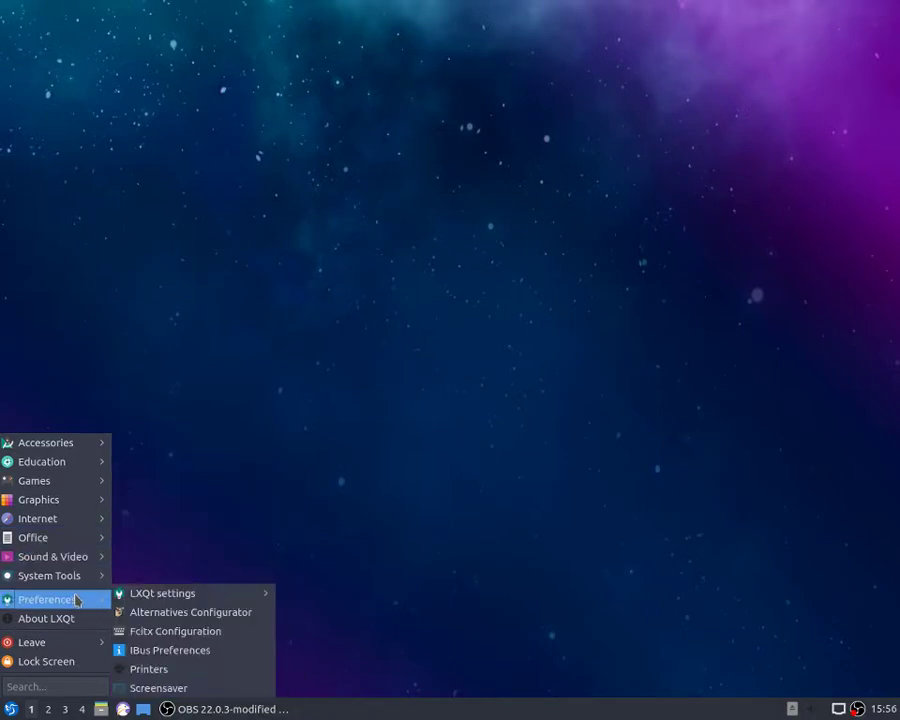
Launch Google Chrome from the installed internet applications.
{"action": "mouse_move", "coordinate": [90, 578]}
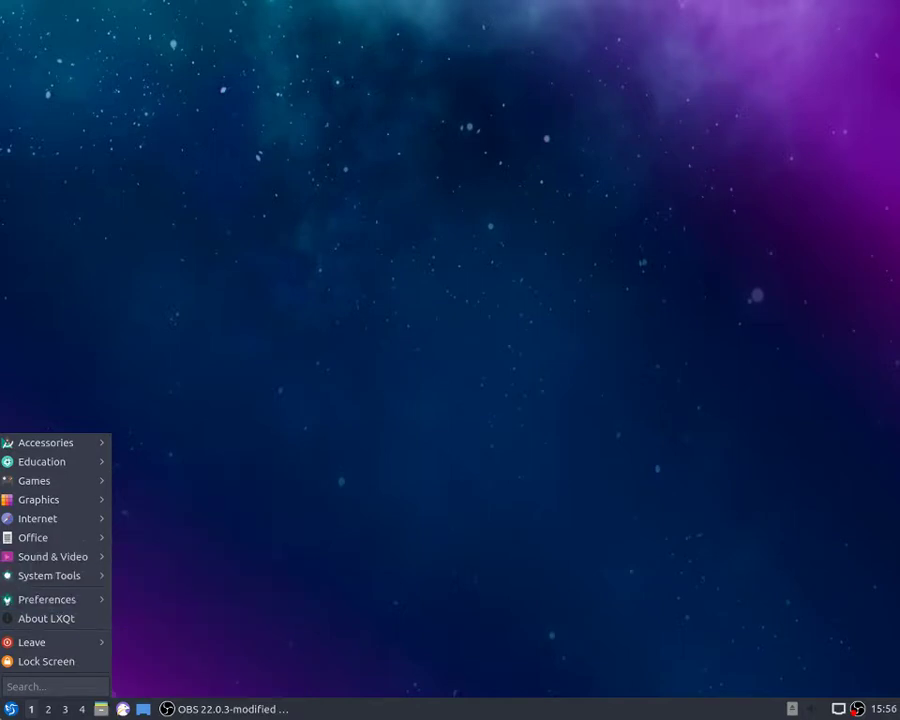
{"action": "left_click", "coordinate": [4, 711]}
{"action": "left_click", "coordinate": [4, 711]}
{"action": "mouse_move", "coordinate": [68, 520]}
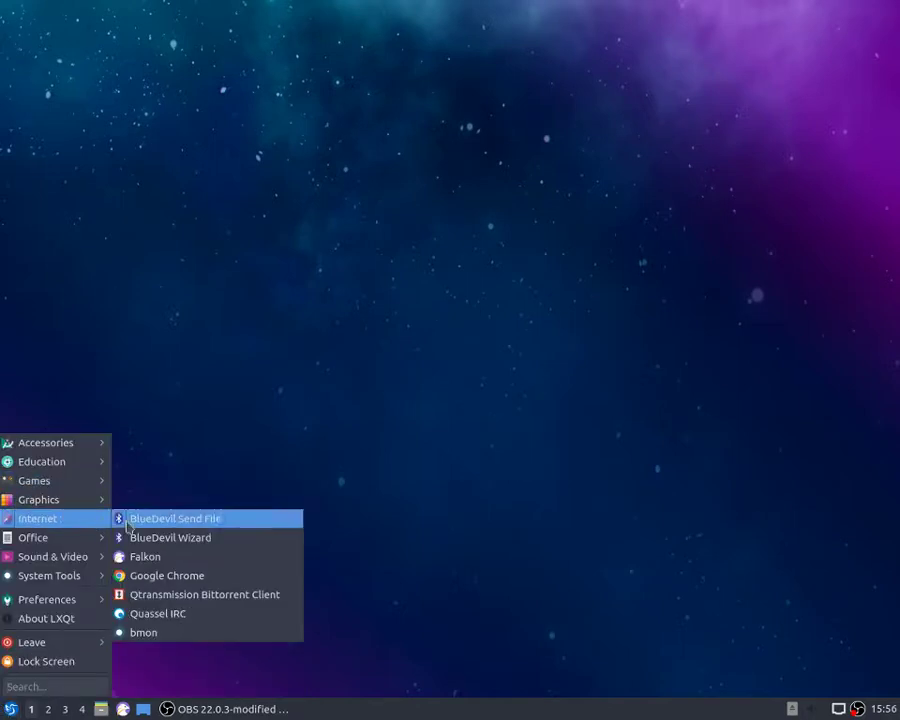
{"action": "left_click", "coordinate": [232, 575]}
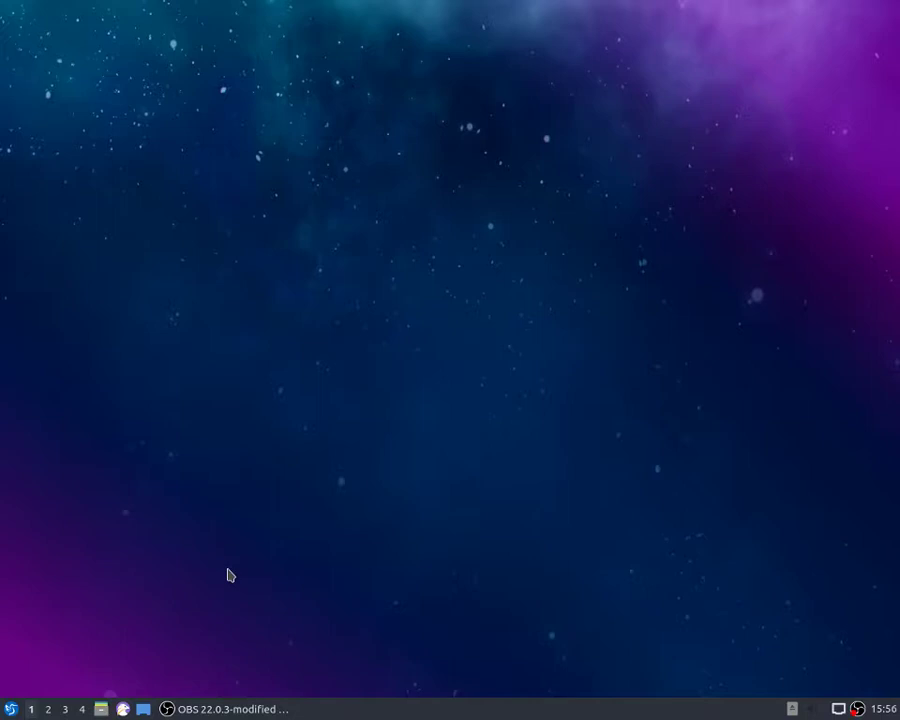
Set Google Chrome as the default browser.
{"action": "left_click", "coordinate": [10, 709]}
{"action": "mouse_move", "coordinate": [85, 538]}
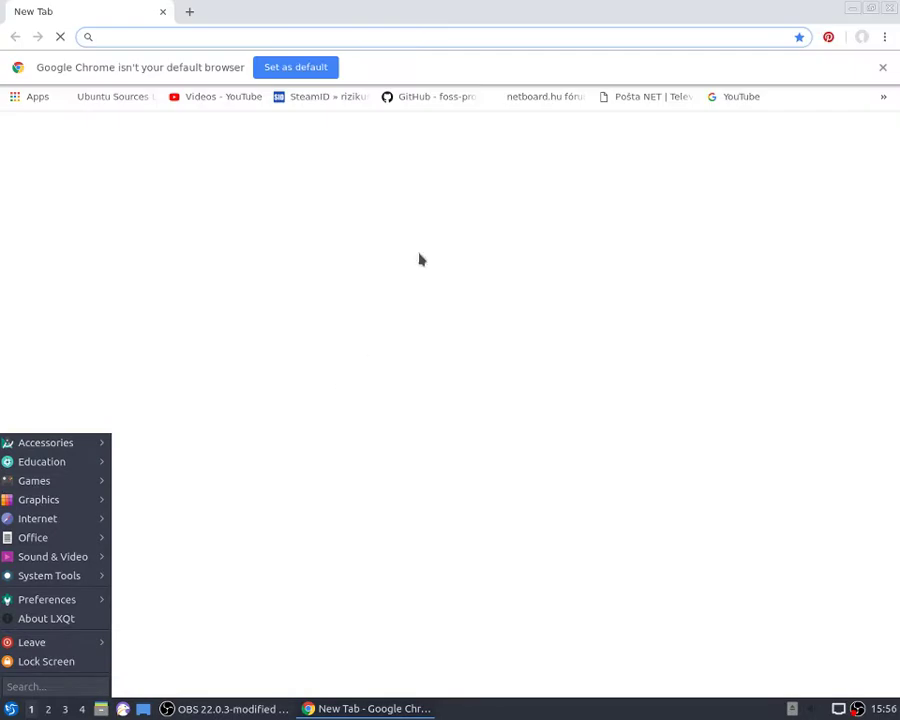
{"action": "left_click", "coordinate": [303, 76]}
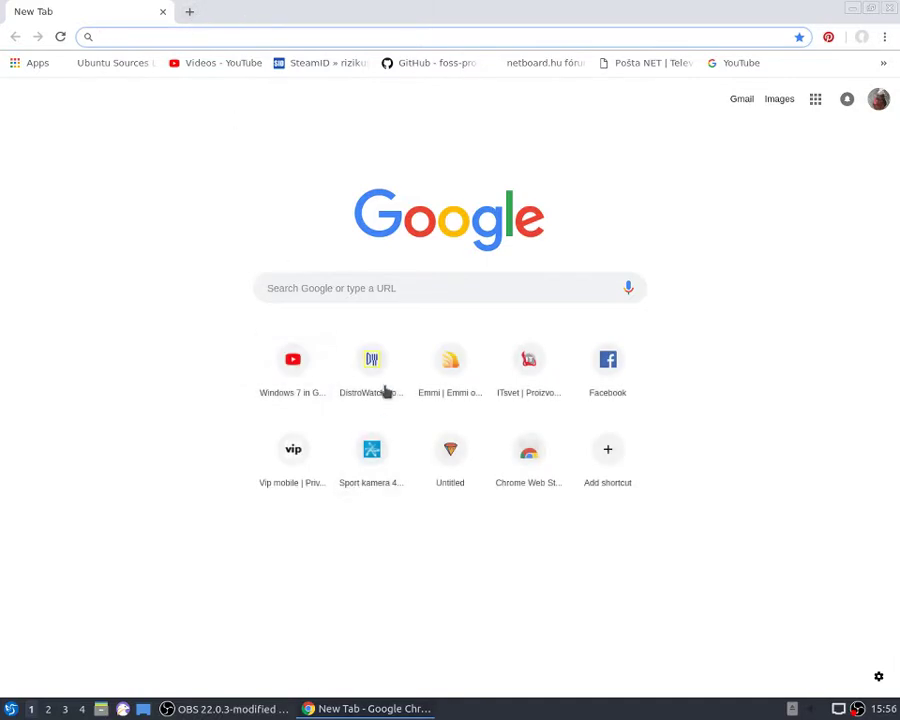
Open the DistroWatch website and go to its Lubuntu distribution page.
{"action": "left_click", "coordinate": [386, 380]}
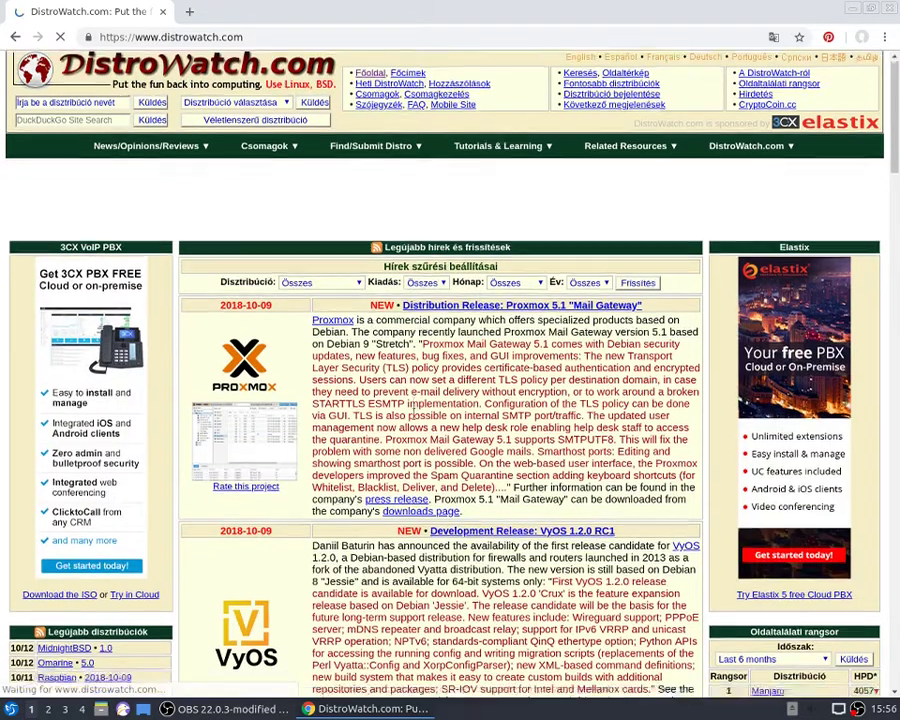
{"action": "scroll", "coordinate": [412, 412], "scroll_direction": "down", "scroll_amount": 6}
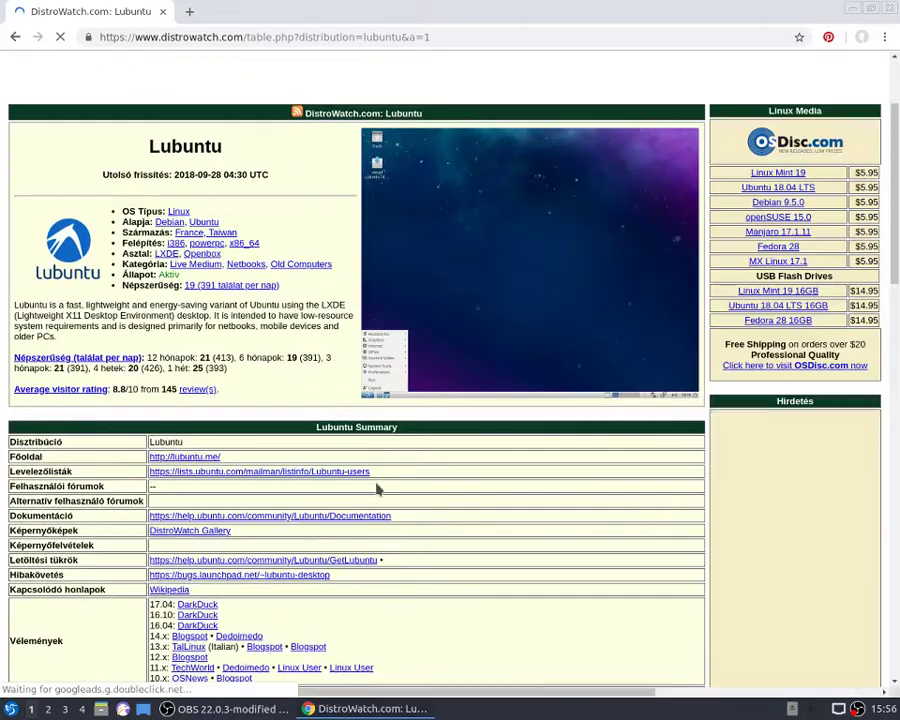
Look through the Lubuntu page's summary, related news, package version table and most recent reader reviews.
{"action": "scroll", "coordinate": [291, 310], "scroll_direction": "down", "scroll_amount": 3}
{"action": "scroll", "coordinate": [291, 310], "scroll_direction": "down", "scroll_amount": 8}
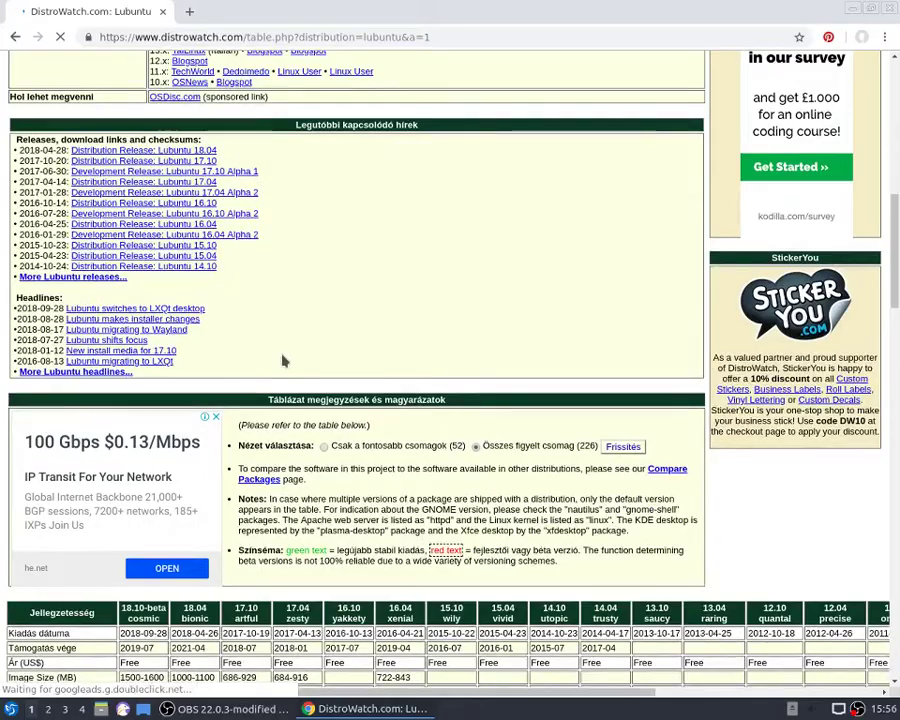
{"action": "scroll", "coordinate": [275, 396], "scroll_direction": "down", "scroll_amount": 2}
{"action": "scroll", "coordinate": [275, 396], "scroll_direction": "down", "scroll_amount": 14}
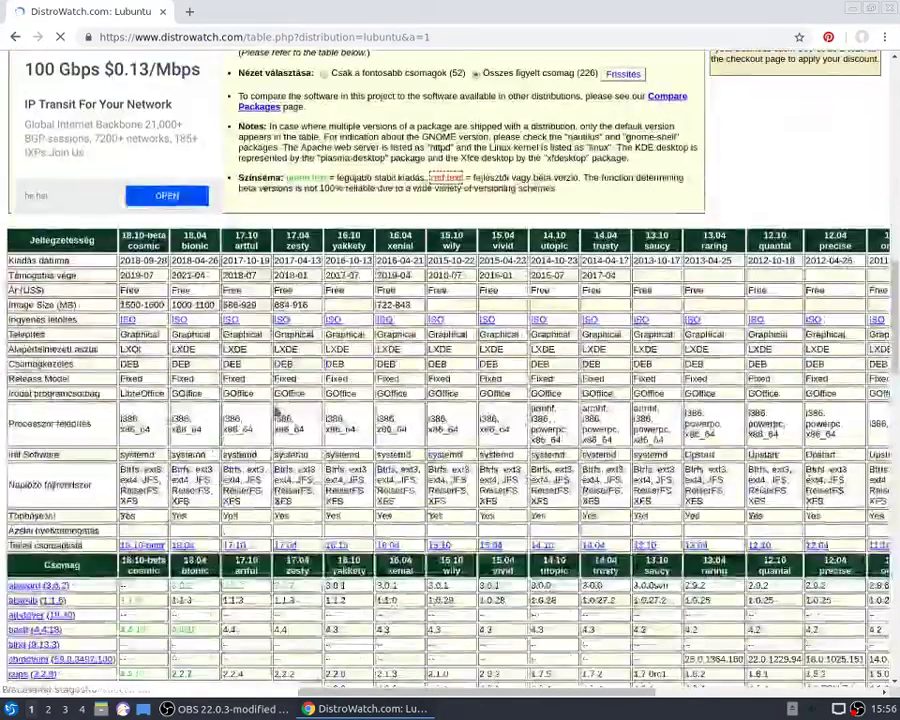
{"action": "scroll", "coordinate": [275, 413], "scroll_direction": "down", "scroll_amount": 9}
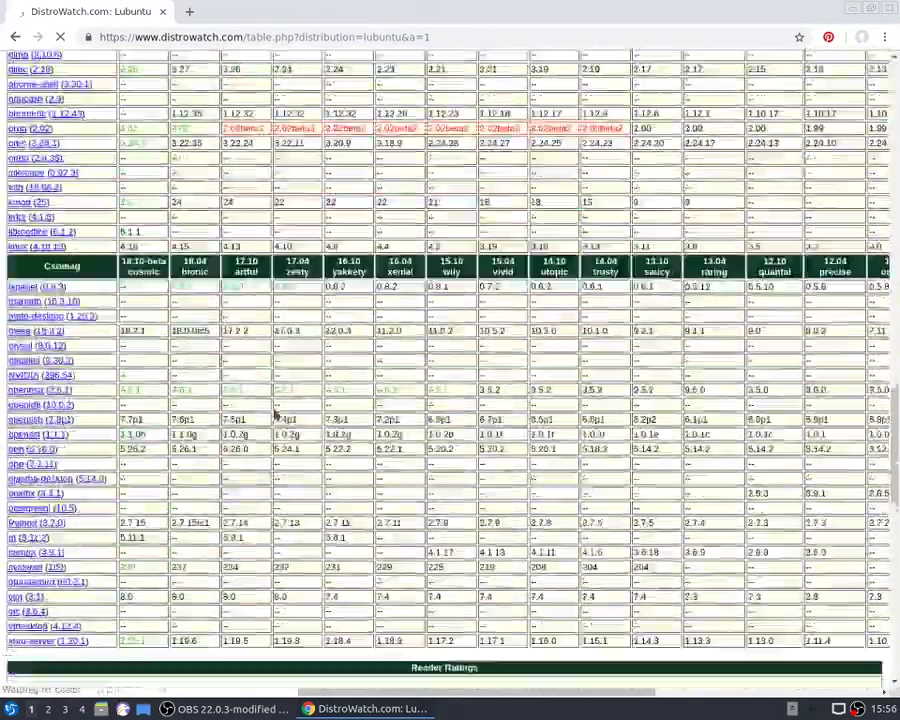
{"action": "scroll", "coordinate": [275, 413], "scroll_direction": "down", "scroll_amount": 12}
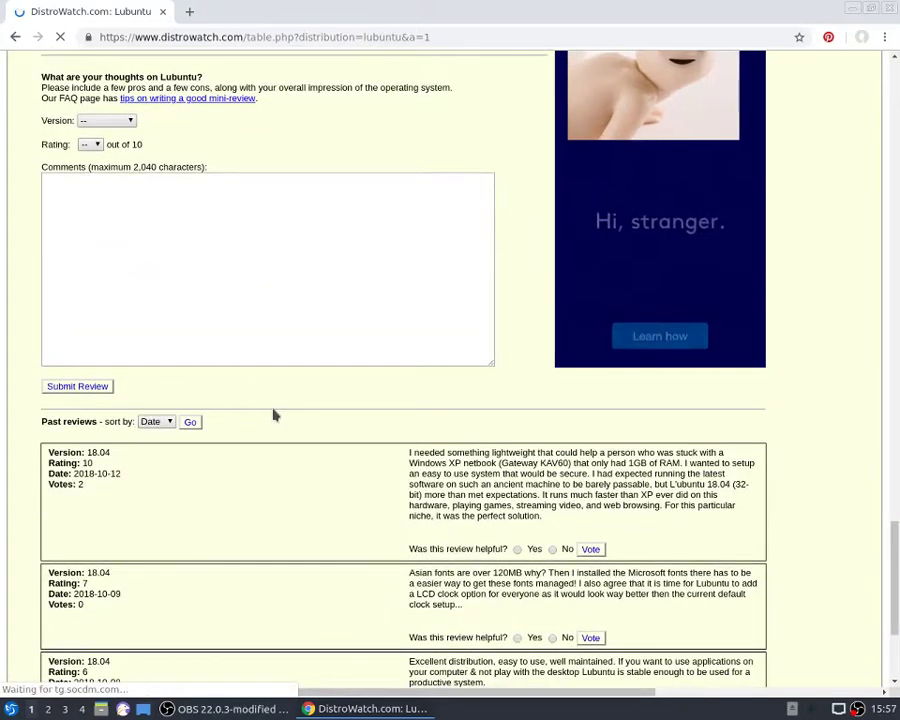
{"action": "scroll", "coordinate": [275, 414], "scroll_direction": "down", "scroll_amount": 2}
{"action": "scroll", "coordinate": [275, 414], "scroll_direction": "down", "scroll_amount": 1}
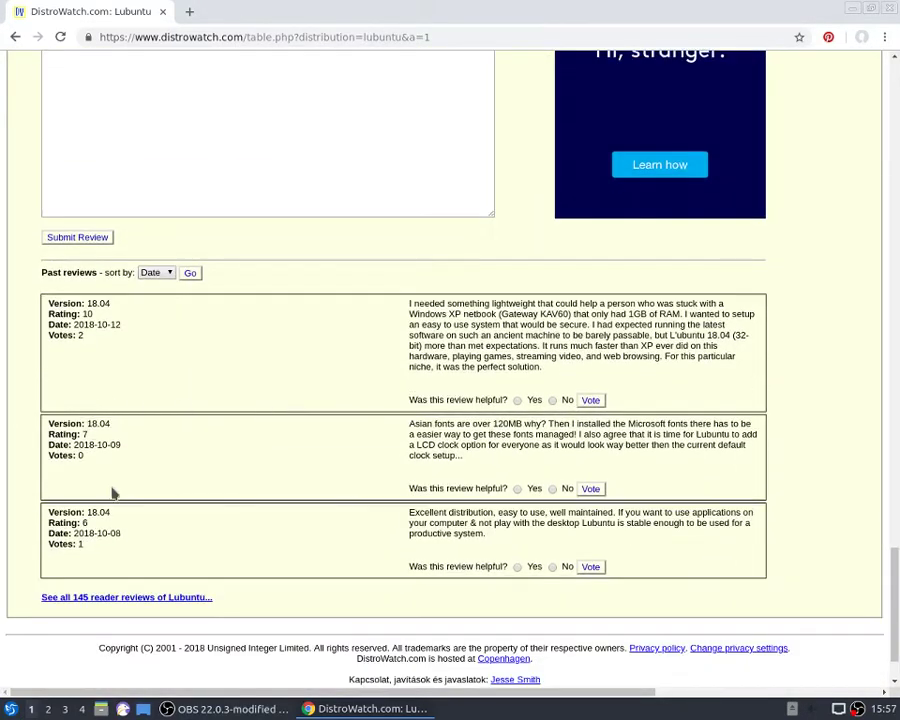
{"action": "scroll", "coordinate": [129, 563], "scroll_direction": "down", "scroll_amount": 1}
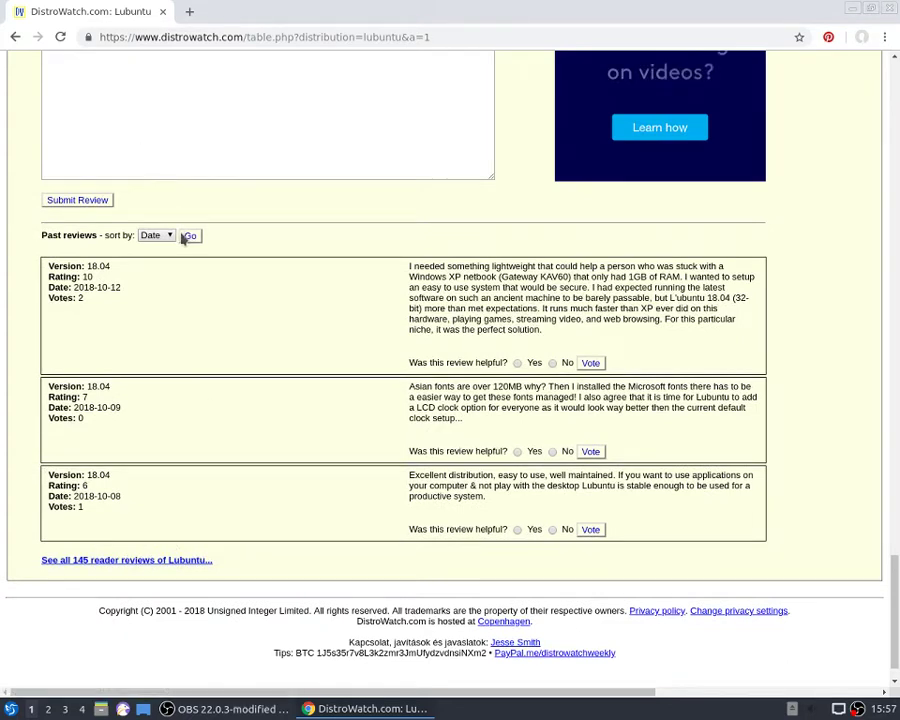
Choose 18.10-beta as the version in the Lubuntu review form.
{"action": "scroll", "coordinate": [157, 272], "scroll_direction": "up", "scroll_amount": 1}
{"action": "scroll", "coordinate": [157, 268], "scroll_direction": "up", "scroll_amount": 5}
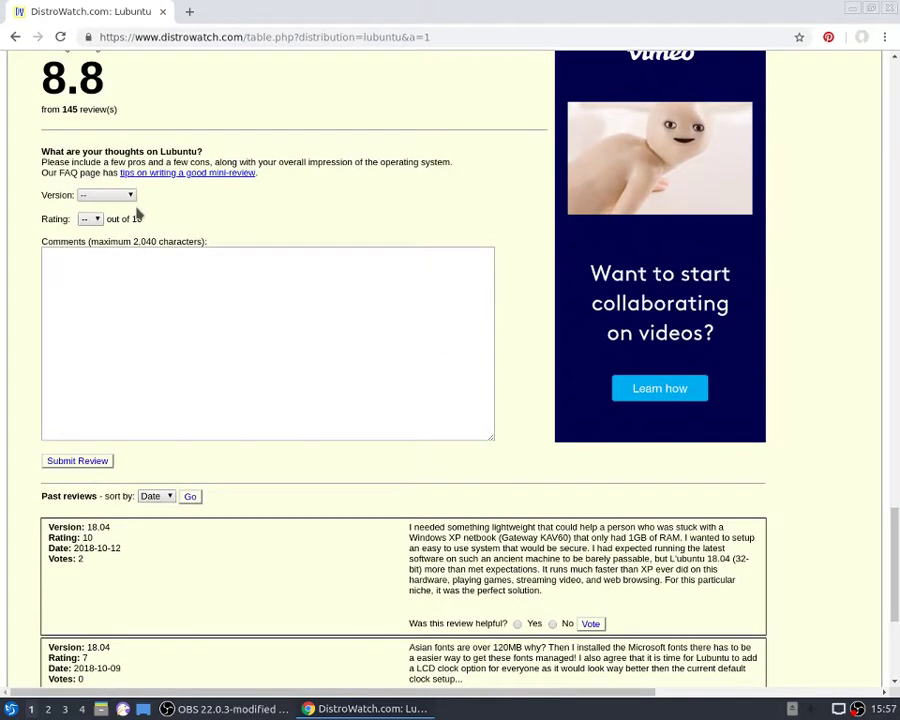
{"action": "left_click", "coordinate": [130, 198]}
{"action": "left_click", "coordinate": [130, 200]}
{"action": "left_click", "coordinate": [130, 202]}
{"action": "left_click", "coordinate": [125, 218]}
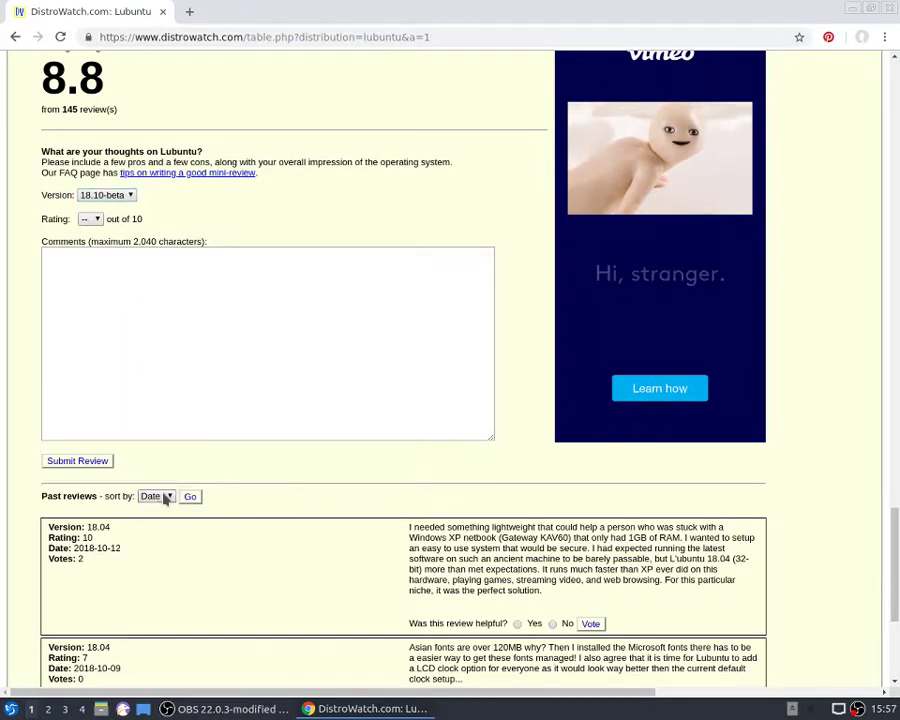
Open the full list of Lubuntu reader reviews and go to the past reviews section.
{"action": "scroll", "coordinate": [128, 619], "scroll_direction": "down", "scroll_amount": 5}
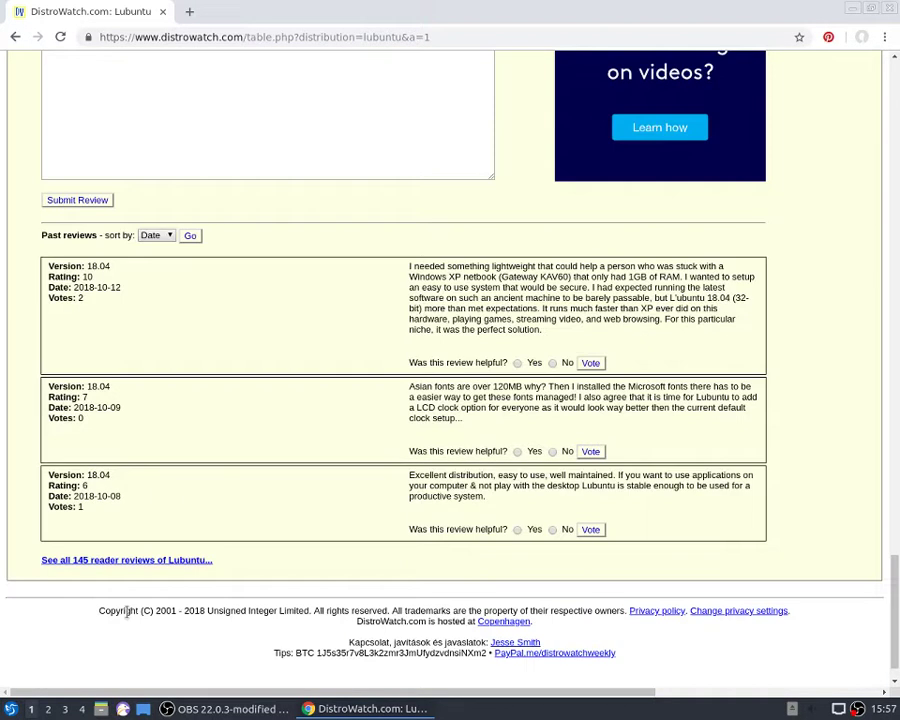
{"action": "left_click", "coordinate": [146, 562]}
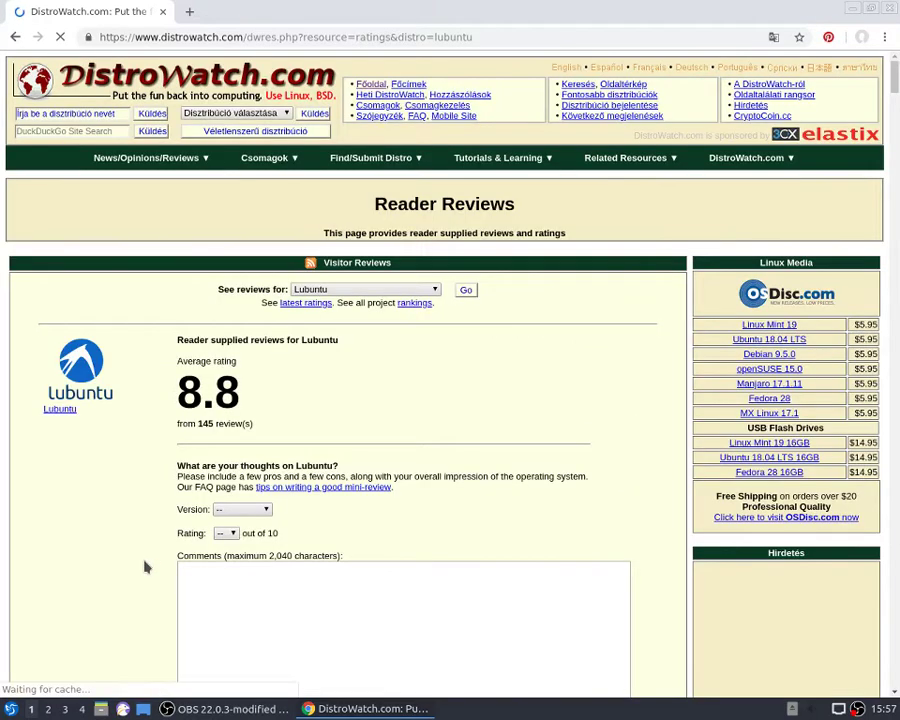
{"action": "scroll", "coordinate": [189, 598], "scroll_direction": "down", "scroll_amount": 4}
{"action": "scroll", "coordinate": [187, 596], "scroll_direction": "down", "scroll_amount": 3}
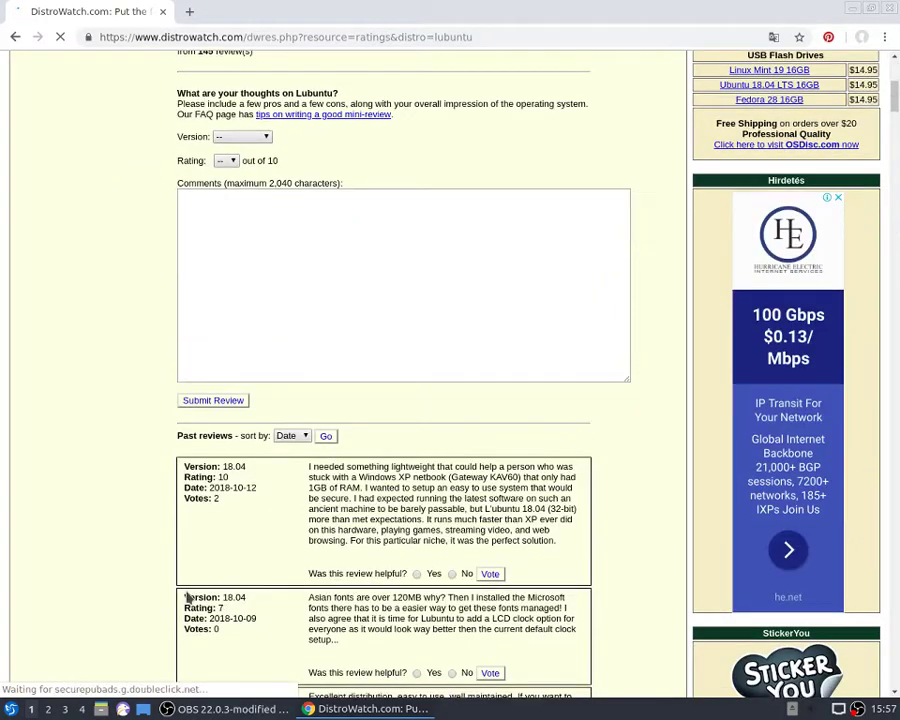
Read through the past reader reviews, checking the ratings and comments given to Lubuntu 18.10-beta and 18.04.
{"action": "scroll", "coordinate": [188, 597], "scroll_direction": "down", "scroll_amount": 9}
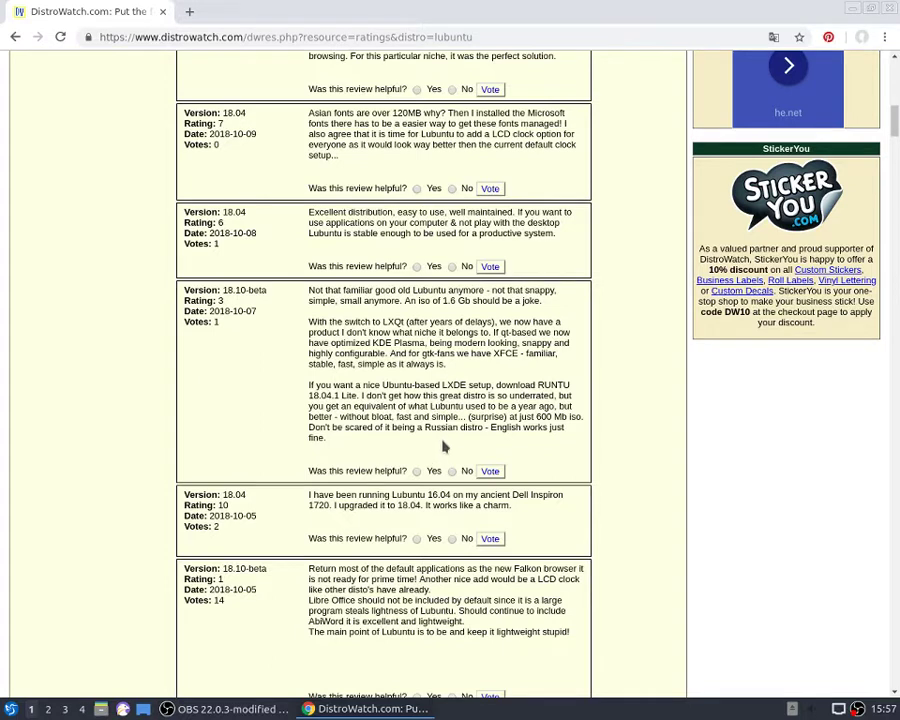
{"action": "scroll", "coordinate": [445, 452], "scroll_direction": "down", "scroll_amount": 1}
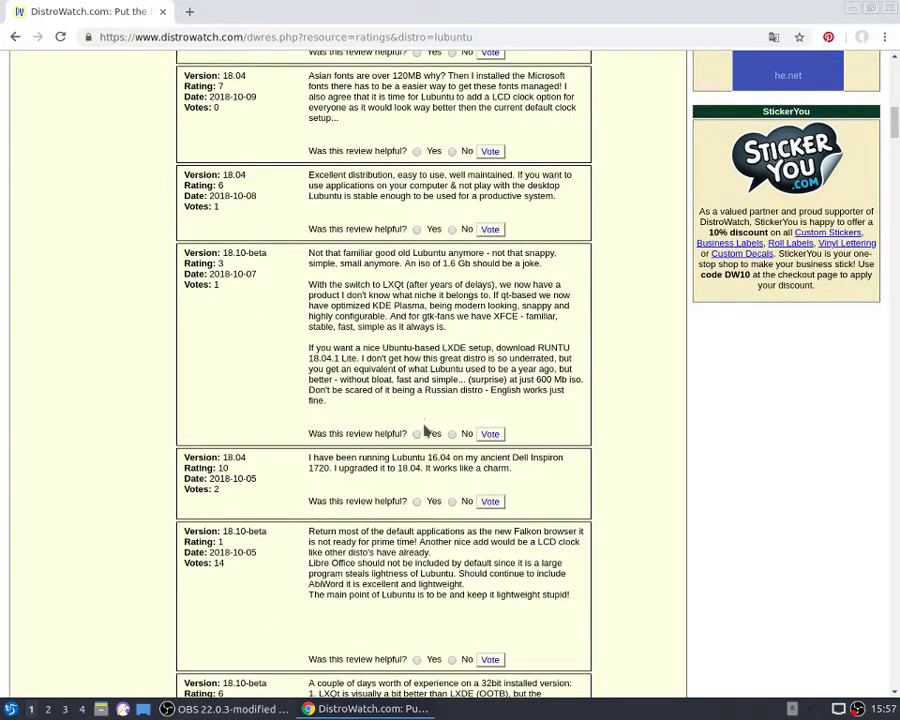
{"action": "scroll", "coordinate": [424, 427], "scroll_direction": "down", "scroll_amount": 2}
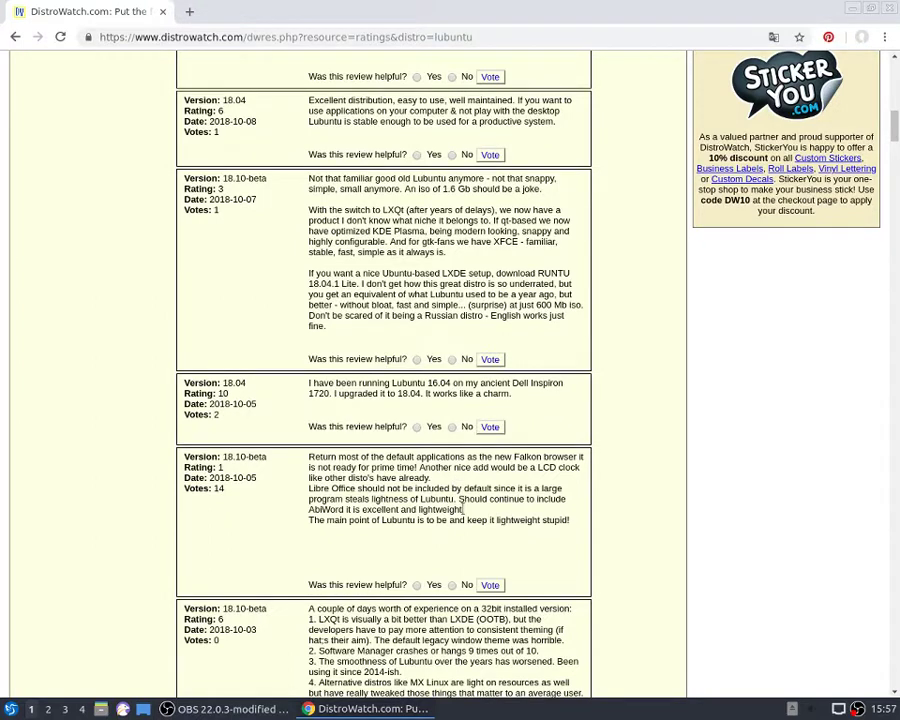
{"action": "scroll", "coordinate": [458, 536], "scroll_direction": "down", "scroll_amount": 2}
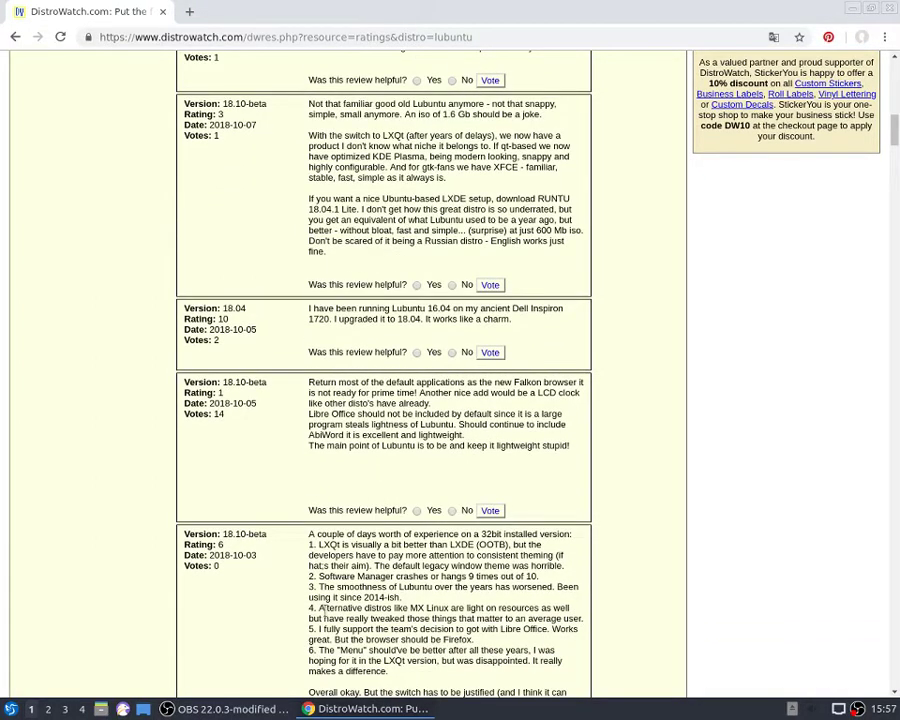
{"action": "scroll", "coordinate": [325, 622], "scroll_direction": "down", "scroll_amount": 5}
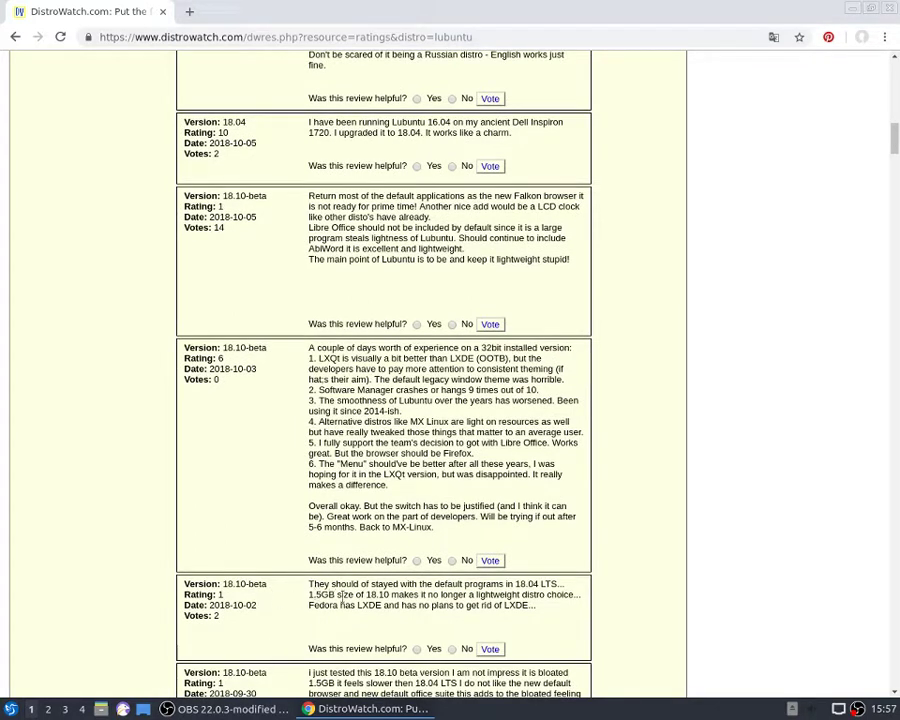
{"action": "scroll", "coordinate": [410, 592], "scroll_direction": "down", "scroll_amount": 3}
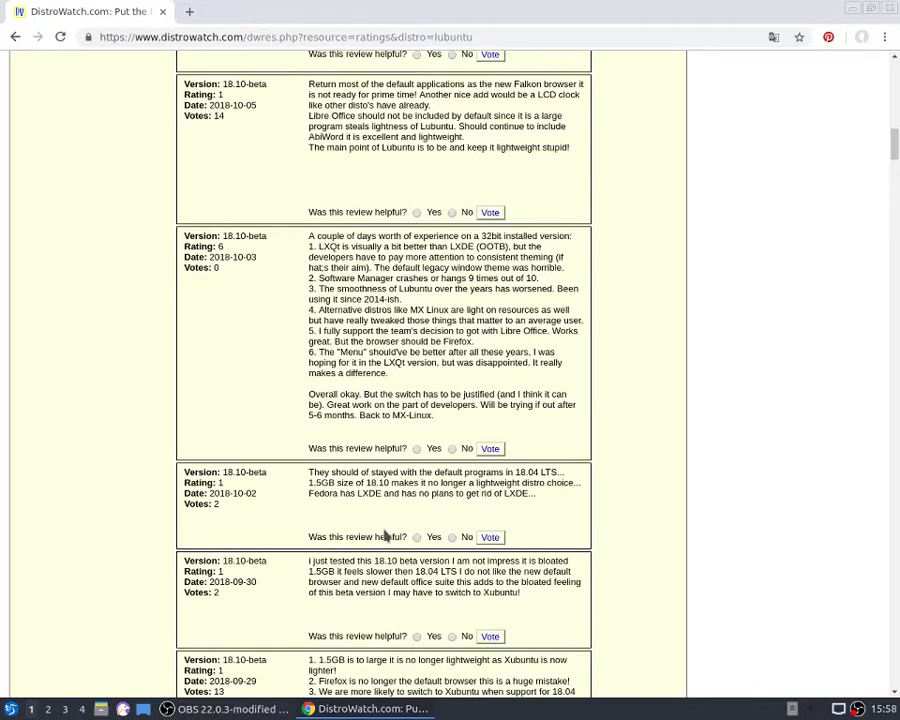
{"action": "scroll", "coordinate": [385, 535], "scroll_direction": "down", "scroll_amount": 2}
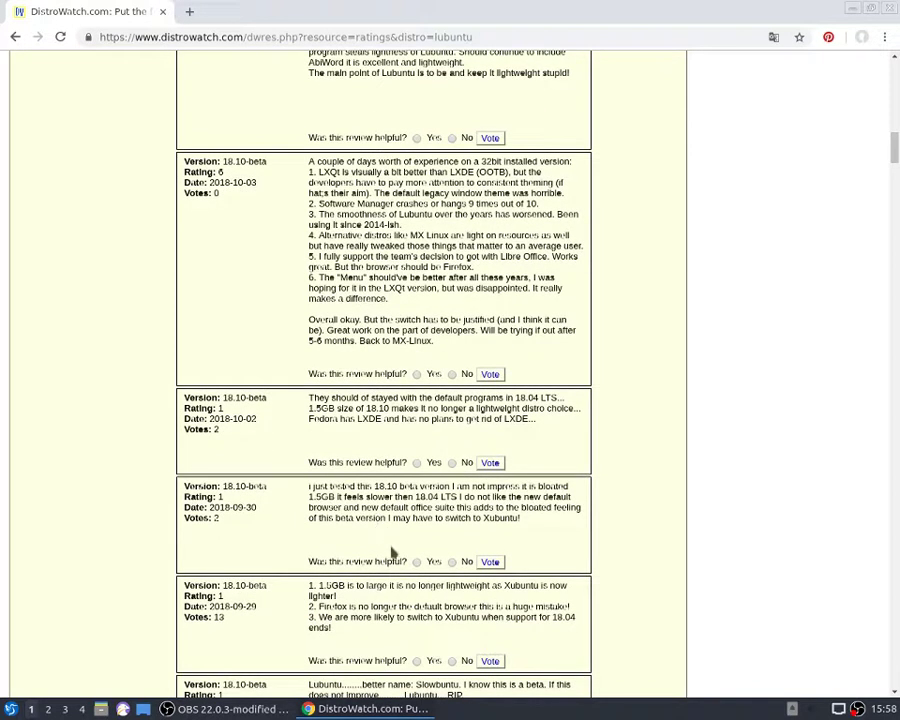
{"action": "scroll", "coordinate": [246, 612], "scroll_direction": "down", "scroll_amount": 1}
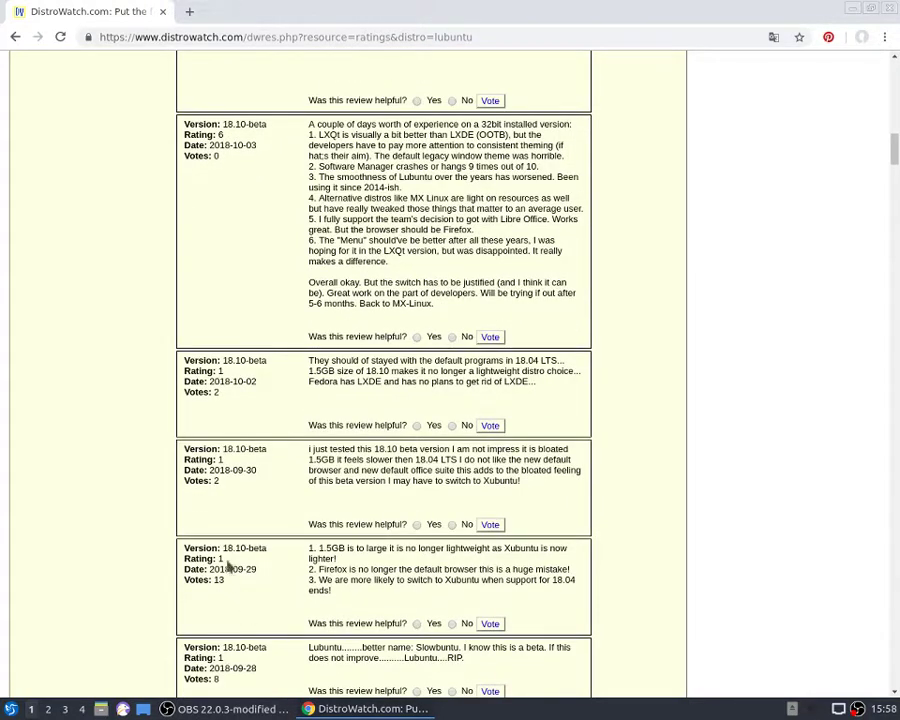
{"action": "scroll", "coordinate": [242, 566], "scroll_direction": "down", "scroll_amount": 3}
{"action": "scroll", "coordinate": [255, 584], "scroll_direction": "down", "scroll_amount": 5}
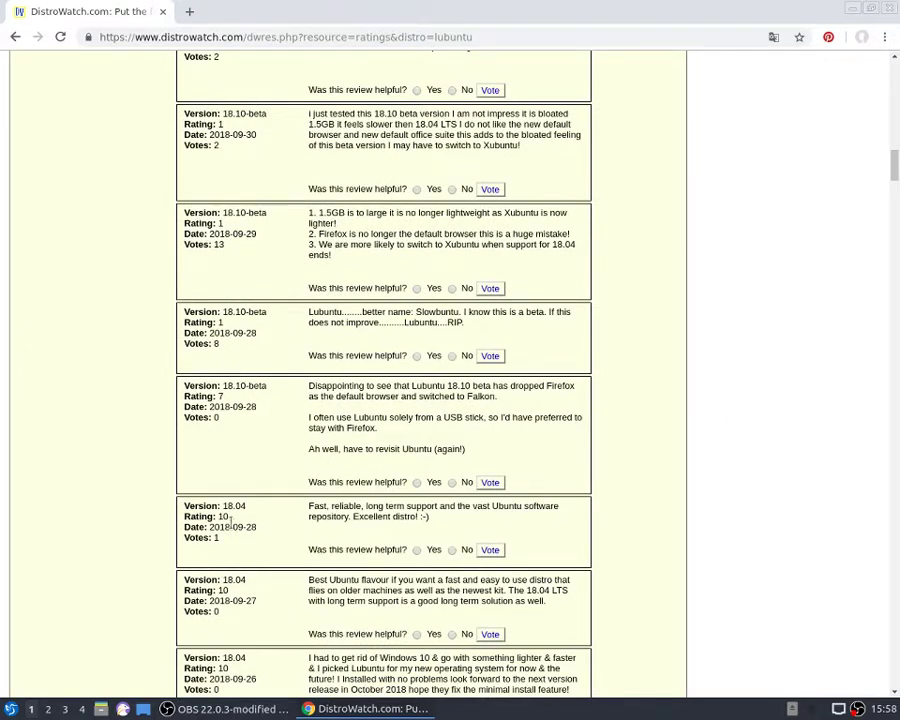
{"action": "scroll", "coordinate": [231, 525], "scroll_direction": "down", "scroll_amount": 4}
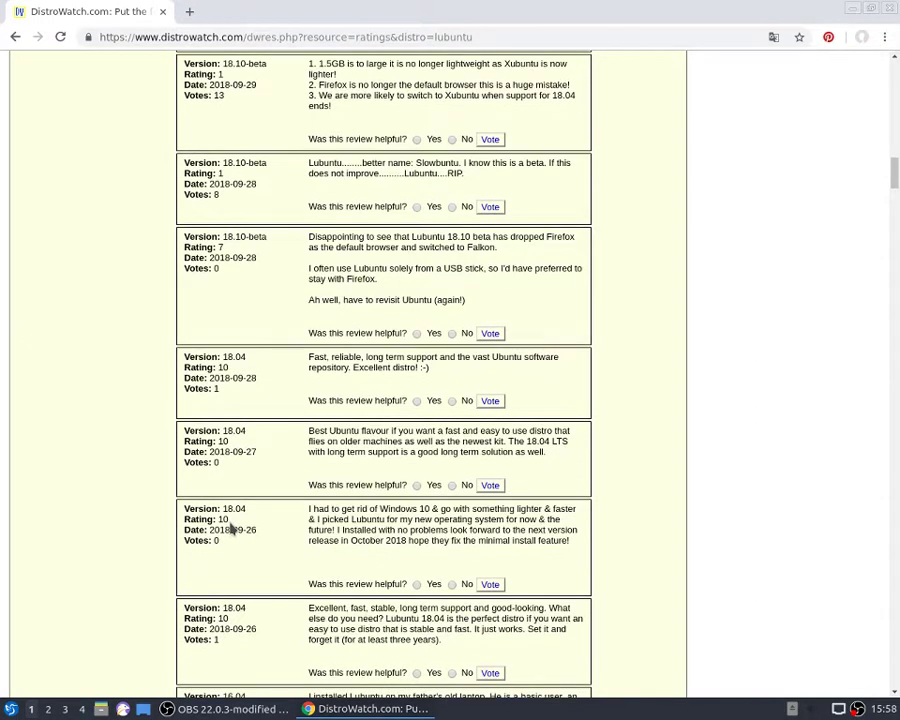
Minimize the browser and open the Power Management settings from the LXQt Configuration Center.
{"action": "left_click", "coordinate": [855, 12]}
{"action": "left_click", "coordinate": [11, 709]}
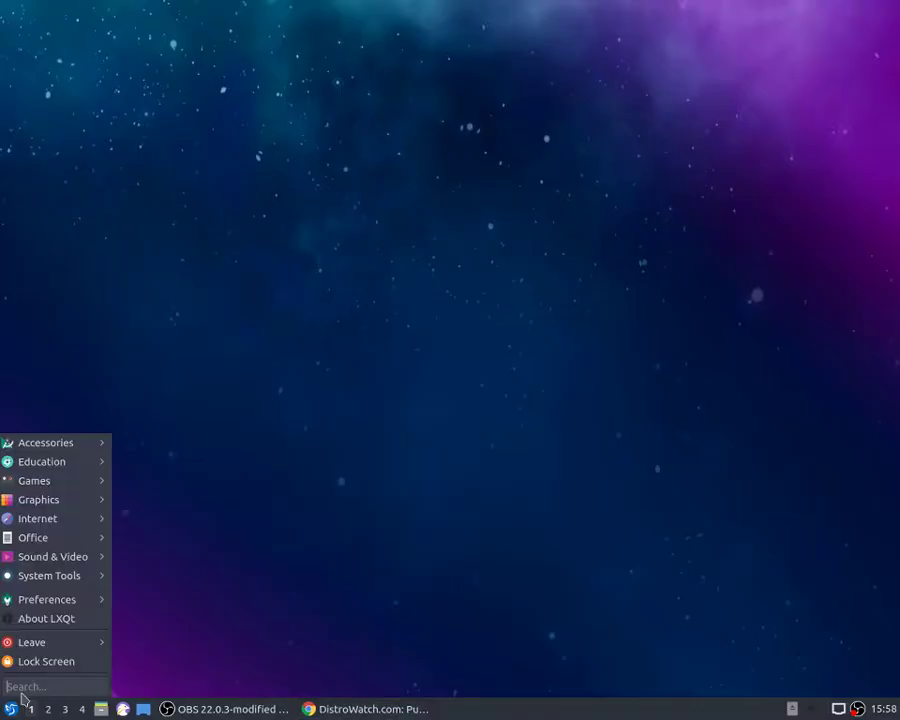
{"action": "mouse_move", "coordinate": [97, 505]}
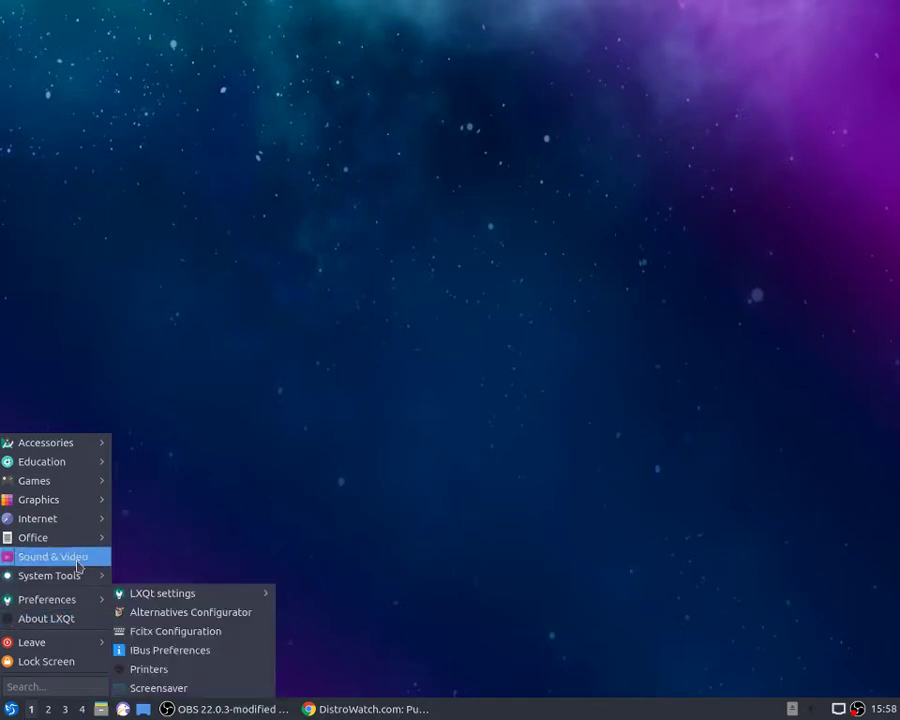
{"action": "mouse_move", "coordinate": [107, 603]}
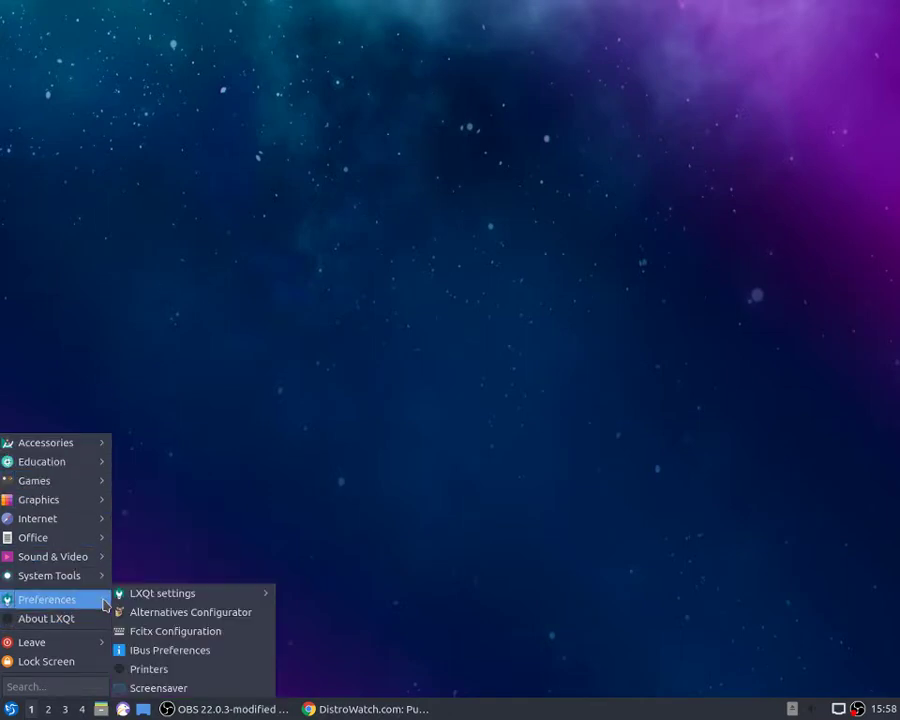
{"action": "mouse_move", "coordinate": [187, 593]}
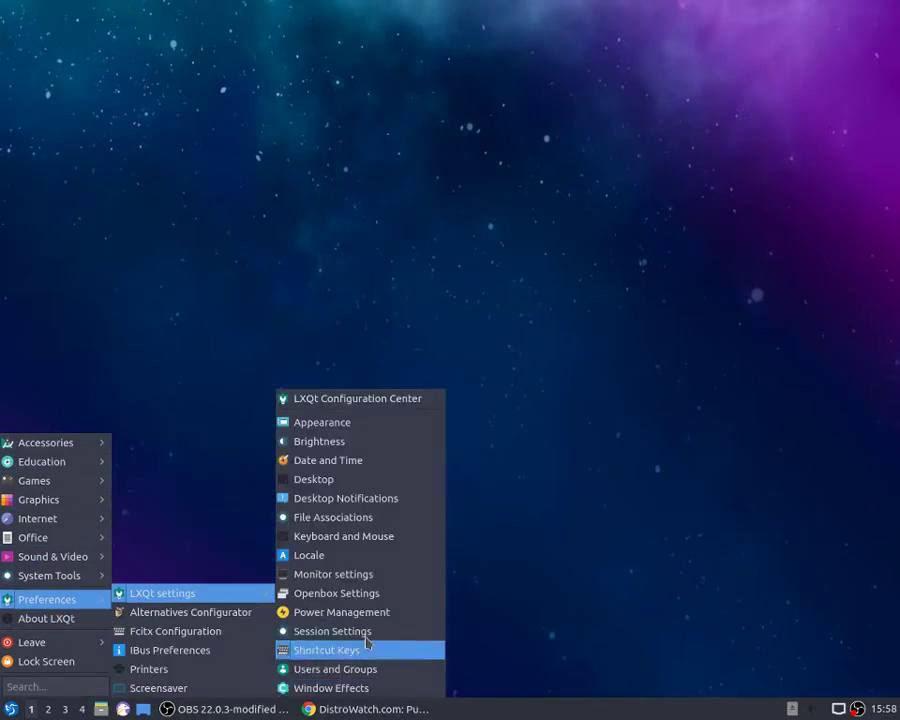
{"action": "mouse_move", "coordinate": [66, 600]}
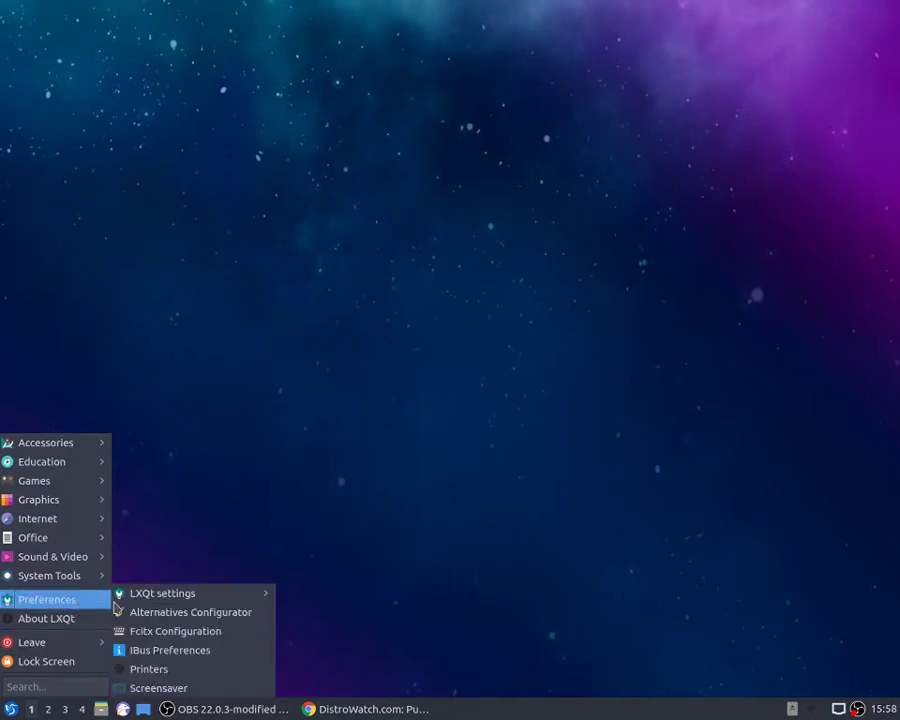
{"action": "left_click", "coordinate": [390, 400]}
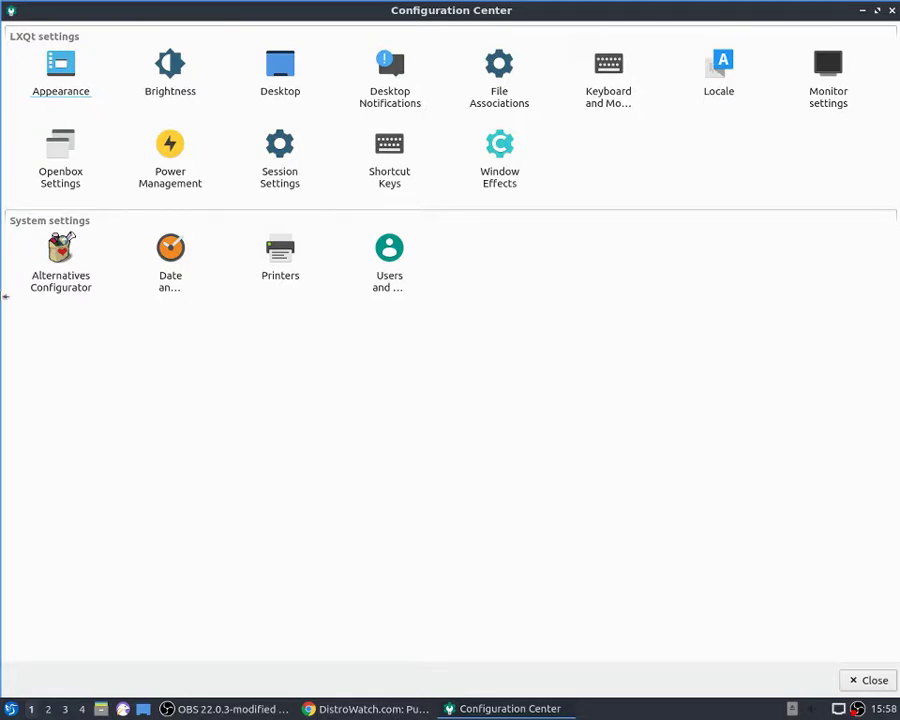
{"action": "left_click", "coordinate": [171, 177]}
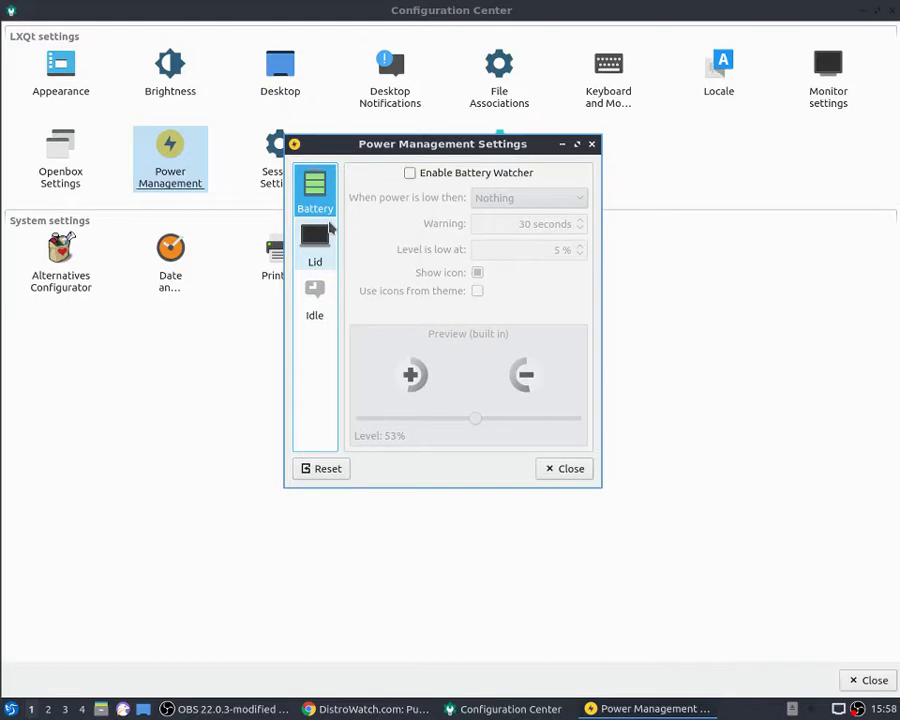
Look through the Lid, Idle and Battery pages of the power management settings, and close them.
{"action": "left_click", "coordinate": [322, 240]}
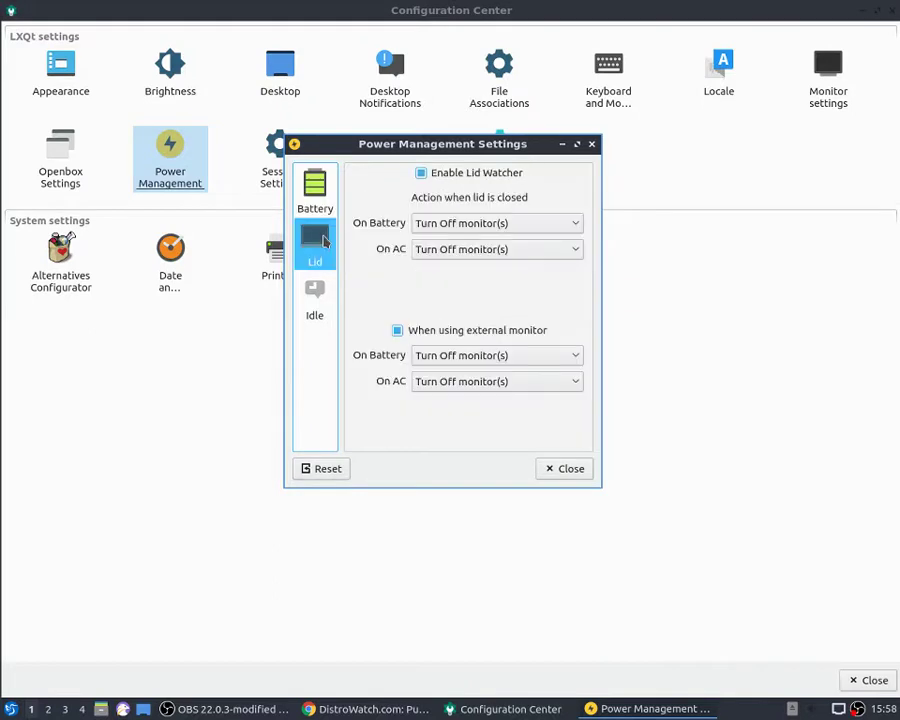
{"action": "left_click", "coordinate": [328, 298]}
{"action": "left_click", "coordinate": [317, 261]}
{"action": "left_click", "coordinate": [315, 192]}
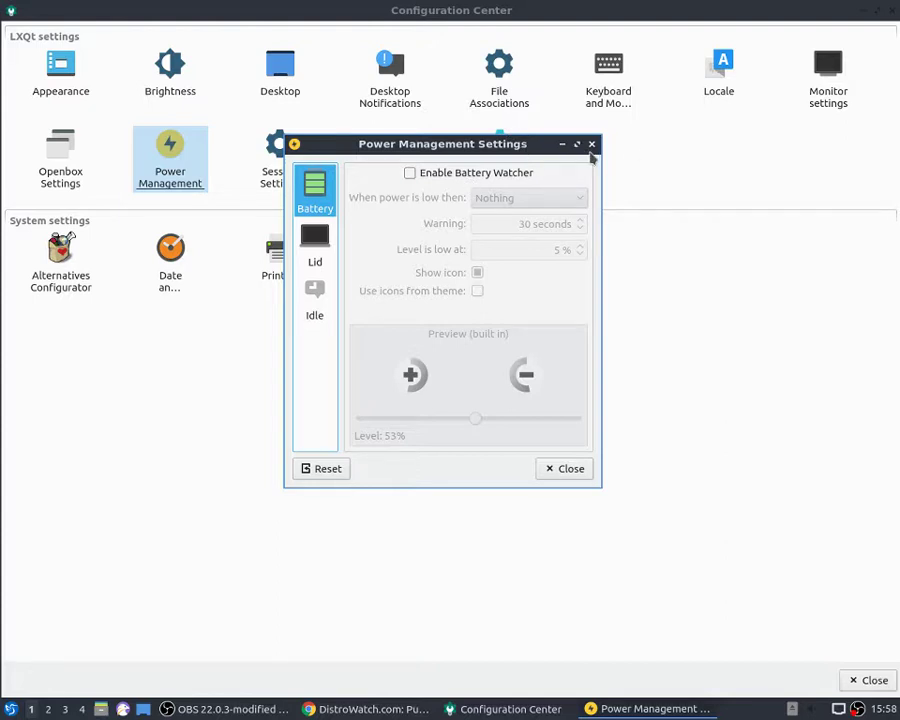
{"action": "left_click", "coordinate": [591, 144]}
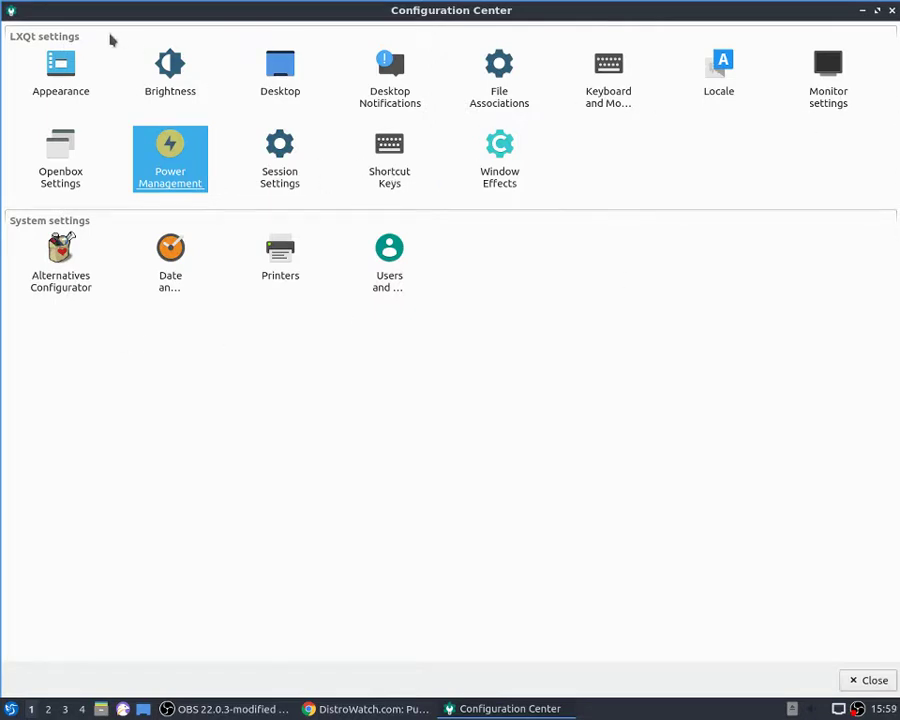
Open the Appearance configuration and look through the available icon themes, LXQt themes and font settings.
{"action": "left_click", "coordinate": [50, 98]}
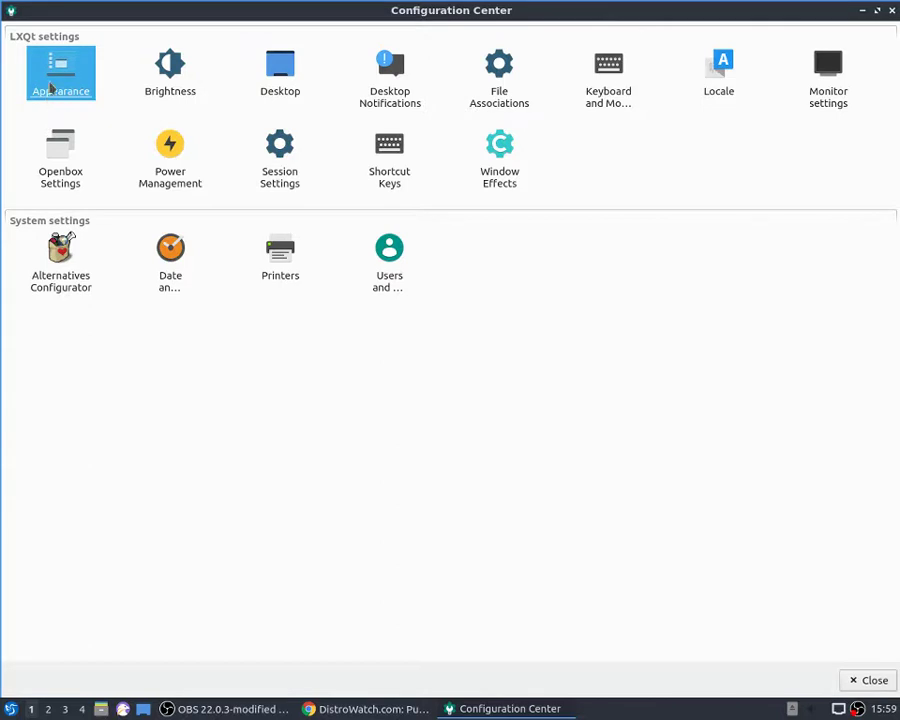
{"action": "double_click", "coordinate": [50, 88]}
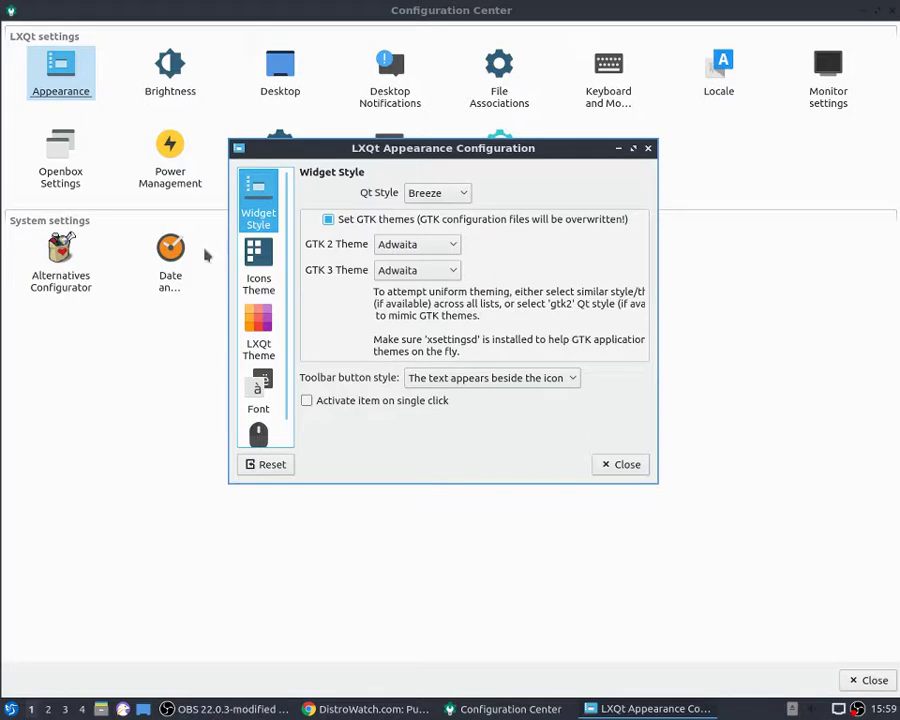
{"action": "left_click", "coordinate": [255, 283]}
{"action": "scroll", "coordinate": [587, 366], "scroll_direction": "down", "scroll_amount": 2}
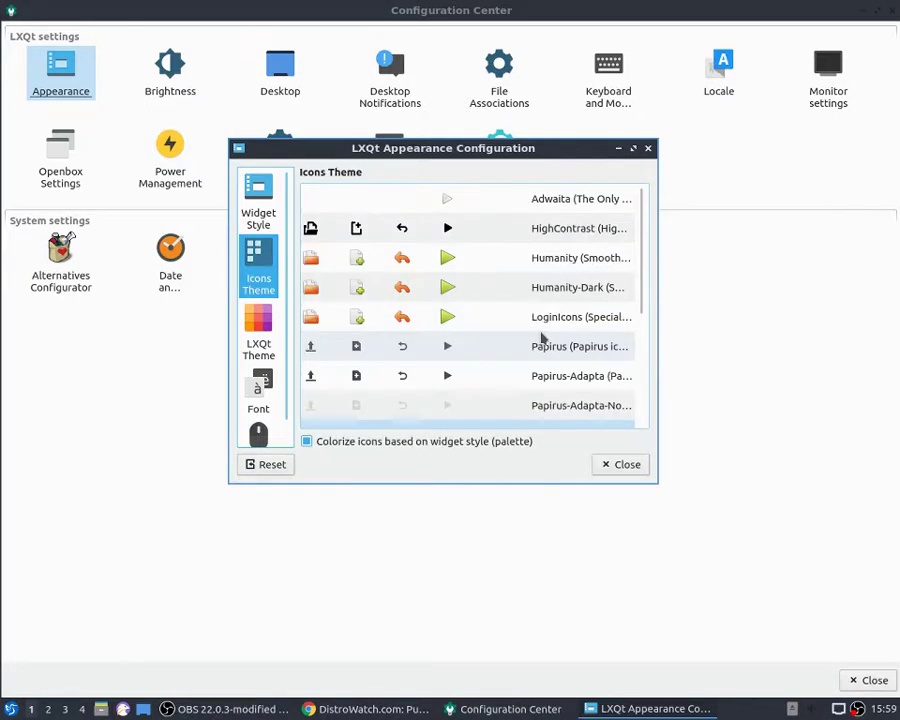
{"action": "left_click", "coordinate": [260, 332]}
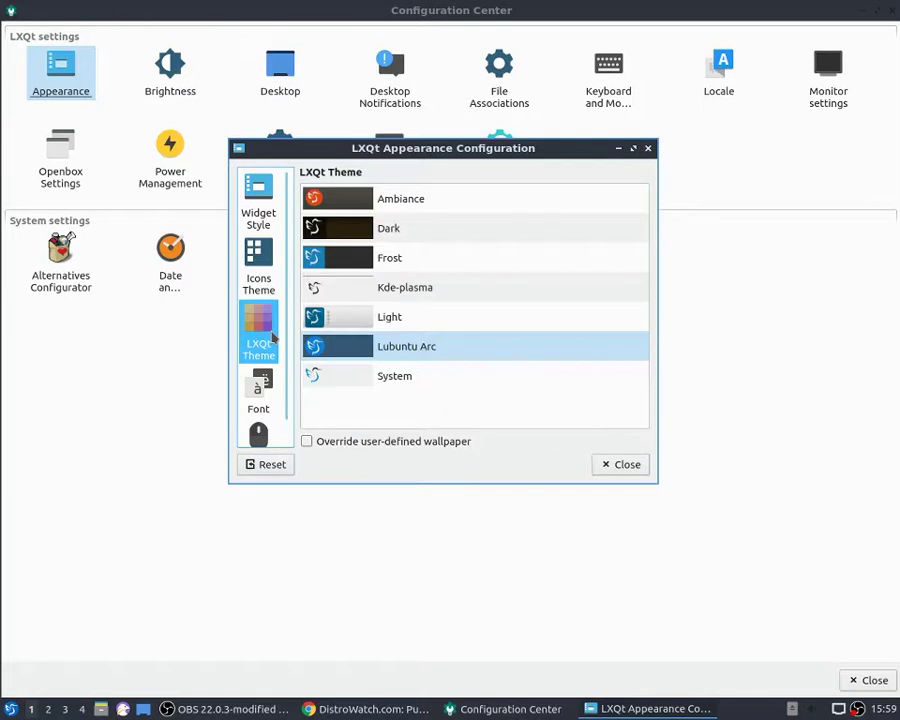
{"action": "left_click", "coordinate": [258, 400]}
{"action": "left_click", "coordinate": [258, 335]}
{"action": "left_click", "coordinate": [252, 284]}
{"action": "scroll", "coordinate": [305, 318], "scroll_direction": "down", "scroll_amount": 3}
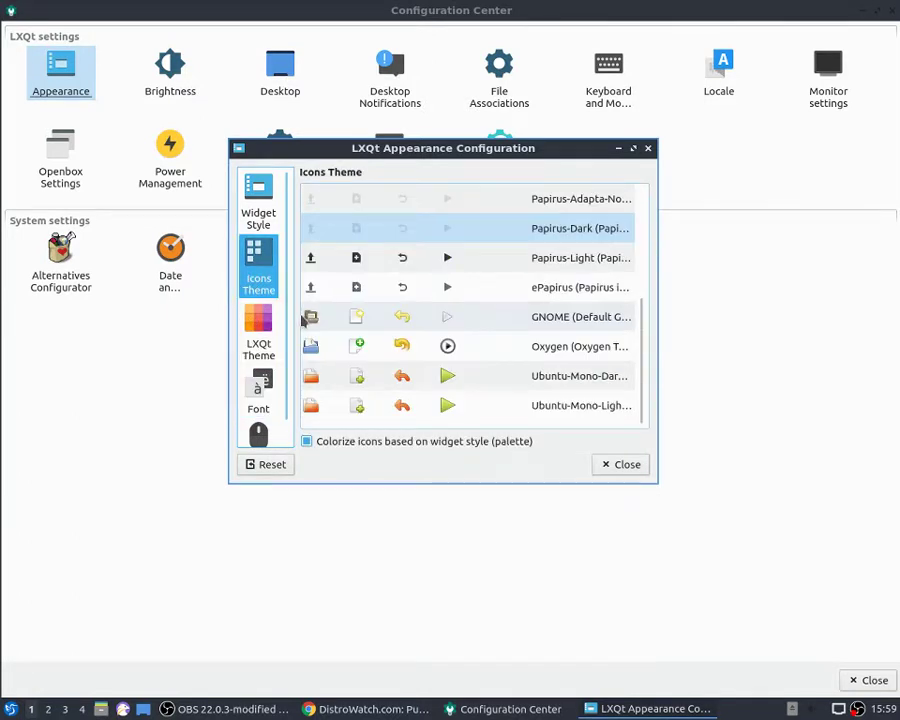
{"action": "left_click", "coordinate": [258, 395]}
Try the Breeze cursor theme and switch the cursor to Breeze Snow.
{"action": "left_click", "coordinate": [258, 432]}
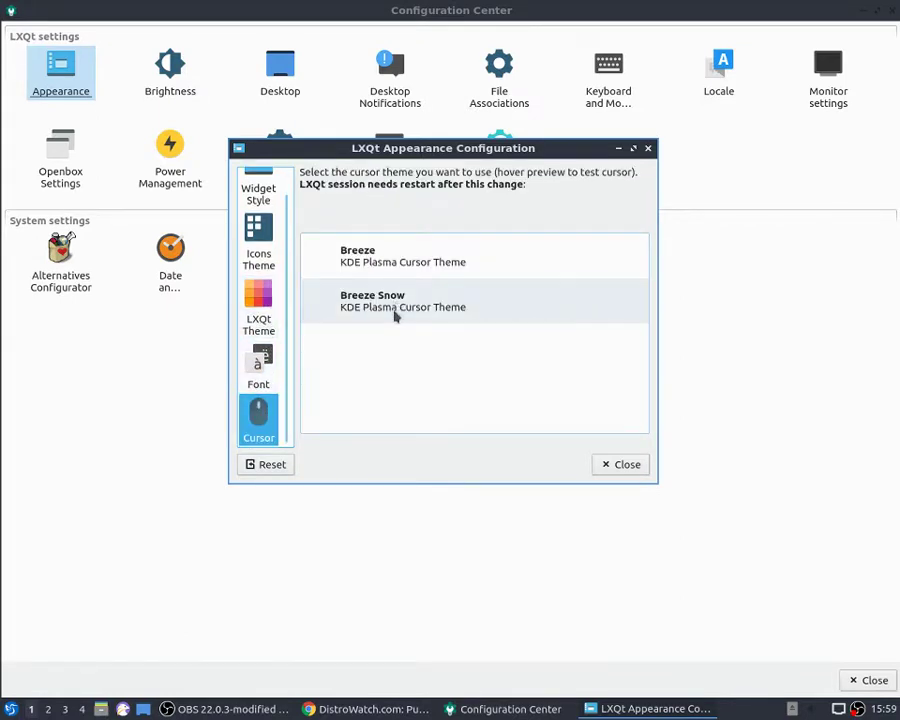
{"action": "left_click", "coordinate": [386, 256]}
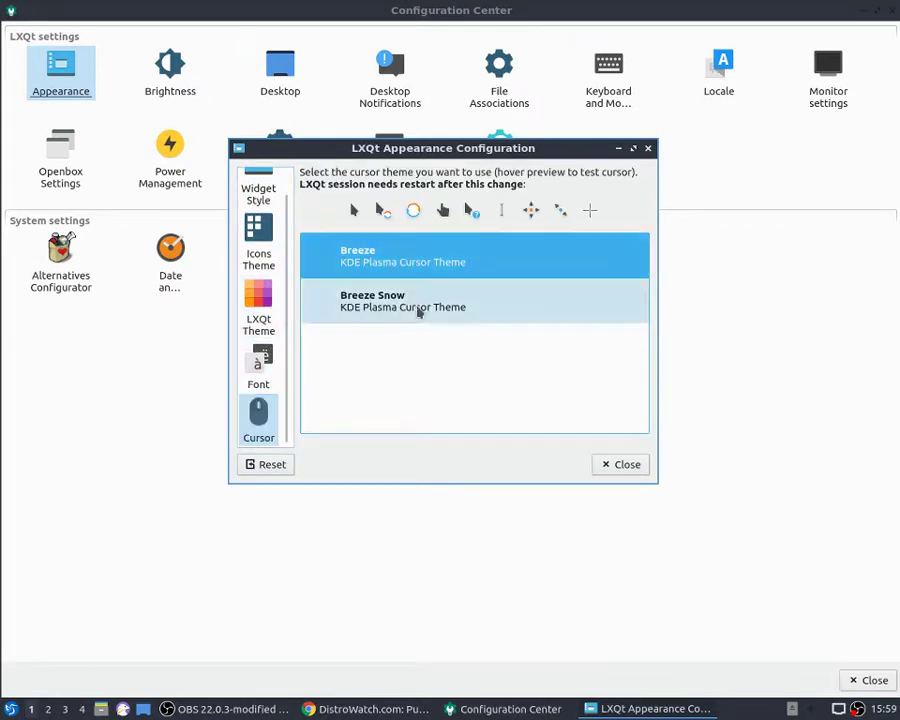
{"action": "left_click", "coordinate": [418, 308]}
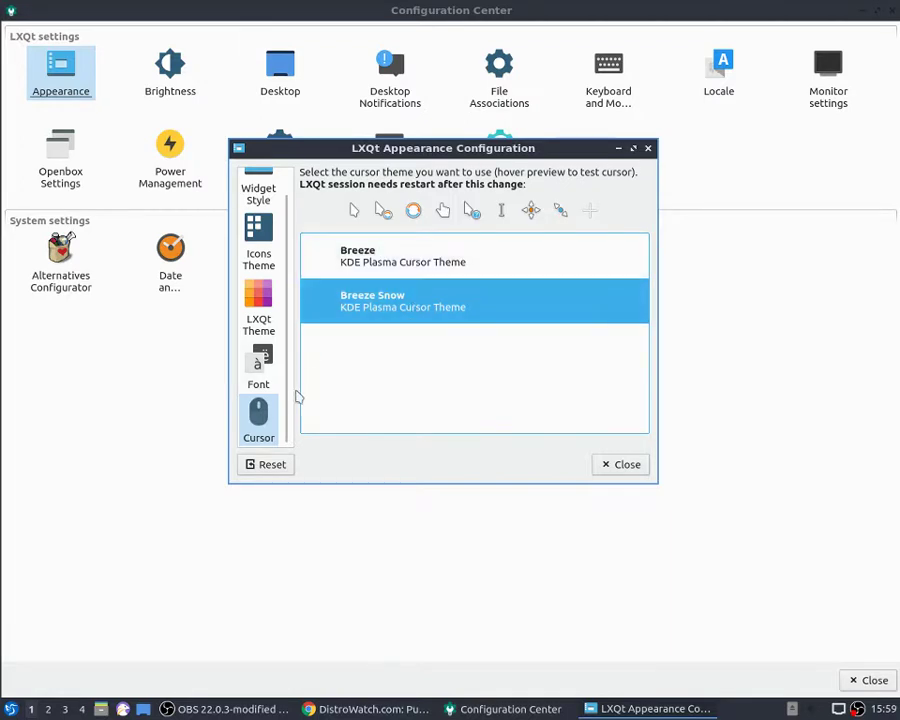
Set the default user interface font to point size 15 and Bold style.
{"action": "left_click", "coordinate": [257, 368]}
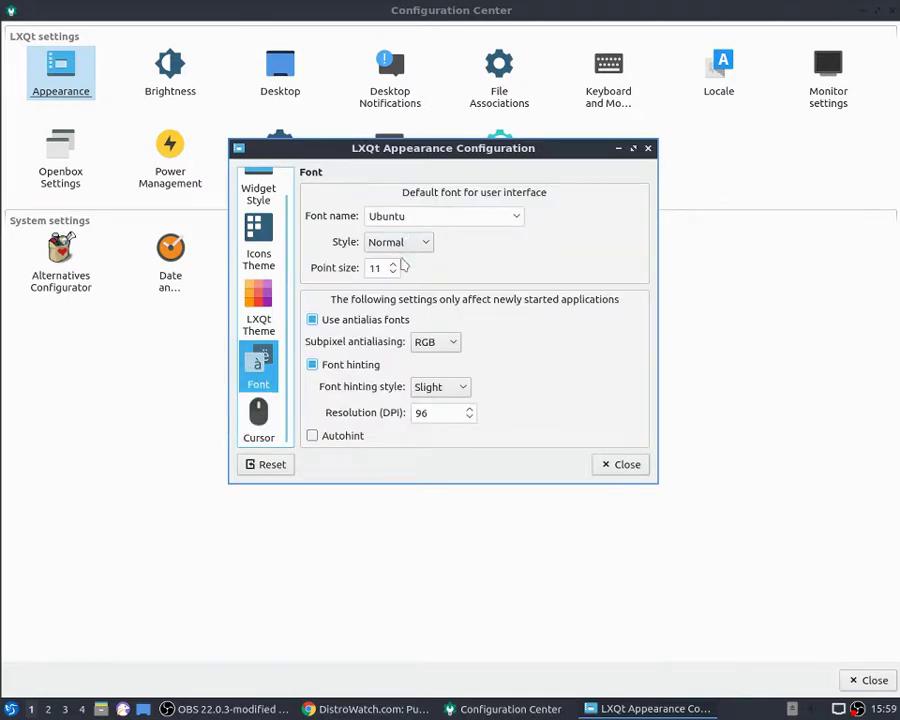
{"action": "left_click", "coordinate": [391, 264]}
{"action": "left_click", "coordinate": [391, 264]}
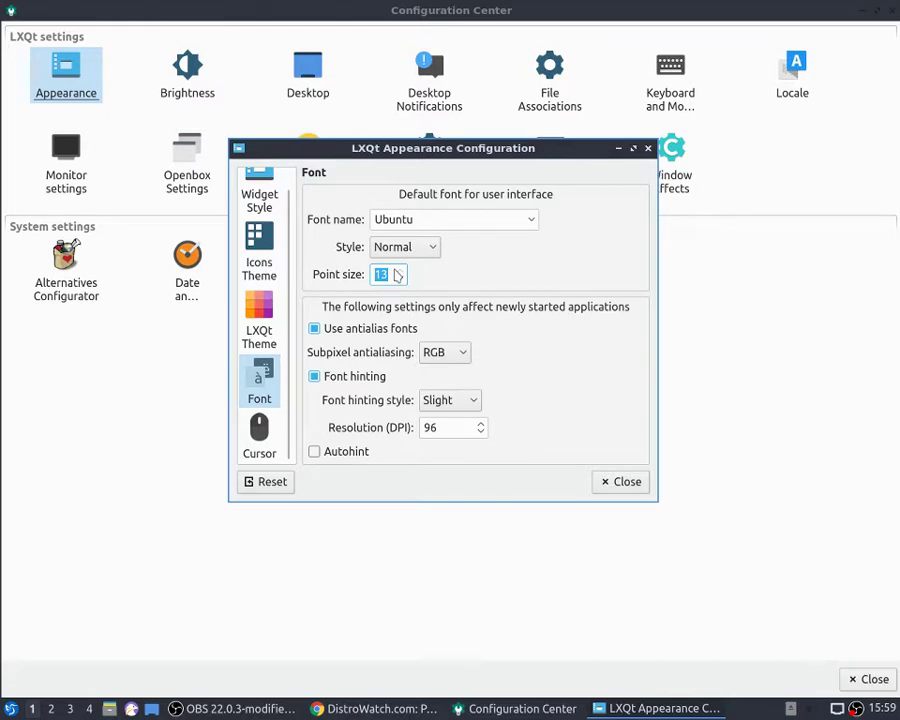
{"action": "left_click", "coordinate": [407, 274]}
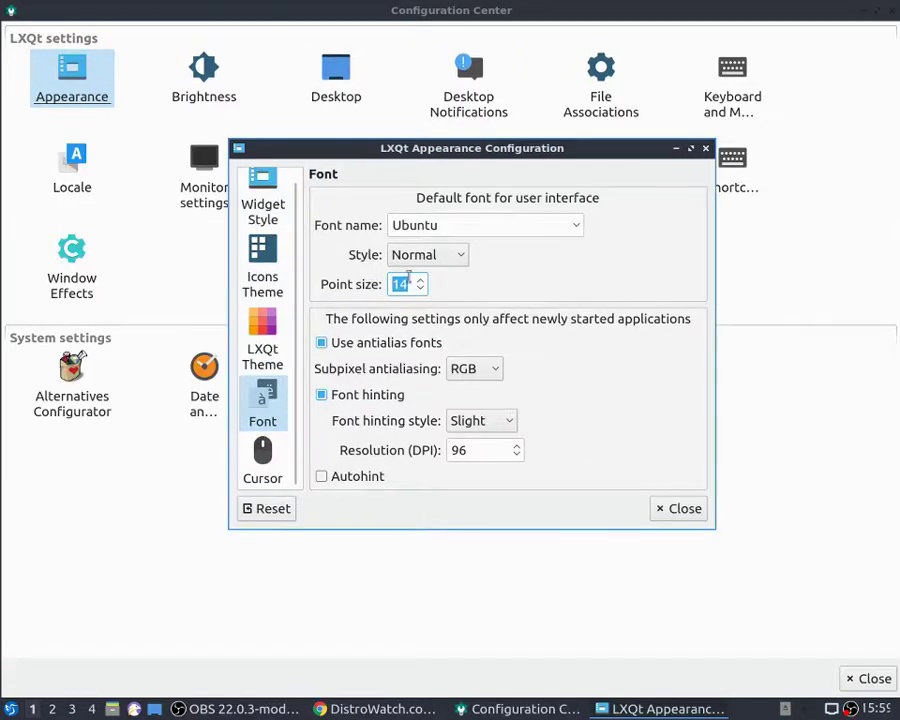
{"action": "left_click", "coordinate": [442, 259]}
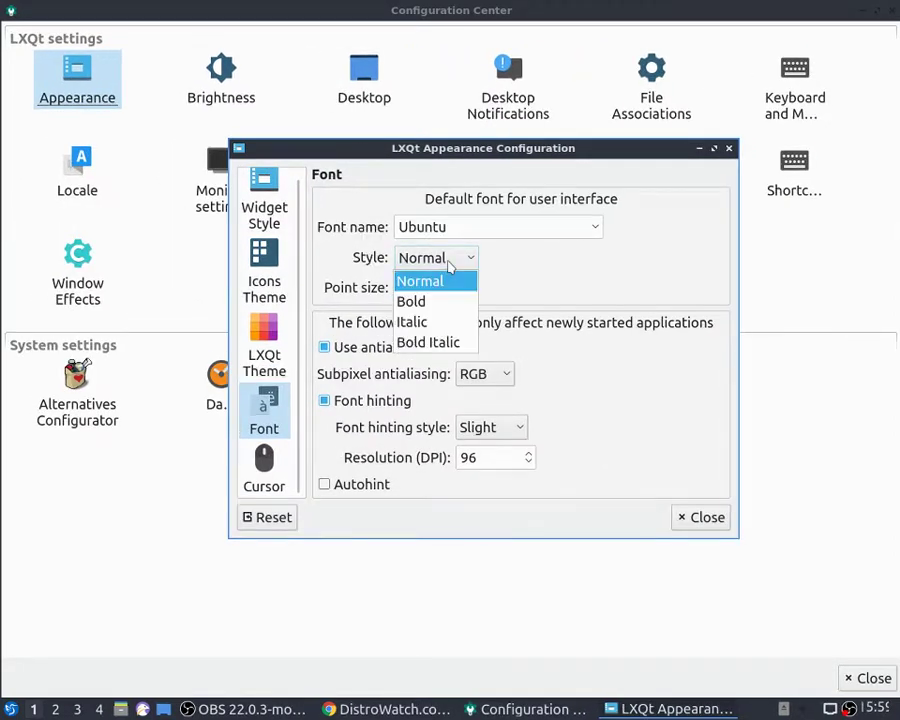
{"action": "left_click", "coordinate": [432, 303]}
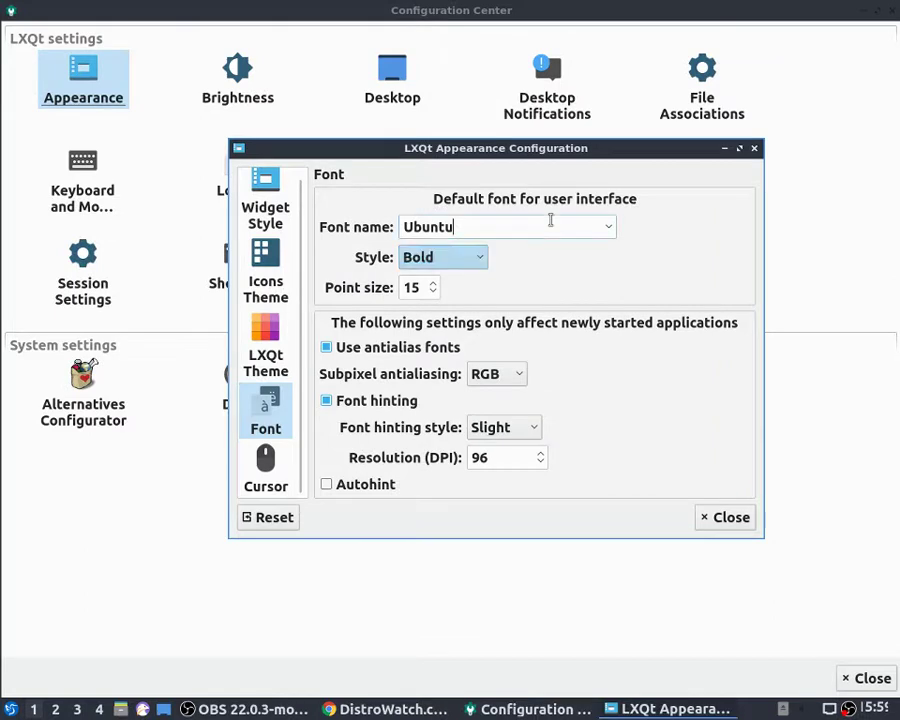
Try Ubuntu Mono as the user interface font, switch back to Ubuntu, and check how the Configuration Center looks.
{"action": "left_click", "coordinate": [609, 231]}
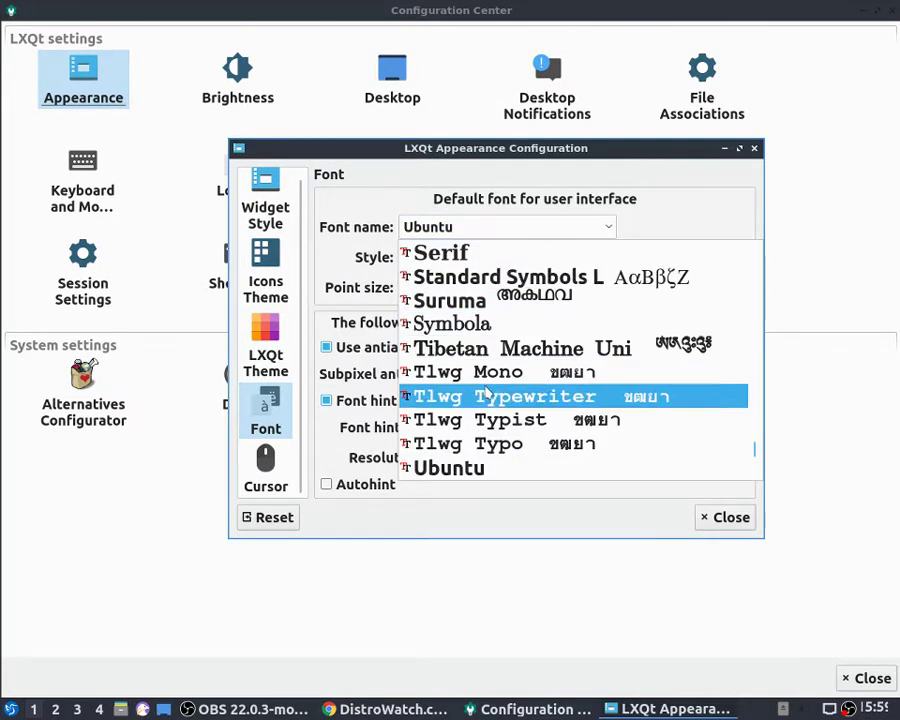
{"action": "scroll", "coordinate": [500, 467], "scroll_direction": "down", "scroll_amount": 1}
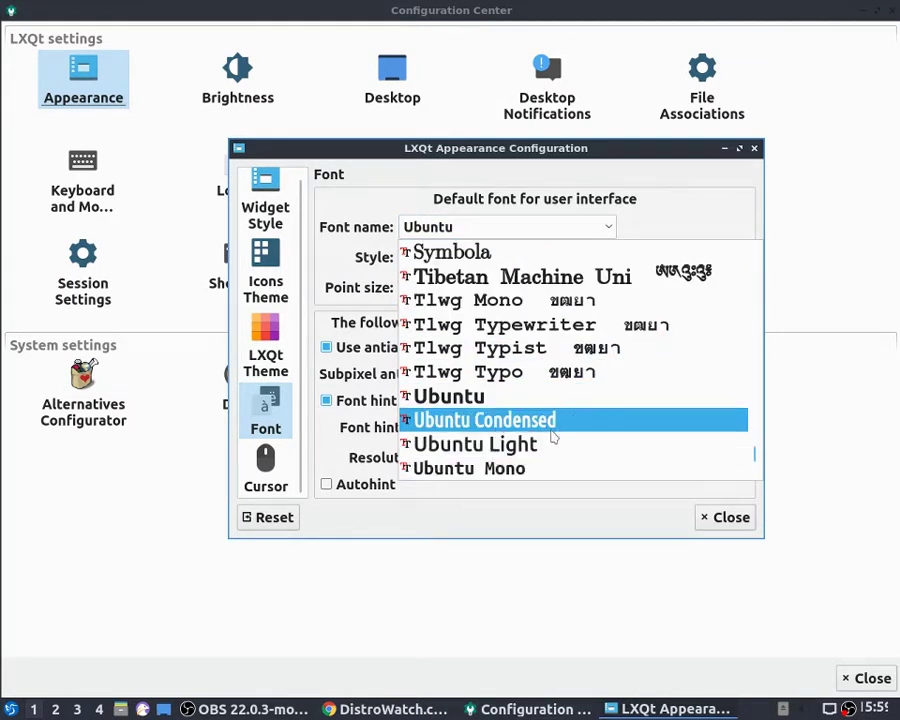
{"action": "scroll", "coordinate": [512, 428], "scroll_direction": "down", "scroll_amount": 2}
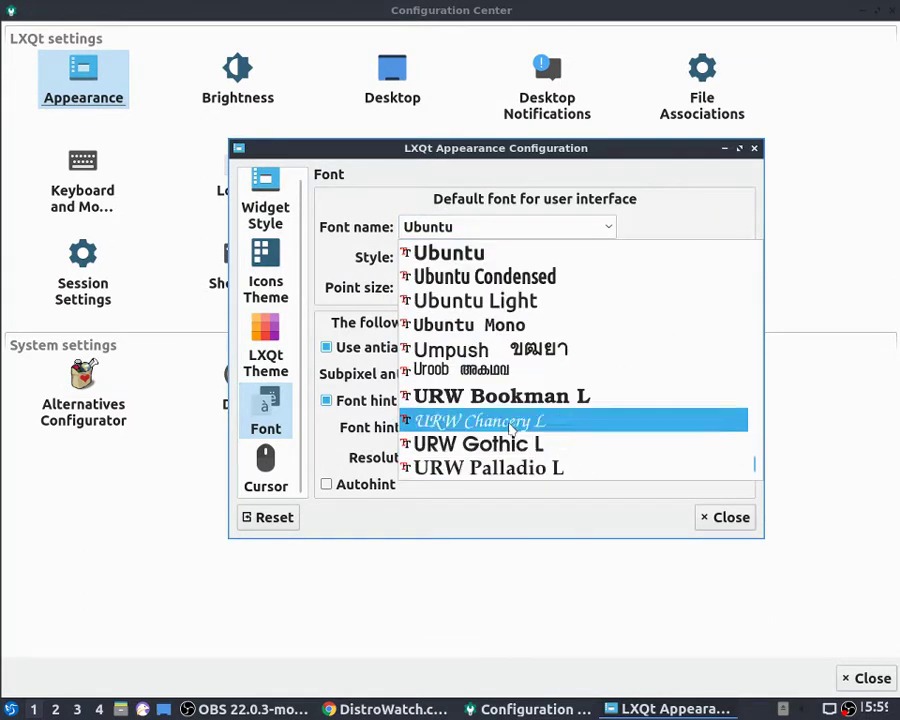
{"action": "left_click", "coordinate": [530, 327]}
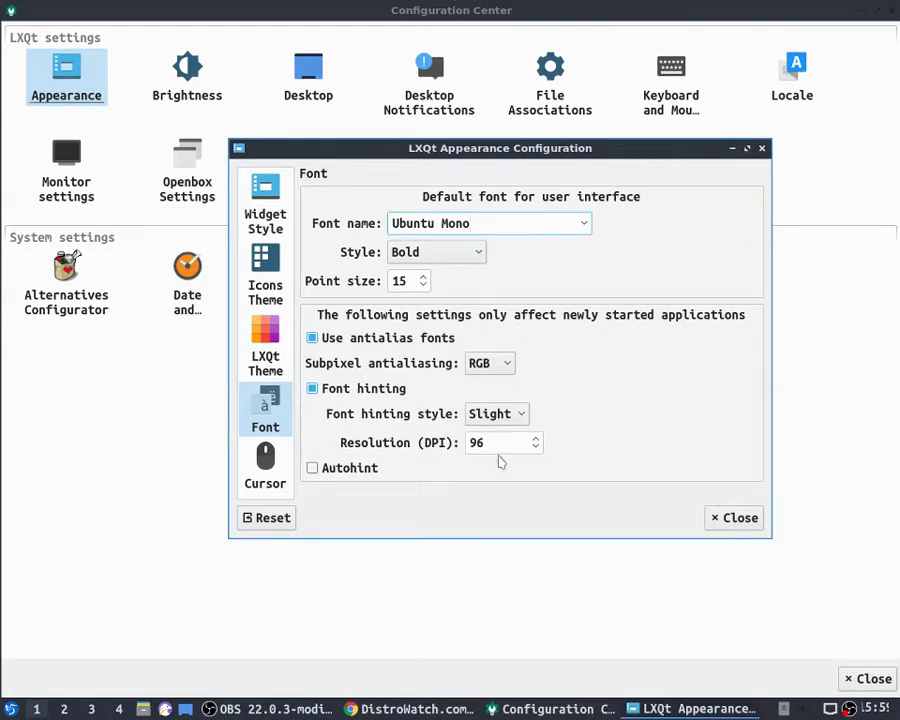
{"action": "left_click", "coordinate": [583, 223]}
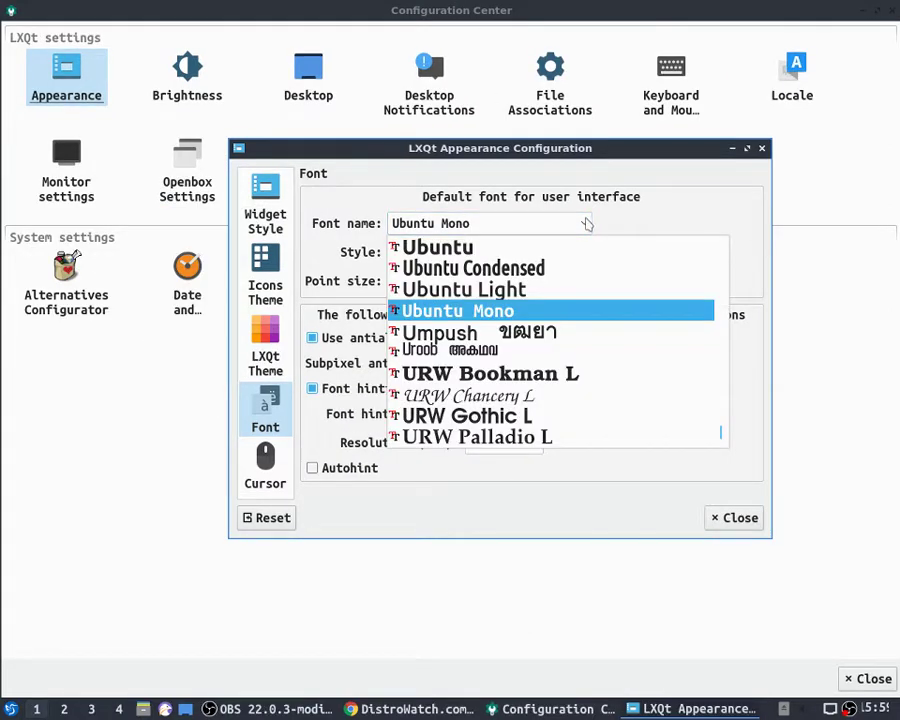
{"action": "left_click", "coordinate": [503, 246]}
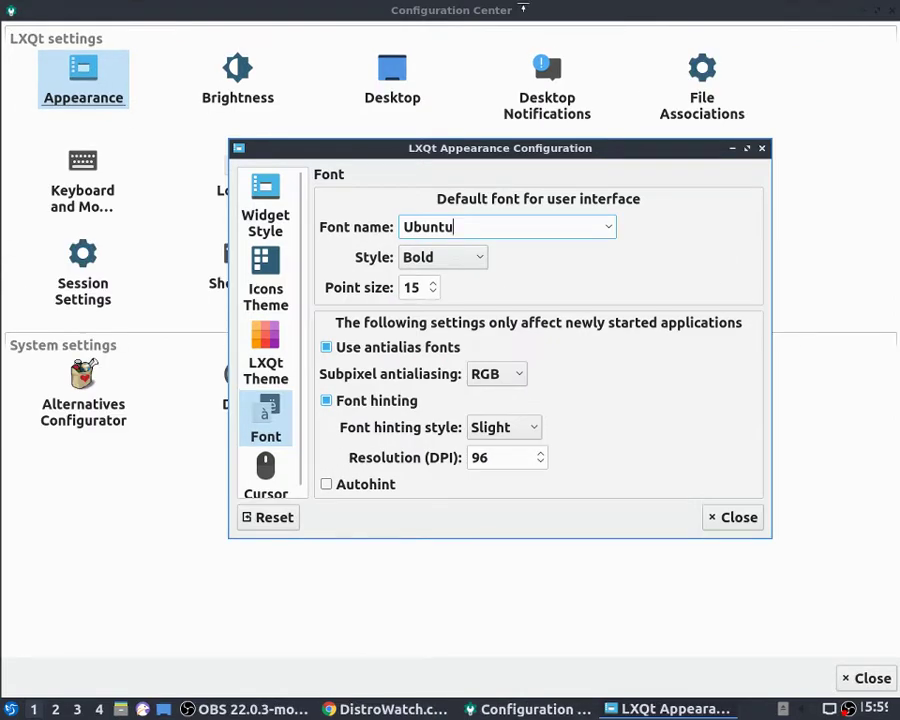
{"action": "left_click", "coordinate": [492, 10]}
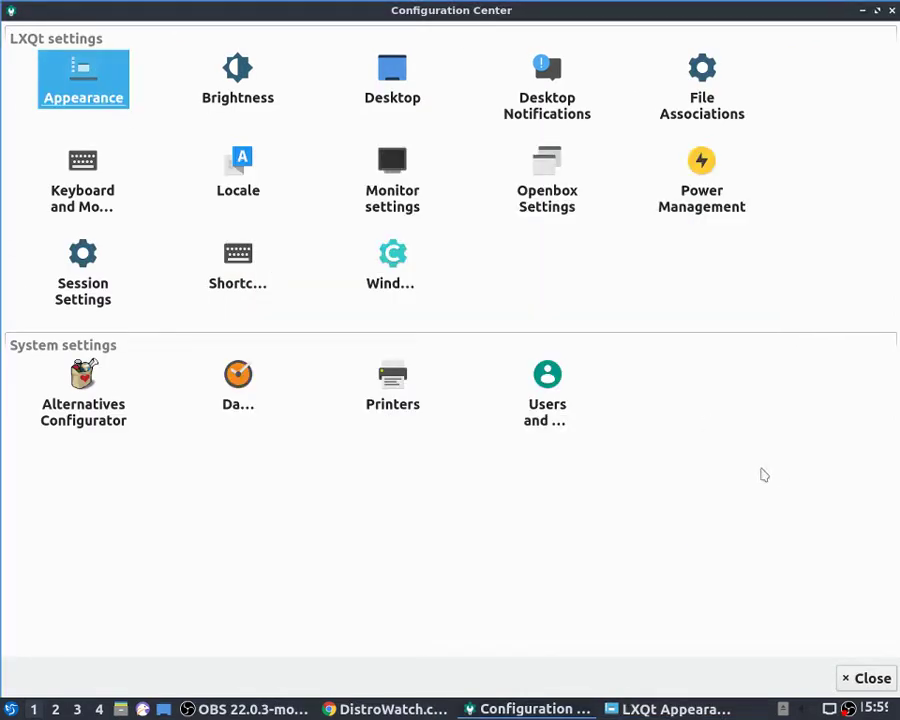
{"action": "left_click", "coordinate": [668, 709]}
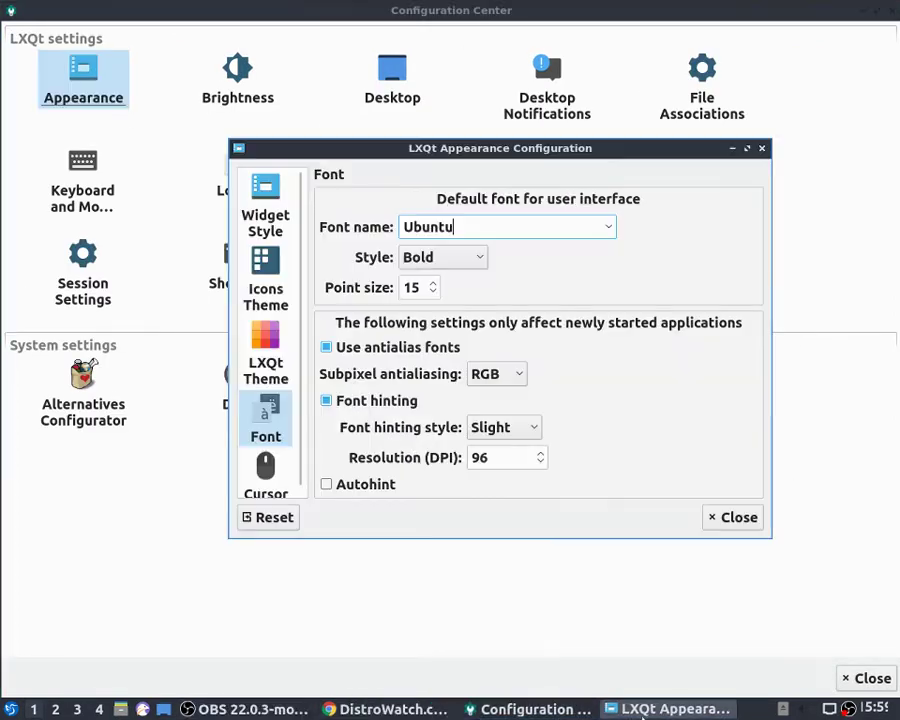
Apply the Light LXQt theme and check its effect with the Configuration Center in front before returning to the appearance settings.
{"action": "left_click", "coordinate": [256, 364]}
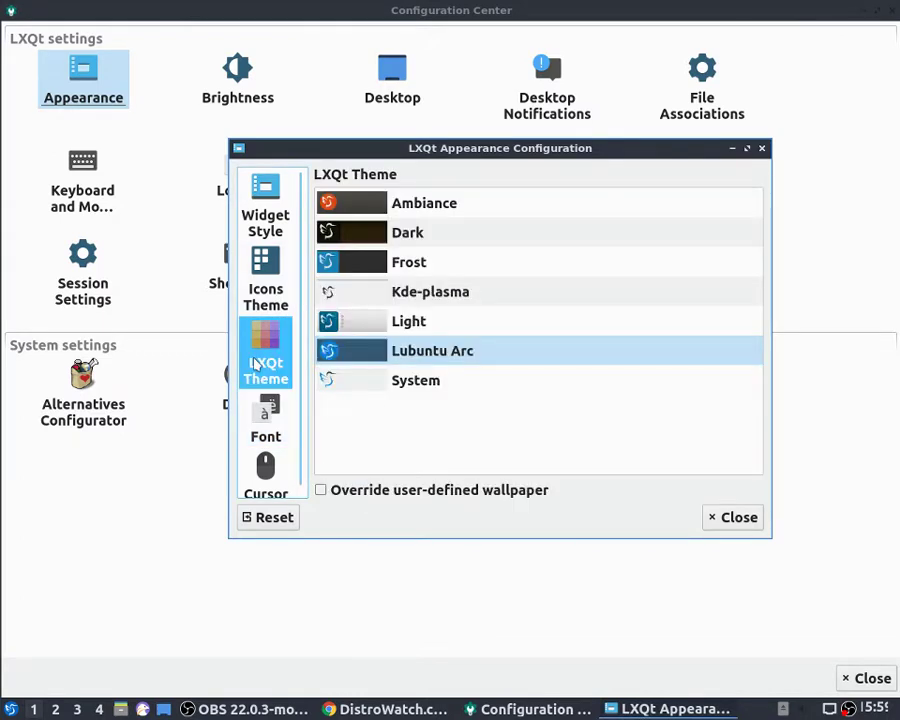
{"action": "left_click", "coordinate": [406, 320]}
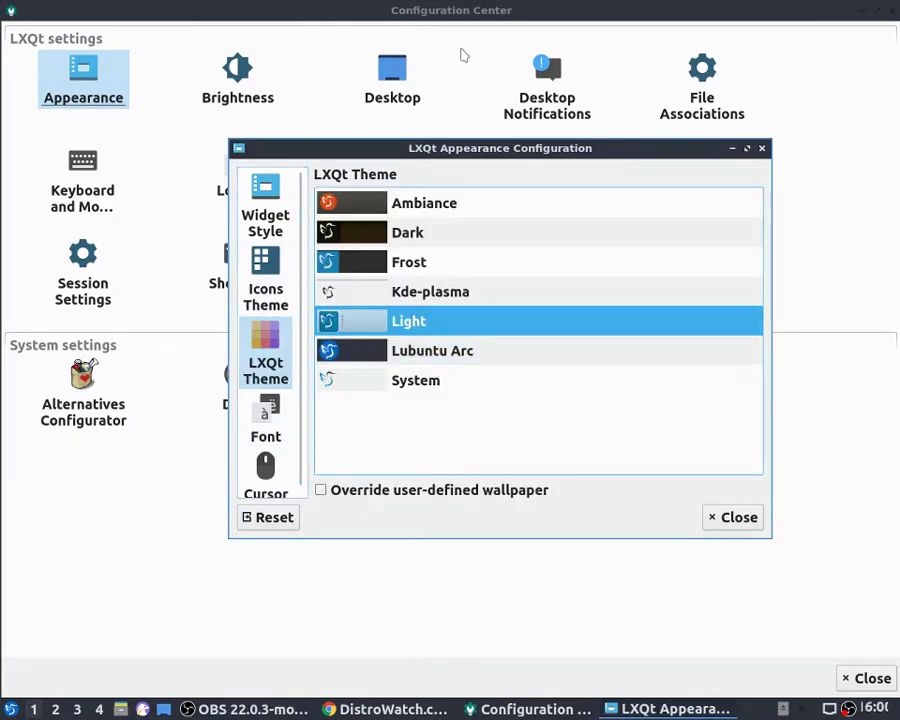
{"action": "left_click", "coordinate": [464, 14]}
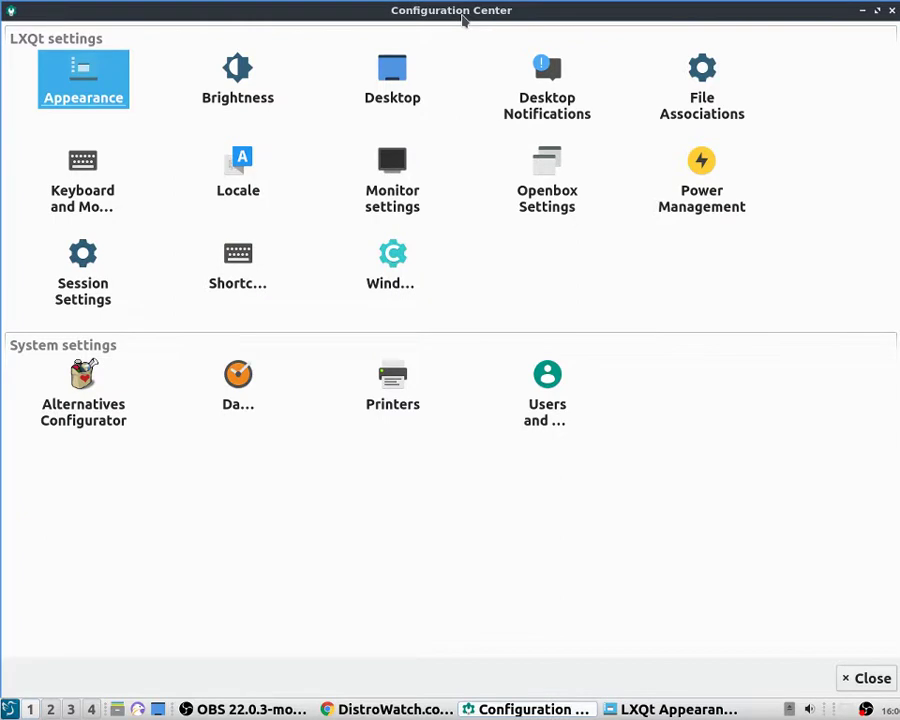
{"action": "left_click", "coordinate": [664, 709]}
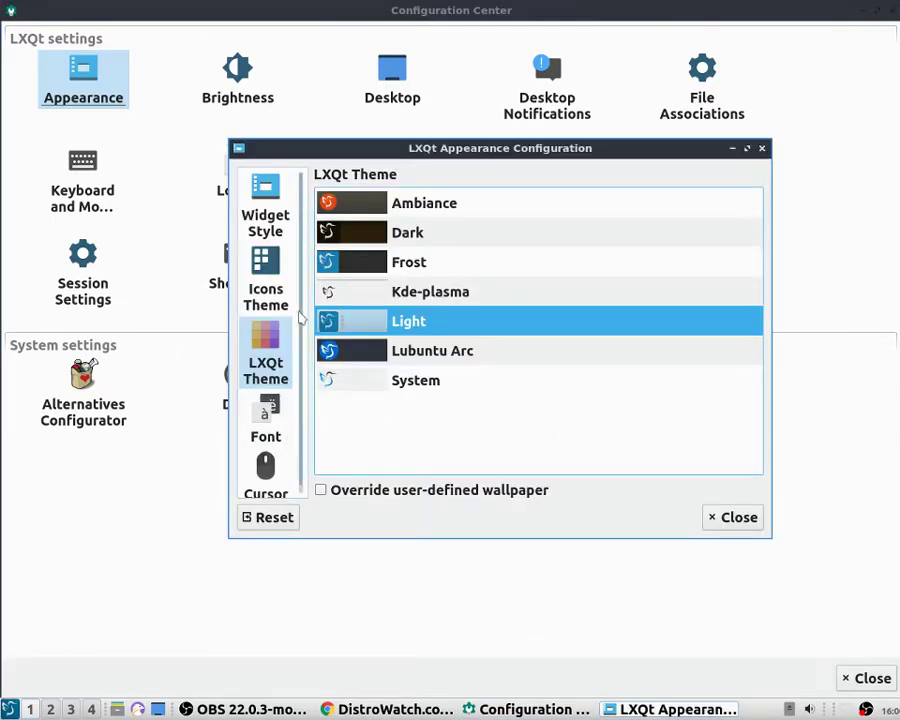
Set the Qt widget style to Windows.
{"action": "left_click", "coordinate": [284, 285]}
{"action": "left_click", "coordinate": [280, 206]}
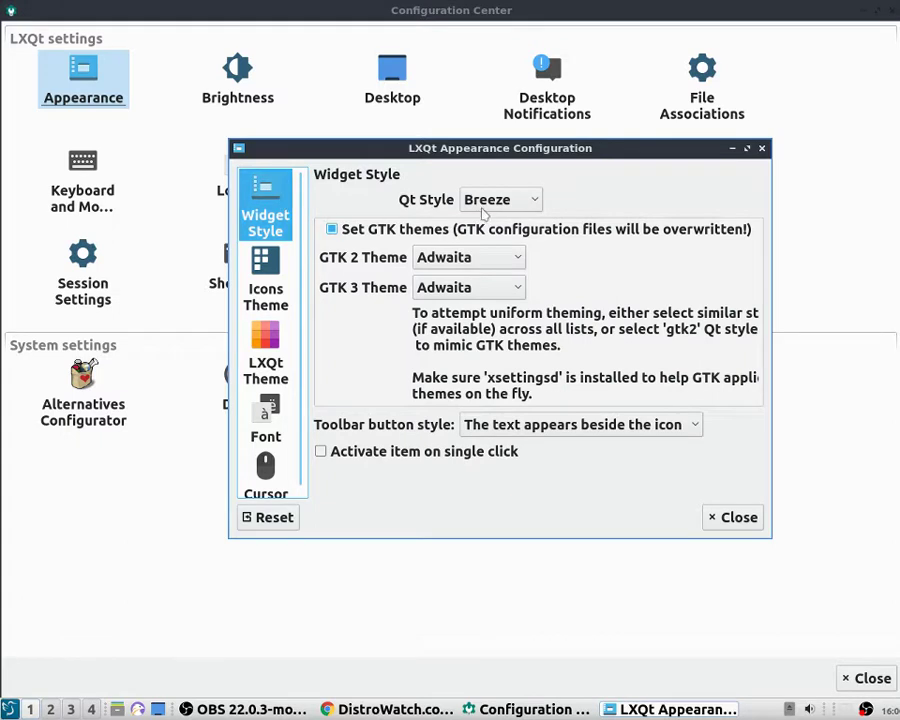
{"action": "left_click", "coordinate": [533, 201]}
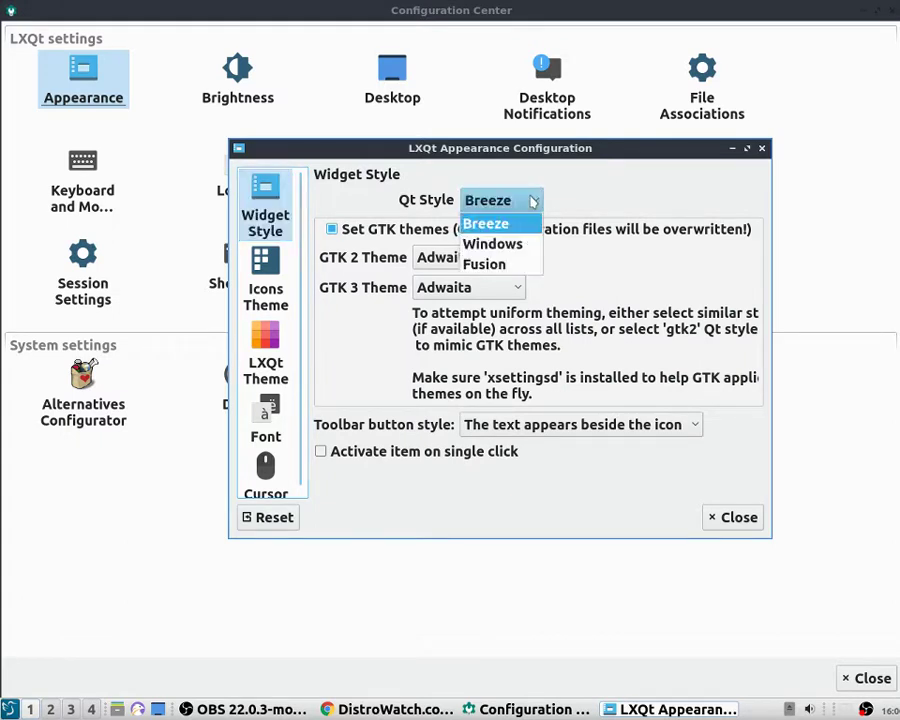
{"action": "left_click", "coordinate": [494, 244]}
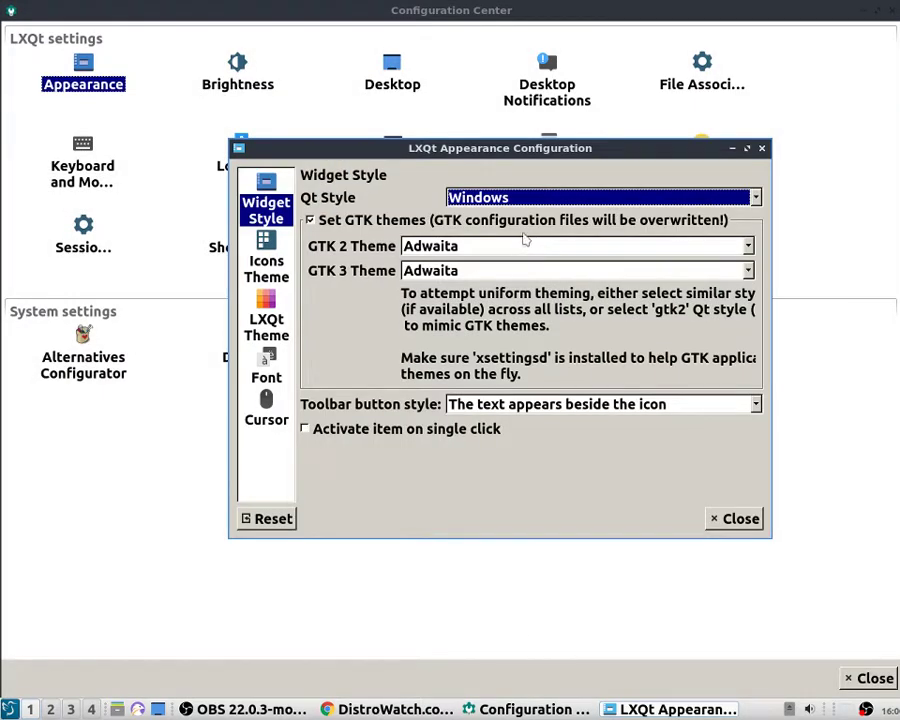
Set both the GTK 2 and GTK 3 themes to HighContrast.
{"action": "left_click", "coordinate": [520, 249]}
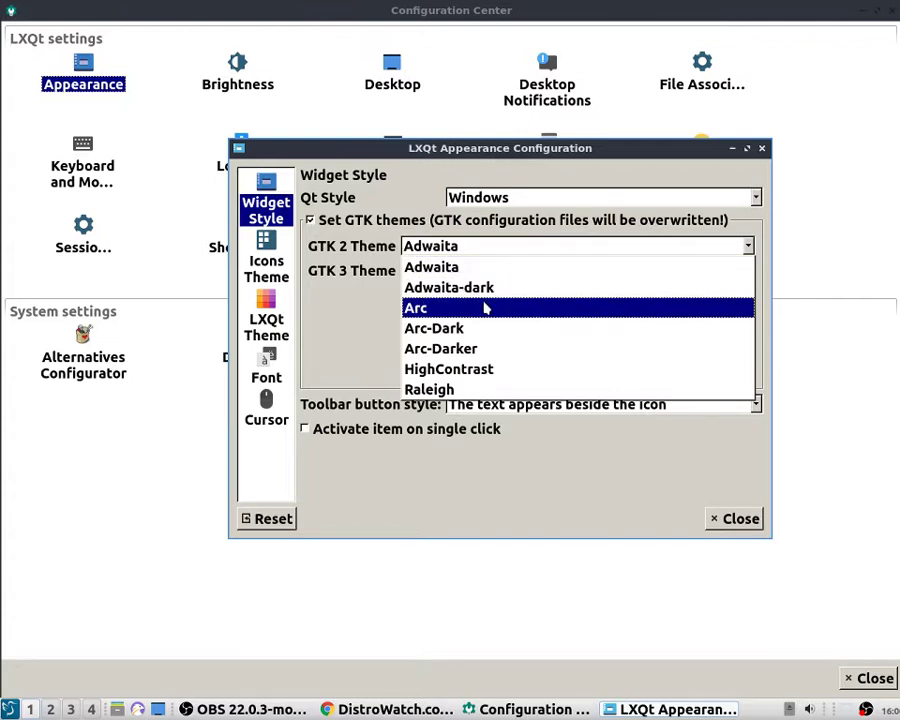
{"action": "left_click", "coordinate": [470, 375]}
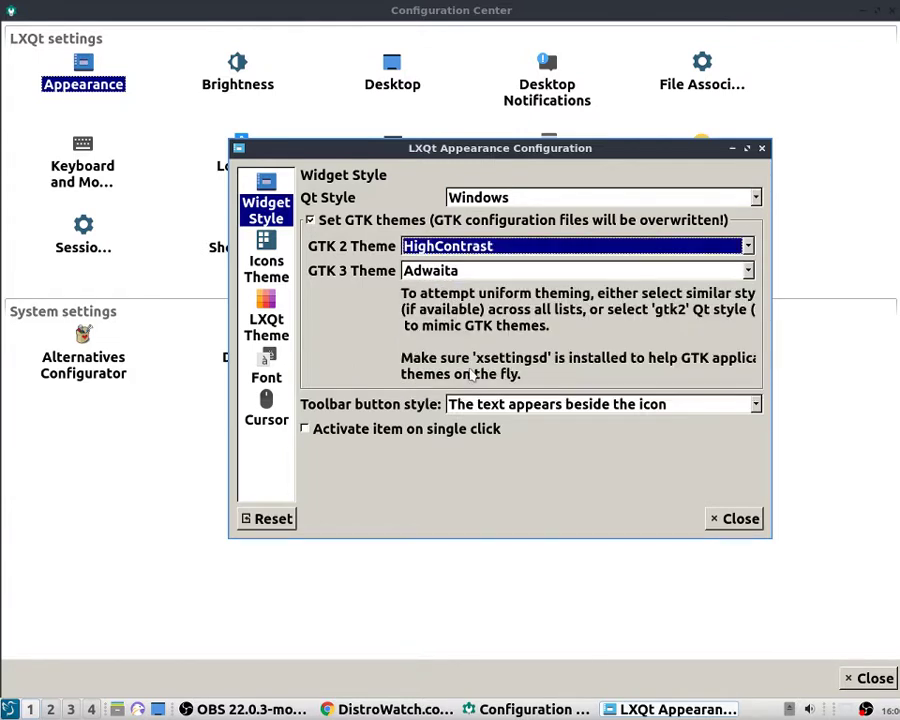
{"action": "left_click", "coordinate": [526, 273]}
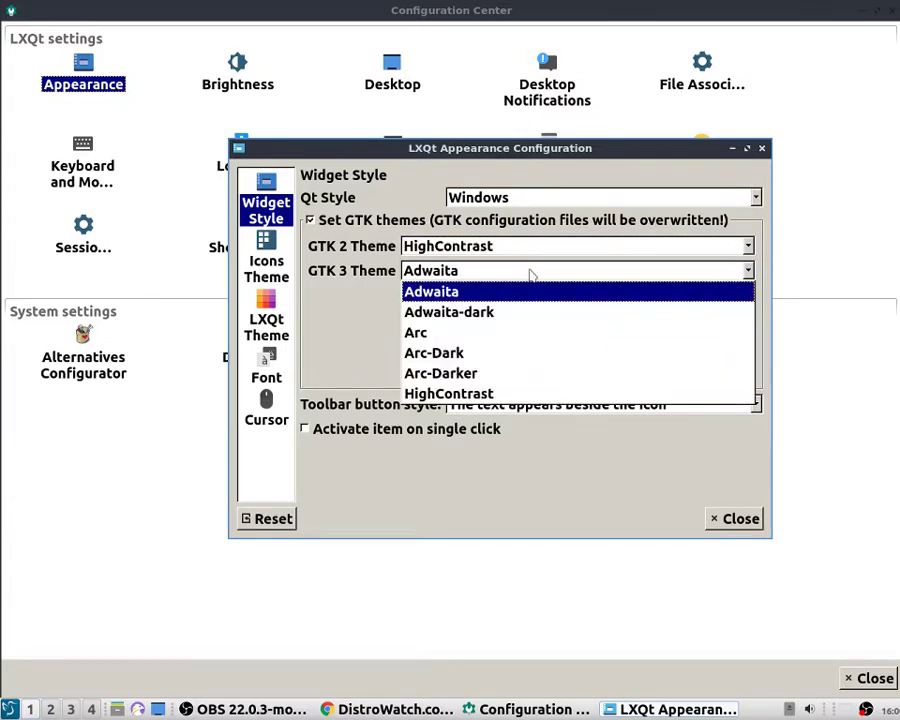
{"action": "left_click", "coordinate": [480, 393]}
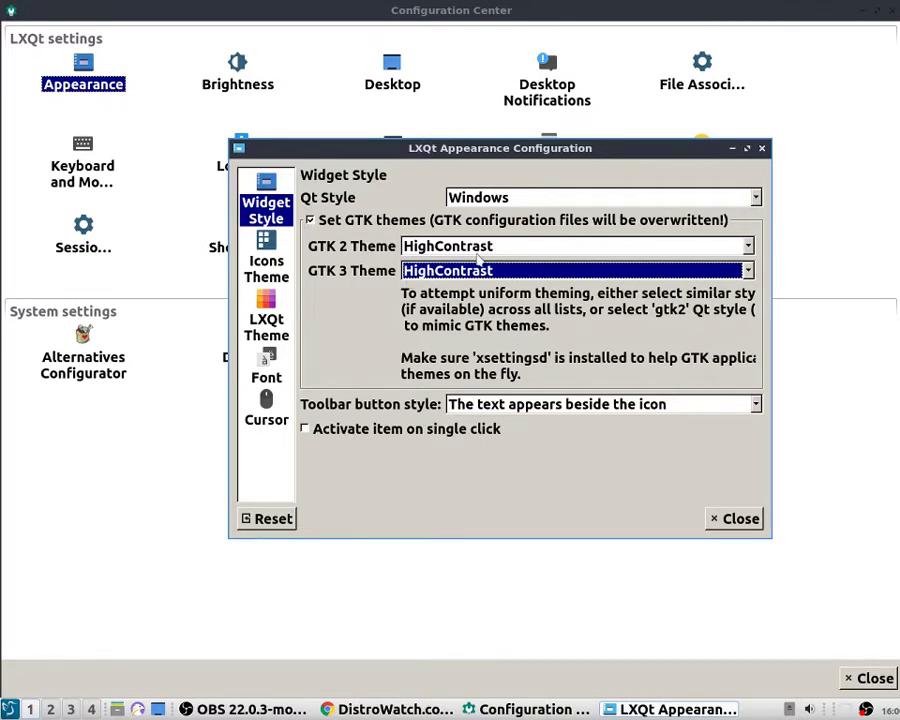
Set the Qt widget style to Fusion and close the appearance configuration.
{"action": "left_click", "coordinate": [555, 198]}
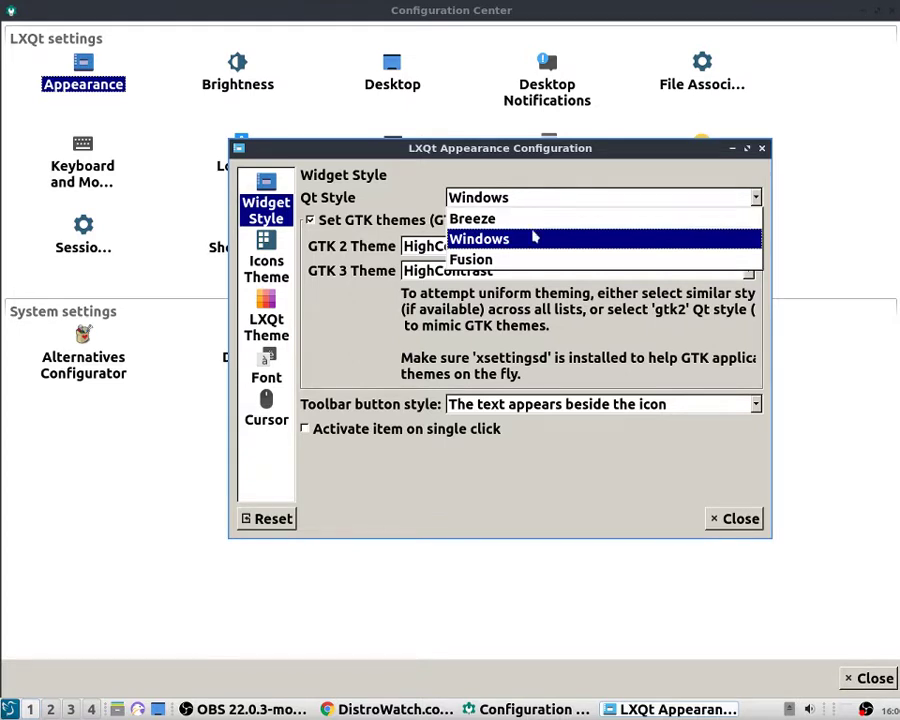
{"action": "left_click", "coordinate": [485, 262]}
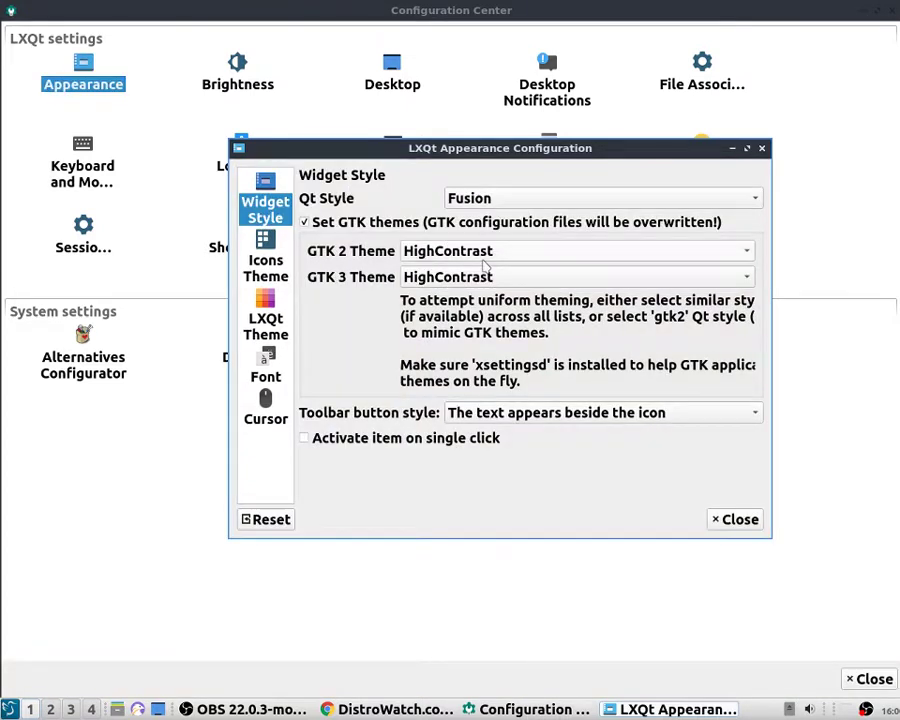
{"action": "left_click", "coordinate": [729, 519]}
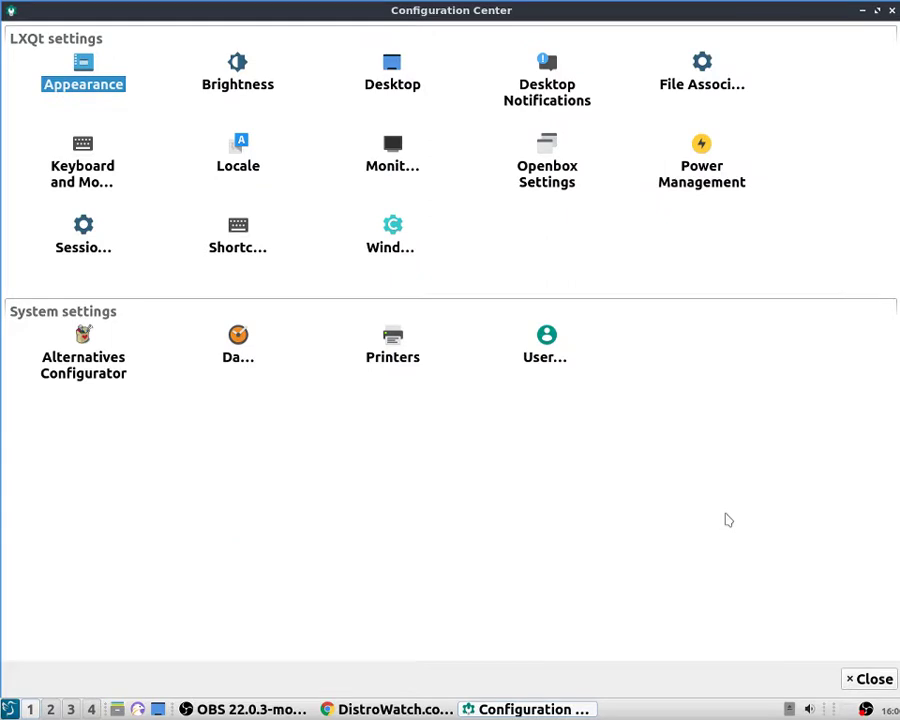
Move the Configuration Center window away from its maximized position and open the Openbox Settings.
{"action": "left_click_drag", "start_coordinate": [532, 12], "coordinate": [436, 22]}
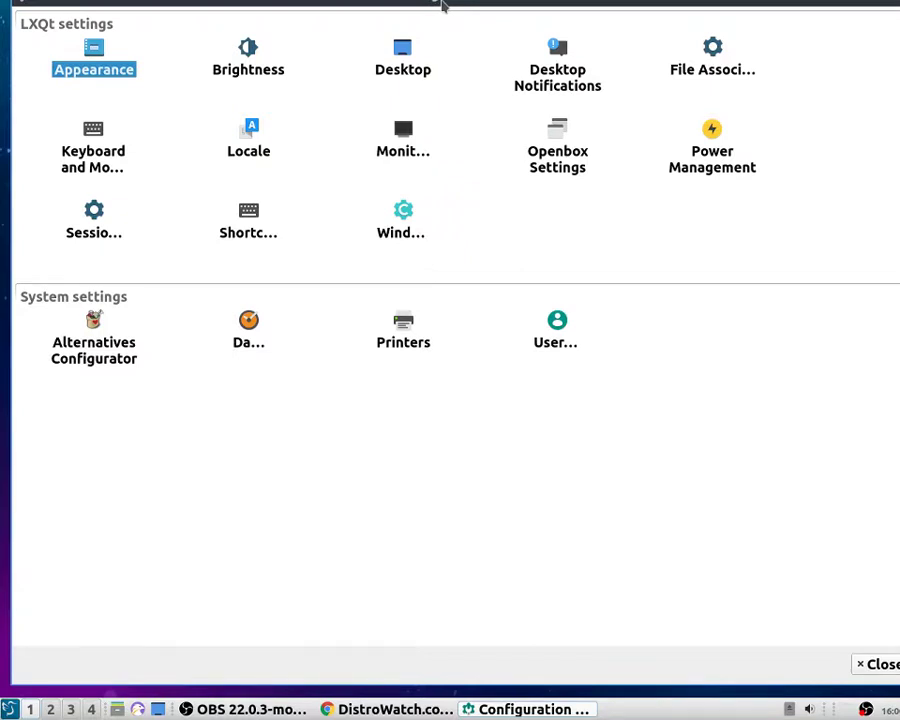
{"action": "key", "text": "o"}
{"action": "left_click", "coordinate": [549, 152]}
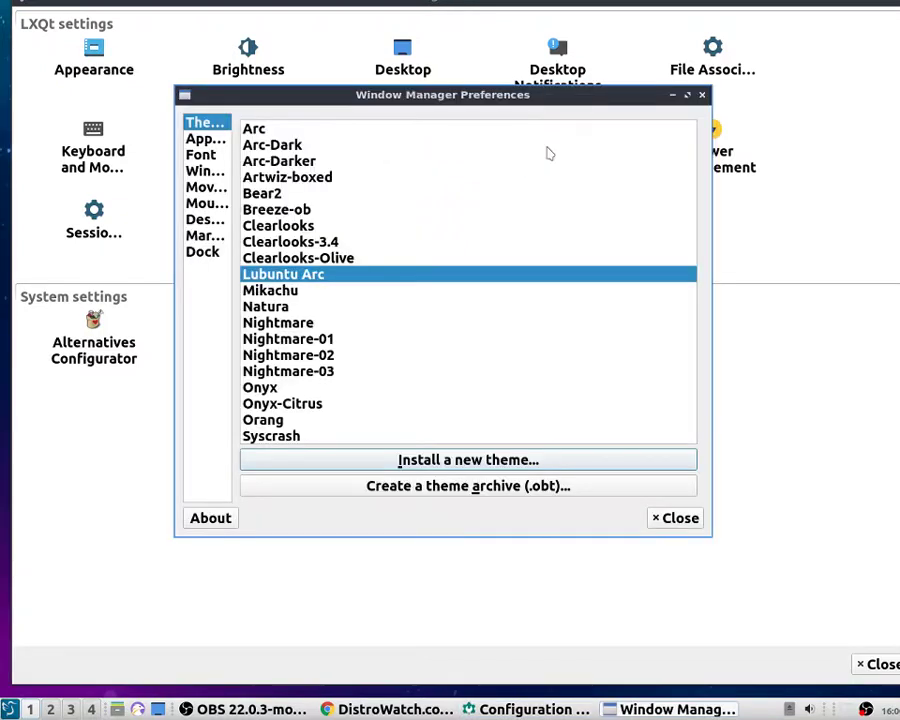
Try the Mikachu, Natura, Nightmare, Nightmare-01, Nightmare-02, Lubuntu Arc and Clearlooks-Olive window themes one after another.
{"action": "left_click", "coordinate": [289, 290]}
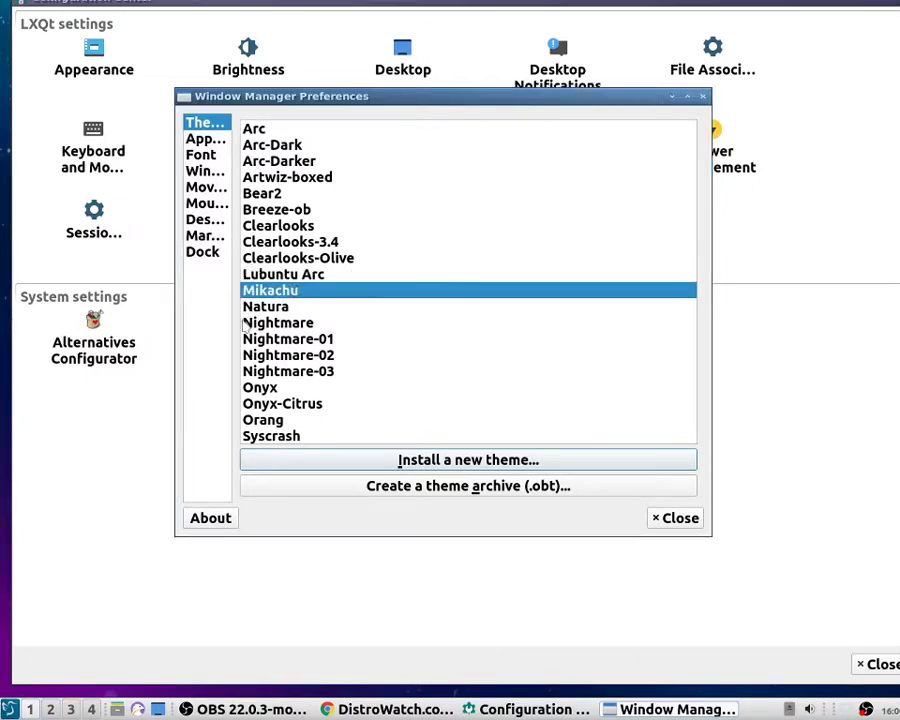
{"action": "left_click", "coordinate": [262, 307]}
{"action": "left_click", "coordinate": [283, 321]}
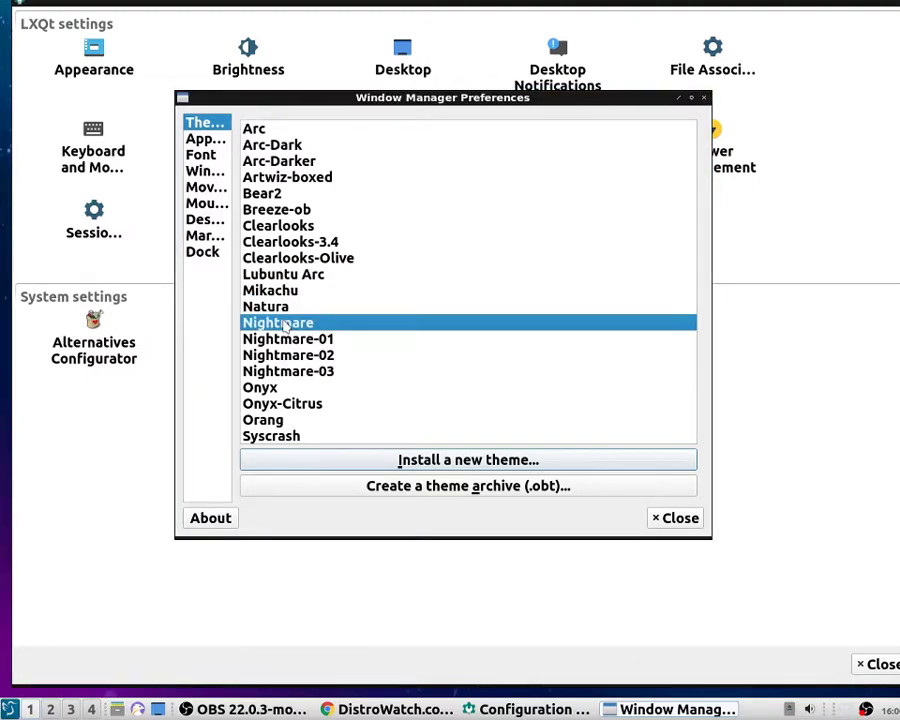
{"action": "left_click", "coordinate": [300, 340]}
{"action": "left_click", "coordinate": [305, 355]}
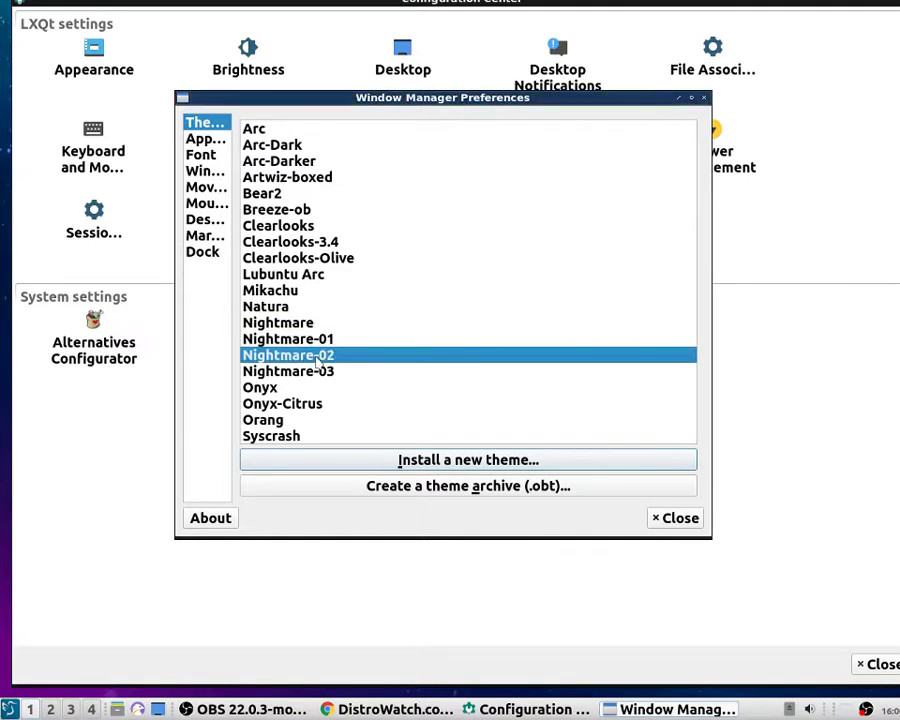
{"action": "left_click", "coordinate": [298, 340]}
{"action": "left_click", "coordinate": [294, 274]}
{"action": "left_click", "coordinate": [294, 258]}
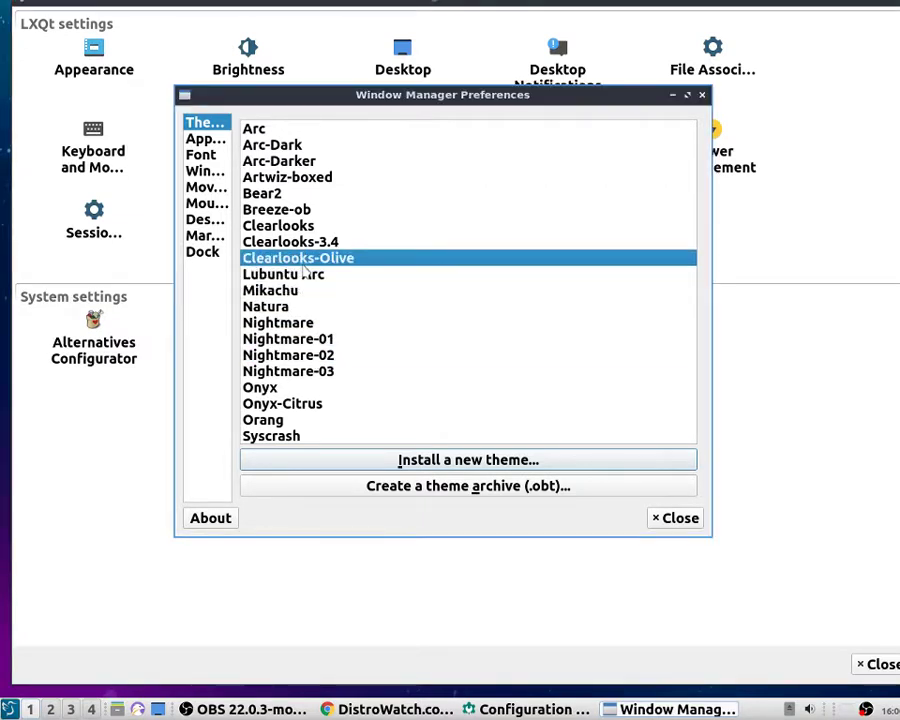
Compare the Arc-Darker, Artwiz-boxed and Breeze-ob window themes and settle on Bear2.
{"action": "left_click", "coordinate": [266, 161]}
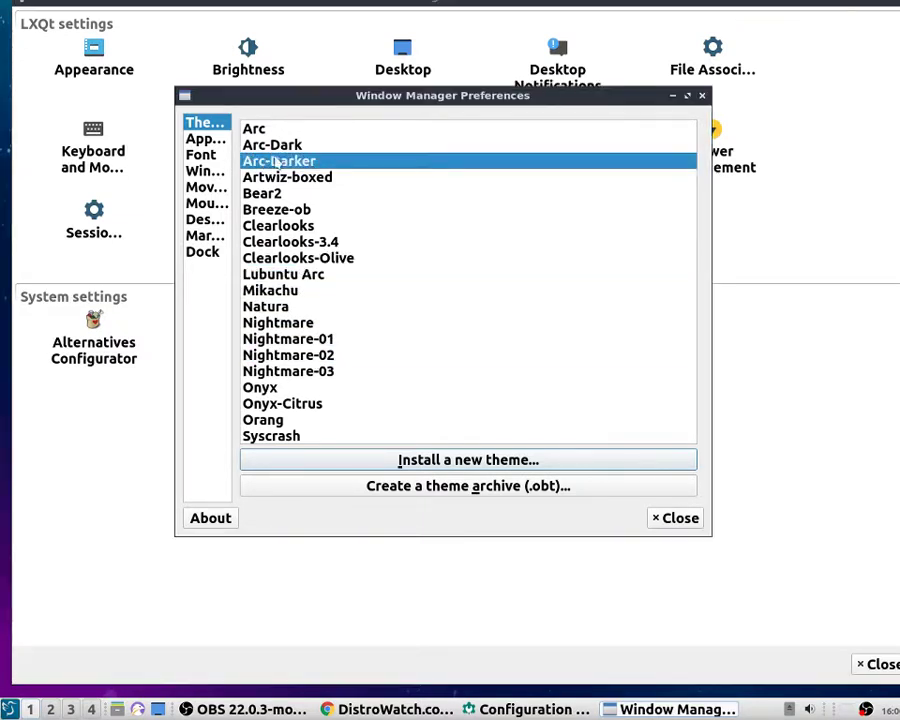
{"action": "left_click", "coordinate": [286, 177]}
{"action": "left_click", "coordinate": [300, 209]}
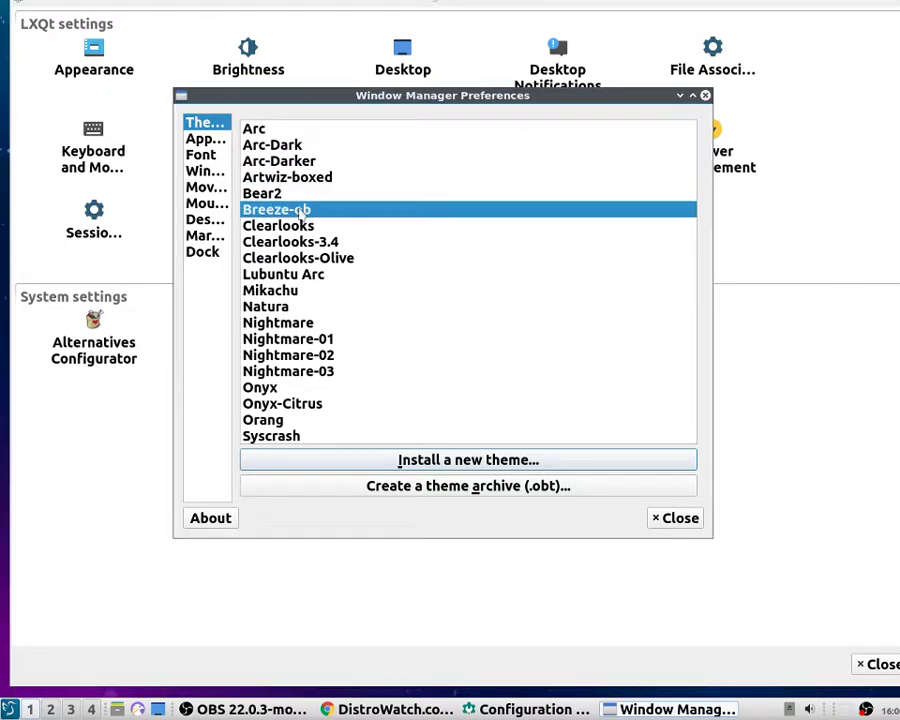
{"action": "left_click", "coordinate": [286, 193]}
{"action": "left_click", "coordinate": [287, 179]}
{"action": "left_click", "coordinate": [290, 194]}
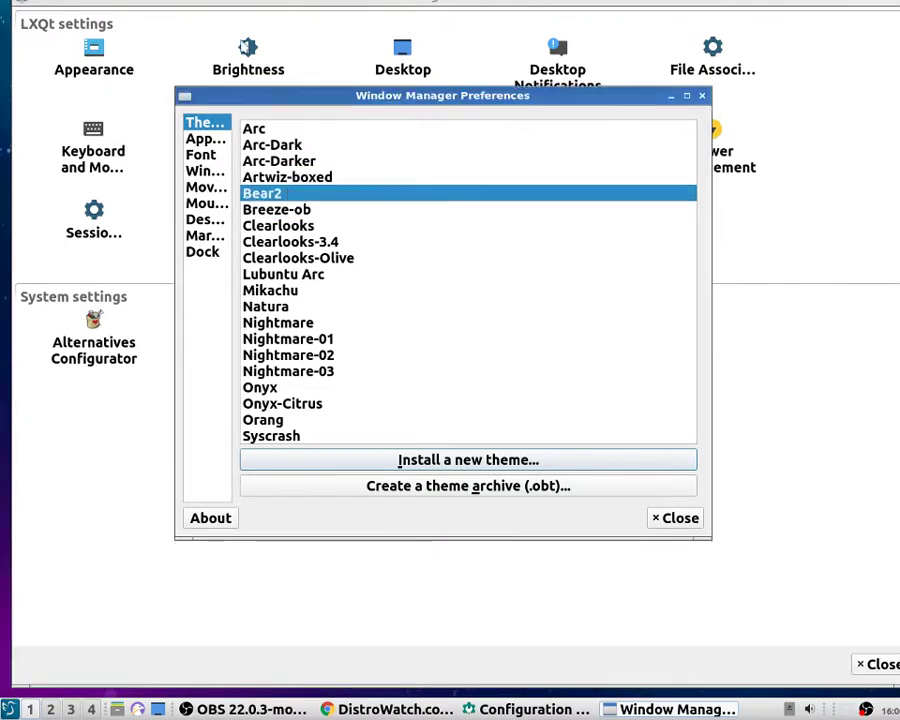
Look through the window manager's appearance, font, moving, mouse, desktops and dock preferences, then close them.
{"action": "left_click", "coordinate": [203, 140]}
{"action": "left_click", "coordinate": [202, 156]}
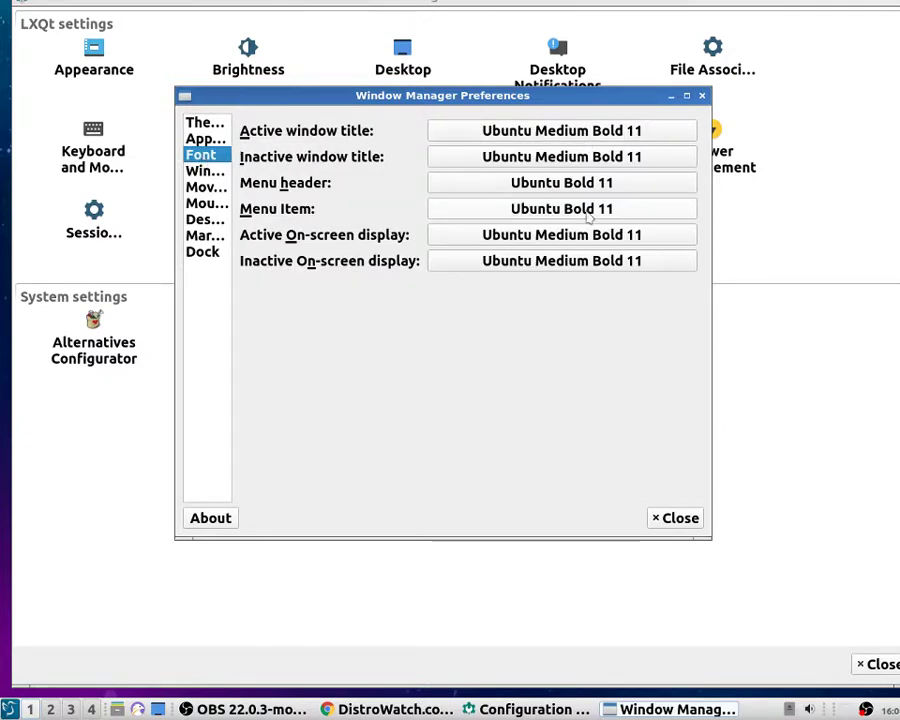
{"action": "left_click", "coordinate": [208, 187]}
{"action": "left_click", "coordinate": [210, 203]}
{"action": "left_click", "coordinate": [214, 220]}
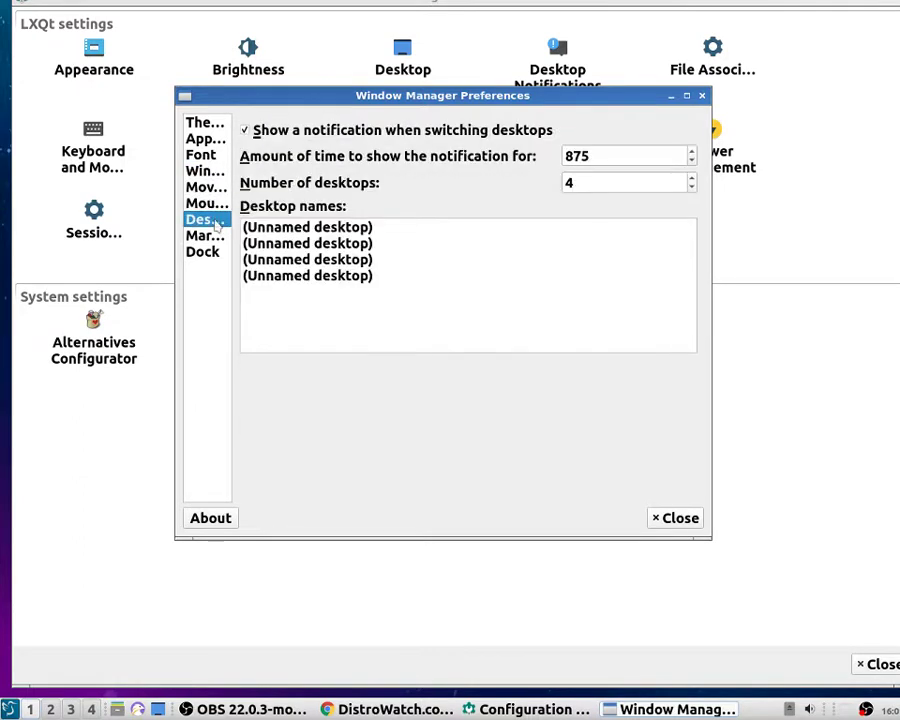
{"action": "left_click", "coordinate": [203, 251]}
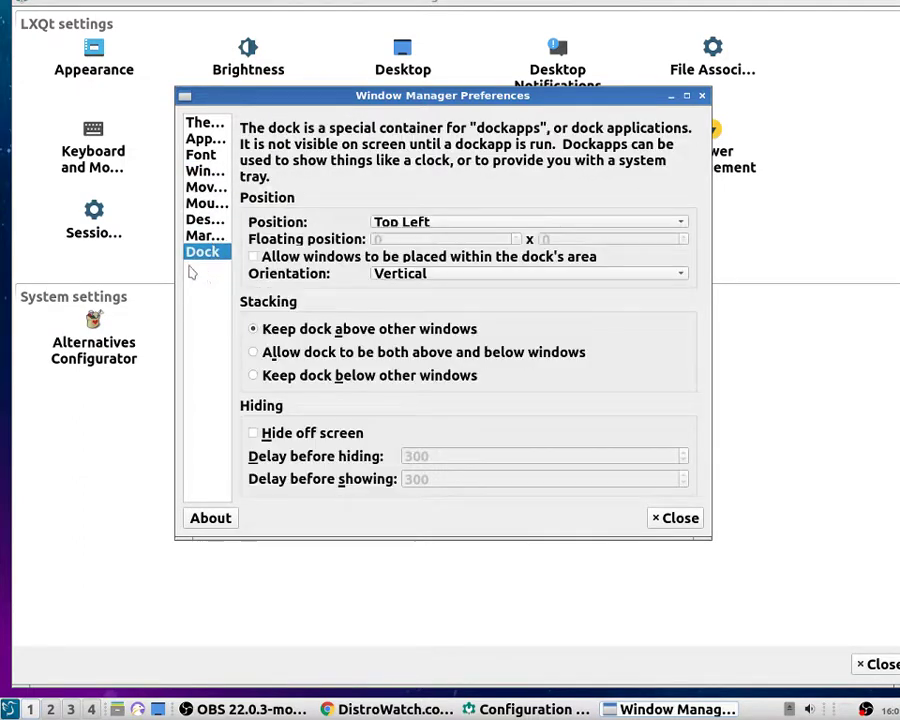
{"action": "left_click", "coordinate": [666, 518]}
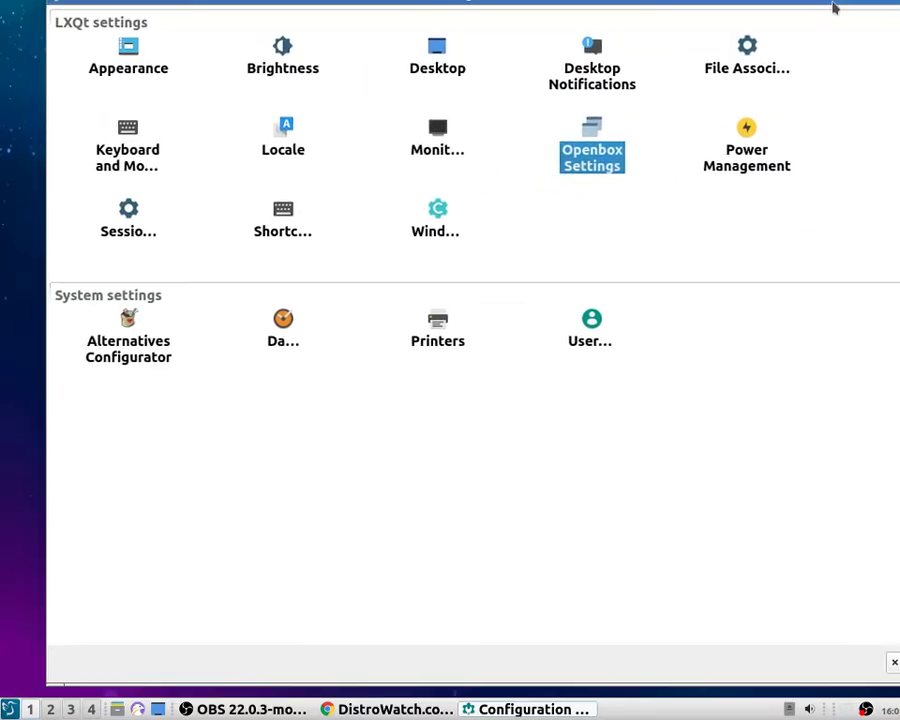
Look at the main application menu, dismiss it, and maximize the Configuration Center window.
{"action": "key", "text": "super"}
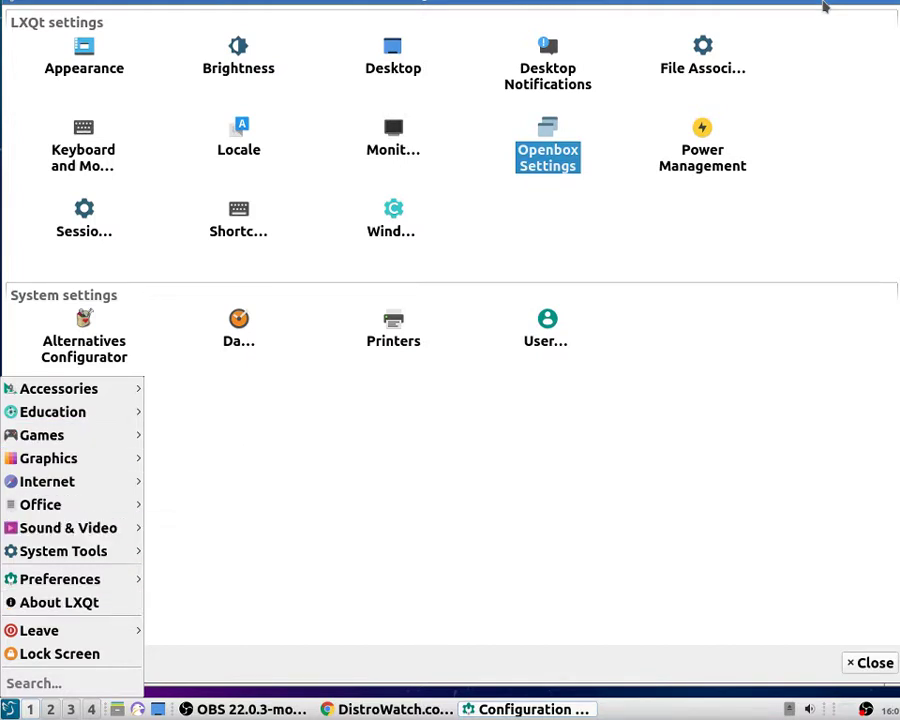
{"action": "key", "text": "Escape"}
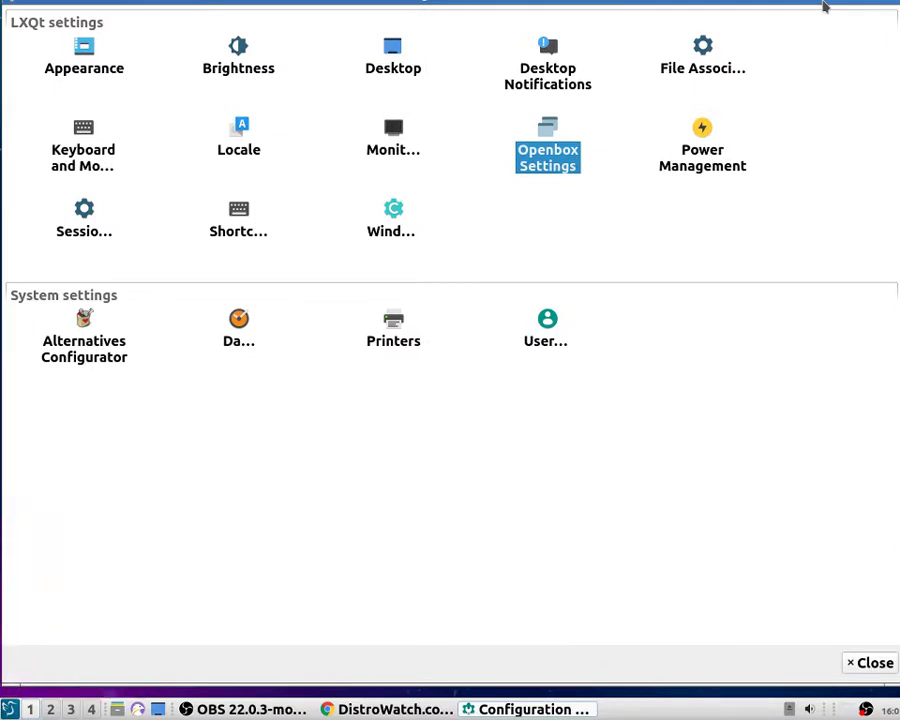
{"action": "key", "text": "Escape"}
{"action": "double_click", "coordinate": [784, 10]}
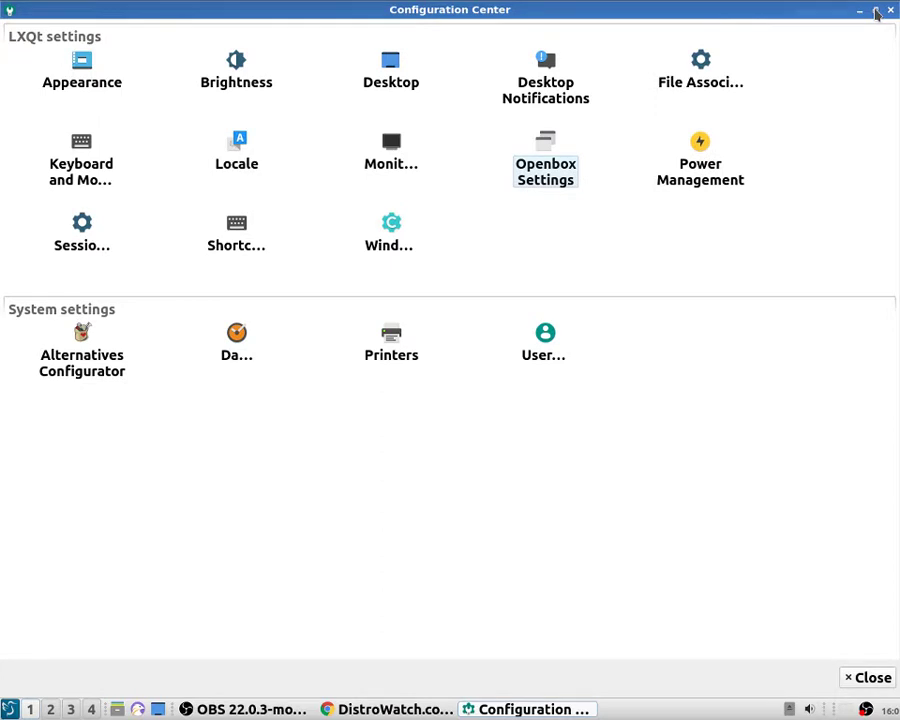
Open the LXQt Session Settings and review the default applications, user directories, autostart and environment variables.
{"action": "double_click", "coordinate": [84, 248]}
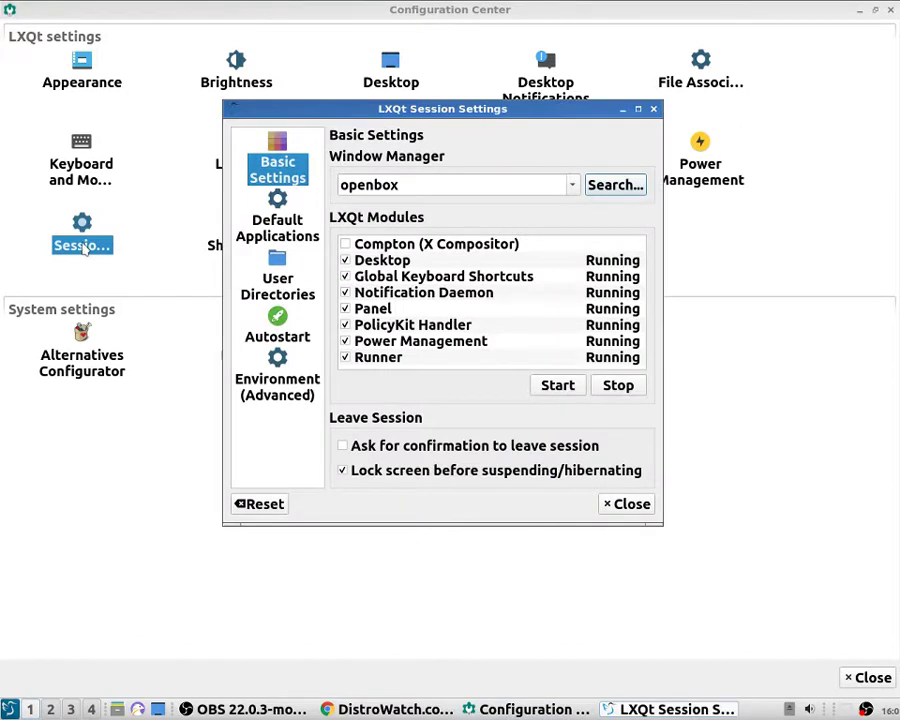
{"action": "left_click", "coordinate": [292, 228]}
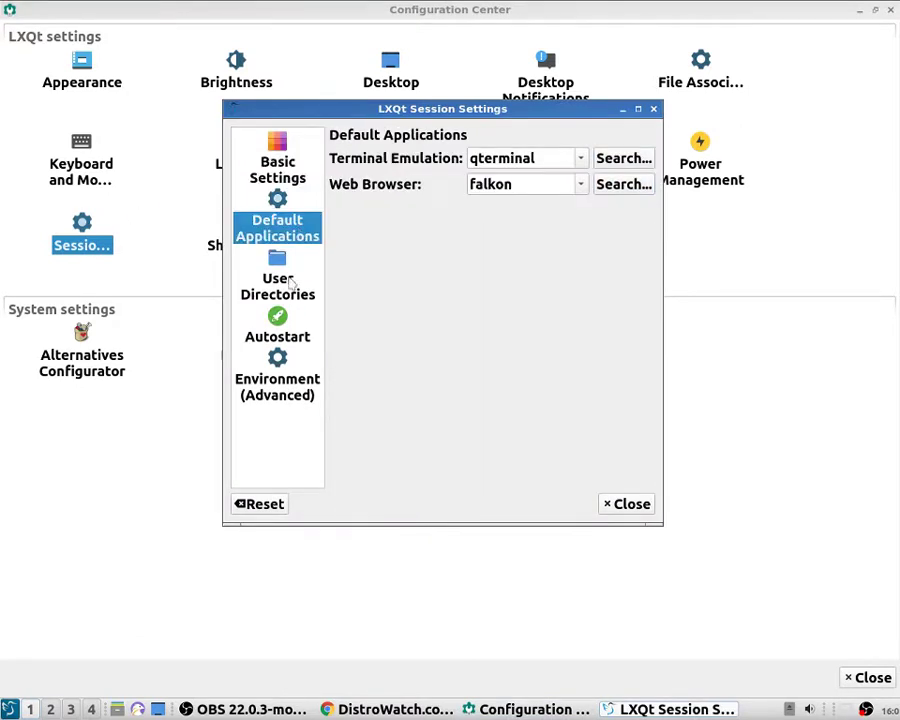
{"action": "left_click", "coordinate": [286, 290]}
{"action": "left_click", "coordinate": [284, 330]}
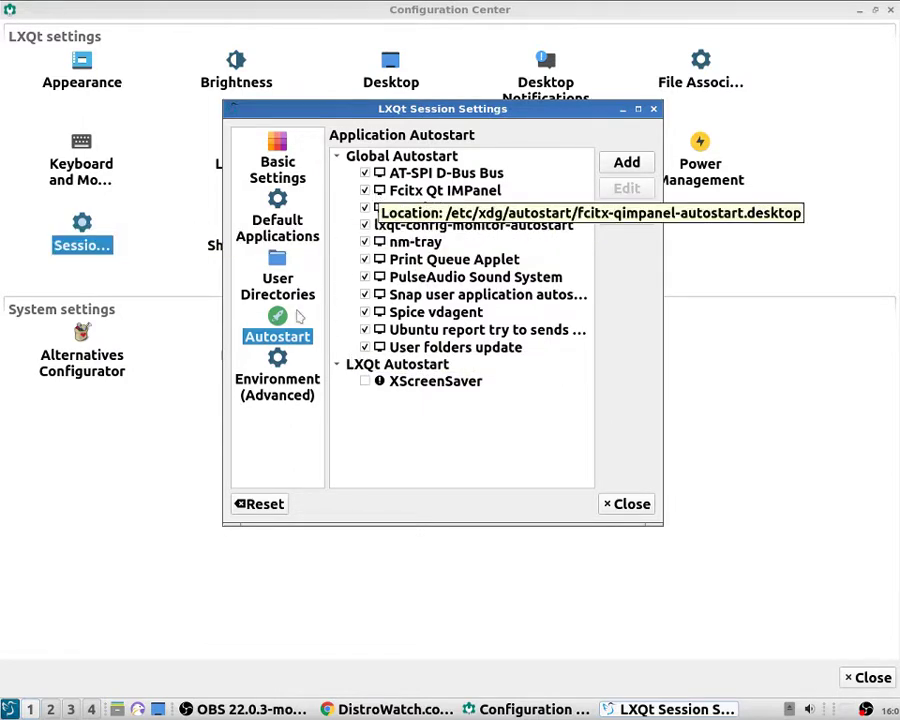
{"action": "left_click", "coordinate": [285, 380]}
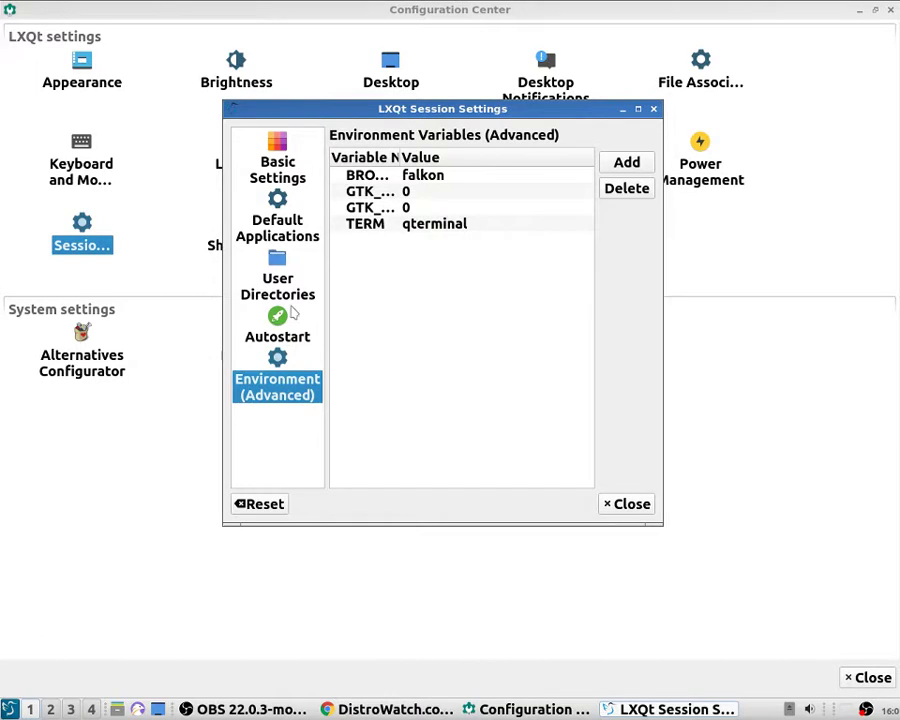
Check the window manager choices in the session's basic settings and close the session settings.
{"action": "left_click", "coordinate": [291, 235]}
{"action": "left_click", "coordinate": [290, 178]}
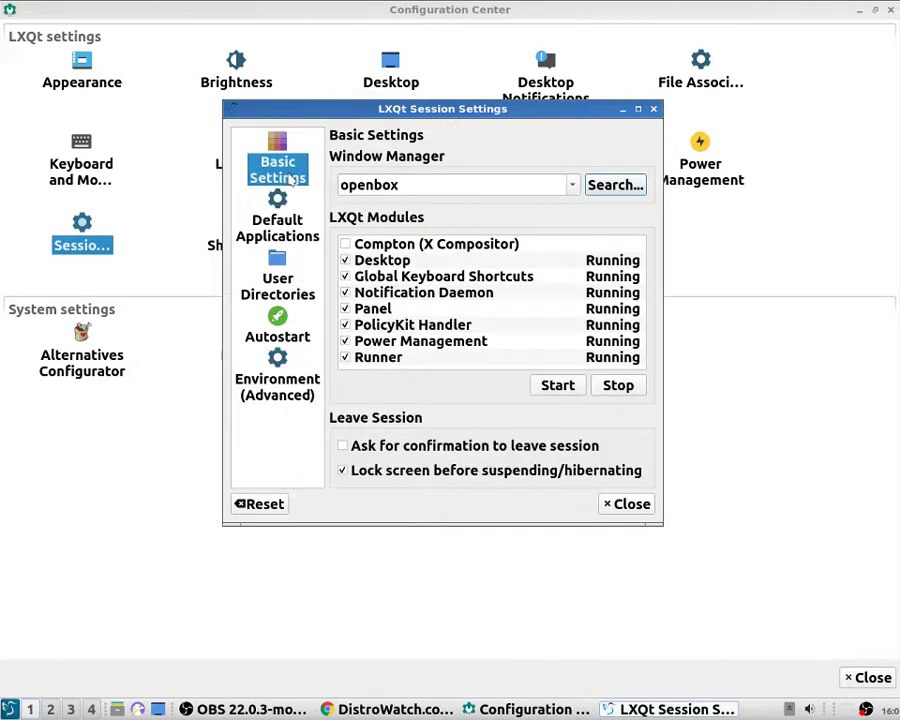
{"action": "left_click", "coordinate": [574, 186]}
{"action": "left_click", "coordinate": [574, 186]}
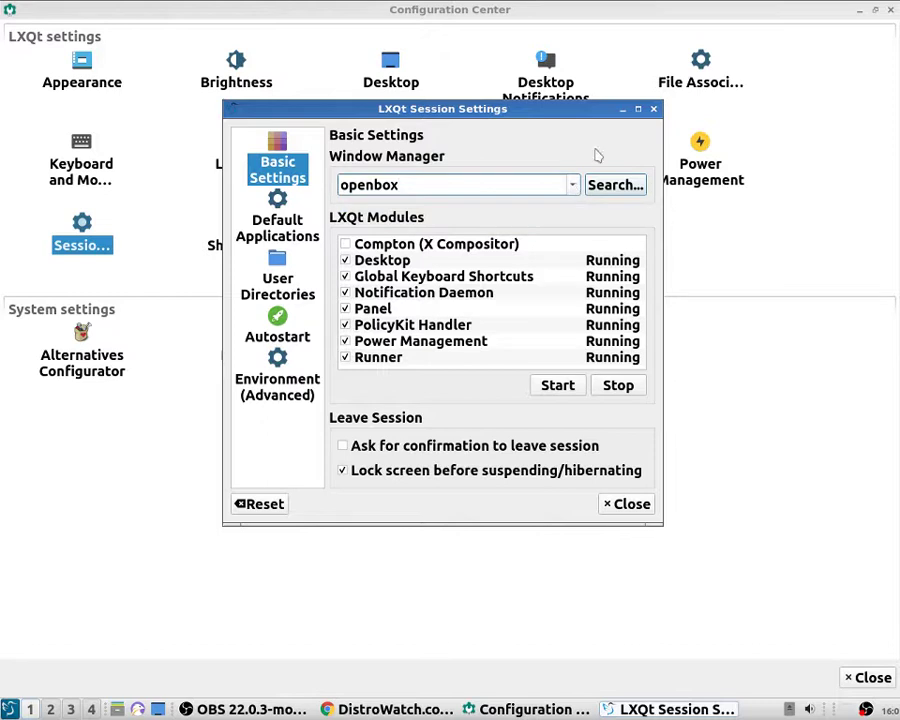
{"action": "left_click", "coordinate": [653, 108]}
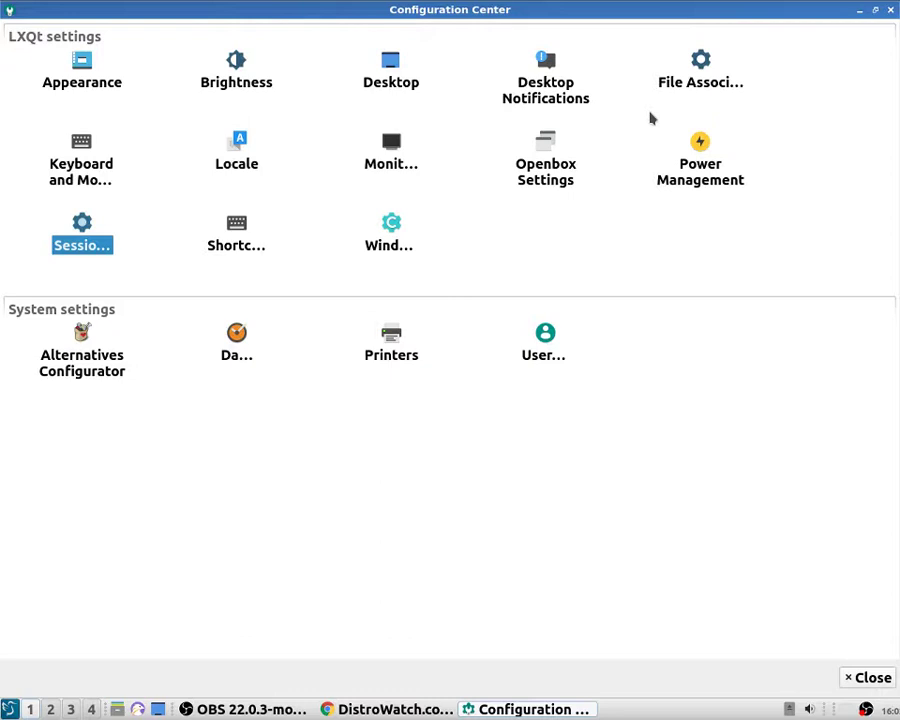
Open the cursor themes in the LXQt appearance settings, try Breeze, and switch back to Breeze Snow.
{"action": "key", "text": "Home"}
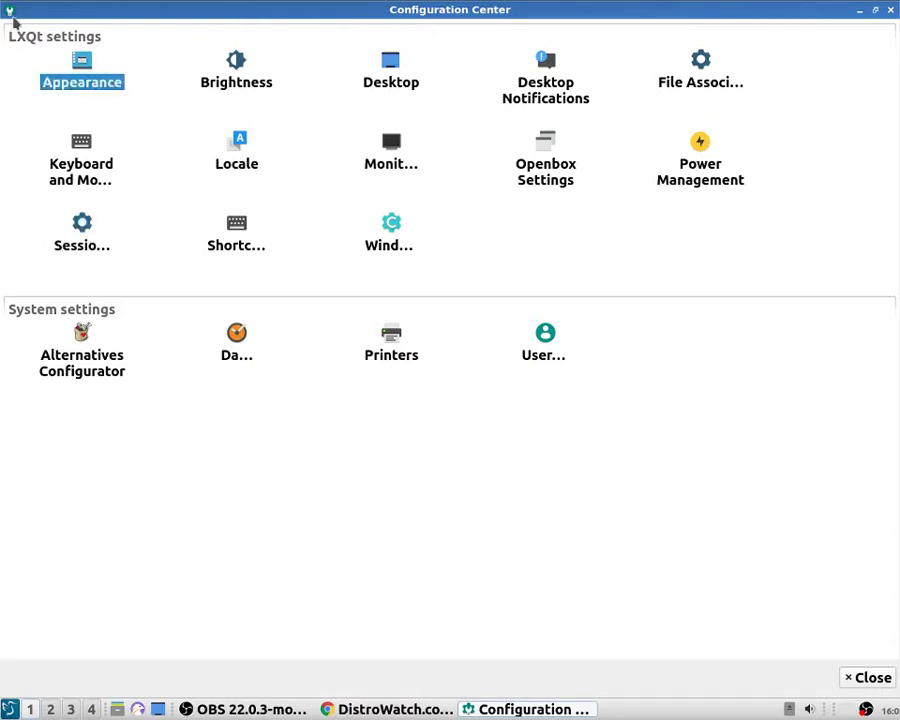
{"action": "double_click", "coordinate": [60, 82]}
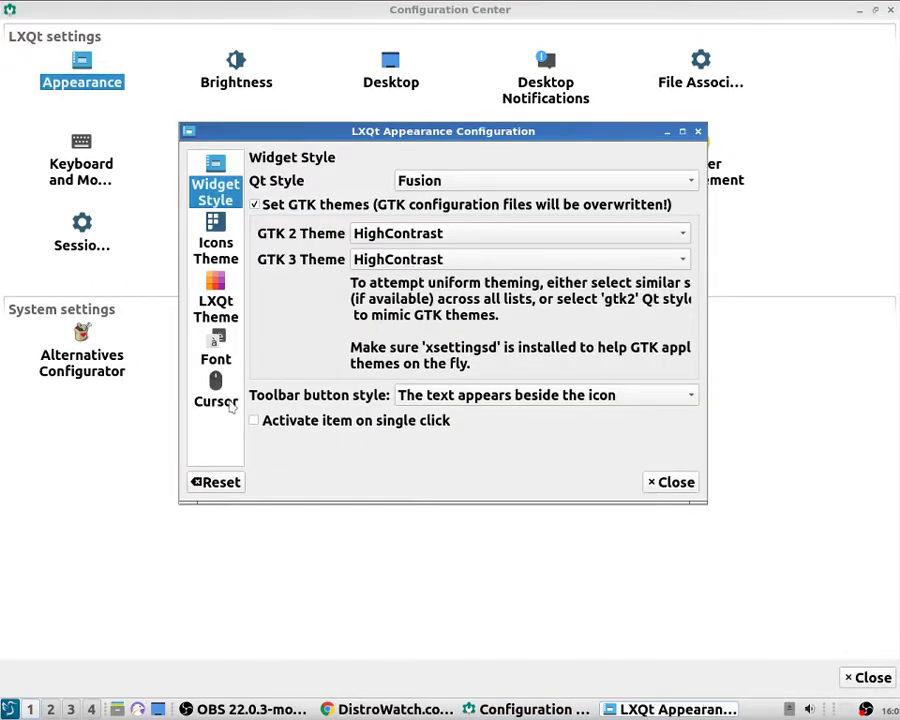
{"action": "left_click", "coordinate": [229, 403]}
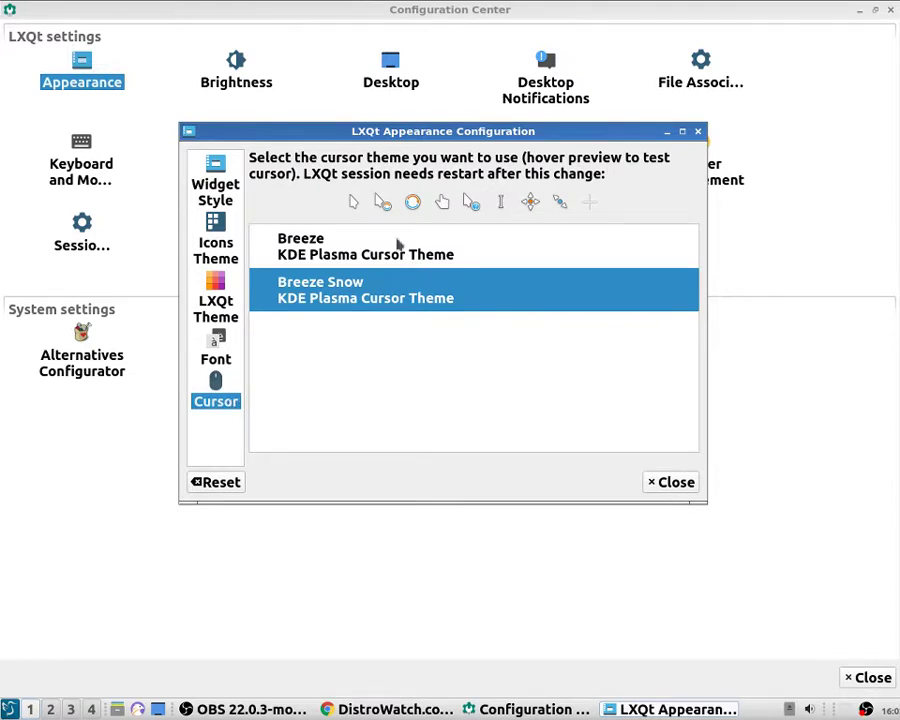
{"action": "left_click", "coordinate": [396, 244]}
{"action": "left_click", "coordinate": [398, 298]}
Look through the Preferences and System Tools applications and launch the Muon Package Manager.
{"action": "left_click", "coordinate": [9, 709]}
{"action": "mouse_move", "coordinate": [127, 583]}
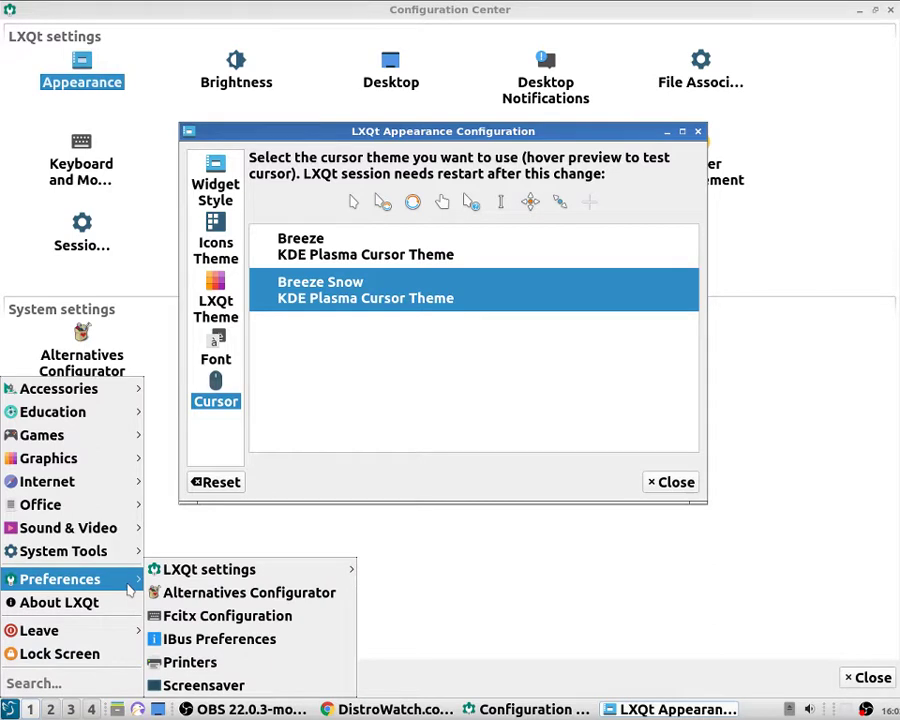
{"action": "mouse_move", "coordinate": [252, 578]}
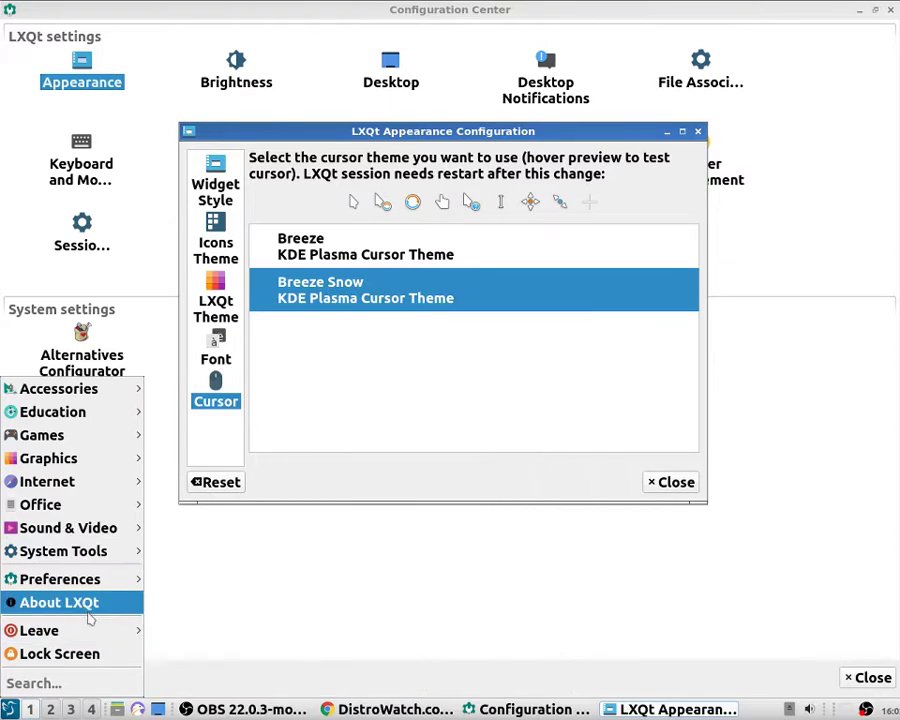
{"action": "mouse_move", "coordinate": [90, 551]}
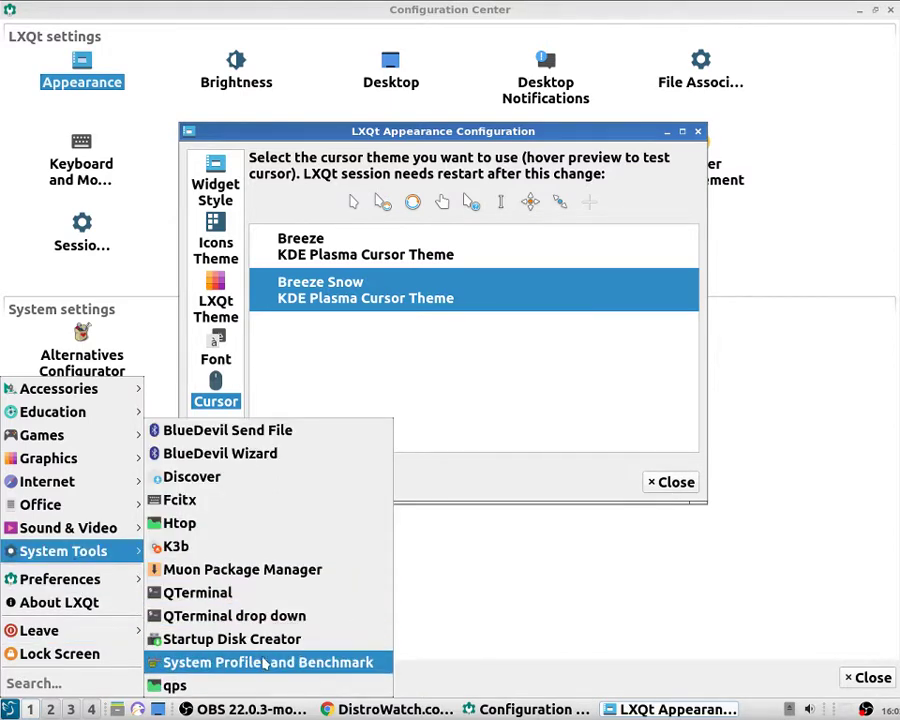
{"action": "left_click", "coordinate": [255, 575]}
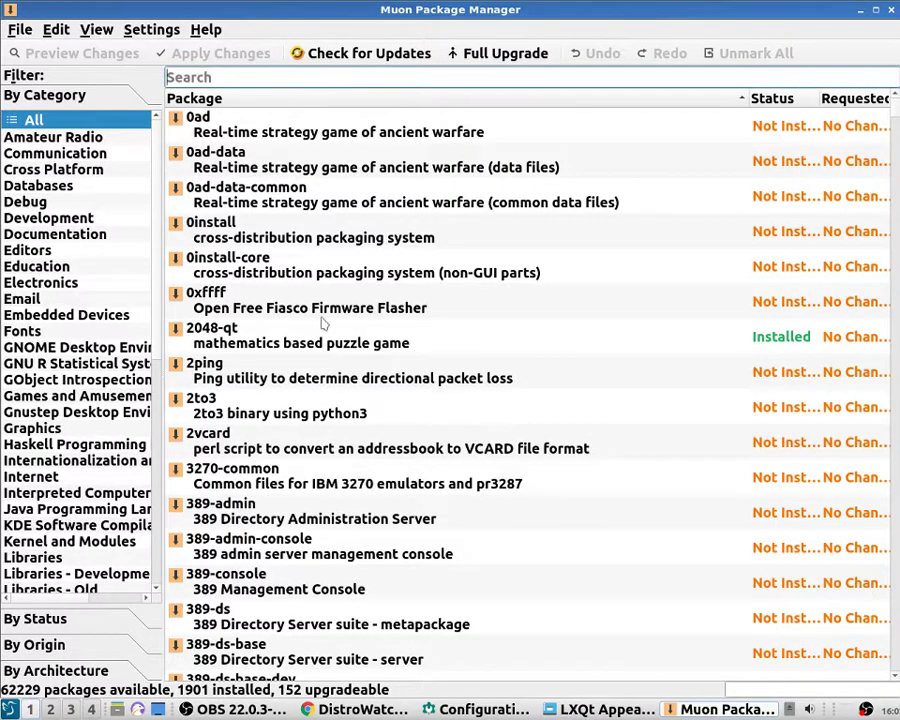
Search the available packages for "cursor".
{"action": "left_click", "coordinate": [210, 77]}
{"action": "type", "text": "cur"}
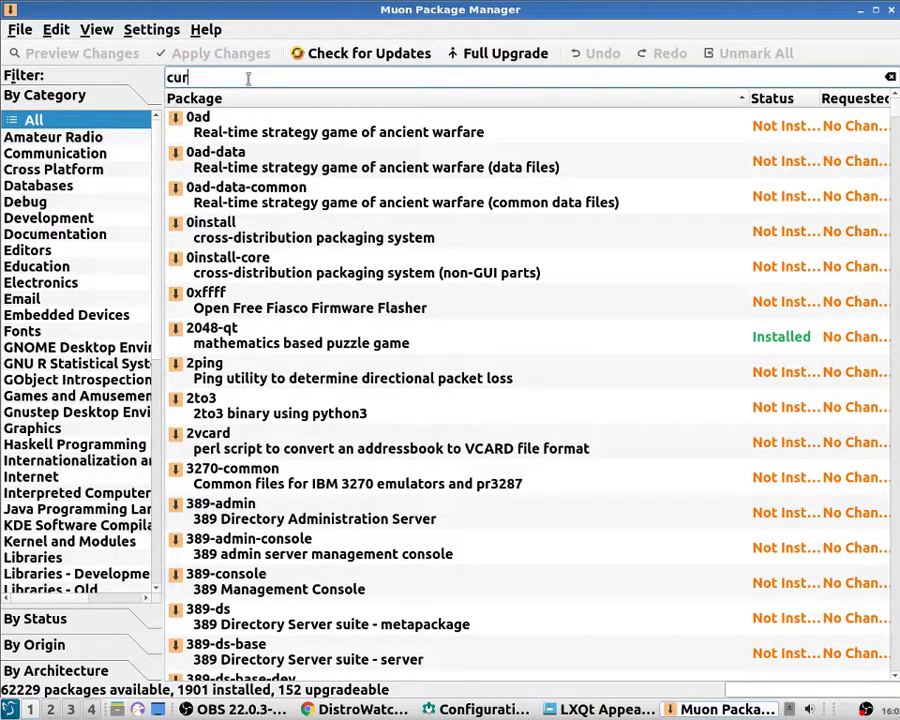
{"action": "type", "text": "sor"}
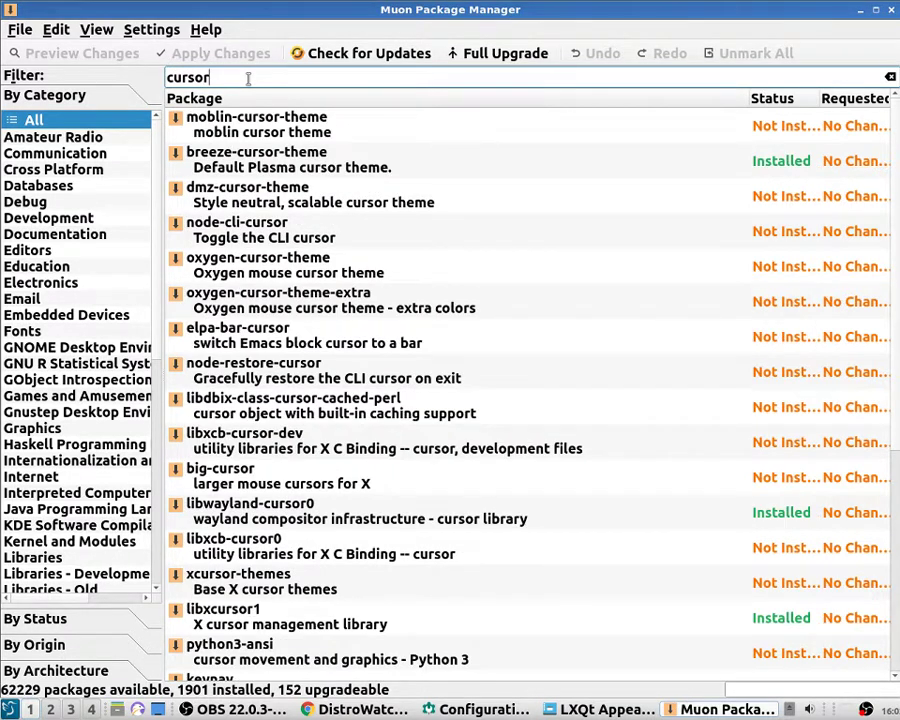
Mark the moblin-cursor-theme and dmz-cursor-theme packages for installation.
{"action": "left_click", "coordinate": [321, 132]}
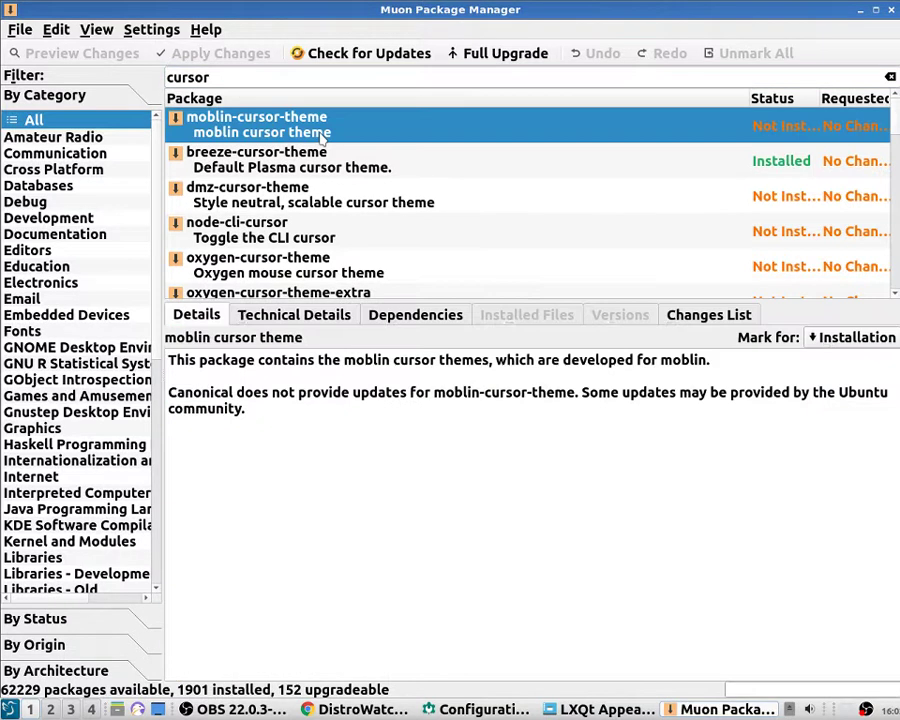
{"action": "right_click", "coordinate": [321, 132]}
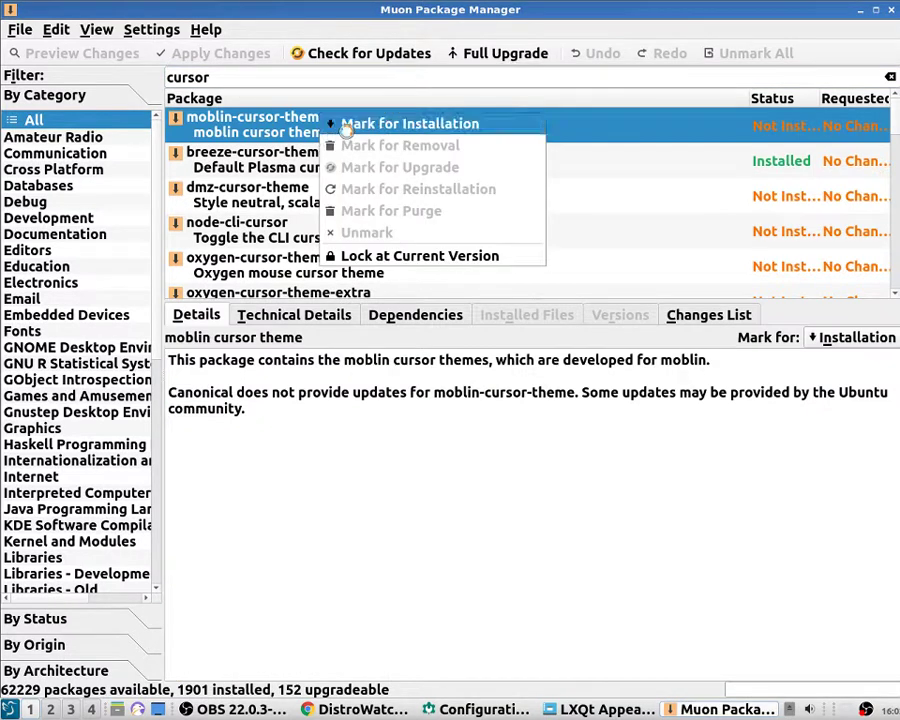
{"action": "left_click", "coordinate": [344, 124]}
{"action": "left_click", "coordinate": [300, 165]}
{"action": "right_click", "coordinate": [295, 224]}
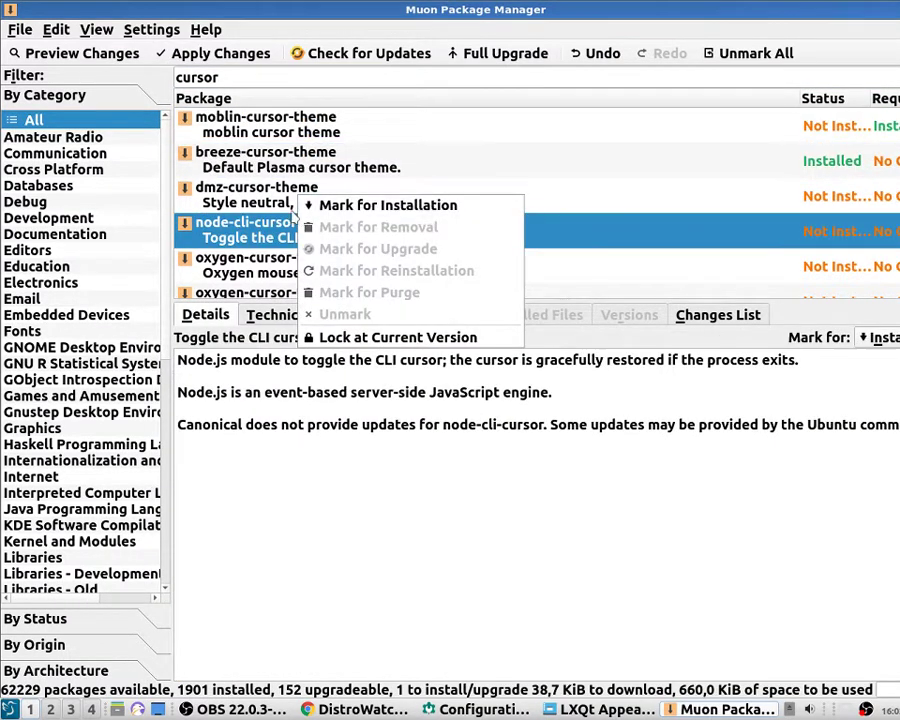
{"action": "key", "text": "Escape"}
{"action": "left_click", "coordinate": [255, 200]}
{"action": "right_click", "coordinate": [255, 198]}
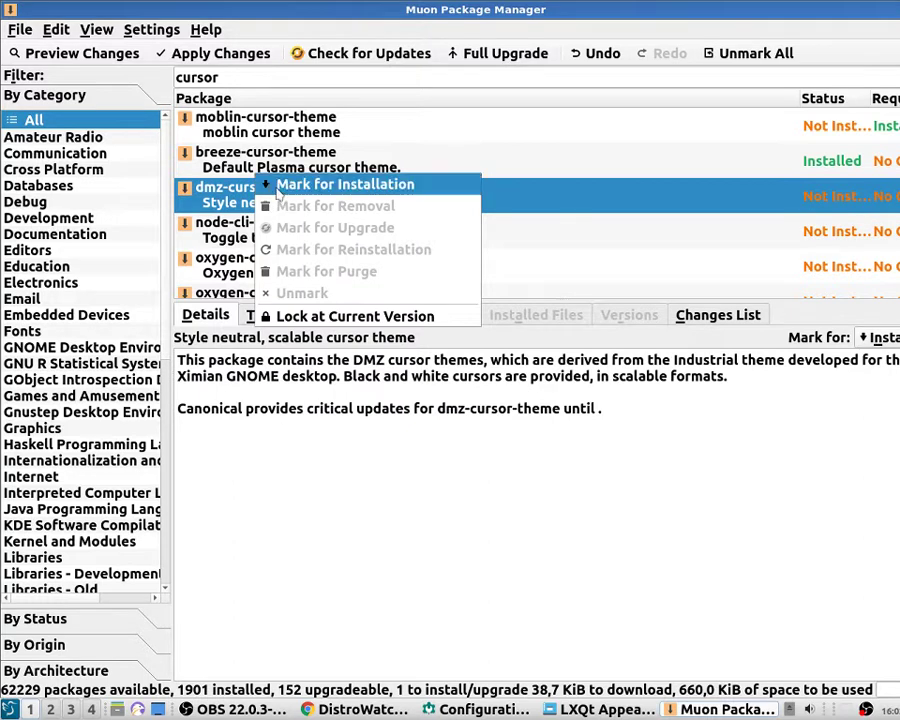
{"action": "left_click", "coordinate": [280, 183]}
Mark node-cli-cursor with its required additional packages and oxygen-cursor-theme for installation.
{"action": "left_click", "coordinate": [300, 236]}
{"action": "right_click", "coordinate": [300, 236]}
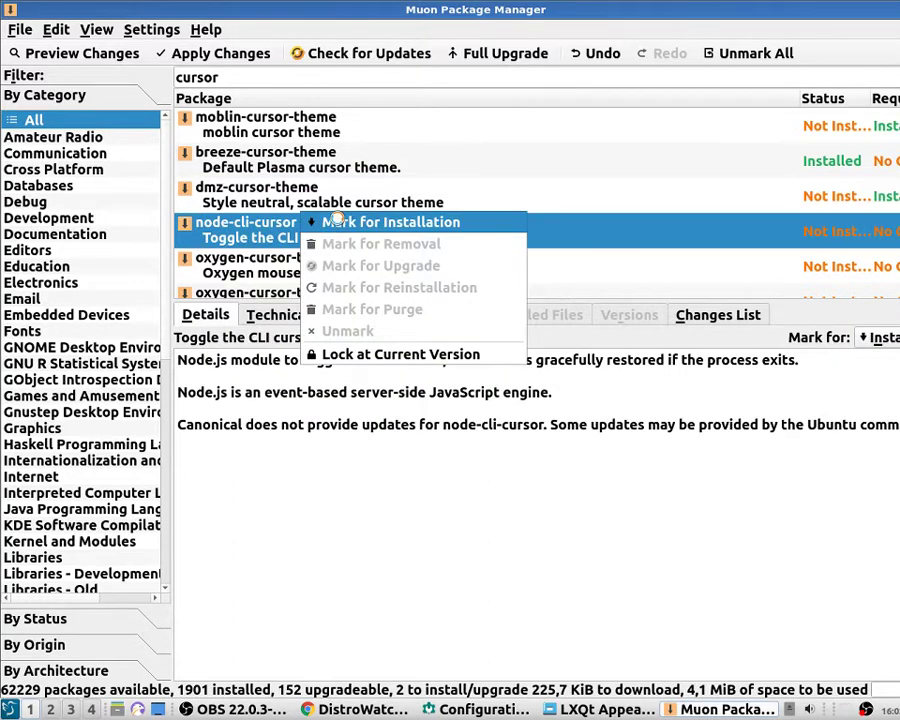
{"action": "left_click", "coordinate": [330, 221]}
{"action": "left_click", "coordinate": [541, 435]}
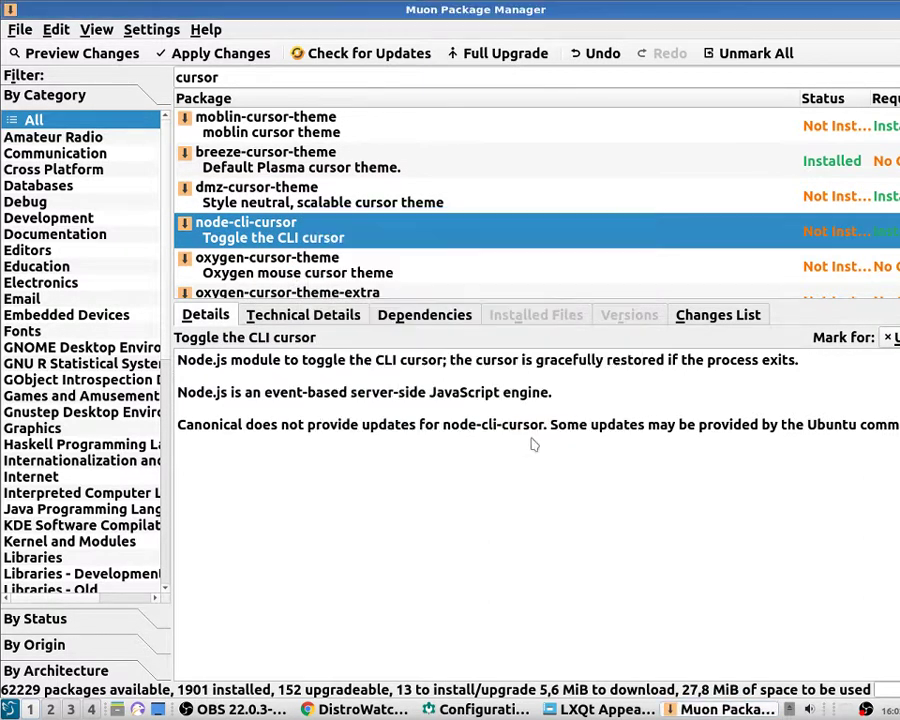
{"action": "left_click", "coordinate": [283, 256]}
{"action": "right_click", "coordinate": [283, 256]}
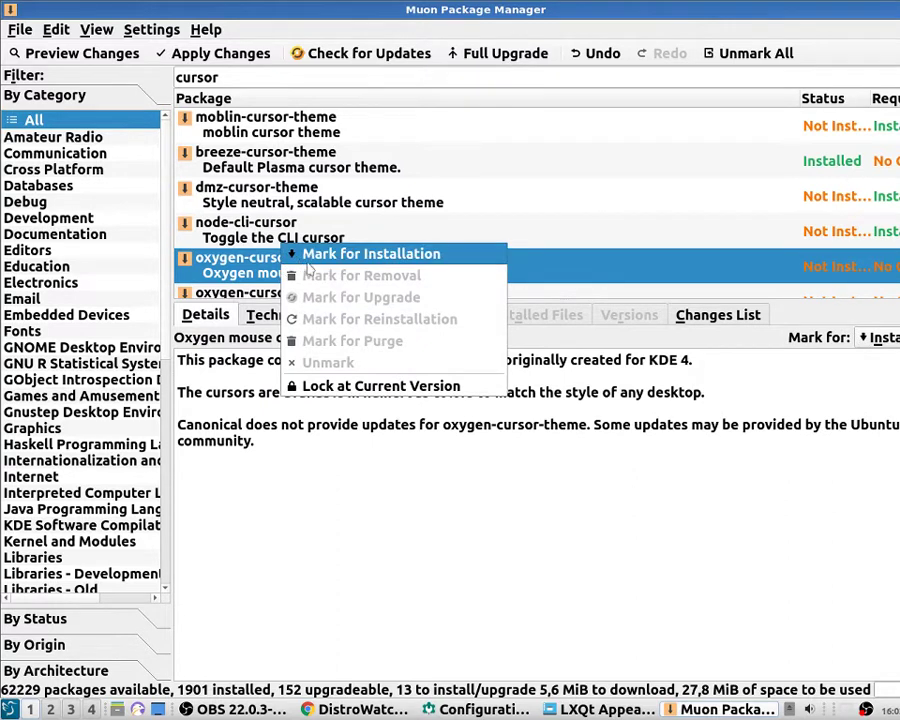
{"action": "left_click", "coordinate": [305, 254]}
Mark the xcursor-themes and libxcb-cursor0 packages for installation.
{"action": "scroll", "coordinate": [276, 246], "scroll_direction": "down", "scroll_amount": 1}
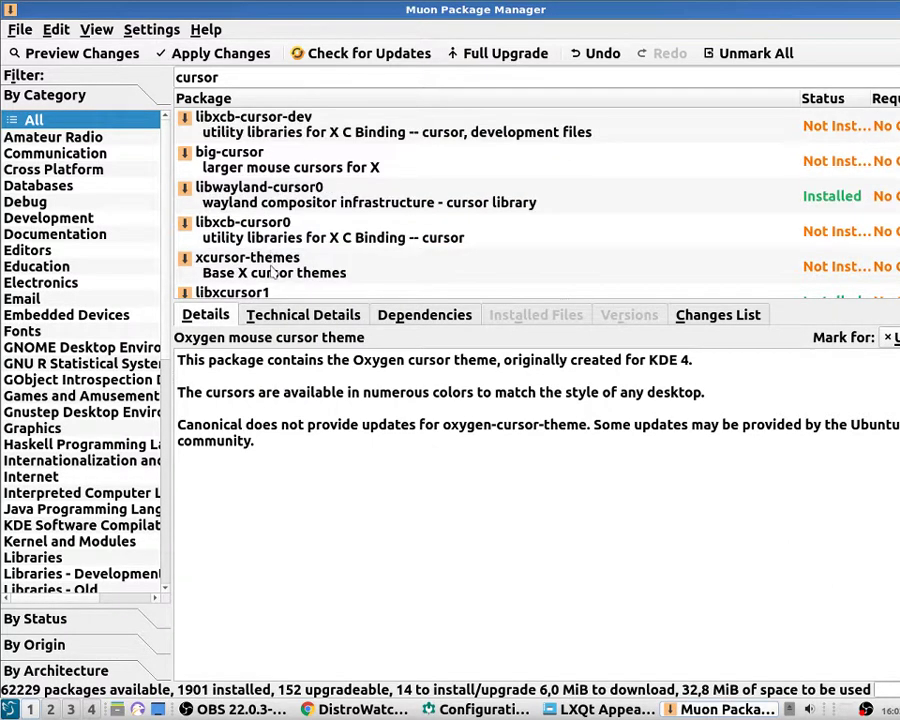
{"action": "right_click", "coordinate": [276, 262]}
{"action": "left_click", "coordinate": [297, 256]}
{"action": "left_click", "coordinate": [281, 240]}
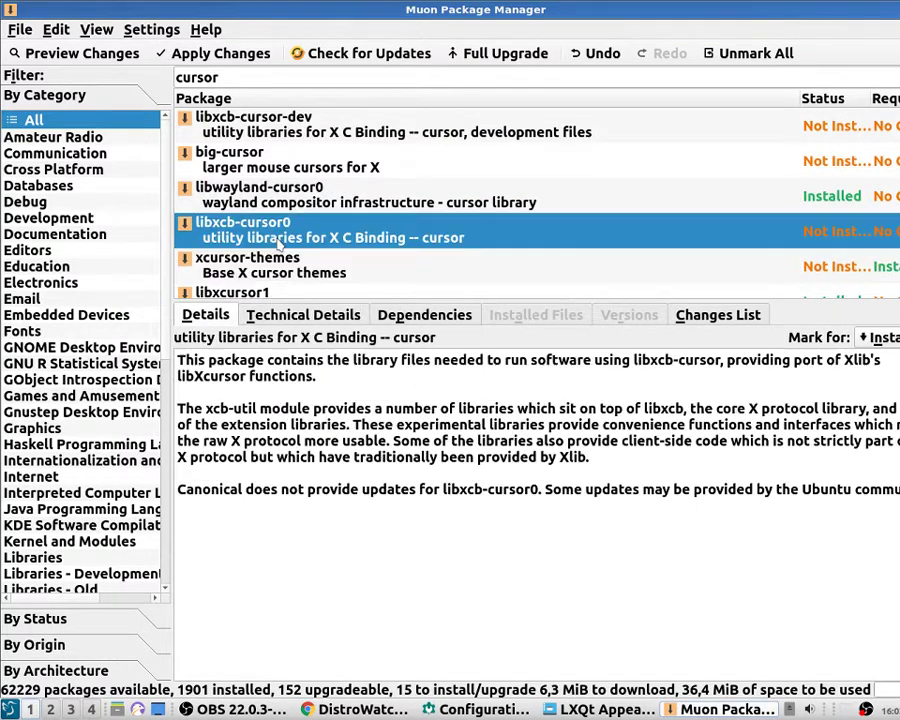
{"action": "right_click", "coordinate": [281, 240]}
{"action": "left_click", "coordinate": [286, 236]}
Mark gextractwinicons for installation and accept the additional packages it requires.
{"action": "scroll", "coordinate": [287, 240], "scroll_direction": "down", "scroll_amount": 4}
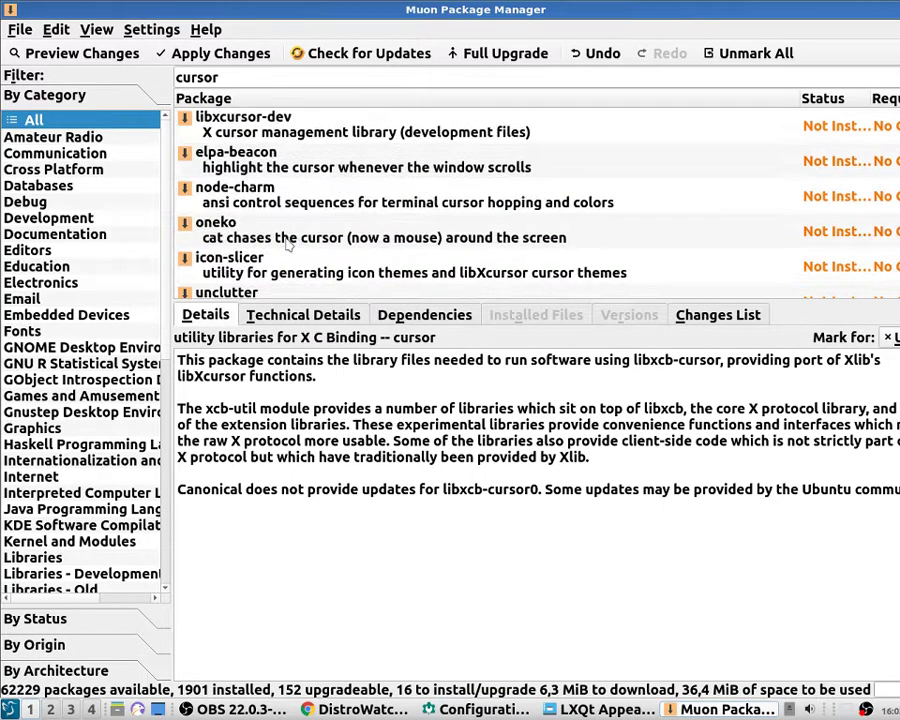
{"action": "left_click", "coordinate": [292, 266]}
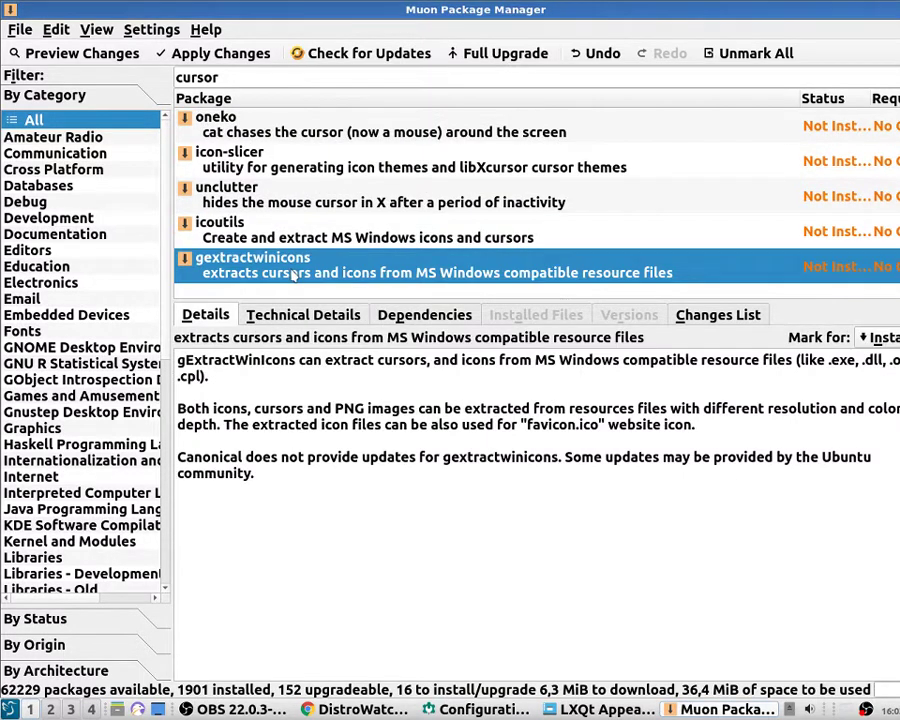
{"action": "right_click", "coordinate": [292, 275]}
{"action": "left_click", "coordinate": [304, 261]}
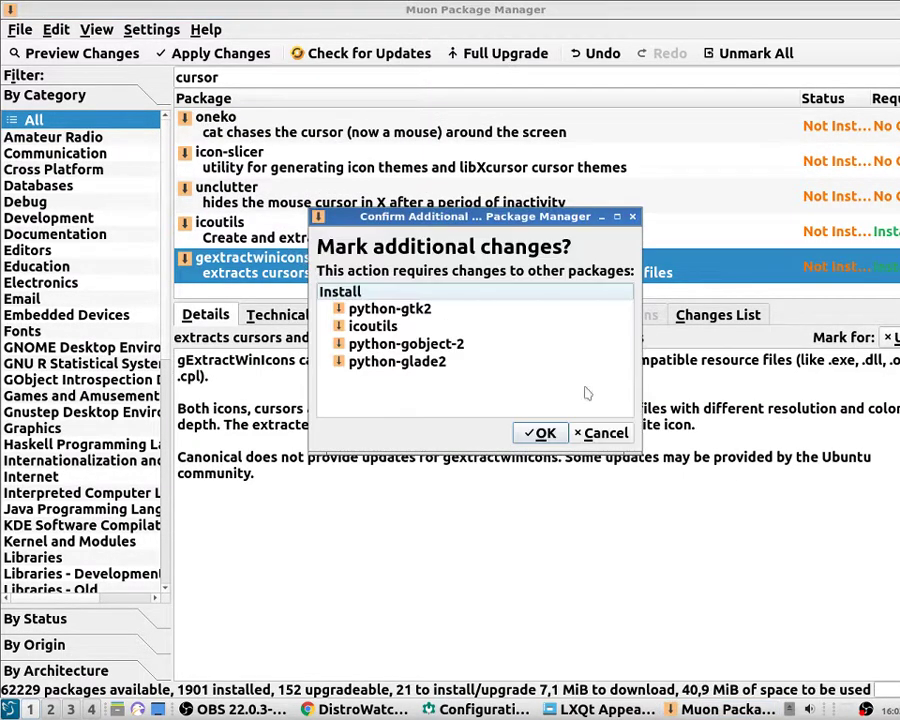
{"action": "left_click", "coordinate": [540, 433]}
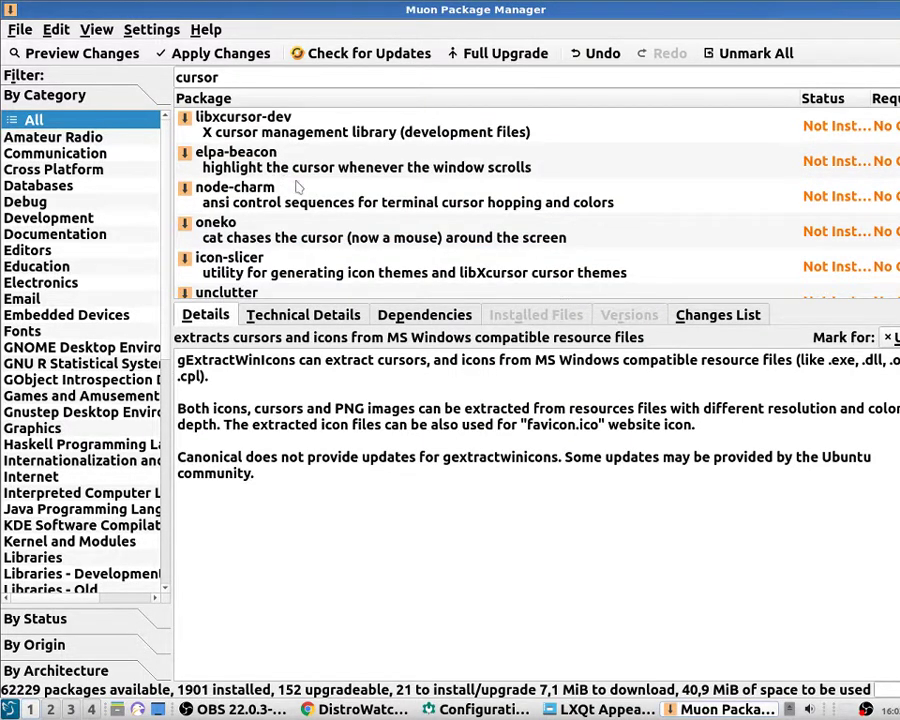
Mark elpa-beacon and libxcb-cursor-dev for installation, accepting the additional package changes each one requires.
{"action": "right_click", "coordinate": [290, 158]}
{"action": "left_click", "coordinate": [302, 165]}
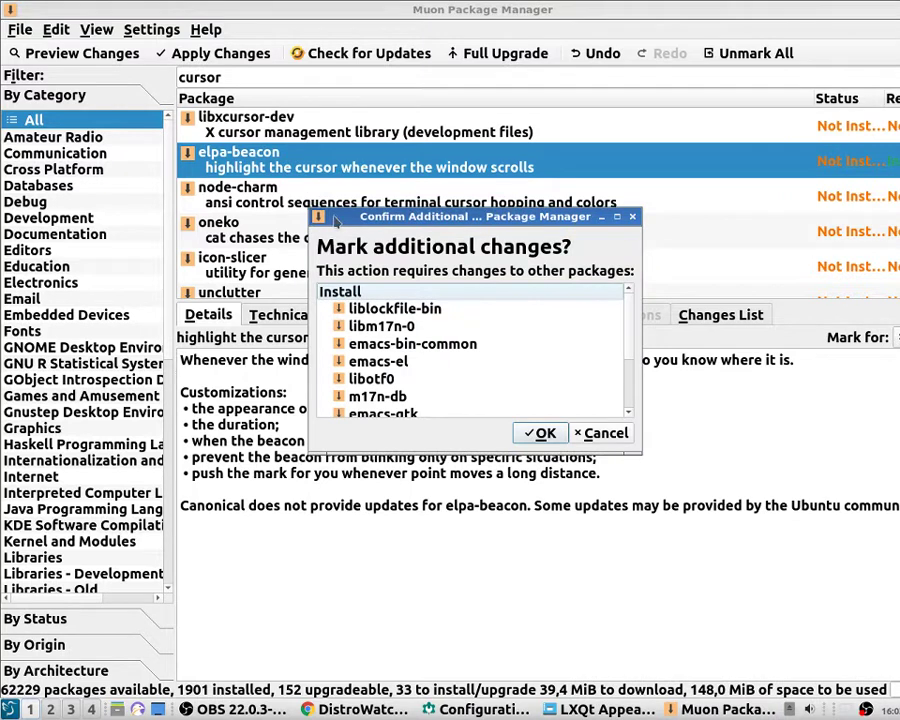
{"action": "key", "text": "Return"}
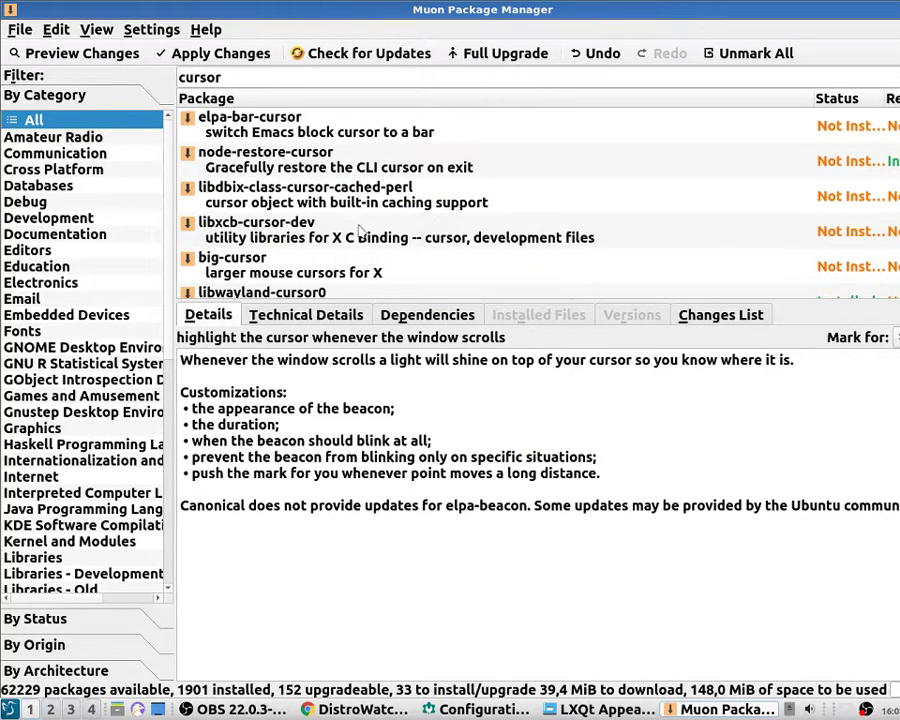
{"action": "left_click", "coordinate": [318, 223]}
{"action": "right_click", "coordinate": [314, 226]}
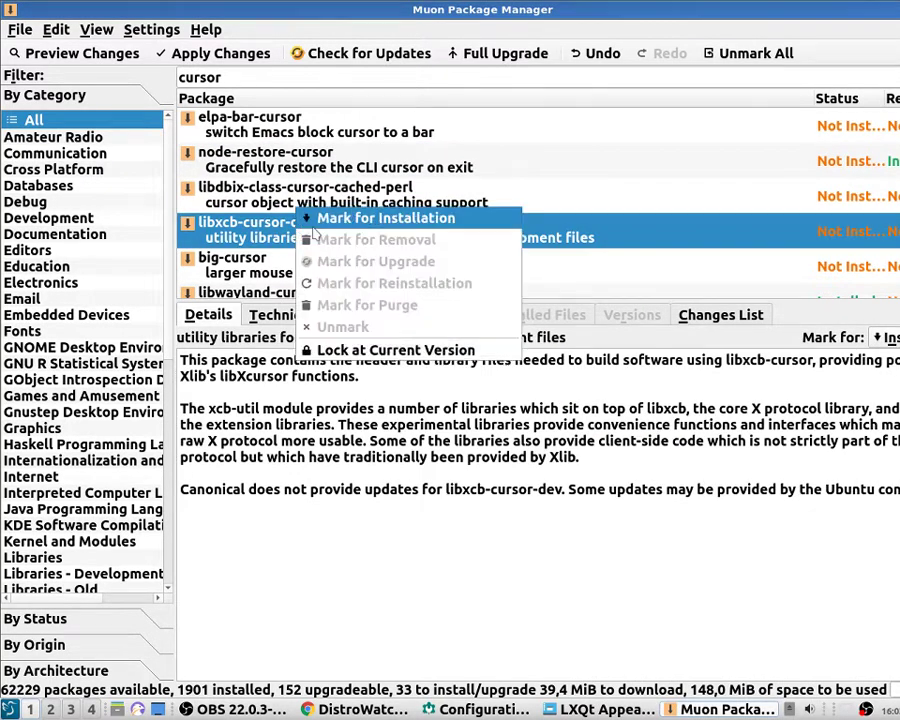
{"action": "left_click", "coordinate": [316, 222]}
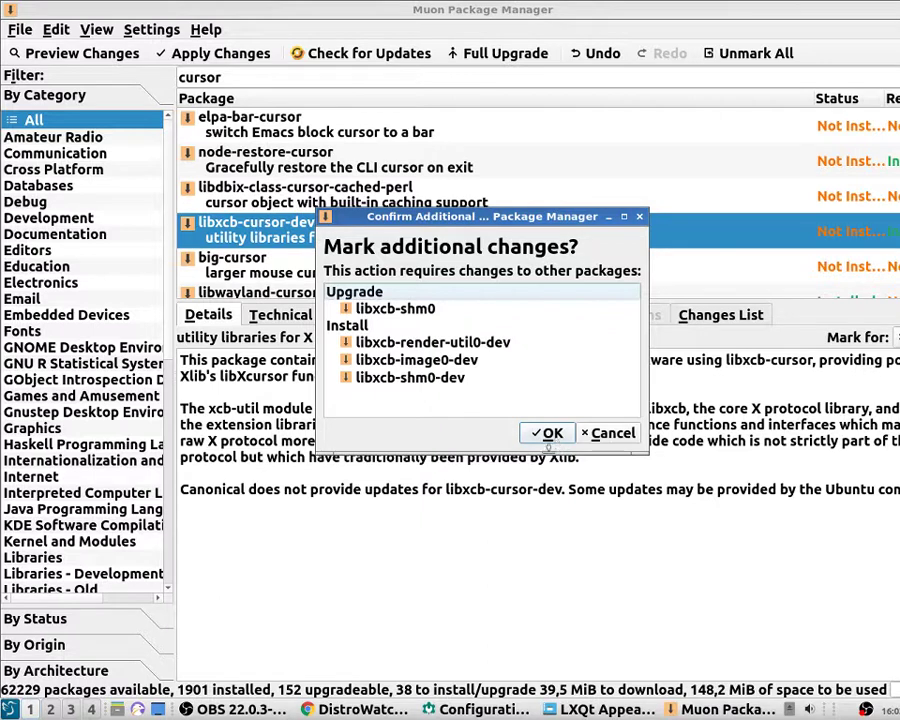
{"action": "key", "text": "Return"}
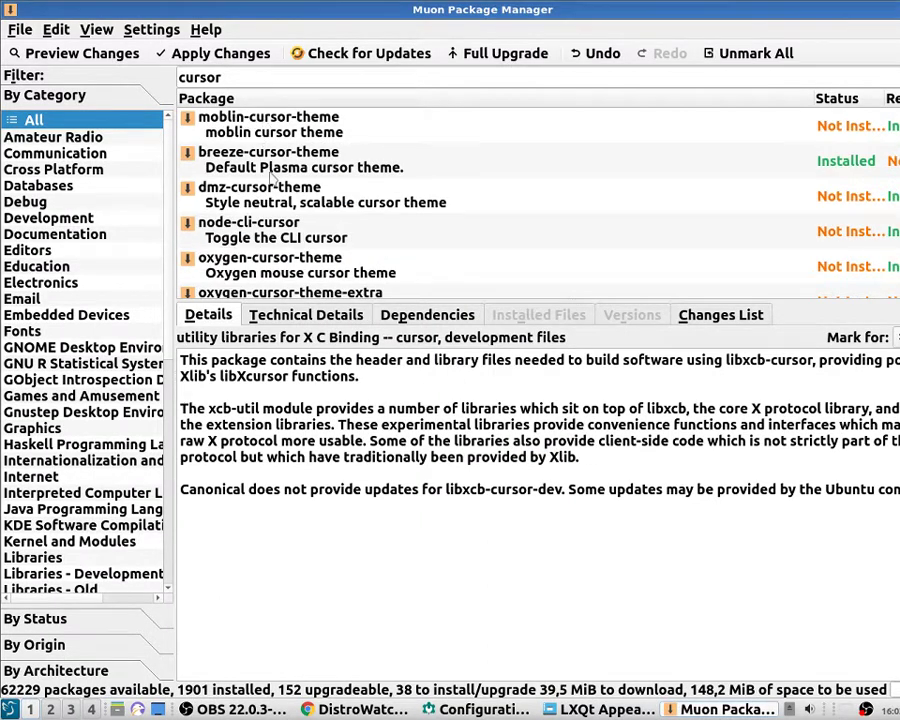
Check the marking options of the dmz, node-cli, oxygen, breeze and moblin cursor packages without changing them.
{"action": "left_click", "coordinate": [271, 174]}
{"action": "left_click", "coordinate": [274, 184]}
{"action": "right_click", "coordinate": [276, 184]}
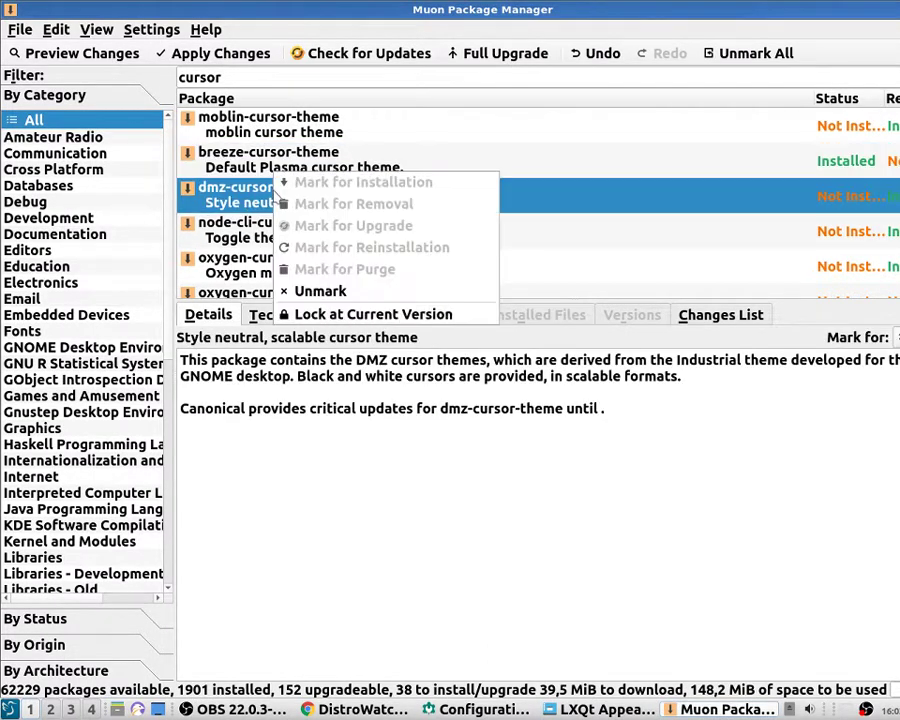
{"action": "left_click", "coordinate": [173, 158]}
{"action": "right_click", "coordinate": [231, 220]}
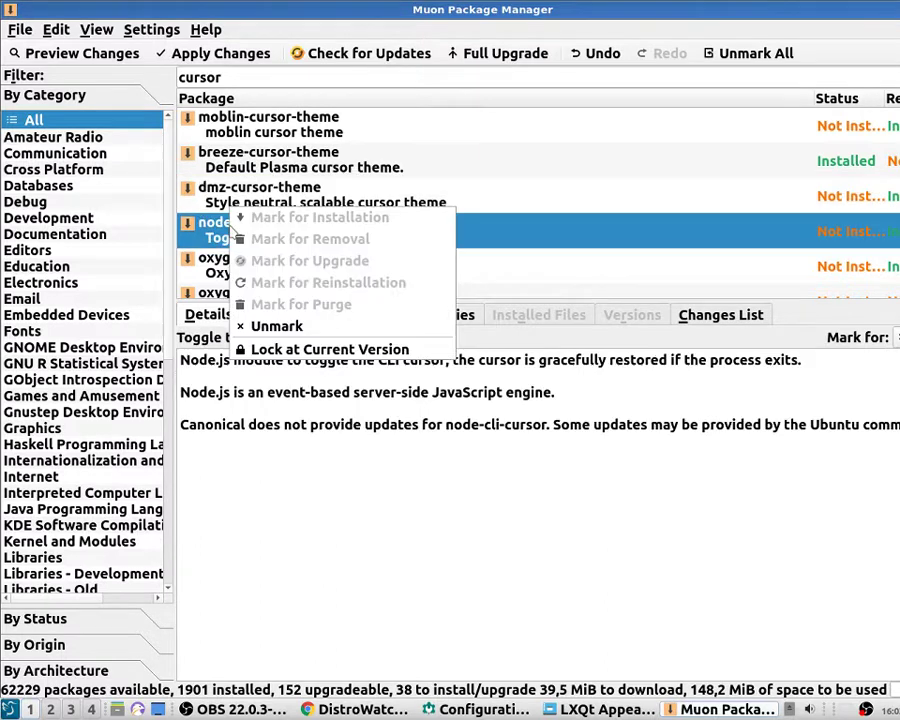
{"action": "key", "text": "Escape"}
{"action": "left_click", "coordinate": [228, 270]}
{"action": "right_click", "coordinate": [228, 280]}
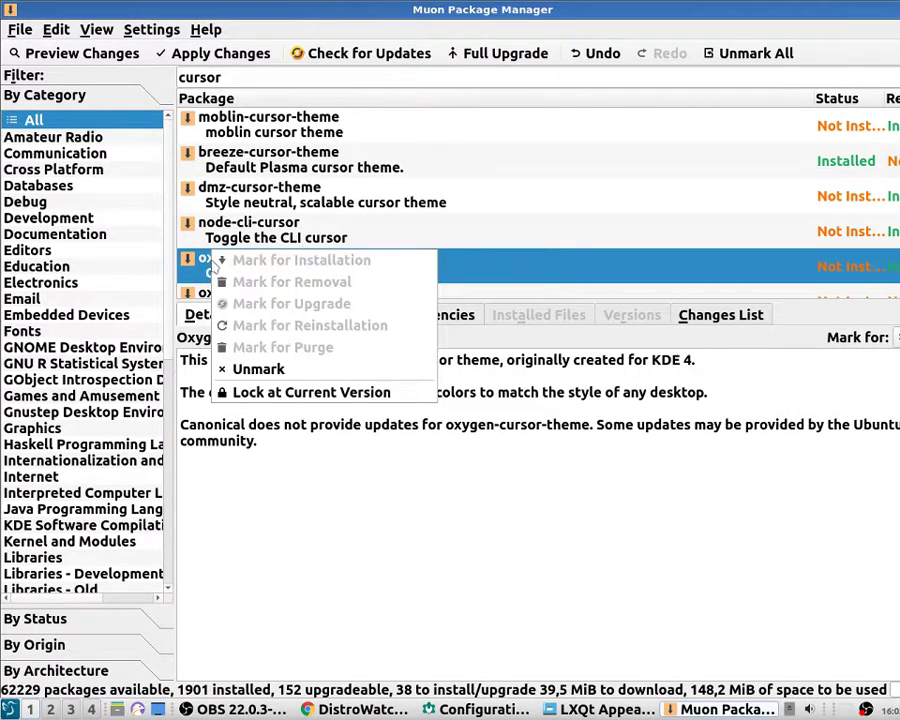
{"action": "key", "text": "Escape"}
{"action": "left_click", "coordinate": [256, 121]}
{"action": "left_click", "coordinate": [268, 155]}
{"action": "right_click", "coordinate": [268, 152]}
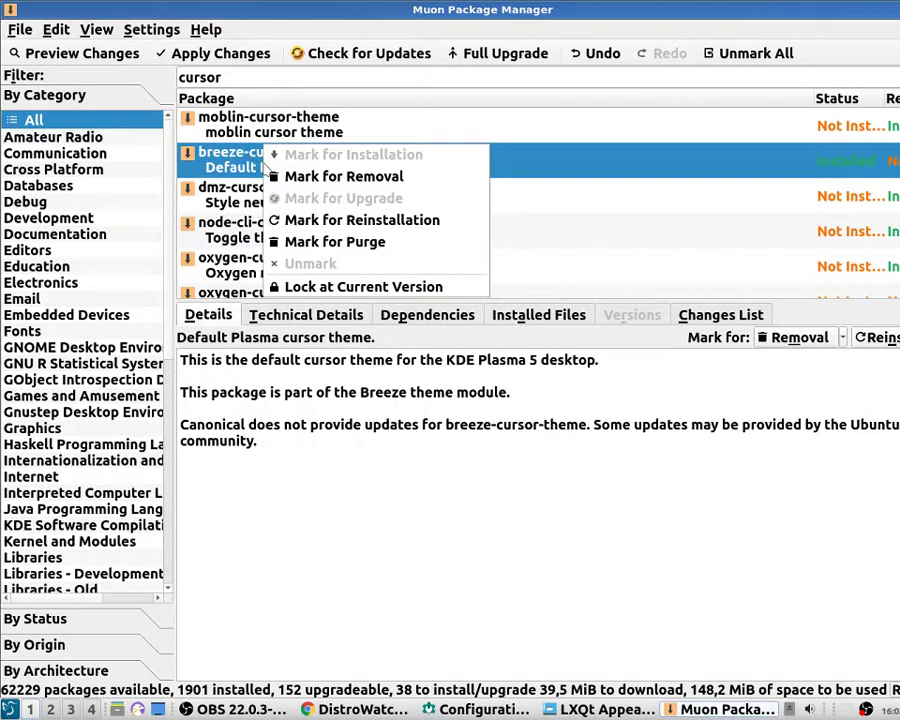
{"action": "key", "text": "Escape"}
{"action": "right_click", "coordinate": [285, 120]}
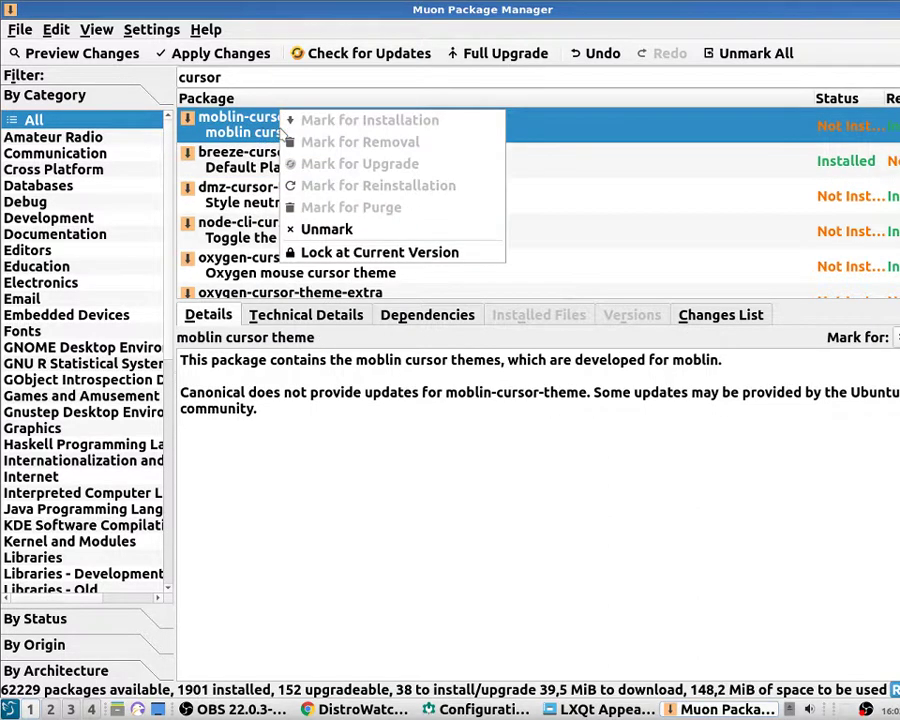
{"action": "key", "text": "Escape"}
Check the marking of icoutils, and mark the unclutter and icon-slicer packages for installation.
{"action": "scroll", "coordinate": [522, 204], "scroll_direction": "down", "scroll_amount": 3}
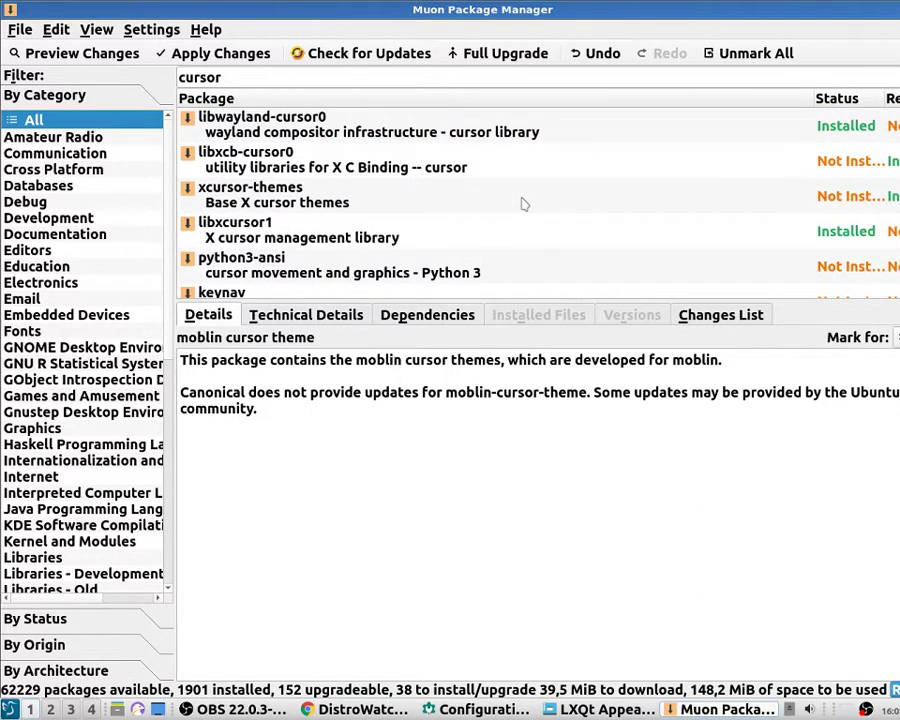
{"action": "scroll", "coordinate": [522, 204], "scroll_direction": "down", "scroll_amount": 3}
{"action": "left_click", "coordinate": [474, 237]}
{"action": "right_click", "coordinate": [473, 237]}
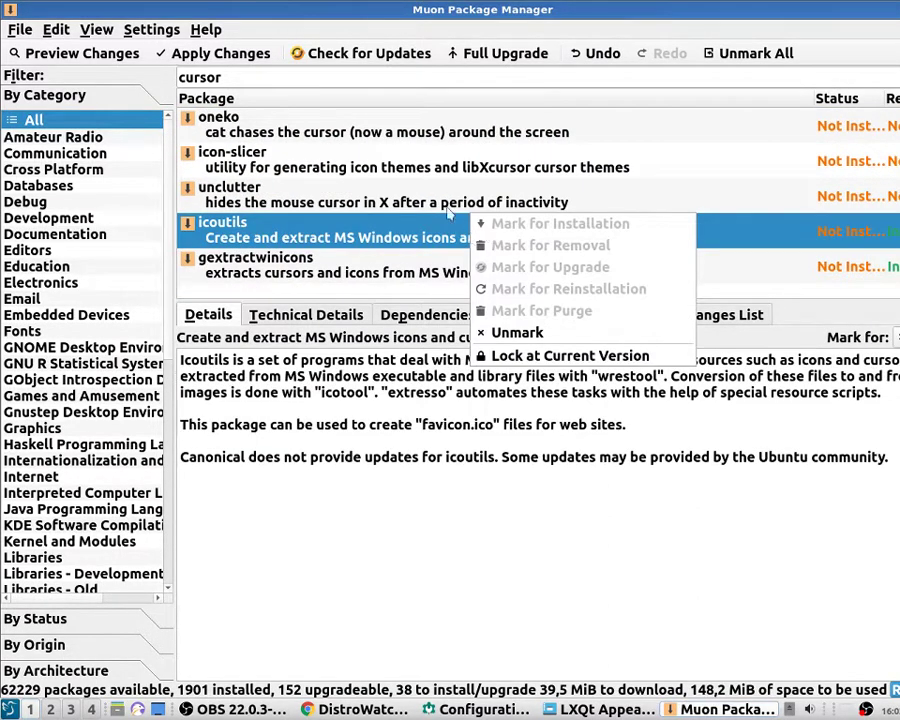
{"action": "left_click", "coordinate": [439, 200]}
{"action": "right_click", "coordinate": [440, 188]}
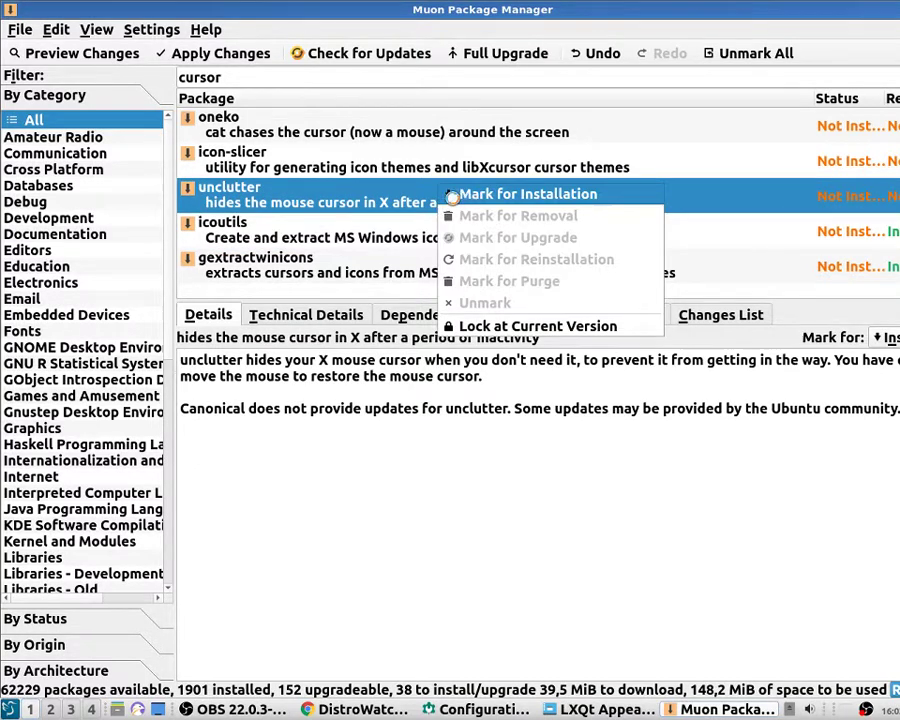
{"action": "key", "text": "Escape"}
{"action": "left_click", "coordinate": [297, 168]}
{"action": "right_click", "coordinate": [302, 157]}
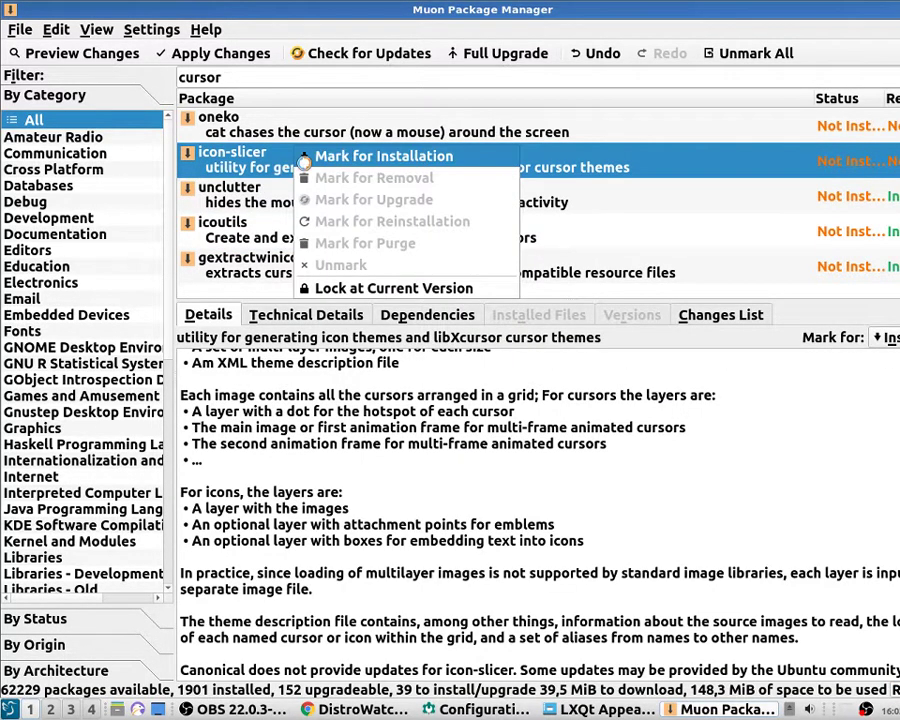
{"action": "left_click", "coordinate": [306, 157]}
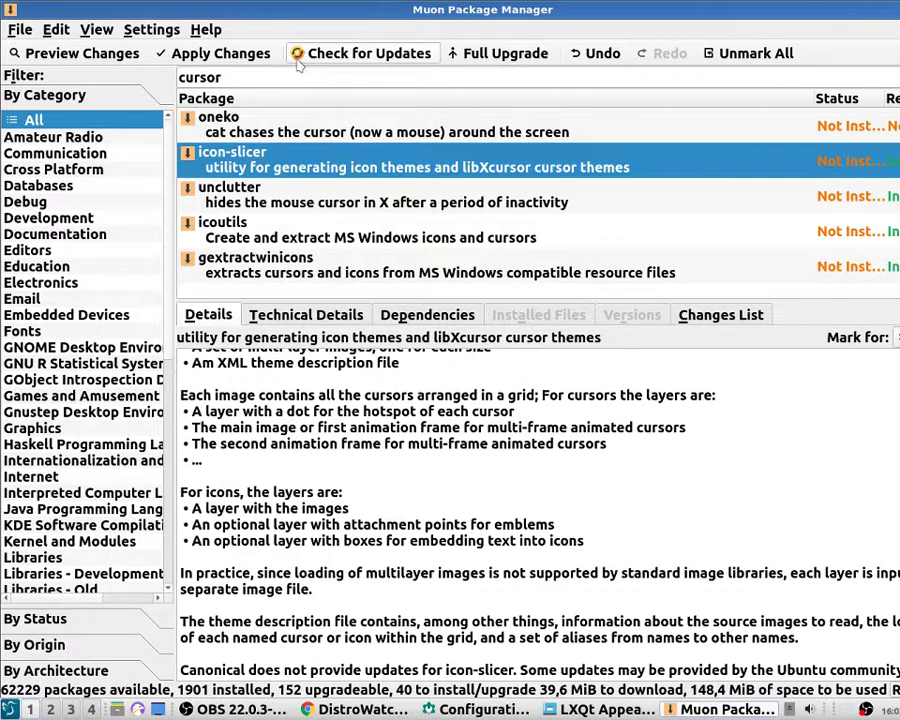
Apply the marked package changes and authorize the installation with the account password.
{"action": "left_click", "coordinate": [203, 53]}
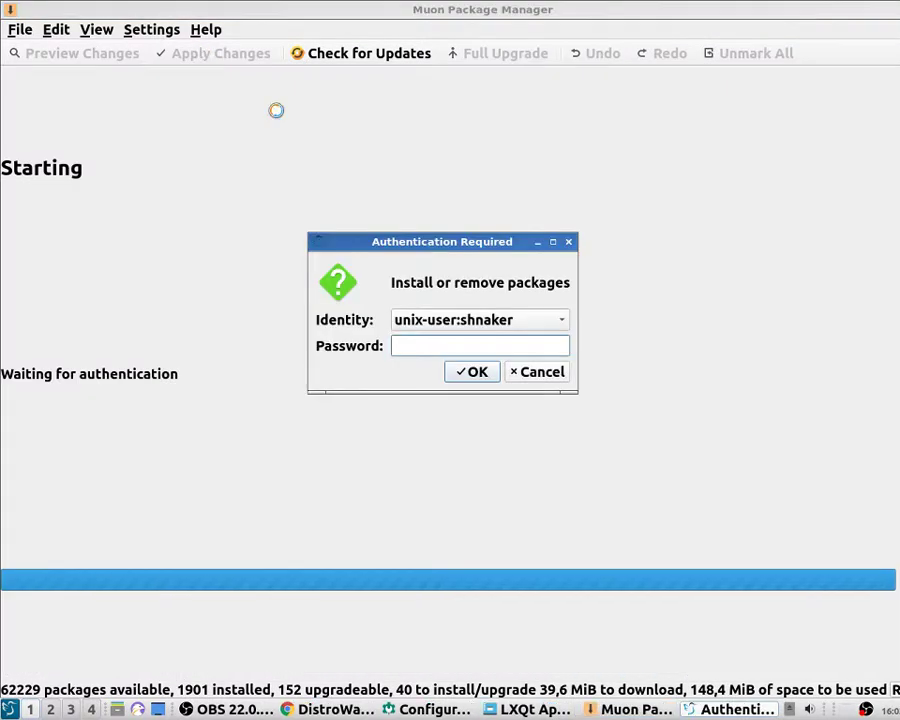
{"action": "type", "text": "••"}
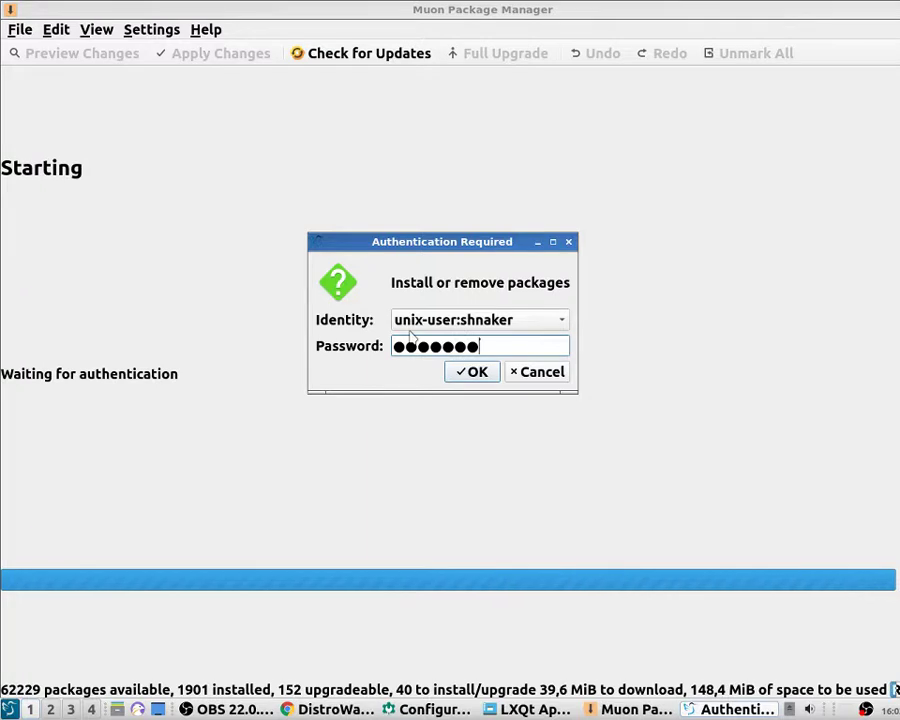
{"action": "type", "text": "••••"}
{"action": "left_click", "coordinate": [472, 372]}
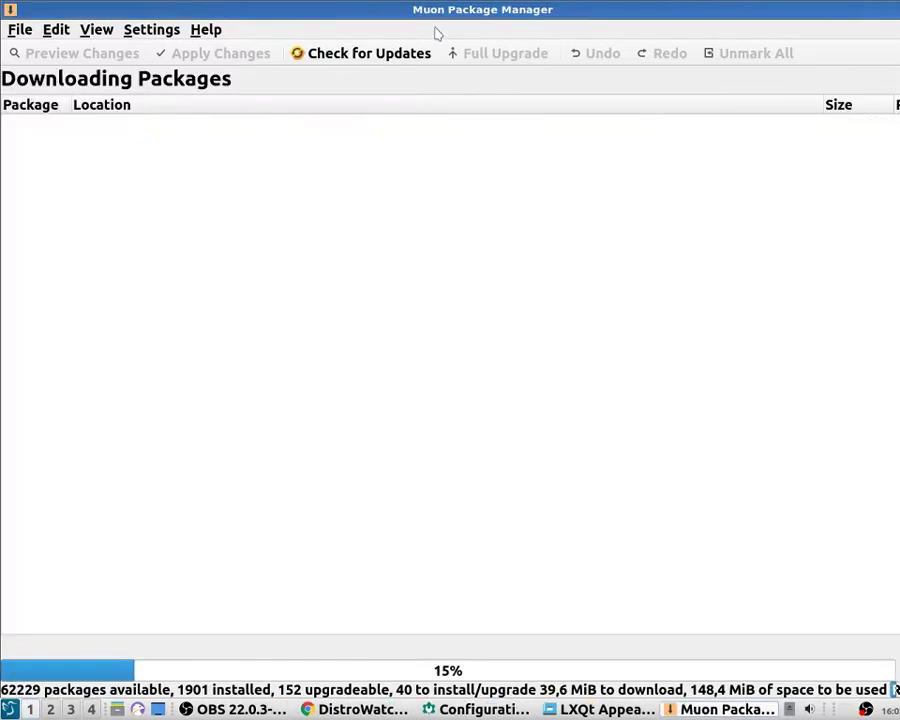
{"action": "left_click_drag", "start_coordinate": [842, 14], "coordinate": [876, 20]}
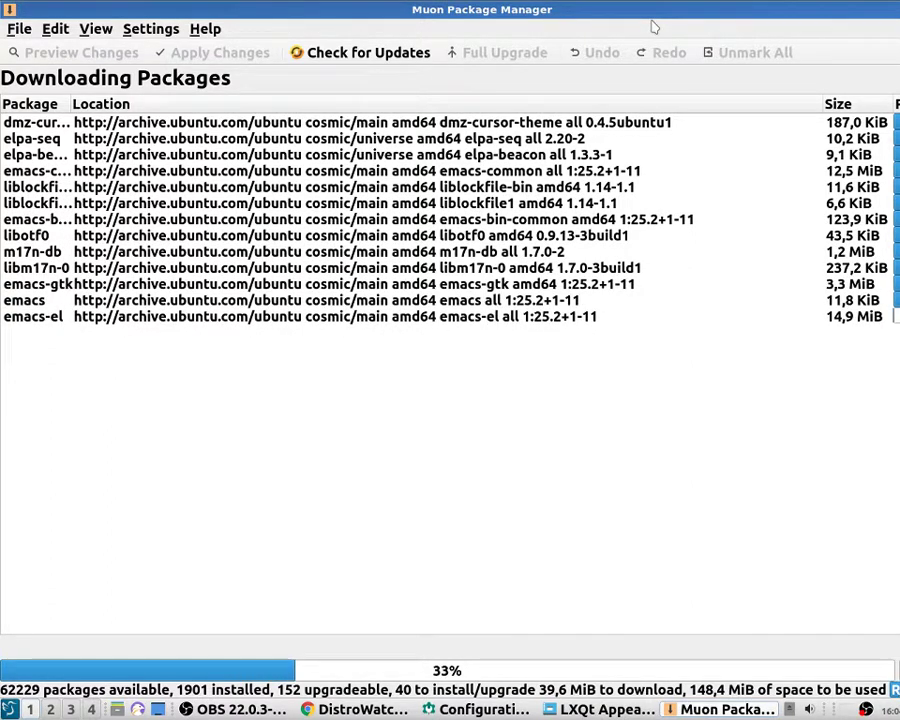
Launch Openbox Settings from the LXQt settings while the packages download.
{"action": "key", "text": "super"}
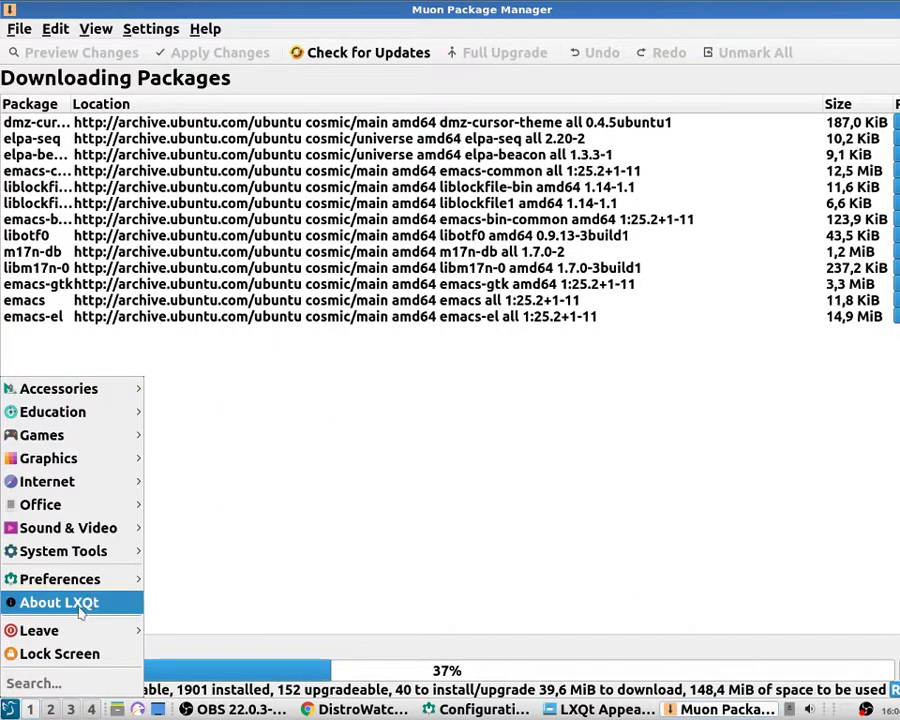
{"action": "mouse_move", "coordinate": [98, 578]}
{"action": "mouse_move", "coordinate": [306, 573]}
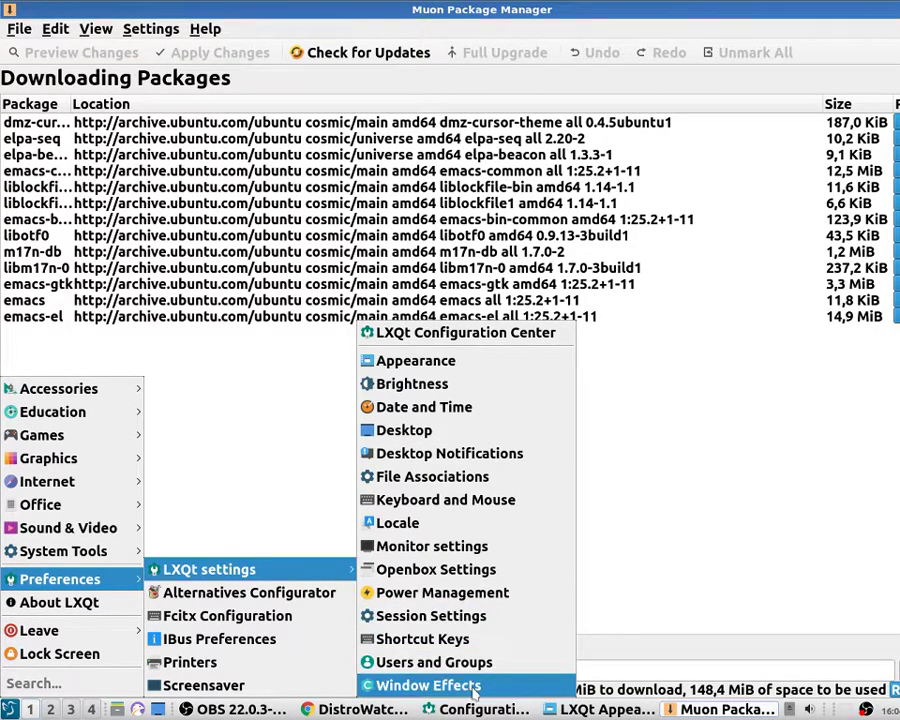
{"action": "left_click", "coordinate": [465, 575]}
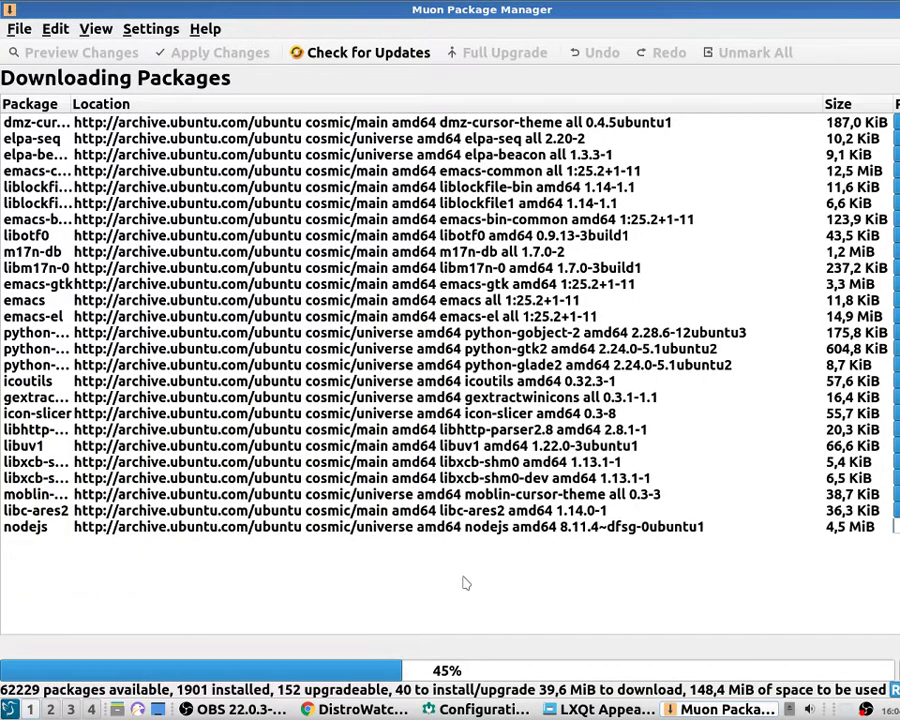
Look through the window manager preferences for appearance, font, windows, moving and resizing, mouse, margins and dock.
{"action": "left_click", "coordinate": [200, 139]}
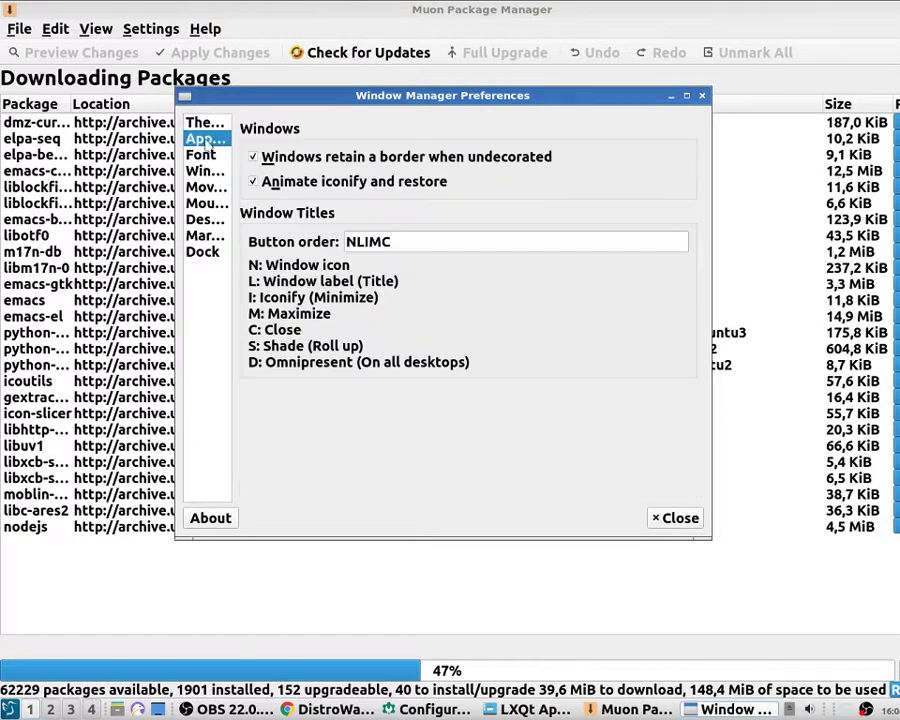
{"action": "left_click", "coordinate": [200, 155]}
{"action": "left_click", "coordinate": [205, 171]}
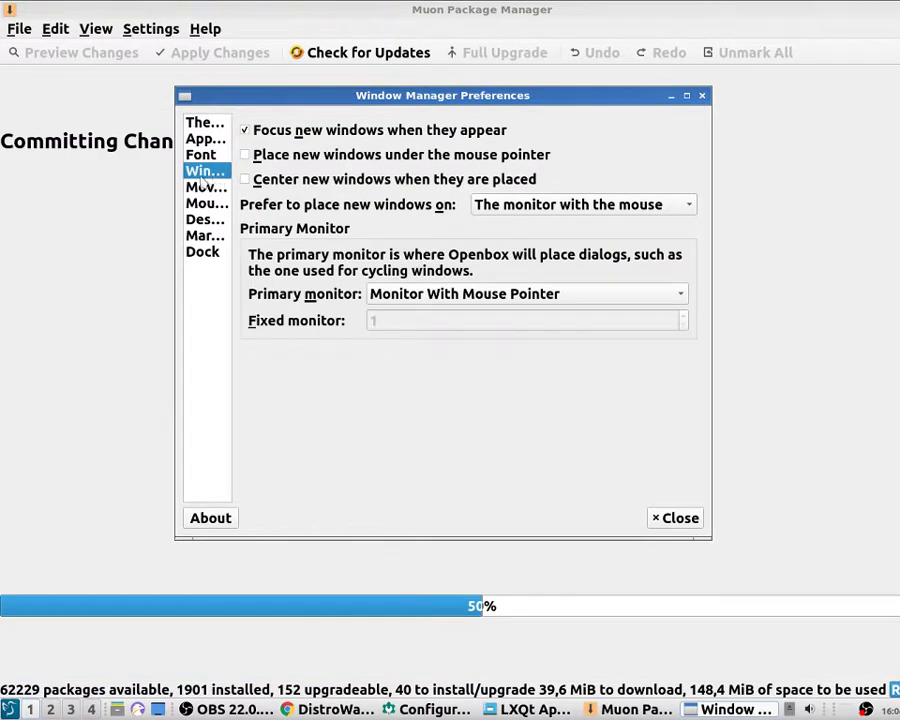
{"action": "left_click", "coordinate": [205, 187]}
{"action": "left_click", "coordinate": [207, 203]}
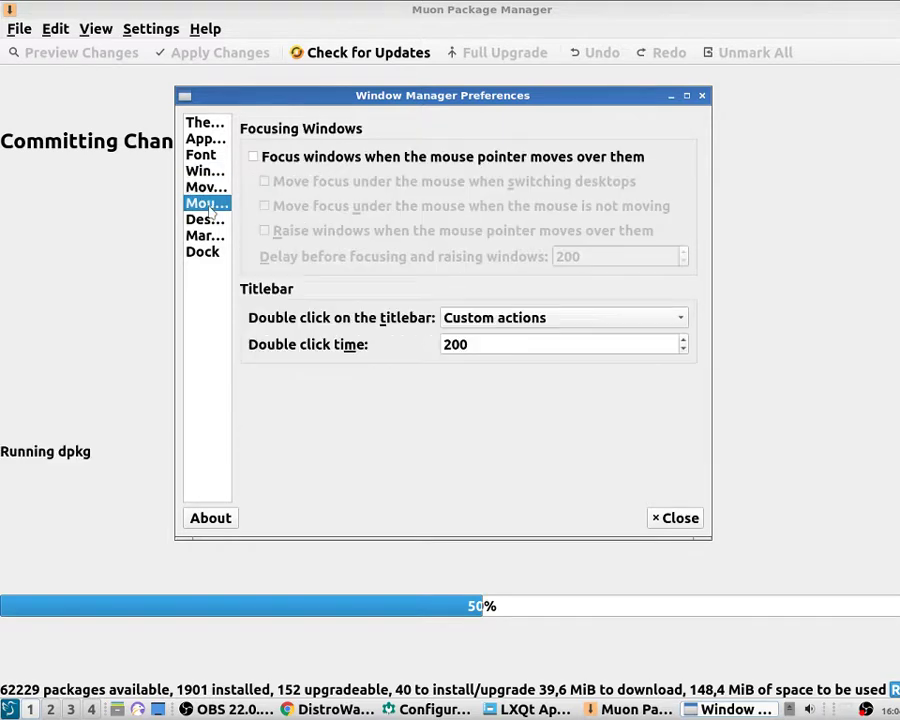
{"action": "left_click", "coordinate": [210, 235]}
{"action": "left_click", "coordinate": [204, 251]}
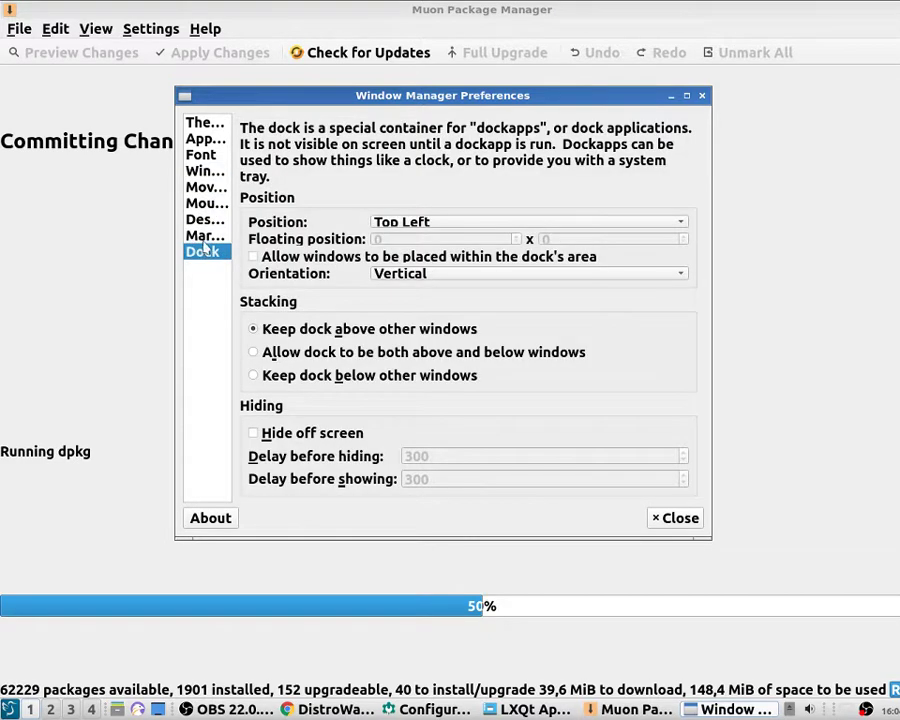
{"action": "left_click", "coordinate": [205, 236]}
{"action": "left_click", "coordinate": [200, 253]}
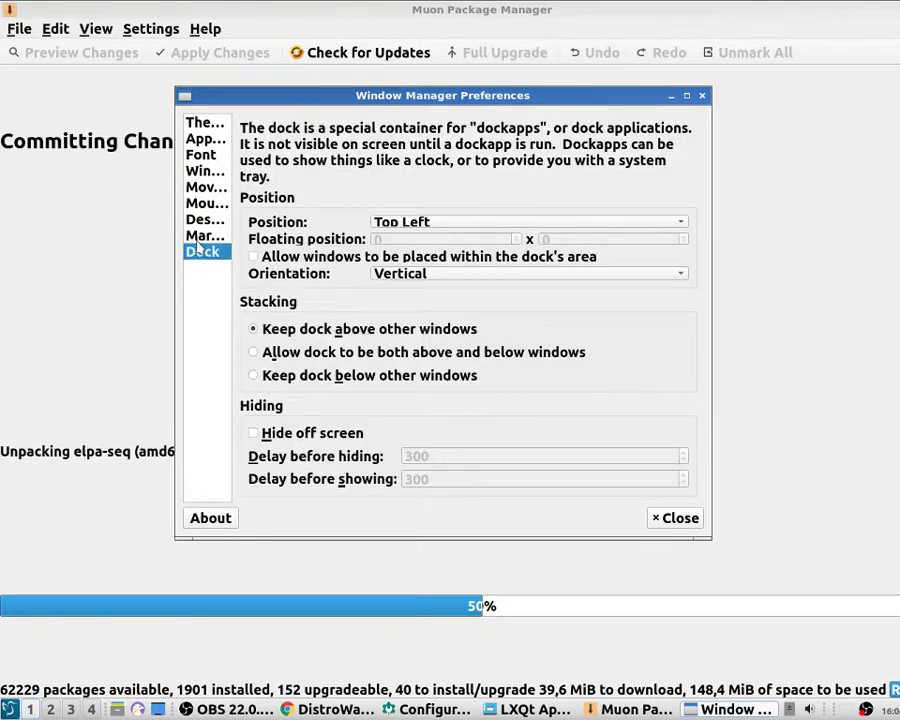
Set the dock position to Top and close the window manager preferences.
{"action": "left_click", "coordinate": [604, 228]}
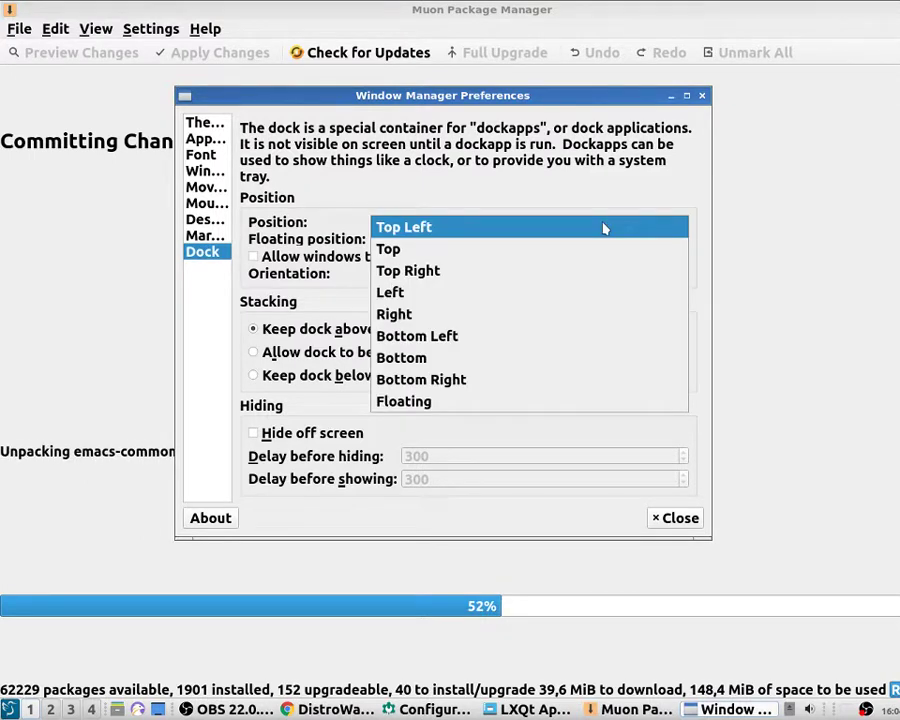
{"action": "left_click", "coordinate": [530, 250]}
{"action": "left_click", "coordinate": [538, 224]}
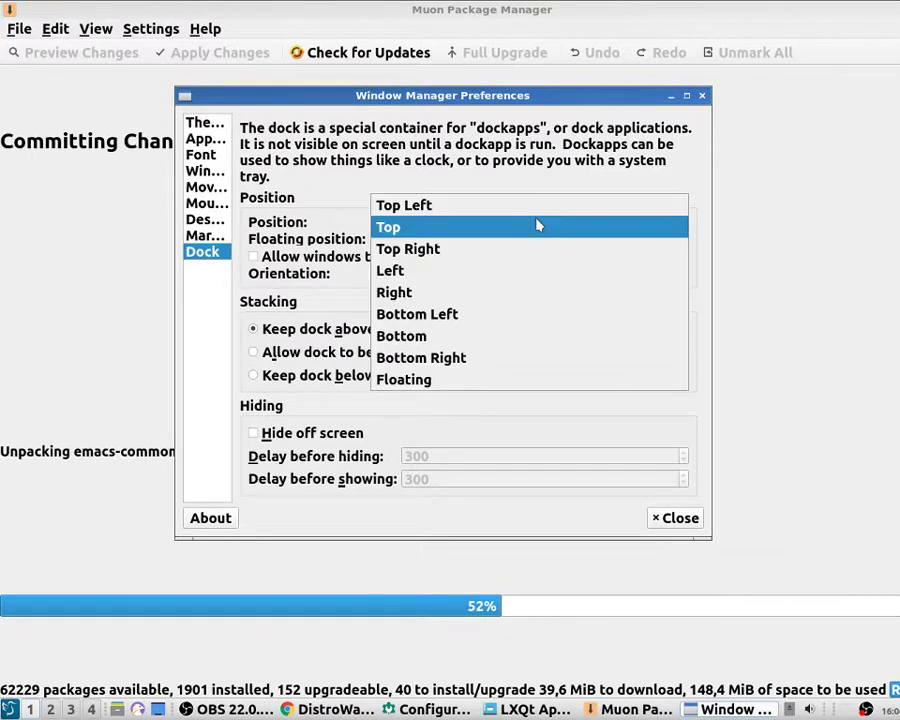
{"action": "left_click", "coordinate": [531, 226]}
{"action": "left_click", "coordinate": [683, 520]}
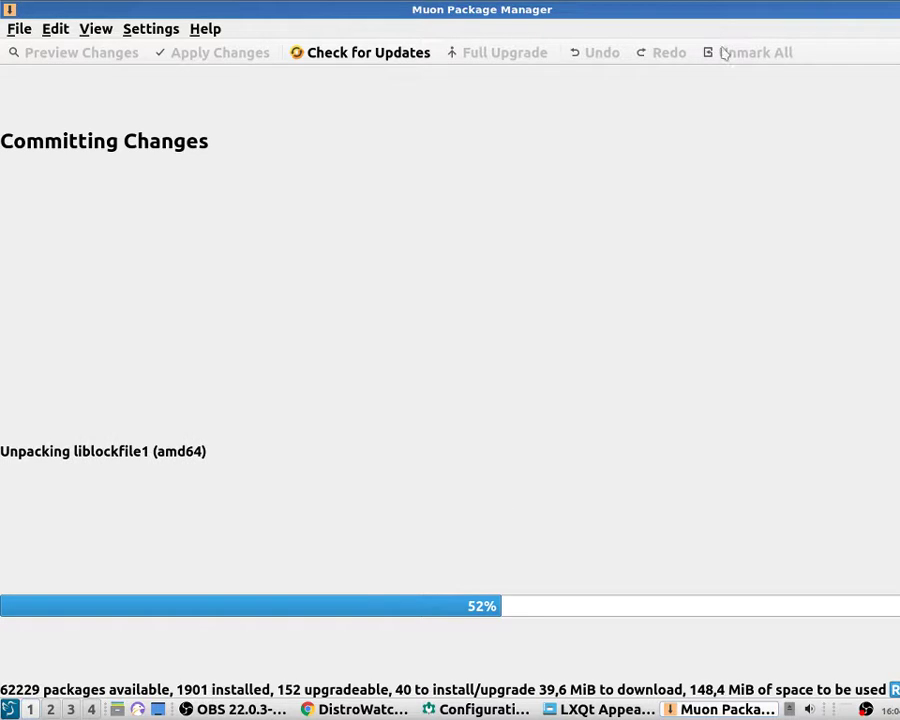
Check the available cursor themes in LXQt Appearance Configuration, minimize it, and glance at the application menu.
{"action": "left_click", "coordinate": [551, 709]}
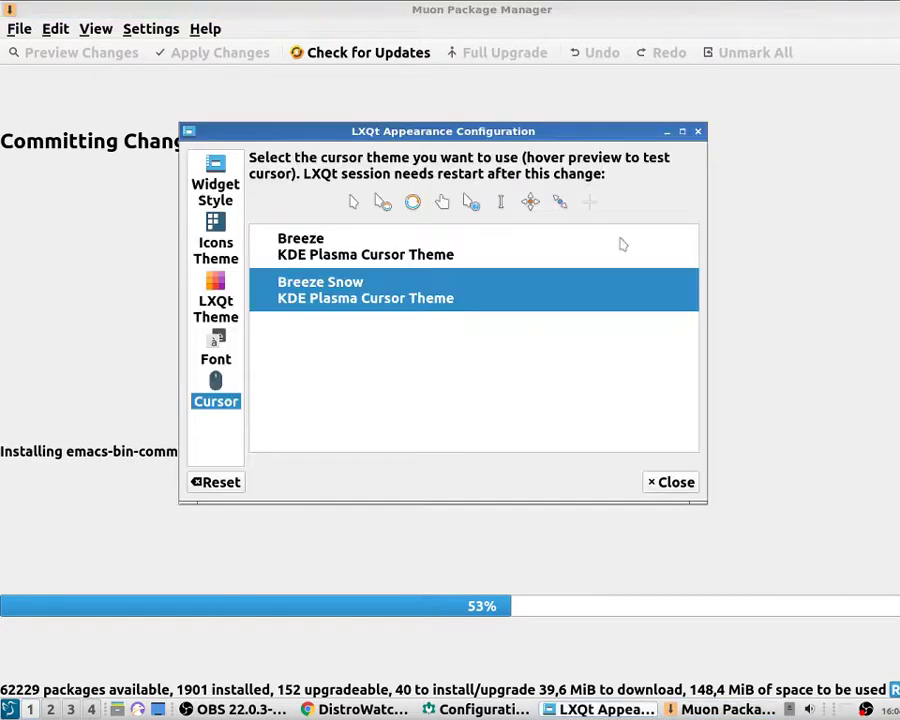
{"action": "left_click", "coordinate": [667, 131]}
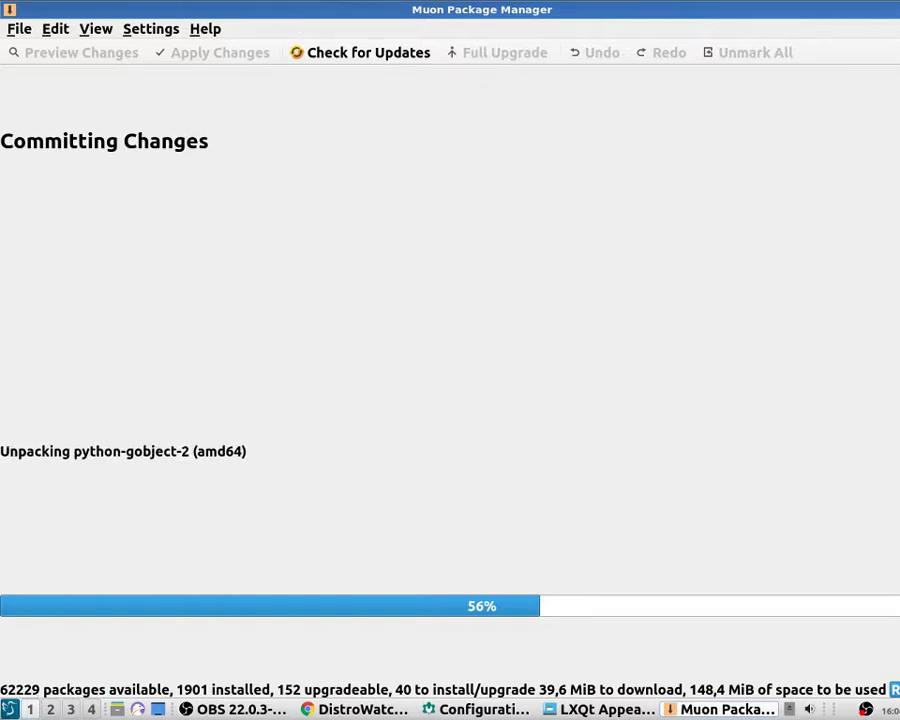
{"action": "left_click", "coordinate": [8, 709]}
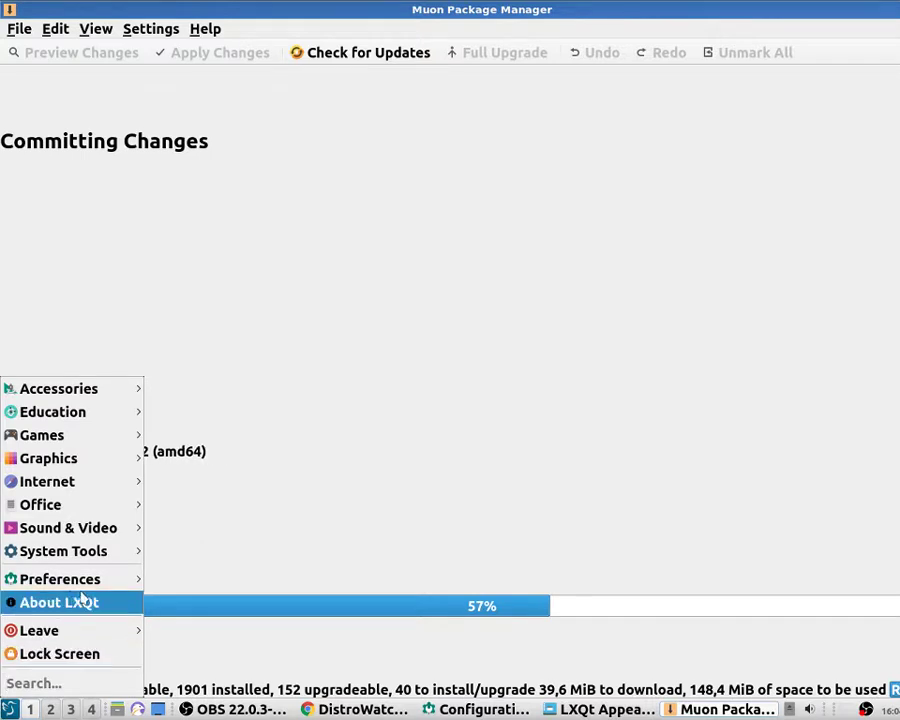
{"action": "mouse_move", "coordinate": [110, 527]}
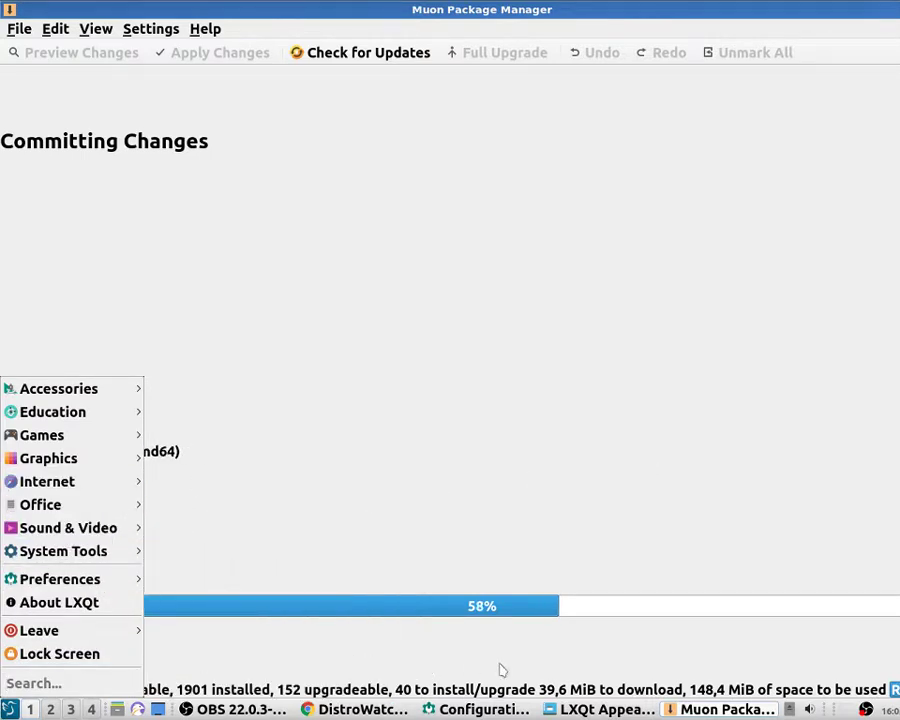
Switch to Chrome and skim the Lubuntu reader reviews on DistroWatch back up to the average rating.
{"action": "left_click", "coordinate": [405, 710]}
{"action": "left_click", "coordinate": [360, 710]}
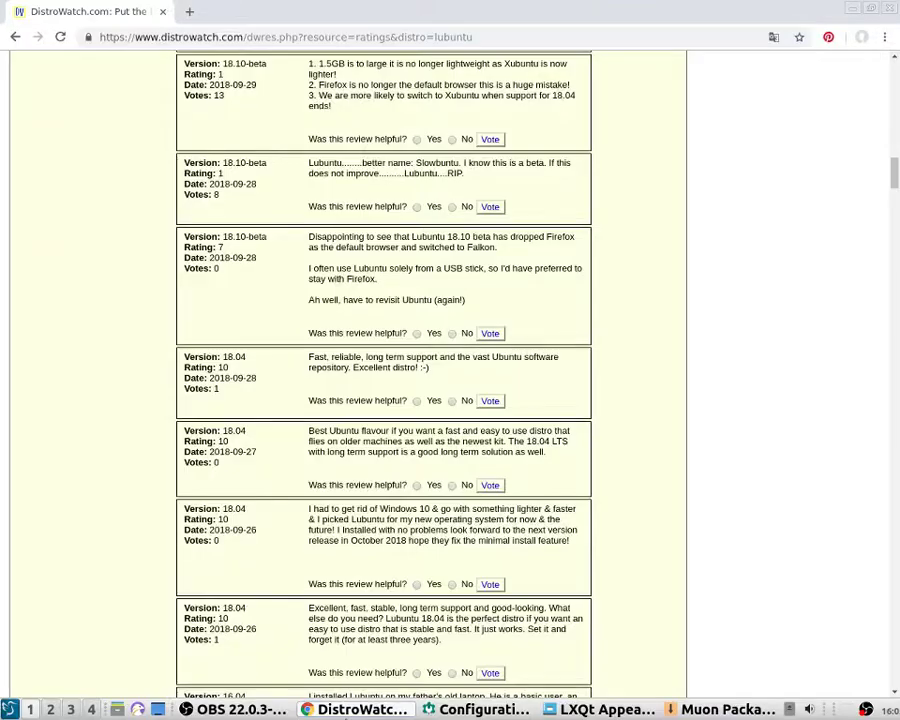
{"action": "scroll", "coordinate": [405, 413], "scroll_direction": "up", "scroll_amount": 5}
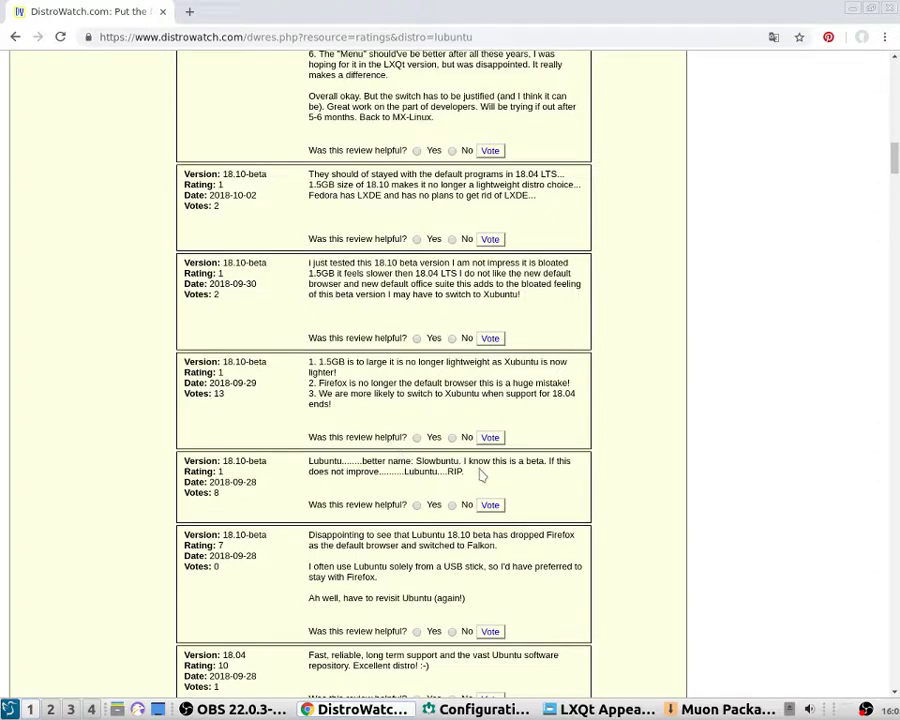
{"action": "scroll", "coordinate": [481, 476], "scroll_direction": "up", "scroll_amount": 15}
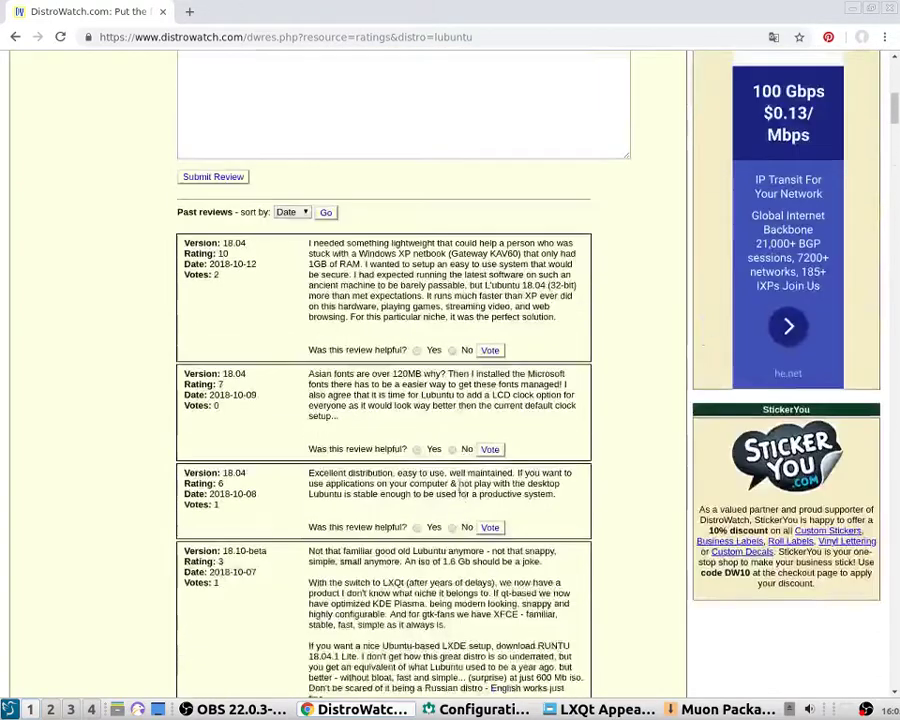
{"action": "scroll", "coordinate": [460, 490], "scroll_direction": "up", "scroll_amount": 4}
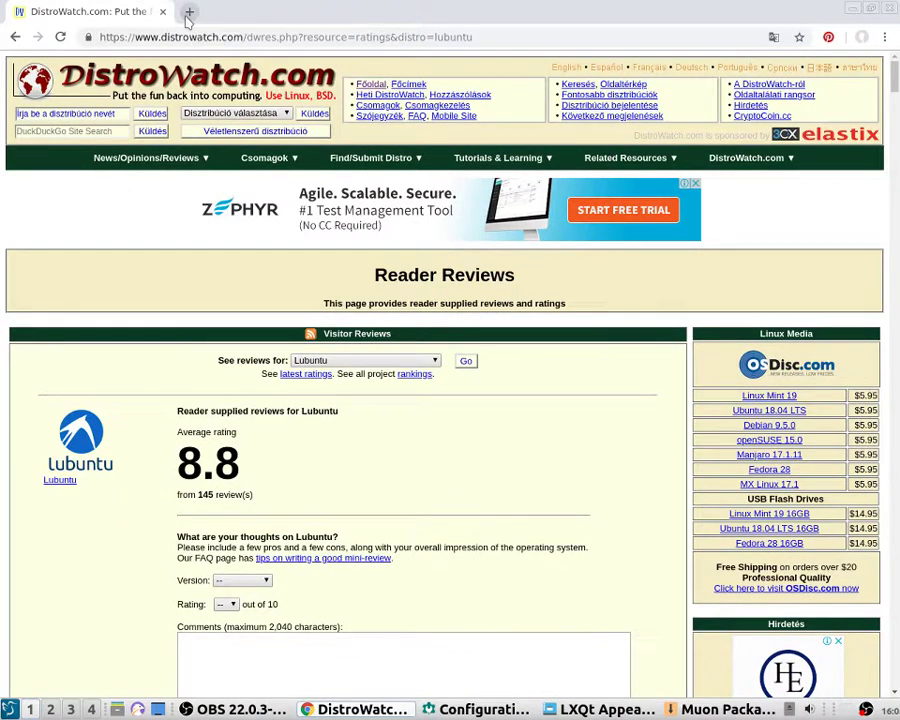
Open a new browser tab and check which Sound & Video applications are installed.
{"action": "left_click", "coordinate": [188, 14]}
{"action": "key", "text": "super"}
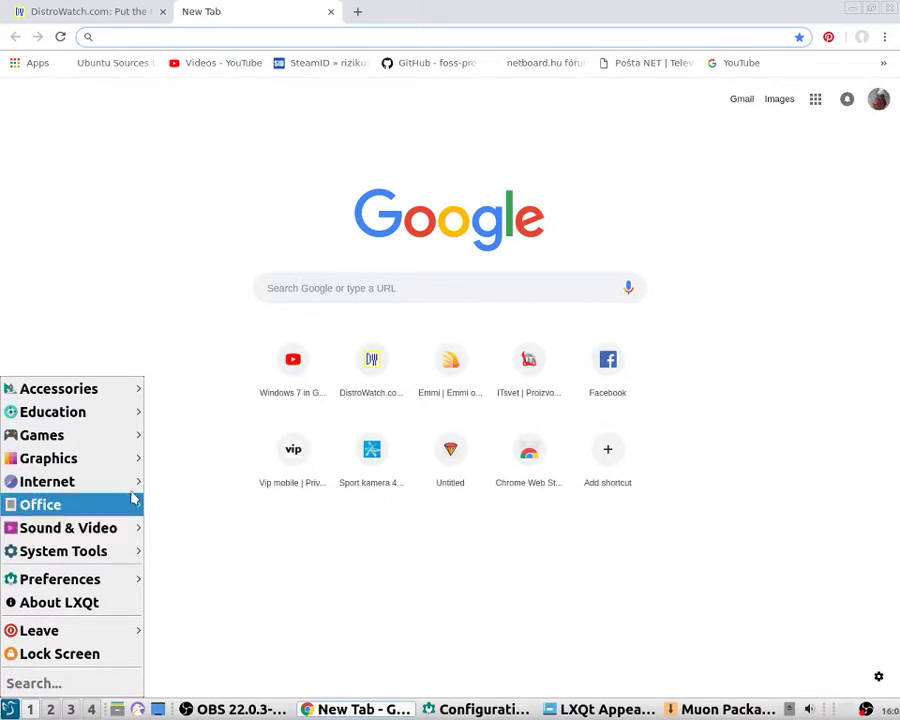
{"action": "mouse_move", "coordinate": [87, 539]}
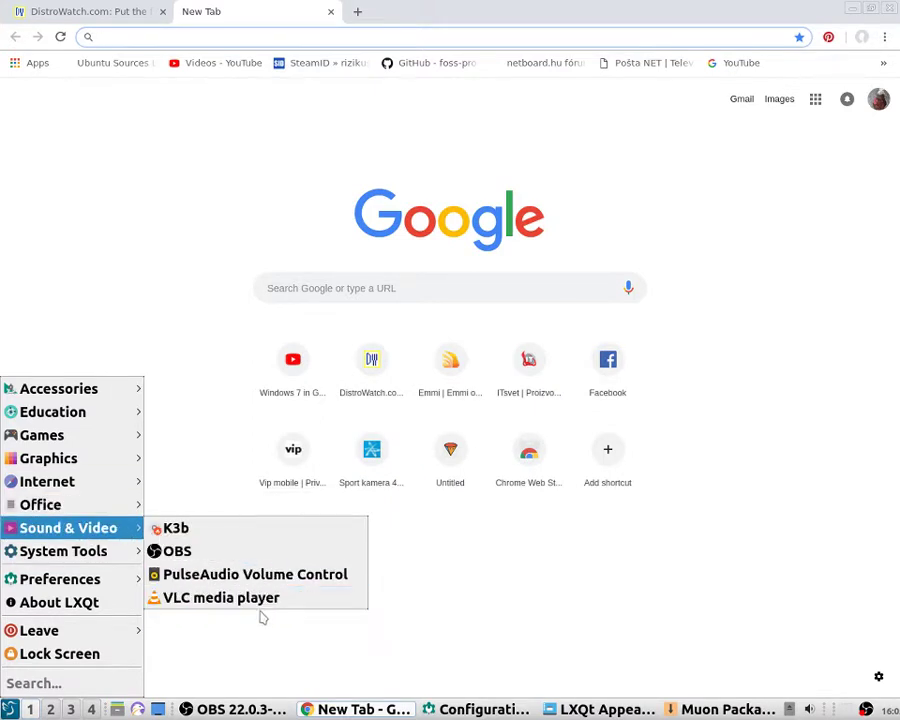
{"action": "left_click", "coordinate": [205, 38]}
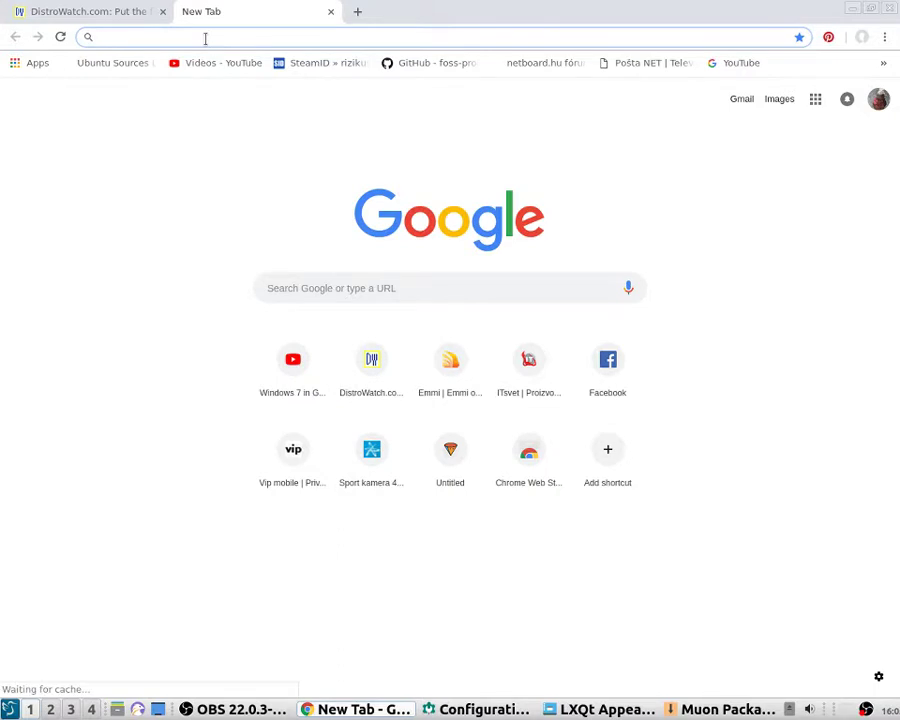
{"action": "type", "text": "sw"}
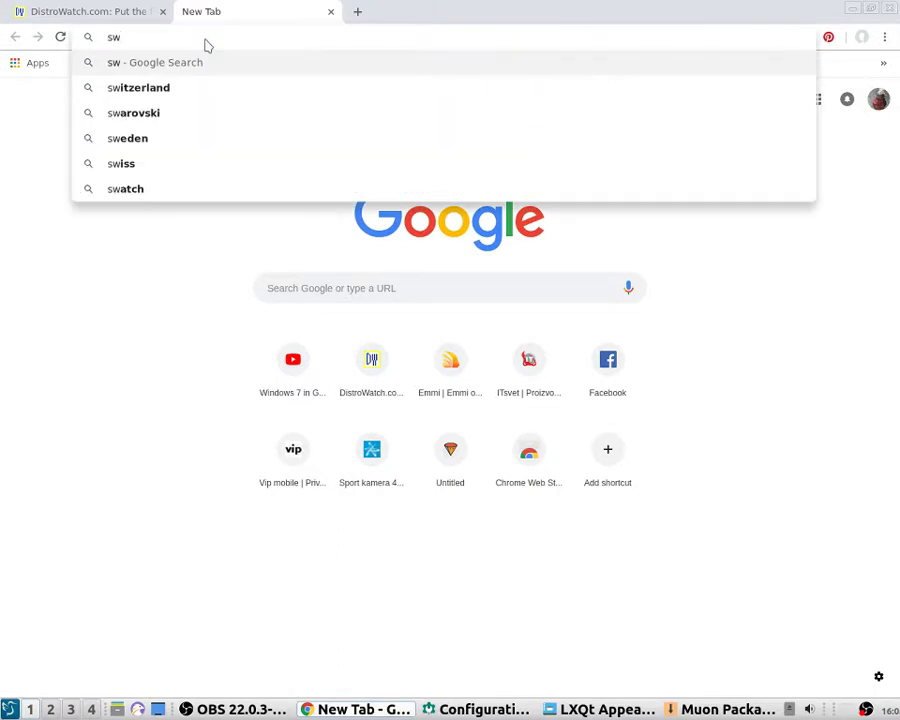
{"action": "key", "text": "BackSpace"}
{"action": "key", "text": "BackSpace"}
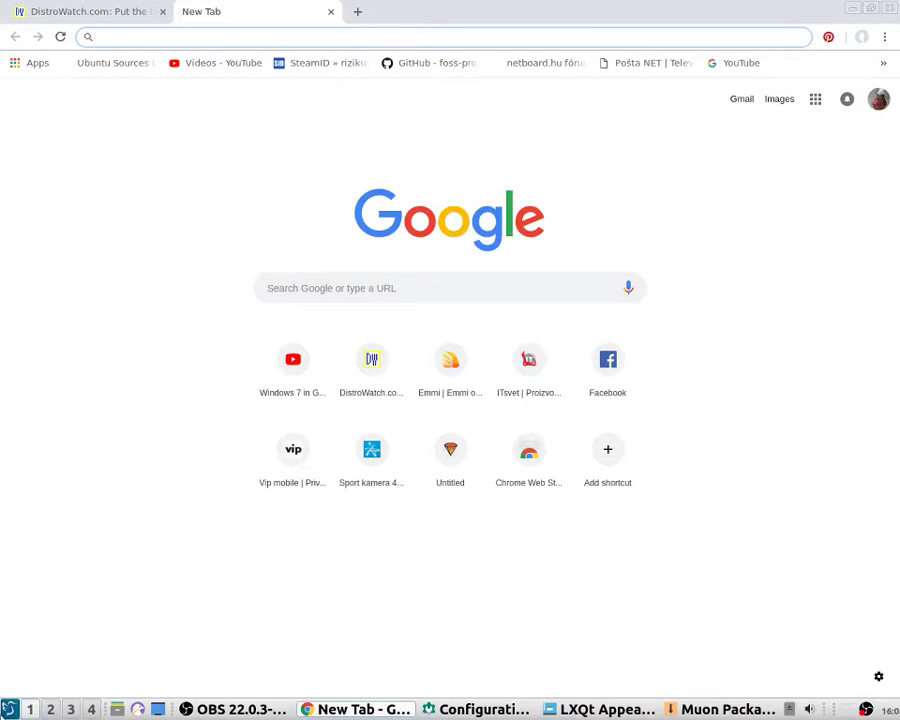
{"action": "key", "text": "super"}
Search Google for smplayer in the new browser tab.
{"action": "left_click", "coordinate": [252, 40]}
{"action": "type", "text": "smplay"}
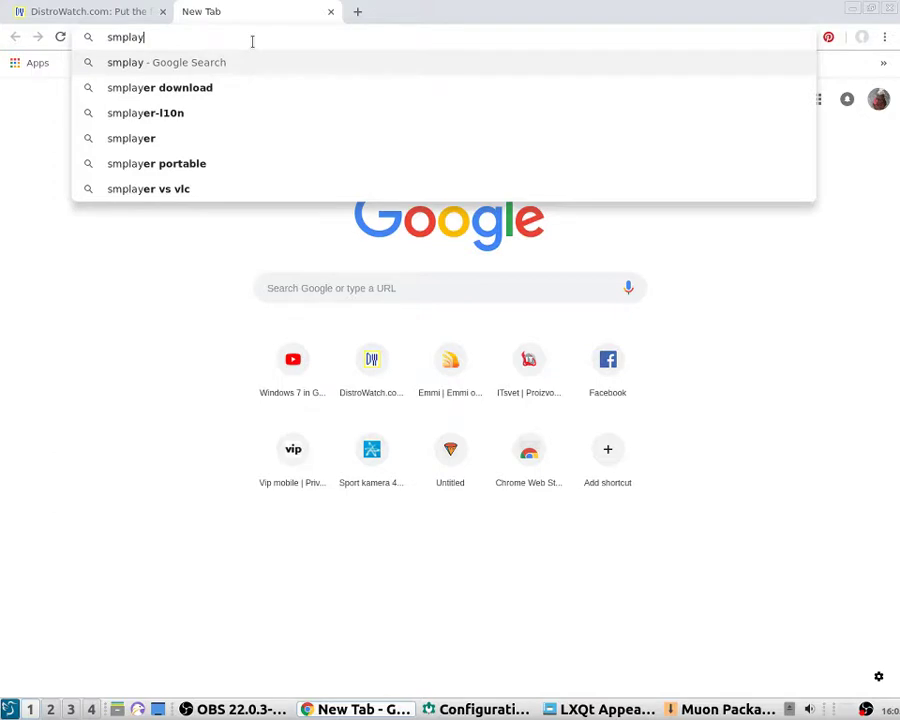
{"action": "type", "text": "er"}
{"action": "key", "text": "Return"}
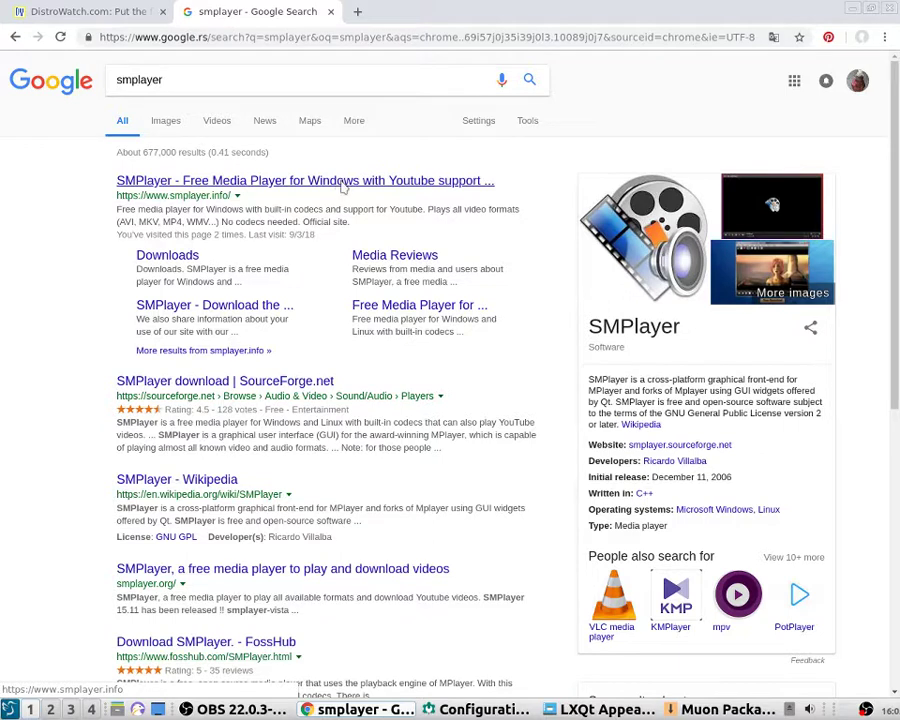
Open the official SMPlayer website and go to the Packages for Ubuntu section of its downloads page.
{"action": "left_click", "coordinate": [344, 182]}
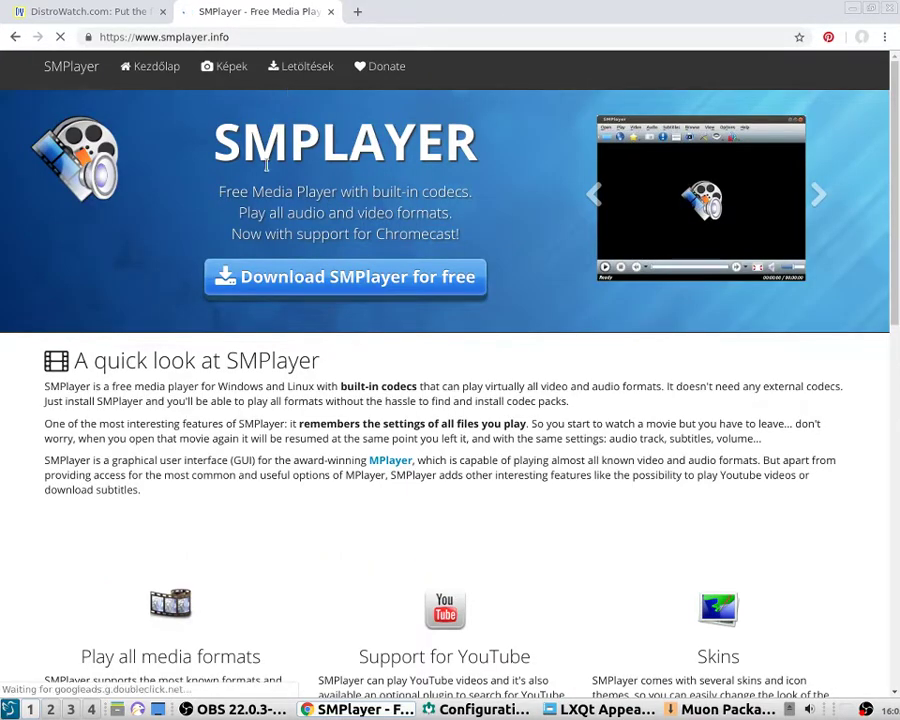
{"action": "left_click", "coordinate": [329, 280]}
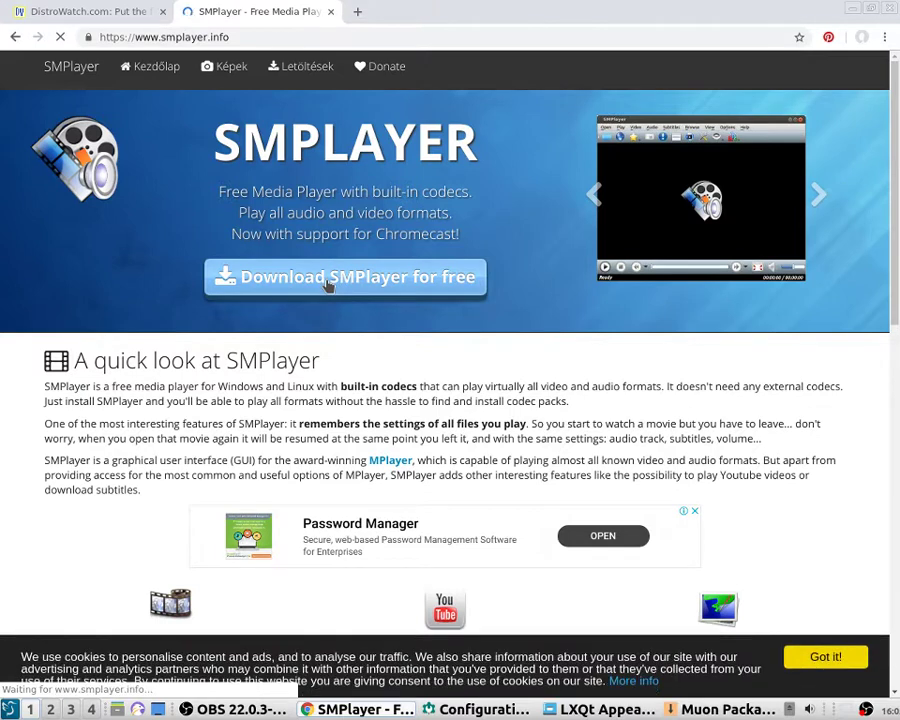
{"action": "scroll", "coordinate": [326, 300], "scroll_direction": "down", "scroll_amount": 3}
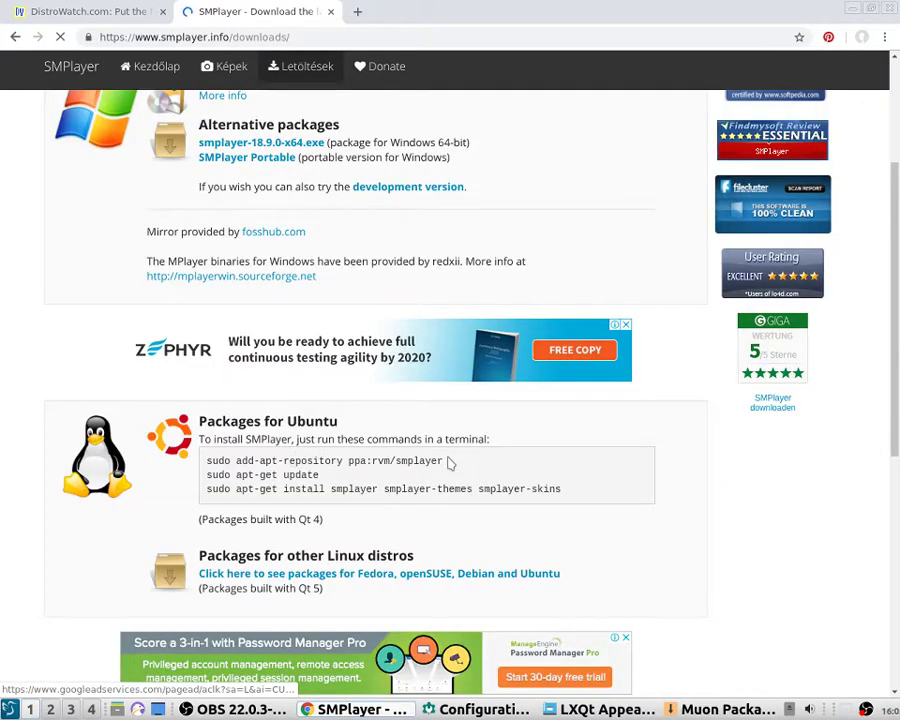
{"action": "left_click_drag", "start_coordinate": [448, 462], "coordinate": [208, 461]}
{"action": "right_click", "coordinate": [208, 466]}
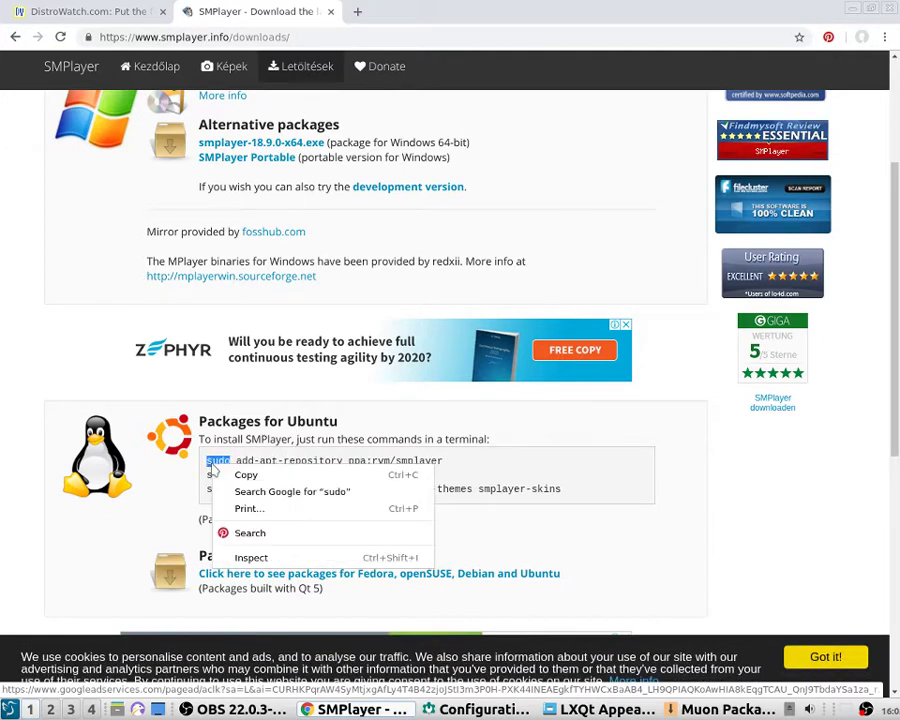
{"action": "left_click", "coordinate": [212, 472]}
{"action": "left_click", "coordinate": [207, 460]}
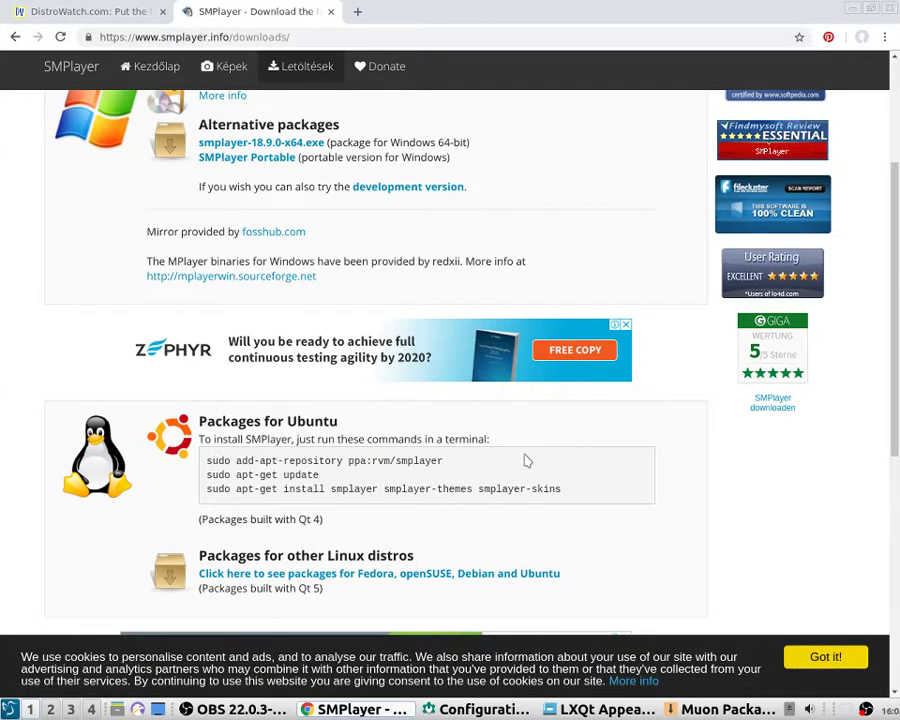
Copy the command "sudo add-apt-repository ppa:rvm/smplayer" from the Packages for Ubuntu section.
{"action": "left_click_drag", "start_coordinate": [450, 461], "coordinate": [207, 461]}
{"action": "right_click", "coordinate": [236, 472]}
{"action": "left_click", "coordinate": [243, 470]}
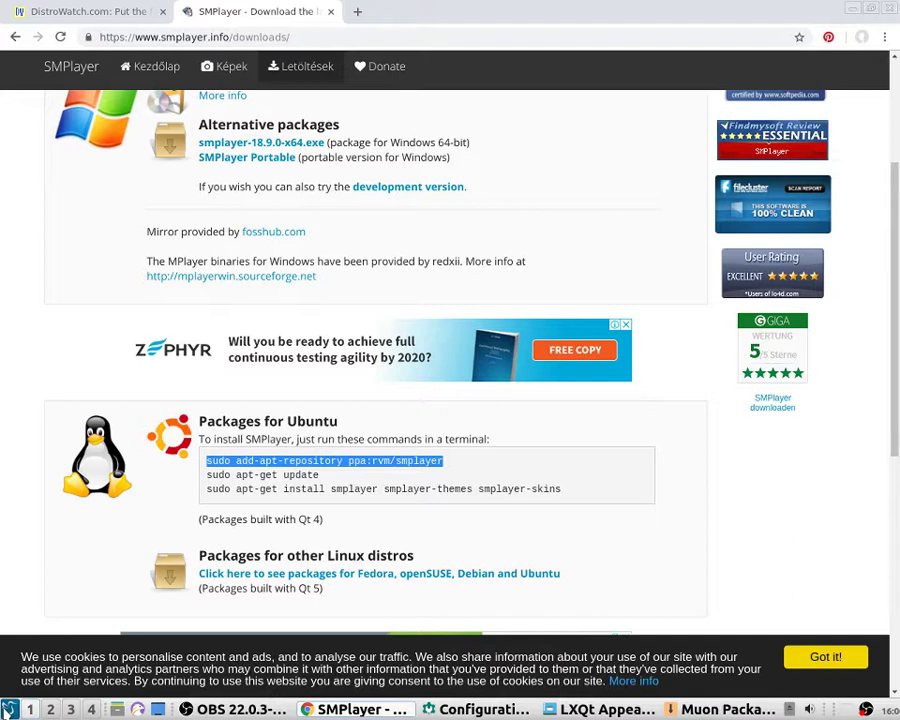
Open a terminal window and check the installation progress in Muon Package Manager.
{"action": "key", "text": "ctrl+alt+t"}
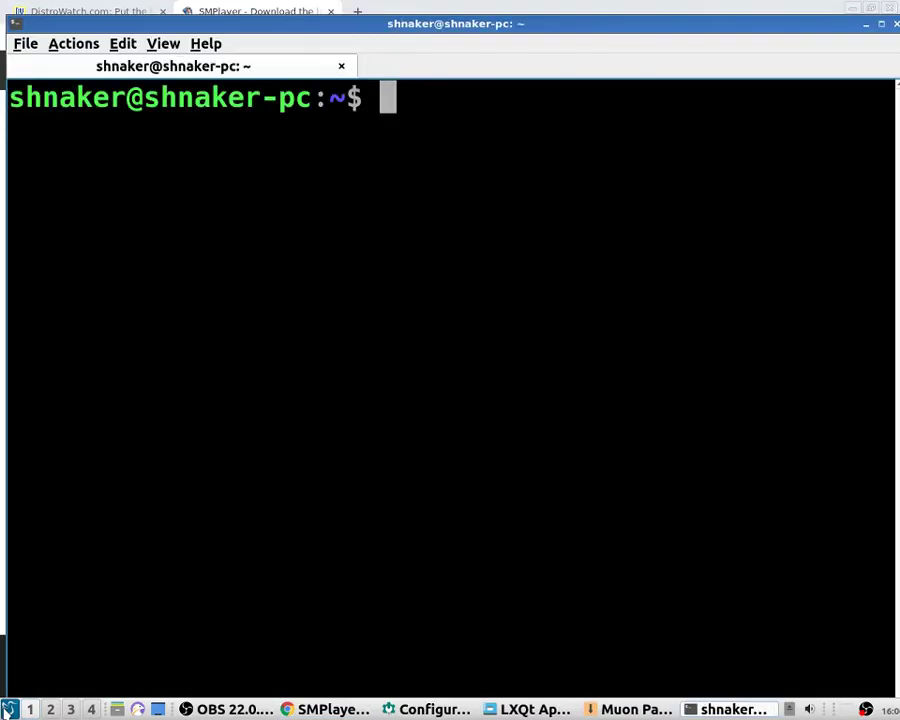
{"action": "left_click", "coordinate": [626, 709]}
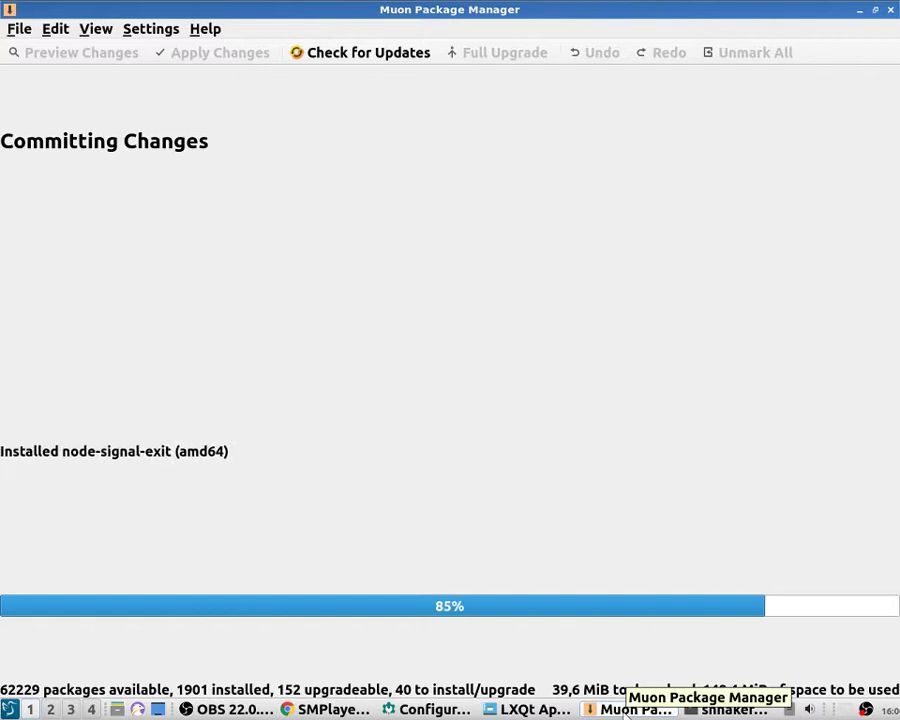
{"action": "left_click", "coordinate": [626, 709]}
Enter sudo in the terminal and paste the copied command "sudo add-apt-repository ppa:rvm/smplayer" after it.
{"action": "type", "text": "s"}
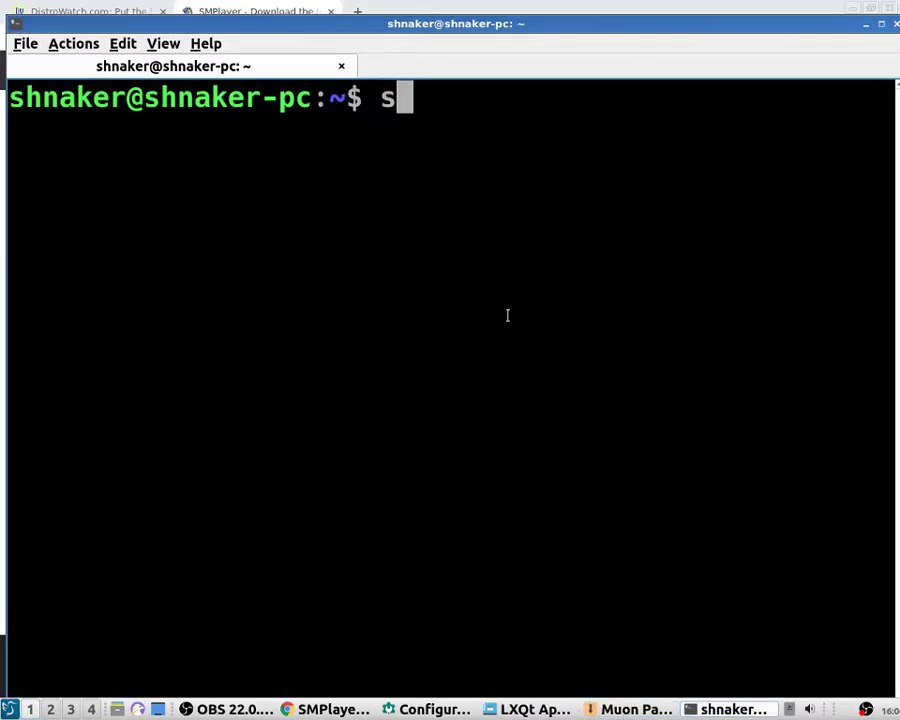
{"action": "type", "text": "udo"}
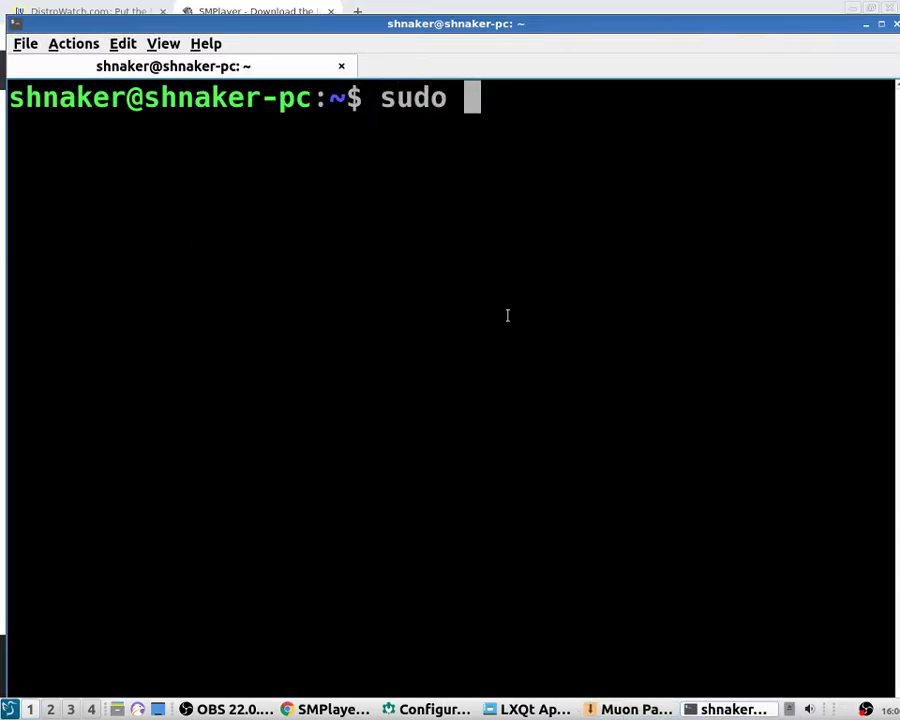
{"action": "right_click", "coordinate": [578, 120]}
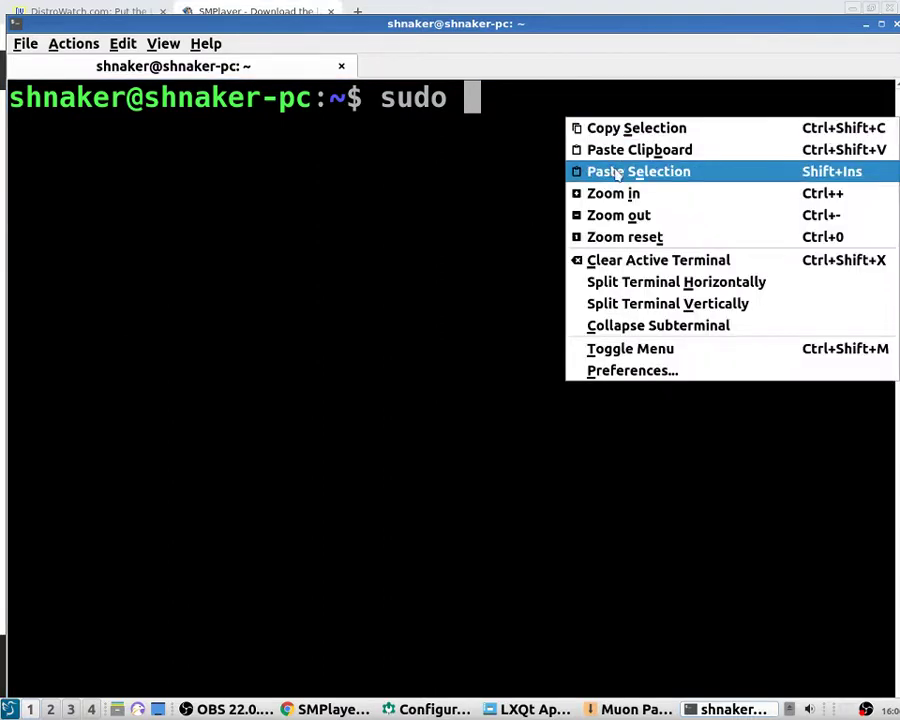
{"action": "left_click", "coordinate": [697, 155]}
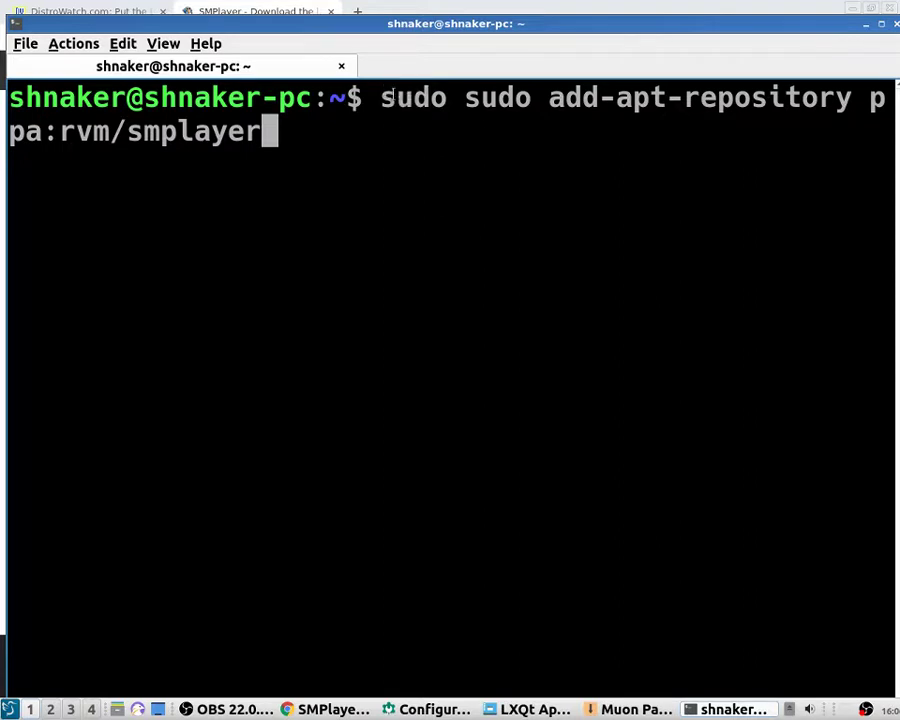
Remove the duplicate sudo from the start of the pasted repository command.
{"action": "key", "text": "Left"}
{"action": "key", "text": "Left"}
{"action": "key", "text": "Left"}
{"action": "key", "text": "Left"}
{"action": "key", "text": "Left"}
{"action": "key", "text": "Left"}
{"action": "key", "text": "Left"}
{"action": "key", "text": "Left"}
{"action": "key", "text": "Left"}
{"action": "key", "text": "Left"}
{"action": "key", "text": "Left"}
{"action": "key", "text": "Left"}
{"action": "key", "text": "Left"}
{"action": "key", "text": "Left"}
{"action": "key", "text": "Left"}
{"action": "key", "text": "Left"}
{"action": "key", "text": "Left"}
{"action": "key", "text": "Left"}
{"action": "key", "text": "Left"}
{"action": "key", "text": "Left"}
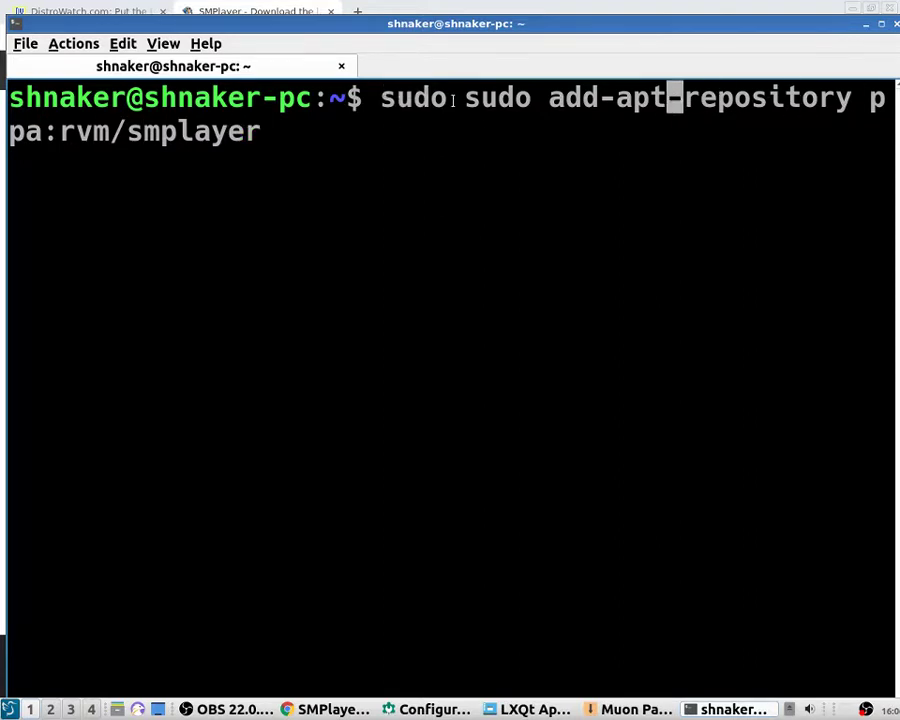
{"action": "key", "text": "BackSpace"}
{"action": "key", "text": "BackSpace"}
{"action": "key", "text": "BackSpace"}
{"action": "key", "text": "BackSpace"}
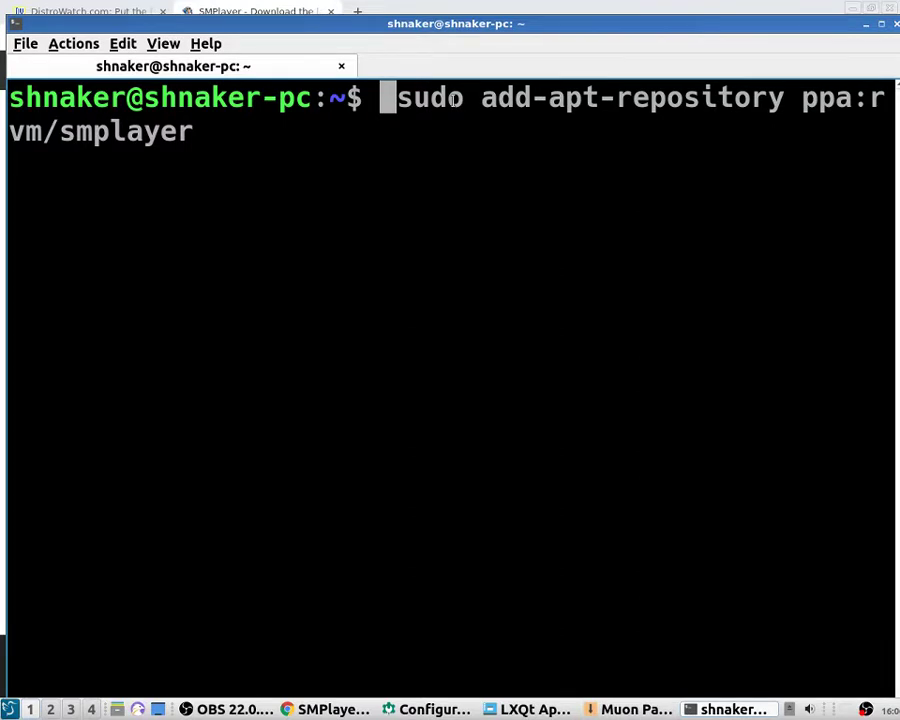
Run the repository command with the account's sudo password and confirm adding the SMPlayer PPA.
{"action": "key", "text": "Return"}
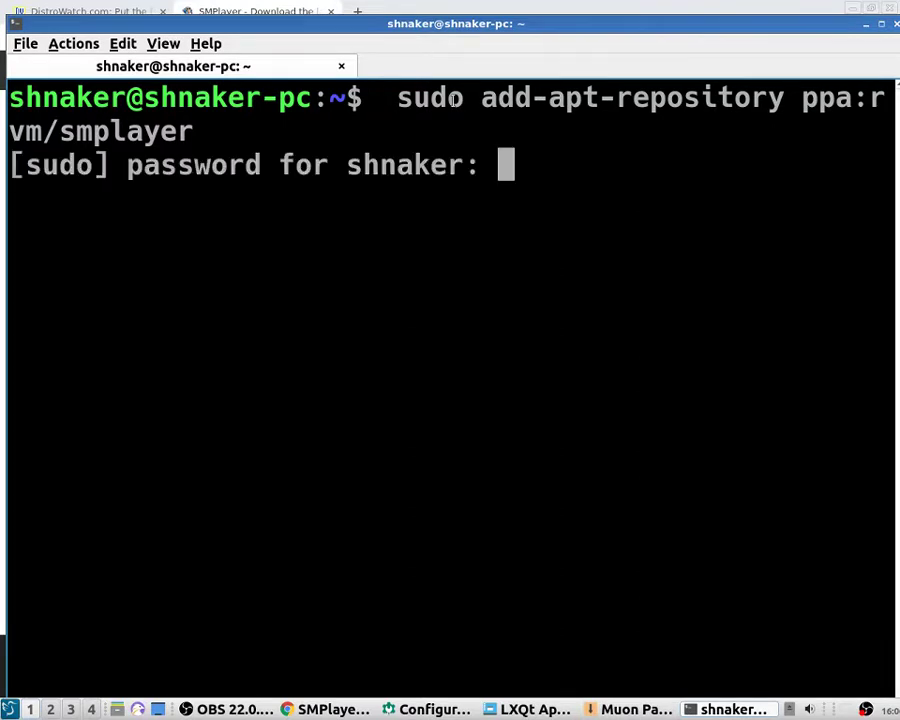
{"action": "key", "text": "Return"}
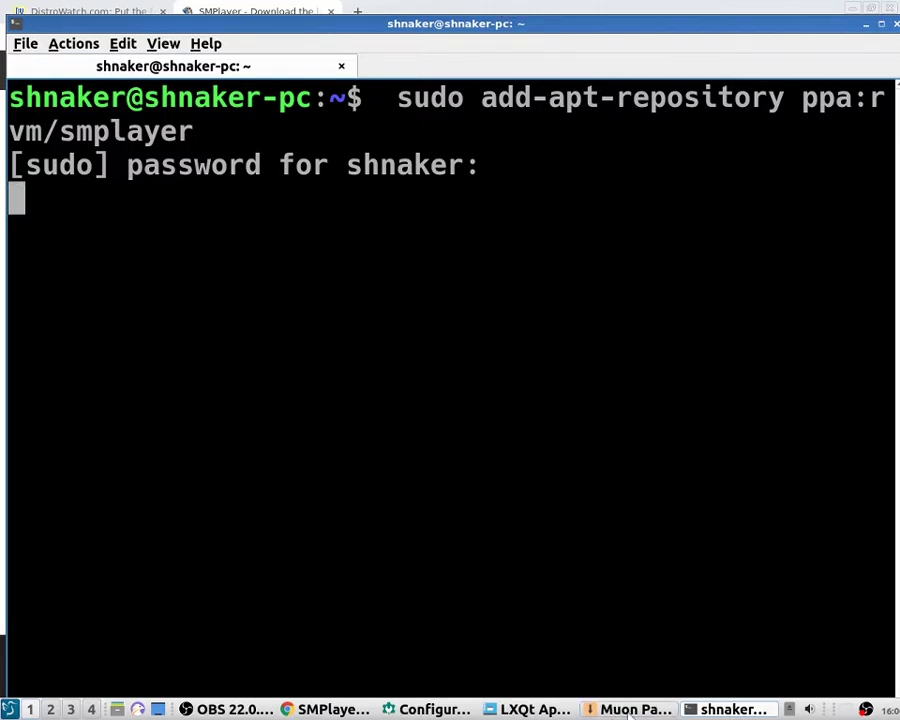
{"action": "left_click", "coordinate": [629, 709]}
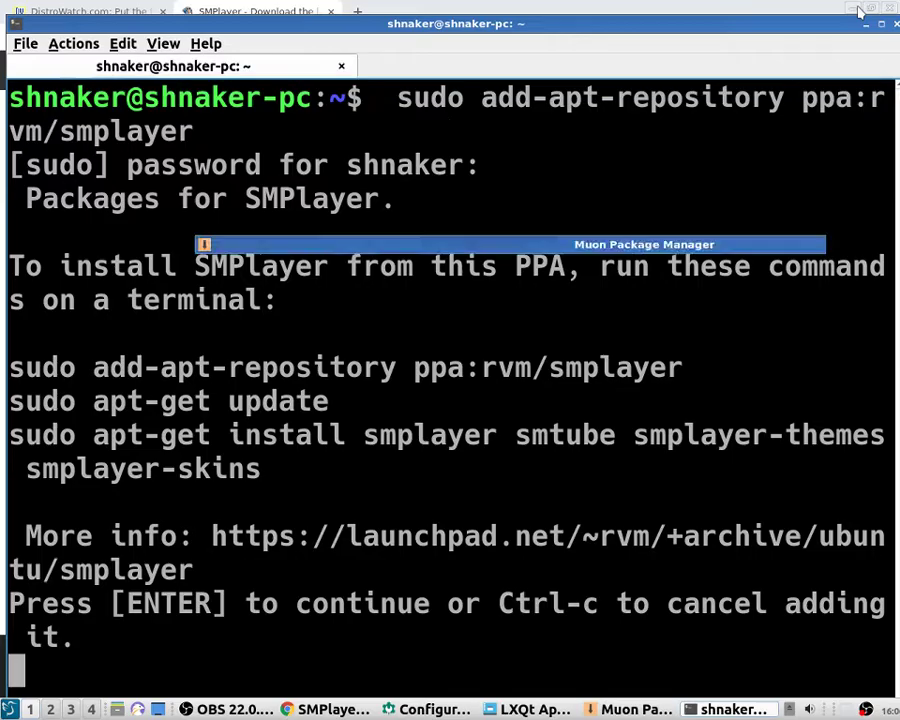
{"action": "left_click", "coordinate": [858, 11]}
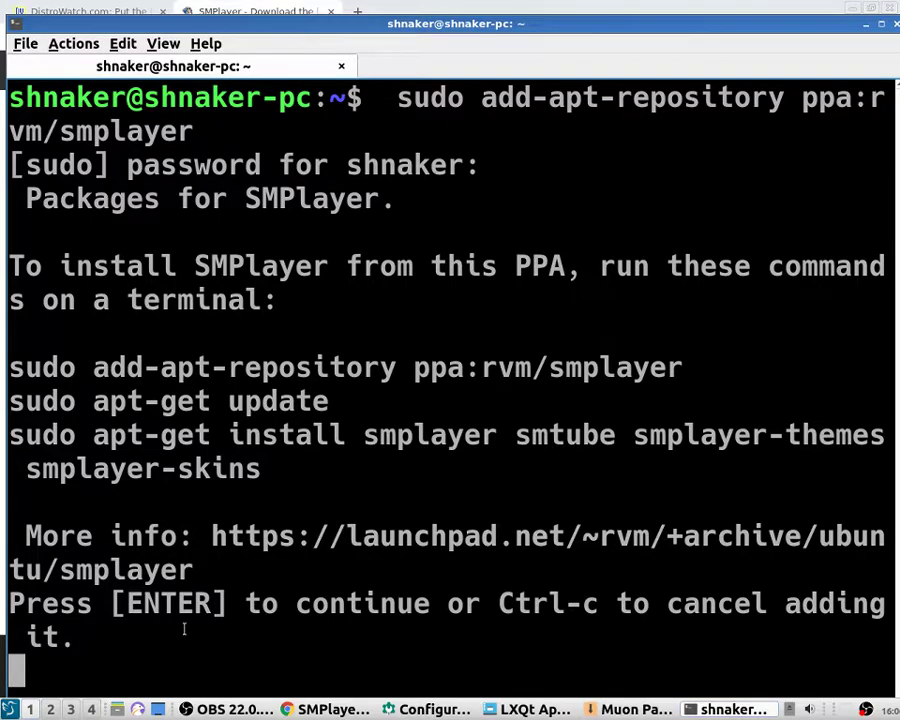
{"action": "key", "text": "Return"}
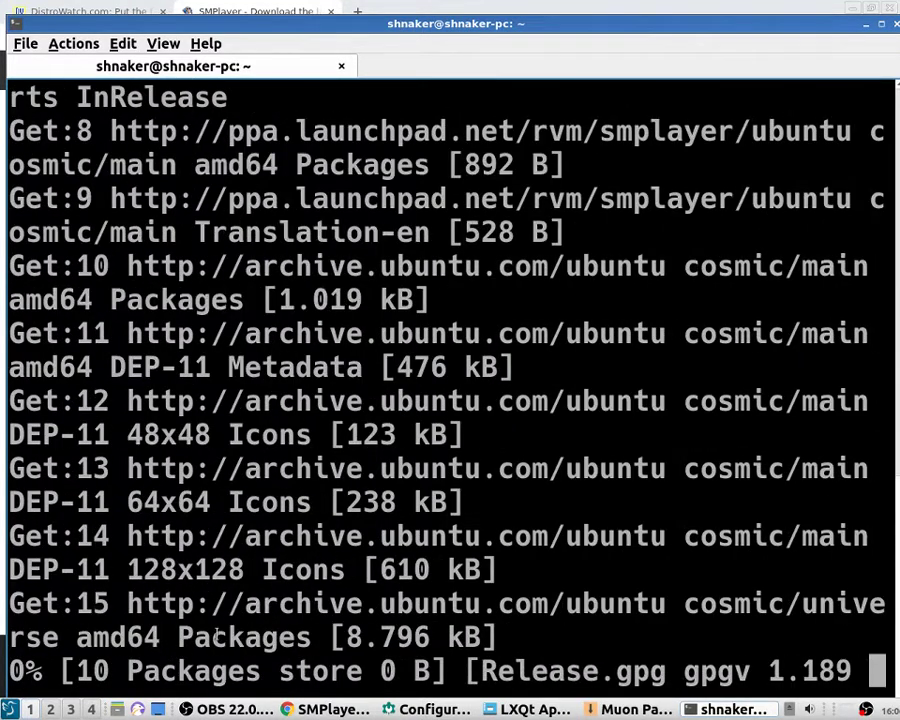
Launch bmon from the Internet applications while the package lists download.
{"action": "double_click", "coordinate": [624, 33]}
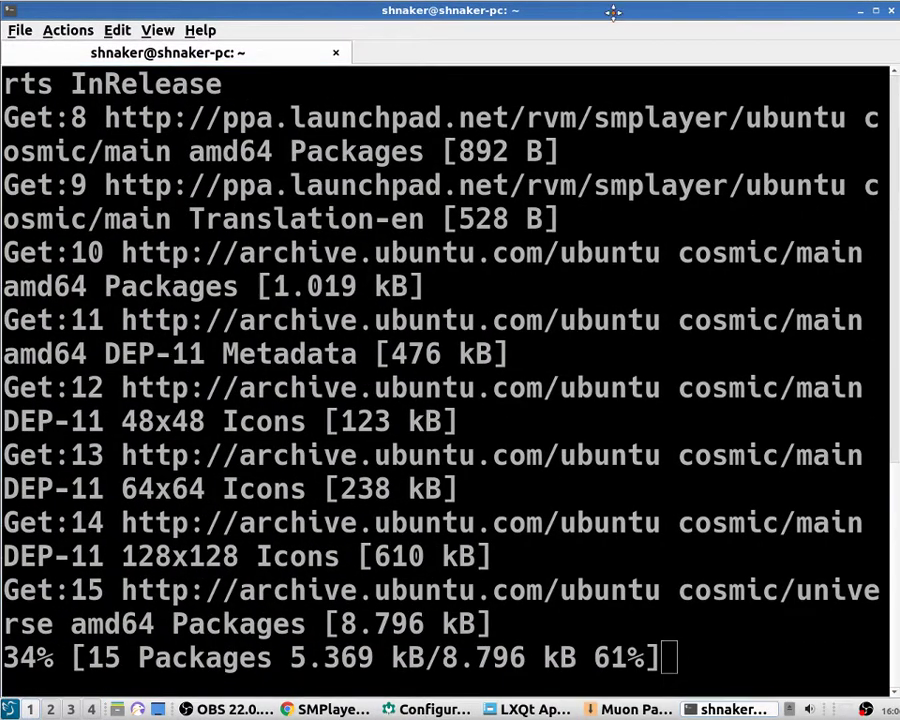
{"action": "key", "text": "super"}
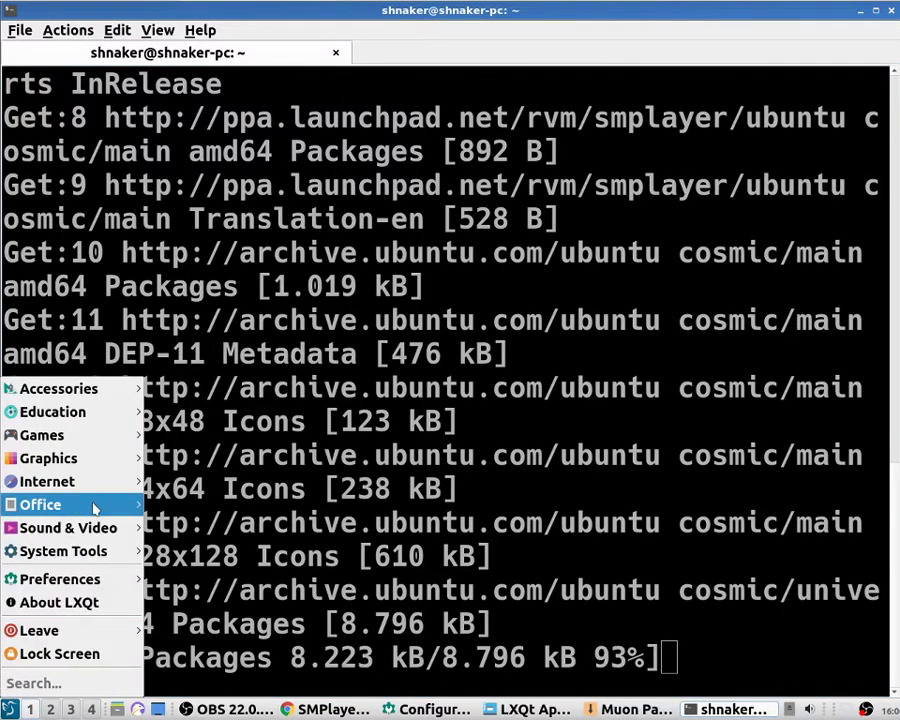
{"action": "mouse_move", "coordinate": [120, 481]}
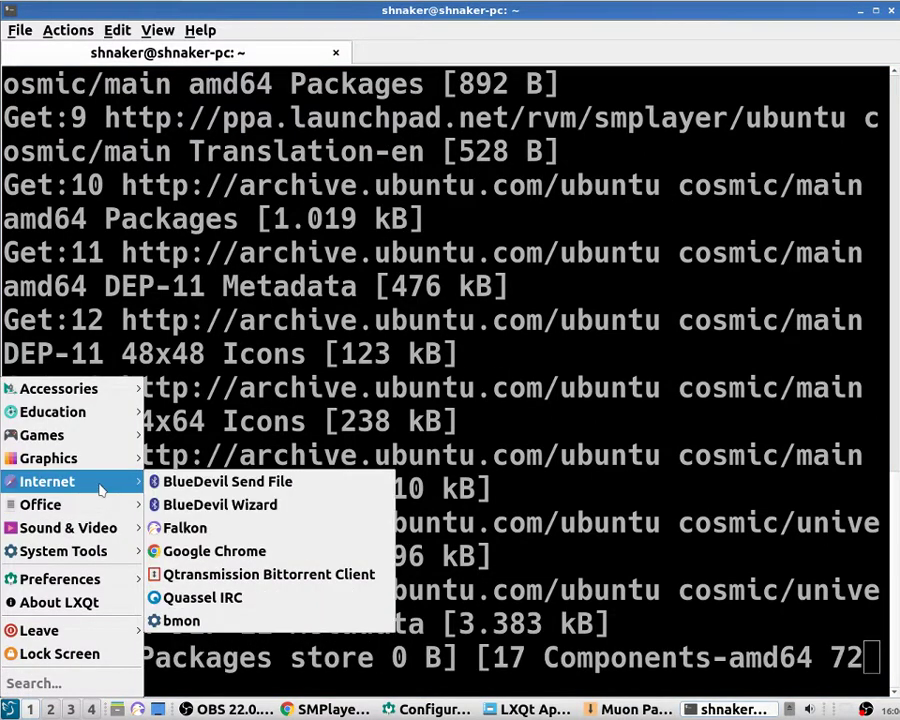
{"action": "left_click", "coordinate": [224, 620]}
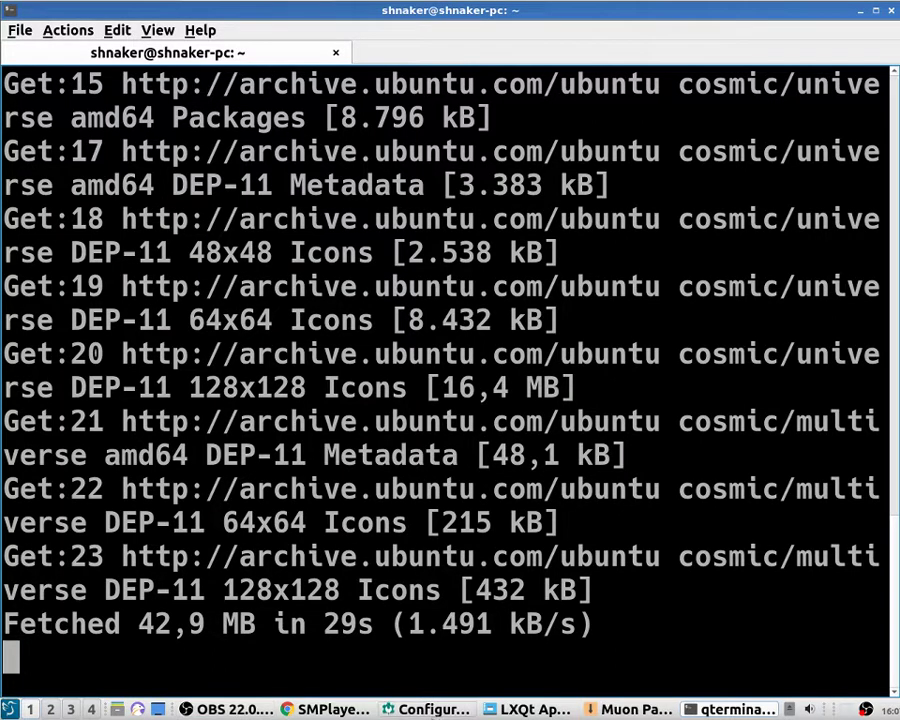
Check the progress in Muon Package Manager and look over the Sound & Video applications.
{"action": "mouse_move", "coordinate": [735, 709]}
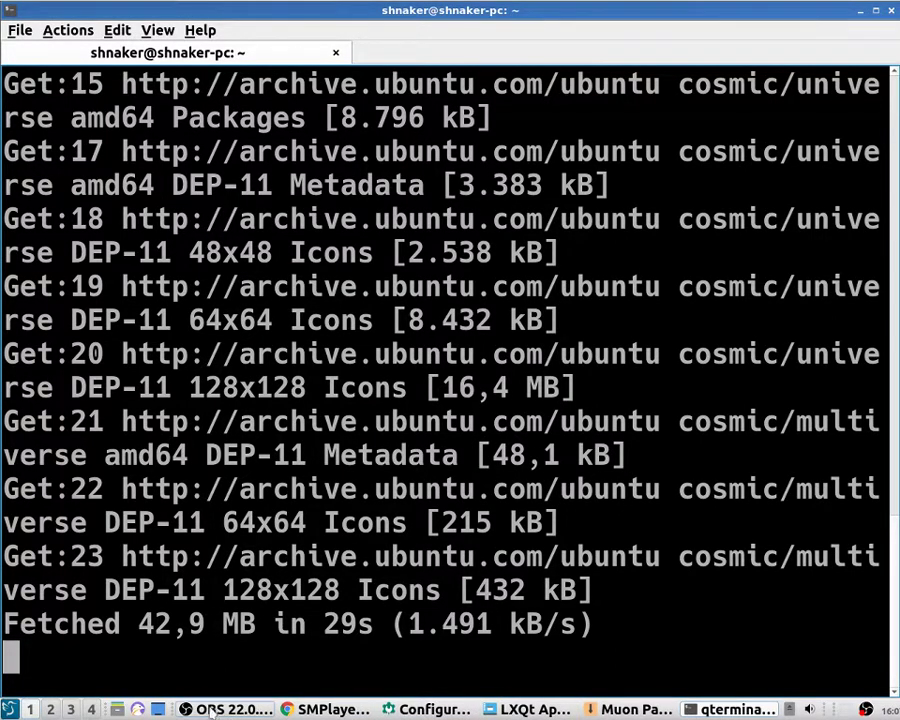
{"action": "mouse_move", "coordinate": [706, 712]}
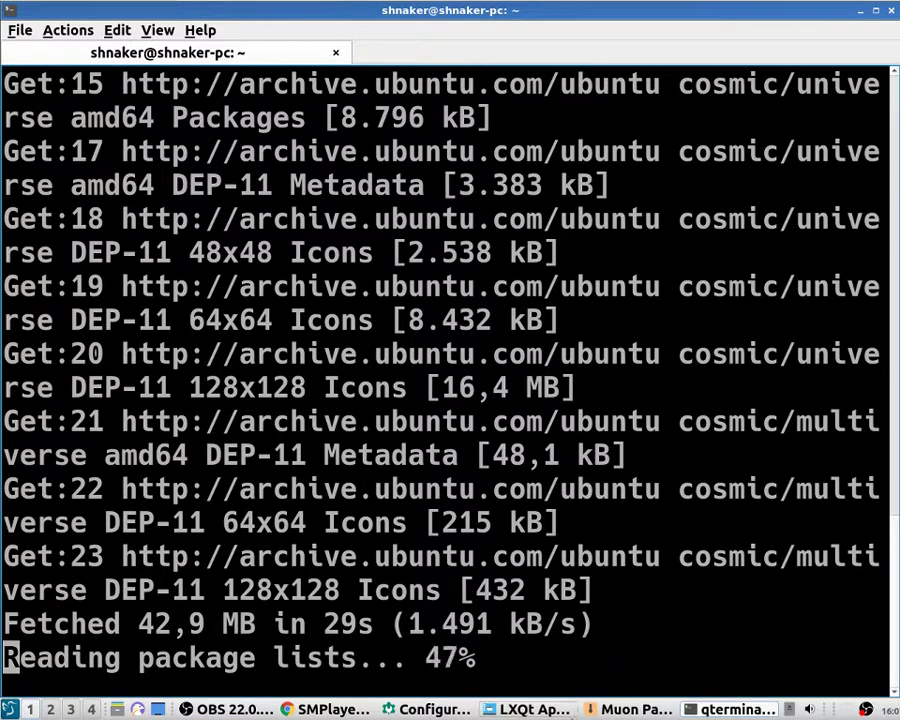
{"action": "left_click", "coordinate": [630, 709]}
{"action": "key", "text": "alt+Tab"}
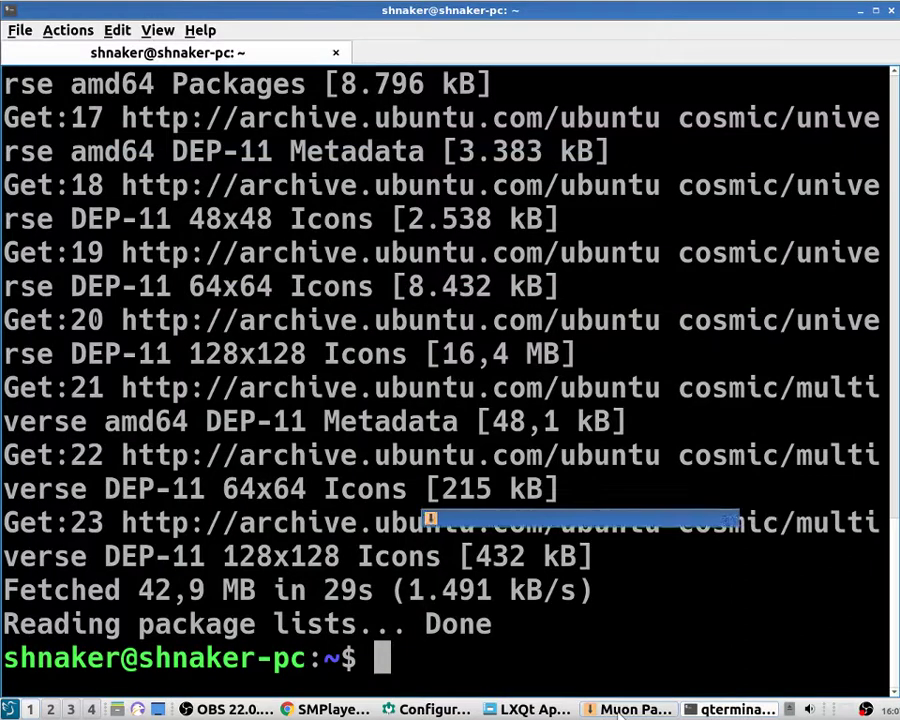
{"action": "left_click", "coordinate": [415, 498]}
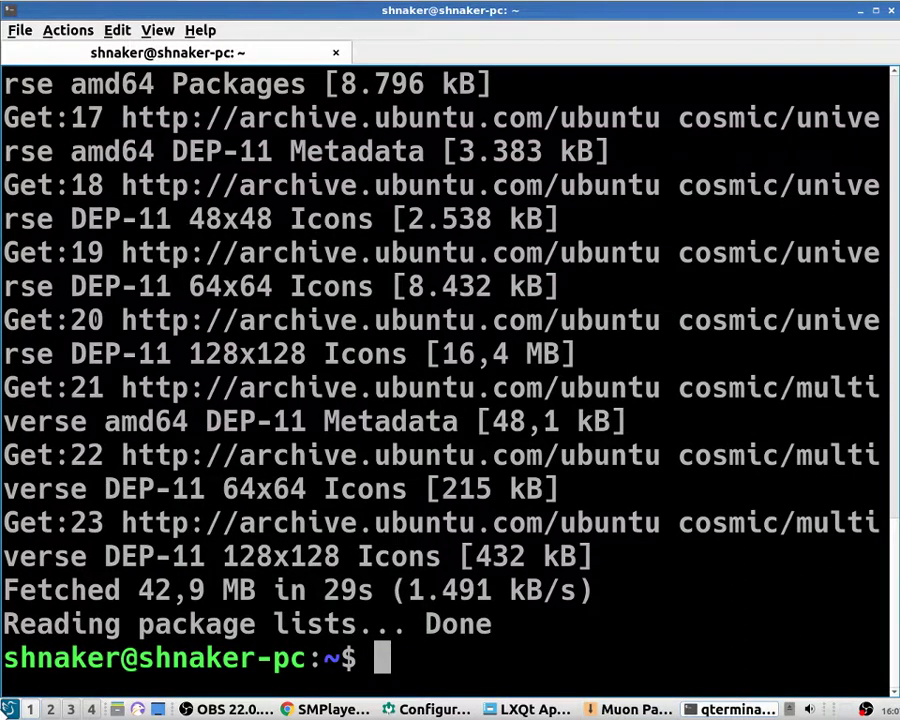
{"action": "left_click", "coordinate": [9, 709]}
{"action": "mouse_move", "coordinate": [75, 525]}
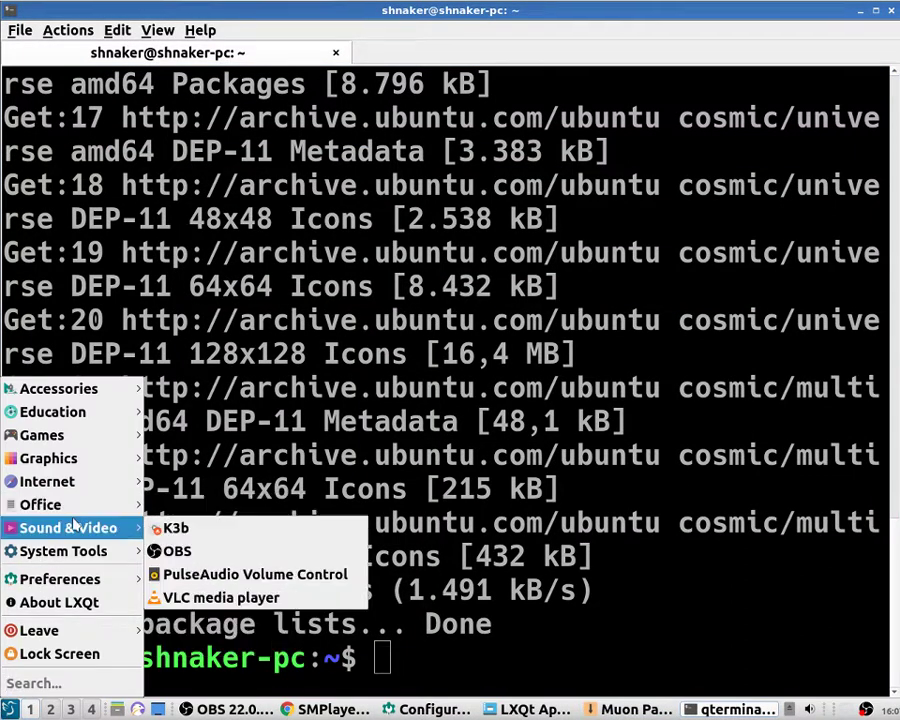
{"action": "left_click", "coordinate": [452, 644]}
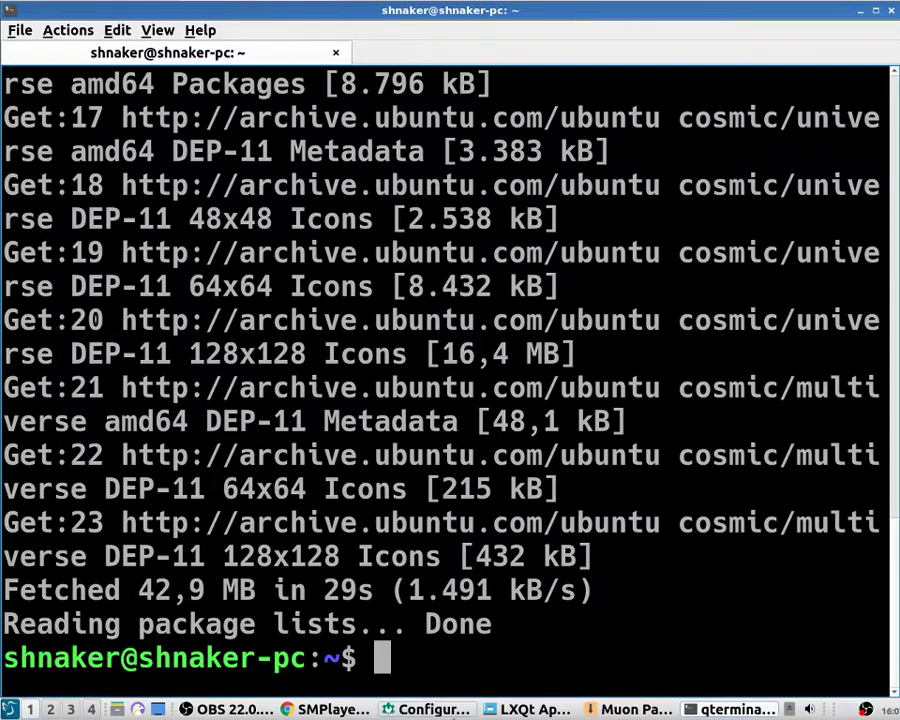
{"action": "left_click", "coordinate": [193, 709]}
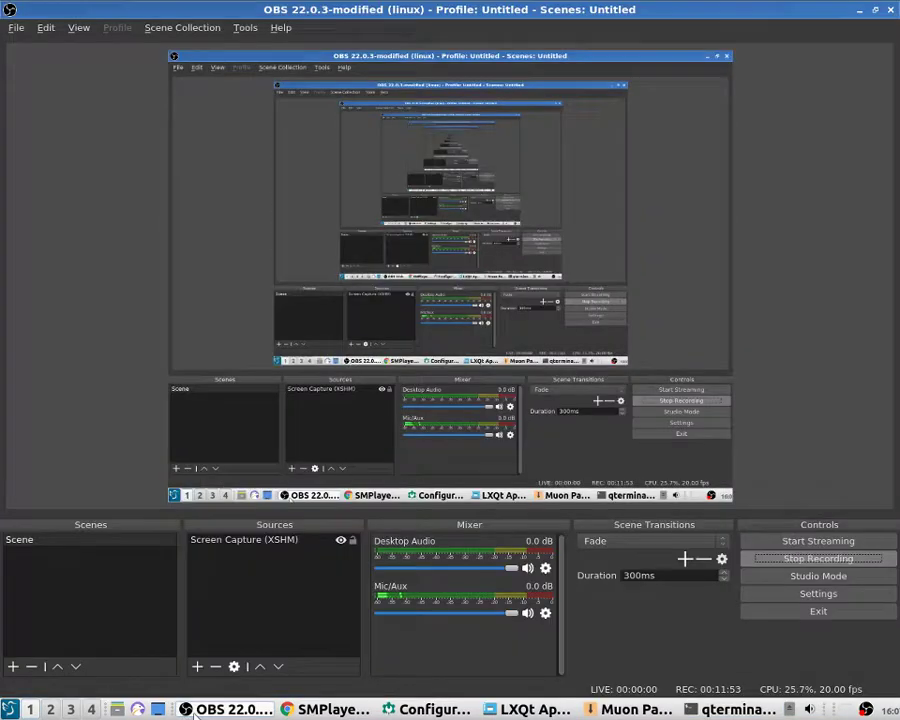
{"action": "left_click", "coordinate": [193, 709]}
Copy the command "sudo apt-get install smplayer smplayer-themes smplayer-skins" from the SMPlayer downloads page in the browser.
{"action": "left_click", "coordinate": [300, 709]}
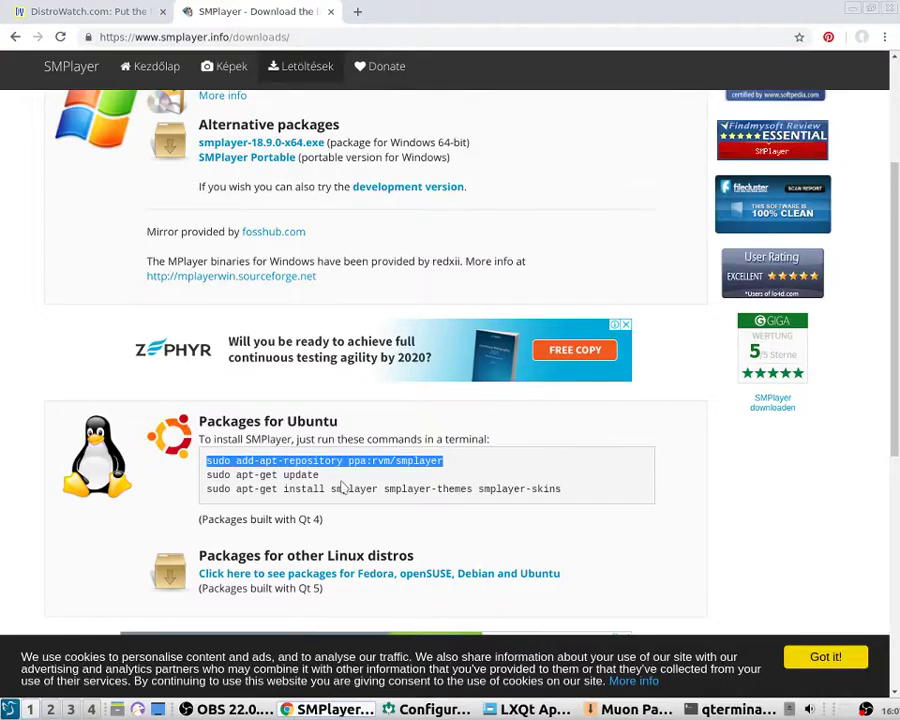
{"action": "left_click", "coordinate": [560, 489]}
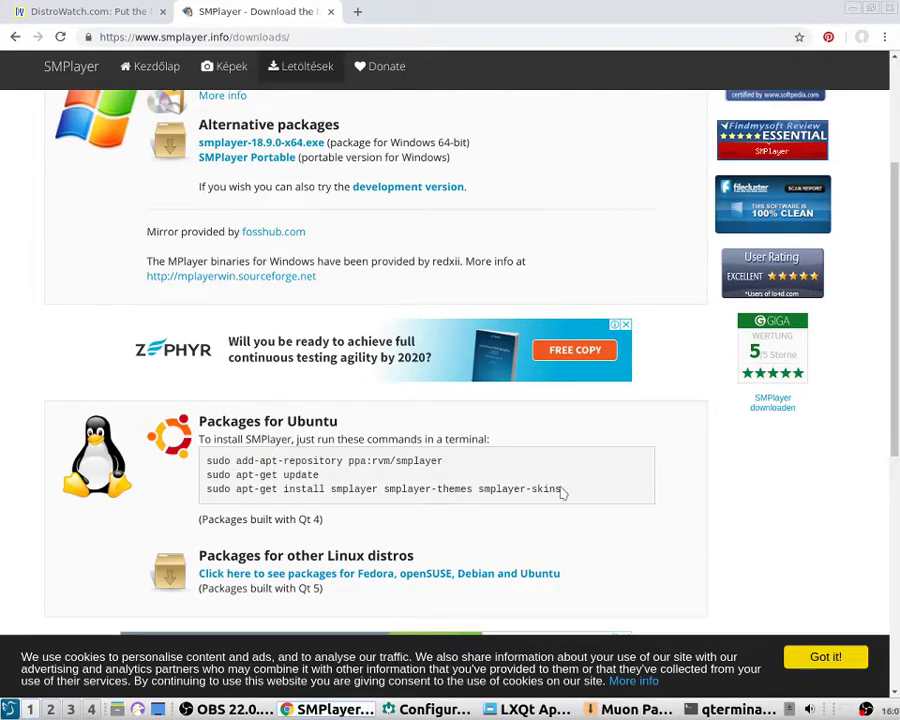
{"action": "triple_click", "coordinate": [215, 489]}
{"action": "right_click", "coordinate": [215, 489]}
{"action": "left_click", "coordinate": [247, 498]}
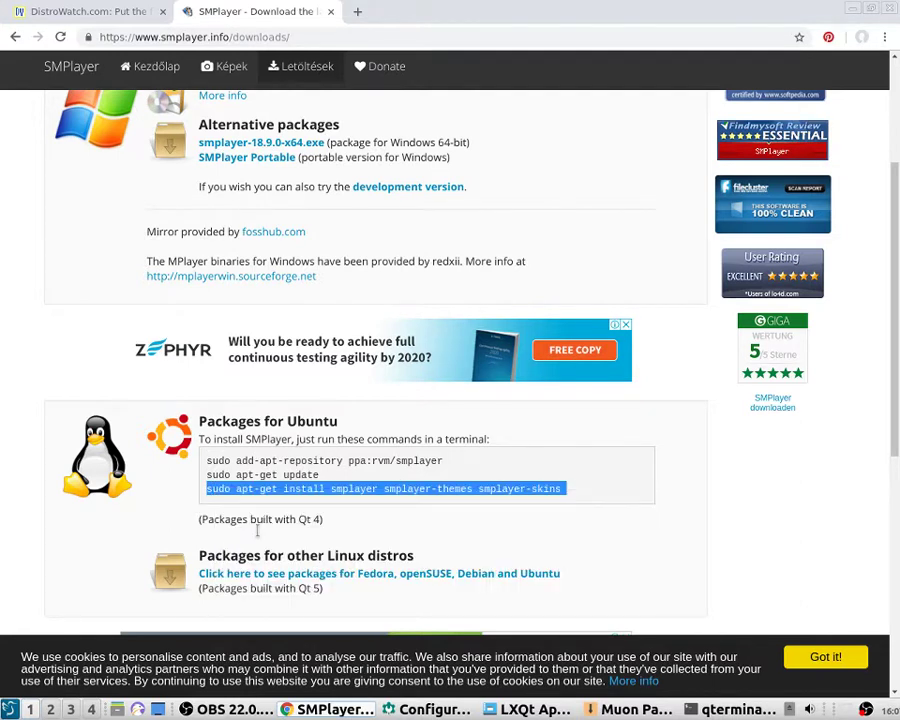
Try to install smplayer, smplayer-themes and smplayer-skins by running the copied command in the terminal.
{"action": "left_click", "coordinate": [625, 709]}
{"action": "left_click", "coordinate": [340, 710]}
{"action": "left_click", "coordinate": [728, 709]}
{"action": "right_click", "coordinate": [431, 411]}
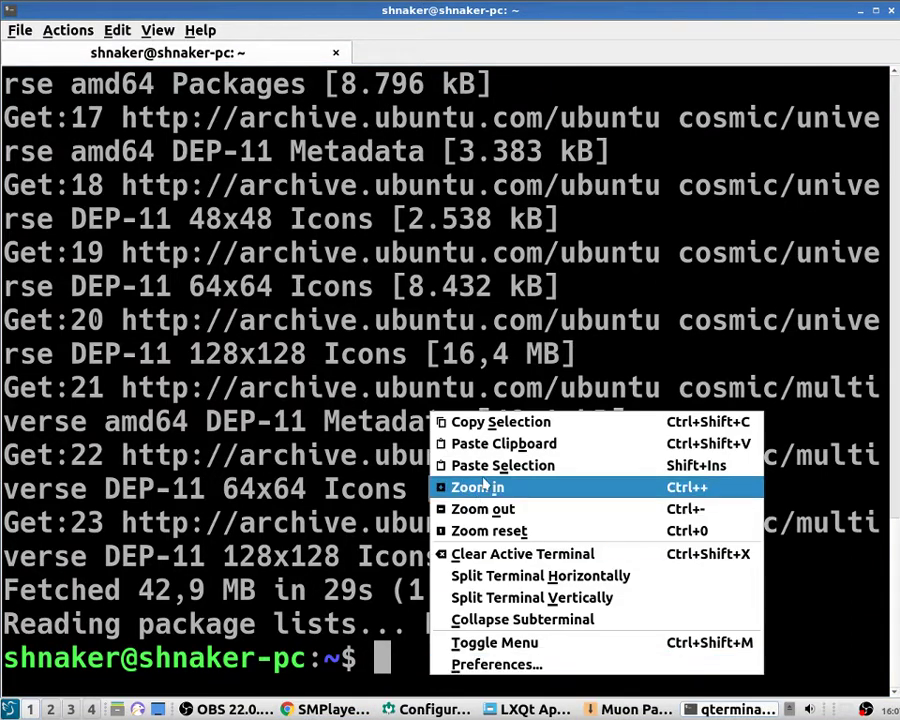
{"action": "left_click", "coordinate": [398, 656]}
{"action": "right_click", "coordinate": [397, 662]}
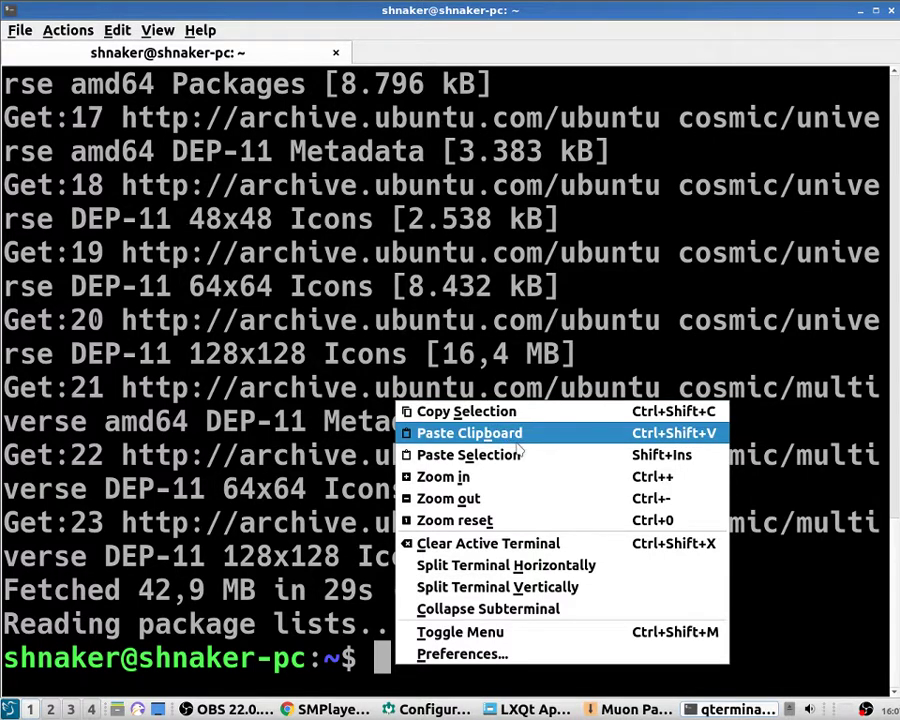
{"action": "left_click", "coordinate": [469, 435]}
{"action": "key", "text": "Return"}
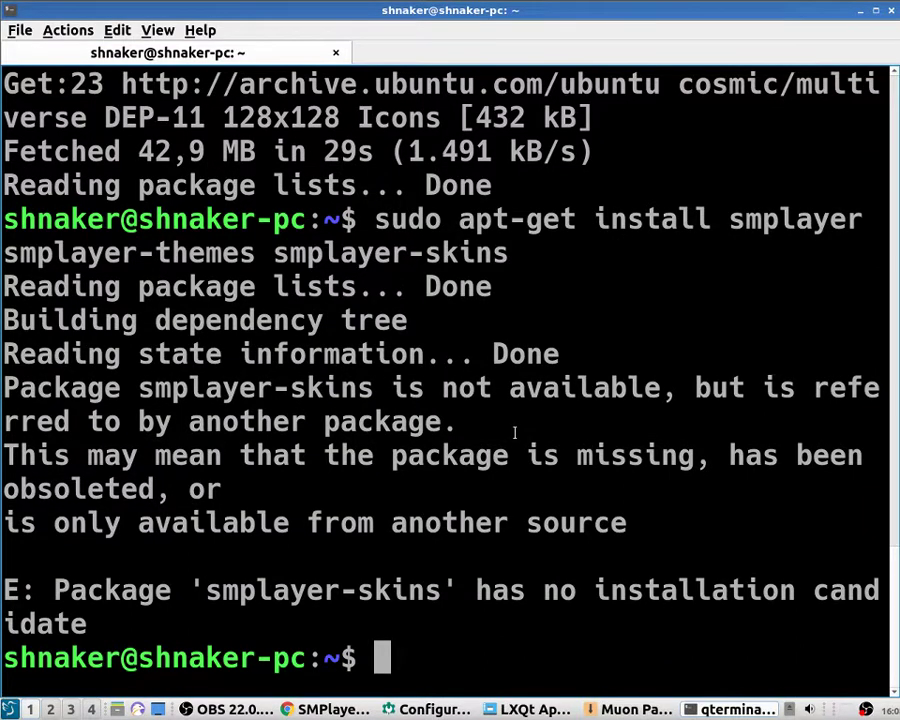
Paste the install command into the terminal again and remove smplayer-skins from its end.
{"action": "right_click", "coordinate": [412, 663]}
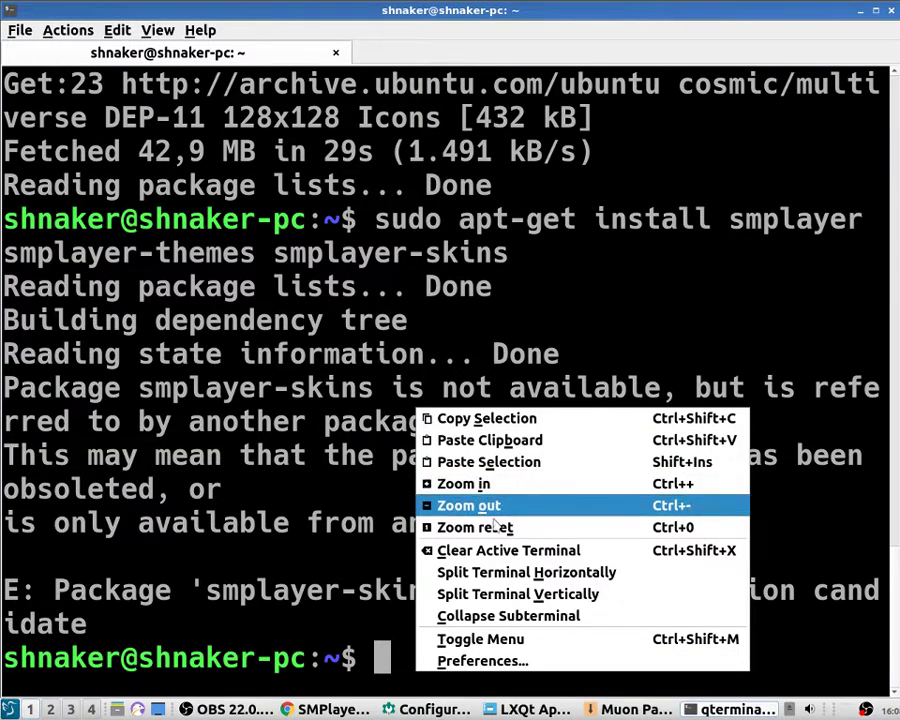
{"action": "left_click", "coordinate": [522, 440]}
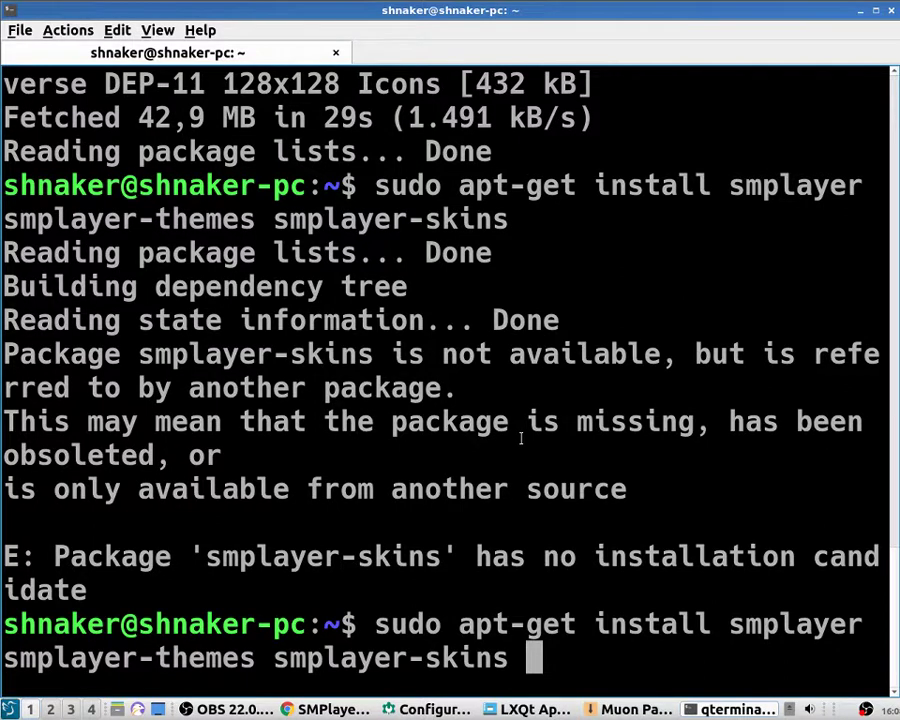
{"action": "key", "text": "BackSpace"}
{"action": "key", "text": "BackSpace"}
{"action": "key", "text": "BackSpace"}
{"action": "key", "text": "BackSpace"}
{"action": "key", "text": "BackSpace"}
{"action": "key", "text": "BackSpace"}
{"action": "key", "text": "BackSpace"}
{"action": "key", "text": "BackSpace"}
{"action": "key", "text": "BackSpace"}
{"action": "key", "text": "BackSpace"}
{"action": "key", "text": "BackSpace"}
{"action": "key", "text": "BackSpace"}
{"action": "key", "text": "BackSpace"}
{"action": "key", "text": "BackSpace"}
{"action": "key", "text": "BackSpace"}
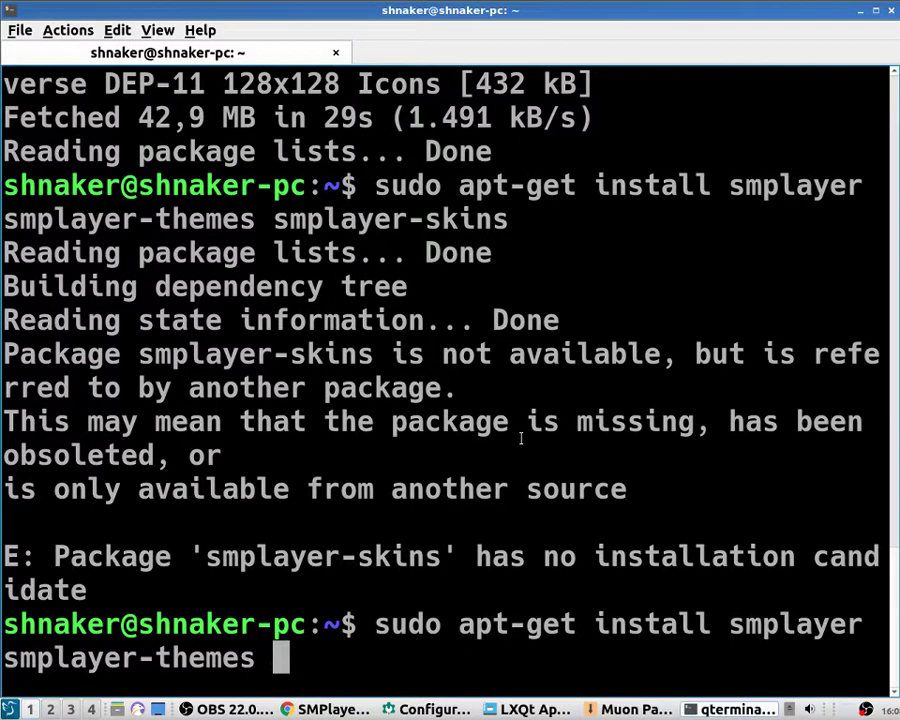
Run the install command for smplayer and smplayer-themes and agree to continue with y.
{"action": "key", "text": "Return"}
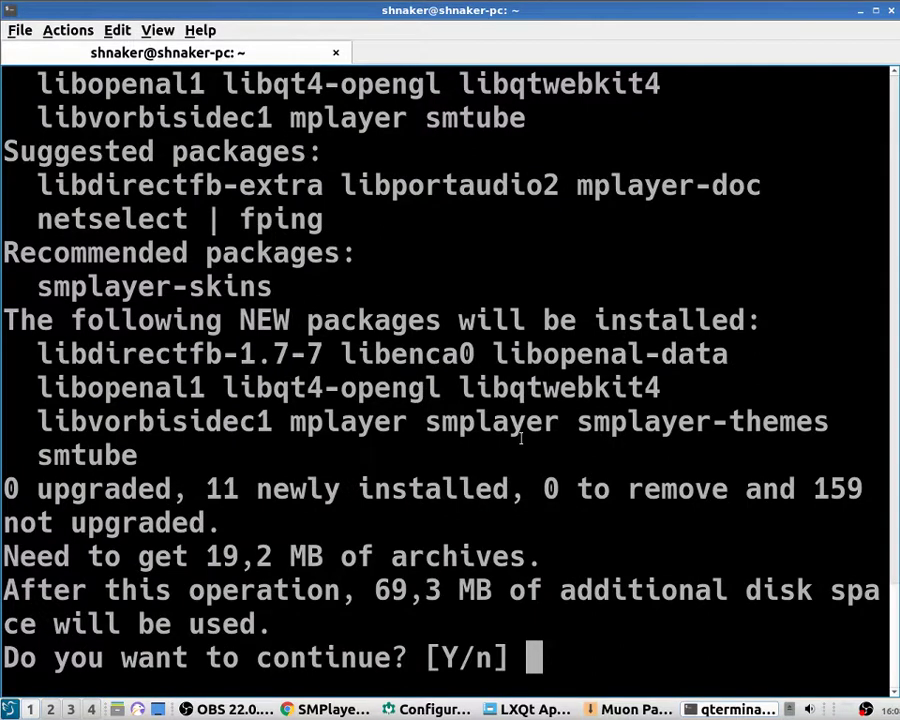
{"action": "type", "text": "y"}
{"action": "key", "text": "Return"}
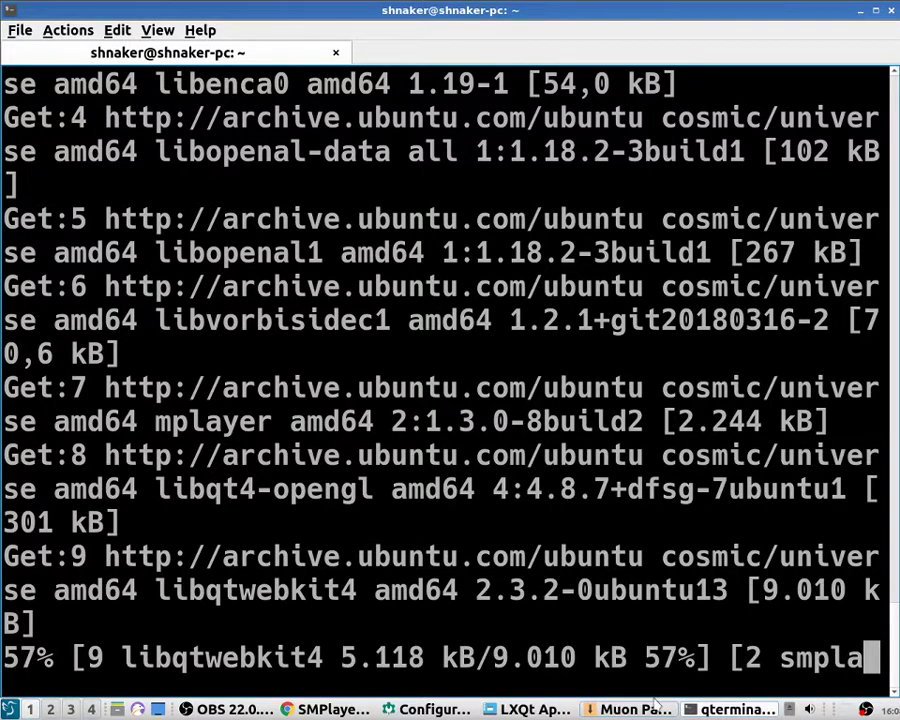
Switch to Muon Package Manager and close it.
{"action": "left_click", "coordinate": [638, 710]}
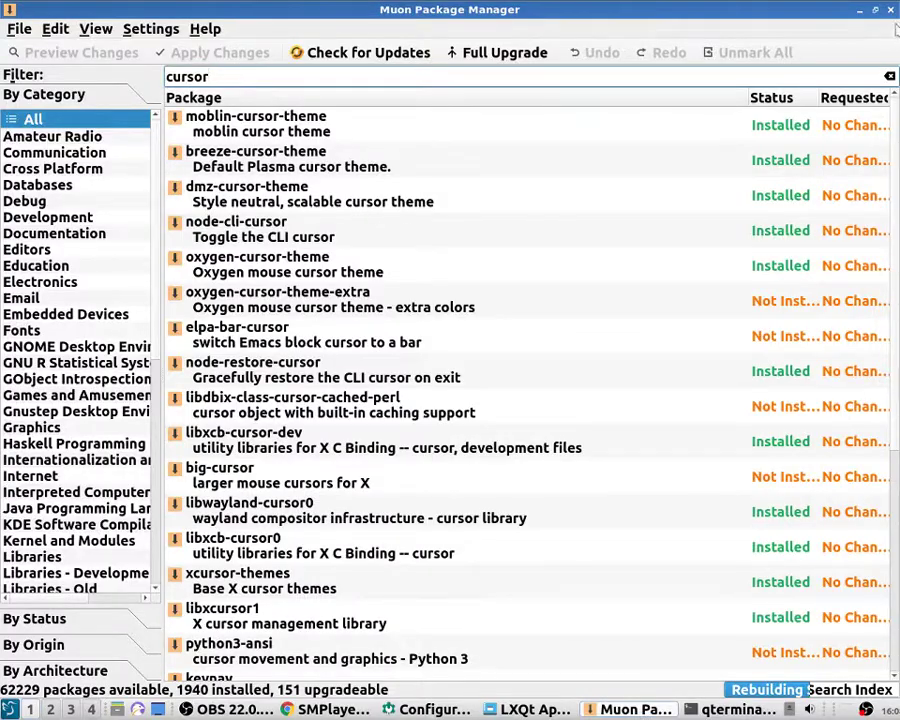
{"action": "left_click", "coordinate": [890, 9]}
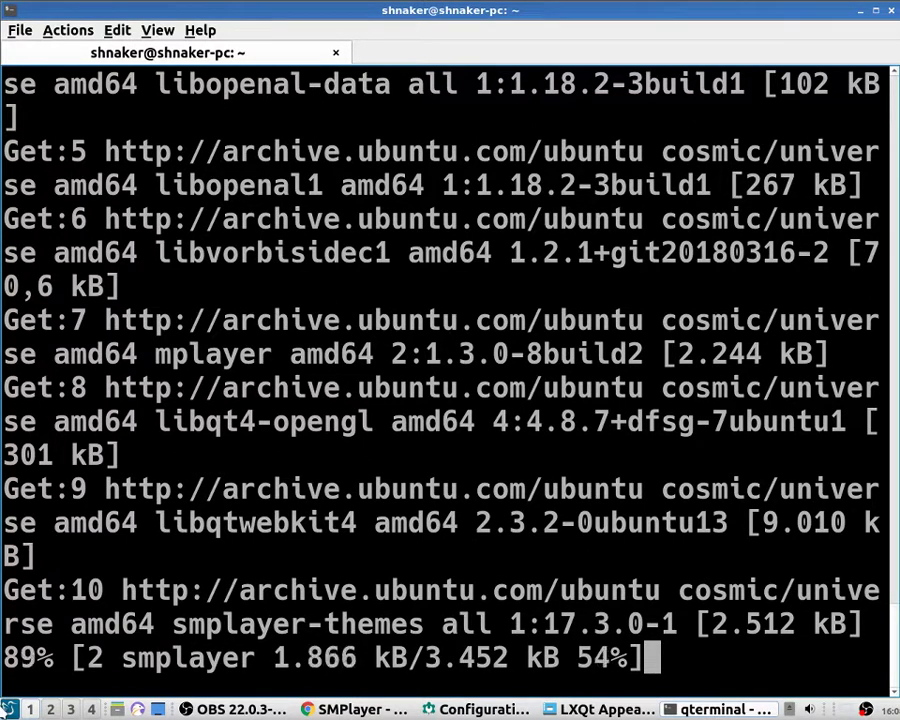
Look through the application categories, bring up the LXQt Appearance settings from Preferences, and close that window.
{"action": "left_click", "coordinate": [8, 707]}
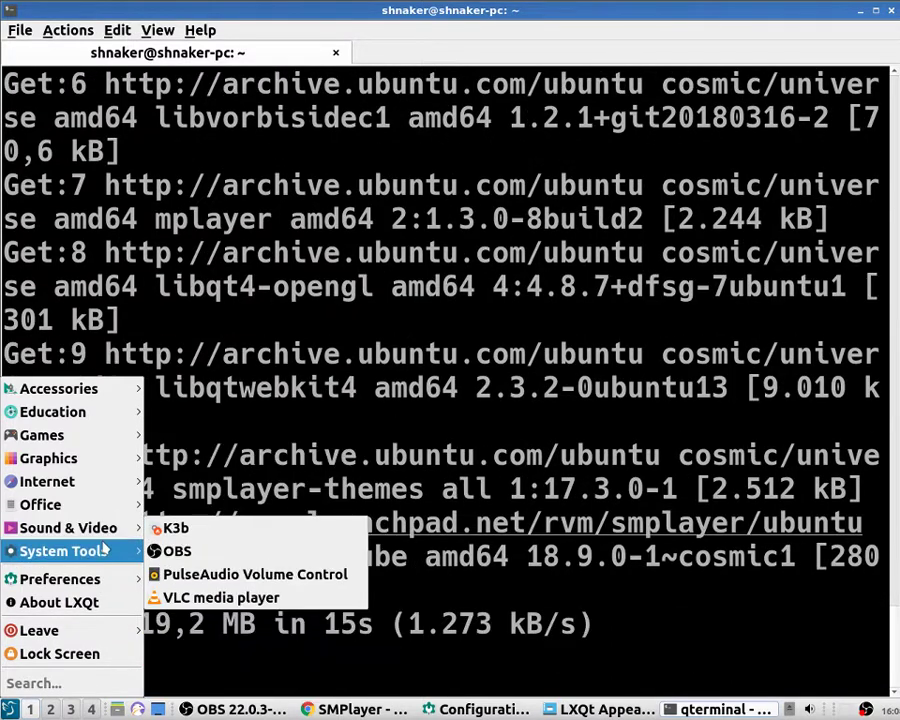
{"action": "mouse_move", "coordinate": [120, 550]}
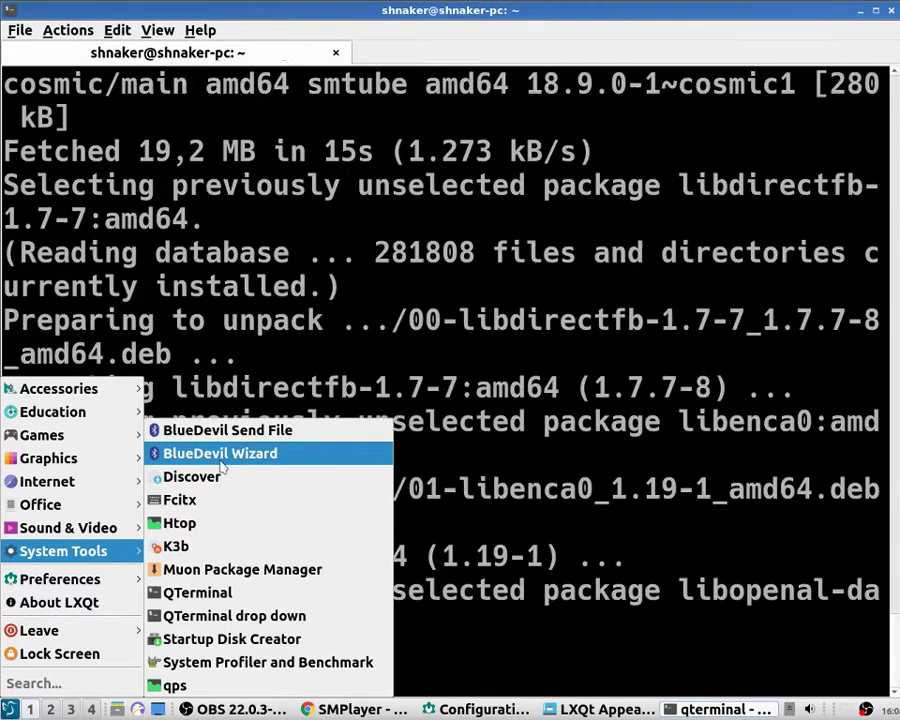
{"action": "mouse_move", "coordinate": [90, 515]}
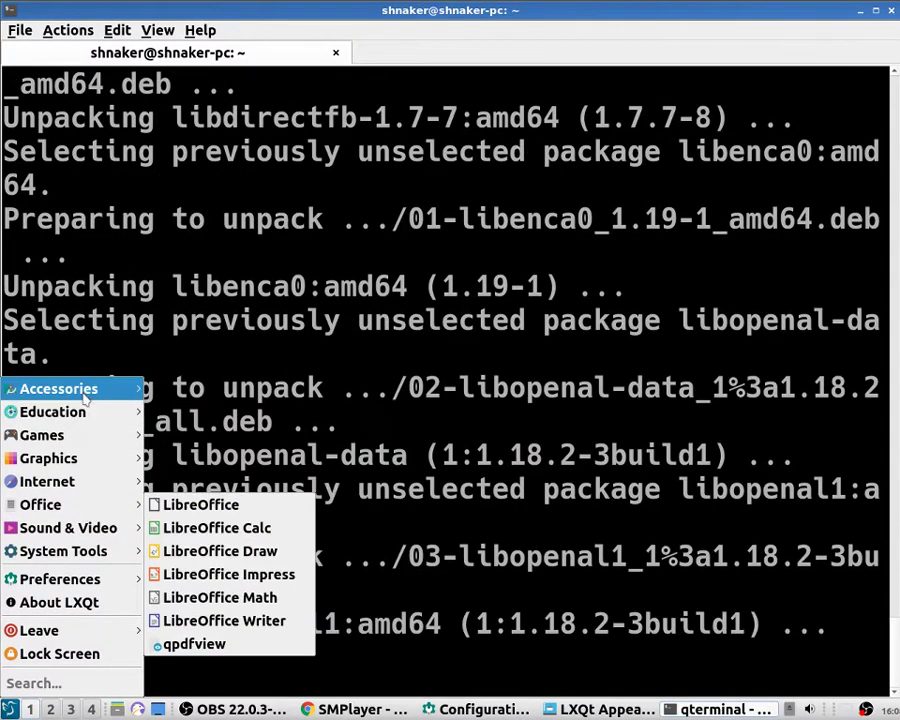
{"action": "mouse_move", "coordinate": [90, 392]}
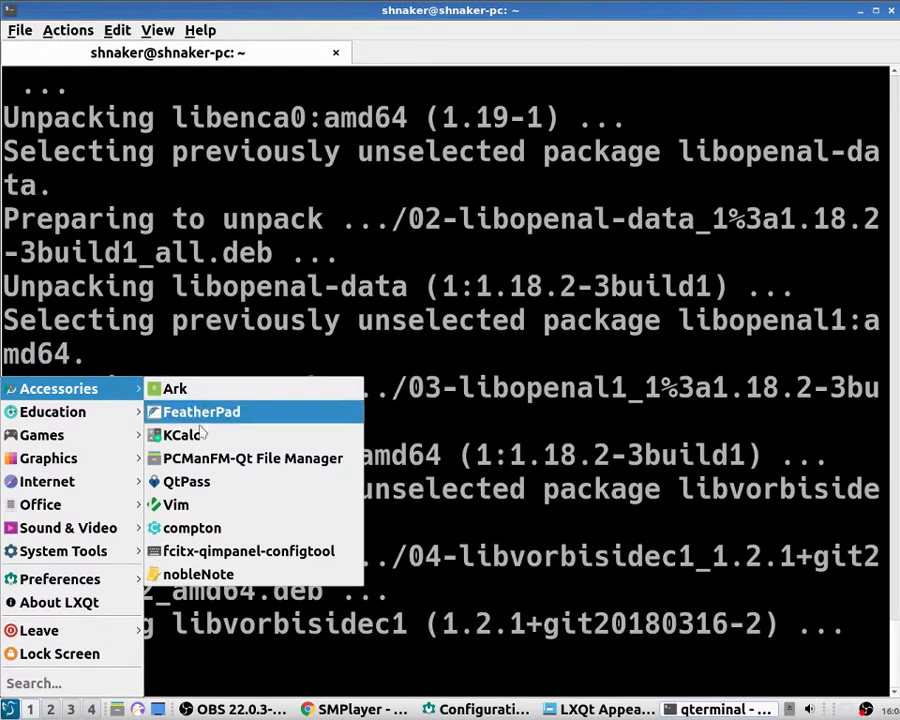
{"action": "mouse_move", "coordinate": [102, 590]}
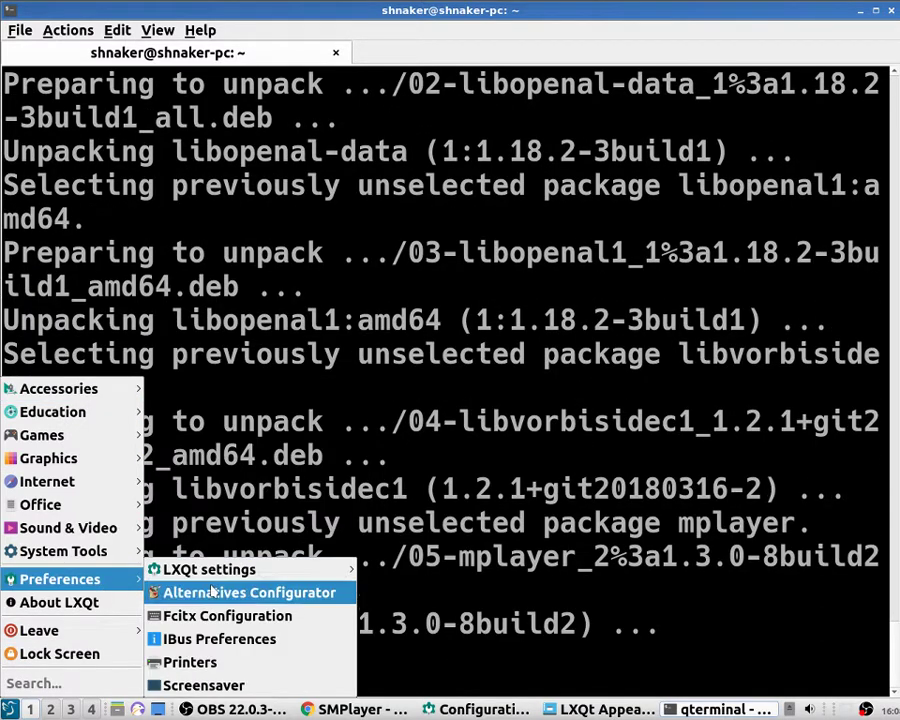
{"action": "mouse_move", "coordinate": [258, 577]}
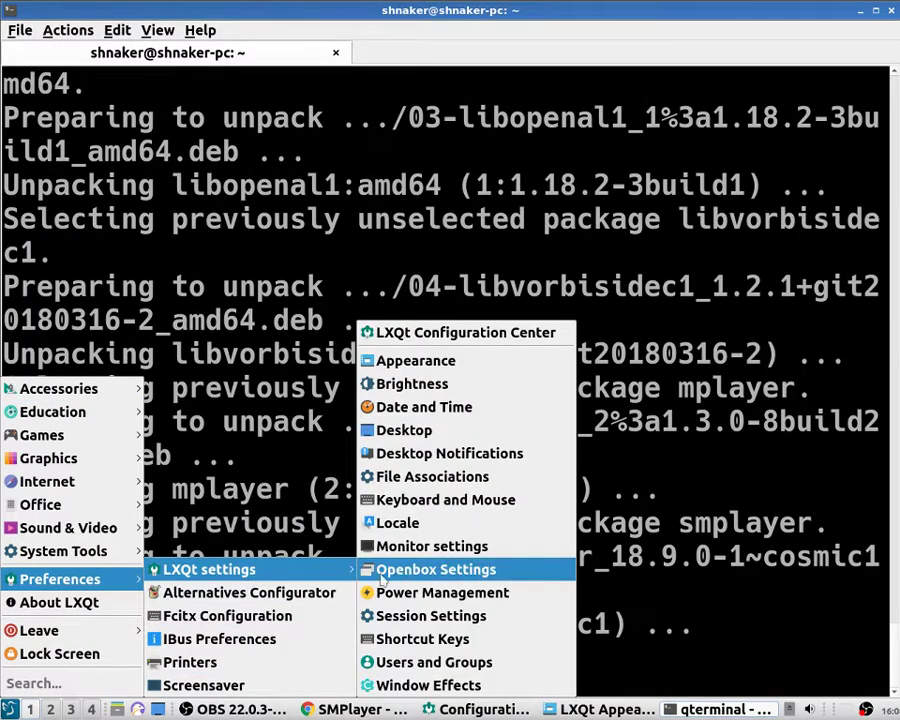
{"action": "left_click", "coordinate": [471, 363]}
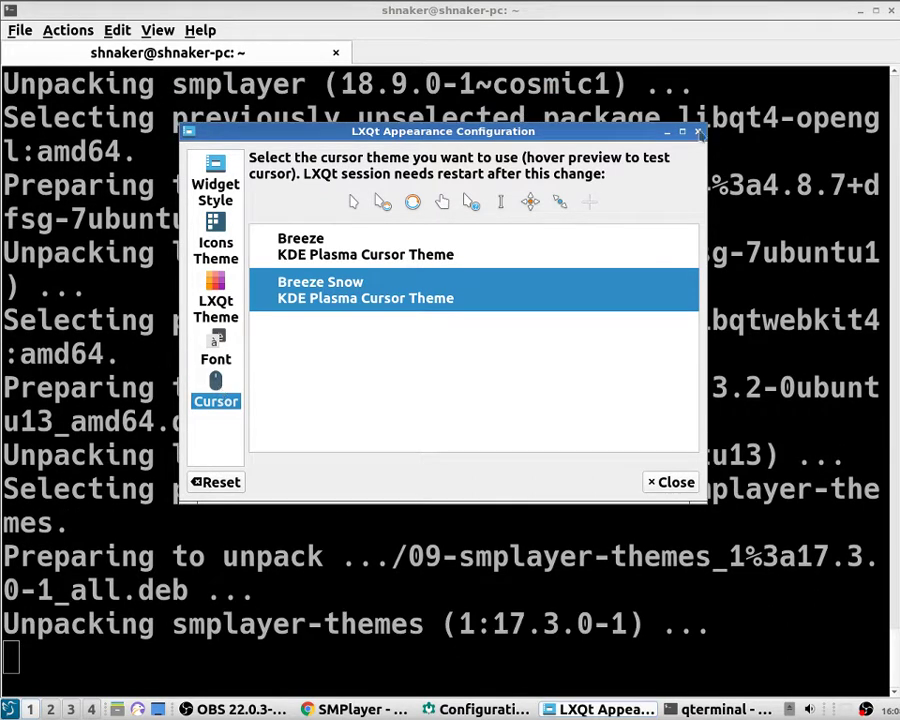
{"action": "left_click", "coordinate": [698, 132]}
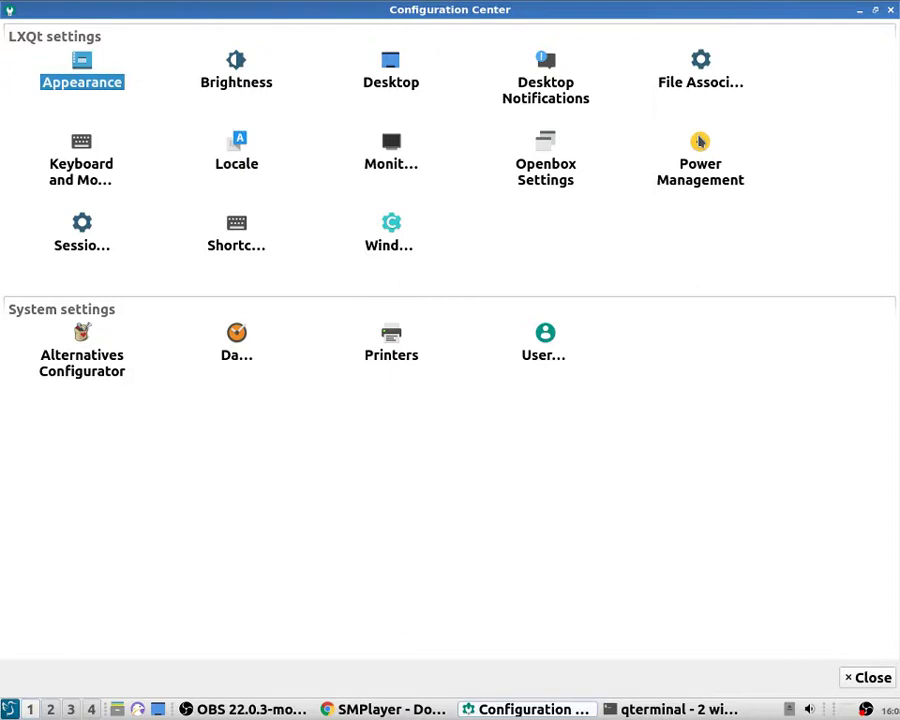
Reopen the Appearance settings from the Configuration Center, close the center, and show the available cursor themes.
{"action": "double_click", "coordinate": [84, 83]}
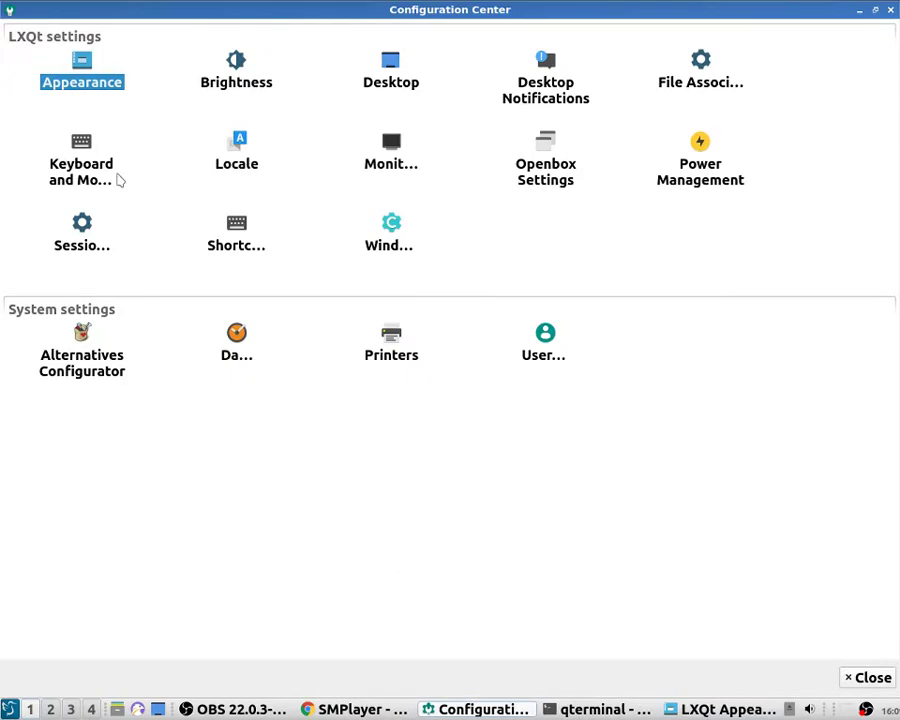
{"action": "left_click", "coordinate": [890, 9]}
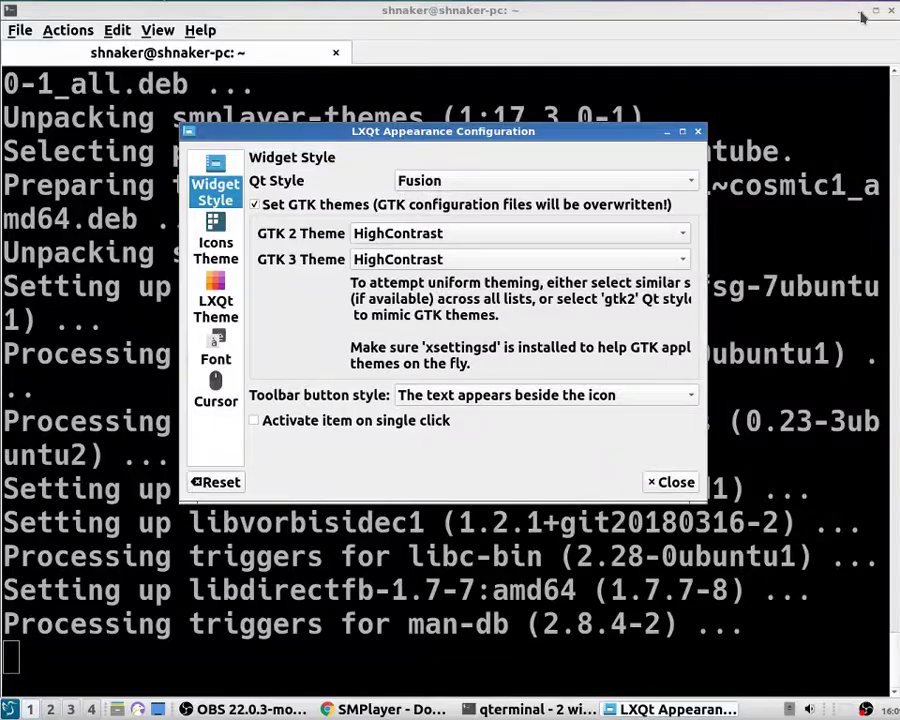
{"action": "left_click", "coordinate": [215, 400]}
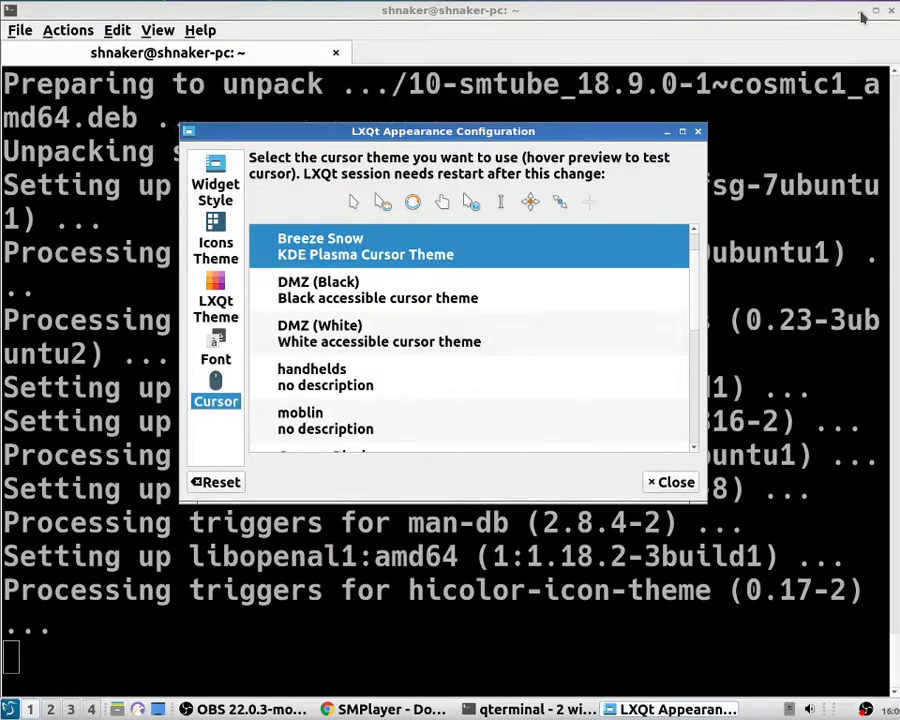
{"action": "scroll", "coordinate": [470, 340], "scroll_direction": "down", "scroll_amount": 5}
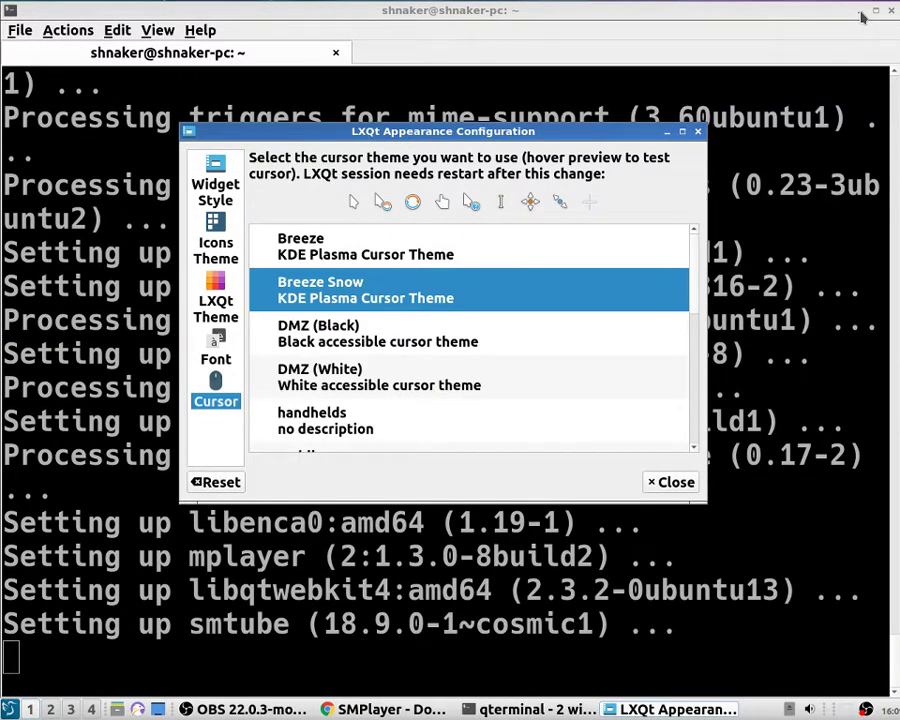
Try out the DMZ (Black), DMZ (White), whiteglass, redglass, Oxygen Zion and Oxygen Yellow cursor themes.
{"action": "left_click", "coordinate": [318, 338]}
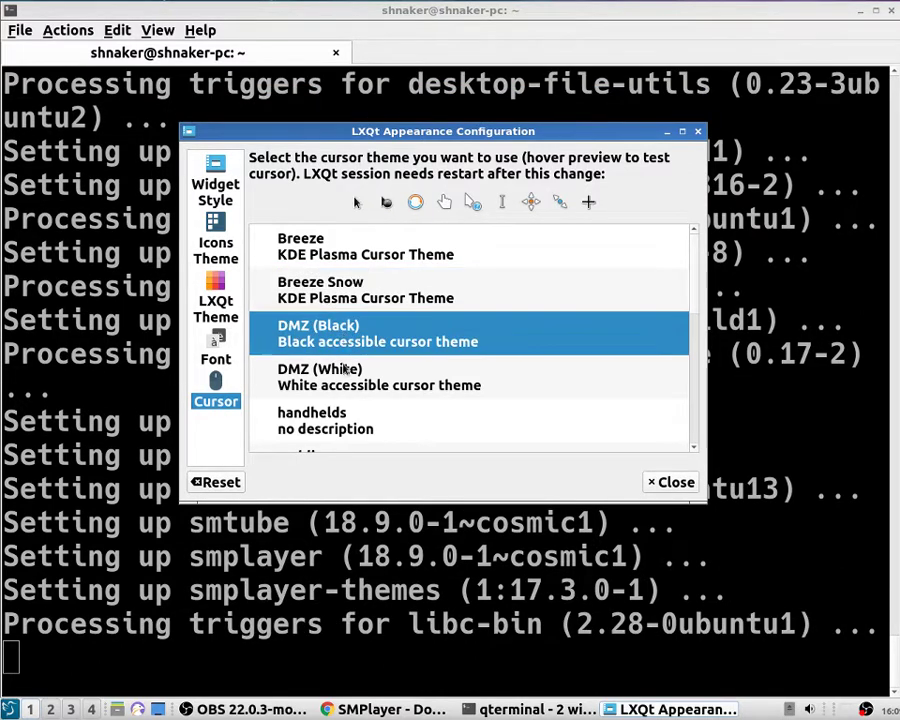
{"action": "left_click", "coordinate": [340, 388]}
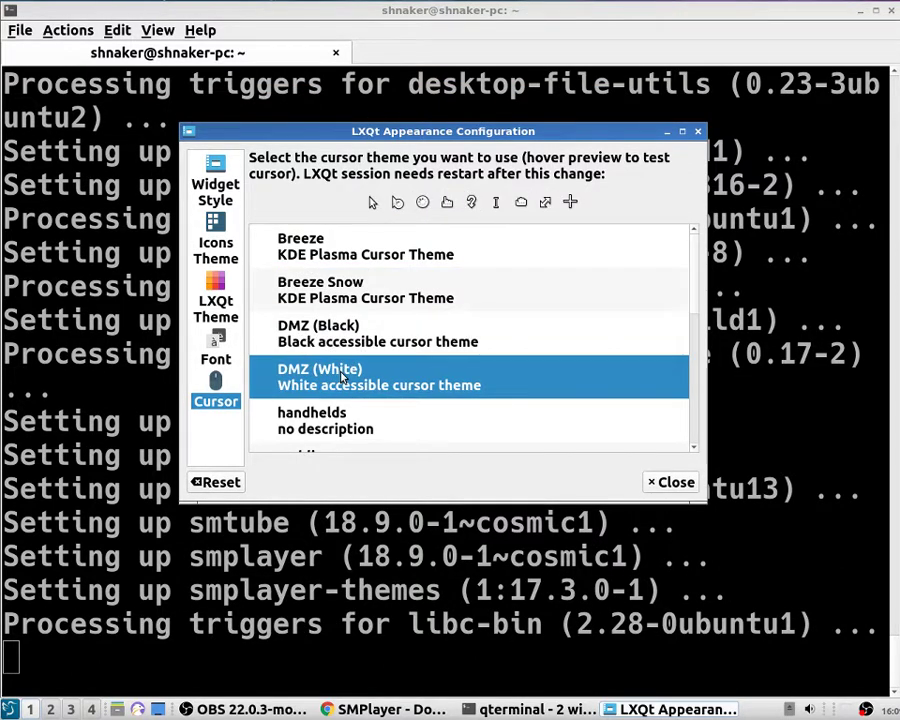
{"action": "scroll", "coordinate": [340, 410], "scroll_direction": "down", "scroll_amount": 5}
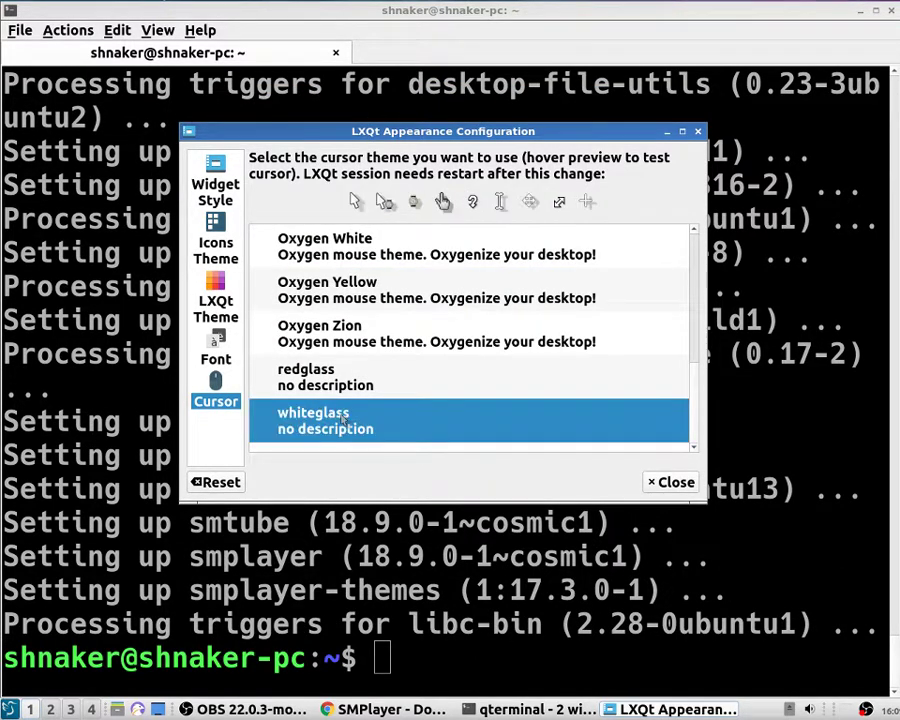
{"action": "left_click", "coordinate": [350, 333]}
{"action": "left_click", "coordinate": [353, 378]}
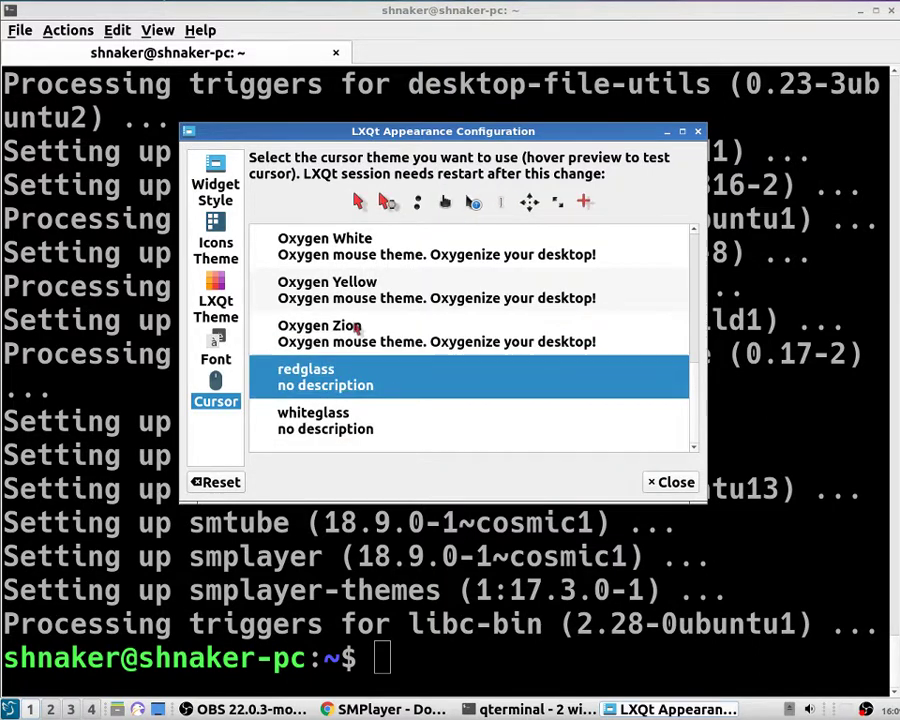
{"action": "left_click", "coordinate": [357, 328]}
{"action": "left_click", "coordinate": [362, 288]}
Try out the Oxygen White, Oxygen Blue, Oxygen Black, moblin, DMZ (White) and handhelds cursor themes.
{"action": "scroll", "coordinate": [362, 290], "scroll_direction": "up", "scroll_amount": 1}
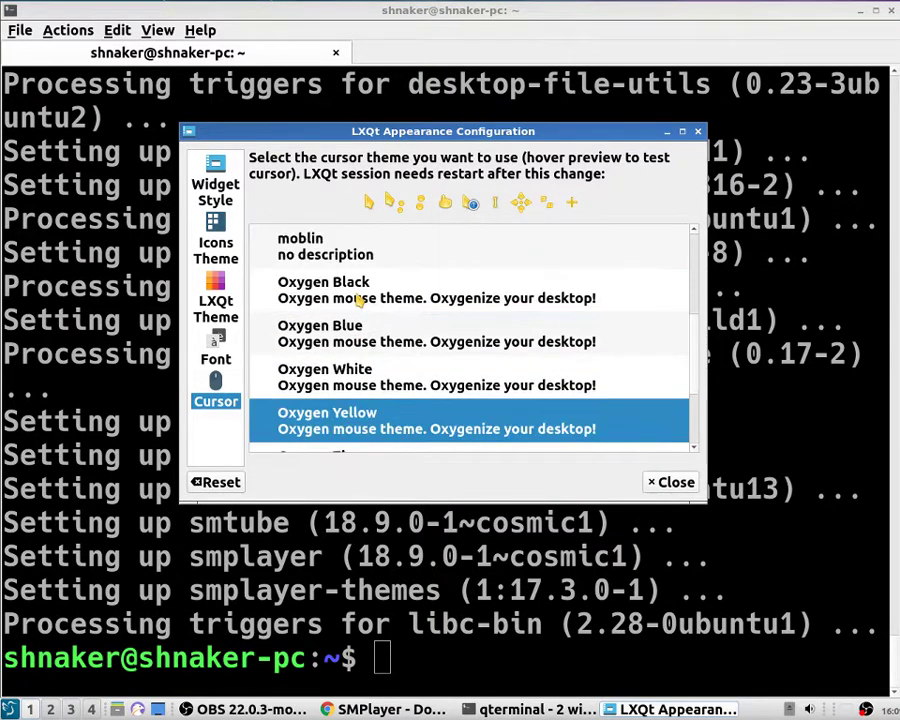
{"action": "left_click", "coordinate": [360, 370]}
{"action": "left_click", "coordinate": [353, 328]}
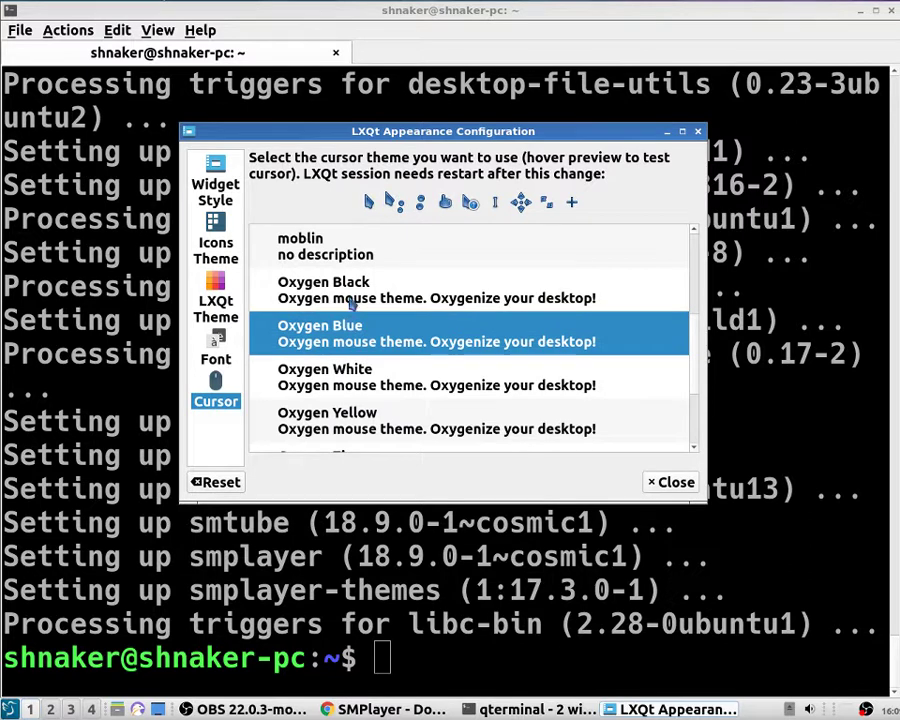
{"action": "left_click", "coordinate": [350, 296]}
{"action": "left_click", "coordinate": [345, 254]}
{"action": "scroll", "coordinate": [343, 290], "scroll_direction": "up", "scroll_amount": 2}
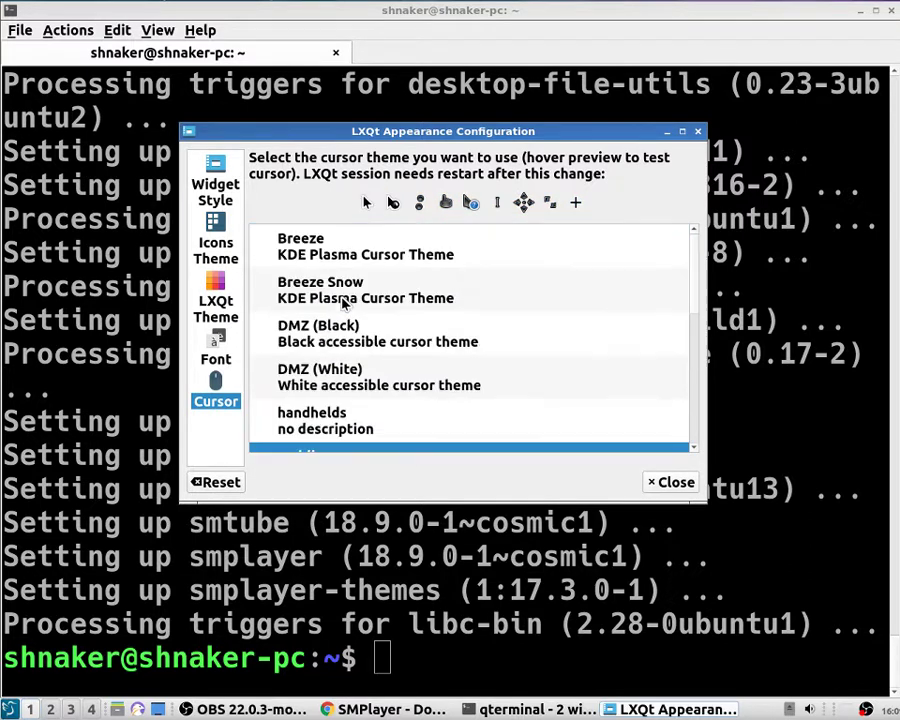
{"action": "left_click", "coordinate": [338, 368]}
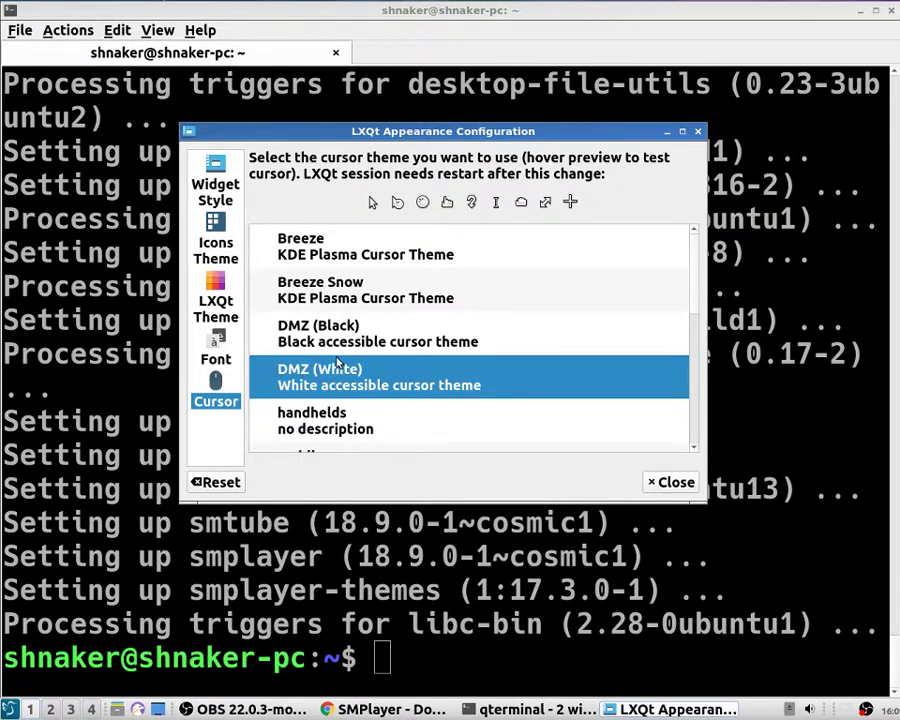
{"action": "left_click", "coordinate": [330, 418]}
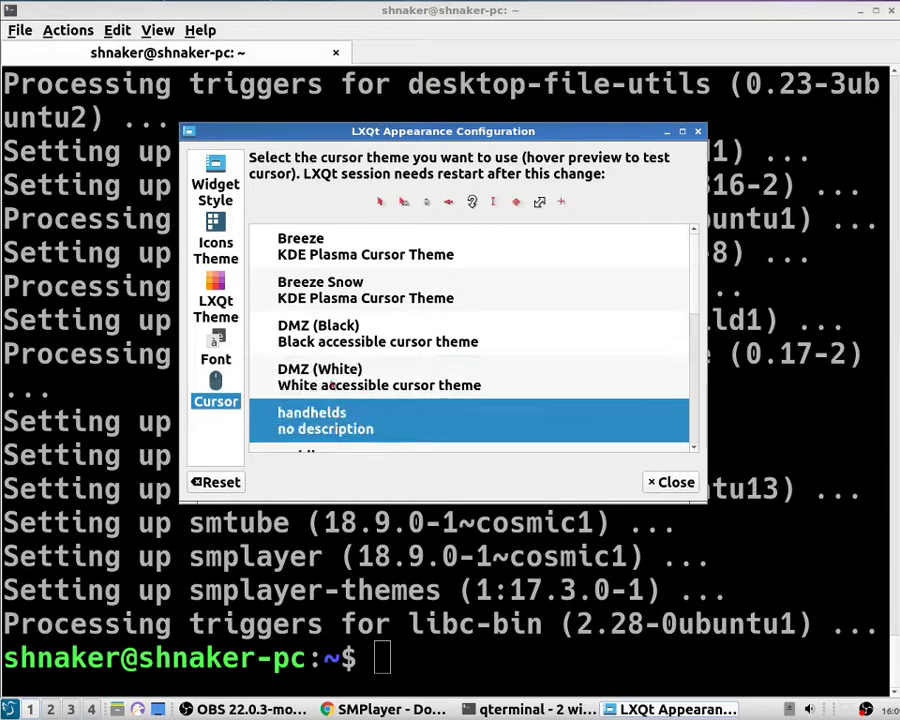
Set Oxygen Yellow as the cursor theme after trying Oxygen Zion, and close the Appearance settings.
{"action": "scroll", "coordinate": [330, 343], "scroll_direction": "down", "scroll_amount": 4}
{"action": "left_click", "coordinate": [330, 343]}
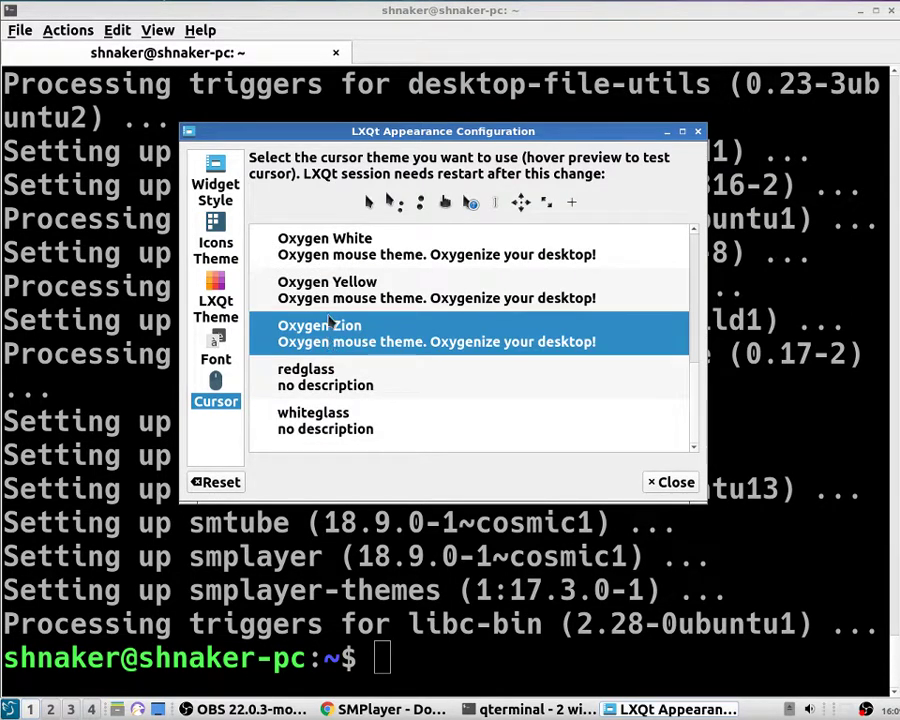
{"action": "left_click", "coordinate": [333, 295]}
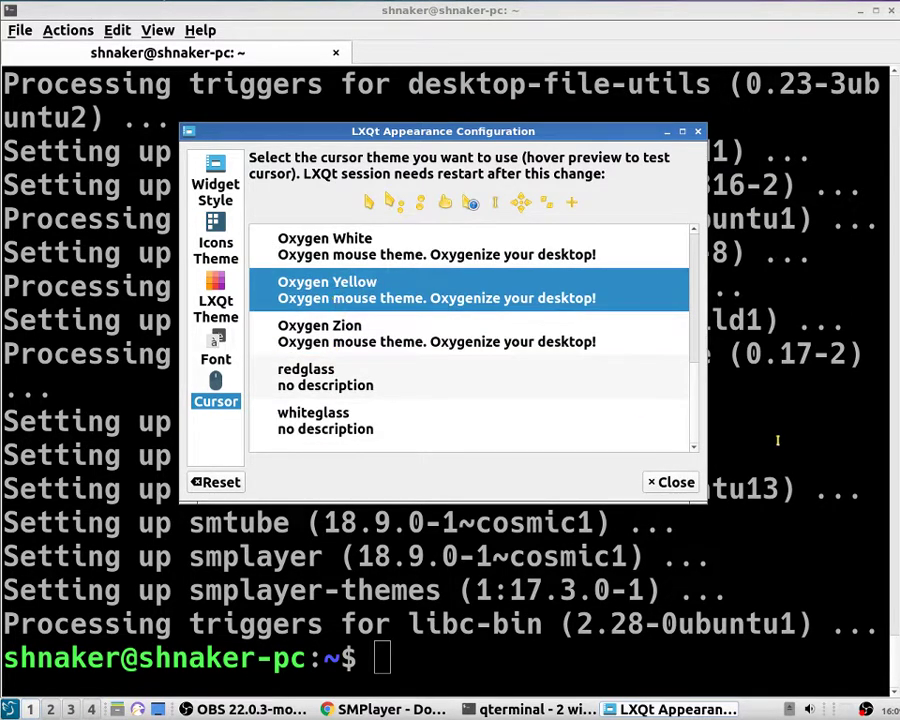
{"action": "left_click", "coordinate": [674, 484]}
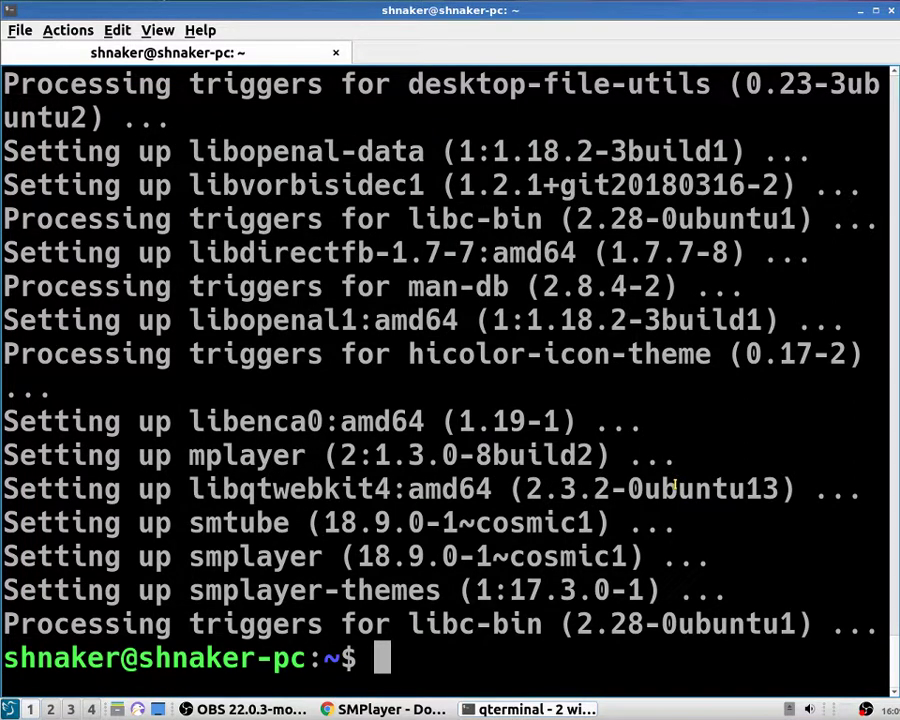
Browse the application menu categories from Education to System Tools using keyboard navigation, and dismiss the menu.
{"action": "key", "text": "super"}
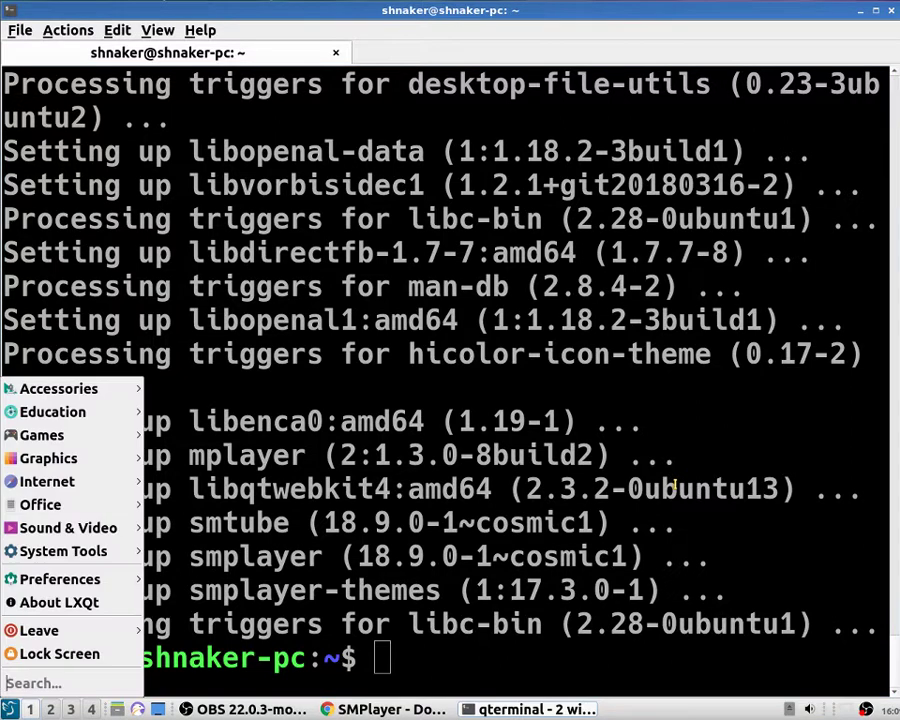
{"action": "key", "text": "Up"}
{"action": "key", "text": "Up"}
{"action": "key", "text": "Up"}
{"action": "key", "text": "Up"}
{"action": "key", "text": "Up"}
{"action": "key", "text": "Up"}
{"action": "key", "text": "Up"}
{"action": "key", "text": "Up"}
{"action": "key", "text": "Up"}
{"action": "key", "text": "Up"}
{"action": "key", "text": "Up"}
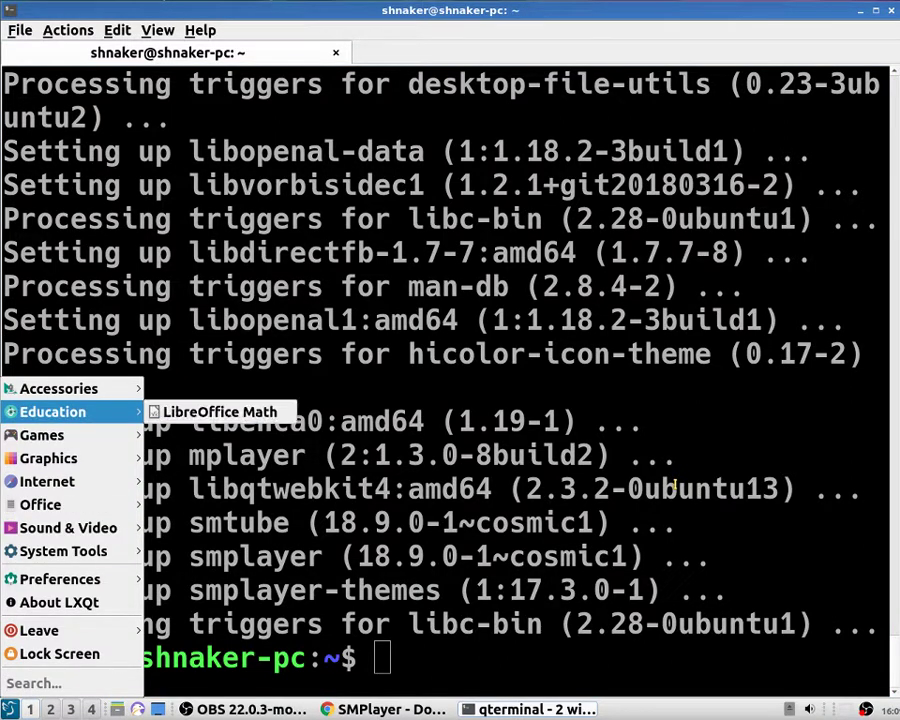
{"action": "key", "text": "Down"}
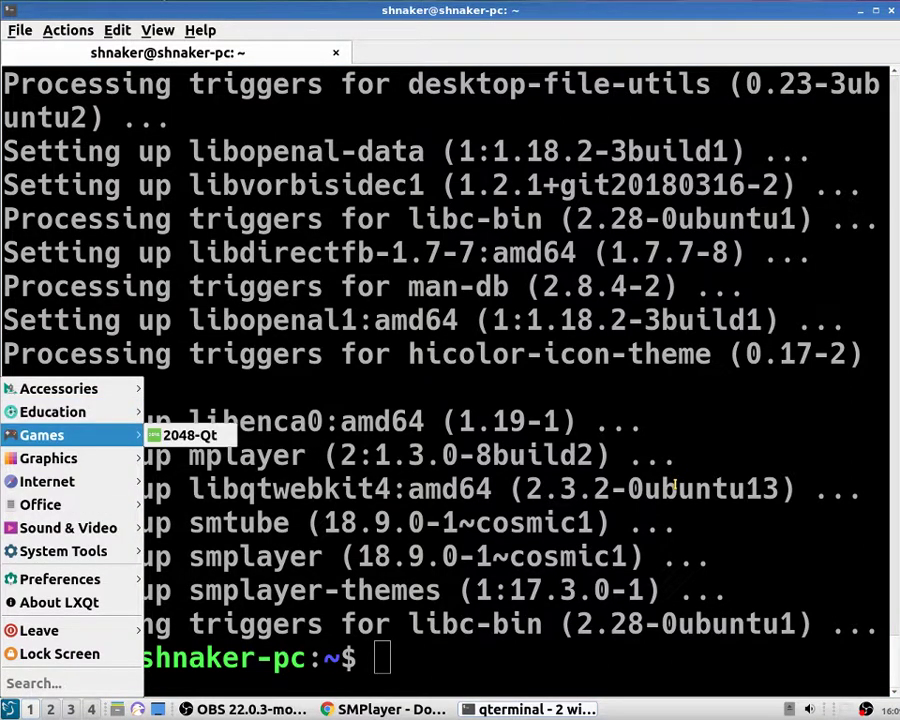
{"action": "key", "text": "Down"}
{"action": "key", "text": "Down"}
{"action": "key", "text": "Down"}
{"action": "key", "text": "Down"}
{"action": "key", "text": "Down"}
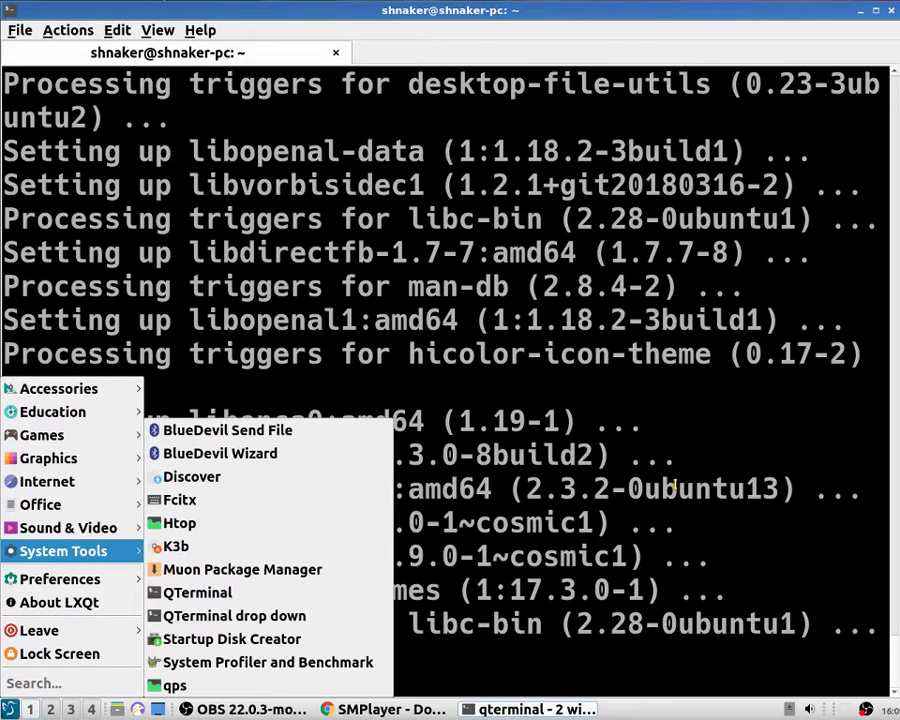
{"action": "key", "text": "Escape"}
{"action": "key", "text": "Escape"}
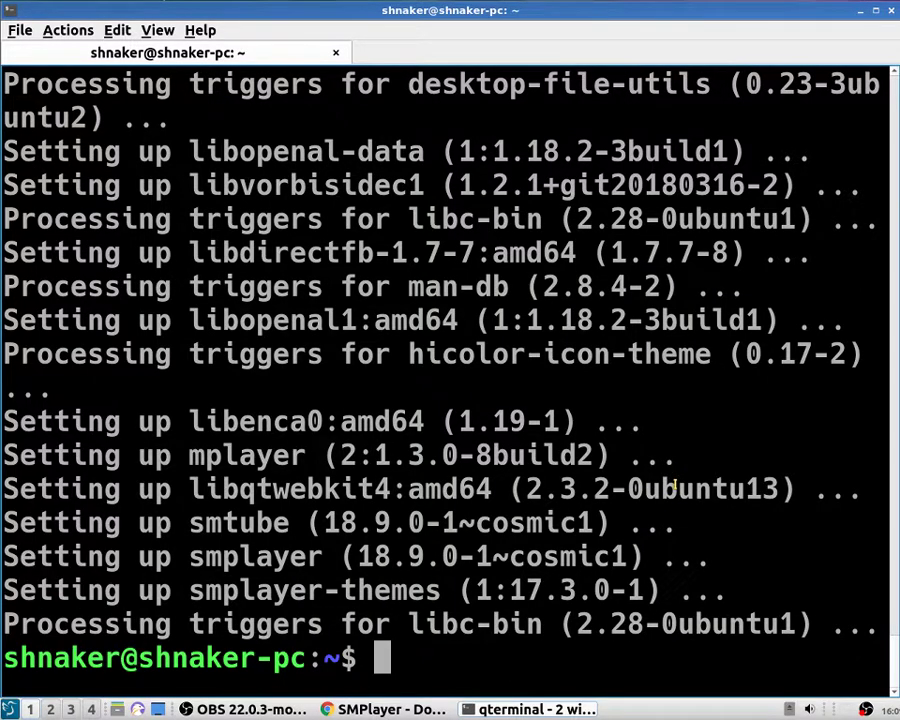
Try to run the command snap pdf chain in the terminal.
{"action": "type", "text": "snap"}
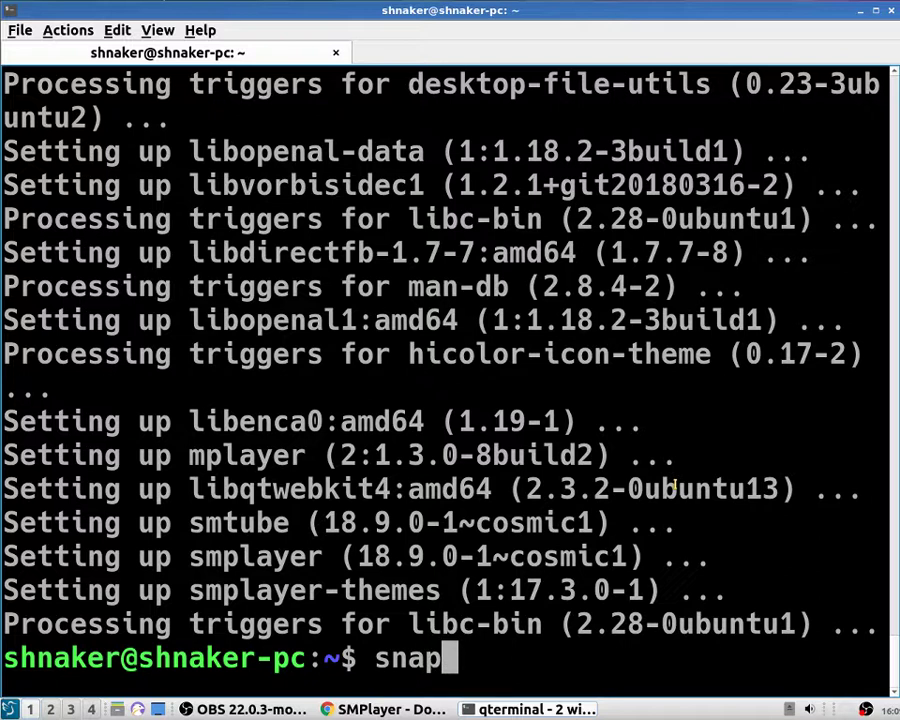
{"action": "type", "text": " pd"}
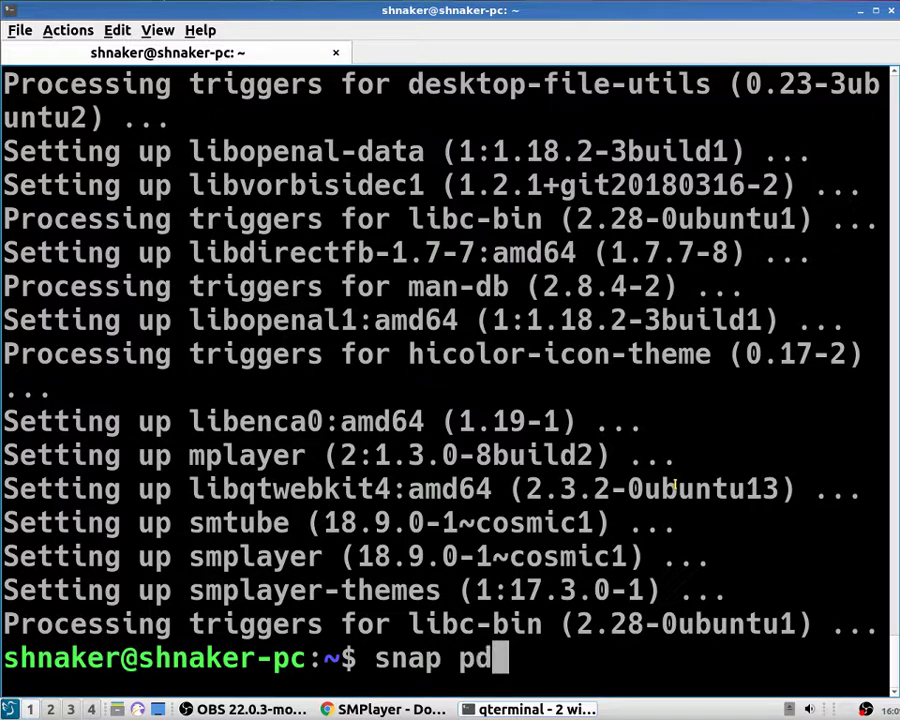
{"action": "type", "text": "f ch"}
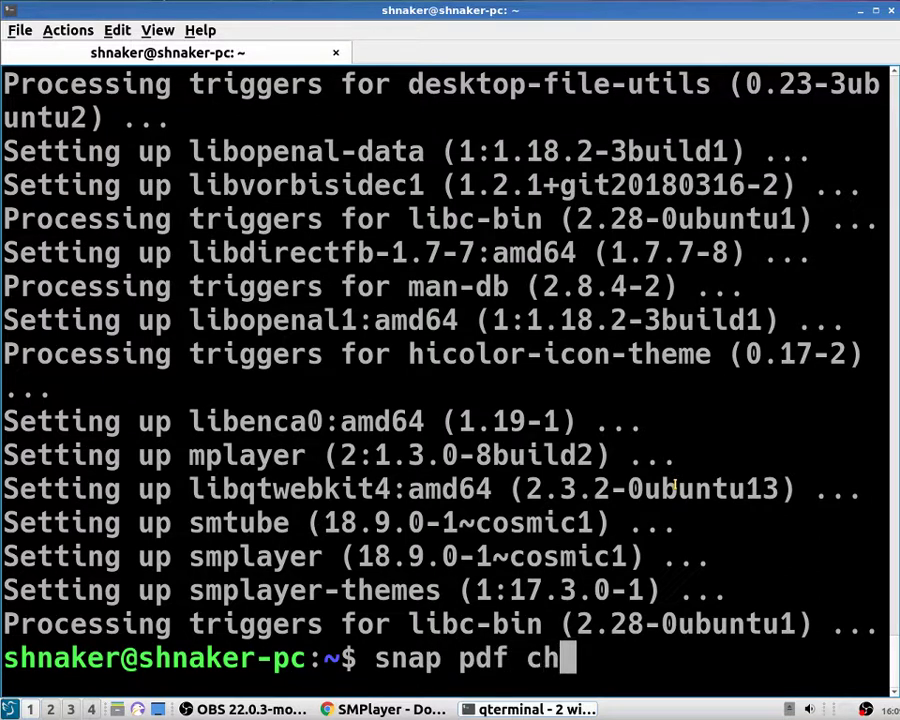
{"action": "type", "text": "ain"}
{"action": "key", "text": "Return"}
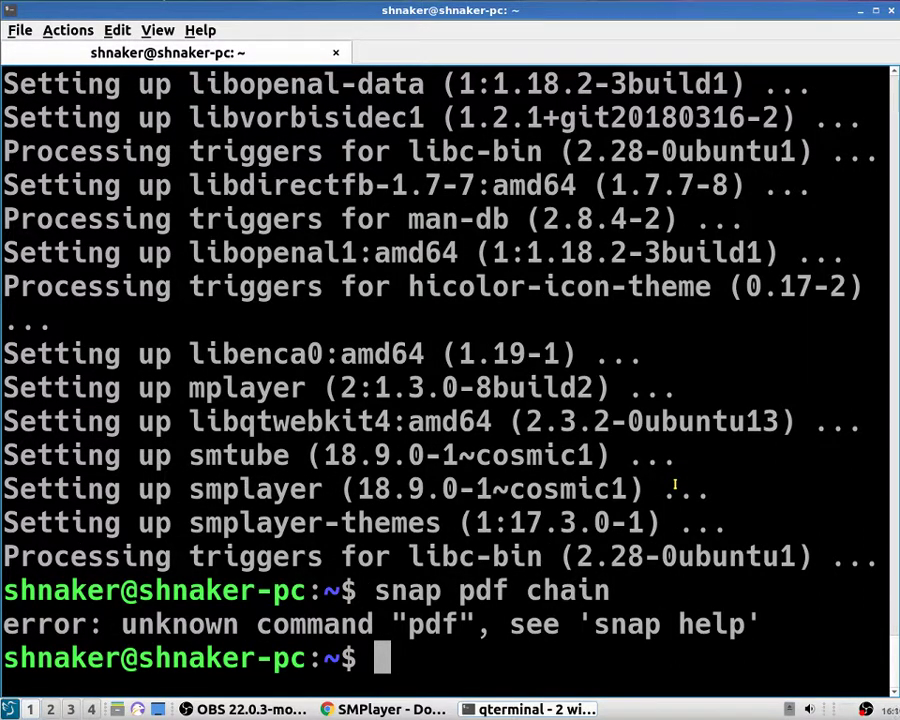
Select the snap pdf chain command in the terminal output, leaving its context options unused.
{"action": "left_click_drag", "start_coordinate": [610, 591], "coordinate": [376, 591]}
{"action": "right_click", "coordinate": [398, 597]}
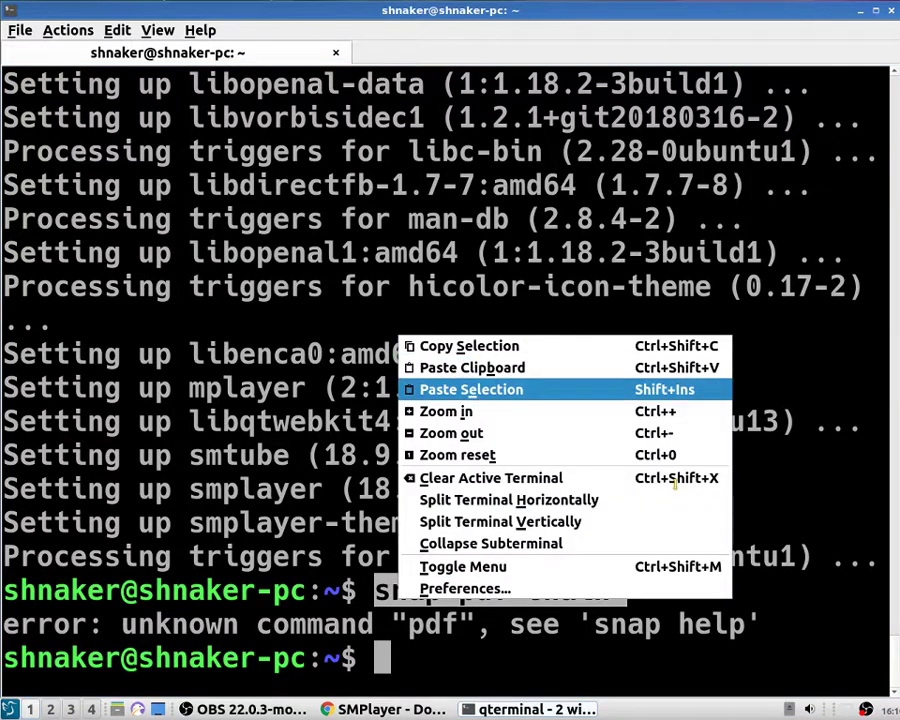
{"action": "key", "text": "Escape"}
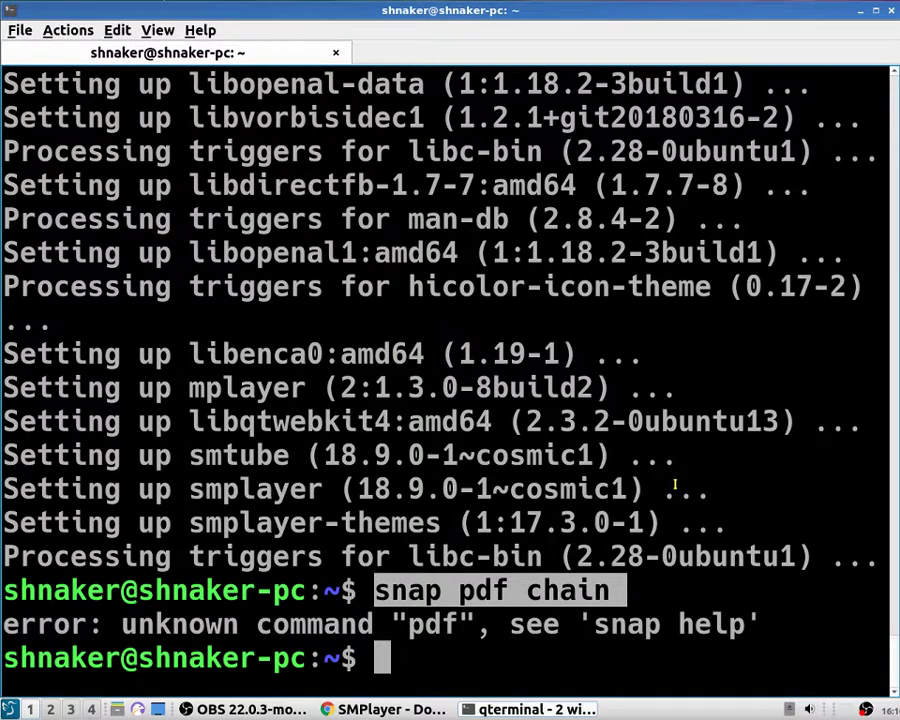
Try to install the pdf-chain snap in the terminal with sudo snap install pdf-chain.
{"action": "type", "text": "sudo"}
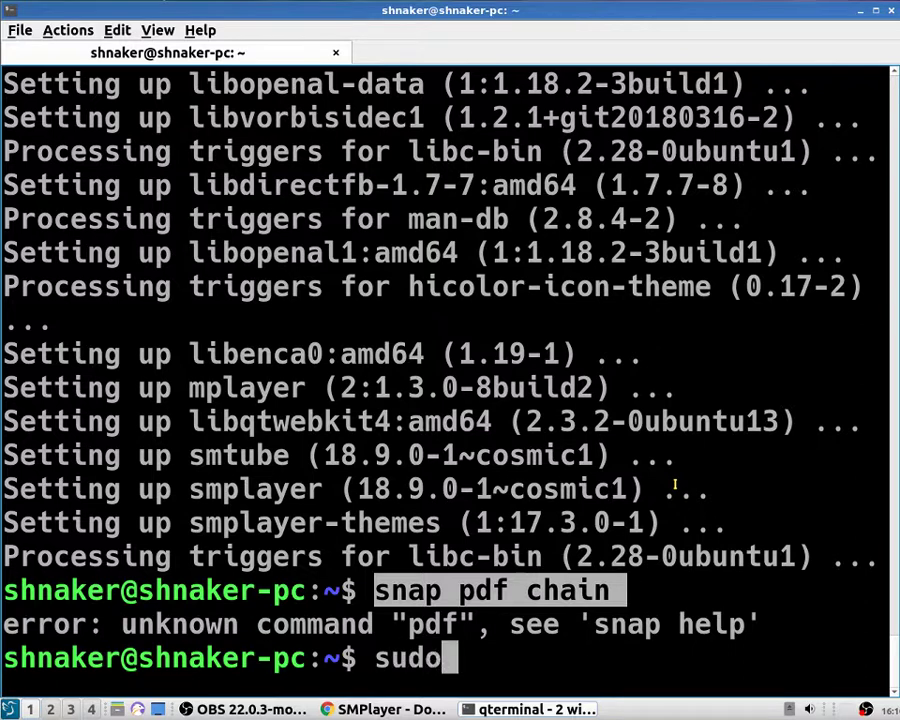
{"action": "type", "text": " sna"}
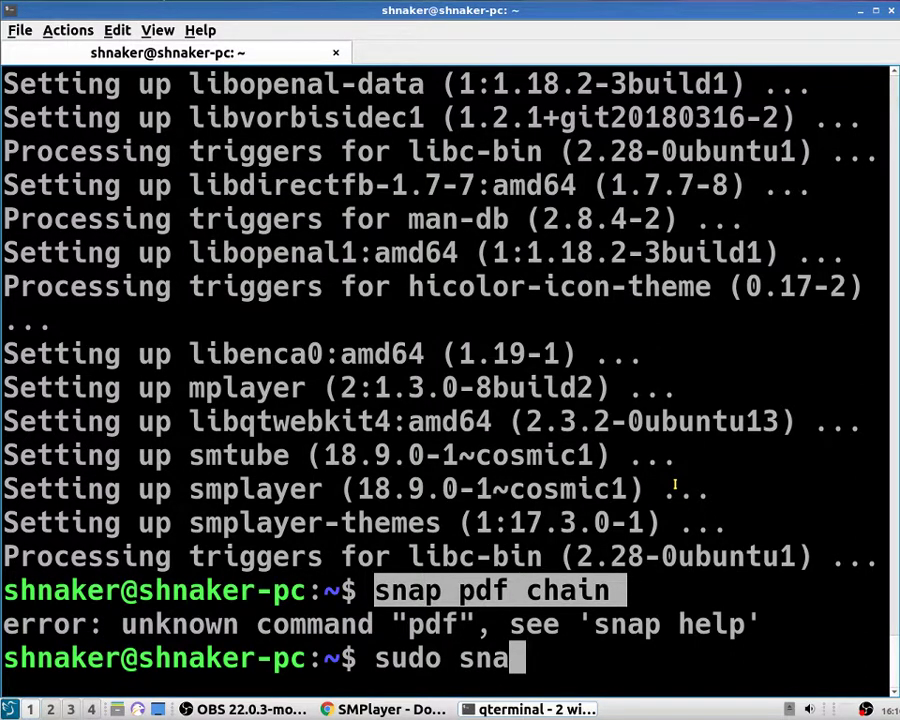
{"action": "type", "text": "o"}
{"action": "key", "text": "BackSpace"}
{"action": "type", "text": "p"}
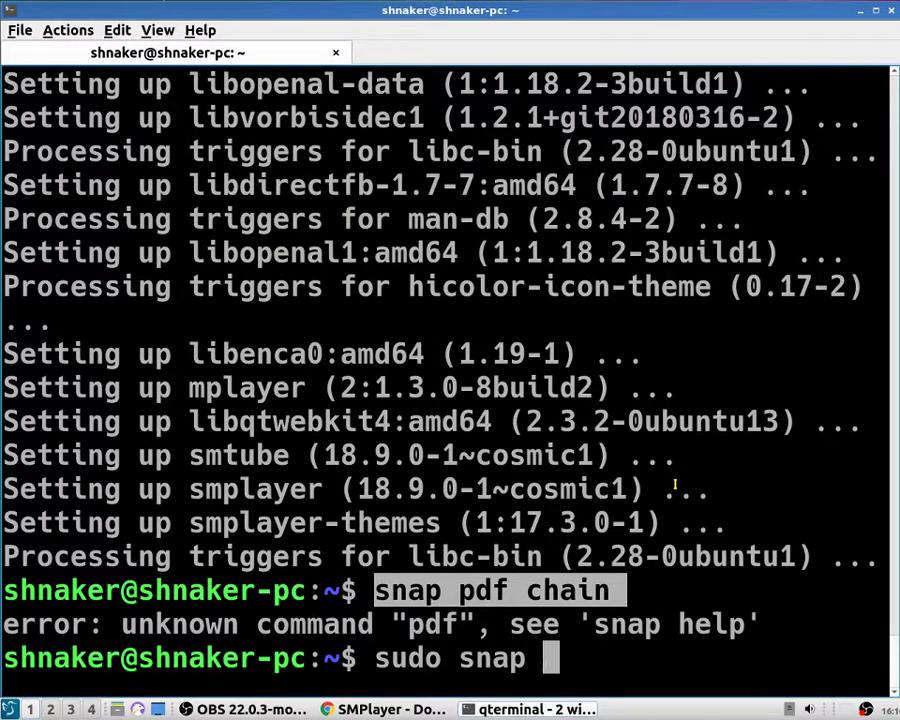
{"action": "type", "text": " install "}
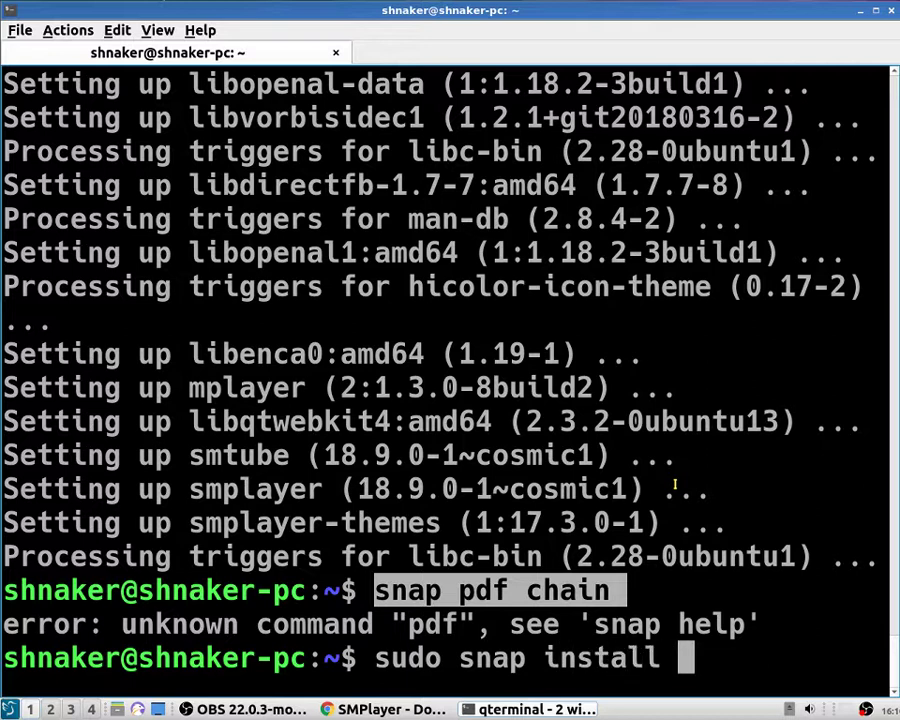
{"action": "type", "text": "pd"}
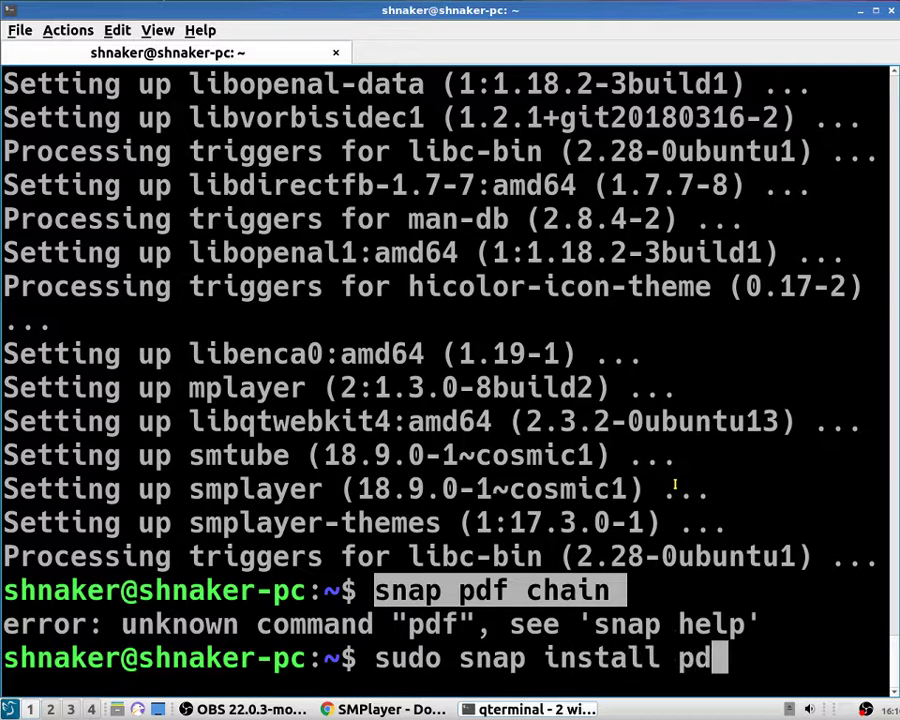
{"action": "type", "text": "f-"}
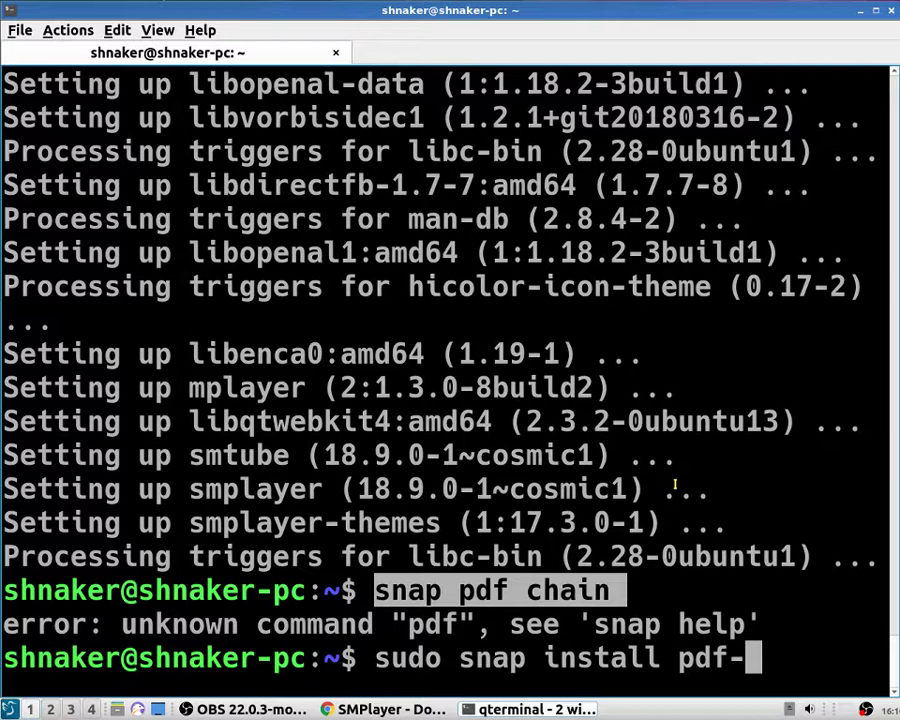
{"action": "type", "text": "chain"}
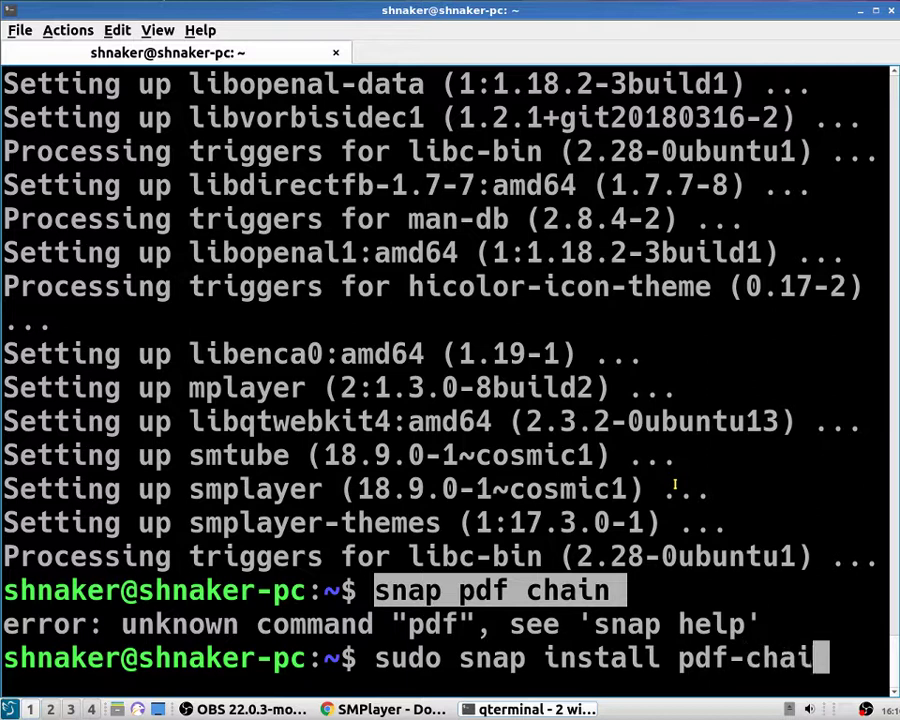
{"action": "key", "text": "Return"}
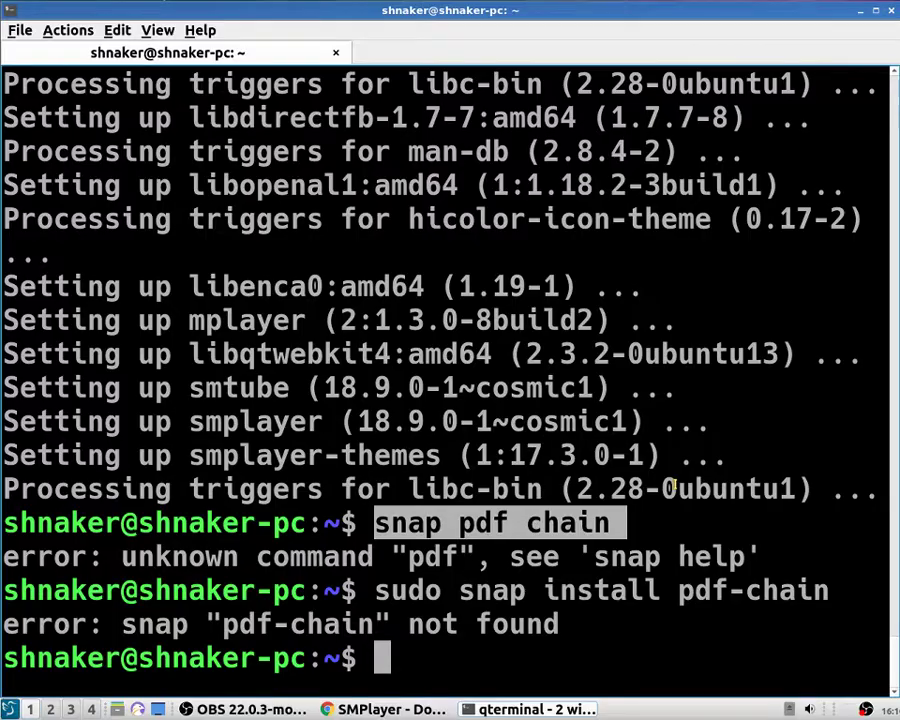
Switch to Chrome and search Google for pdf chain in a new browser tab.
{"action": "key", "text": "alt+Tab"}
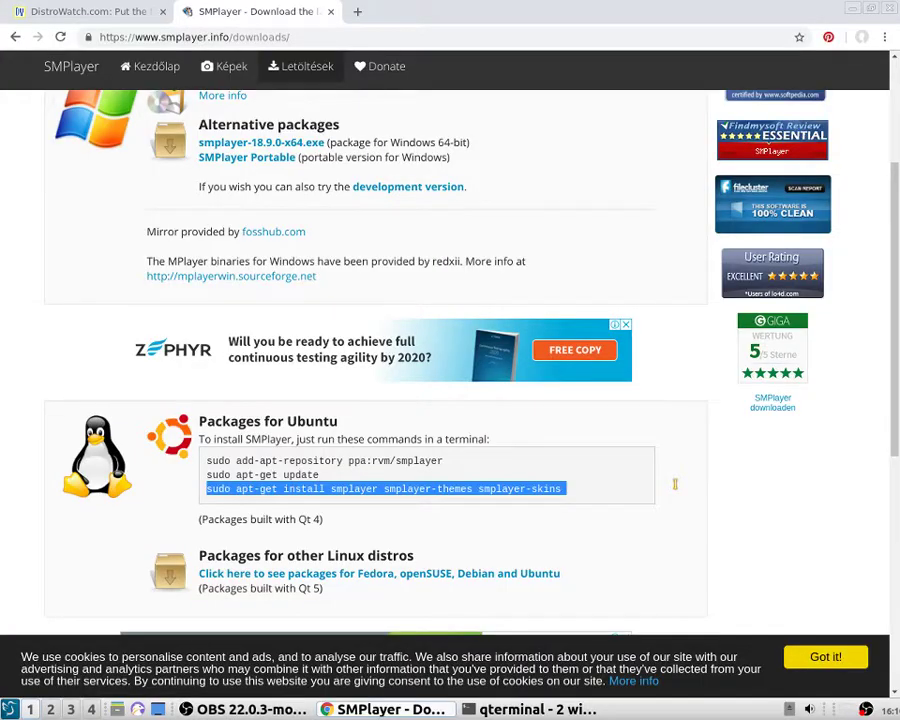
{"action": "left_click", "coordinate": [357, 11]}
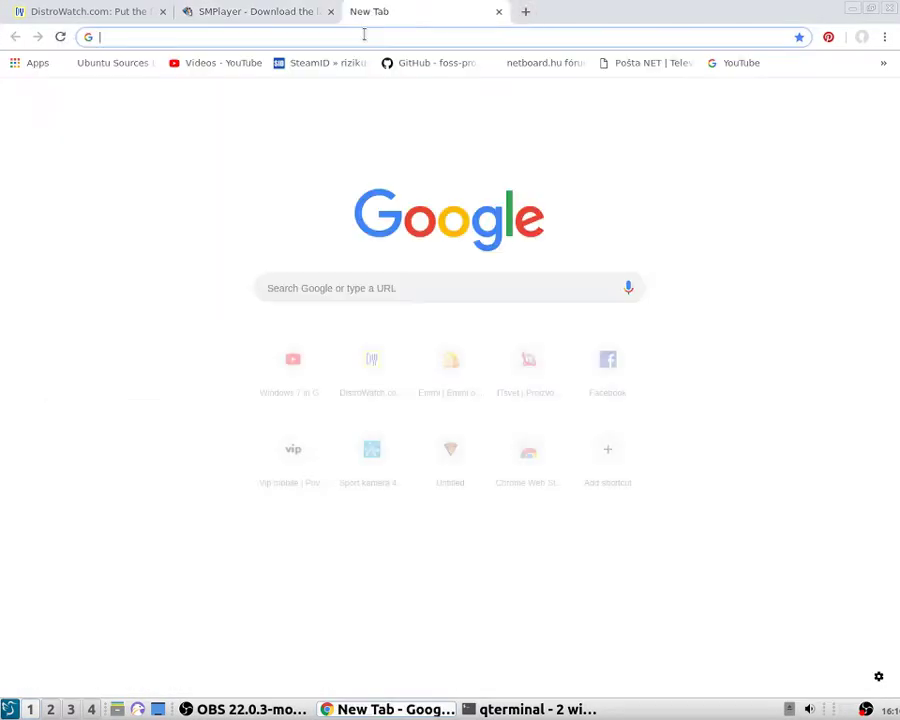
{"action": "type", "text": "pdf"}
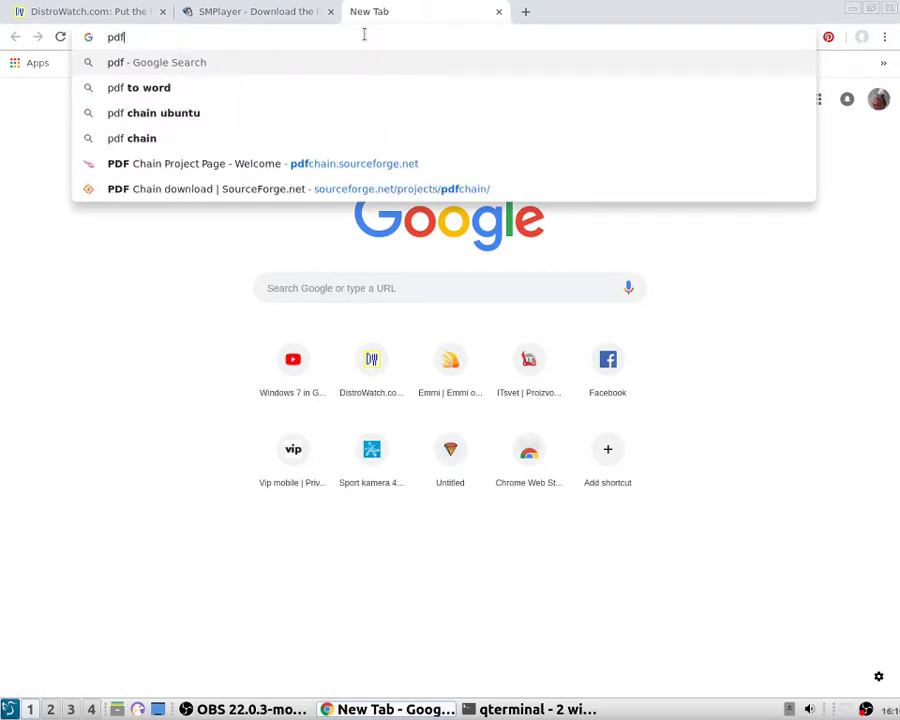
{"action": "type", "text": " chain"}
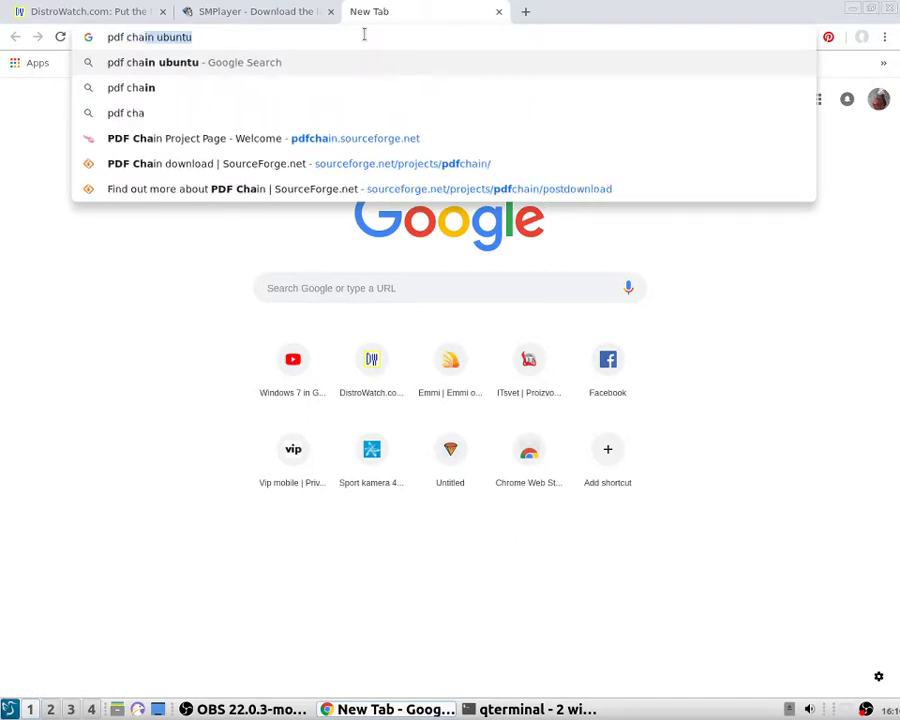
{"action": "key", "text": "Return"}
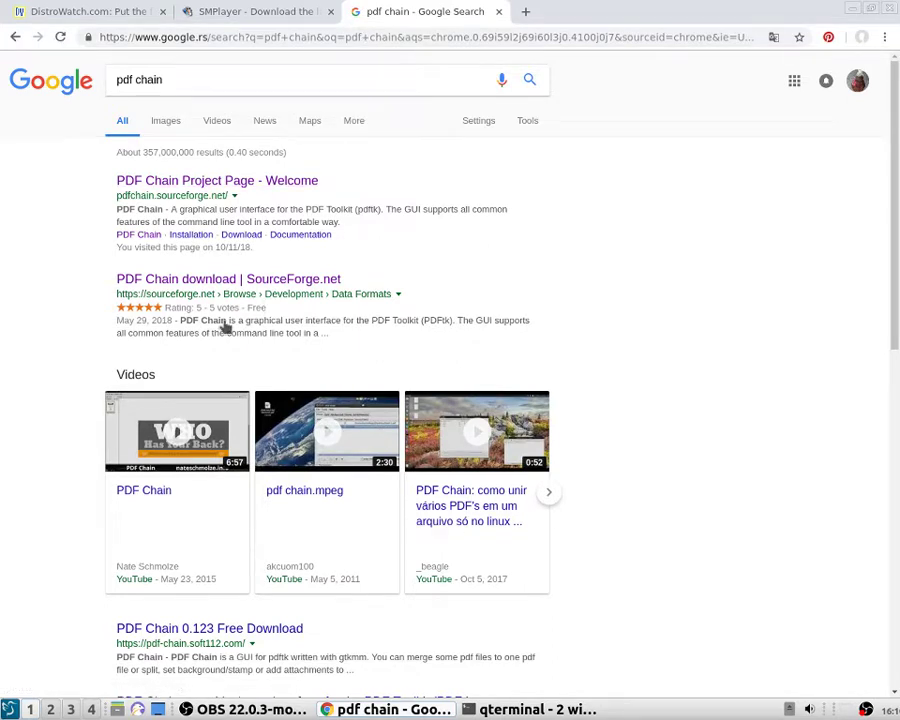
Look through the pdf chain search results and open the PDF Chain in Launchpad result.
{"action": "scroll", "coordinate": [224, 400], "scroll_direction": "down", "scroll_amount": 3}
{"action": "scroll", "coordinate": [224, 430], "scroll_direction": "down", "scroll_amount": 3}
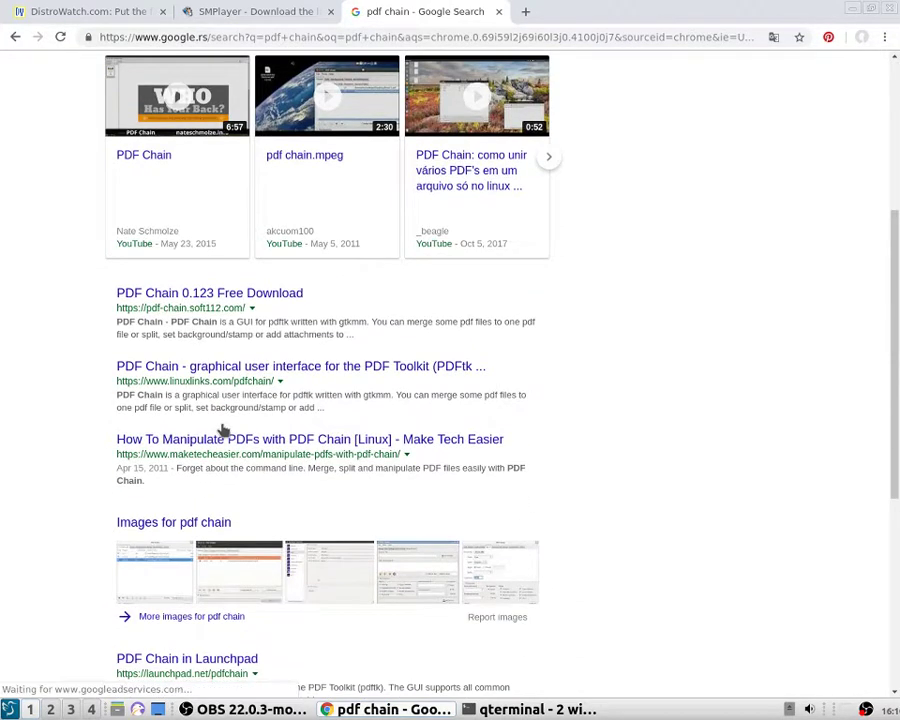
{"action": "scroll", "coordinate": [224, 430], "scroll_direction": "down", "scroll_amount": 2}
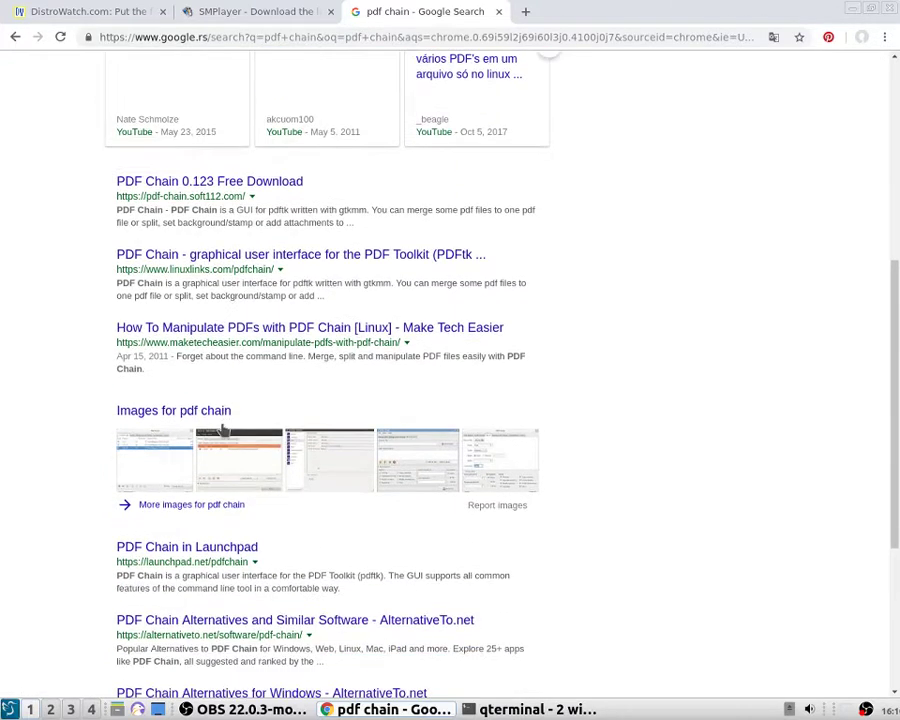
{"action": "scroll", "coordinate": [224, 430], "scroll_direction": "up", "scroll_amount": 6}
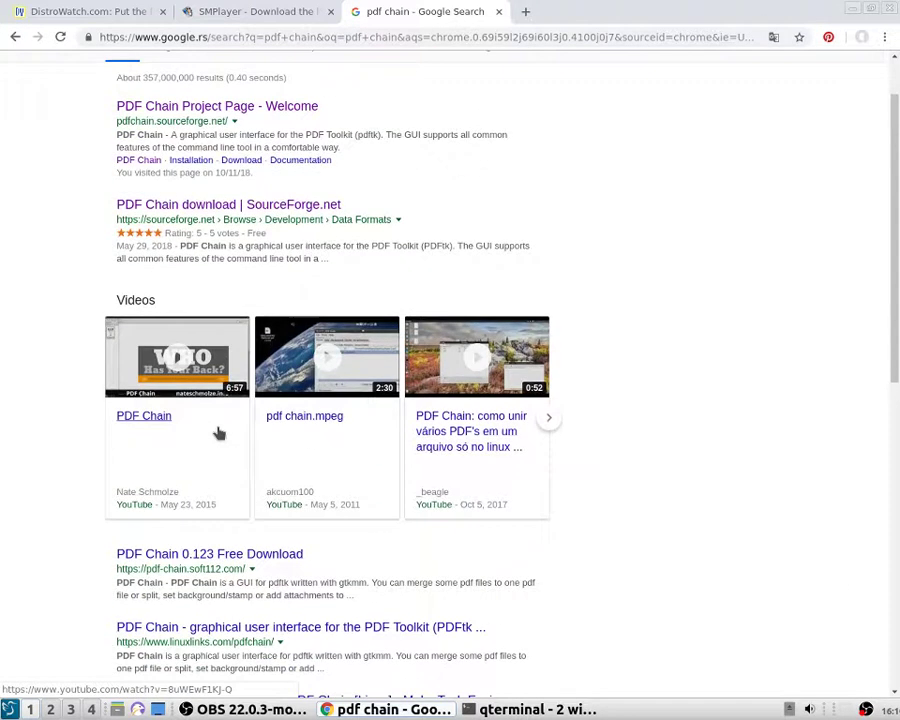
{"action": "scroll", "coordinate": [219, 432], "scroll_direction": "down", "scroll_amount": 3}
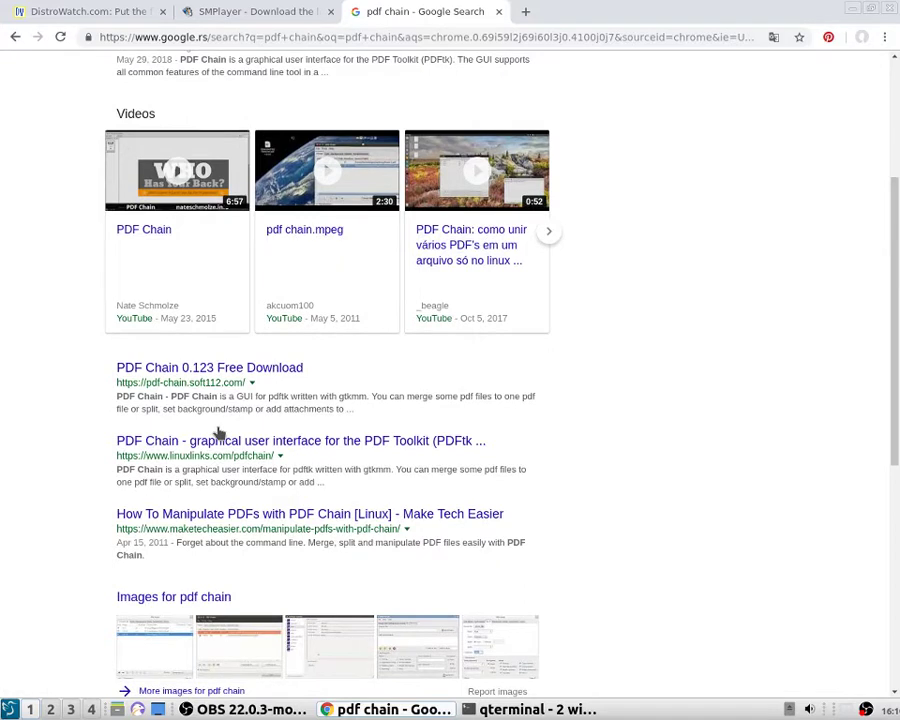
{"action": "scroll", "coordinate": [219, 432], "scroll_direction": "down", "scroll_amount": 2}
{"action": "scroll", "coordinate": [219, 432], "scroll_direction": "down", "scroll_amount": 1}
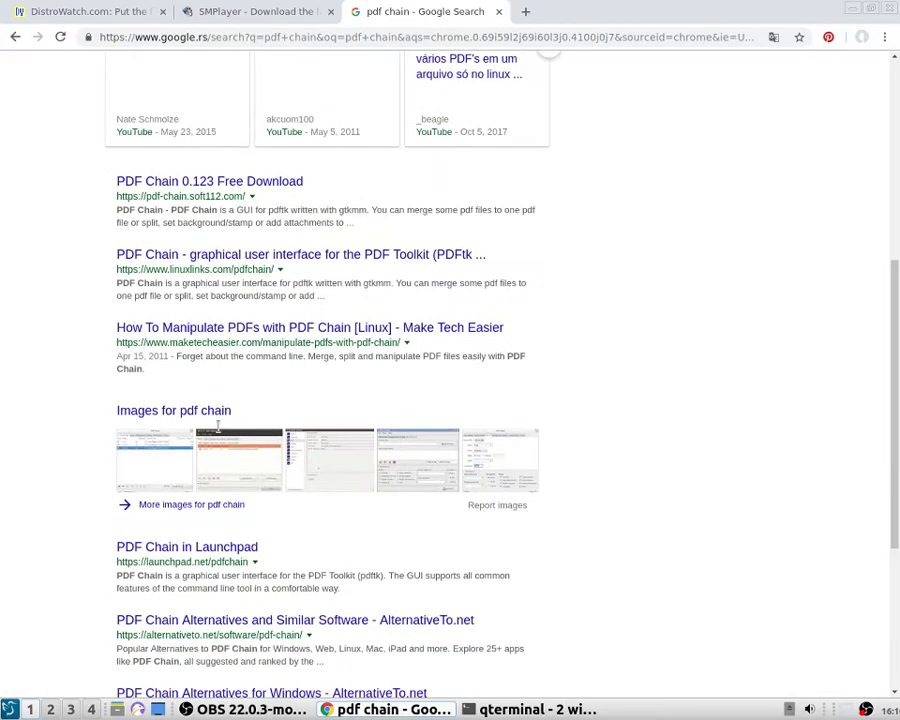
{"action": "left_click", "coordinate": [229, 550]}
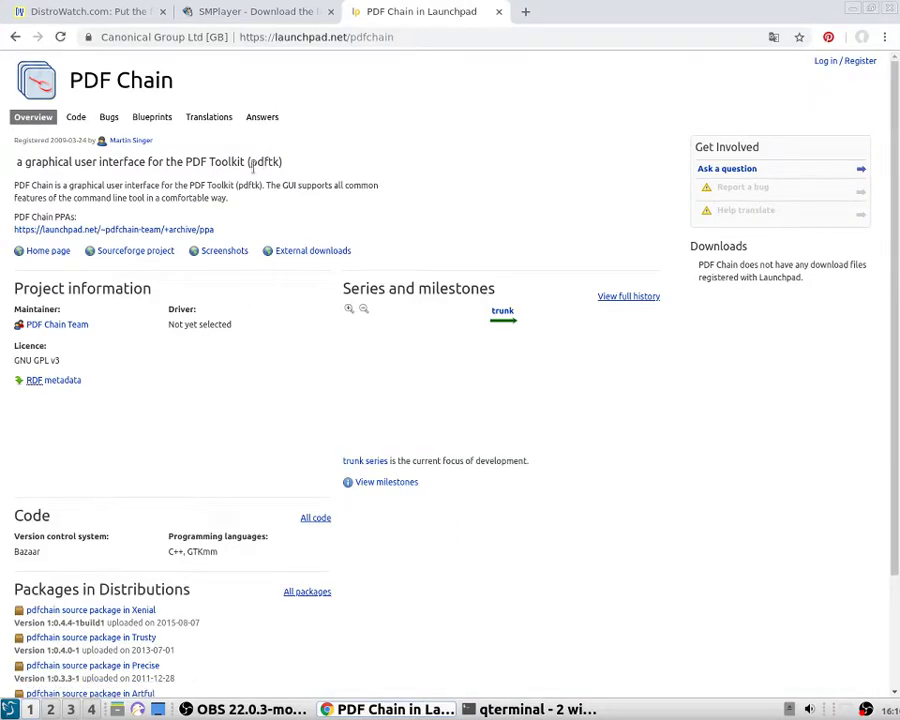
Copy the package name pdftk from the heading line of the Launchpad project page.
{"action": "left_click_drag", "start_coordinate": [250, 161], "coordinate": [276, 161]}
{"action": "right_click", "coordinate": [280, 161]}
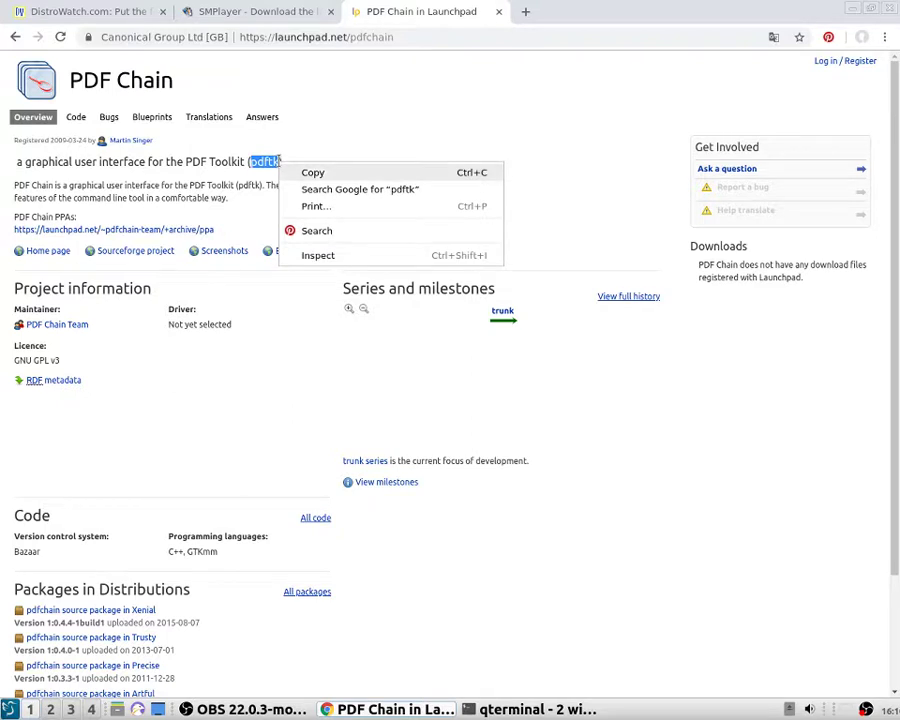
{"action": "key", "text": "Escape"}
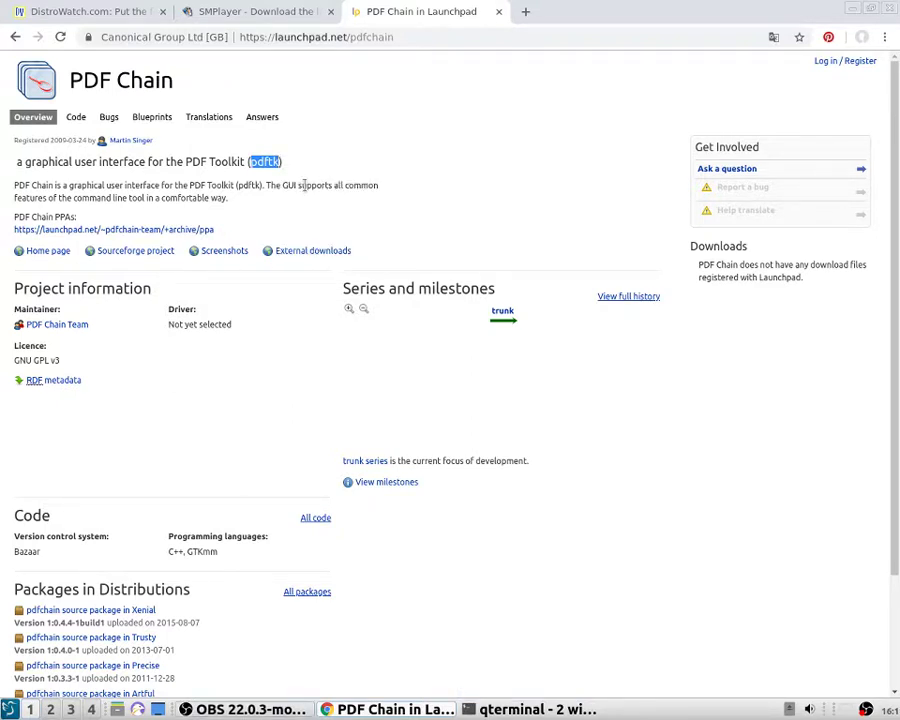
Switch back to the terminal and run sudo apt install pdftk, pasting the copied package name.
{"action": "key", "text": "alt+Tab"}
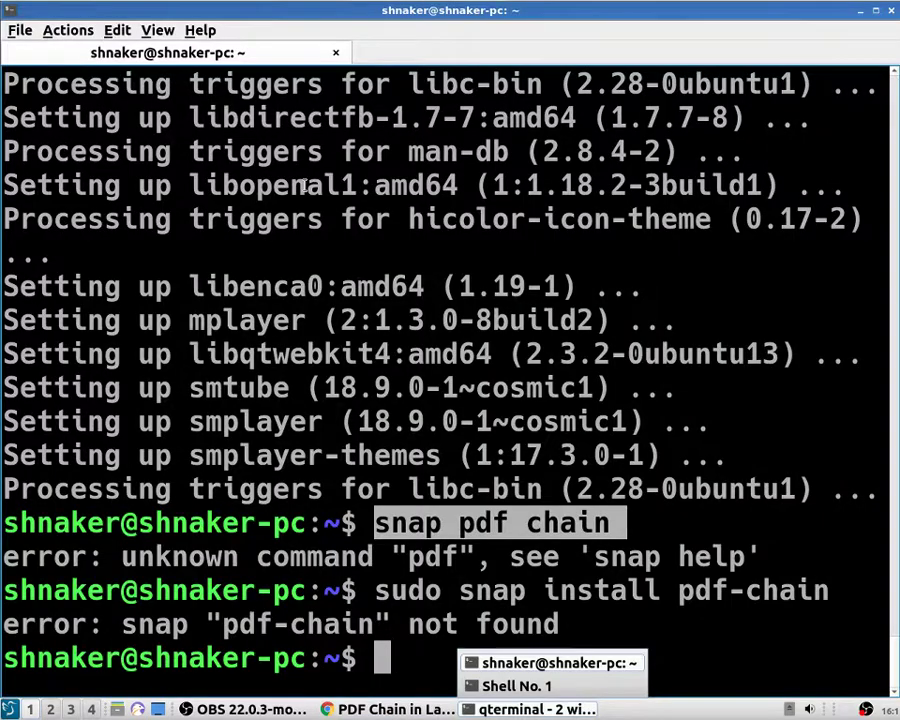
{"action": "type", "text": "sudo "}
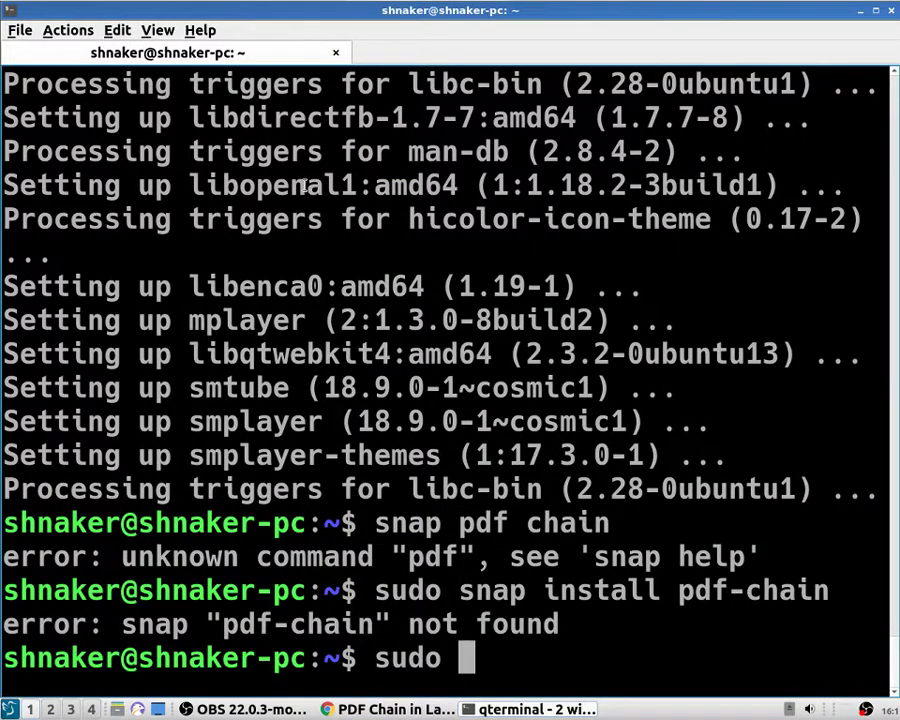
{"action": "type", "text": "apt in"}
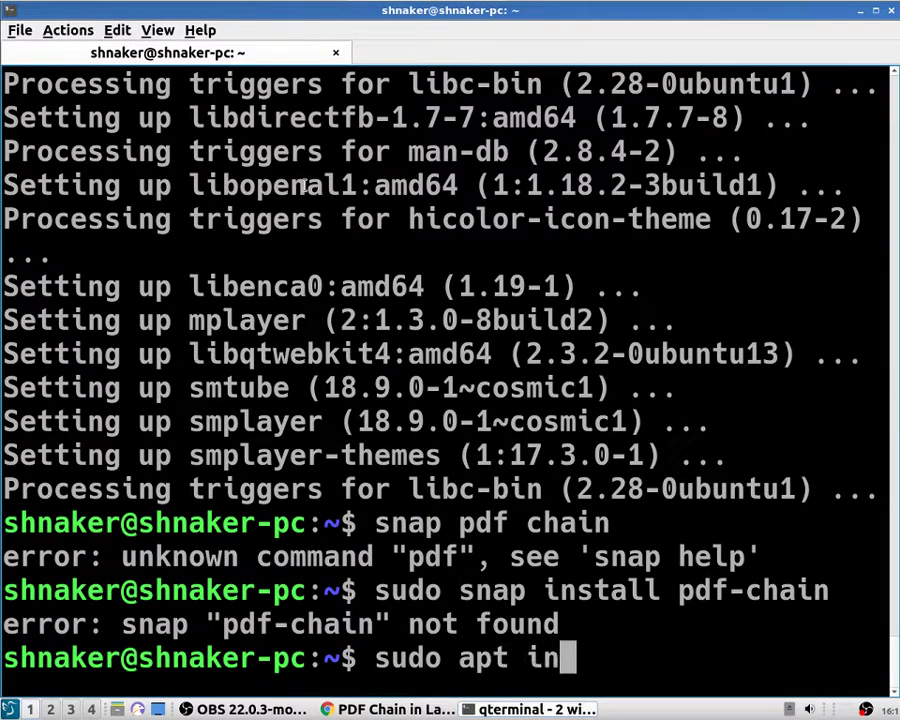
{"action": "type", "text": "stall"}
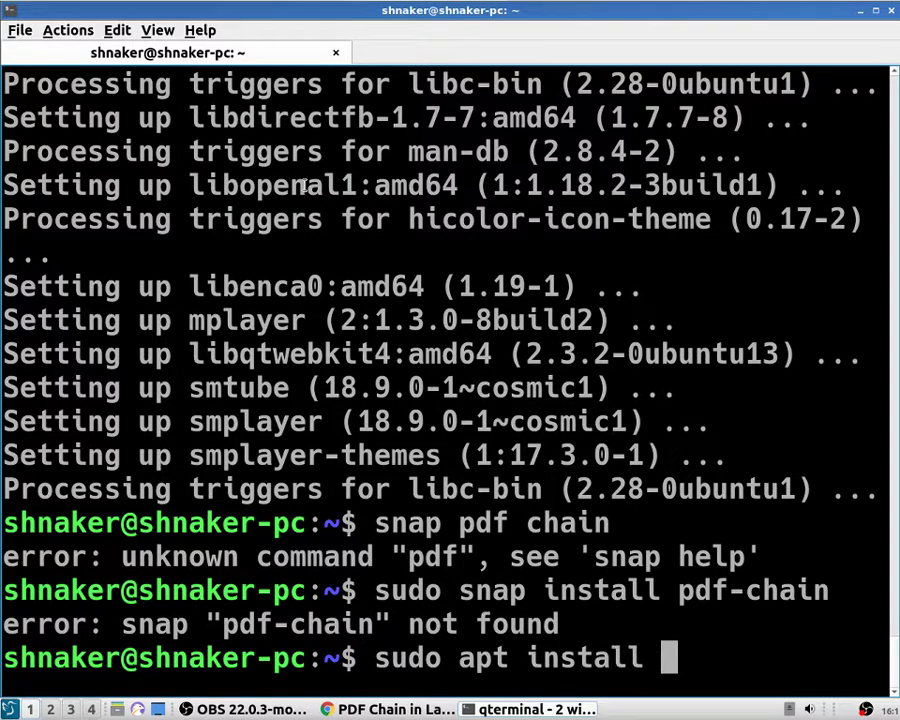
{"action": "key", "text": "Menu"}
{"action": "key", "text": "Down"}
{"action": "key", "text": "Down"}
{"action": "key", "text": "Down"}
{"action": "key", "text": "Down"}
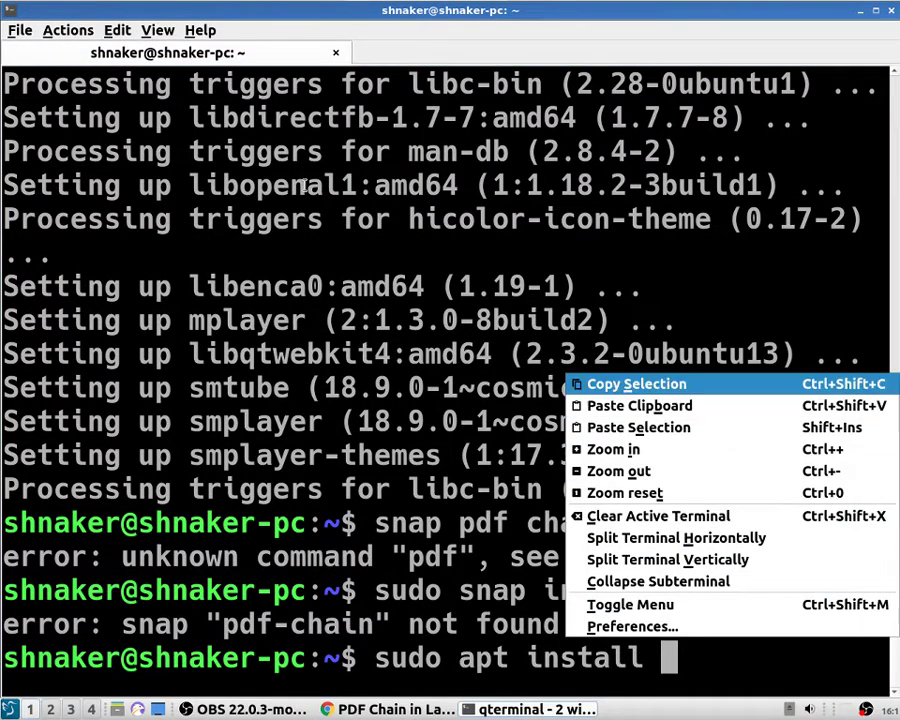
{"action": "key", "text": "Escape"}
{"action": "key", "text": "Menu"}
{"action": "key", "text": "Down"}
{"action": "key", "text": "Down"}
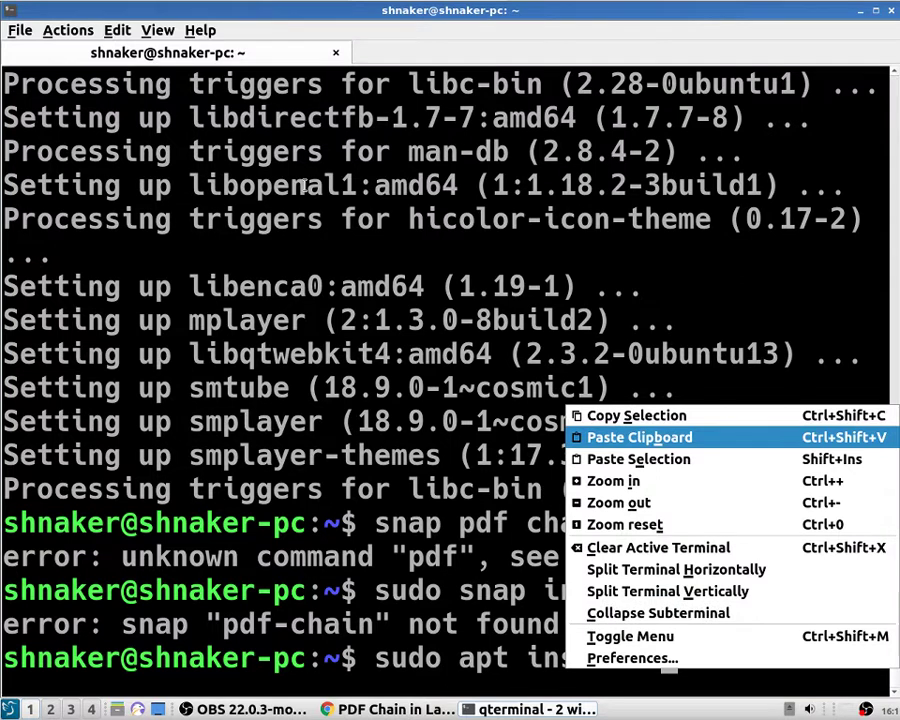
{"action": "key", "text": "Return"}
{"action": "key", "text": "Return"}
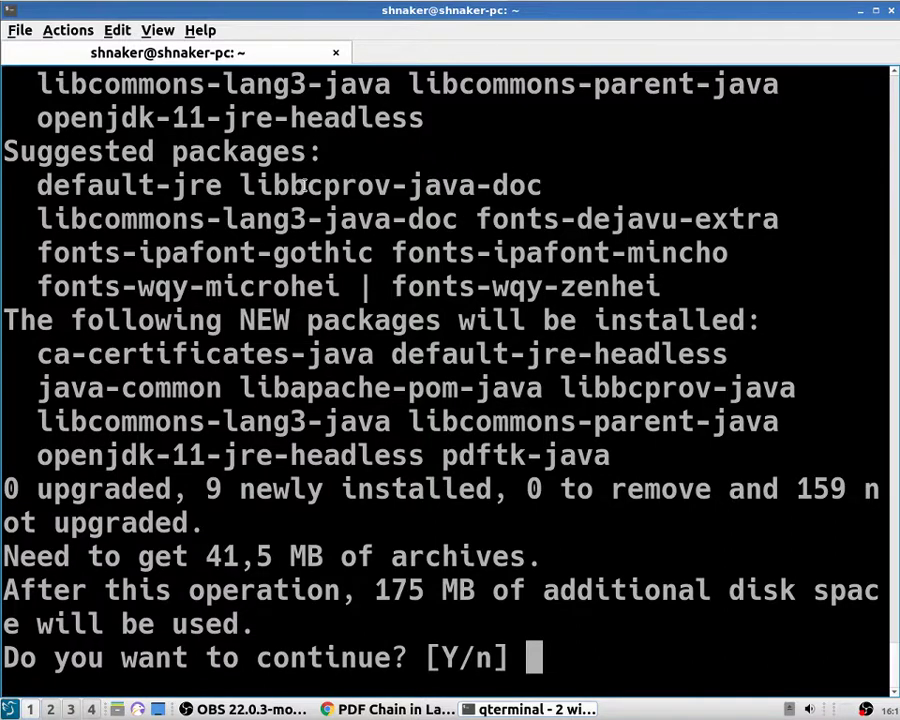
Answer y to continue the pdftk installation and review the terminal output back to the install command.
{"action": "type", "text": "z"}
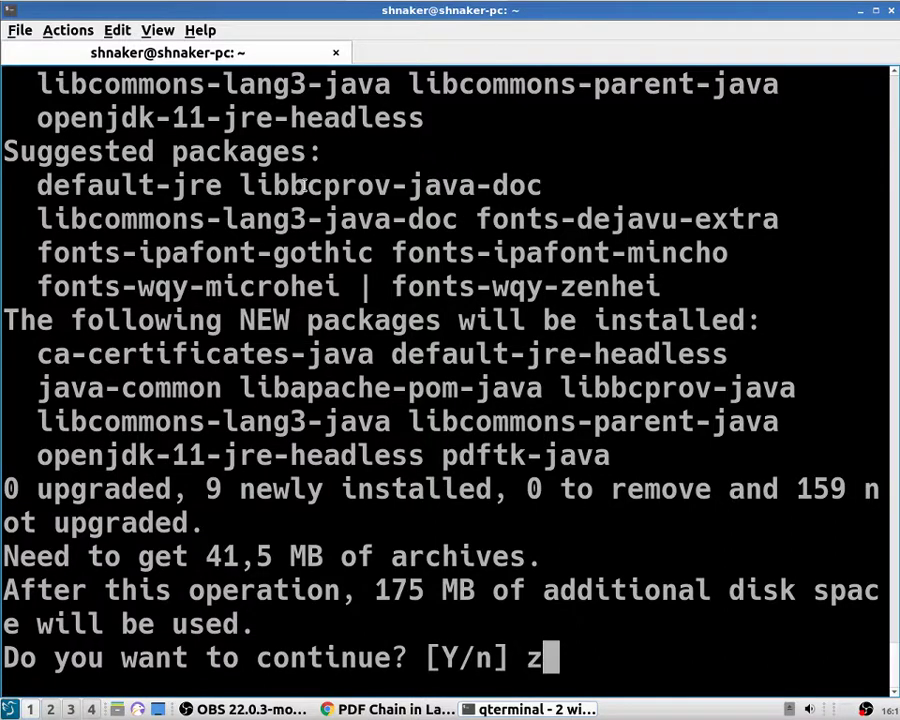
{"action": "key", "text": "BackSpace"}
{"action": "type", "text": "y"}
{"action": "key", "text": "Return"}
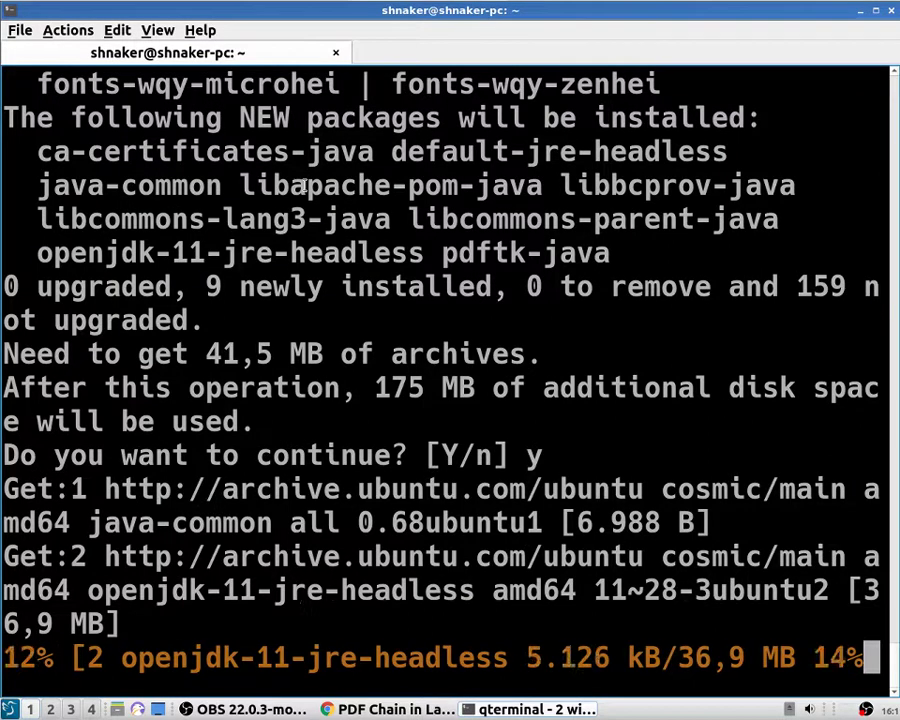
{"action": "scroll", "coordinate": [305, 187], "scroll_direction": "up", "scroll_amount": 6}
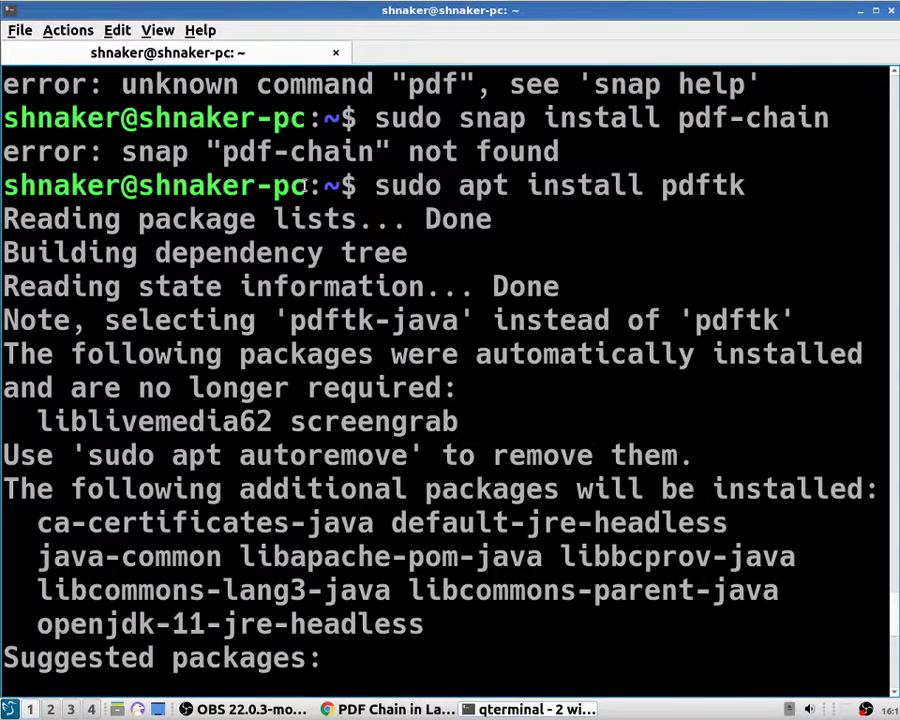
Minimize the terminal, examine the PDF Chain Launchpad page down to its distribution packages, and return to the Google results.
{"action": "left_click", "coordinate": [859, 12]}
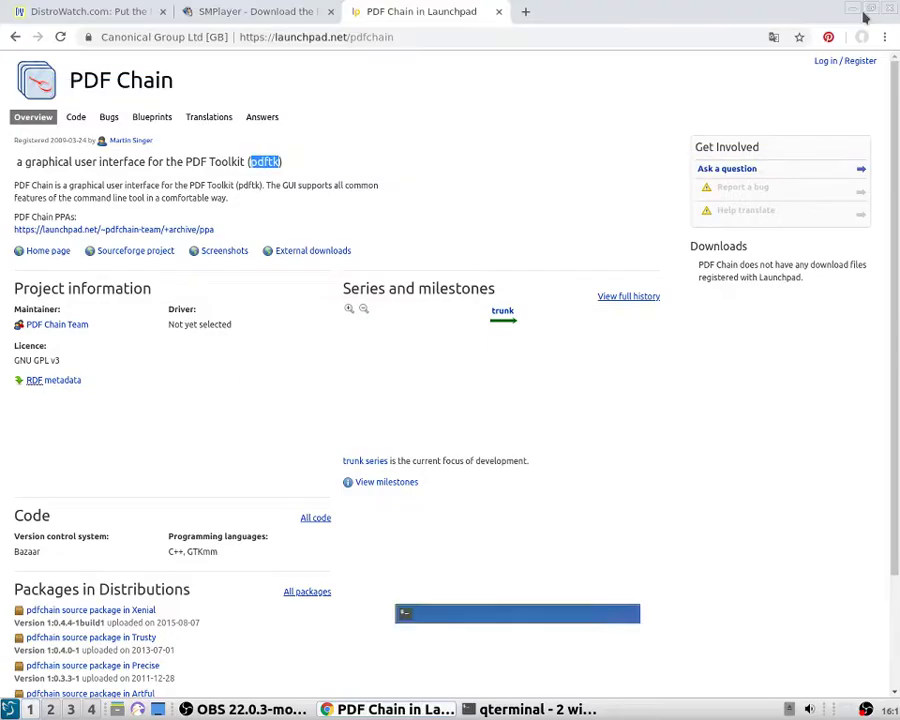
{"action": "double_click", "coordinate": [265, 163]}
{"action": "scroll", "coordinate": [265, 170], "scroll_direction": "down", "scroll_amount": 3}
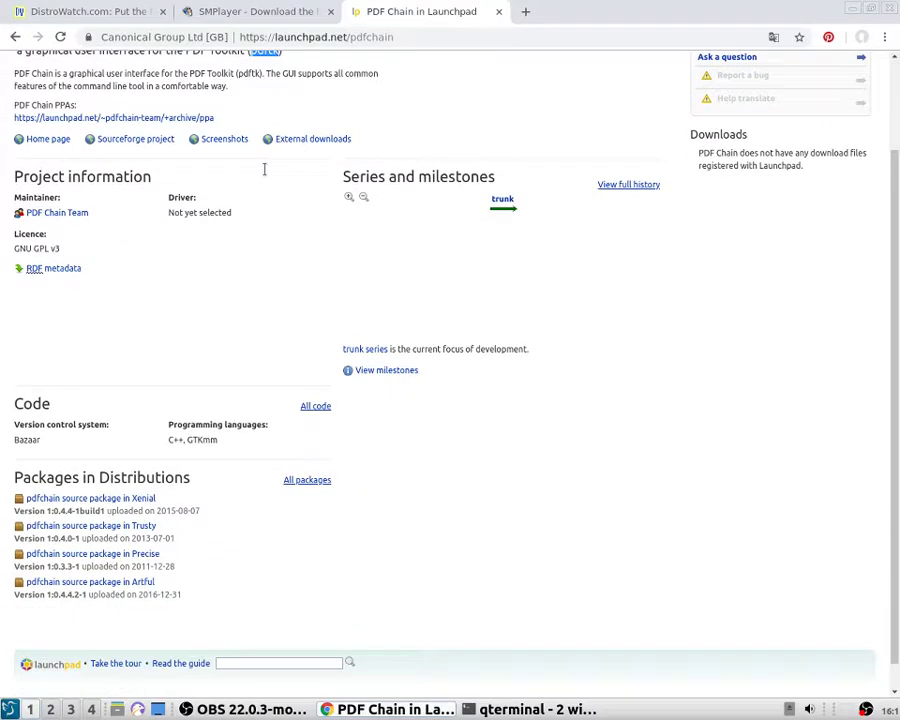
{"action": "scroll", "coordinate": [265, 170], "scroll_direction": "down", "scroll_amount": 1}
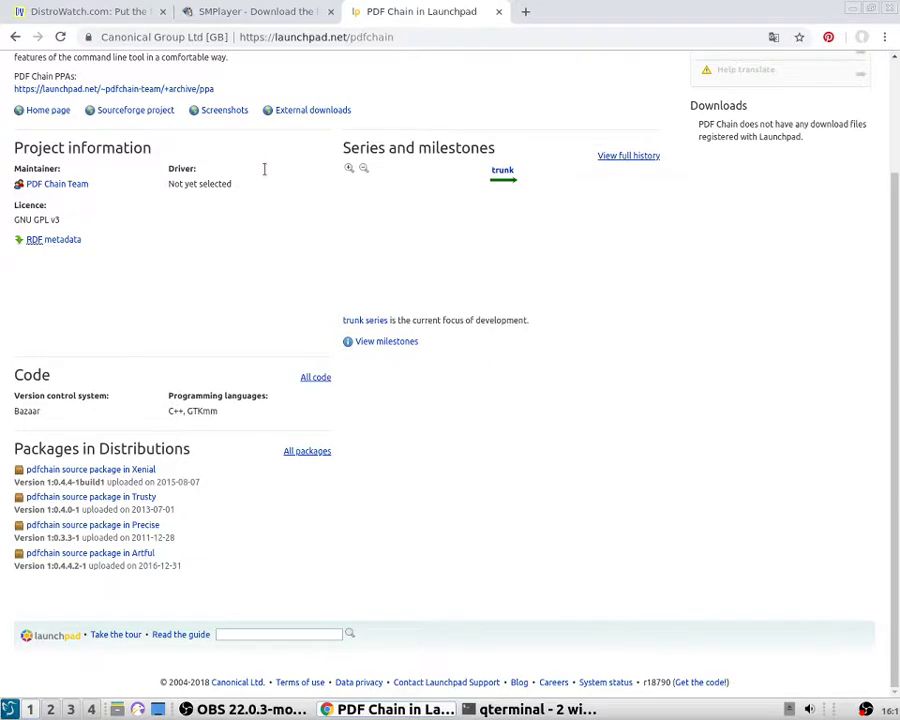
{"action": "scroll", "coordinate": [265, 170], "scroll_direction": "up", "scroll_amount": 5}
{"action": "key", "text": "alt+Left"}
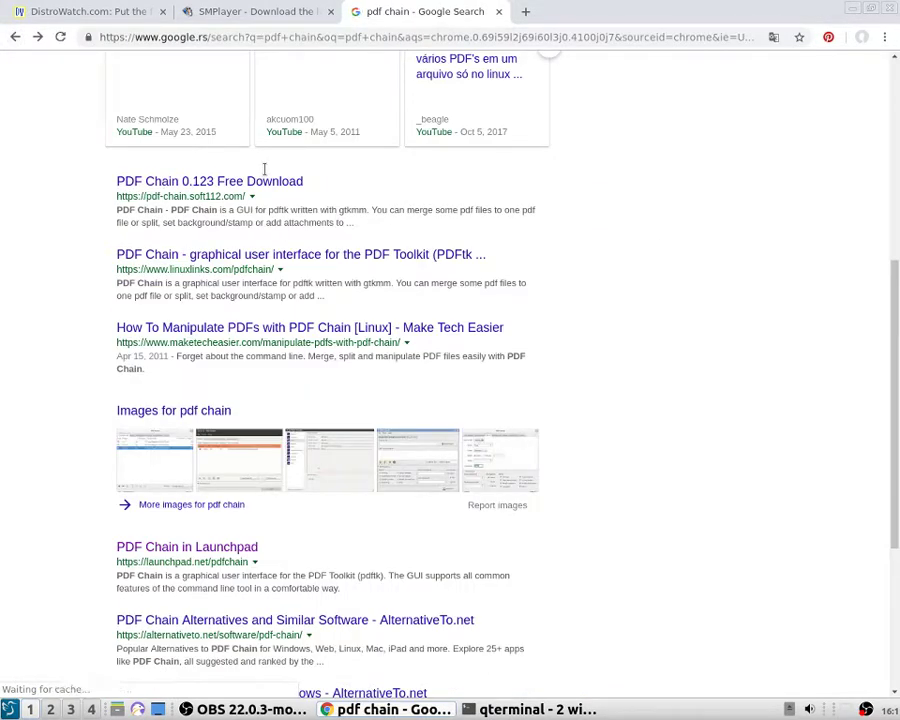
Open the AlternativeTo page for PDF Chain from the search results and examine its list of alternative programs.
{"action": "left_click", "coordinate": [234, 621]}
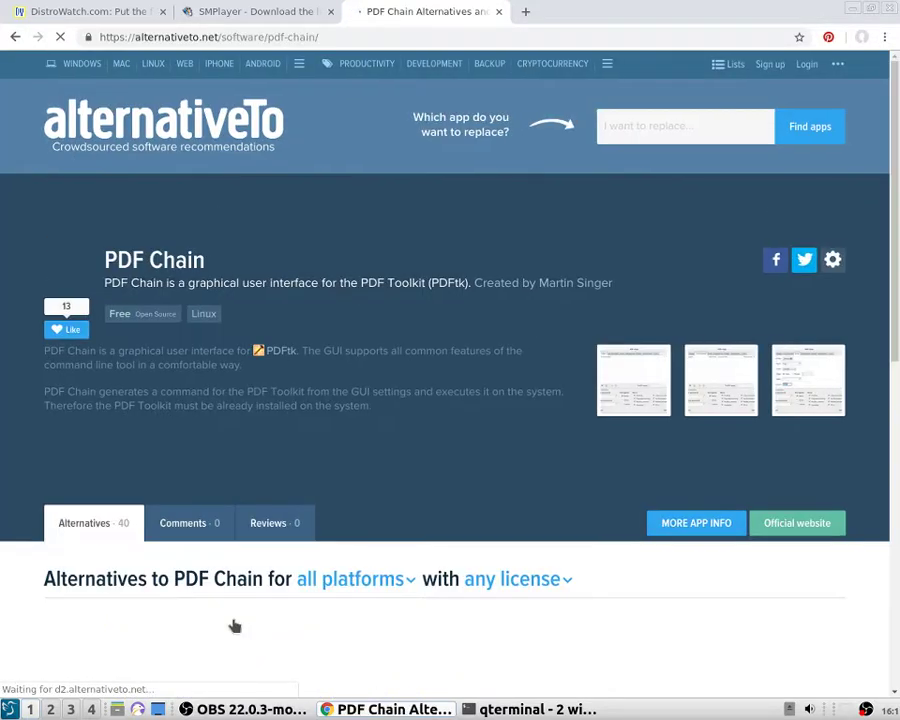
{"action": "scroll", "coordinate": [234, 625], "scroll_direction": "down", "scroll_amount": 3}
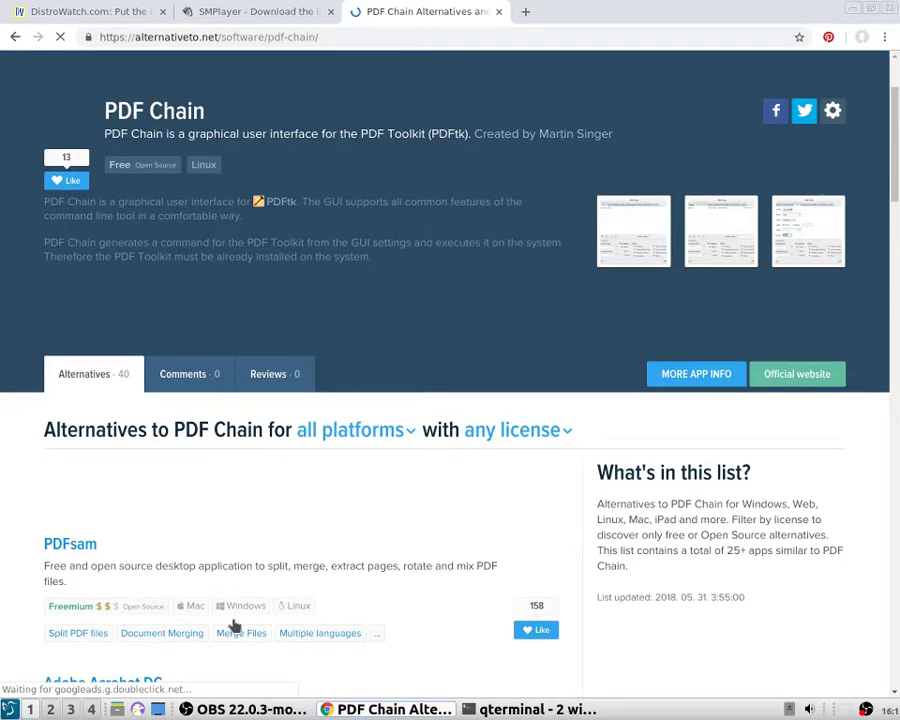
{"action": "scroll", "coordinate": [234, 625], "scroll_direction": "down", "scroll_amount": 3}
{"action": "scroll", "coordinate": [234, 625], "scroll_direction": "down", "scroll_amount": 3}
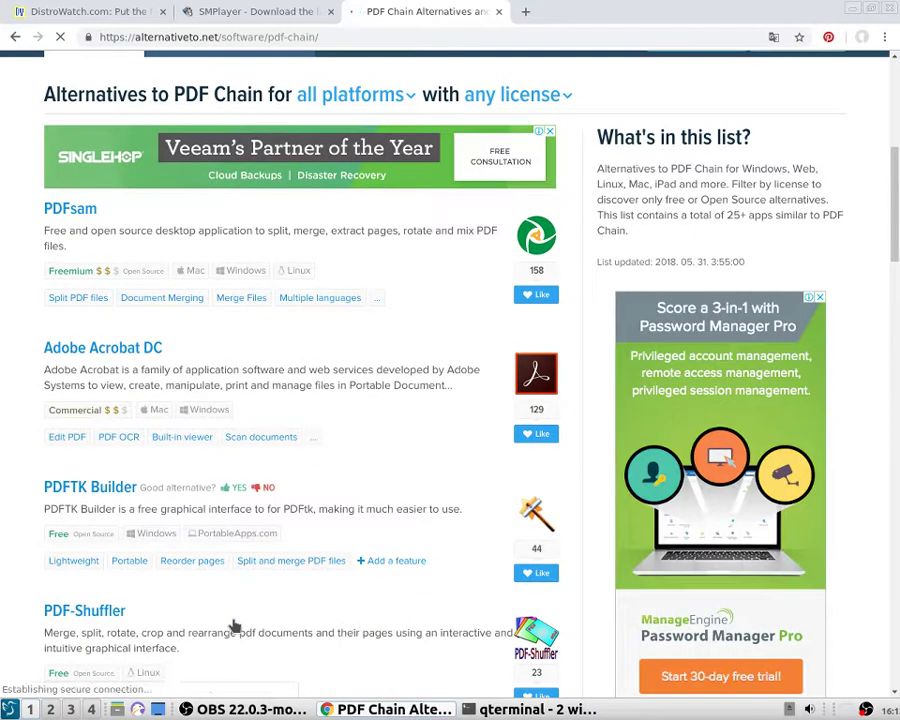
{"action": "scroll", "coordinate": [248, 508], "scroll_direction": "down", "scroll_amount": 1}
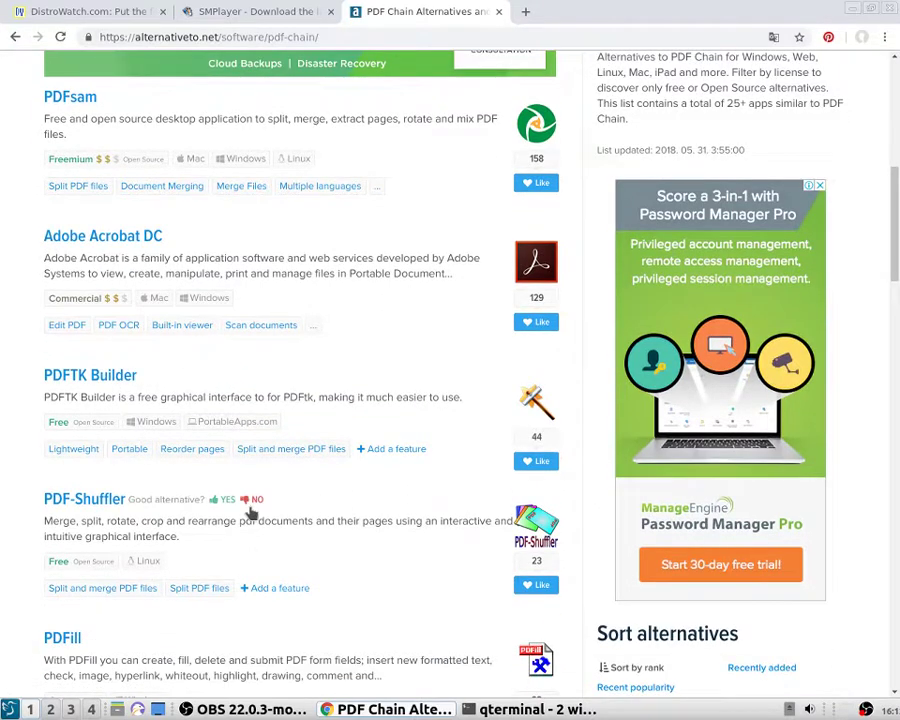
{"action": "scroll", "coordinate": [251, 512], "scroll_direction": "down", "scroll_amount": 1}
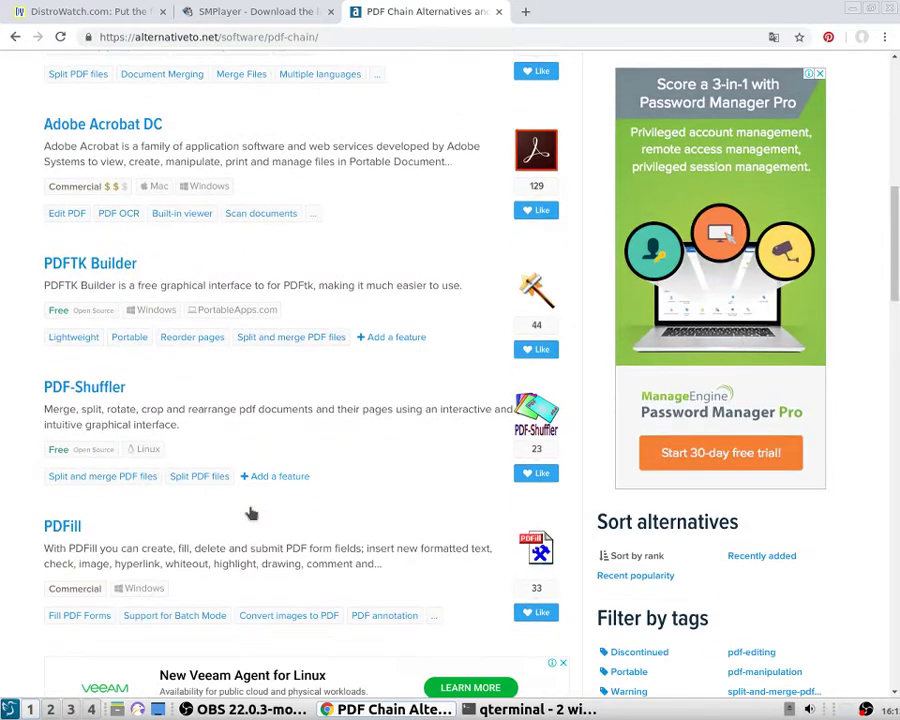
{"action": "scroll", "coordinate": [251, 513], "scroll_direction": "down", "scroll_amount": 1}
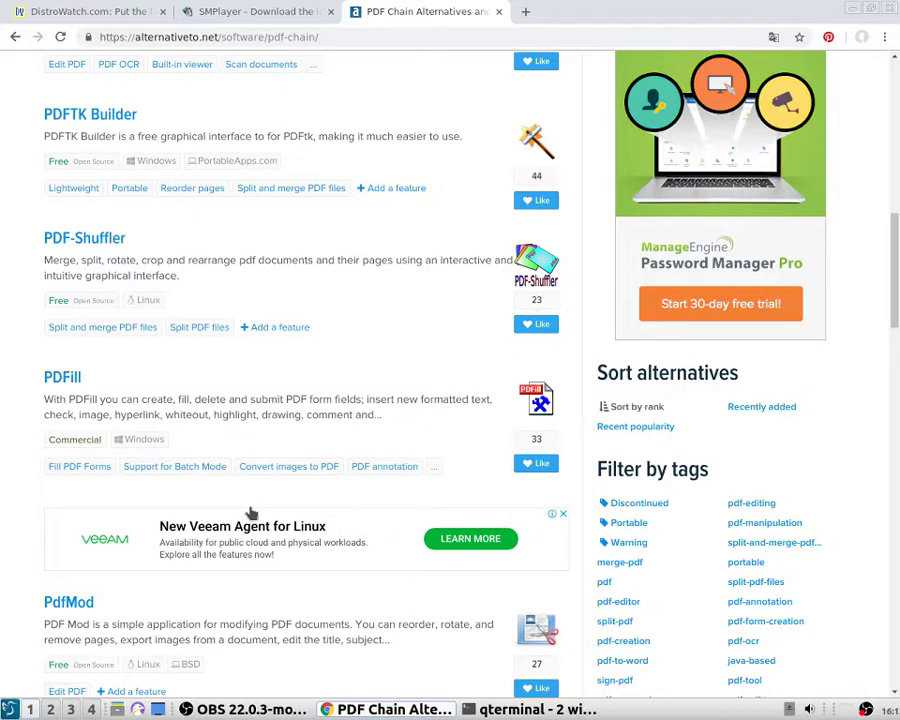
Open the PDF-Shuffler entry and review its description, features and tags on AlternativeTo.
{"action": "left_click", "coordinate": [50, 240]}
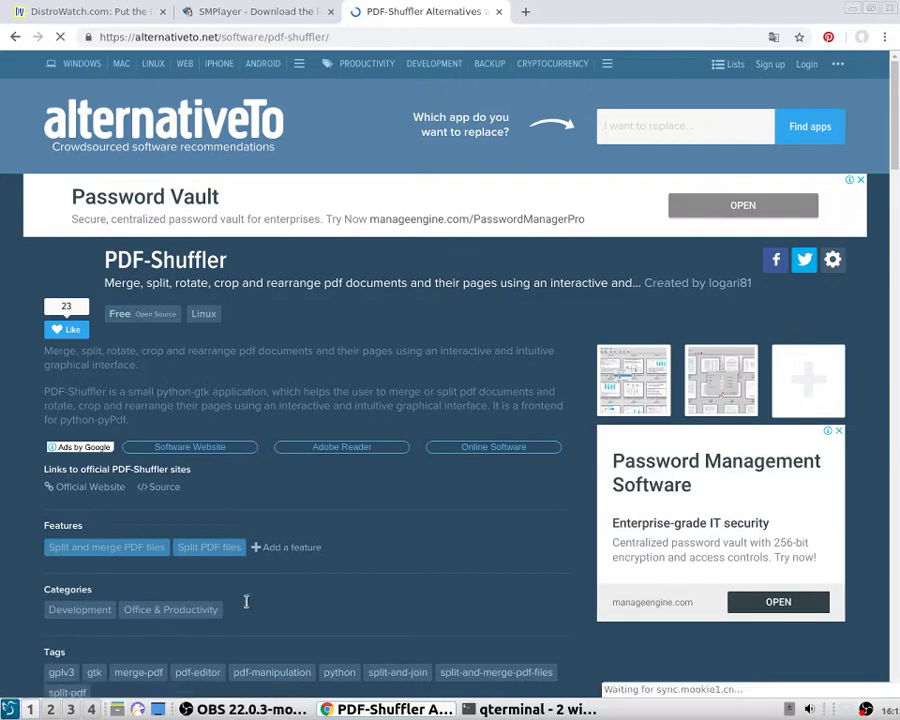
{"action": "scroll", "coordinate": [246, 568], "scroll_direction": "down", "scroll_amount": 3}
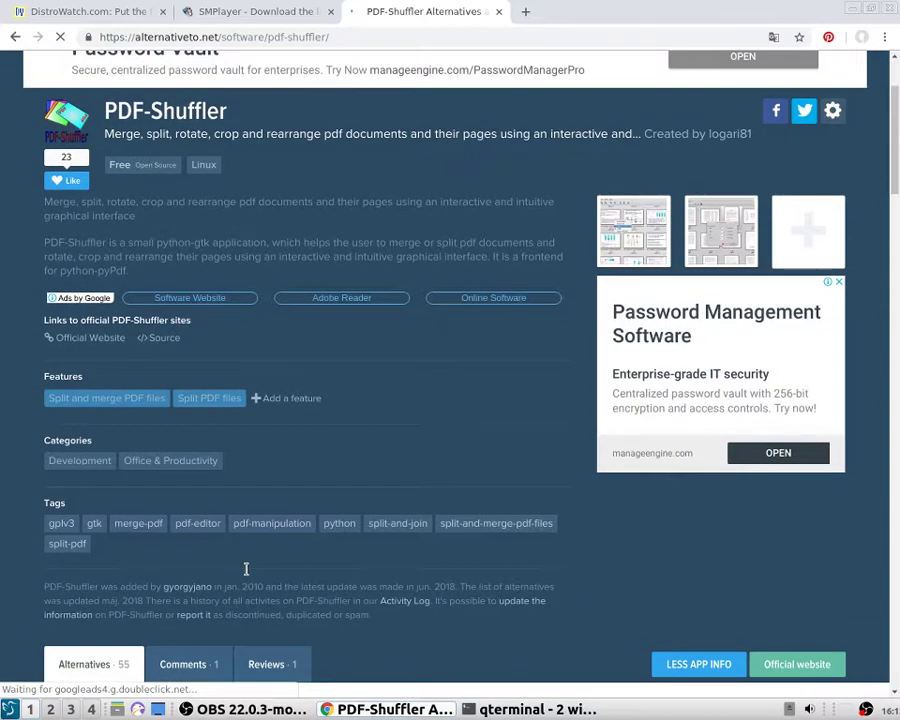
{"action": "scroll", "coordinate": [544, 474], "scroll_direction": "down", "scroll_amount": 4}
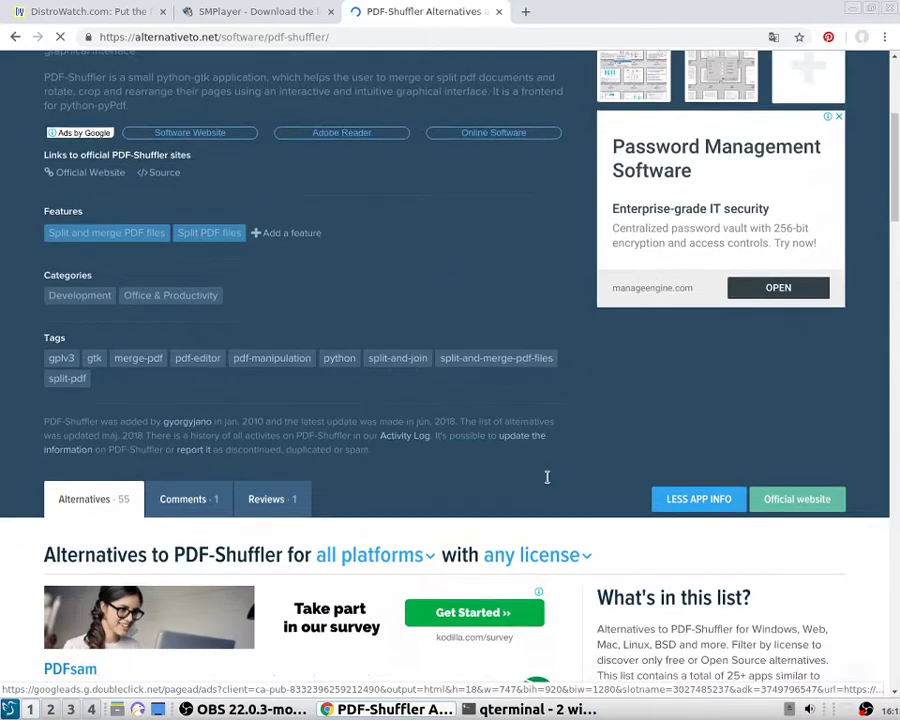
{"action": "scroll", "coordinate": [547, 477], "scroll_direction": "down", "scroll_amount": 3}
{"action": "scroll", "coordinate": [538, 482], "scroll_direction": "up", "scroll_amount": 3}
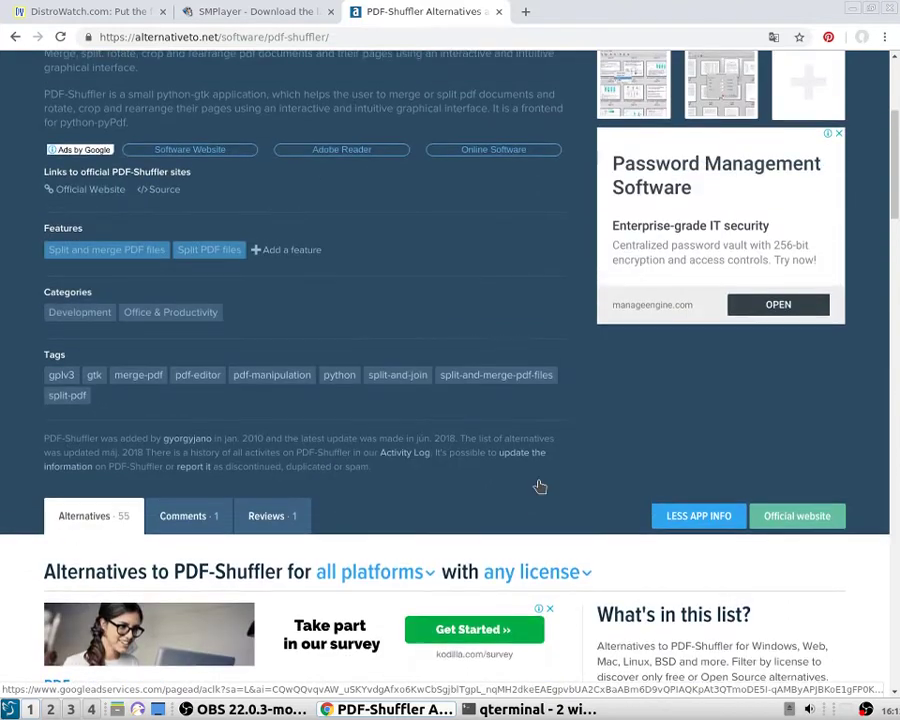
{"action": "scroll", "coordinate": [538, 484], "scroll_direction": "up", "scroll_amount": 4}
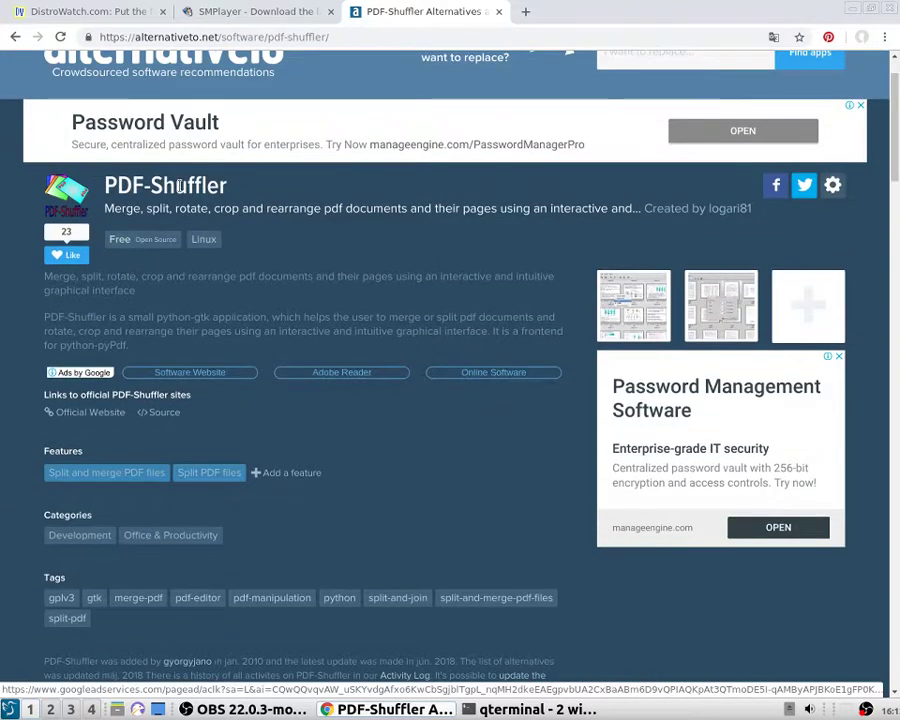
Copy the name PDF-Shuffler from the page heading and search Google for it in a new browser tab.
{"action": "mouse_move", "coordinate": [224, 186]}
{"action": "left_mouse_down"}
{"action": "mouse_move", "coordinate": [107, 186]}
{"action": "mouse_move", "coordinate": [224, 186]}
{"action": "left_mouse_up"}
{"action": "right_click", "coordinate": [222, 185]}
{"action": "left_click", "coordinate": [230, 190]}
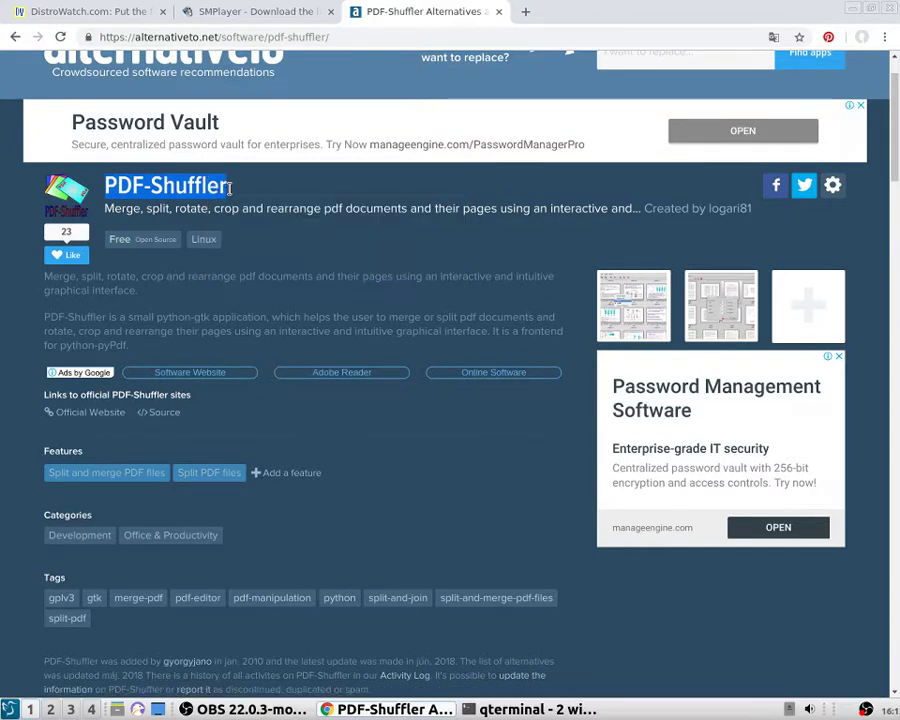
{"action": "left_click", "coordinate": [524, 11]}
{"action": "right_click", "coordinate": [516, 40]}
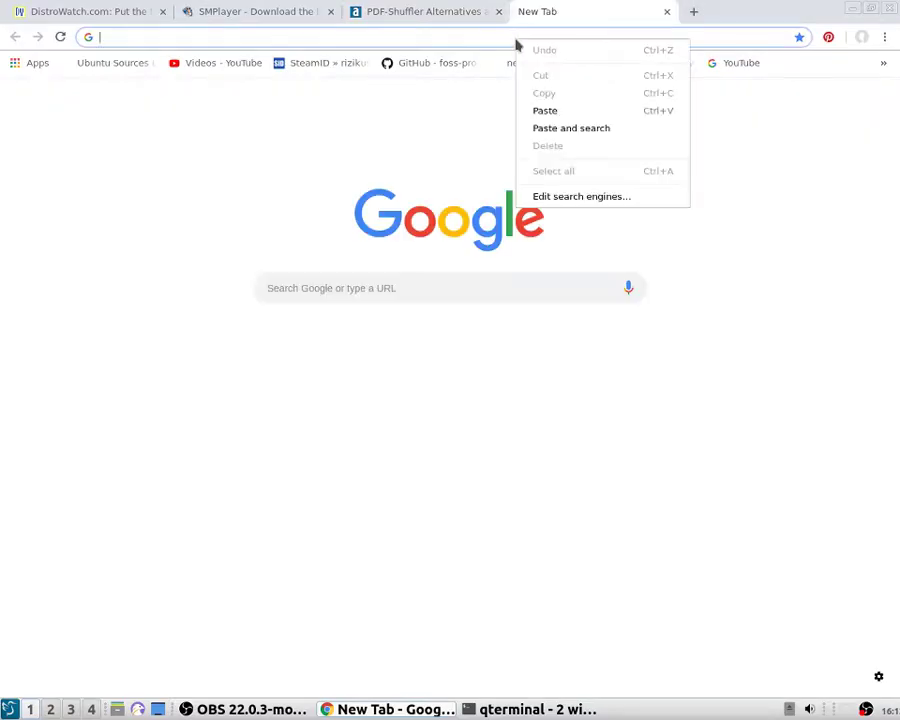
{"action": "key", "text": "Down"}
{"action": "key", "text": "Return"}
{"action": "key", "text": "Return"}
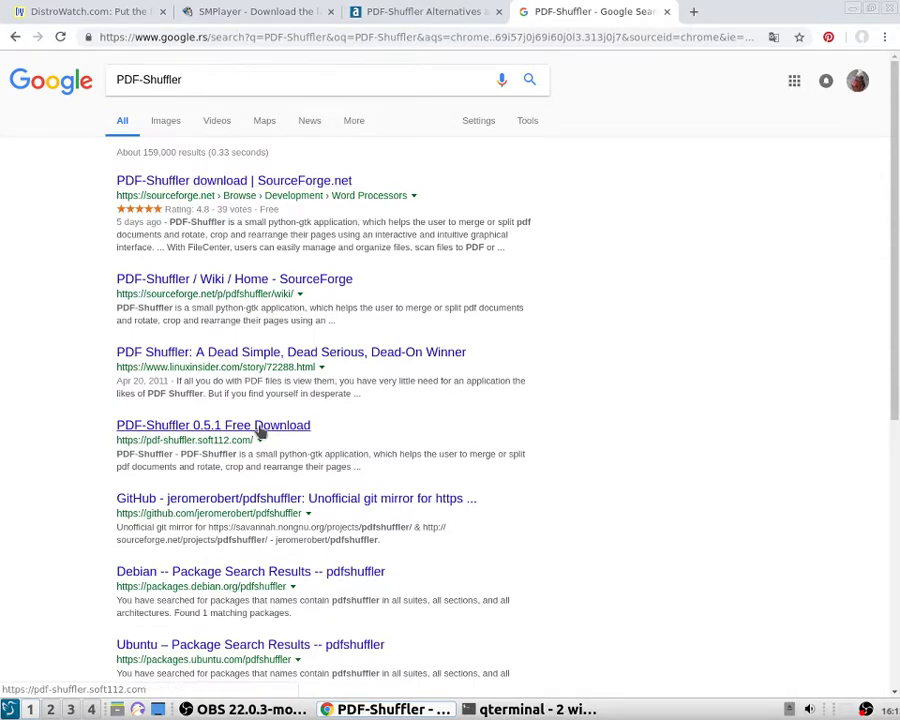
Open the PDF-Shuffler project page on SourceForge and review its summary and project samples.
{"action": "left_click", "coordinate": [242, 181]}
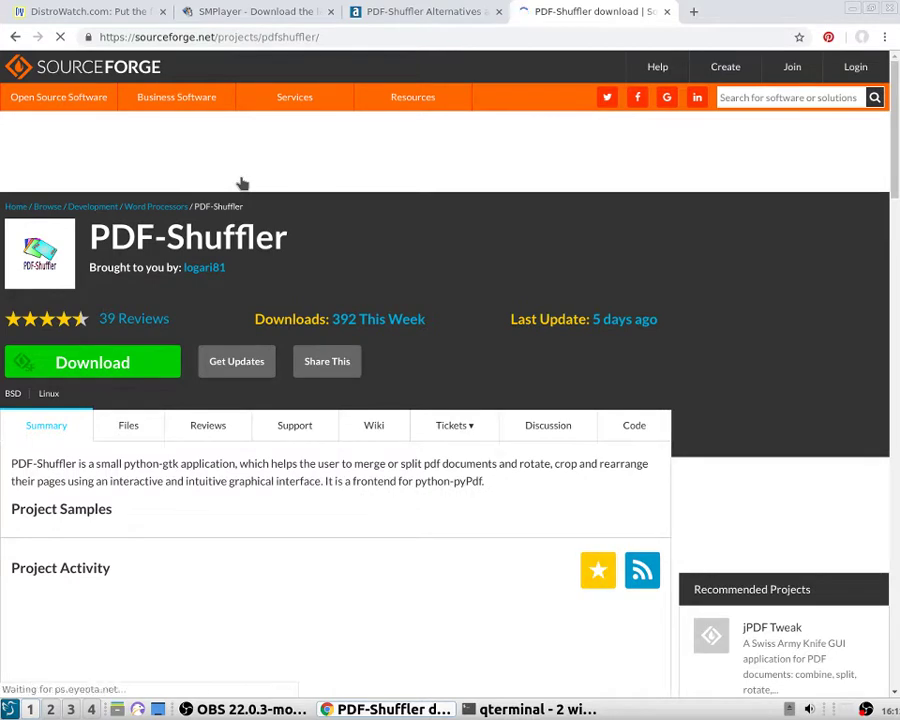
{"action": "scroll", "coordinate": [192, 603], "scroll_direction": "down", "scroll_amount": 2}
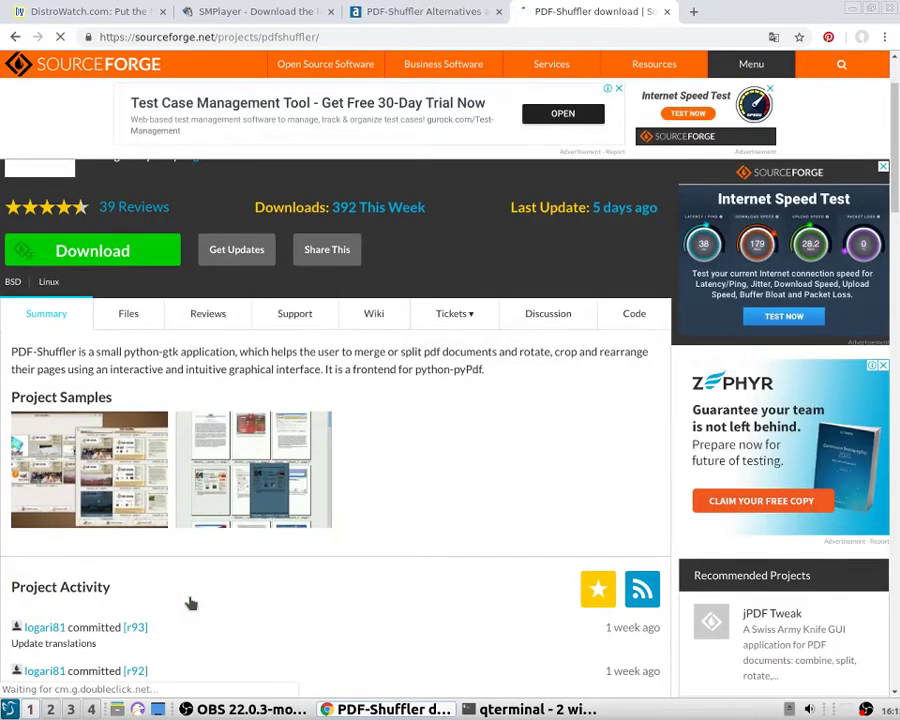
{"action": "scroll", "coordinate": [192, 284], "scroll_direction": "up", "scroll_amount": 2}
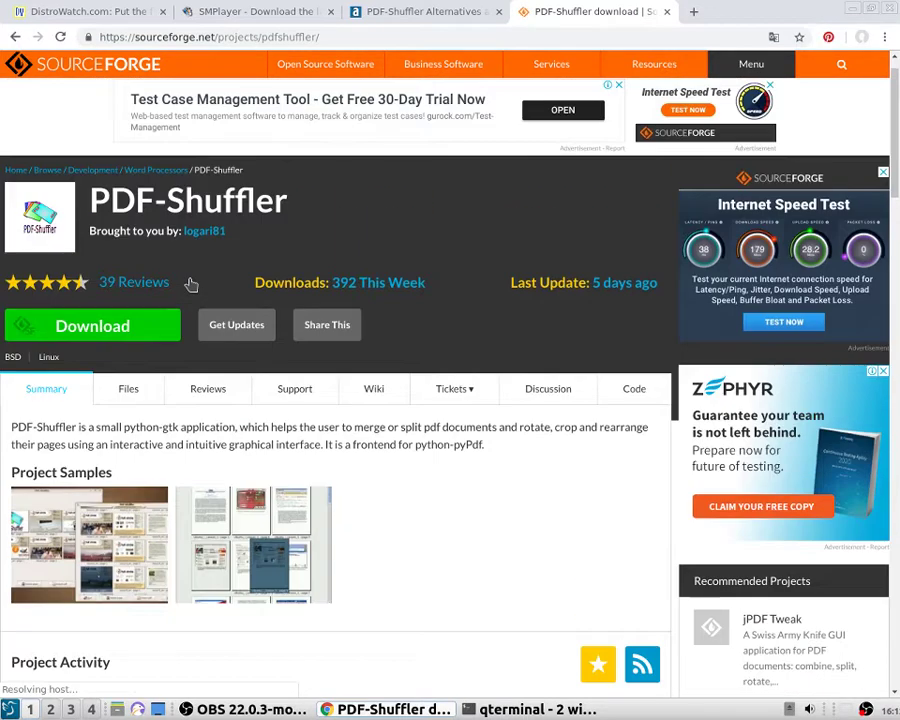
Download PDF-Shuffler from SourceForge and save pdfshuffler-0.6.0.tar.gz in the Downloads folder.
{"action": "left_click", "coordinate": [114, 334]}
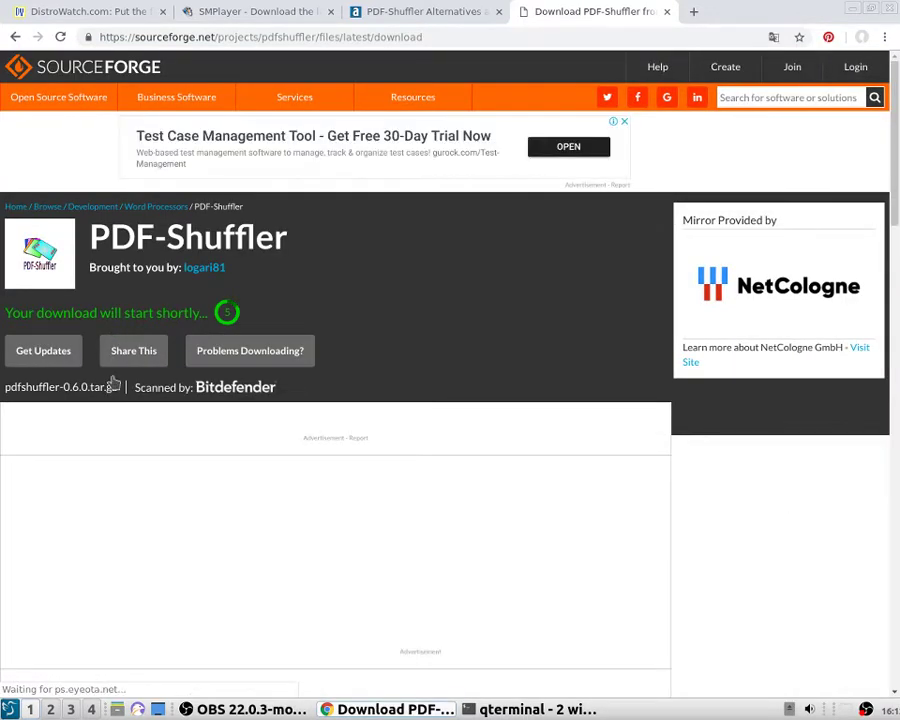
{"action": "scroll", "coordinate": [114, 383], "scroll_direction": "down", "scroll_amount": 5}
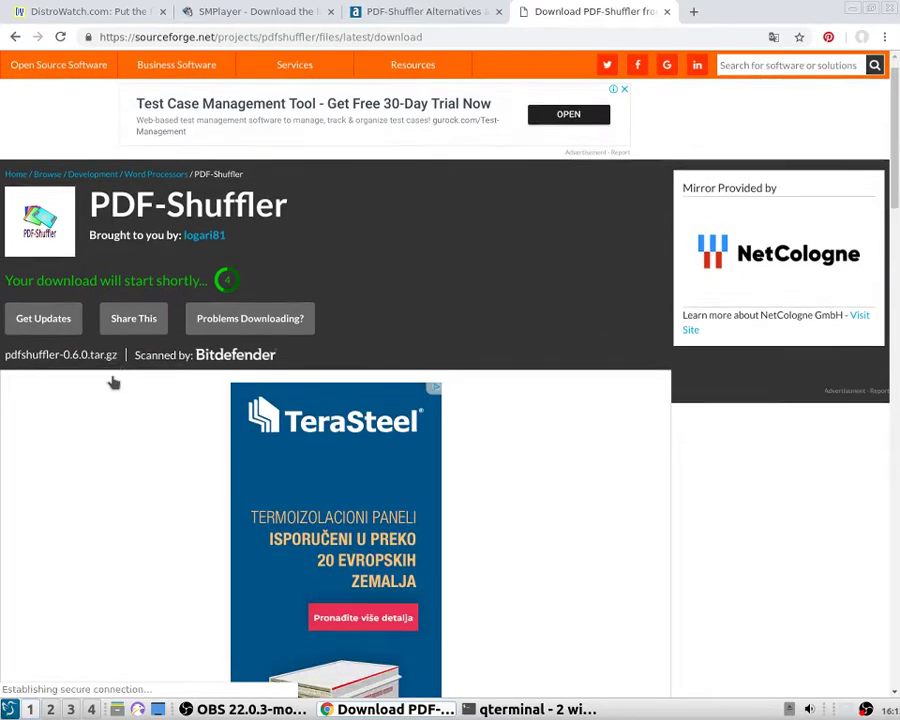
{"action": "scroll", "coordinate": [114, 383], "scroll_direction": "down", "scroll_amount": 3}
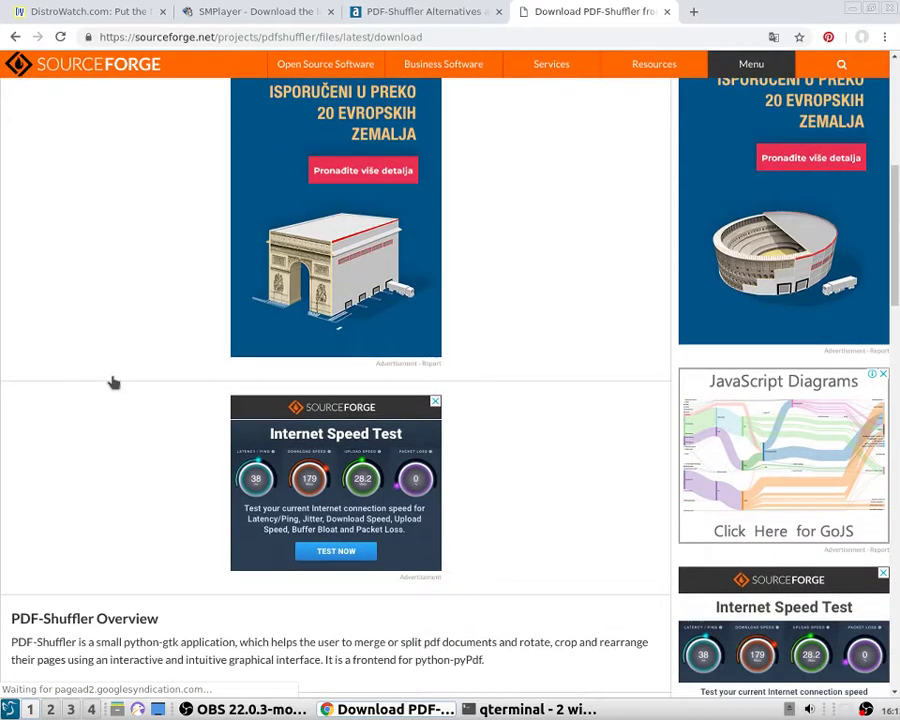
{"action": "scroll", "coordinate": [114, 453], "scroll_direction": "down", "scroll_amount": 1}
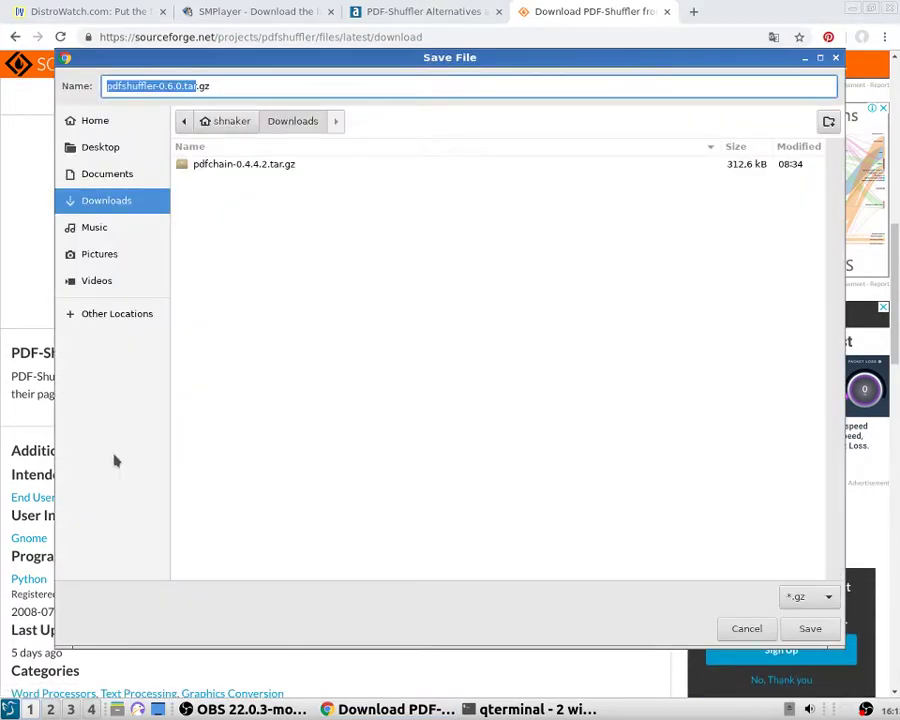
{"action": "left_click", "coordinate": [822, 628]}
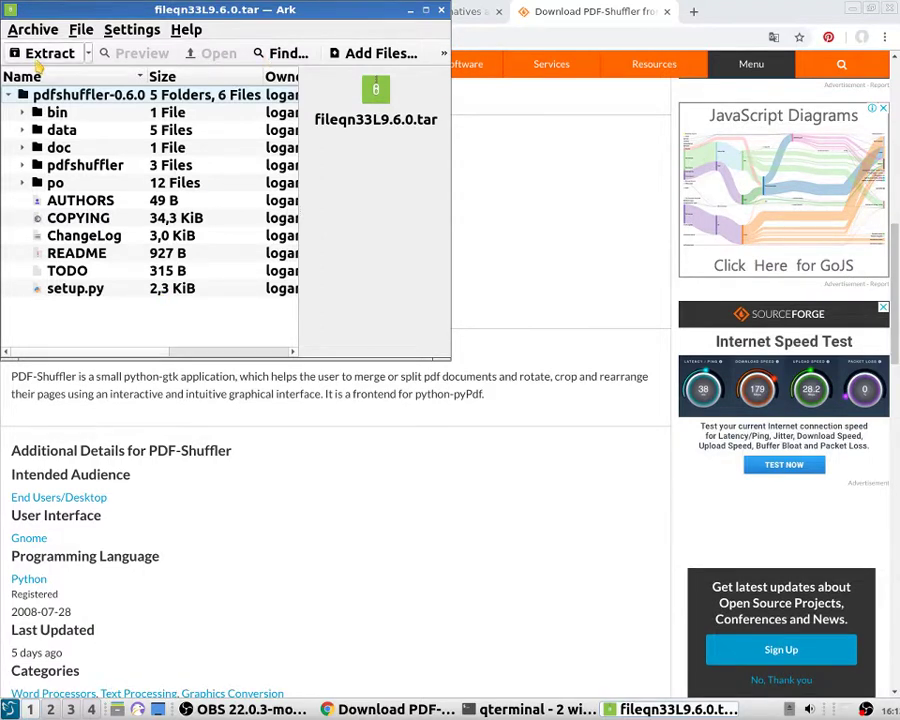
Extract the pdfshuffler-0.6.0 archive to Downloads with pdf entered as the destination name, and close Ark.
{"action": "left_click", "coordinate": [36, 55]}
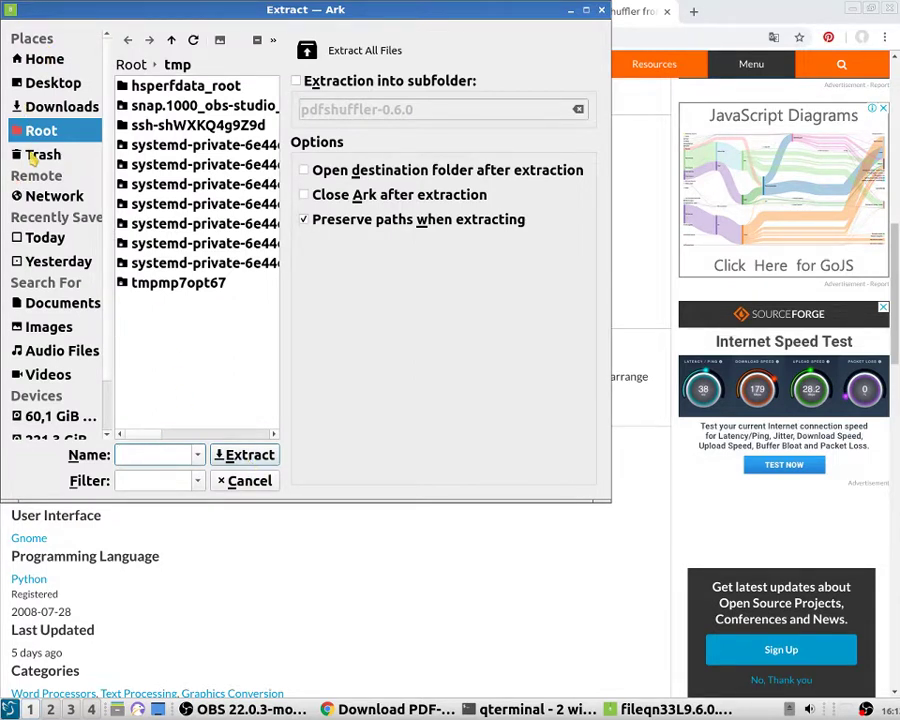
{"action": "left_click", "coordinate": [64, 106]}
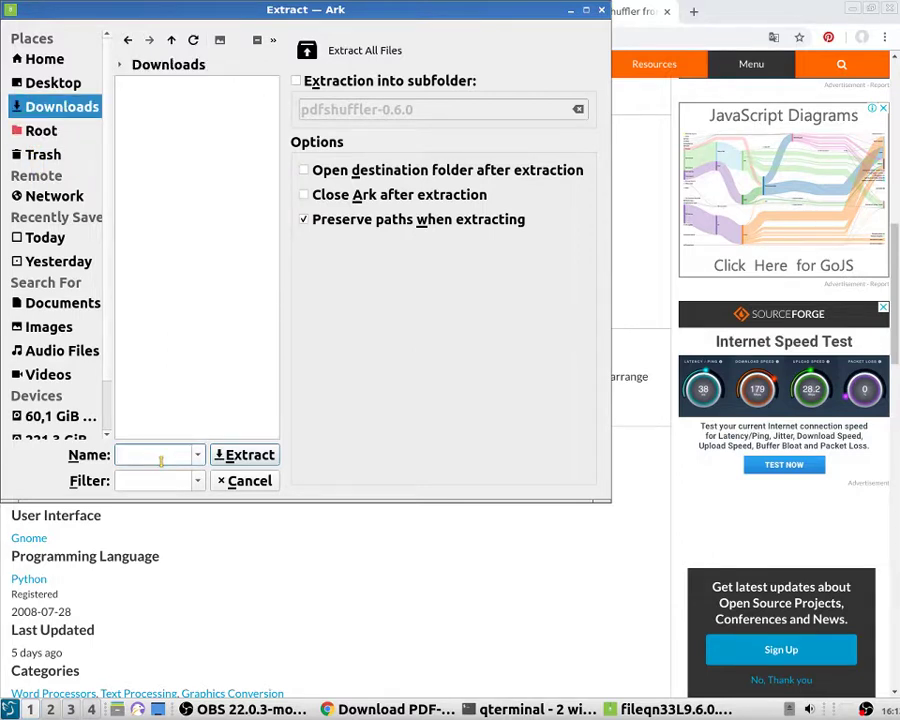
{"action": "type", "text": "p"}
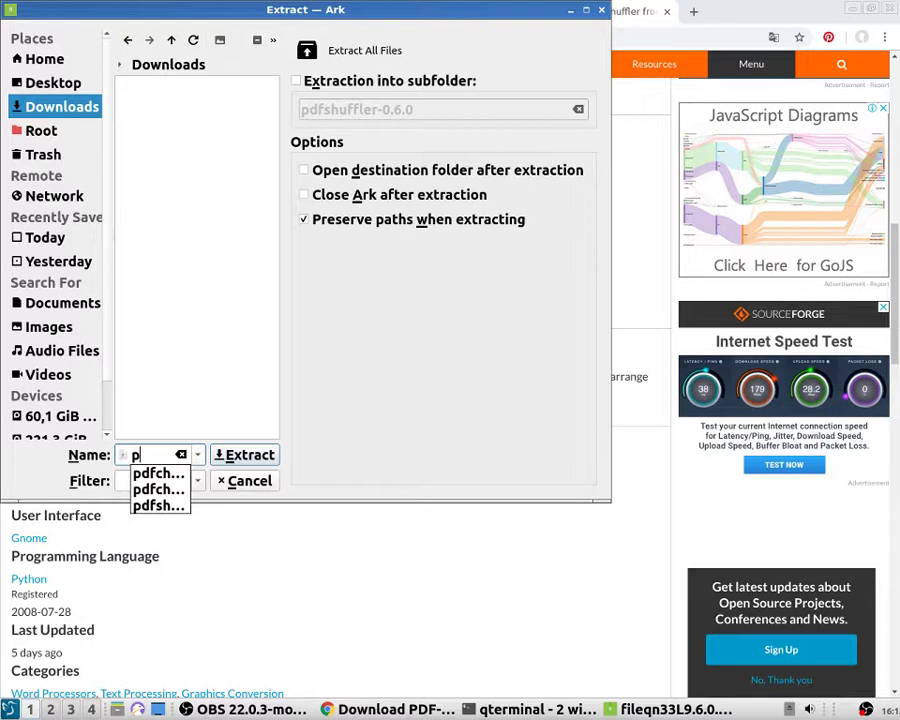
{"action": "type", "text": "df"}
{"action": "left_click", "coordinate": [255, 456]}
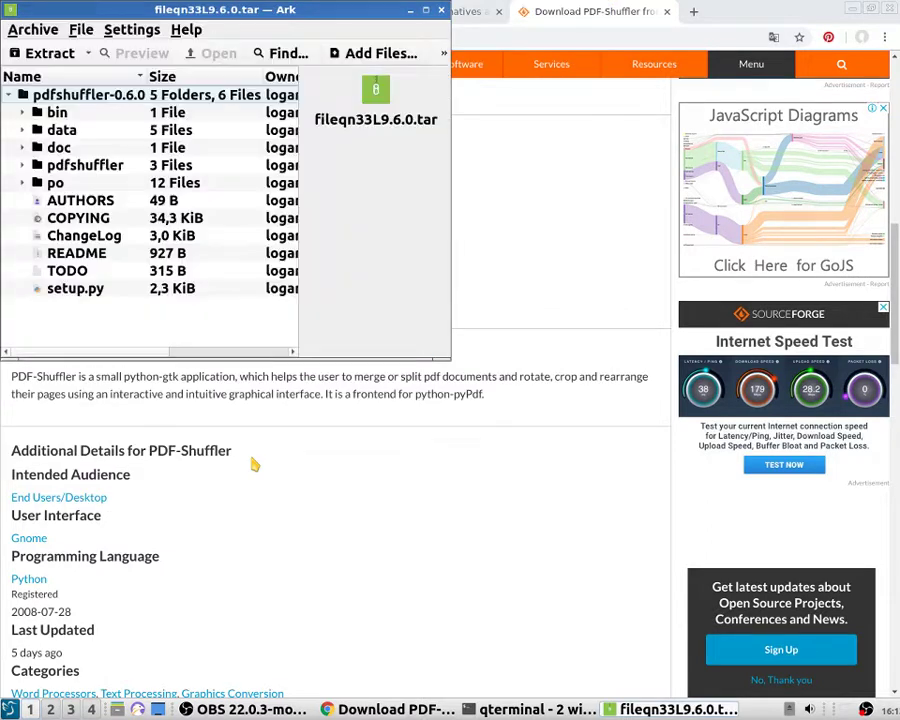
{"action": "left_click", "coordinate": [441, 11]}
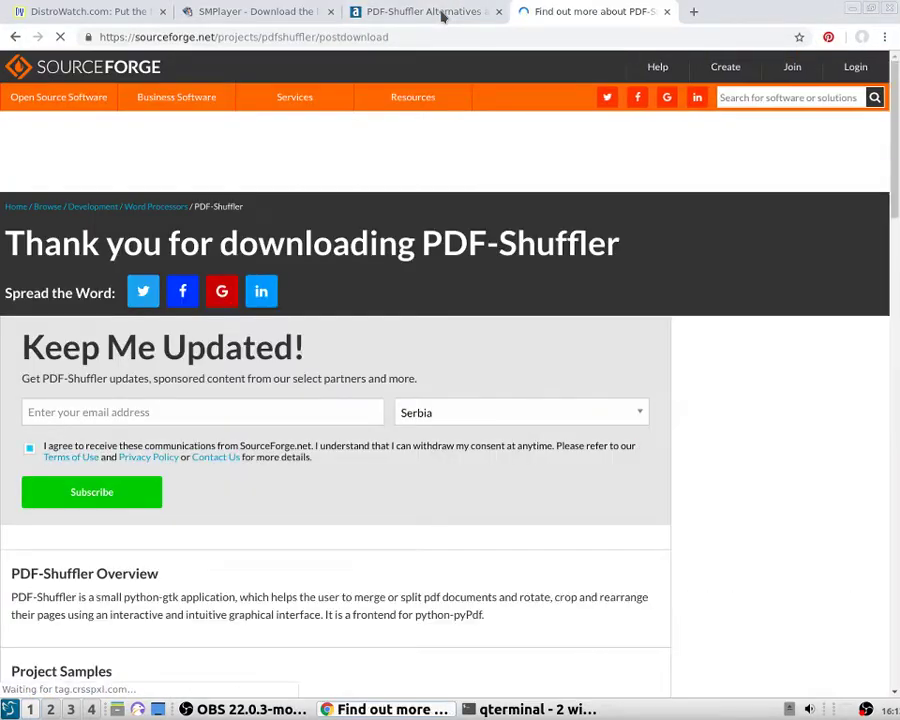
Switch to the terminal window, open the application menu and examine the programs in the Accessories category.
{"action": "key", "text": "ctrl+alt+d"}
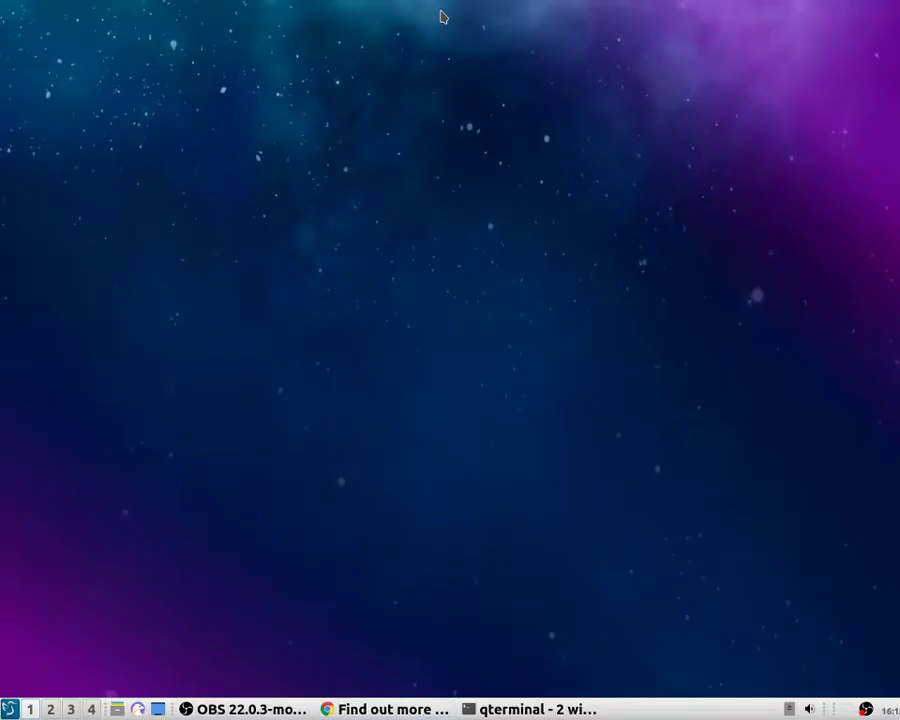
{"action": "key", "text": "alt+Tab"}
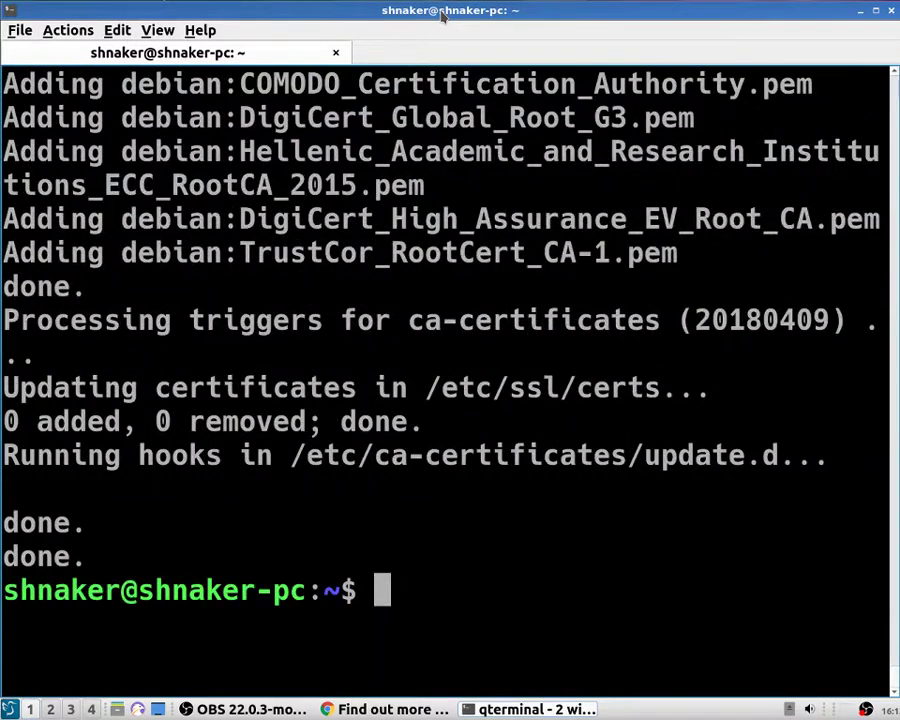
{"action": "key", "text": "super"}
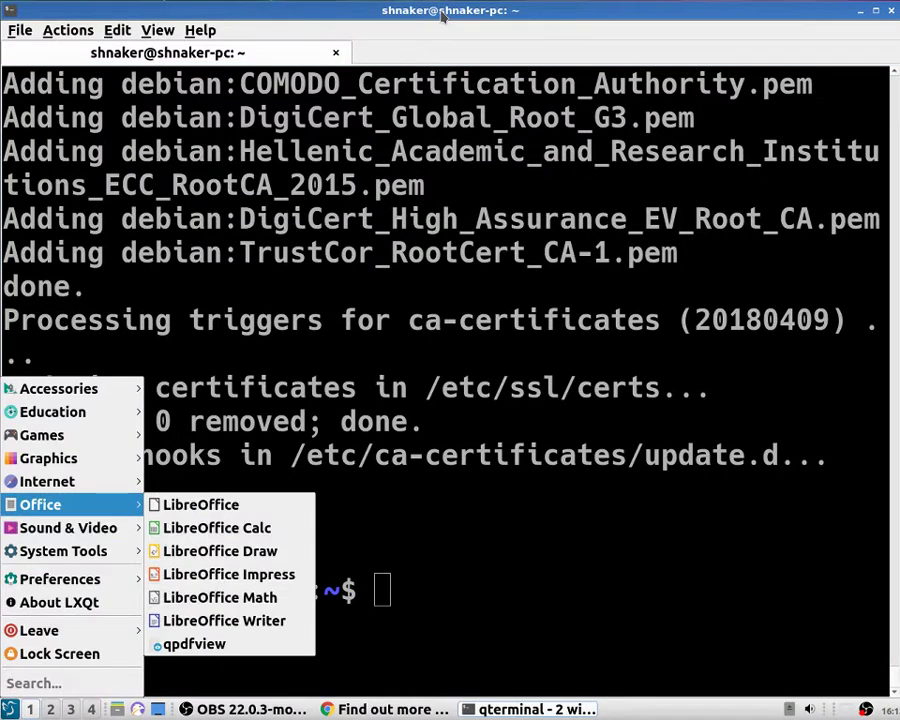
{"action": "key", "text": "Up"}
{"action": "key", "text": "Up"}
{"action": "key", "text": "Up"}
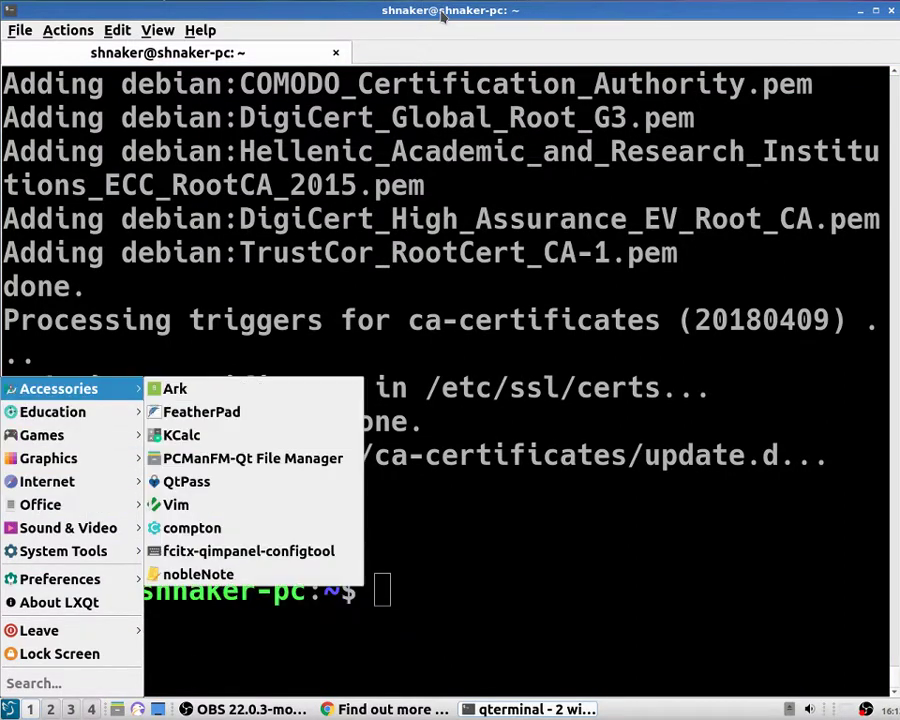
{"action": "key", "text": "Right"}
{"action": "key", "text": "Down"}
{"action": "key", "text": "Down"}
{"action": "key", "text": "Down"}
{"action": "key", "text": "Down"}
{"action": "key", "text": "Down"}
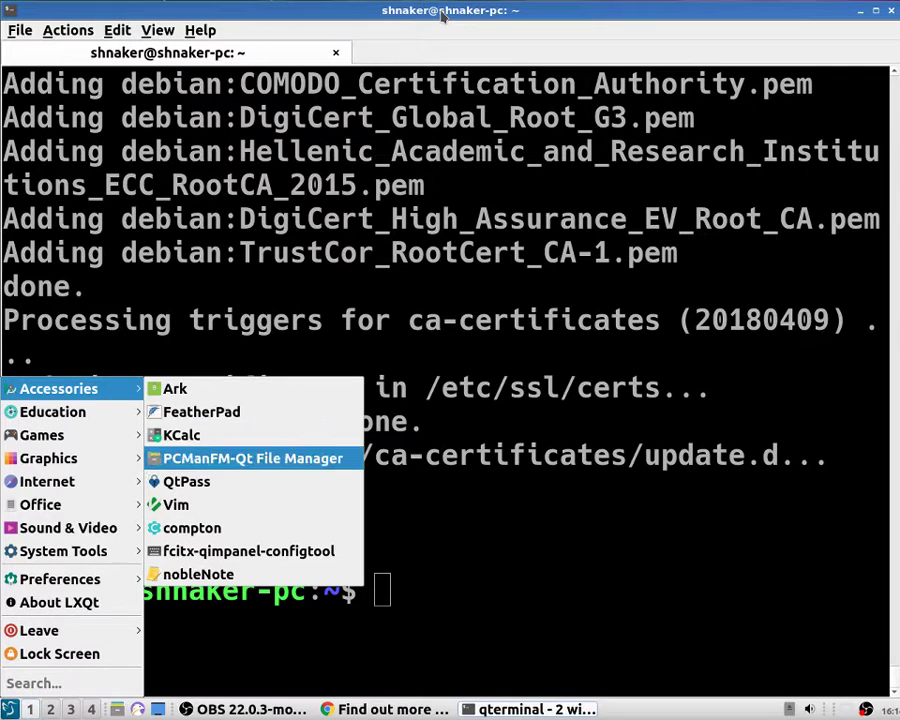
{"action": "key", "text": "Down"}
Examine the programs listed in the Internet and Graphics categories of the application menu.
{"action": "key", "text": "Left"}
{"action": "key", "text": "Down"}
{"action": "key", "text": "Down"}
{"action": "key", "text": "Down"}
{"action": "key", "text": "Down"}
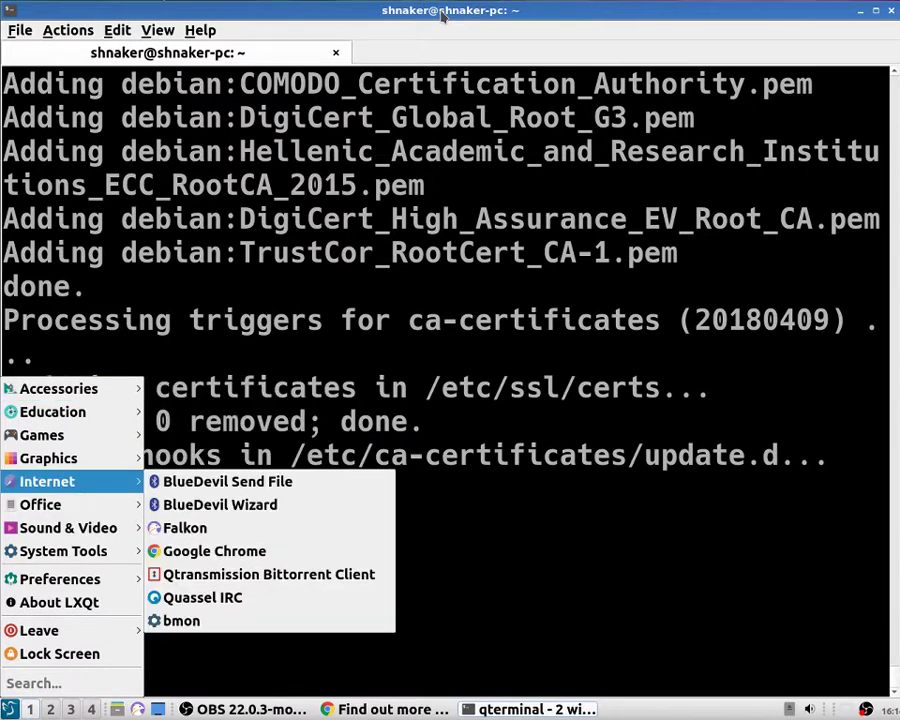
{"action": "key", "text": "Up"}
{"action": "key", "text": "Down"}
{"action": "key", "text": "Up"}
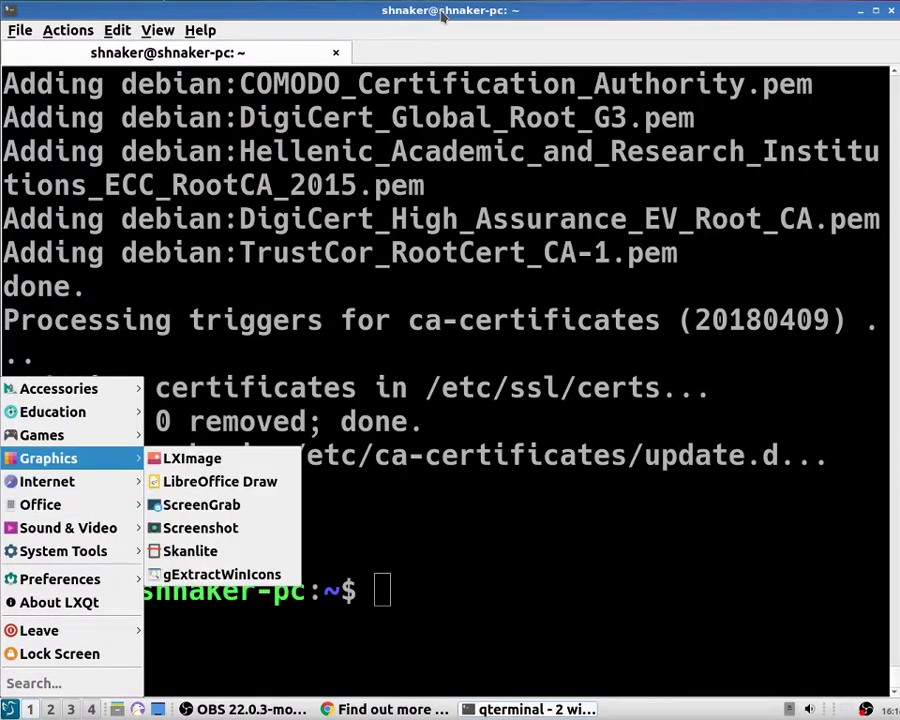
Launch ScreenGrab from the Graphics category to view it, and close its window.
{"action": "key", "text": "Right"}
{"action": "key", "text": "Down"}
{"action": "key", "text": "Down"}
{"action": "key", "text": "Down"}
{"action": "key", "text": "Down"}
{"action": "key", "text": "Down"}
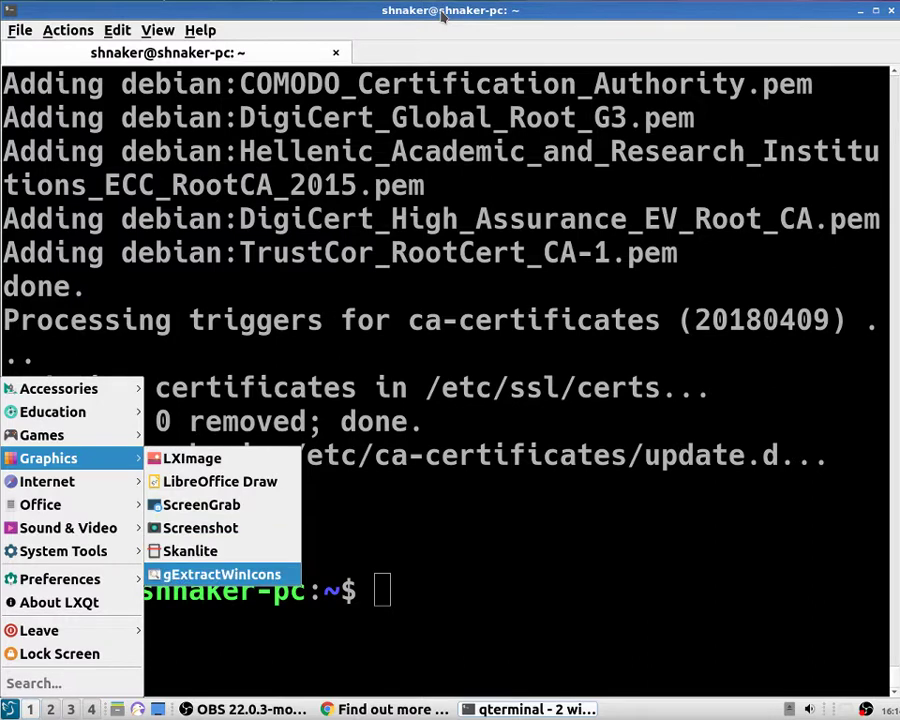
{"action": "key", "text": "Up"}
{"action": "key", "text": "Up"}
{"action": "key", "text": "Up"}
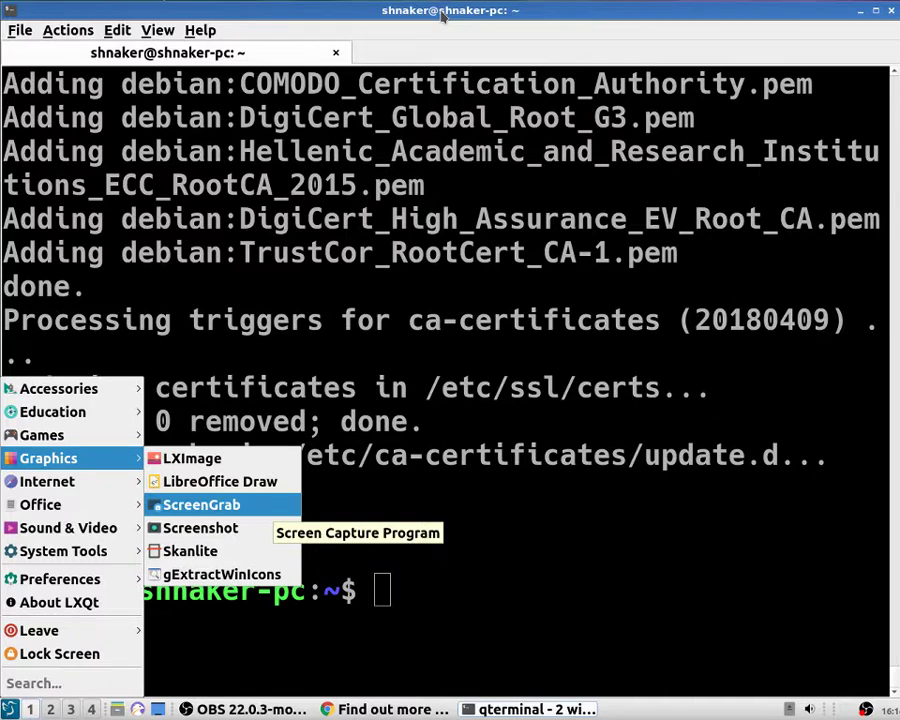
{"action": "key", "text": "Return"}
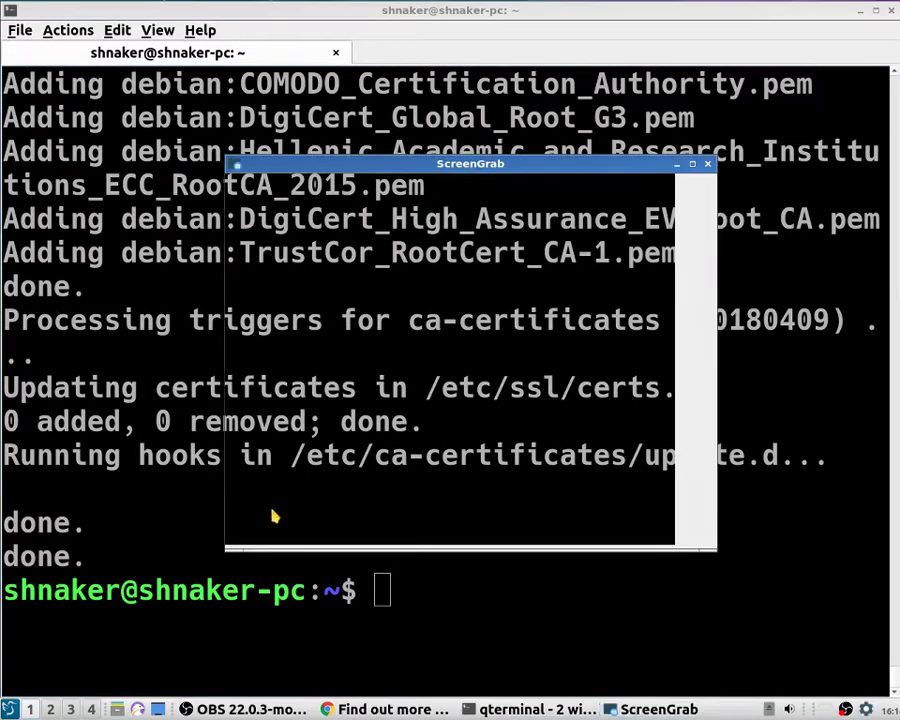
{"action": "left_click", "coordinate": [709, 165]}
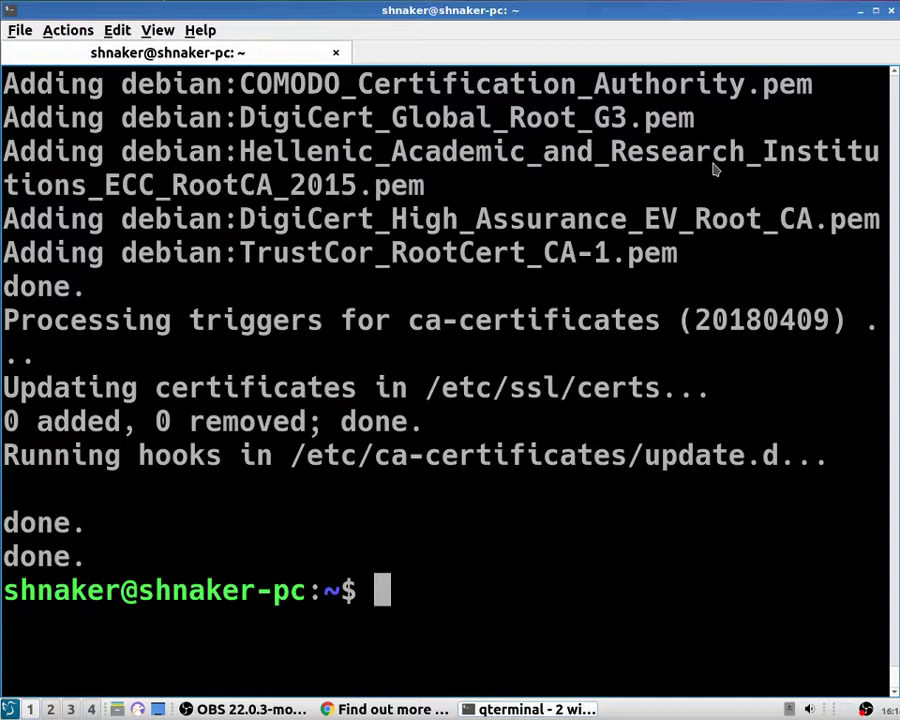
Open a new terminal tab and start a cd command at its prompt.
{"action": "key", "text": "alt+f"}
{"action": "key", "text": "Down"}
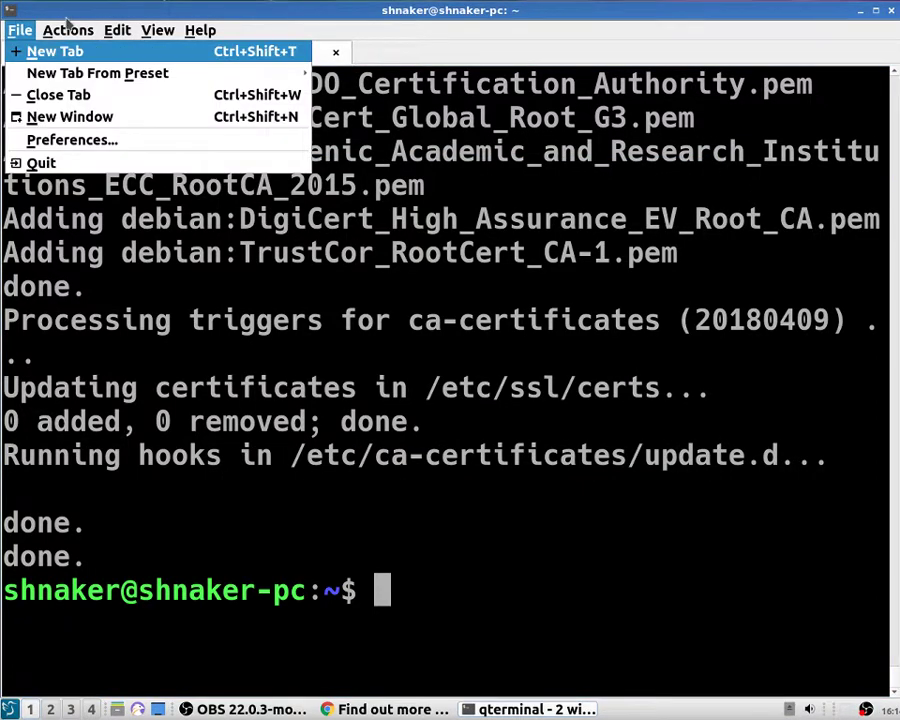
{"action": "key", "text": "Return"}
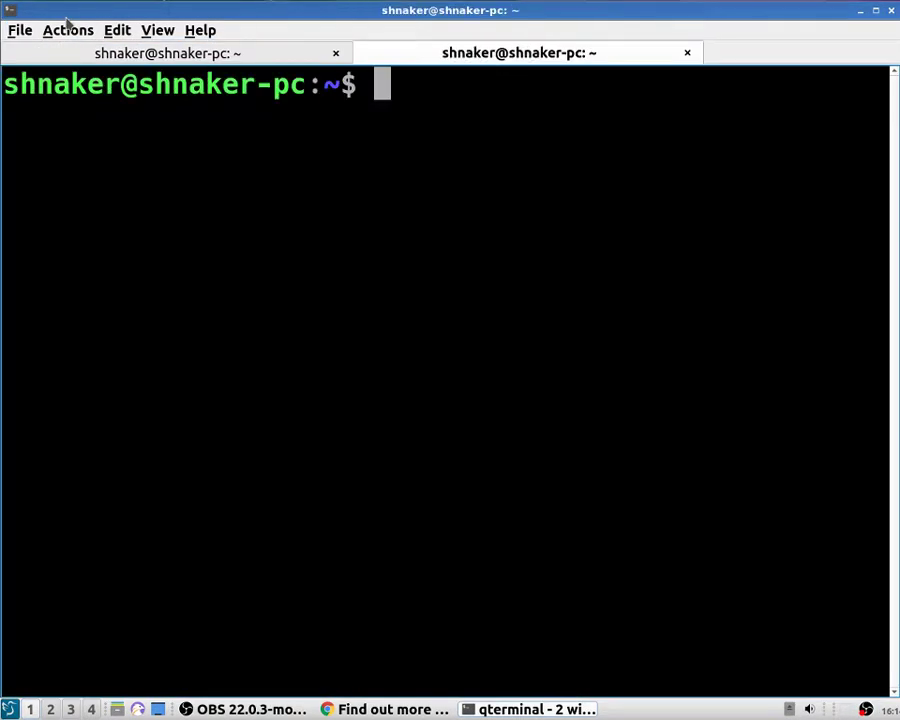
{"action": "type", "text": "cd"}
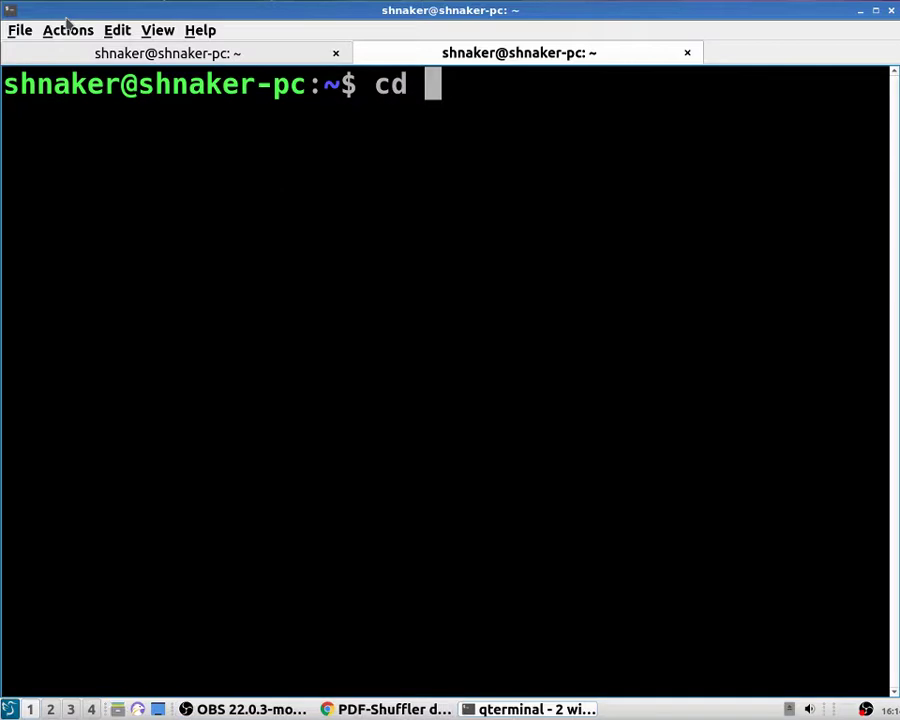
Open the file manager and go to the pdfshuffler-0.6.0 folder inside Downloads.
{"action": "key", "text": "super+e"}
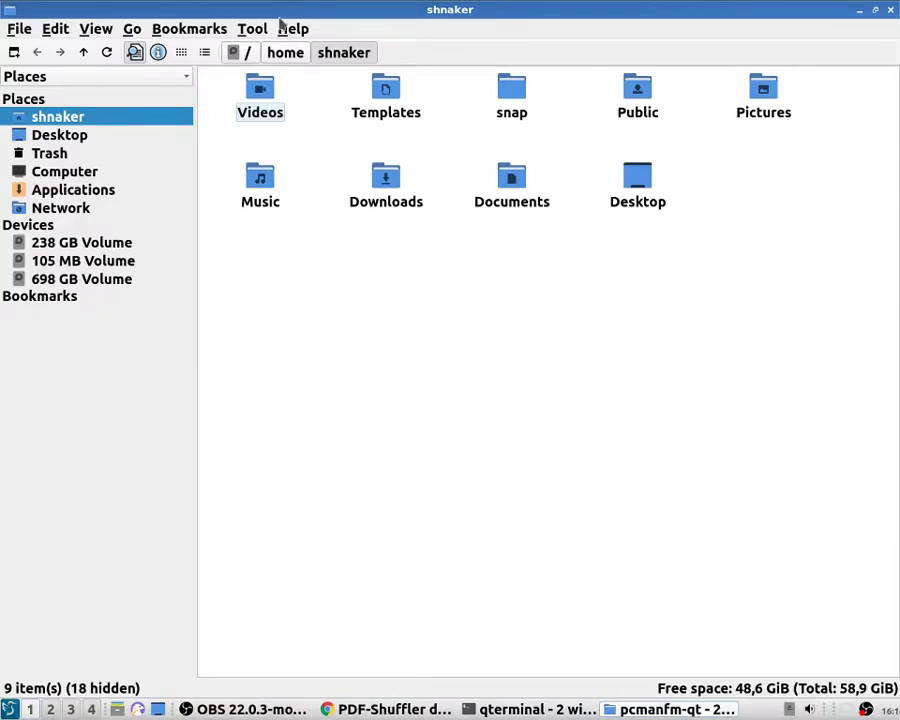
{"action": "key", "text": "d"}
{"action": "key", "text": "Return"}
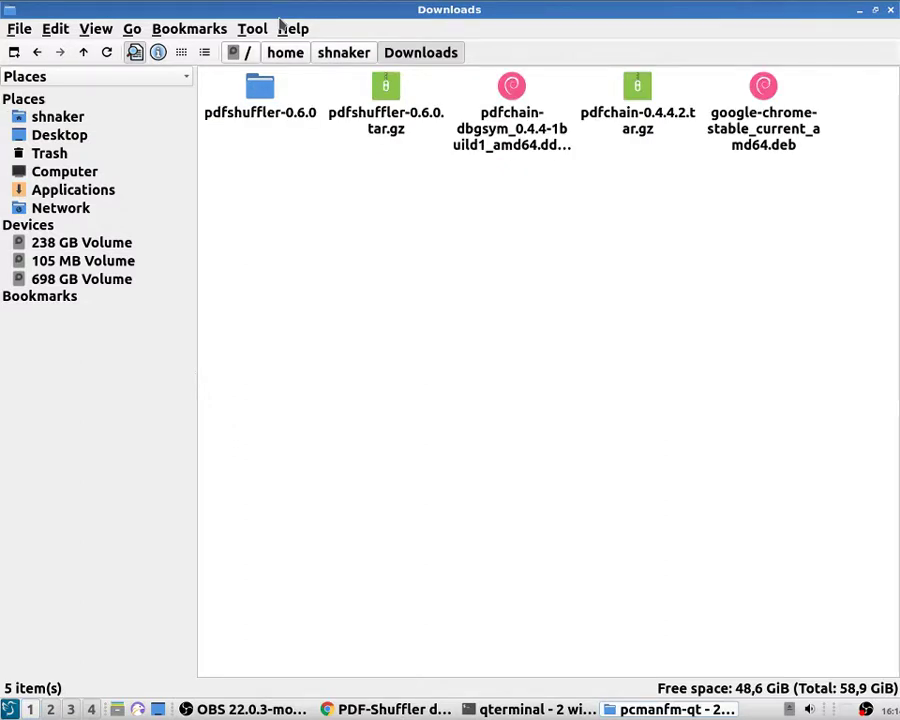
{"action": "key", "text": "p"}
{"action": "key", "text": "Return"}
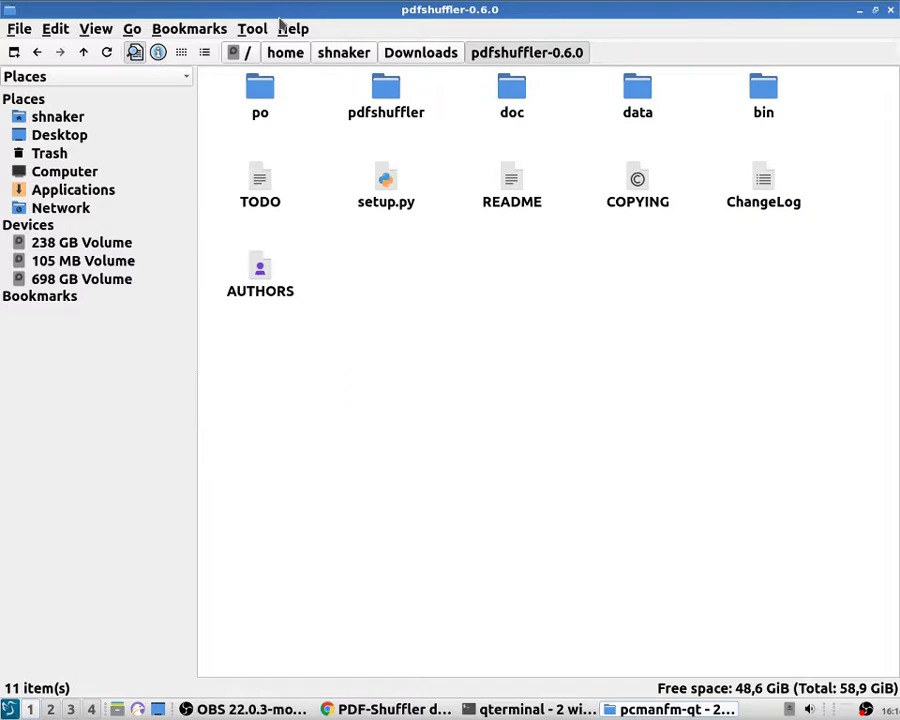
Copy the full path of the pdfshuffler-0.6.0 folder and minimize its file manager window.
{"action": "key", "text": "ctrl+l"}
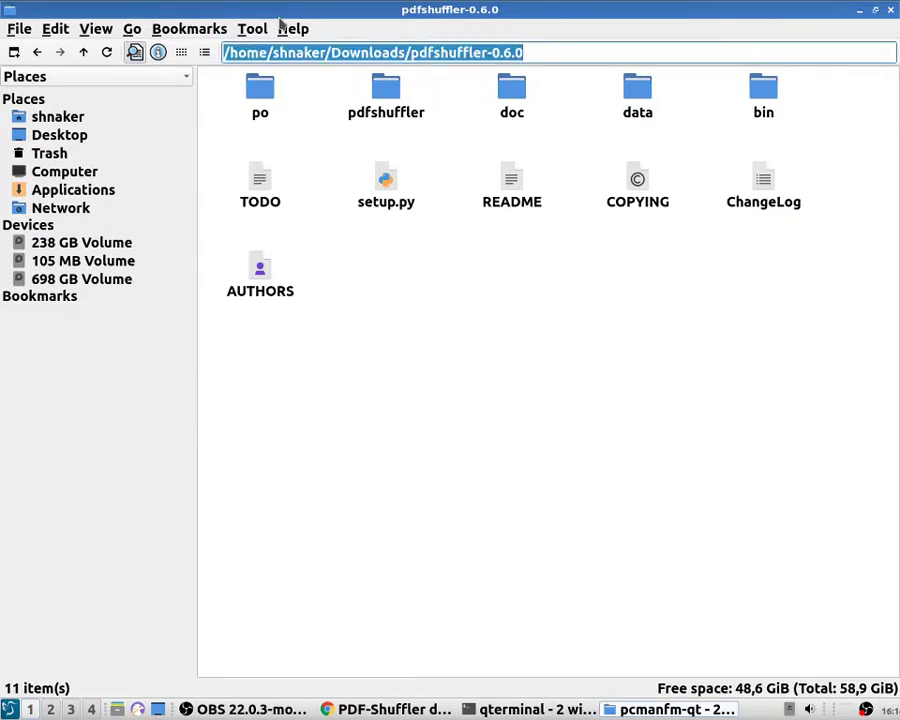
{"action": "right_click", "coordinate": [491, 52]}
{"action": "left_click", "coordinate": [524, 132]}
{"action": "left_click", "coordinate": [860, 10]}
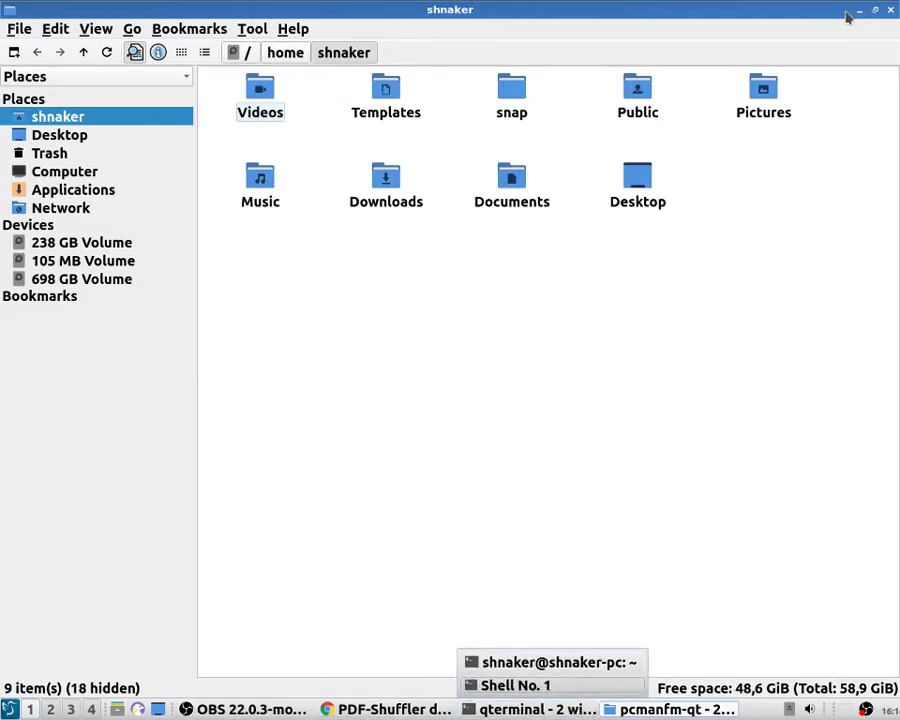
Return to the terminal window with the started cd command and paste the copied folder path from the clipboard.
{"action": "left_click", "coordinate": [515, 685]}
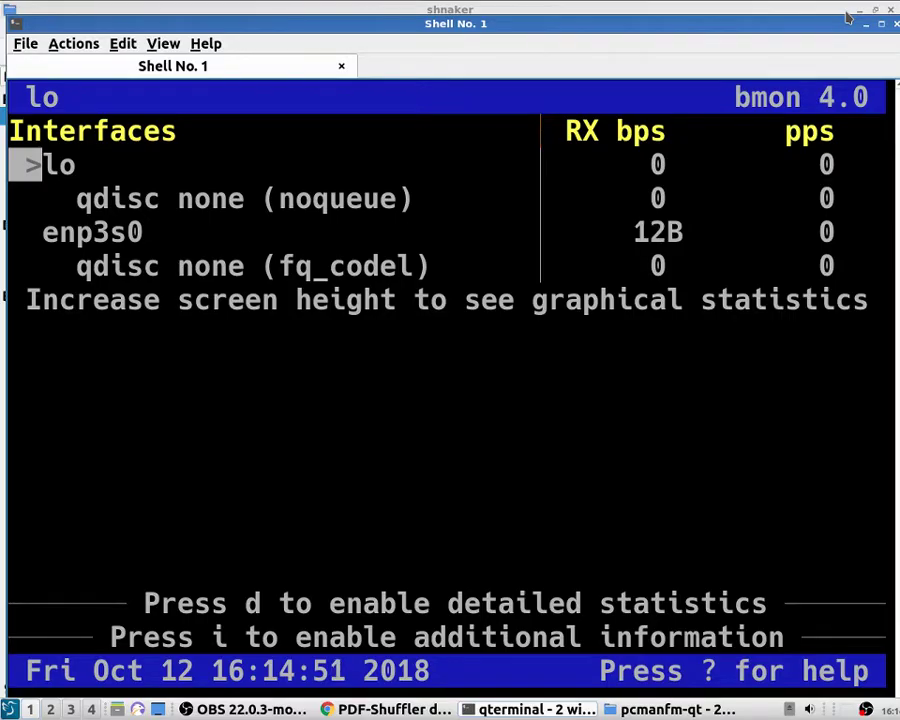
{"action": "left_click", "coordinate": [865, 22]}
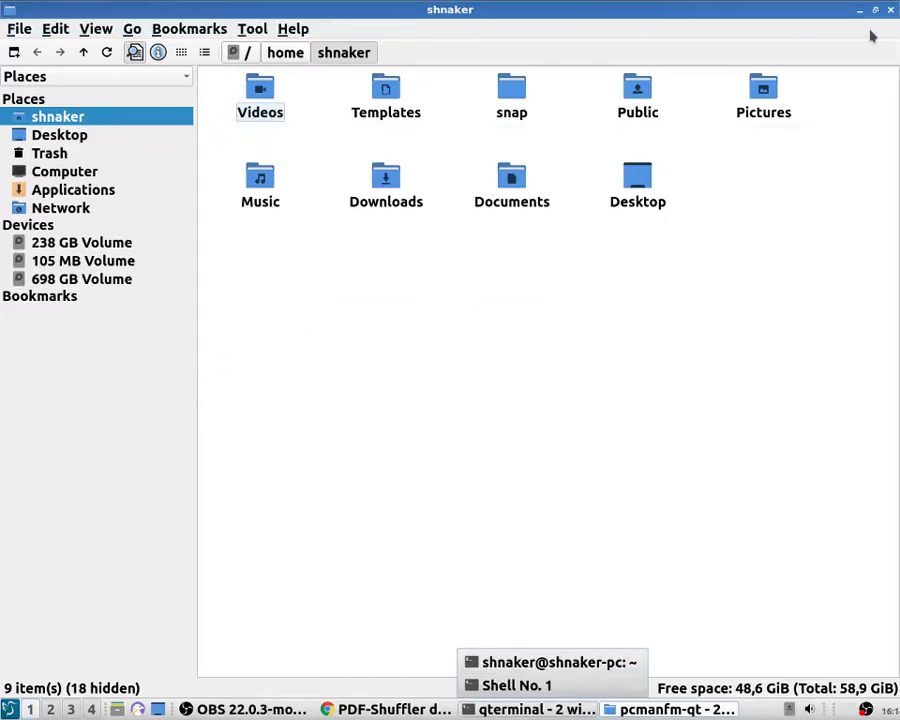
{"action": "key", "text": "alt+Tab"}
{"action": "right_click", "coordinate": [472, 118]}
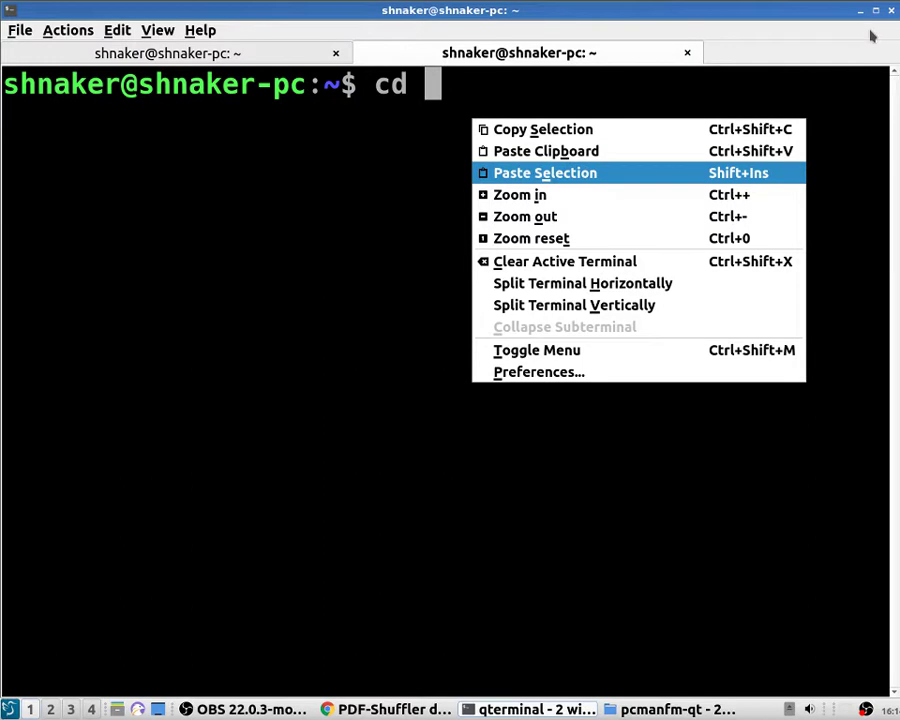
{"action": "key", "text": "Up"}
{"action": "key", "text": "Up"}
{"action": "key", "text": "Up"}
{"action": "key", "text": "Up"}
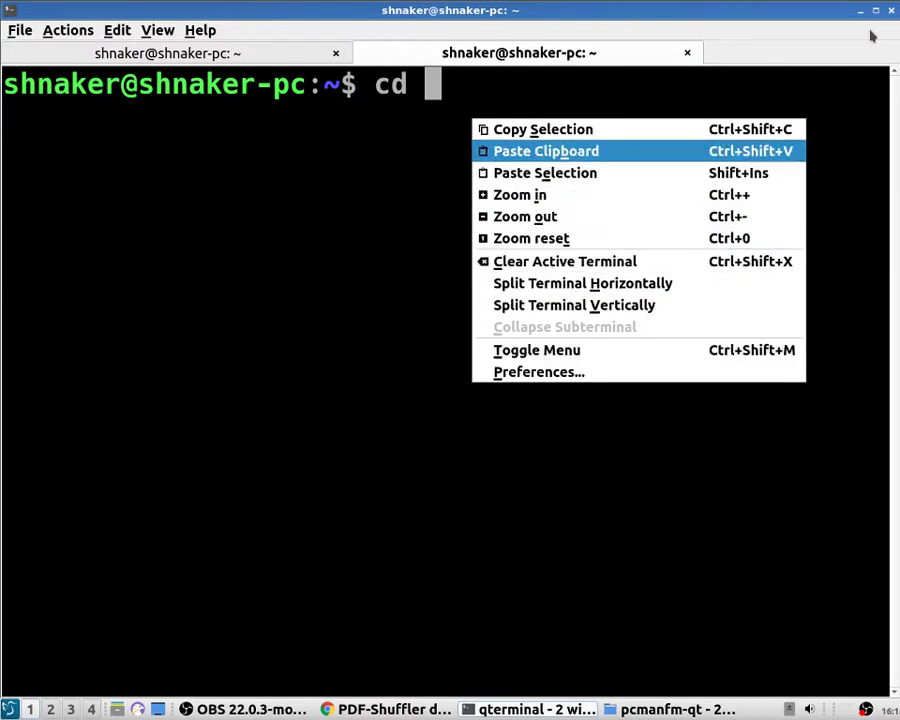
Complete the cd command with the copied Downloads/pdfshuffler-0.6.0 path and change into that directory.
{"action": "key", "text": "Down"}
{"action": "key", "text": "Down"}
{"action": "key", "text": "Return"}
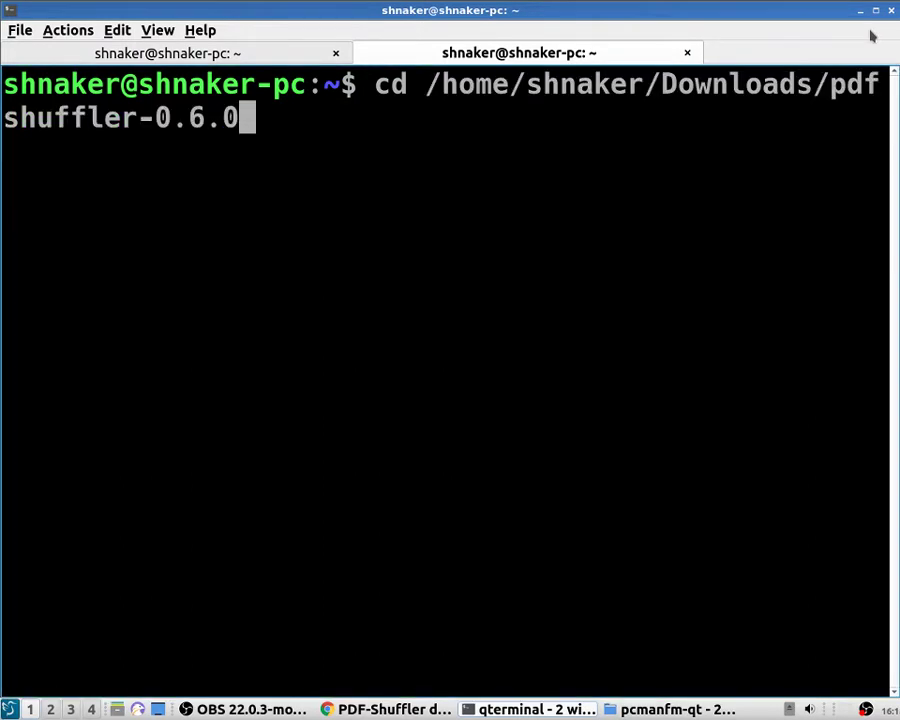
{"action": "key", "text": "Return"}
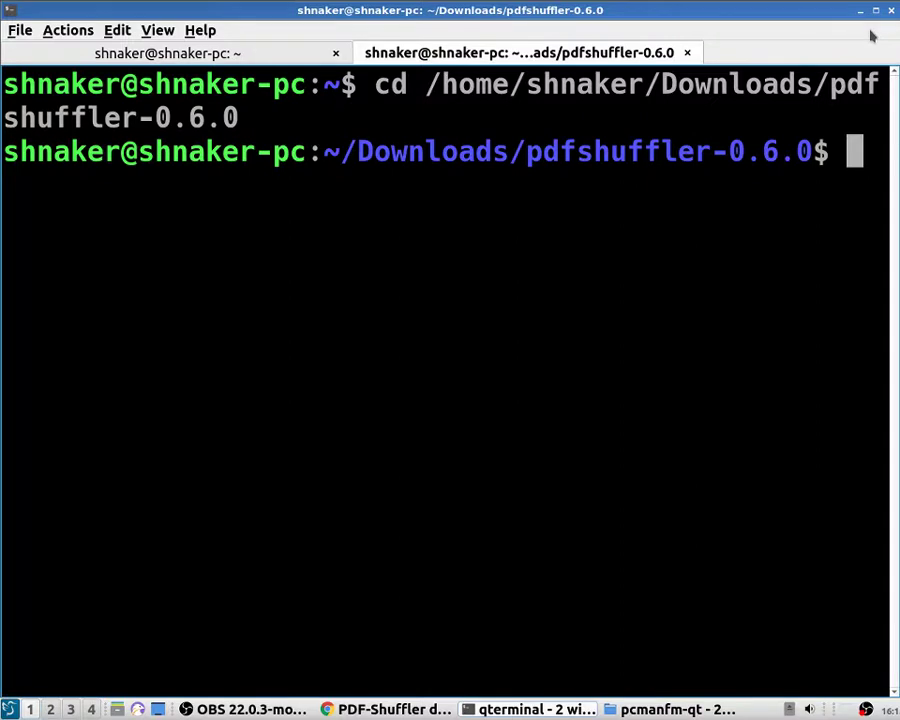
Open a file manager window and go to the pdfshuffler-0.6.0 folder in Downloads.
{"action": "key", "text": "super+e"}
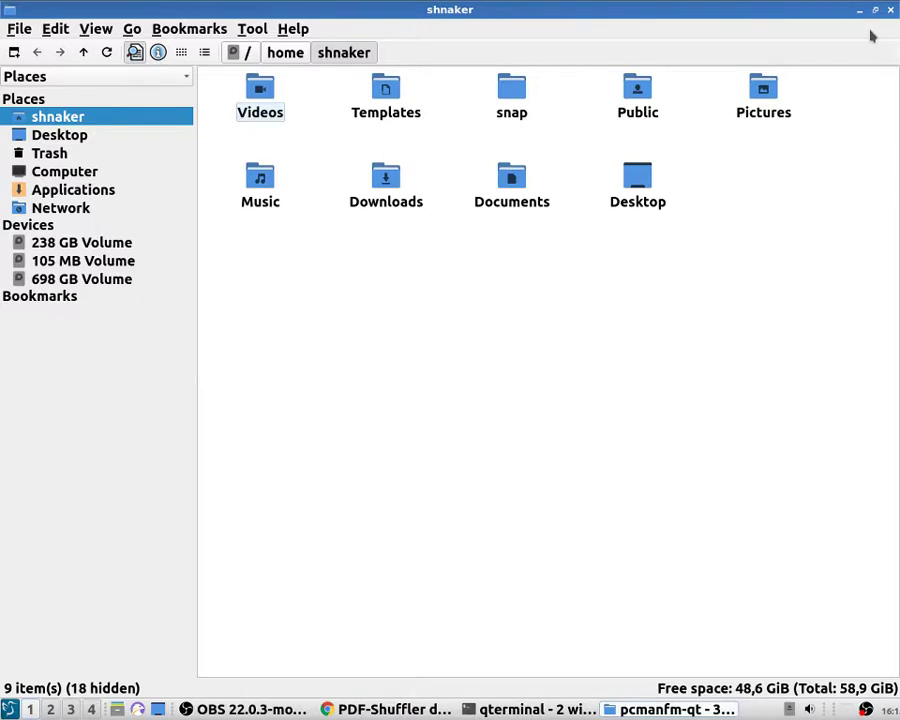
{"action": "key", "text": "Down"}
{"action": "key", "text": "Right"}
{"action": "key", "text": "Return"}
{"action": "key", "text": "Return"}
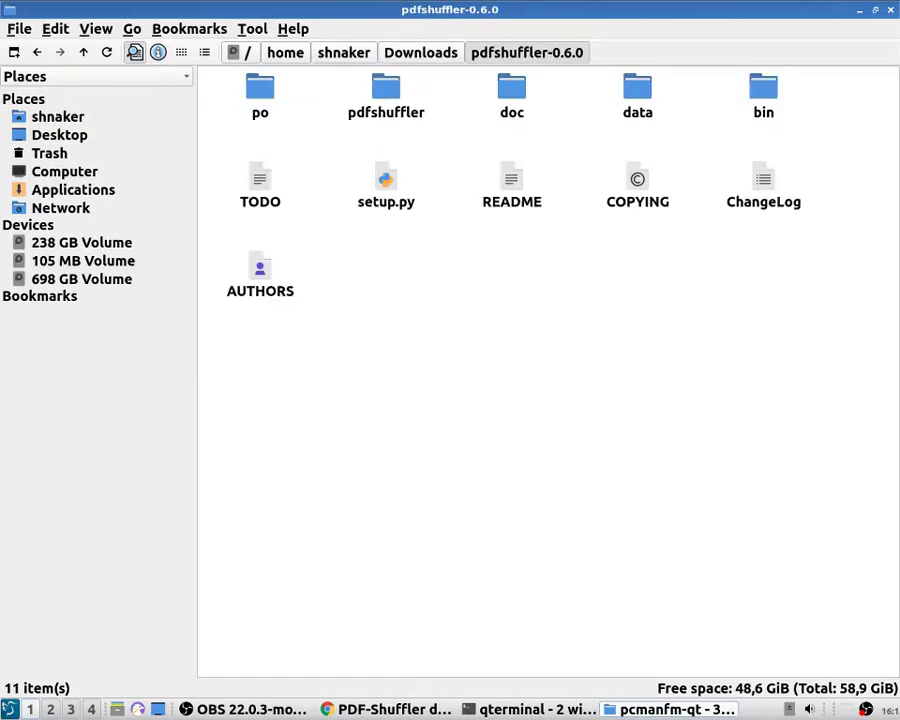
Execute the setup.py script in a terminal from the pdfshuffler-0.6.0 folder.
{"action": "key", "text": "Down"}
{"action": "key", "text": "Right"}
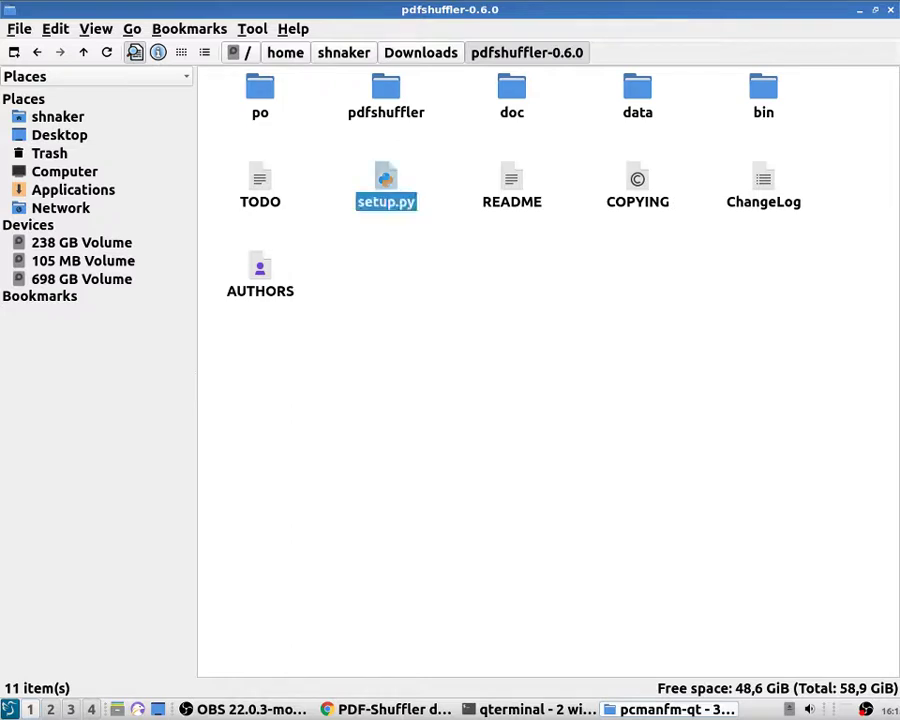
{"action": "key", "text": "Return"}
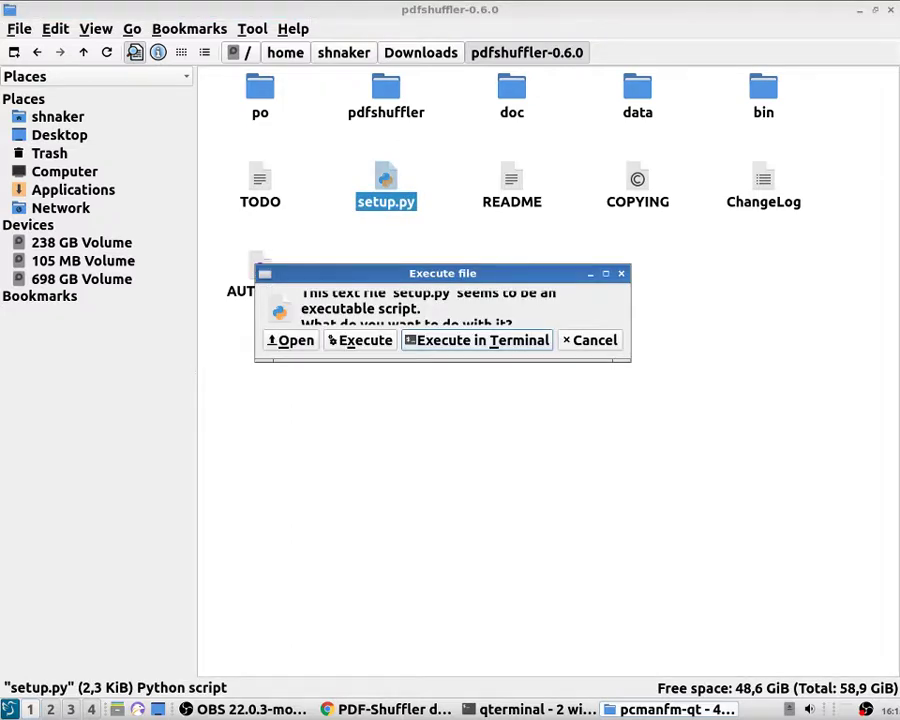
{"action": "key", "text": "Return"}
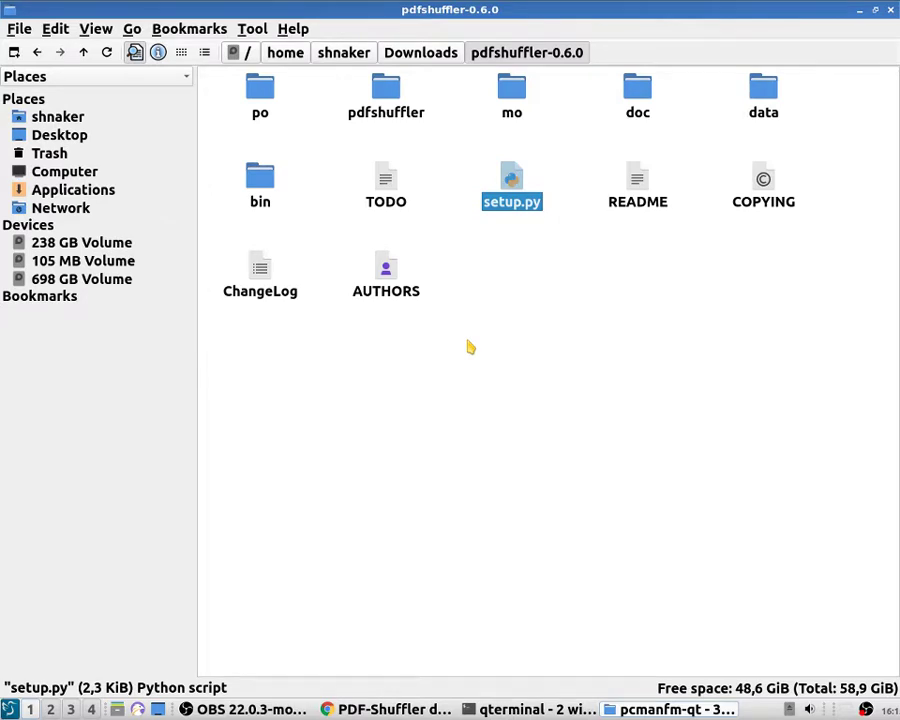
Open the README file from the pdfshuffler-0.6.0 folder and maximize its window.
{"action": "key", "text": "Right"}
{"action": "key", "text": "Return"}
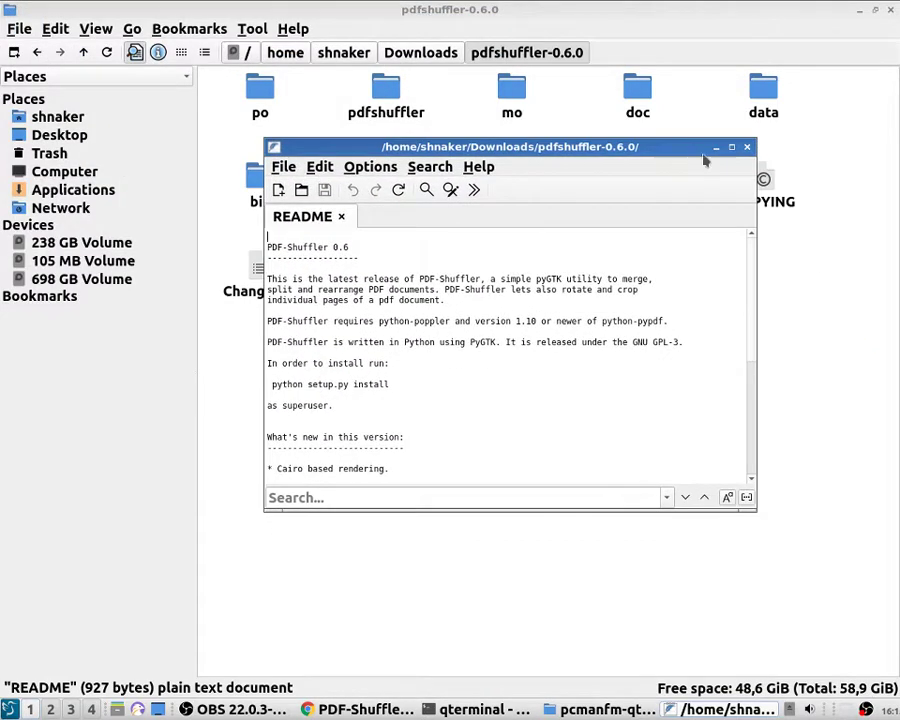
{"action": "left_click", "coordinate": [732, 148]}
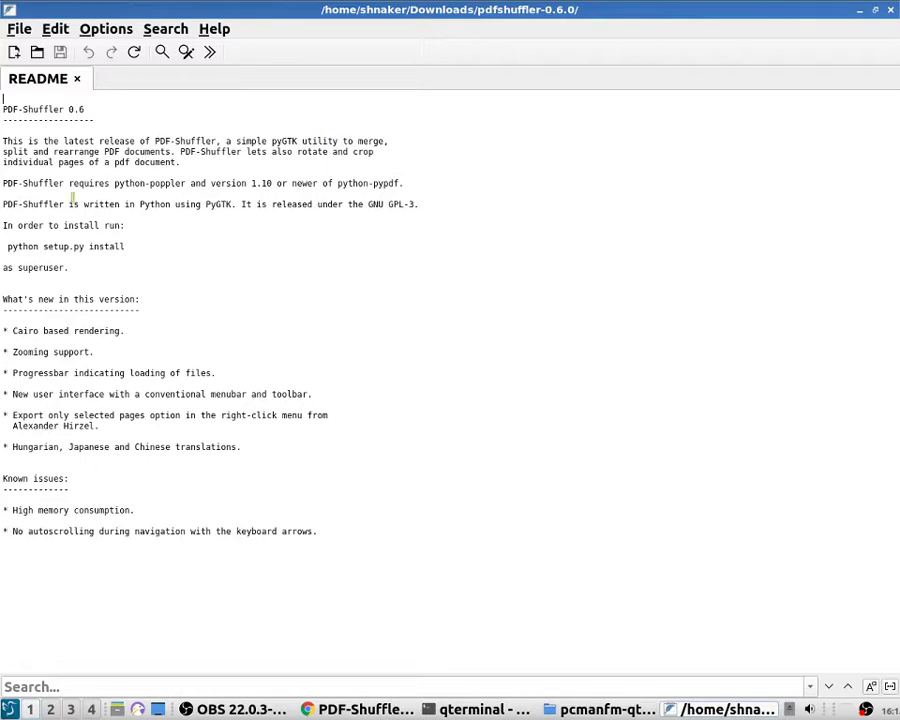
Set the text editor's font size to 24, keeping the Monospace font with Normal style.
{"action": "left_click_drag", "start_coordinate": [449, 582], "coordinate": [40, 95]}
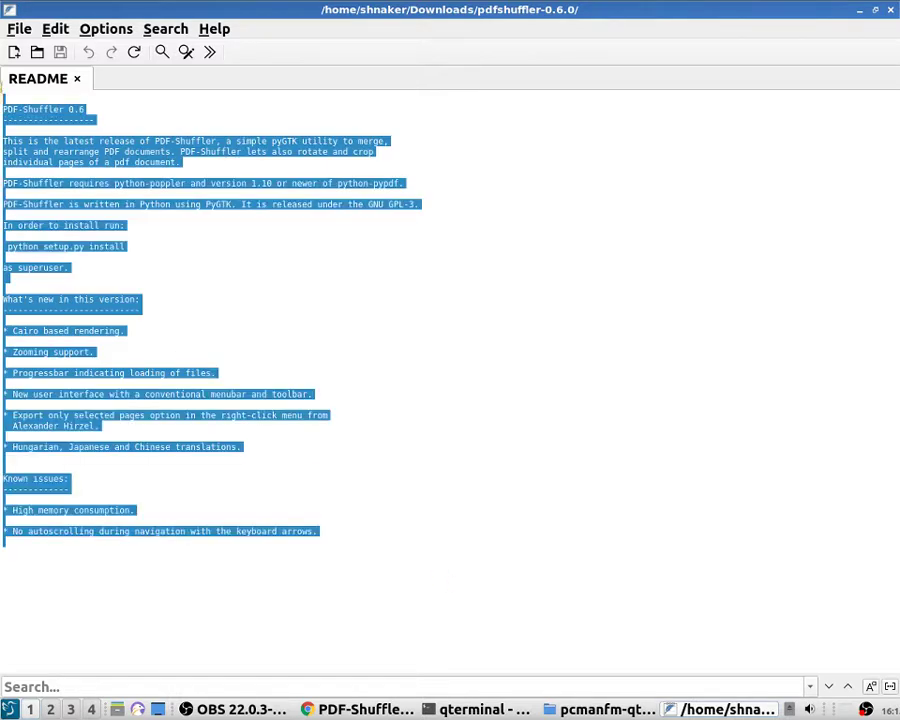
{"action": "left_click", "coordinate": [17, 30]}
{"action": "mouse_move", "coordinate": [55, 30]}
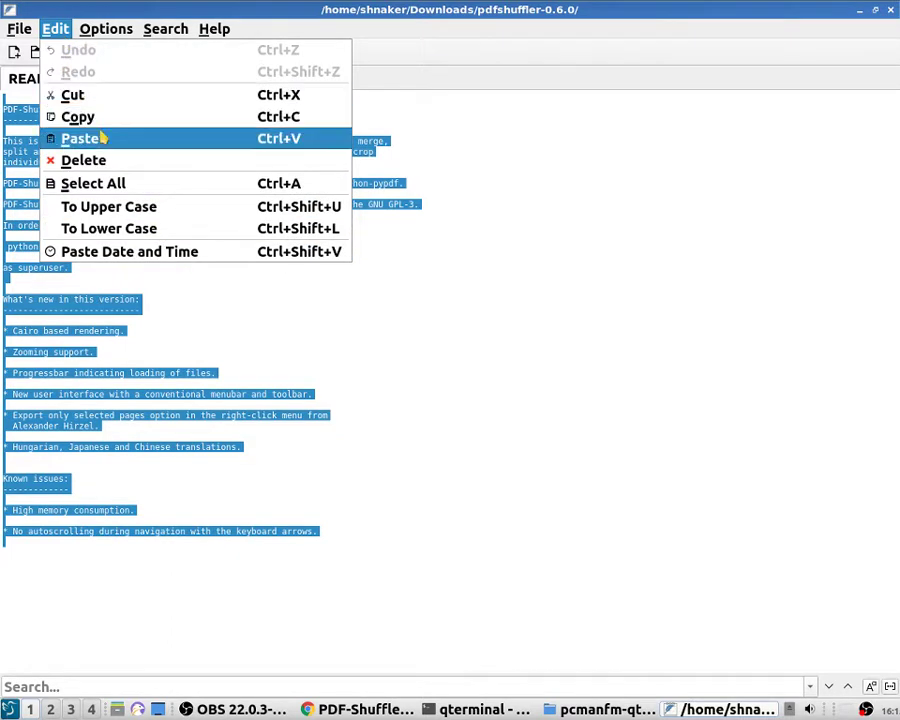
{"action": "mouse_move", "coordinate": [84, 28]}
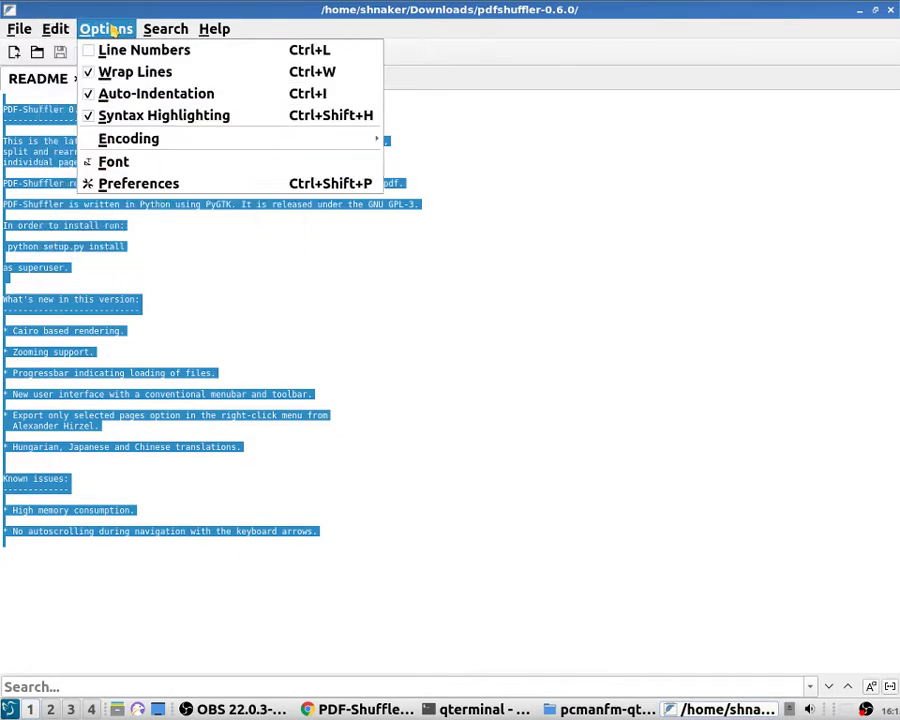
{"action": "left_click", "coordinate": [113, 161]}
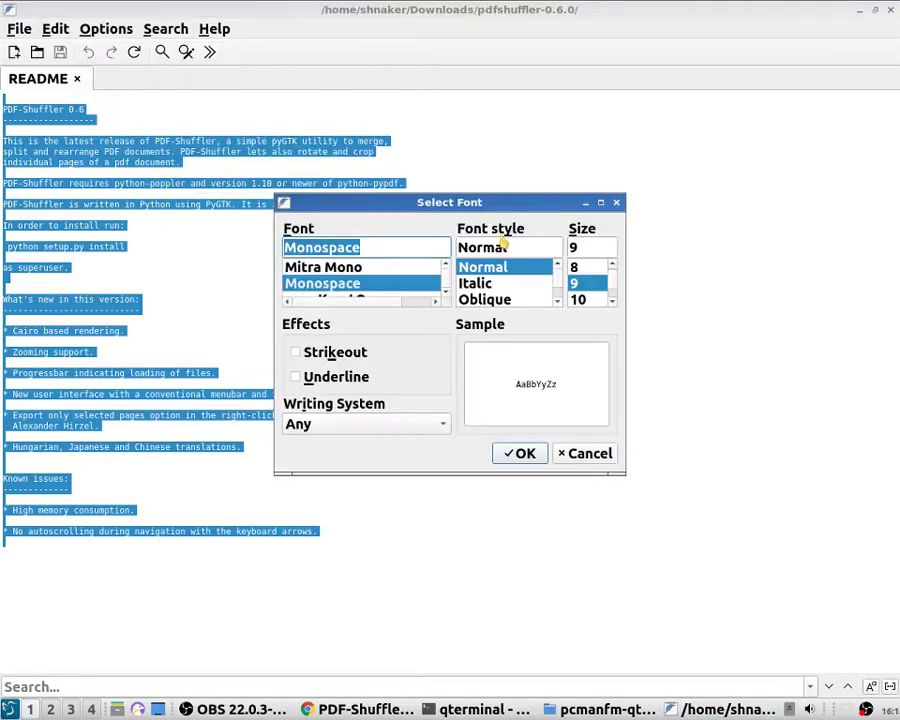
{"action": "scroll", "coordinate": [619, 296], "scroll_direction": "down", "scroll_amount": 5}
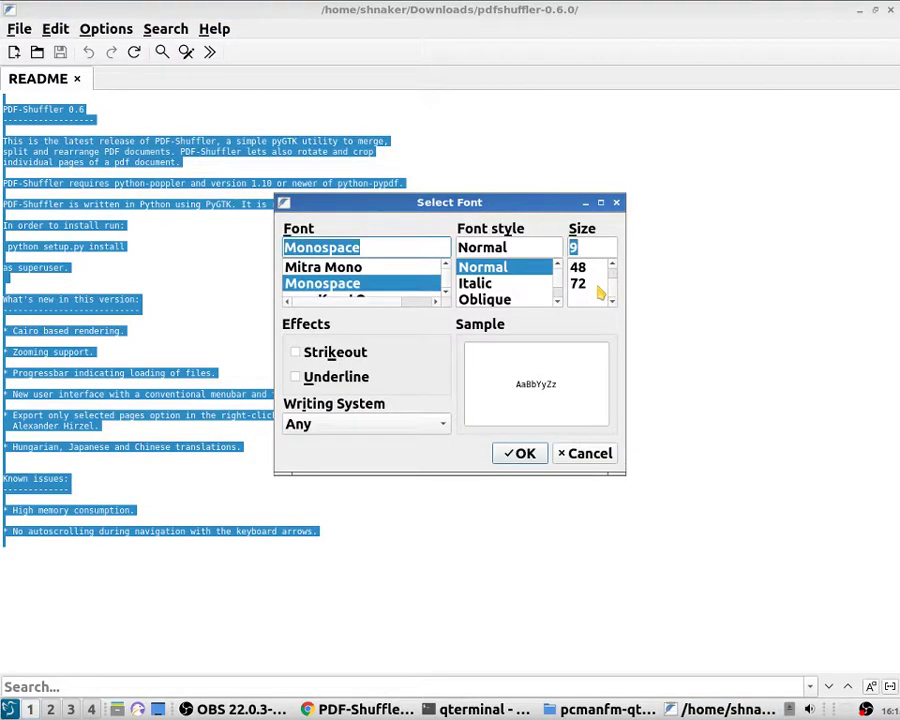
{"action": "scroll", "coordinate": [605, 294], "scroll_direction": "up", "scroll_amount": 2}
{"action": "scroll", "coordinate": [605, 294], "scroll_direction": "up", "scroll_amount": 1}
{"action": "left_click", "coordinate": [580, 297]}
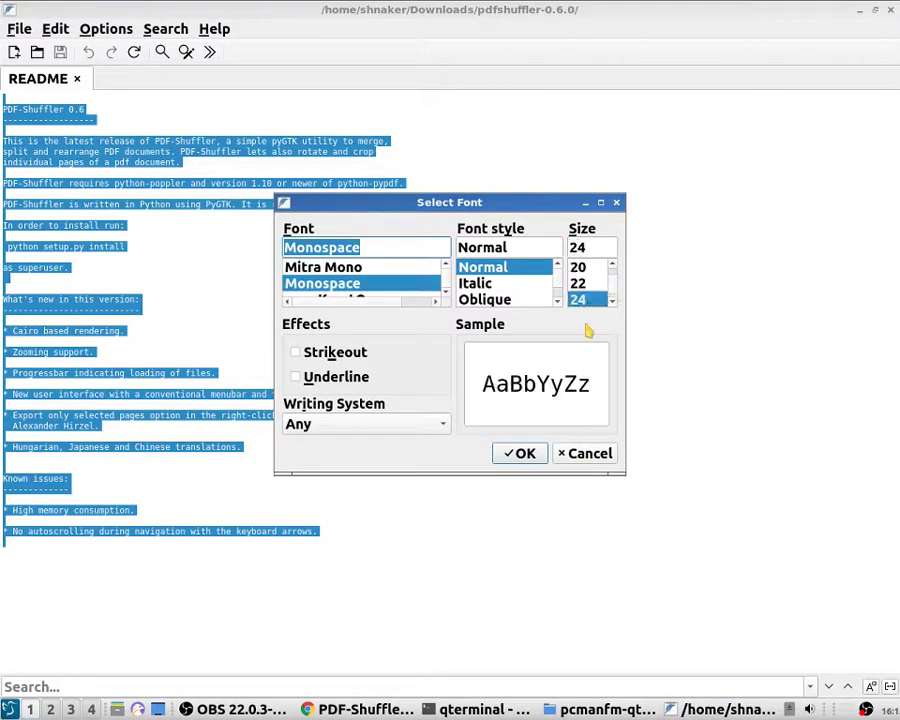
{"action": "left_click", "coordinate": [525, 455]}
{"action": "left_click", "coordinate": [460, 345]}
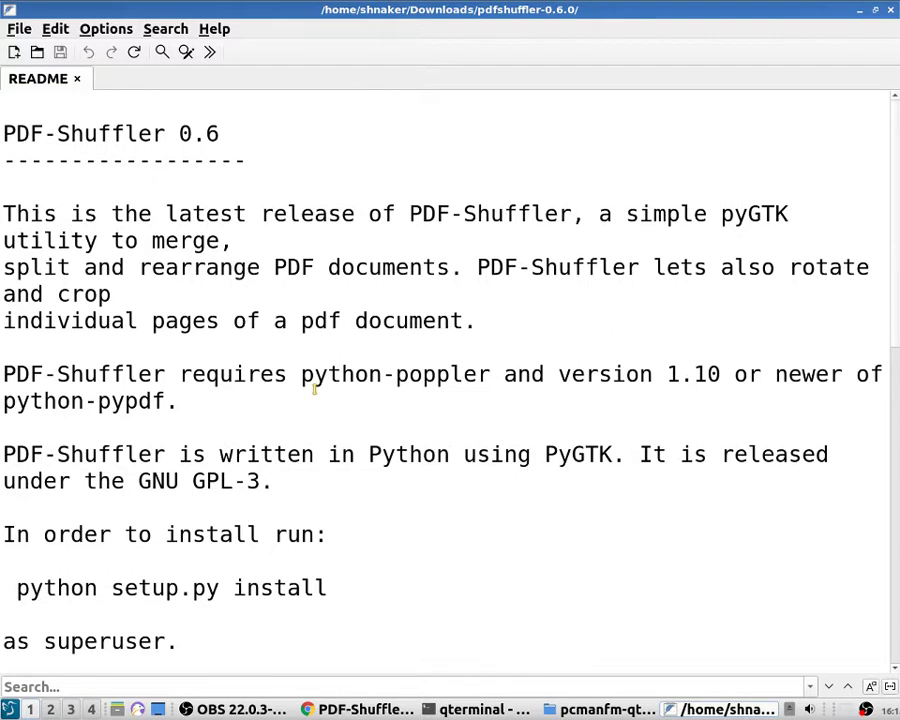
Read the README's dependency requirements, highlighting the part about the required python-pypdf version.
{"action": "scroll", "coordinate": [313, 390], "scroll_direction": "down", "scroll_amount": 1}
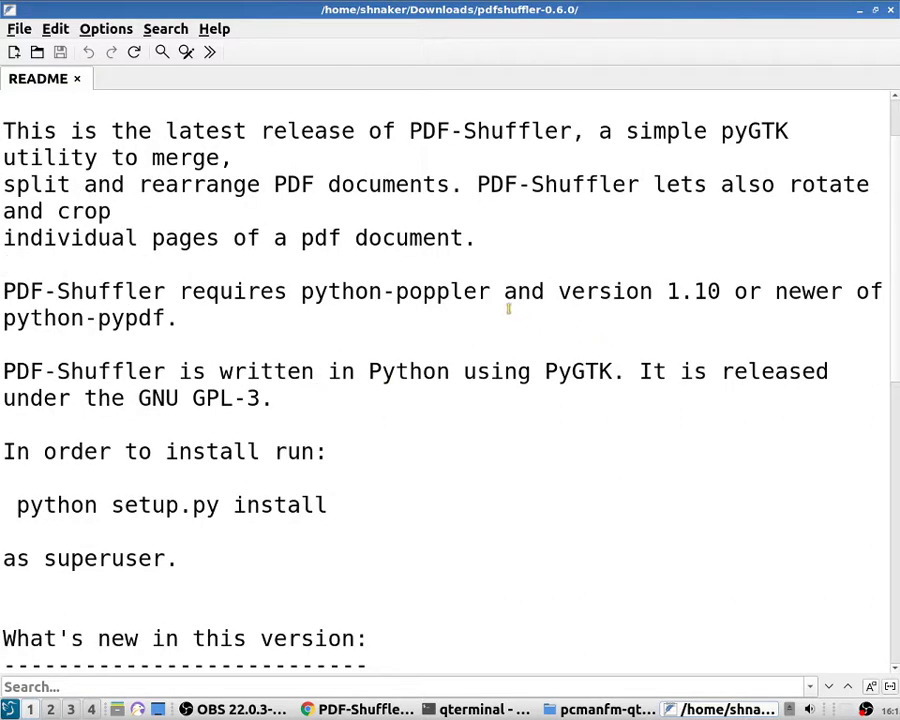
{"action": "left_click_drag", "start_coordinate": [491, 291], "coordinate": [813, 315]}
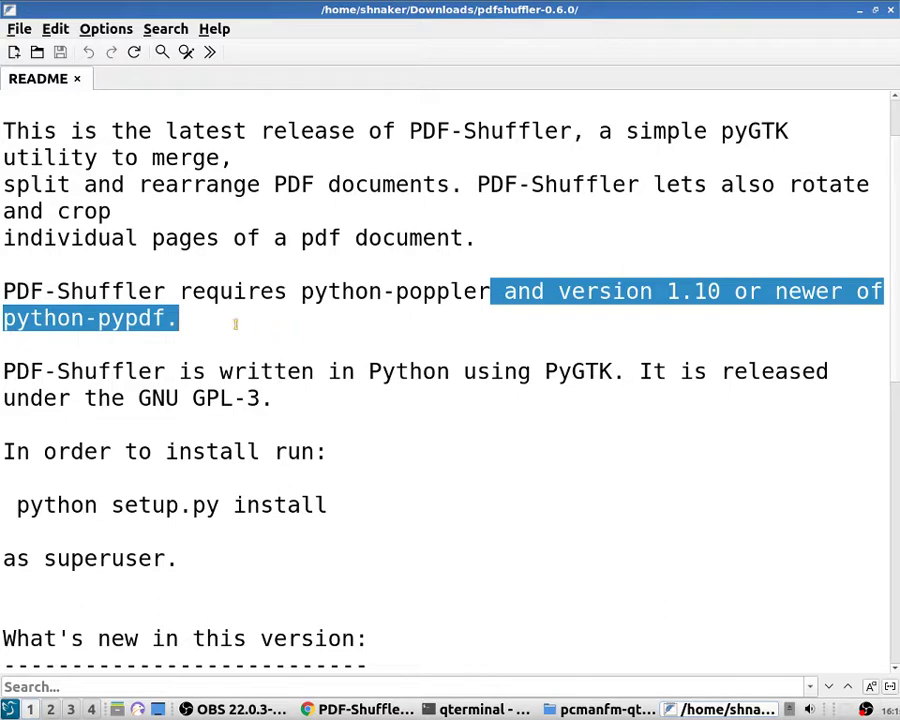
{"action": "left_click", "coordinate": [494, 307]}
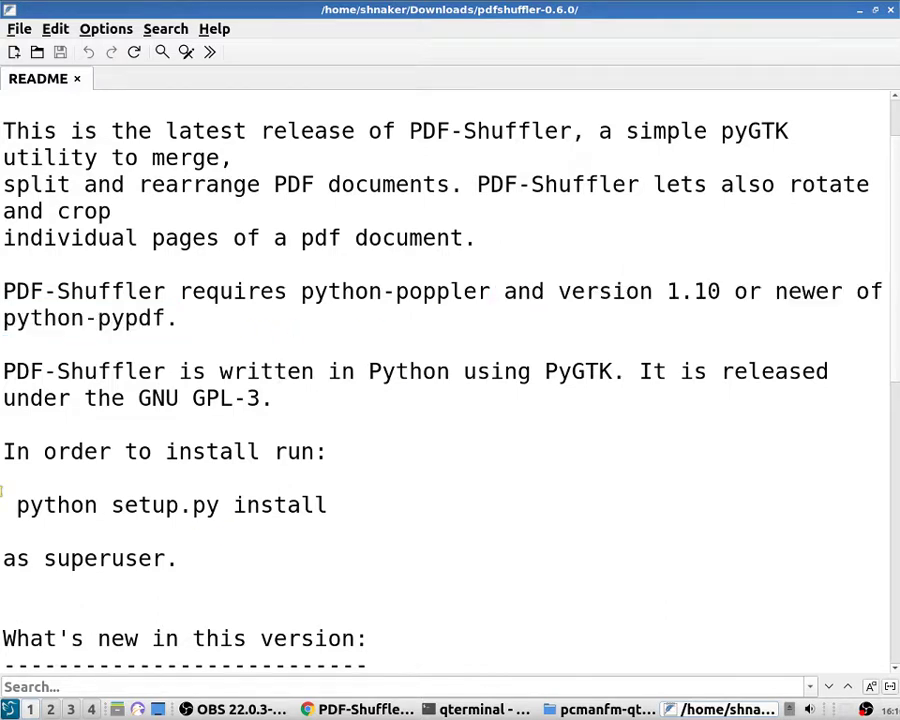
Copy the install command "python setup.py install" from the README.
{"action": "left_click_drag", "start_coordinate": [14, 505], "coordinate": [374, 518]}
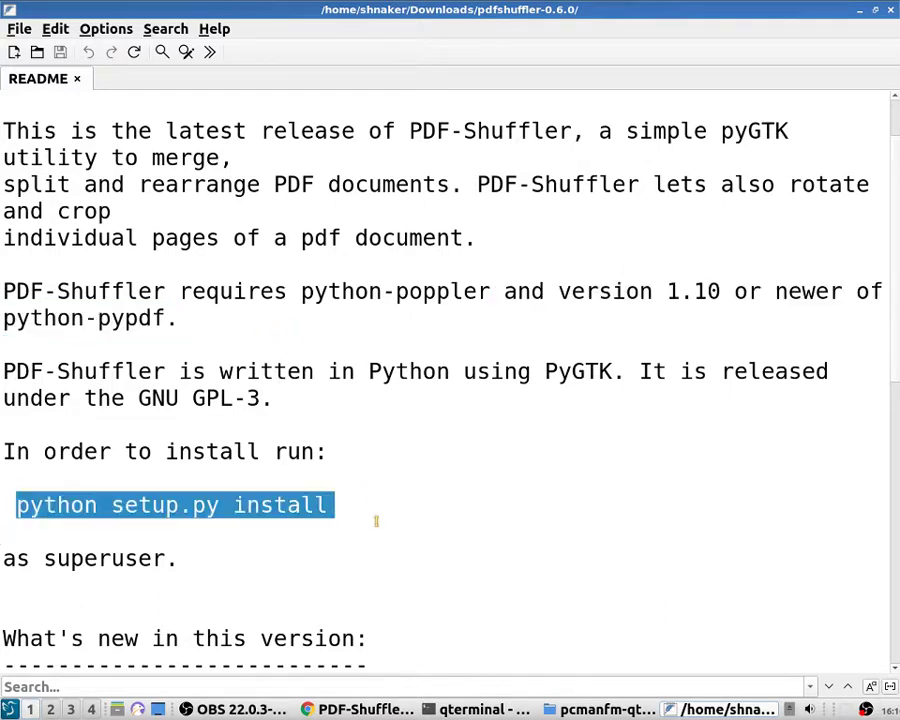
{"action": "right_click", "coordinate": [224, 517]}
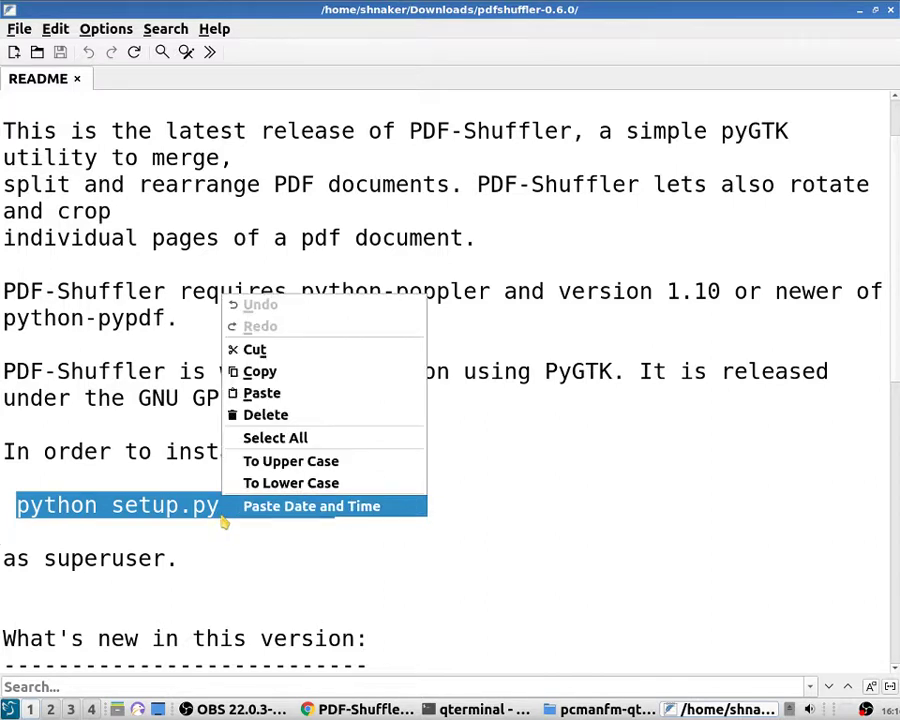
{"action": "left_click", "coordinate": [586, 514]}
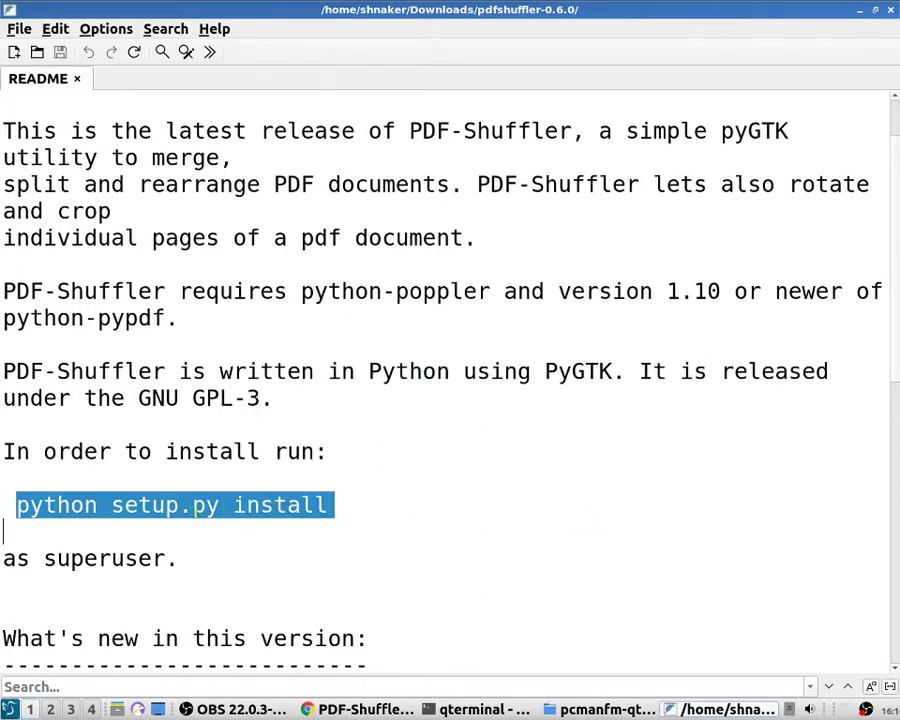
{"action": "right_click", "coordinate": [195, 291]}
{"action": "left_click", "coordinate": [280, 364]}
Skim the README through to its known issues and minimize the editor to return to the folder.
{"action": "scroll", "coordinate": [255, 533], "scroll_direction": "down", "scroll_amount": 7}
{"action": "scroll", "coordinate": [255, 533], "scroll_direction": "down", "scroll_amount": 1}
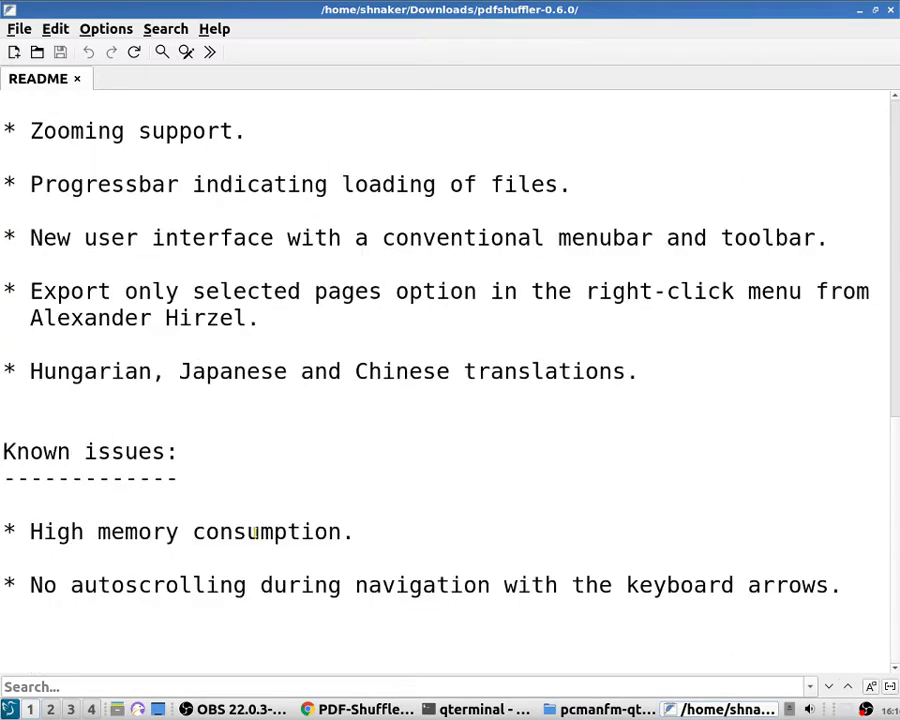
{"action": "scroll", "coordinate": [255, 531], "scroll_direction": "up", "scroll_amount": 8}
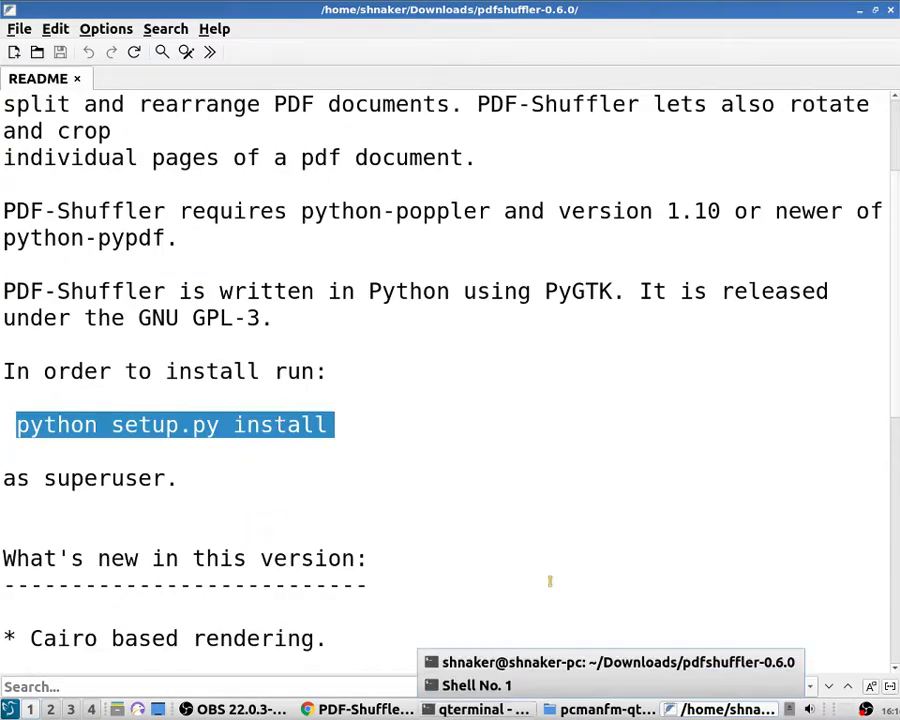
{"action": "left_click", "coordinate": [858, 16]}
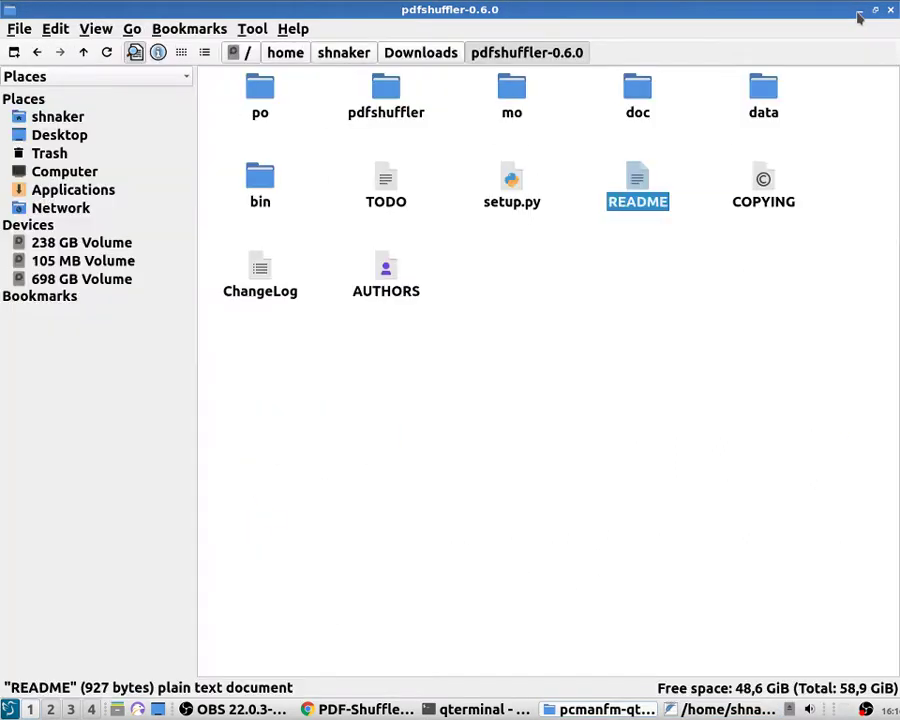
{"action": "key", "text": "Left"}
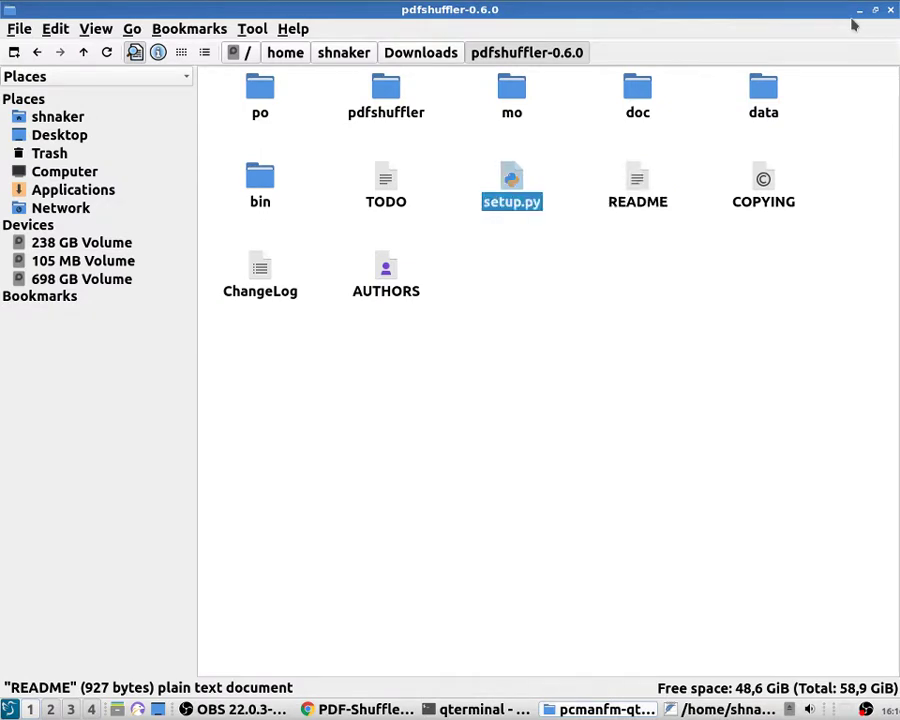
{"action": "key", "text": "Menu"}
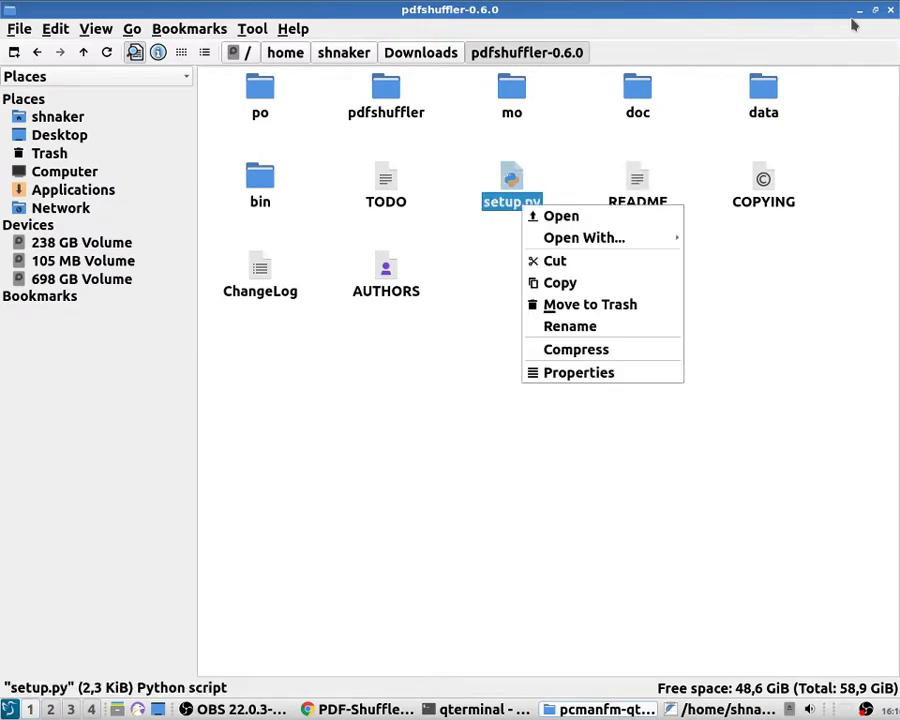
{"action": "key", "text": "Down"}
{"action": "key", "text": "Down"}
{"action": "key", "text": "Right"}
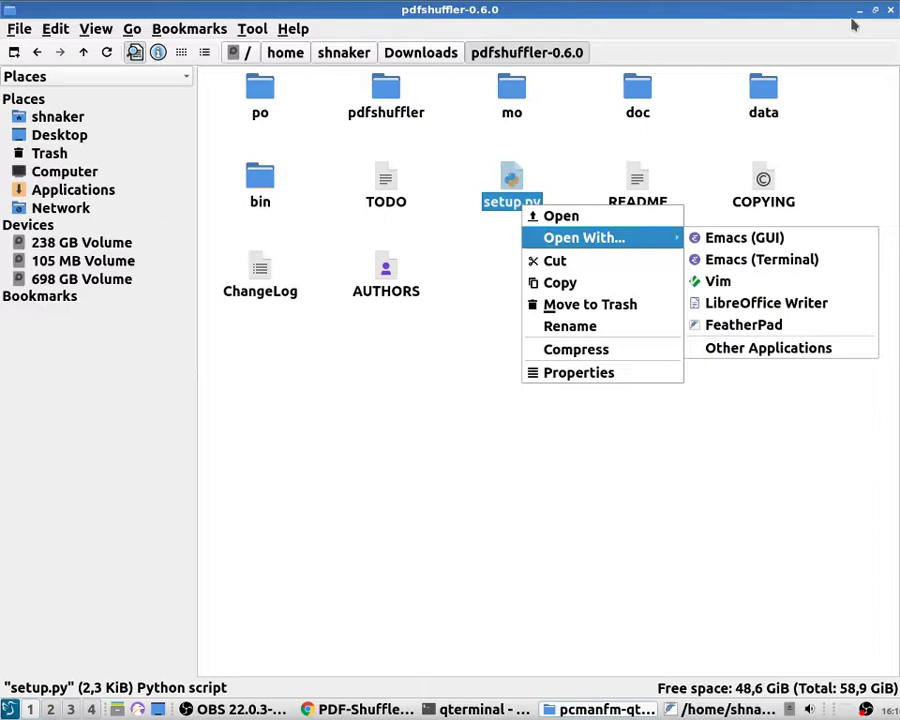
{"action": "key", "text": "Up"}
{"action": "key", "text": "Return"}
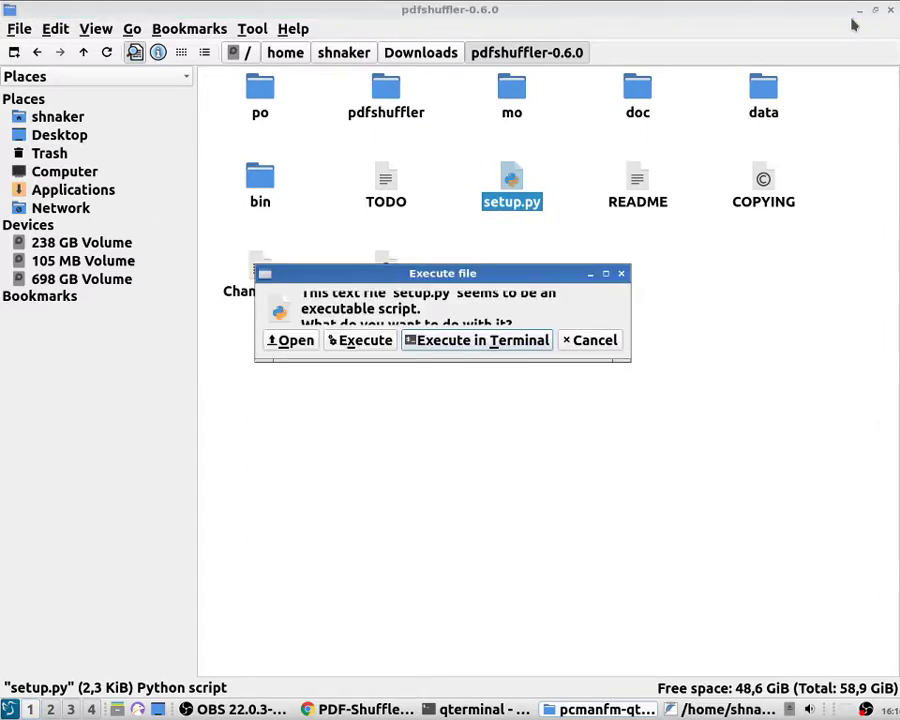
{"action": "key", "text": "Escape"}
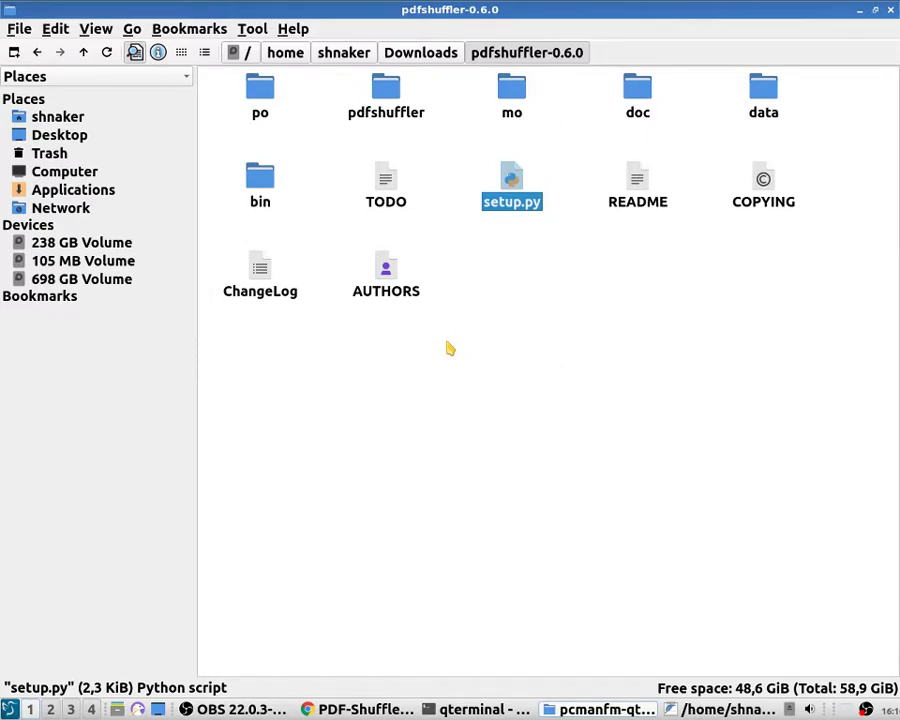
Bring up the terminal that is in the pdfshuffler-0.6.0 directory and close its window.
{"action": "key", "text": "F4"}
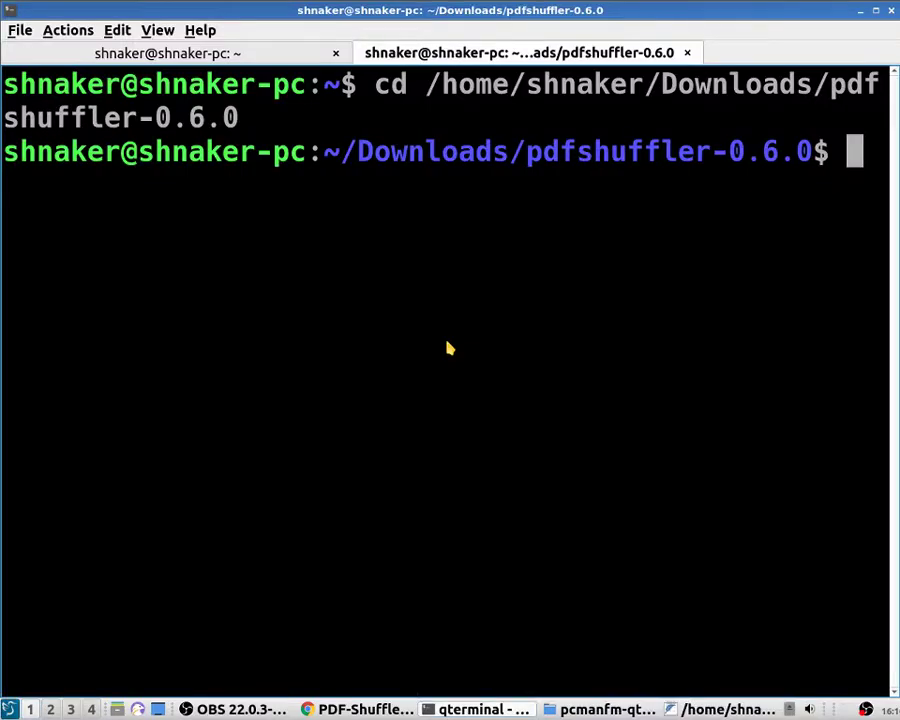
{"action": "left_click", "coordinate": [889, 11]}
Open the file properties of setup.py and check its permissions and general details.
{"action": "key", "text": "Menu"}
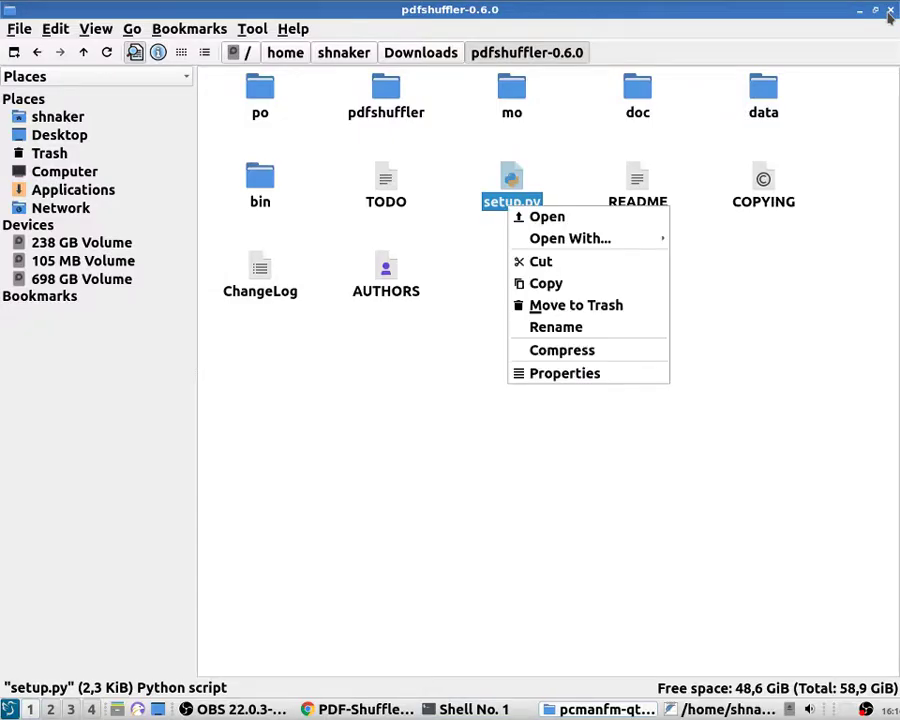
{"action": "key", "text": "Down"}
{"action": "key", "text": "Down"}
{"action": "key", "text": "Up"}
{"action": "key", "text": "Up"}
{"action": "key", "text": "Return"}
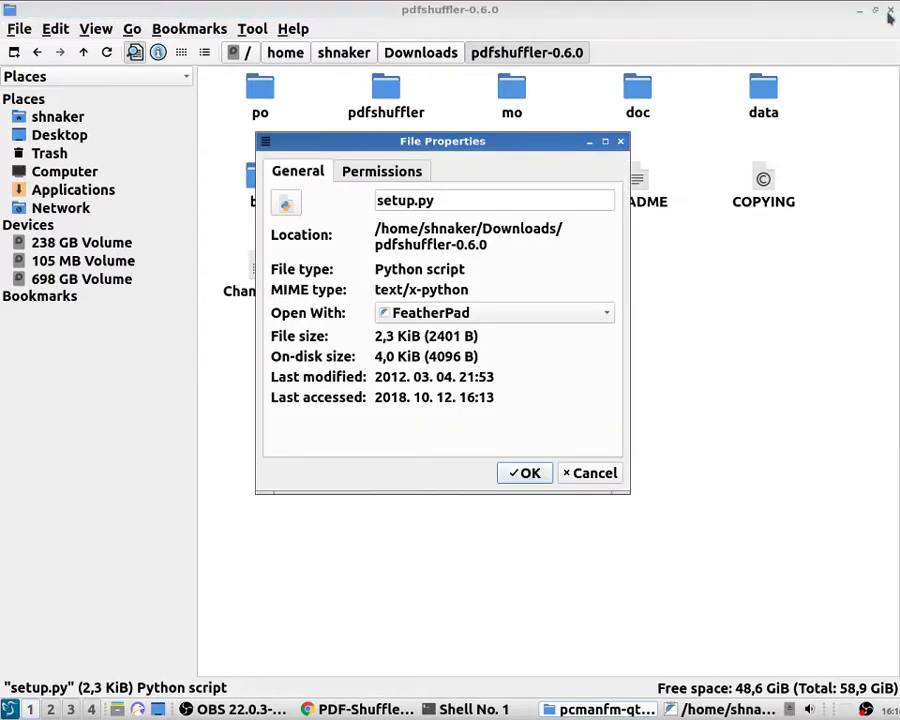
{"action": "key", "text": "ctrl+Tab"}
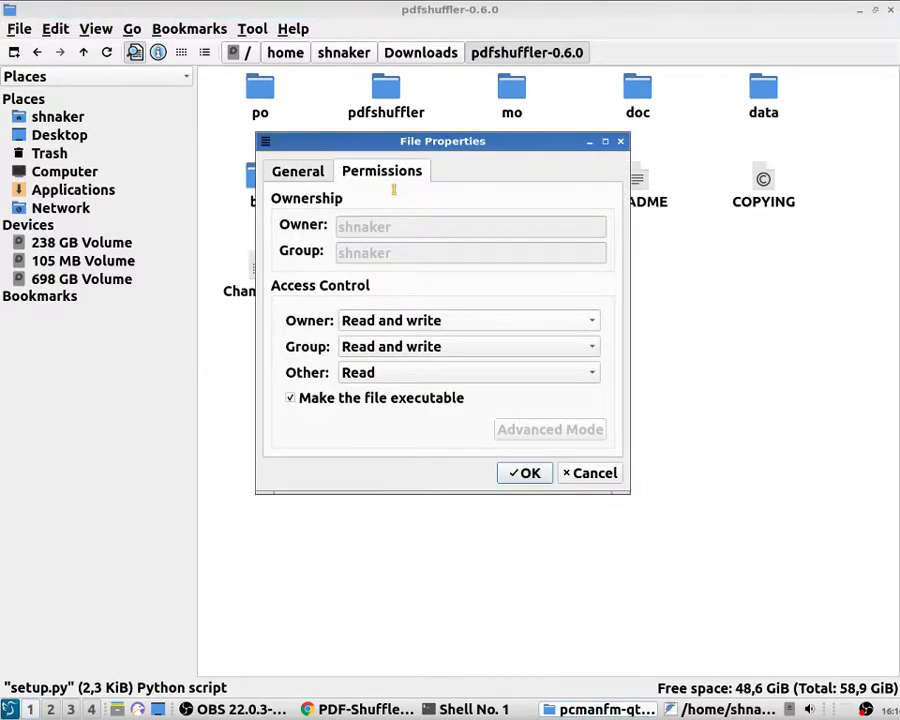
{"action": "key", "text": "ctrl+shift+Tab"}
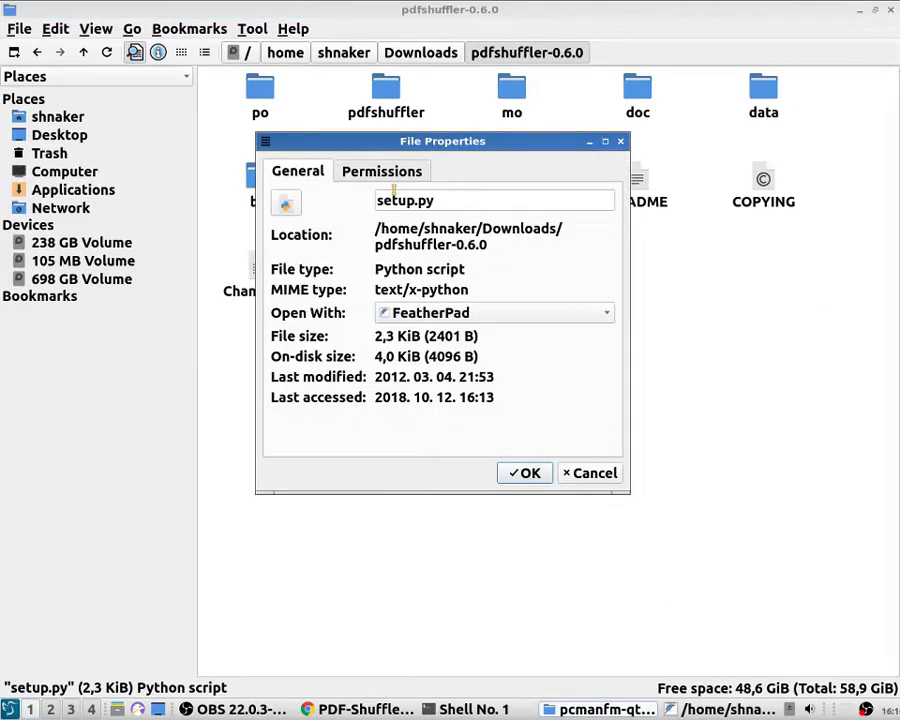
Look through the applications offered for opening setup.py, recheck its permissions and close the file properties.
{"action": "key", "text": "alt+Down"}
{"action": "key", "text": "Up"}
{"action": "key", "text": "Up"}
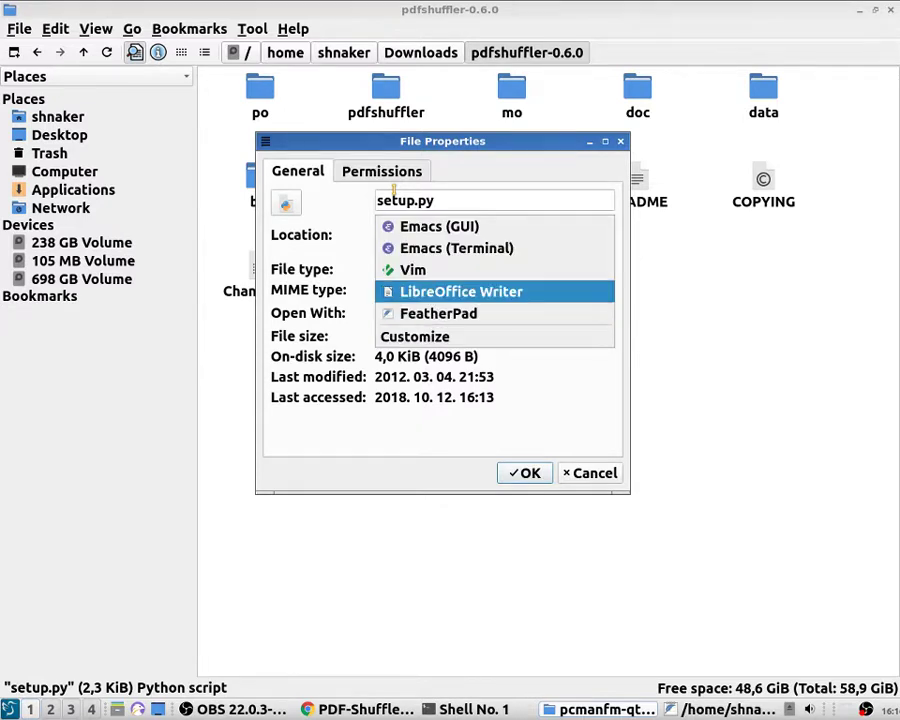
{"action": "key", "text": "Up"}
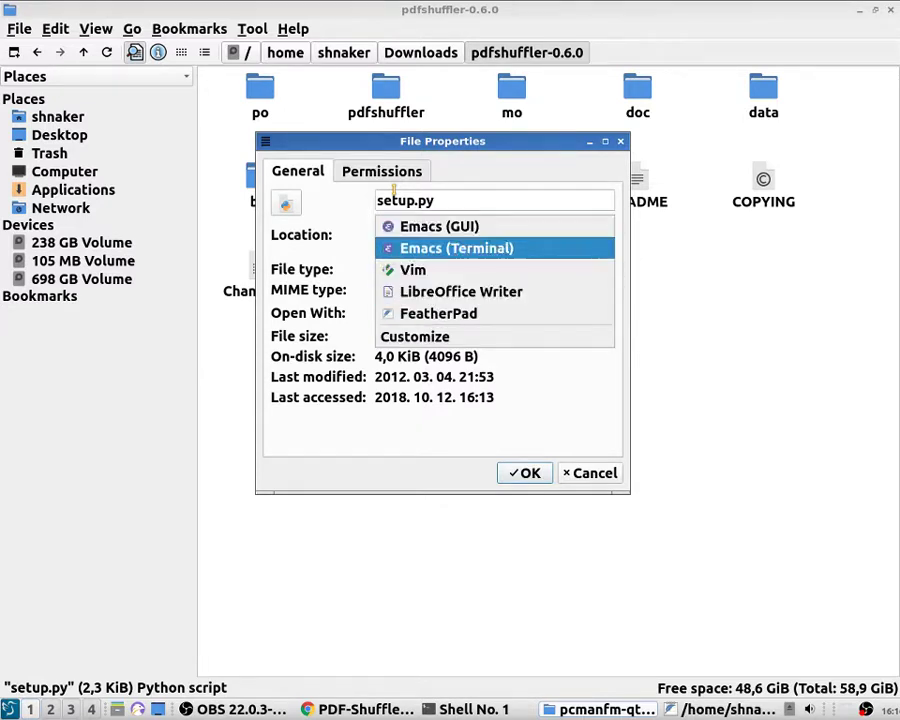
{"action": "key", "text": "Escape"}
{"action": "key", "text": "ctrl+Tab"}
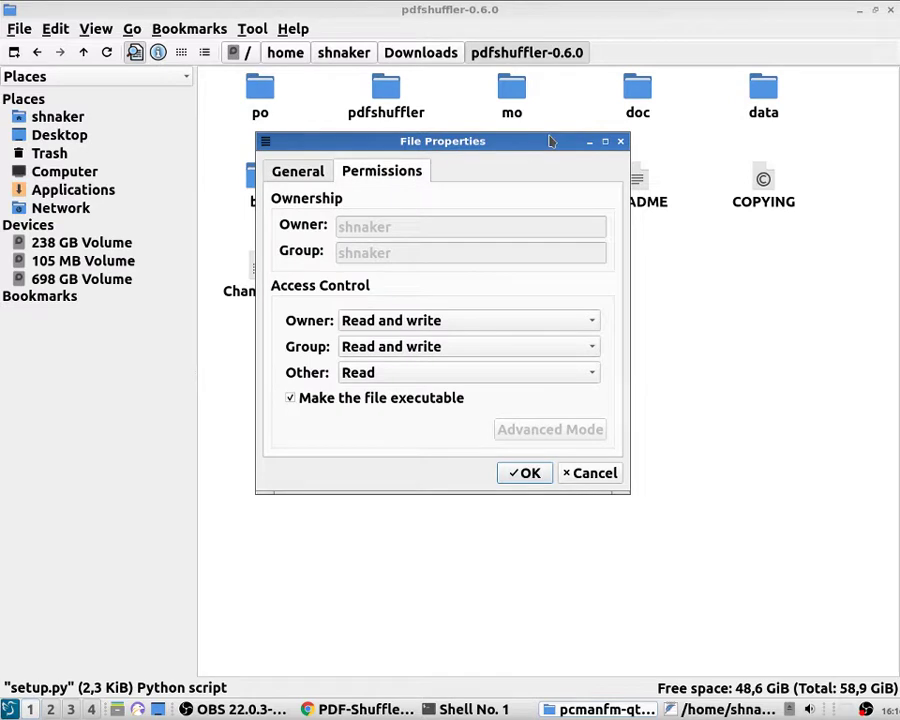
{"action": "left_click", "coordinate": [619, 143]}
Open setup.py as text instead of executing it, skim the code to its end and close the editor.
{"action": "key", "text": "Return"}
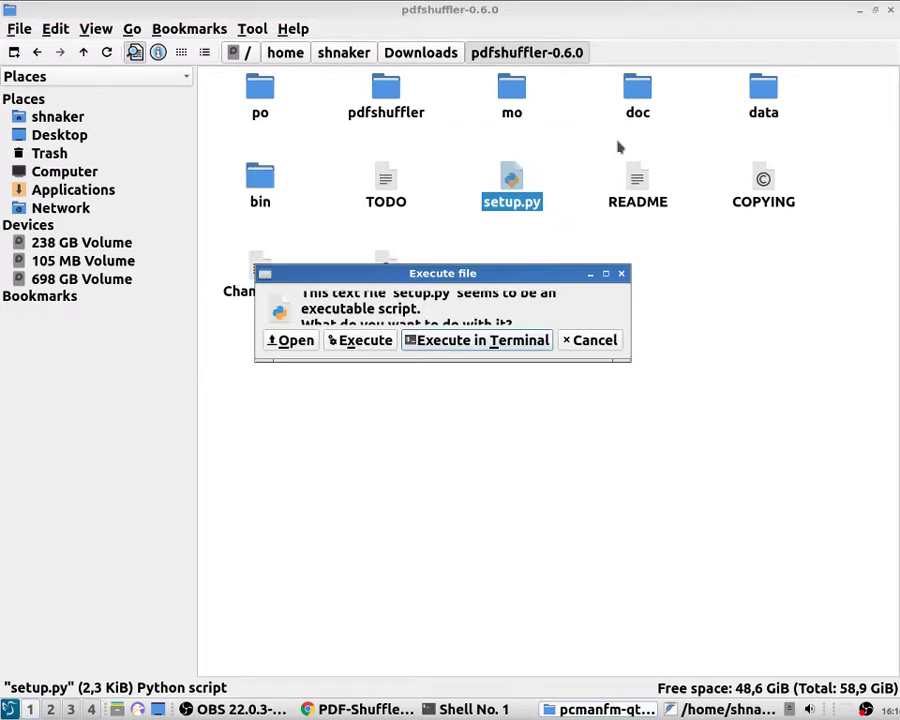
{"action": "key", "text": "Escape"}
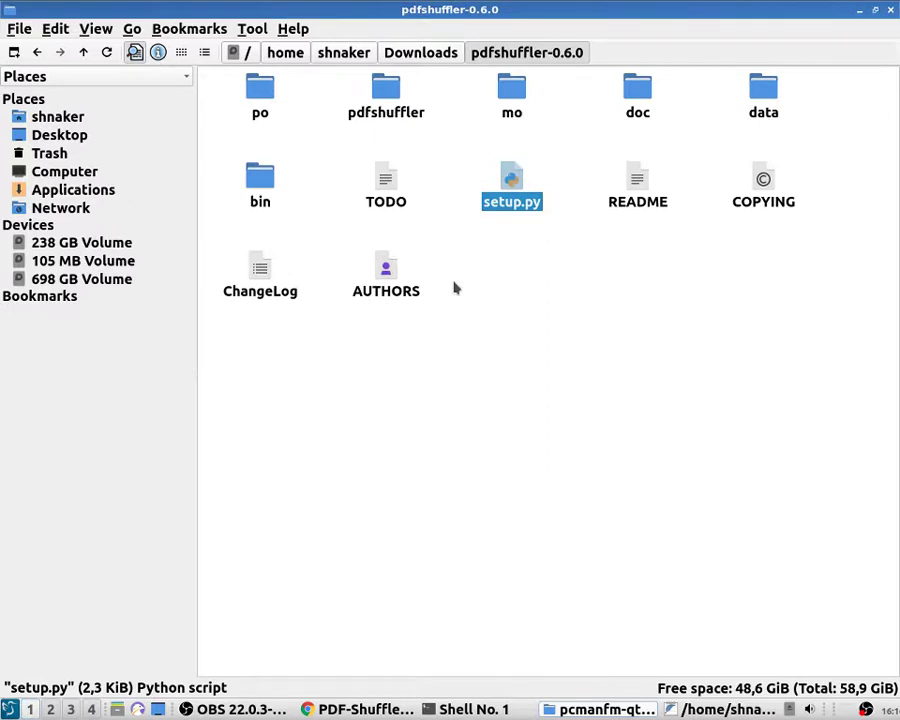
{"action": "key", "text": "Return"}
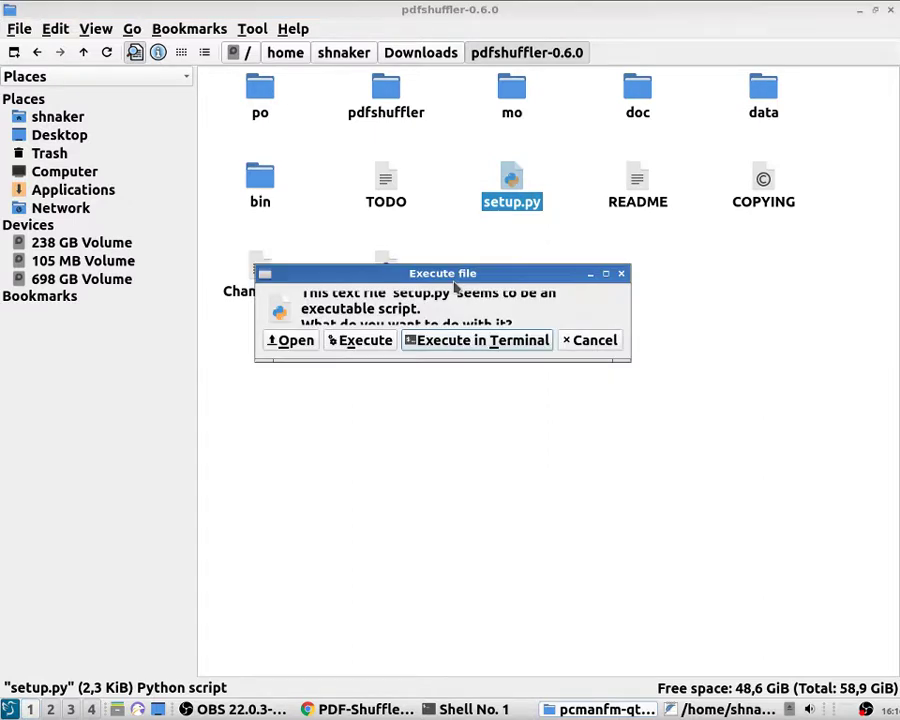
{"action": "left_click", "coordinate": [288, 341]}
{"action": "scroll", "coordinate": [310, 180], "scroll_direction": "down", "scroll_amount": 5}
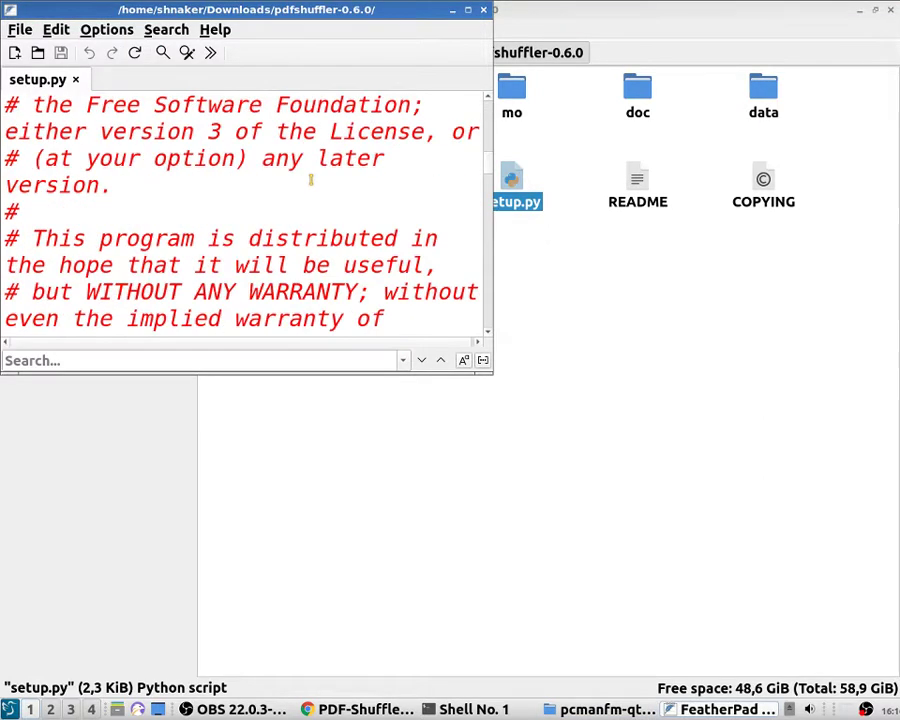
{"action": "scroll", "coordinate": [310, 180], "scroll_direction": "down", "scroll_amount": 20}
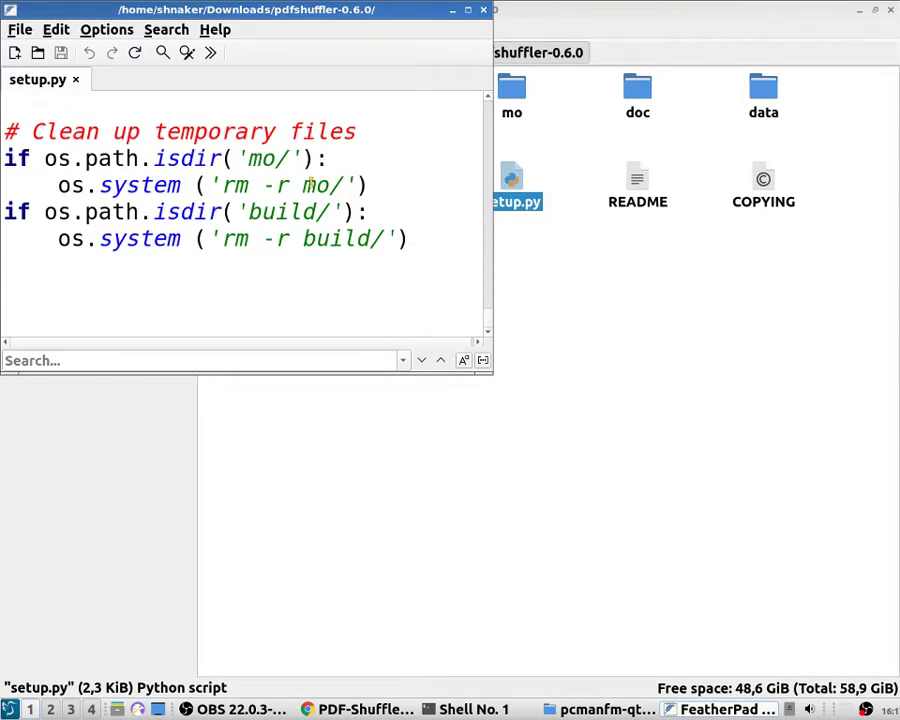
{"action": "left_click", "coordinate": [483, 10]}
Reopen the file properties of setup.py and view its permissions.
{"action": "key", "text": "Menu"}
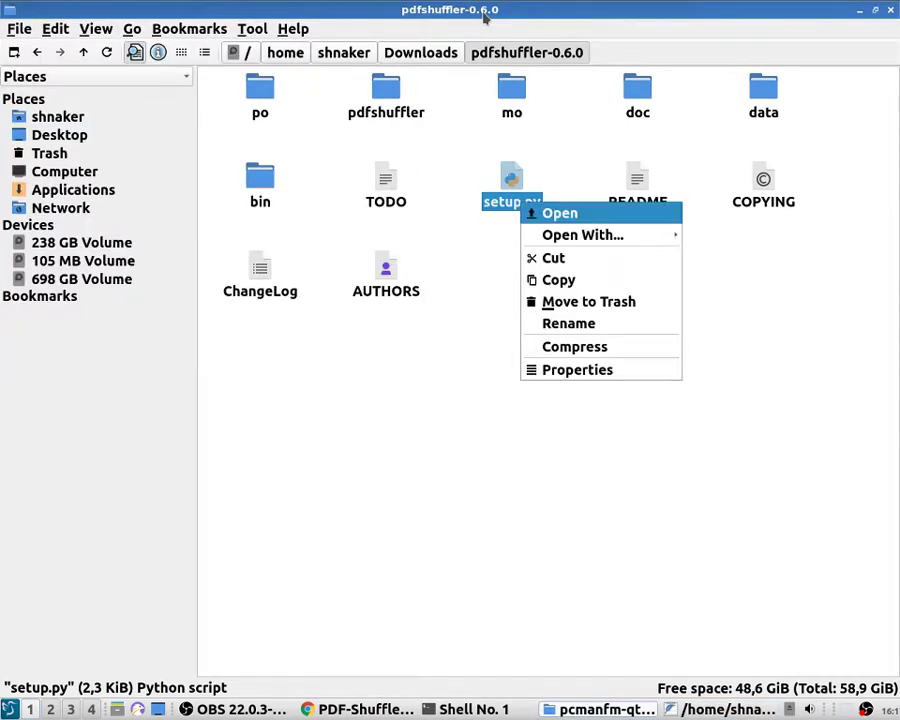
{"action": "key", "text": "Down"}
{"action": "key", "text": "Up"}
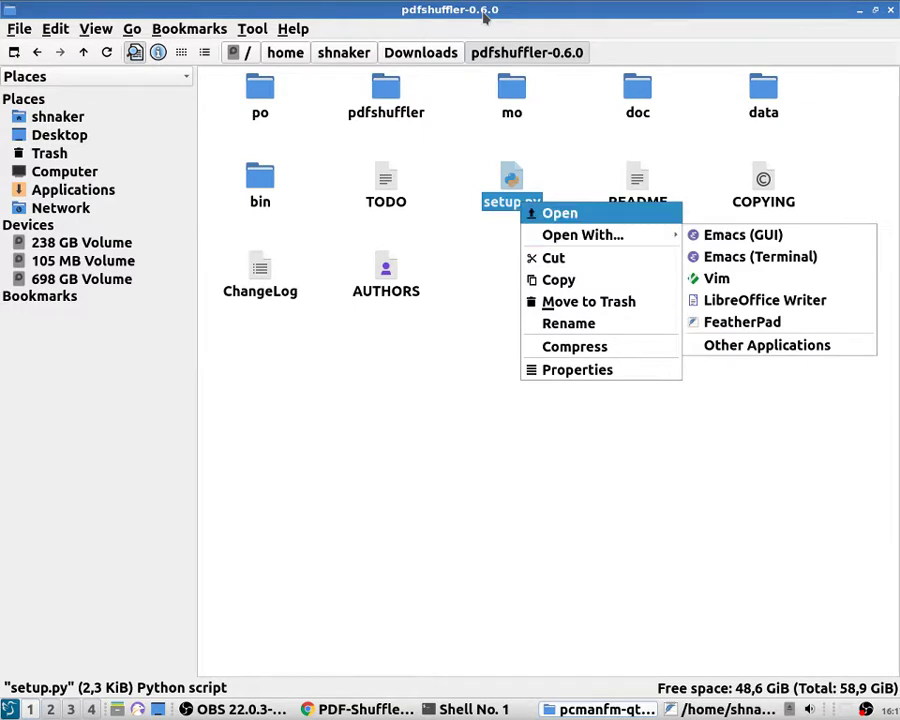
{"action": "key", "text": "Up"}
{"action": "key", "text": "Return"}
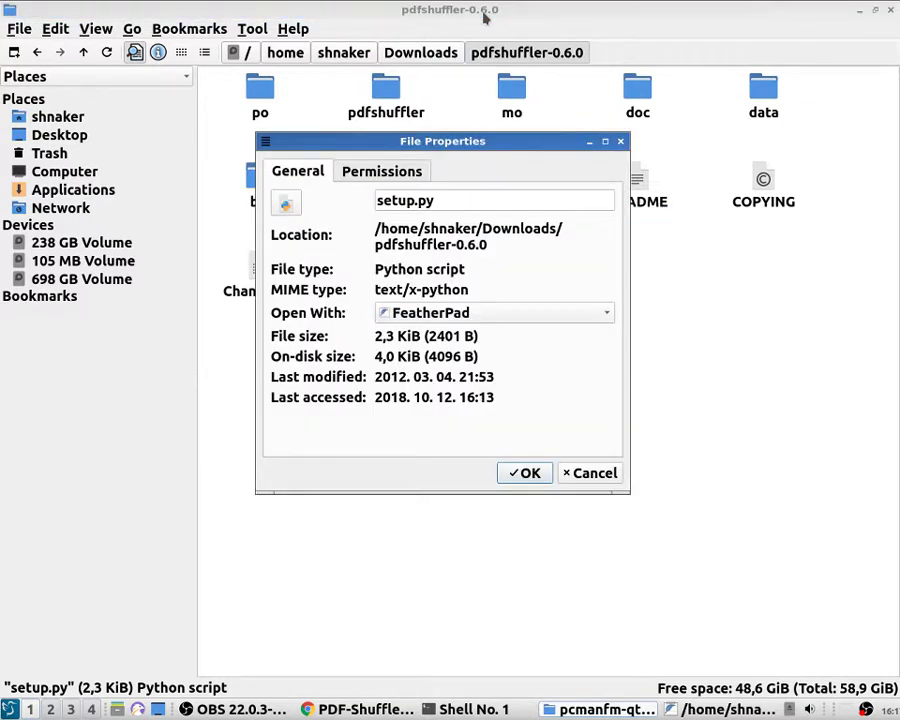
{"action": "key", "text": "ctrl+Tab"}
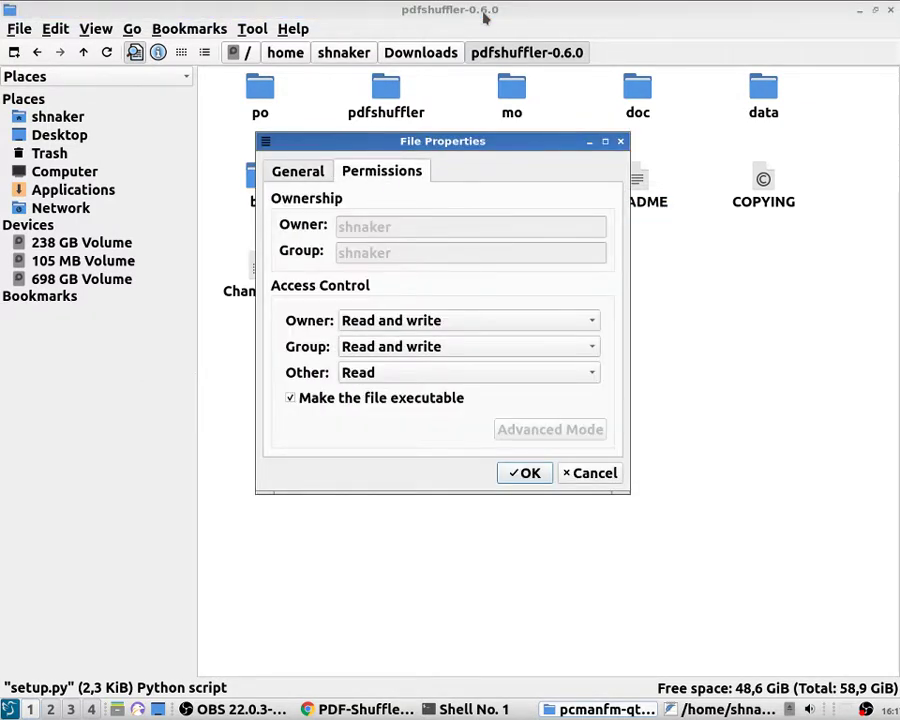
Start customizing setup.py's default application with a custom command and enable execution in the terminal emulator.
{"action": "key", "text": "ctrl+Tab"}
{"action": "key", "text": "alt+Down"}
{"action": "key", "text": "Down"}
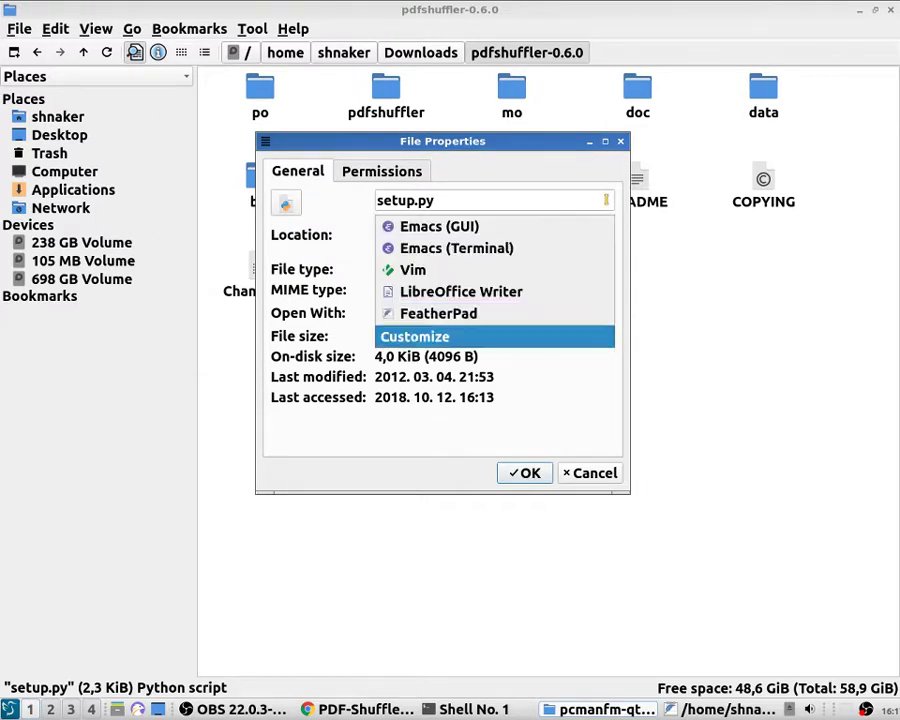
{"action": "key", "text": "Return"}
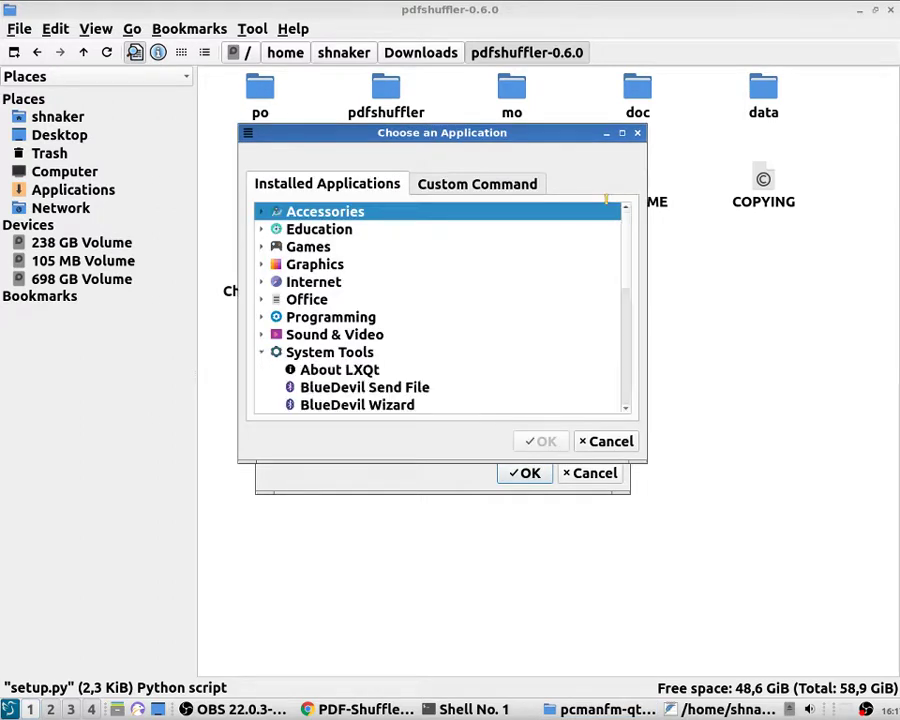
{"action": "scroll", "coordinate": [606, 202], "scroll_direction": "down", "scroll_amount": 6}
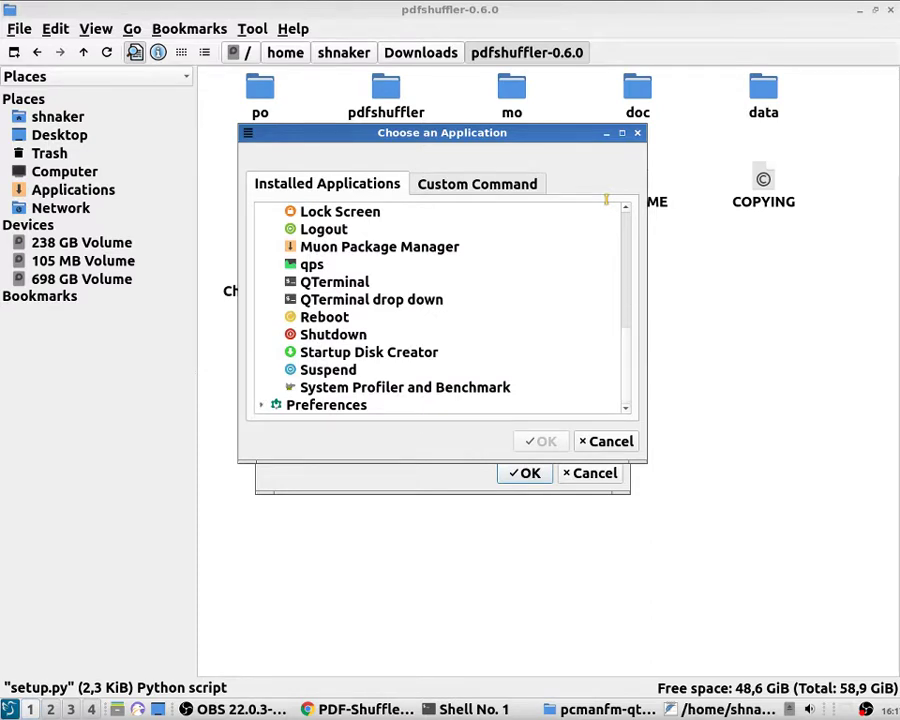
{"action": "key", "text": "ctrl+Tab"}
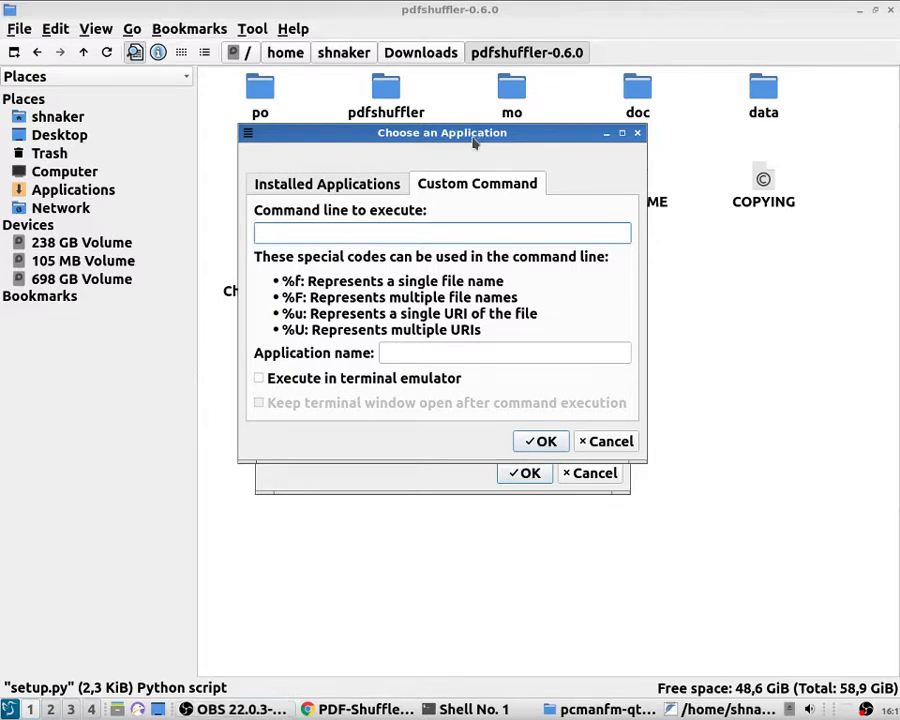
{"action": "key", "text": "alt+e"}
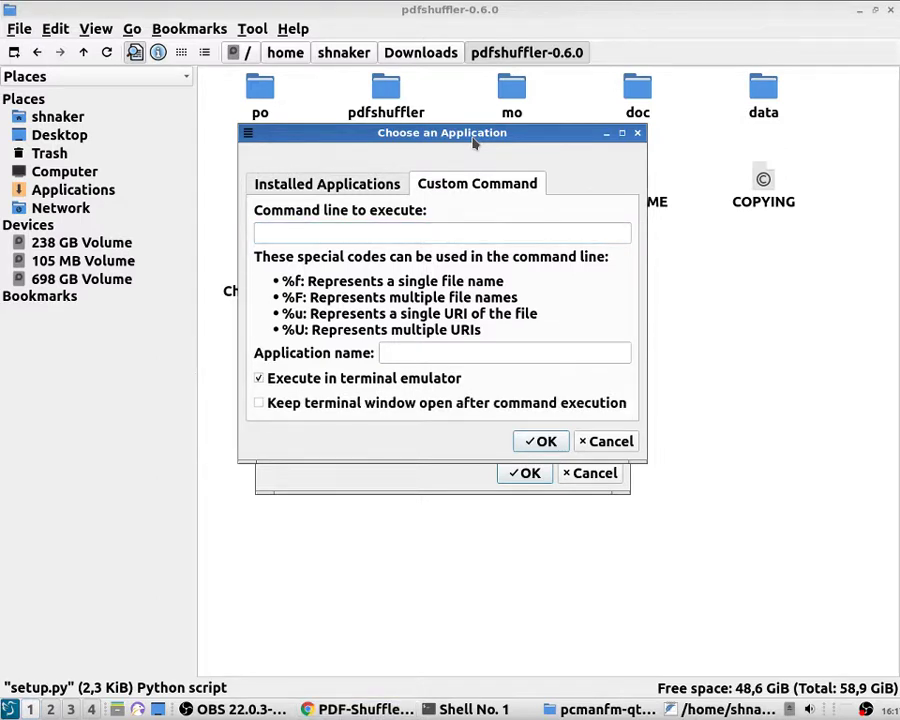
Copy the word "install" from the README's install command and minimize the editor.
{"action": "key", "text": "alt+Tab"}
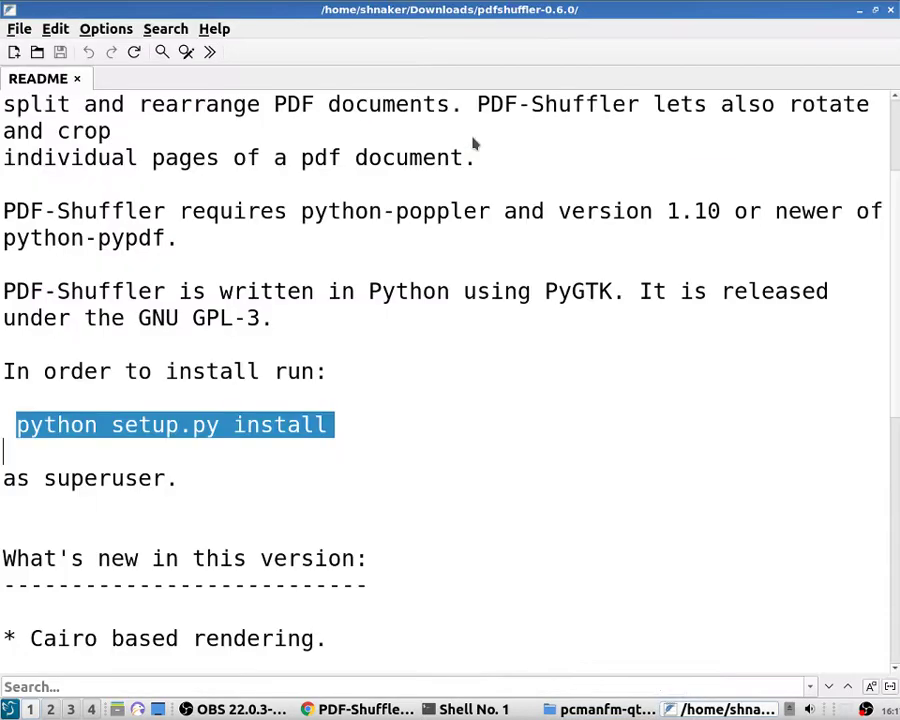
{"action": "left_click", "coordinate": [256, 427]}
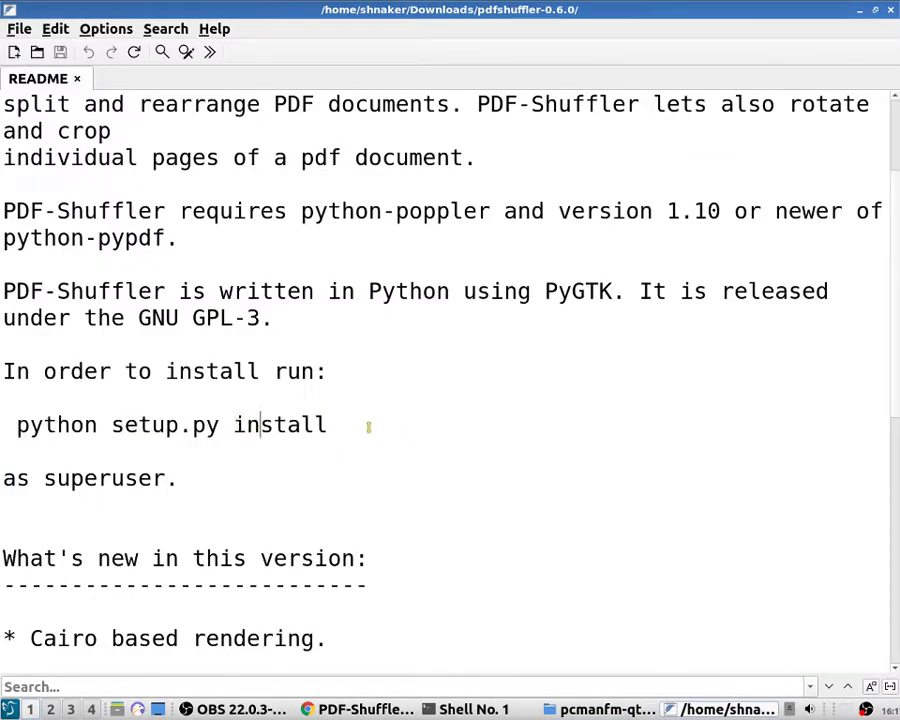
{"action": "left_click_drag", "start_coordinate": [366, 423], "coordinate": [222, 424]}
{"action": "right_click", "coordinate": [246, 424]}
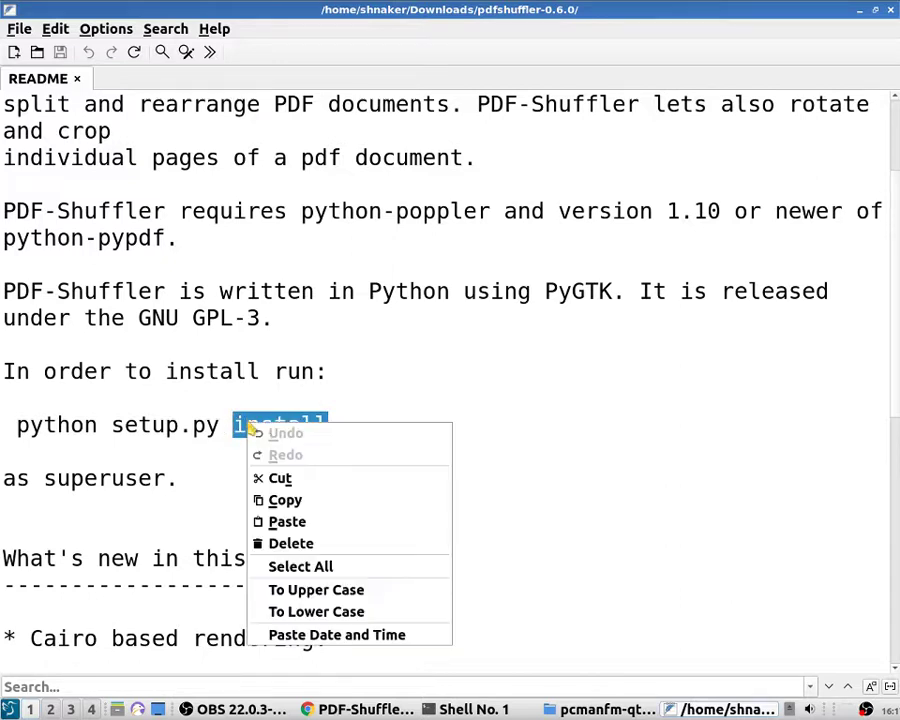
{"action": "left_click", "coordinate": [288, 500]}
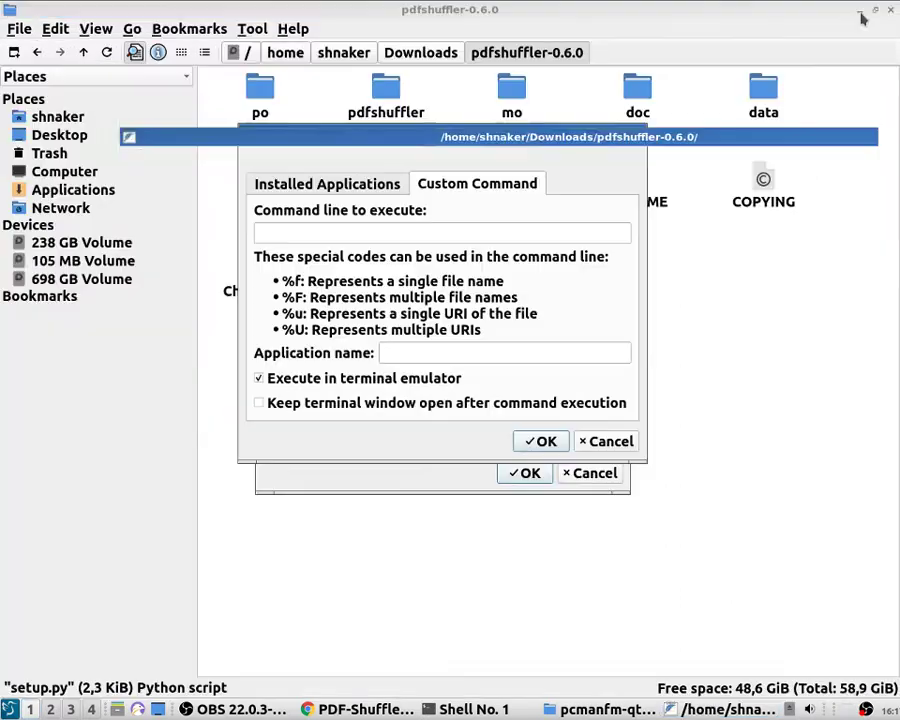
{"action": "left_click", "coordinate": [860, 10]}
Try pasting the copied text as the custom command line, and dismiss the application chooser and file properties.
{"action": "left_click", "coordinate": [313, 232]}
{"action": "right_click", "coordinate": [313, 232]}
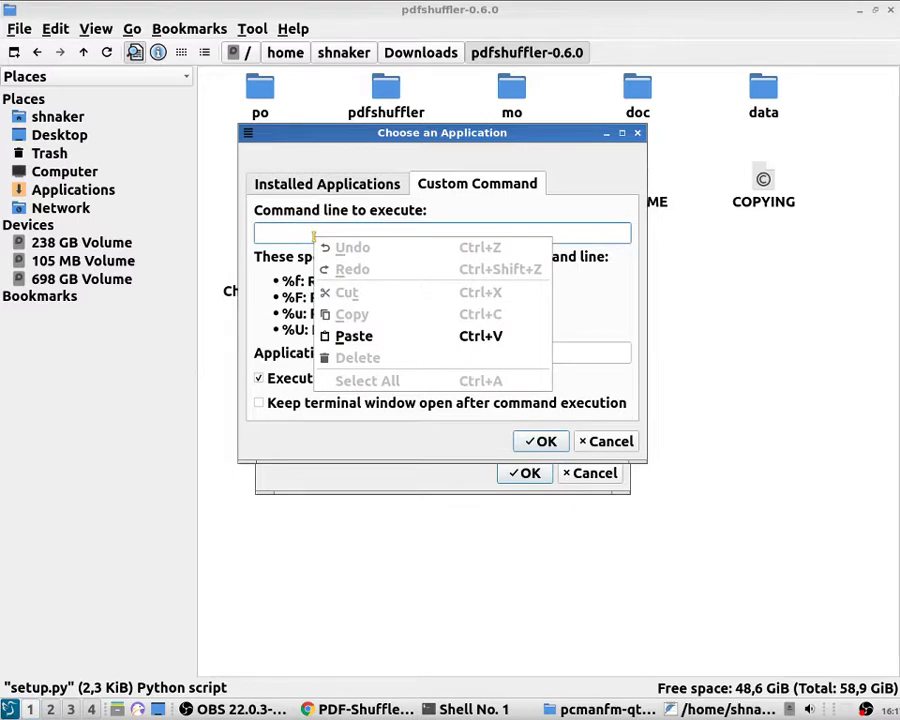
{"action": "left_click", "coordinate": [353, 332]}
{"action": "key", "text": "Escape"}
{"action": "key", "text": "Escape"}
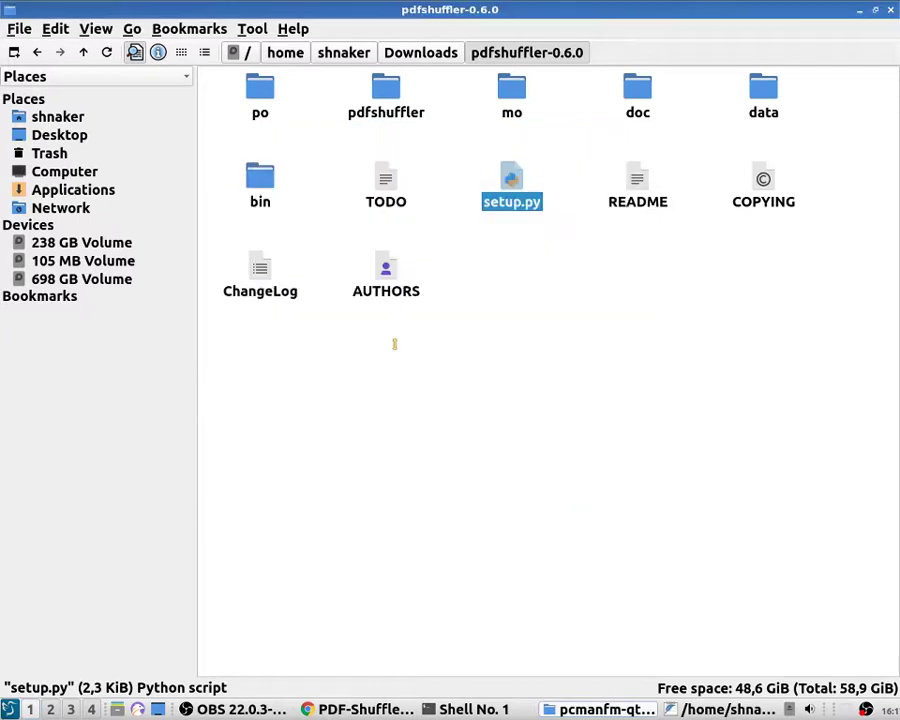
Execute setup.py from the file manager and close the terminal window running bmon.
{"action": "key", "text": "Return"}
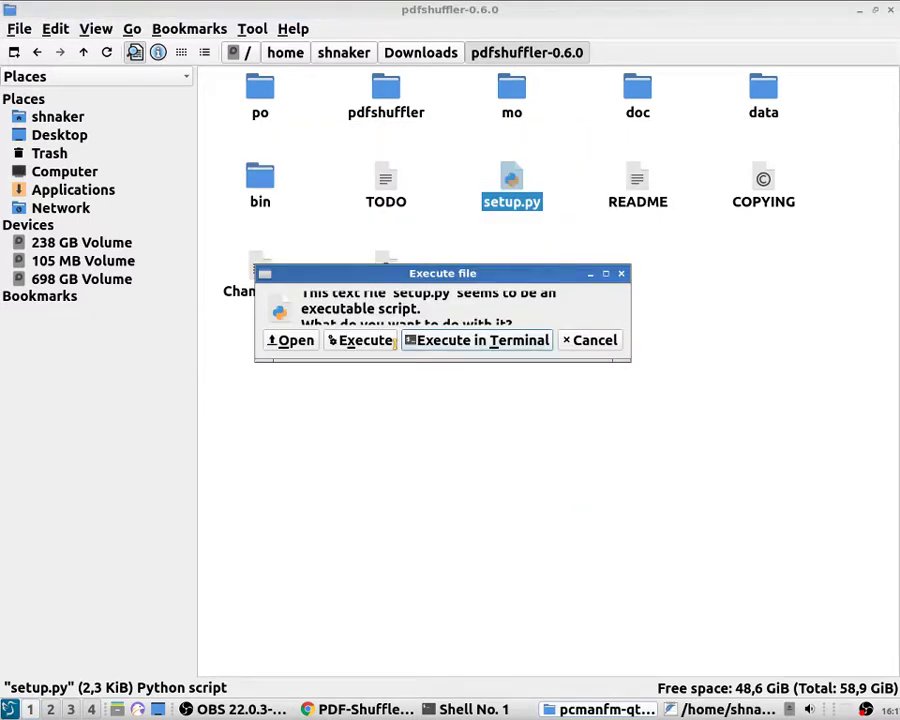
{"action": "left_click", "coordinate": [394, 341]}
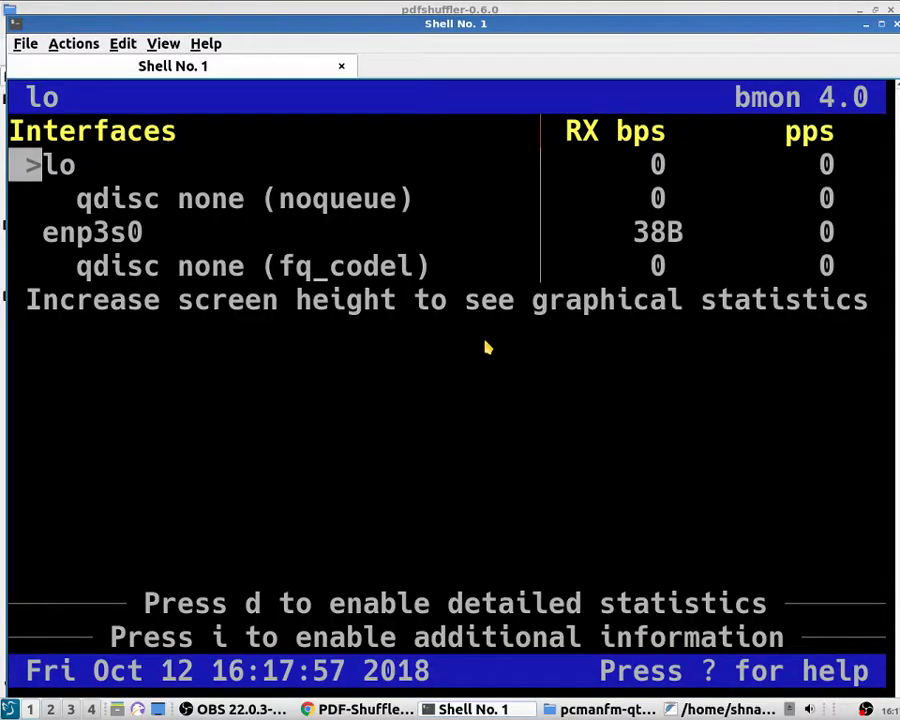
{"action": "left_click", "coordinate": [896, 23]}
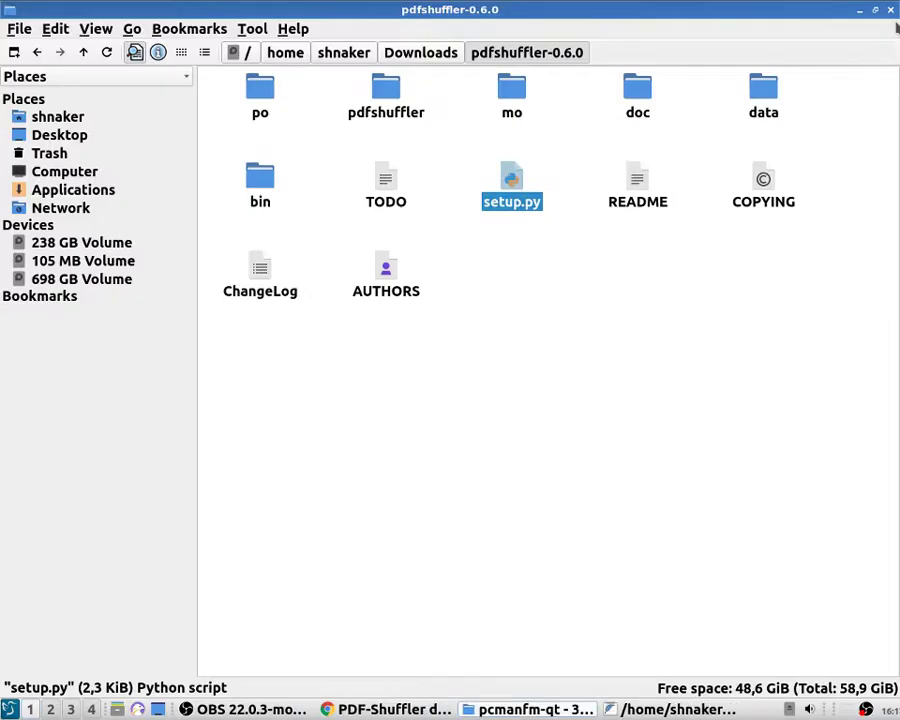
View the open-with options of setup.py and dismiss them without choosing one.
{"action": "right_click", "coordinate": [500, 205]}
{"action": "mouse_move", "coordinate": [560, 242]}
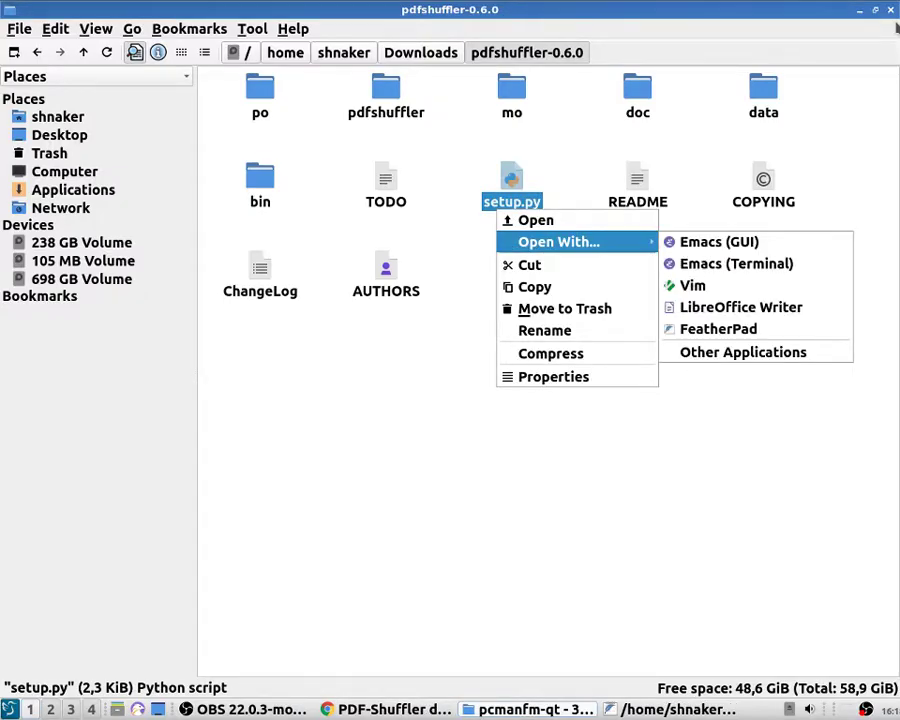
{"action": "key", "text": "Escape"}
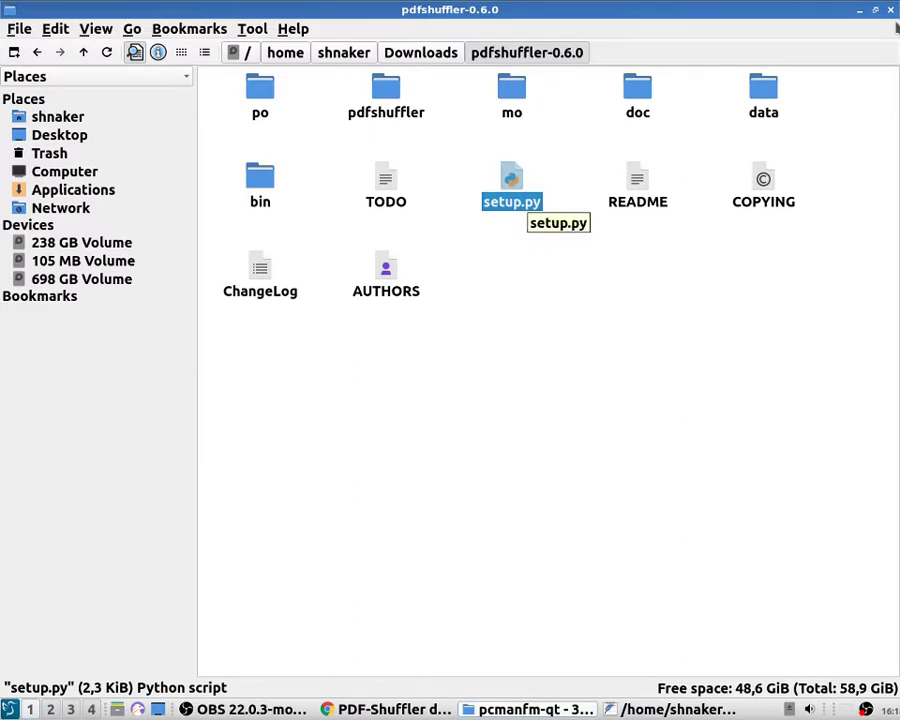
Open the pdfshuffler subfolder, inspect __init__.py in the text editor, and return to the pdfshuffler-0.6.0 folder.
{"action": "double_click", "coordinate": [385, 95]}
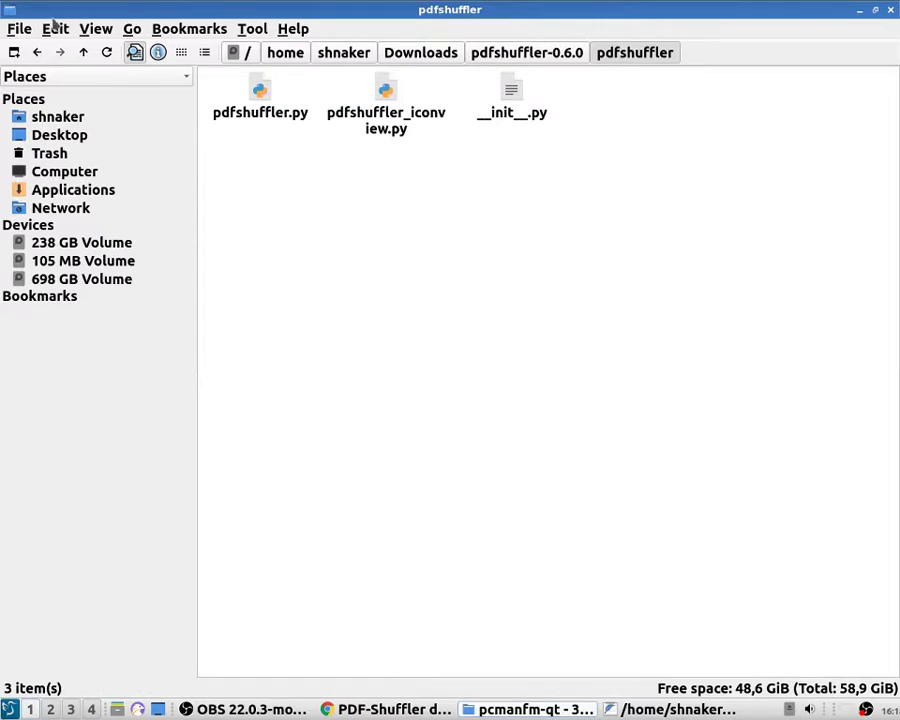
{"action": "key", "text": "End"}
{"action": "double_click", "coordinate": [508, 124]}
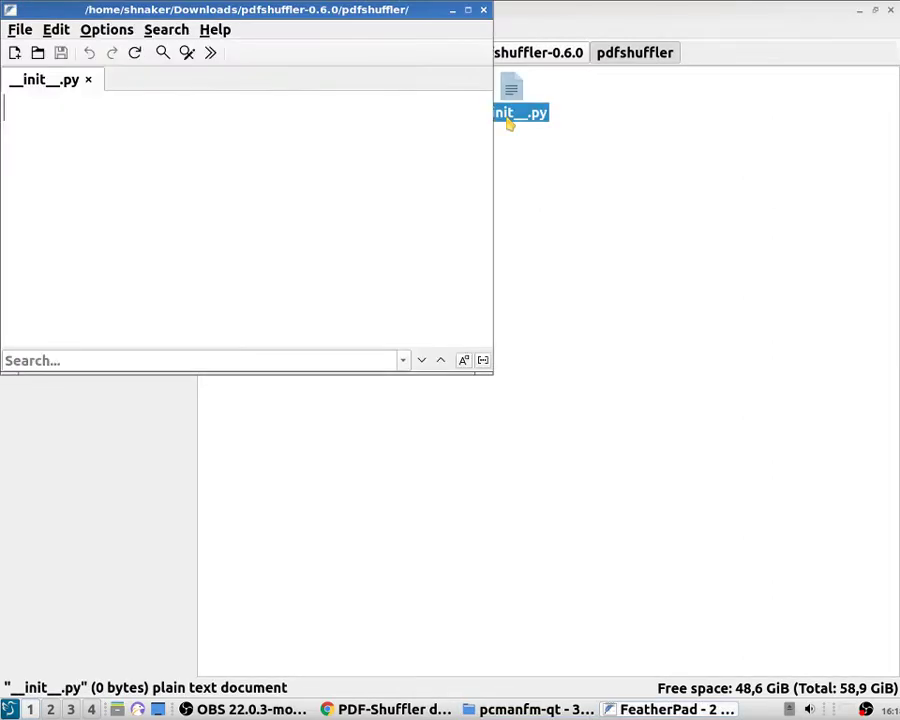
{"action": "left_click", "coordinate": [484, 12]}
{"action": "key", "text": "alt+Up"}
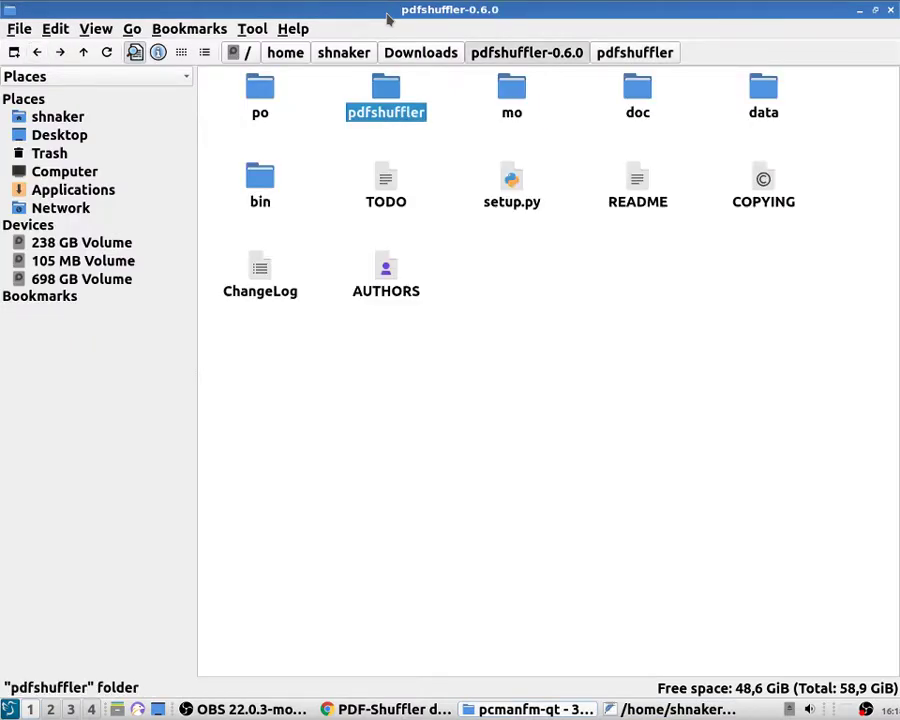
Select setup.py and go through the list of applications it can be opened with.
{"action": "key", "text": "Down"}
{"action": "key", "text": "Right"}
{"action": "key", "text": "Menu"}
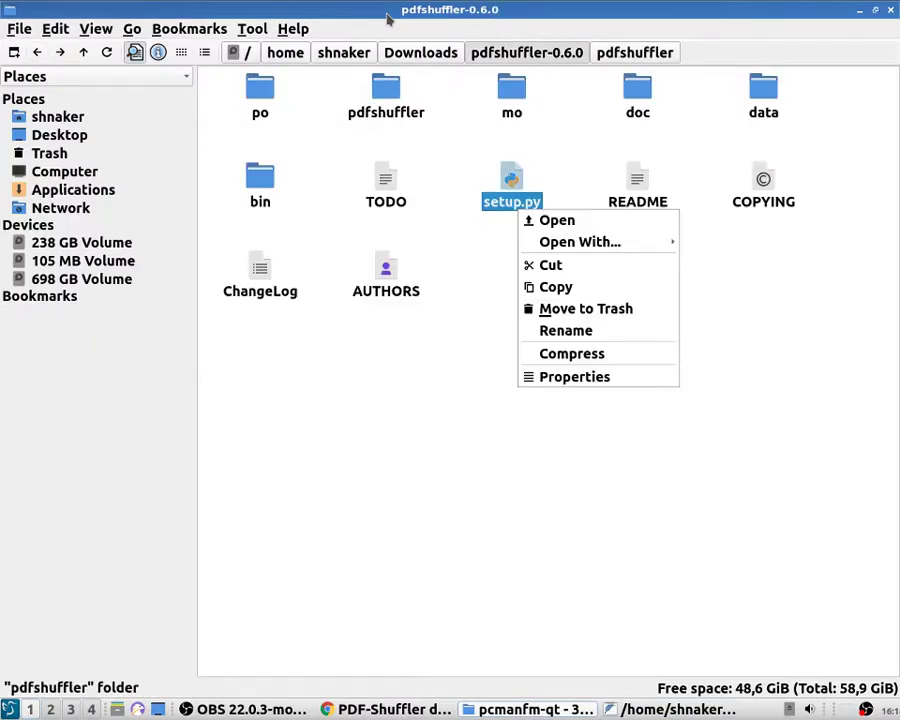
{"action": "key", "text": "Down"}
{"action": "key", "text": "Down"}
{"action": "key", "text": "Right"}
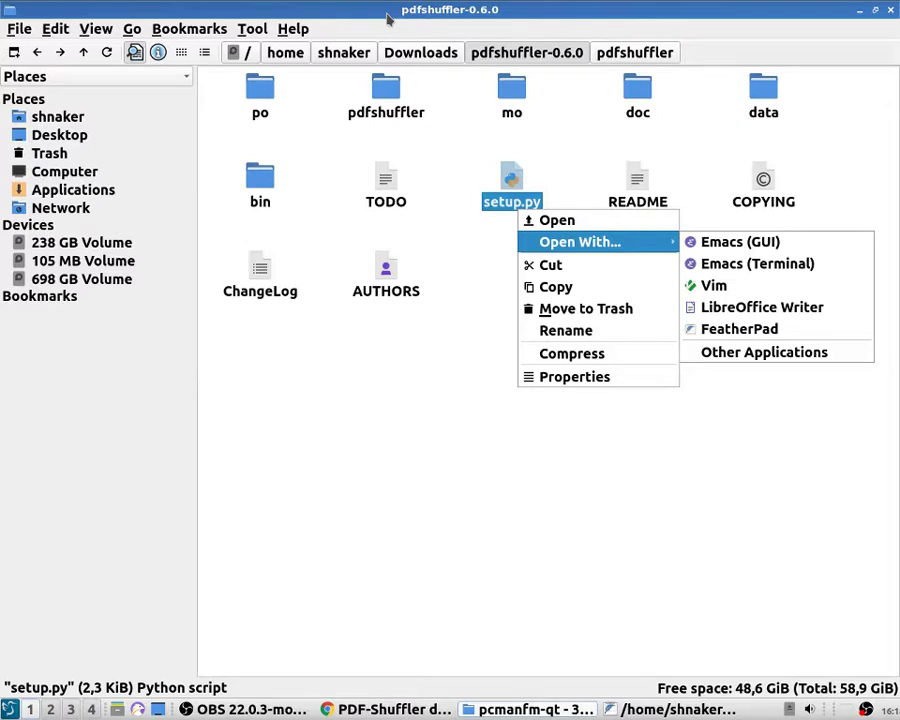
{"action": "key", "text": "Down"}
{"action": "key", "text": "Down"}
{"action": "key", "text": "Down"}
{"action": "key", "text": "Down"}
{"action": "key", "text": "Down"}
{"action": "key", "text": "Down"}
Try to run setup.py from the file manager by executing it in a terminal.
{"action": "key", "text": "Left"}
{"action": "key", "text": "Down"}
{"action": "key", "text": "Down"}
{"action": "key", "text": "Up"}
{"action": "key", "text": "Up"}
{"action": "key", "text": "Up"}
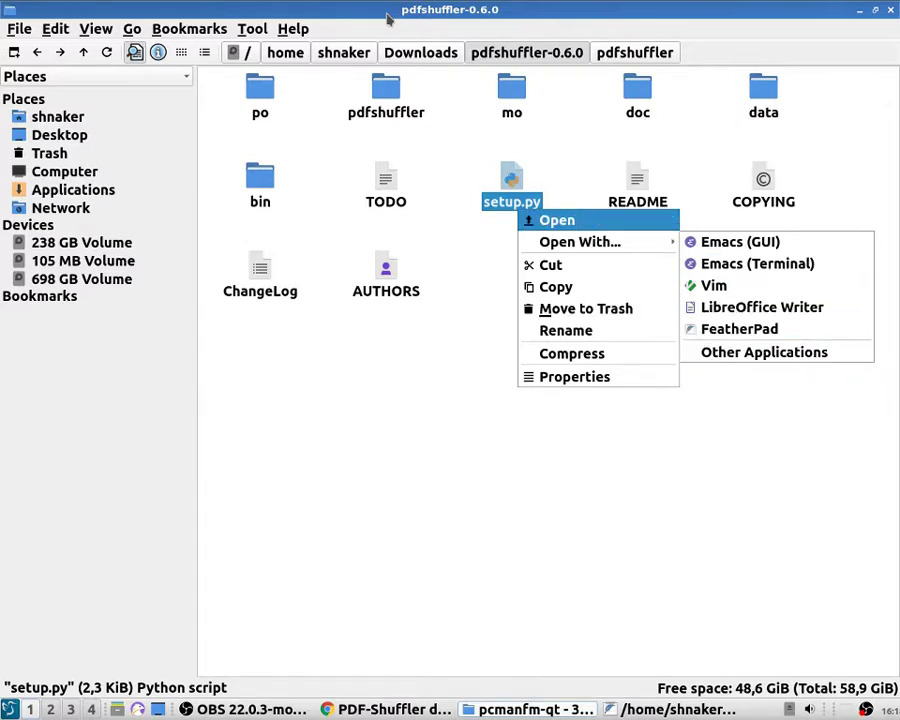
{"action": "key", "text": "Return"}
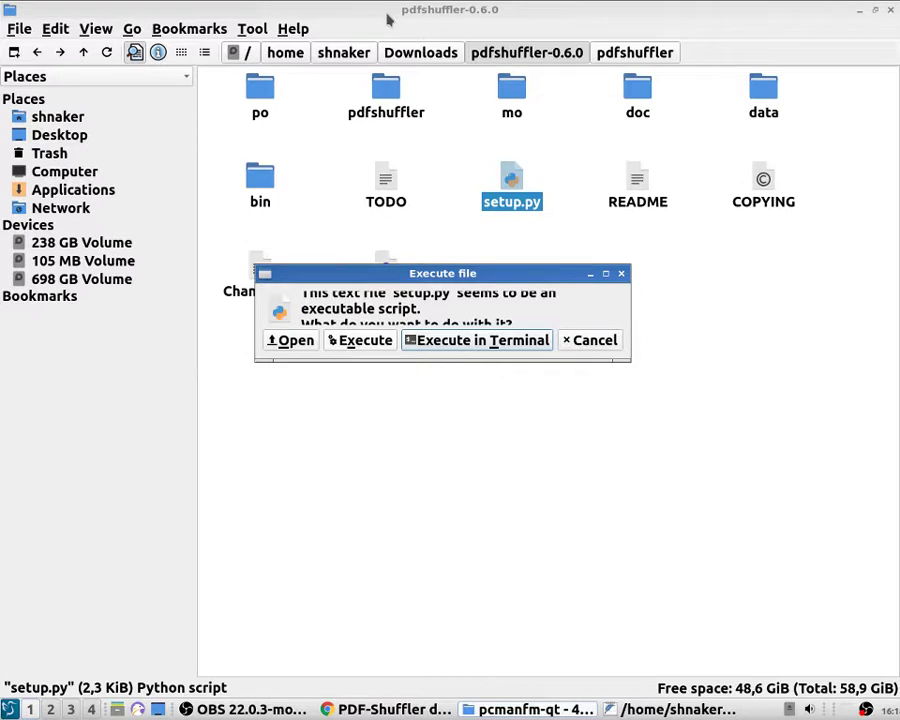
{"action": "key", "text": "Return"}
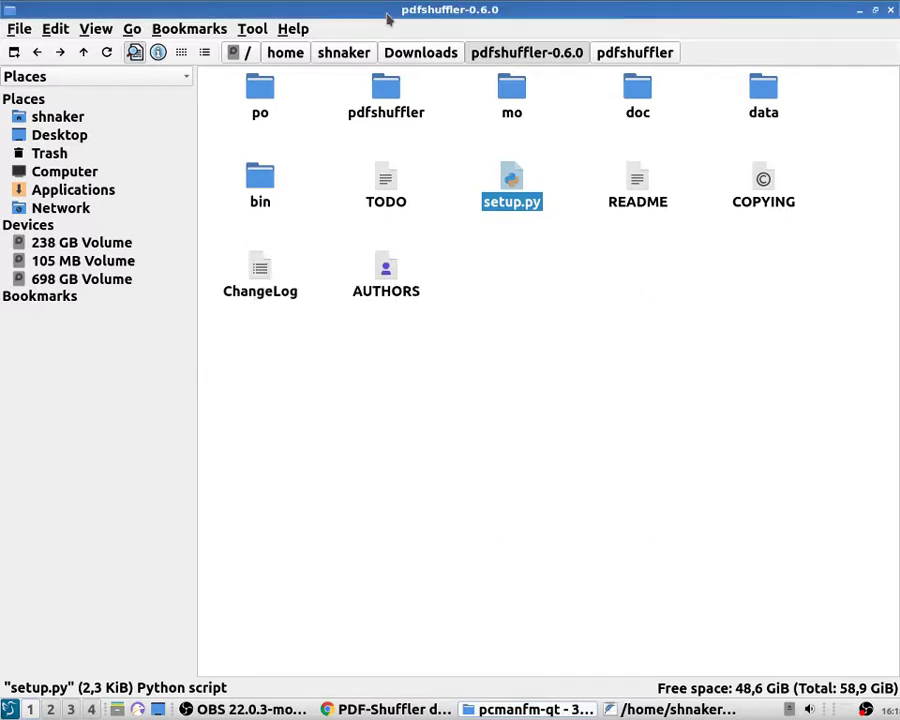
{"action": "key", "text": "Menu"}
{"action": "key", "text": "Down"}
{"action": "key", "text": "Return"}
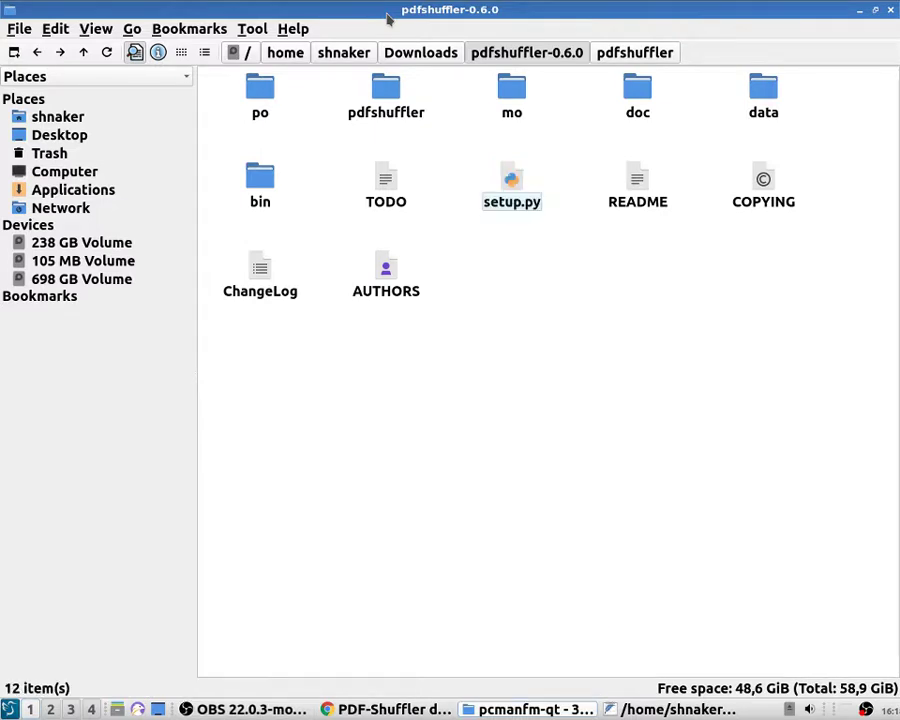
Open a terminal, begin a cd command, and copy the path of the pdfshuffler-0.6.0 folder from the file manager.
{"action": "key", "text": "ctrl+alt+t"}
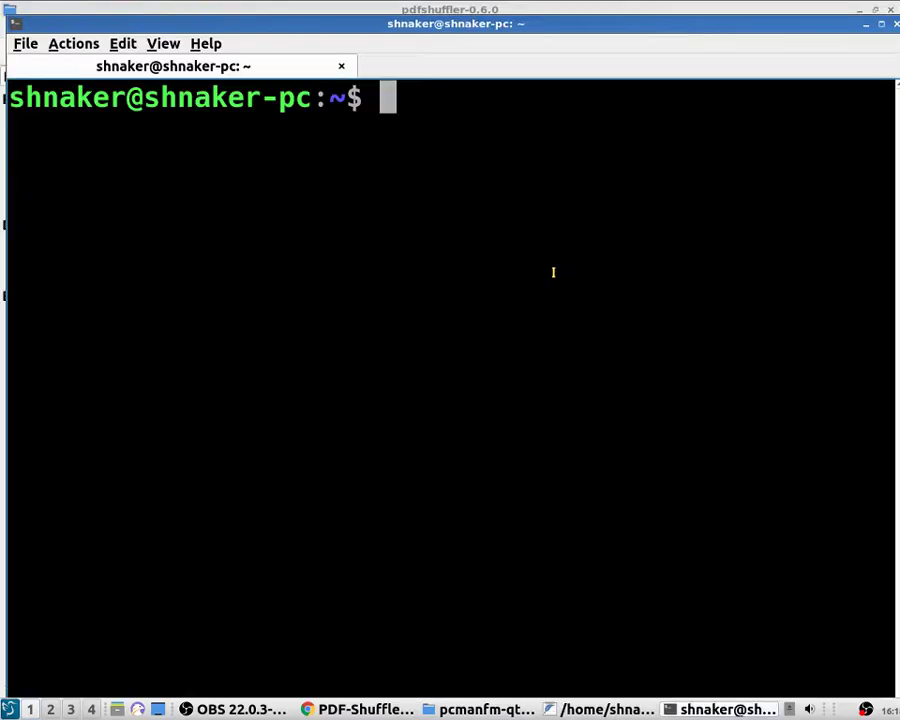
{"action": "type", "text": "cd"}
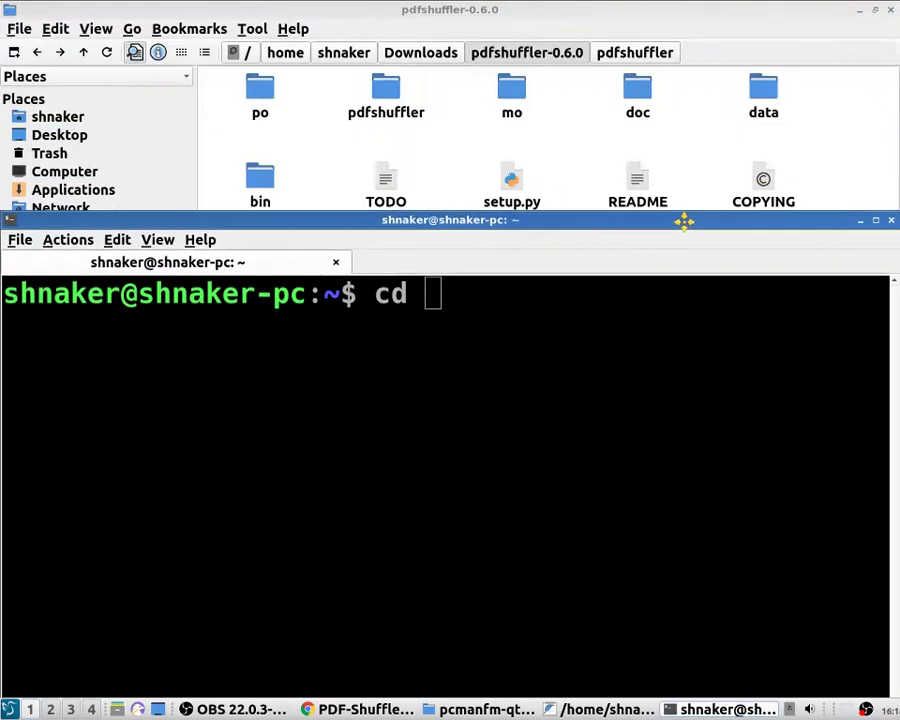
{"action": "left_click_drag", "start_coordinate": [497, 25], "coordinate": [680, 220]}
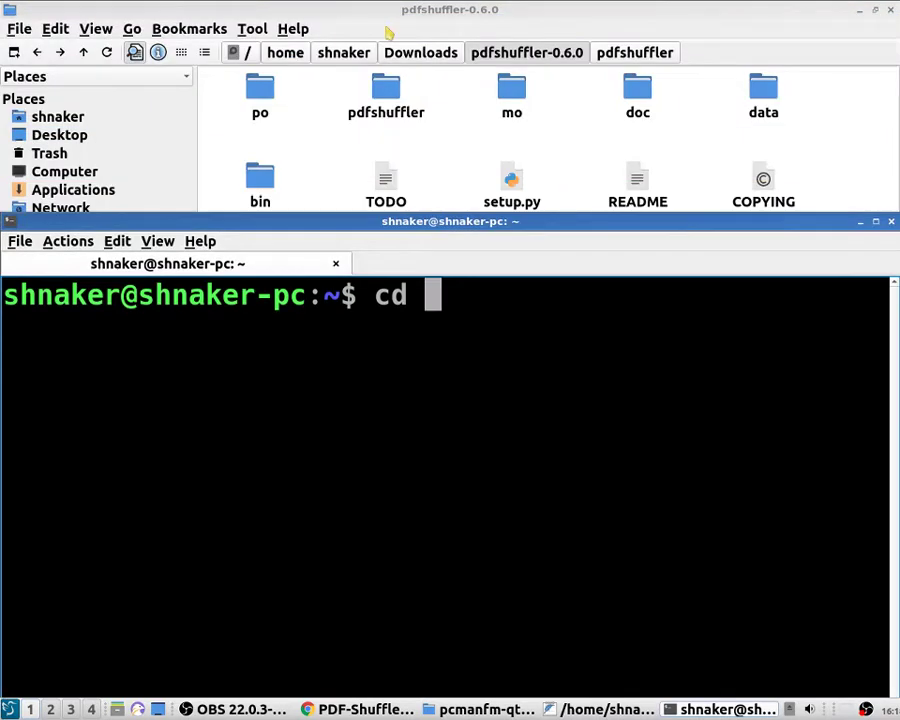
{"action": "left_click", "coordinate": [630, 54]}
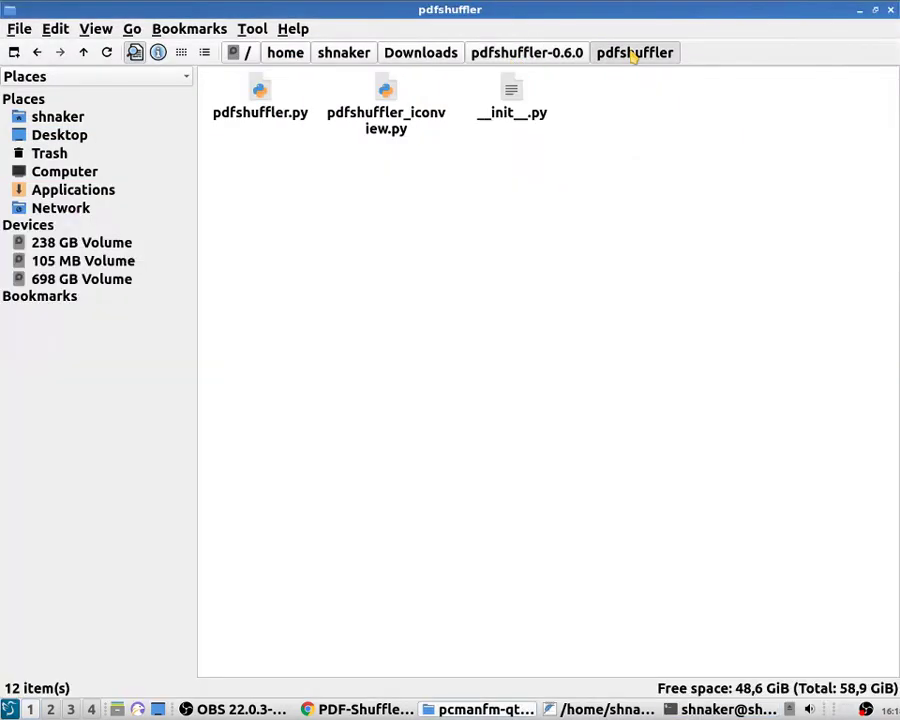
{"action": "left_click", "coordinate": [522, 52]}
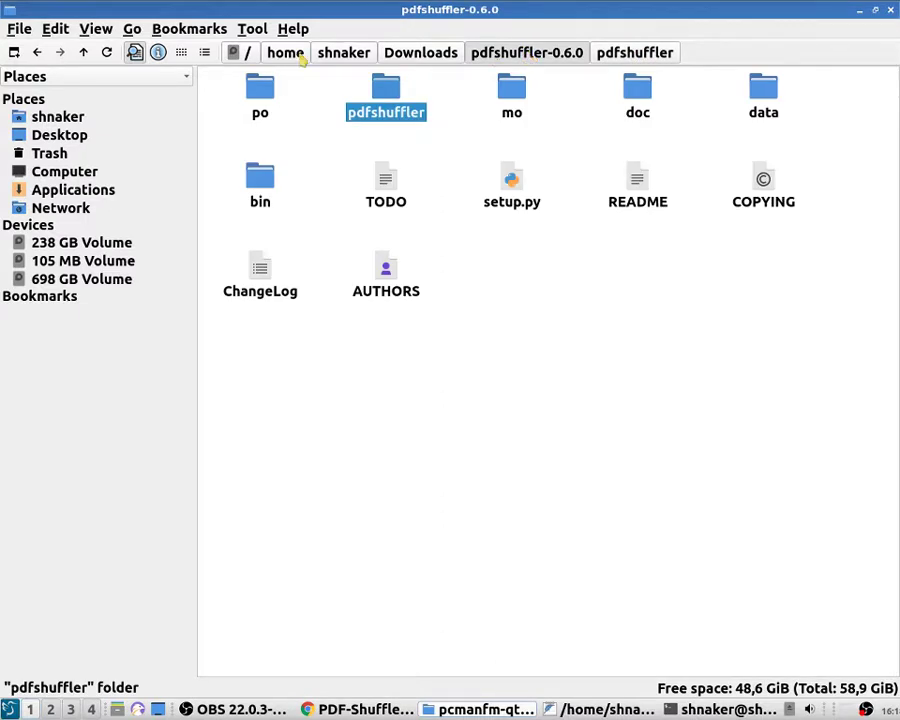
{"action": "right_click", "coordinate": [524, 57]}
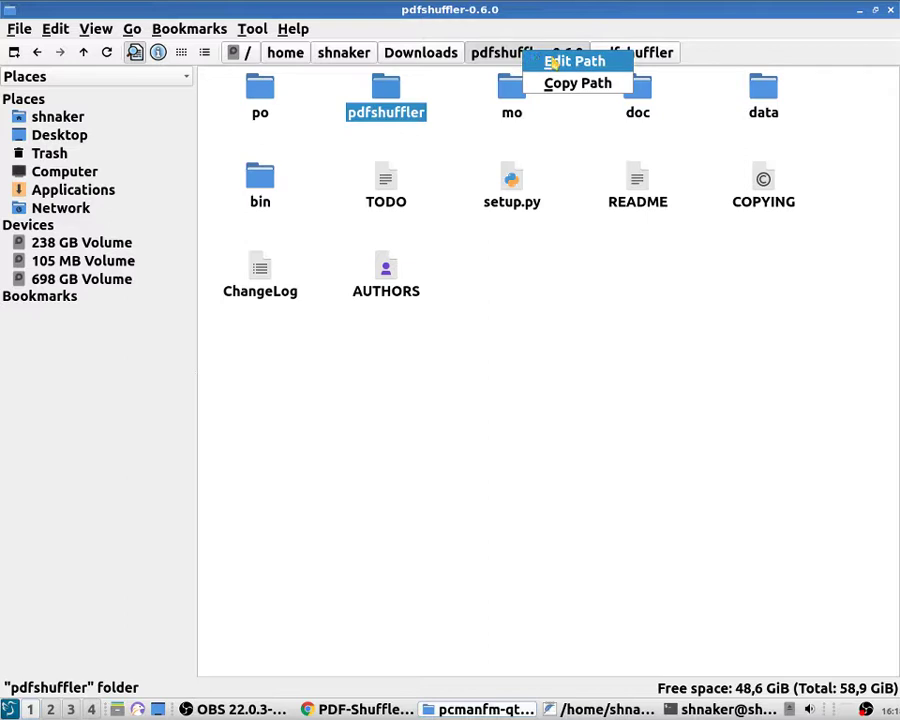
{"action": "left_click", "coordinate": [546, 60]}
{"action": "right_click", "coordinate": [490, 60]}
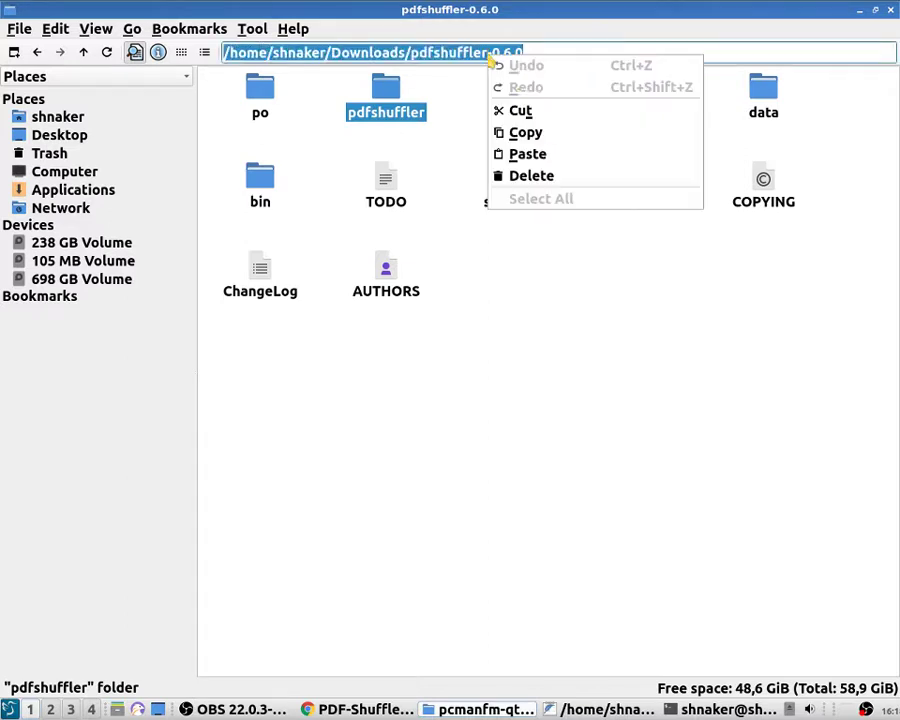
{"action": "left_click", "coordinate": [530, 132]}
Paste the copied path after cd in the terminal and change into the pdfshuffler-0.6.0 folder.
{"action": "left_click", "coordinate": [727, 709]}
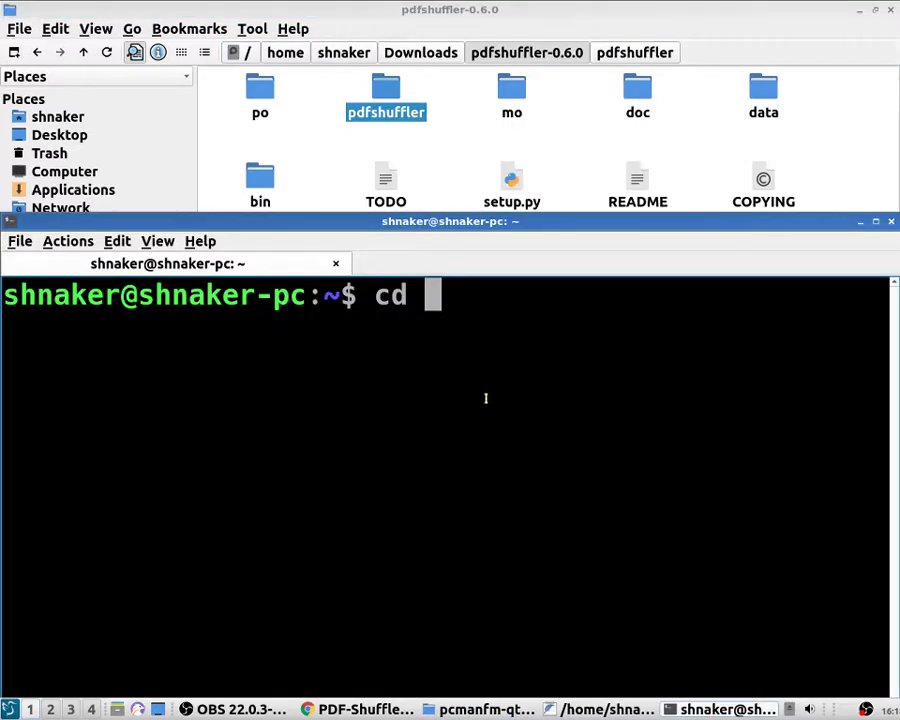
{"action": "right_click", "coordinate": [531, 357]}
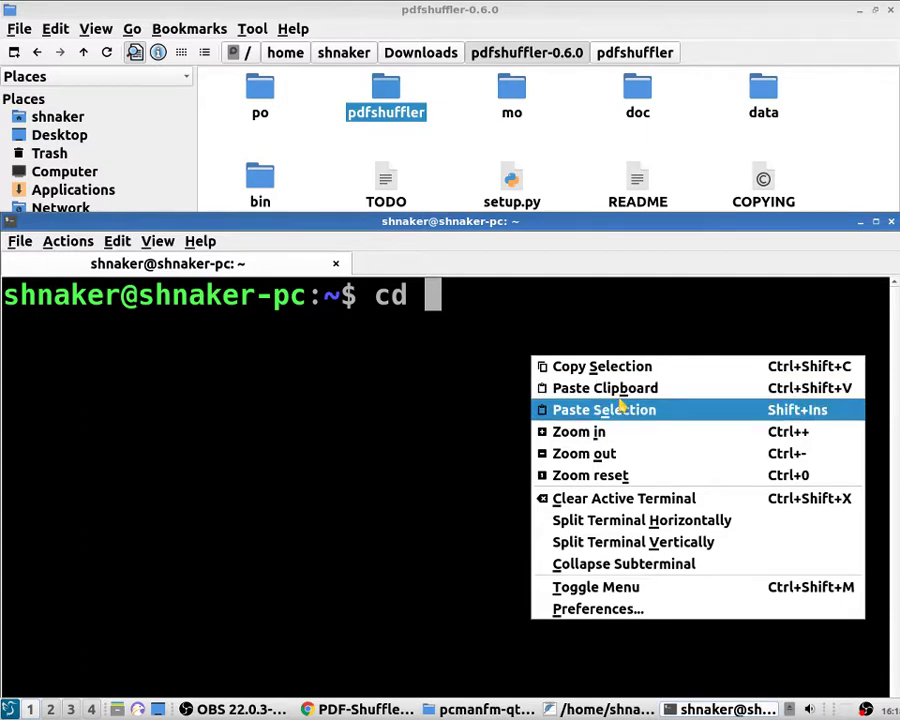
{"action": "left_click", "coordinate": [604, 409]}
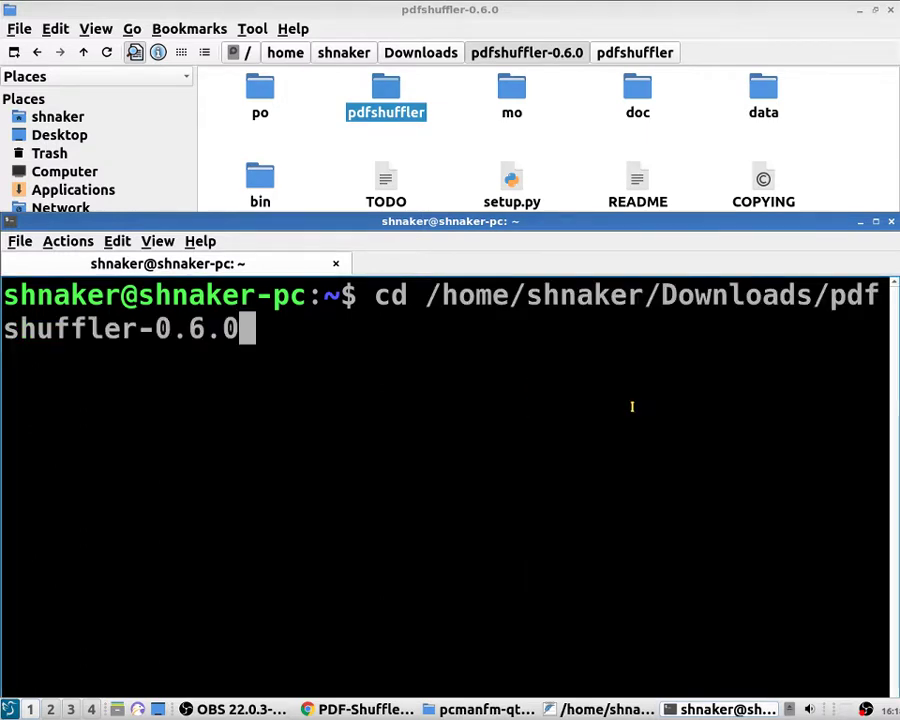
{"action": "key", "text": "Return"}
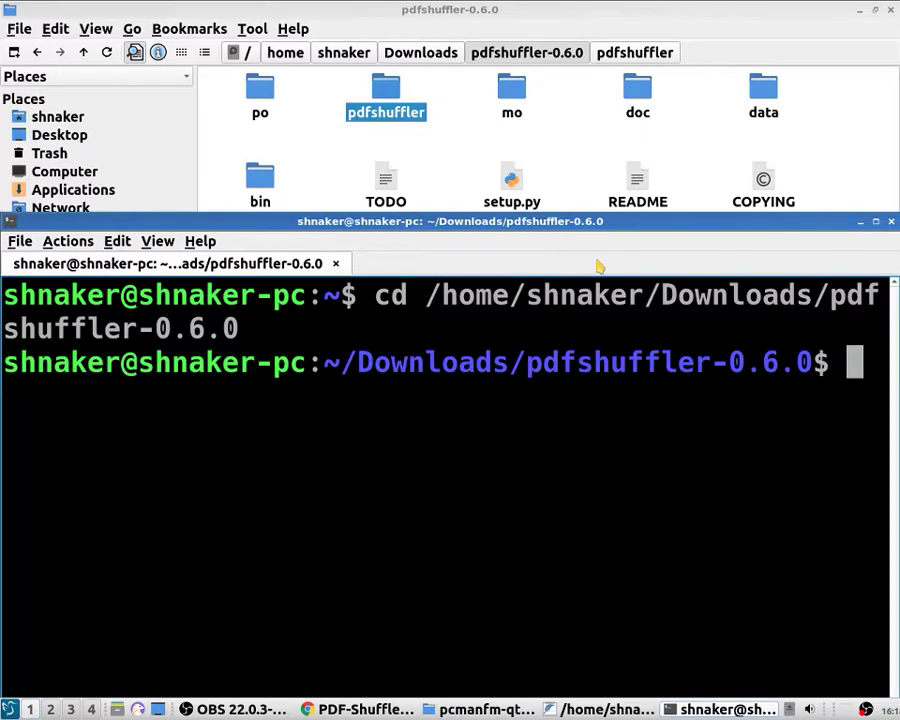
Try to run "sudo setup.py install" in the terminal, entering the account password when asked.
{"action": "type", "text": "s"}
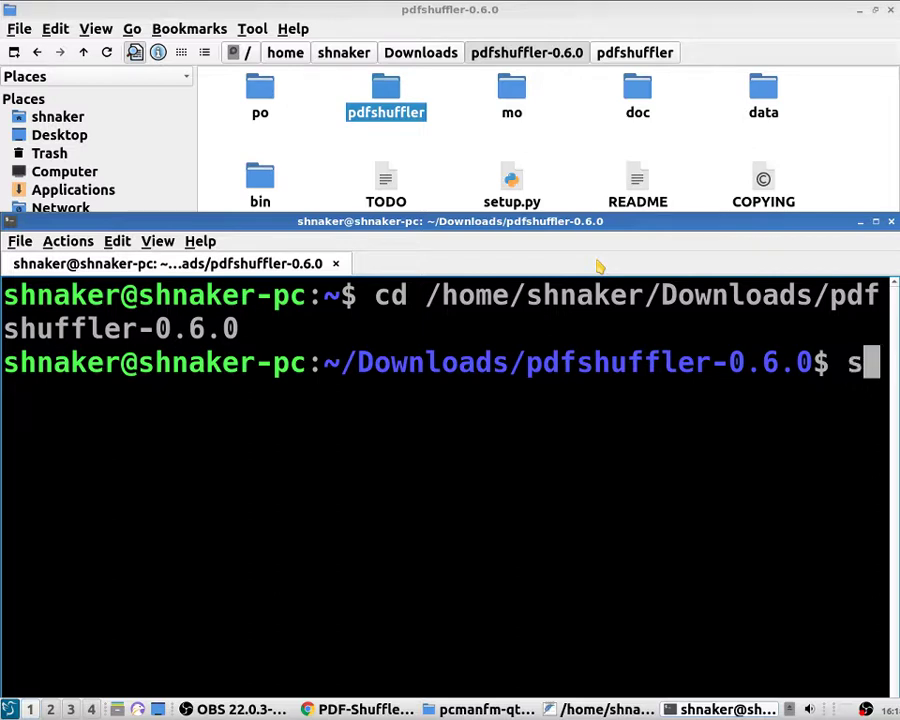
{"action": "type", "text": "et"}
{"action": "key", "text": "BackSpace"}
{"action": "key", "text": "BackSpace"}
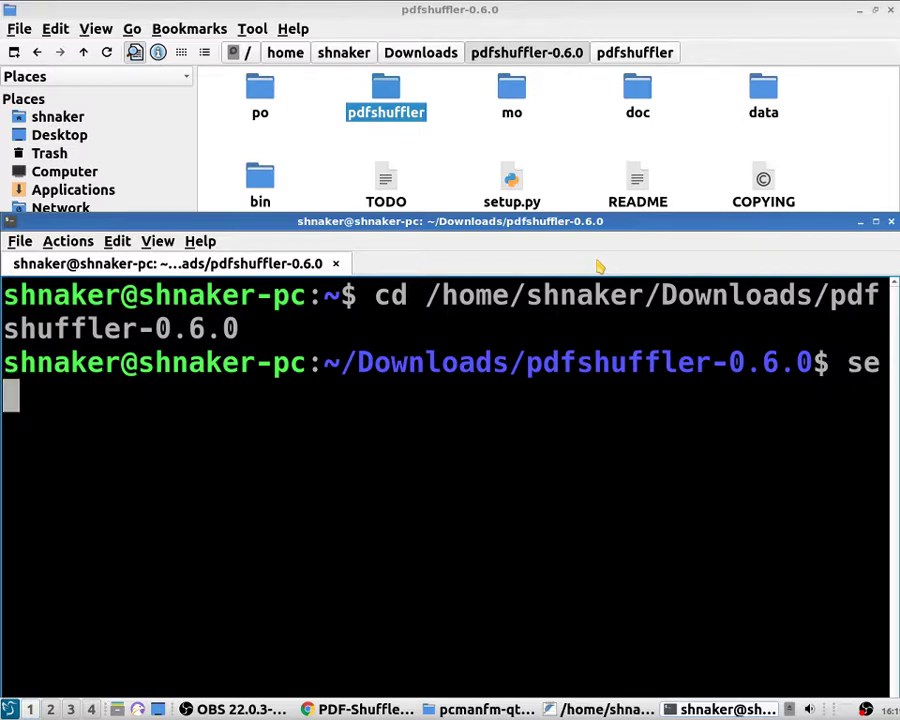
{"action": "key", "text": "BackSpace"}
{"action": "type", "text": "sudo "}
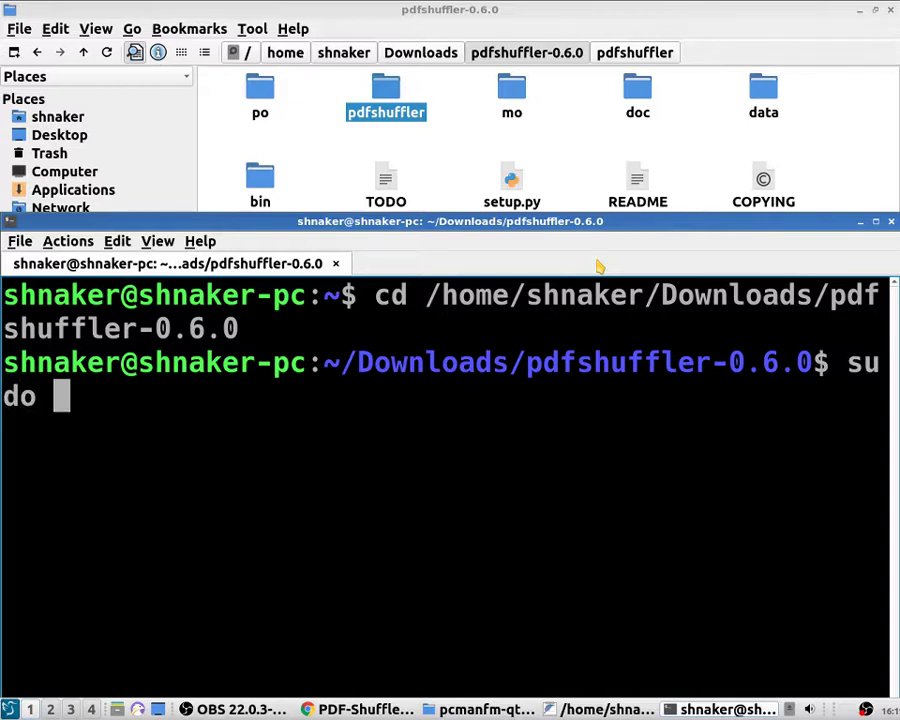
{"action": "type", "text": "se"}
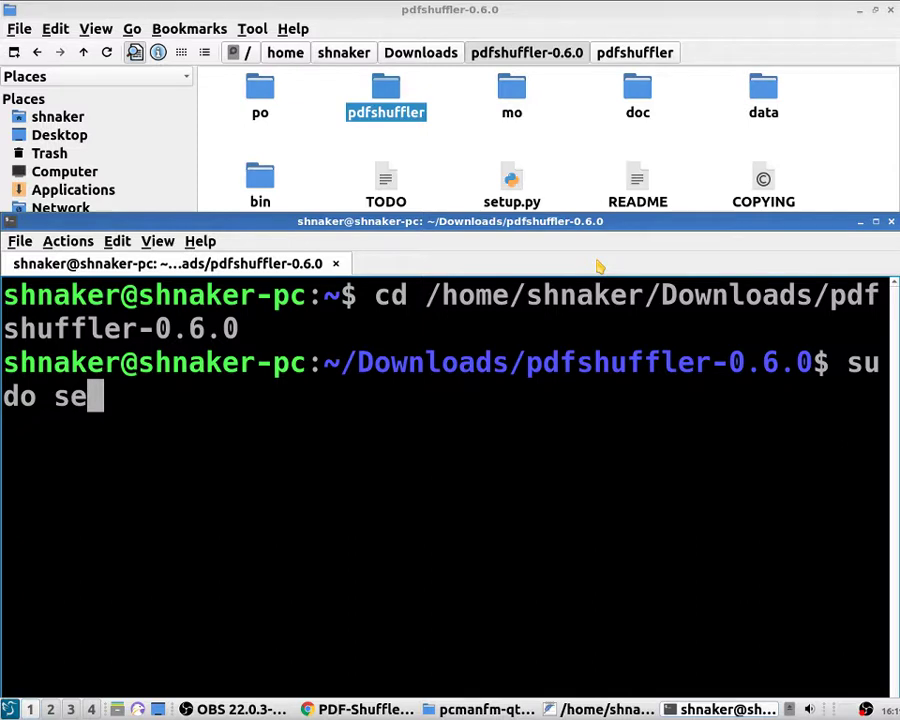
{"action": "type", "text": "tup"}
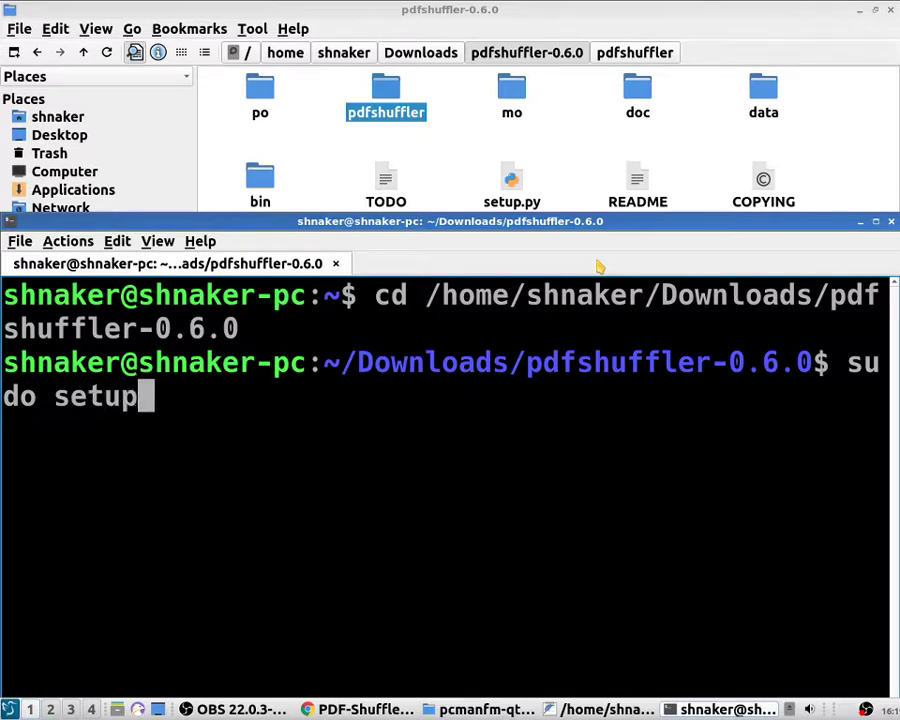
{"action": "type", "text": "."}
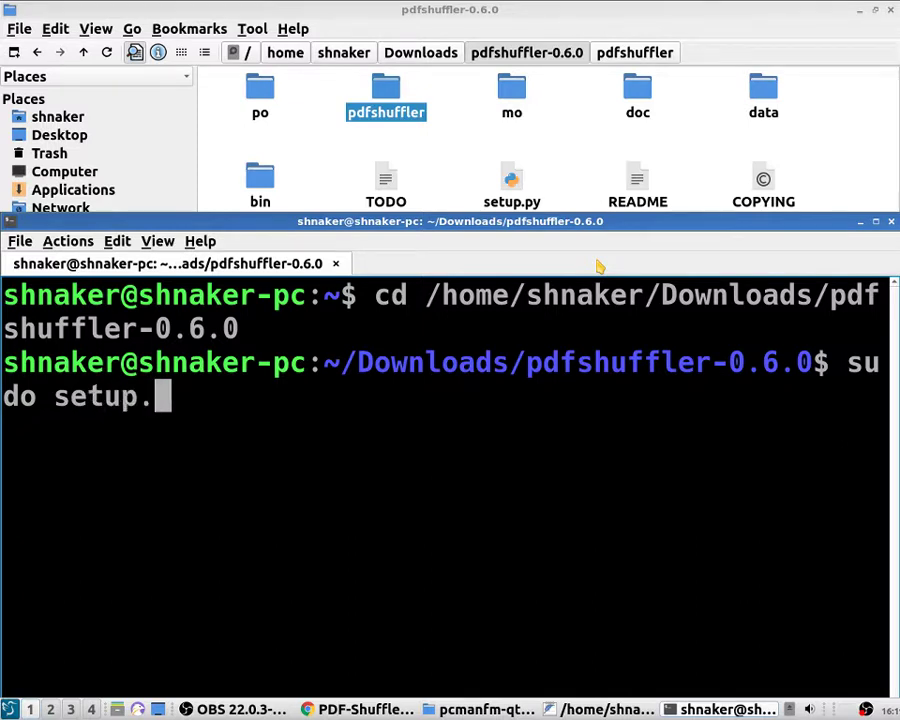
{"action": "type", "text": "py"}
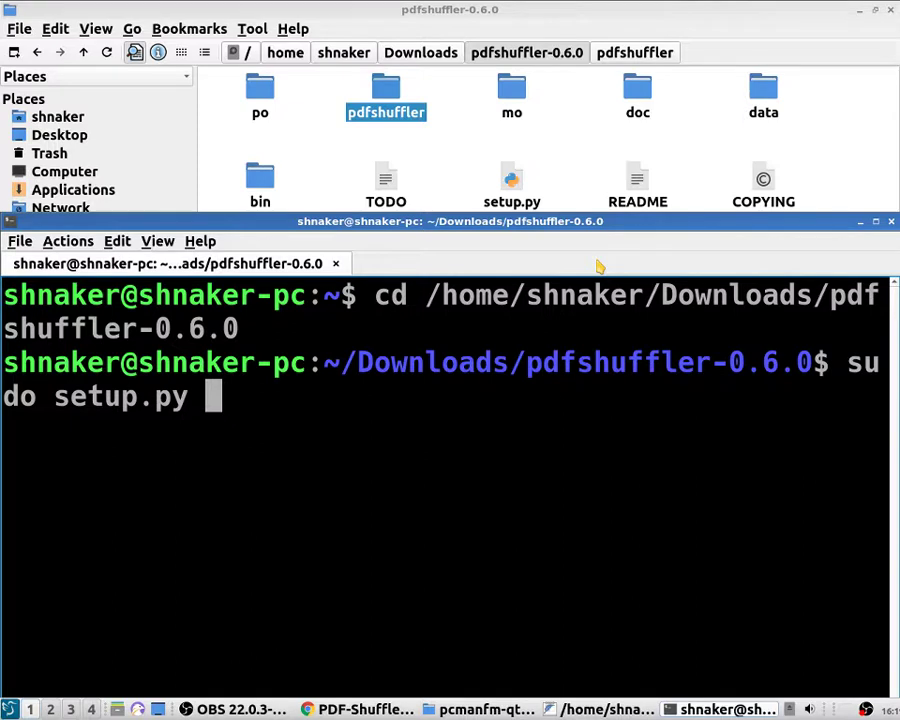
{"action": "type", "text": "insta"}
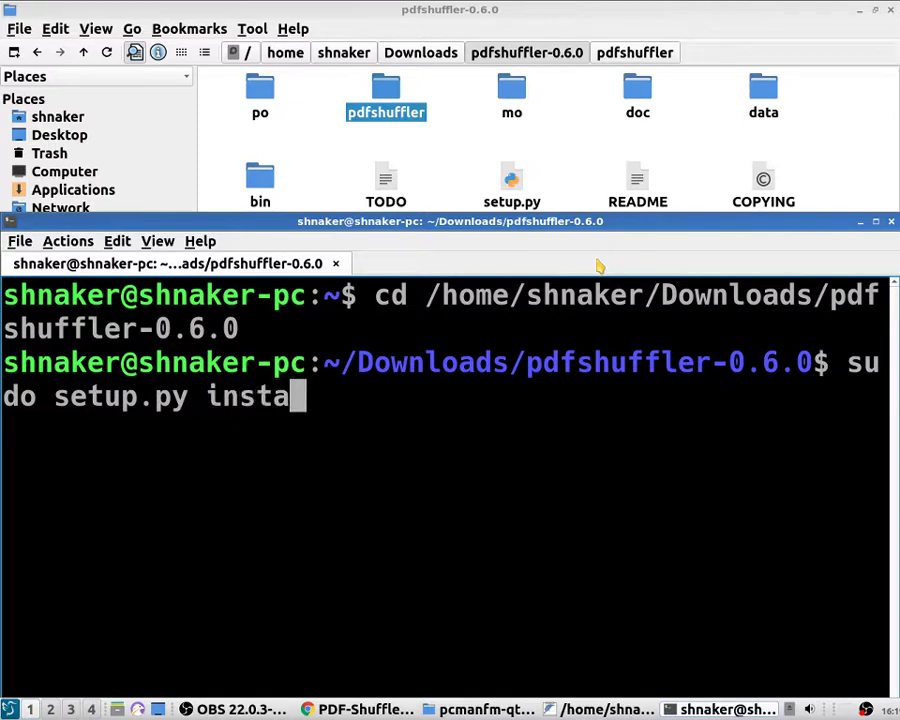
{"action": "type", "text": "ll"}
{"action": "key", "text": "Return"}
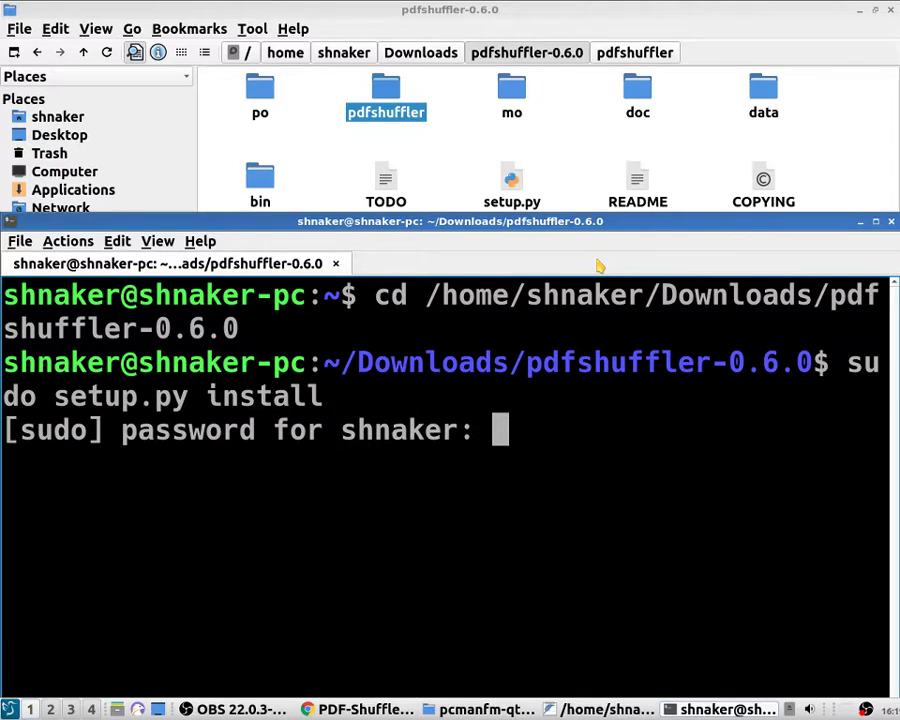
{"action": "key", "text": "Return"}
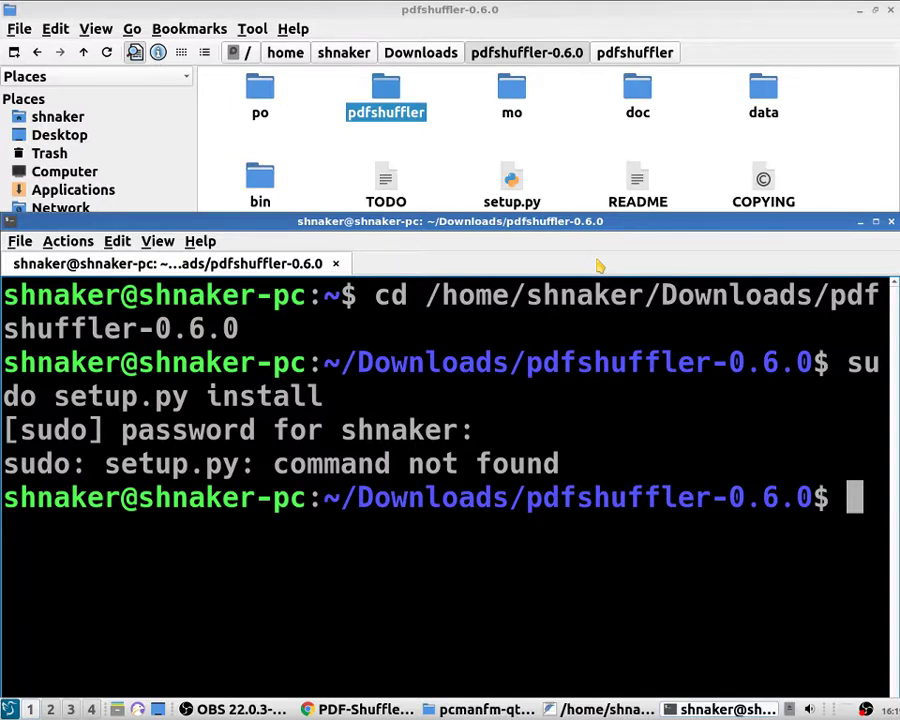
Switch to the README in the text editor and copy the command "python setup.py install".
{"action": "left_click", "coordinate": [607, 709]}
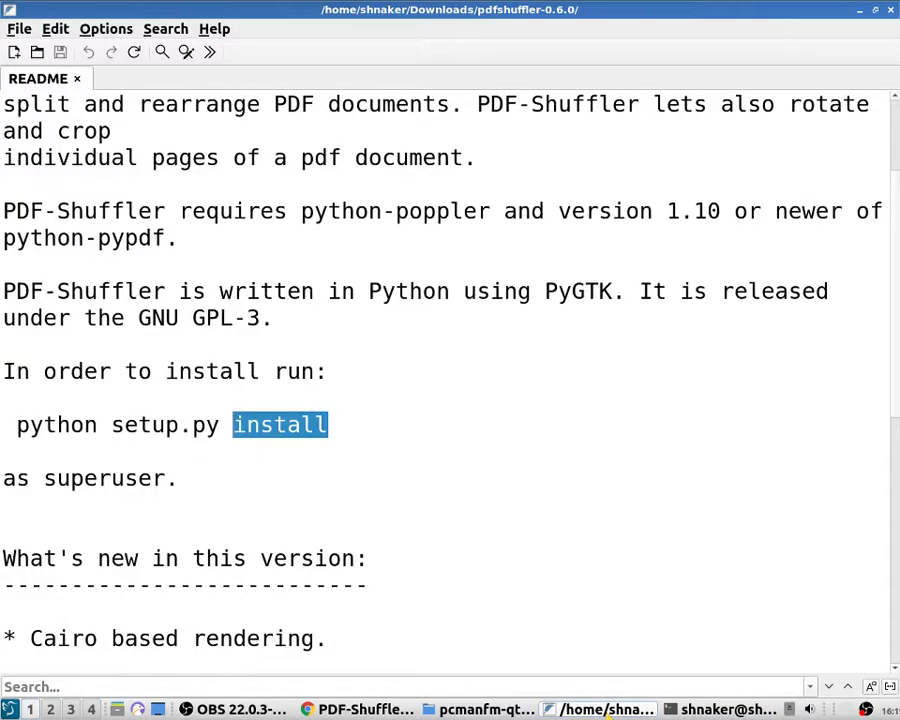
{"action": "left_click_drag", "start_coordinate": [16, 424], "coordinate": [350, 430]}
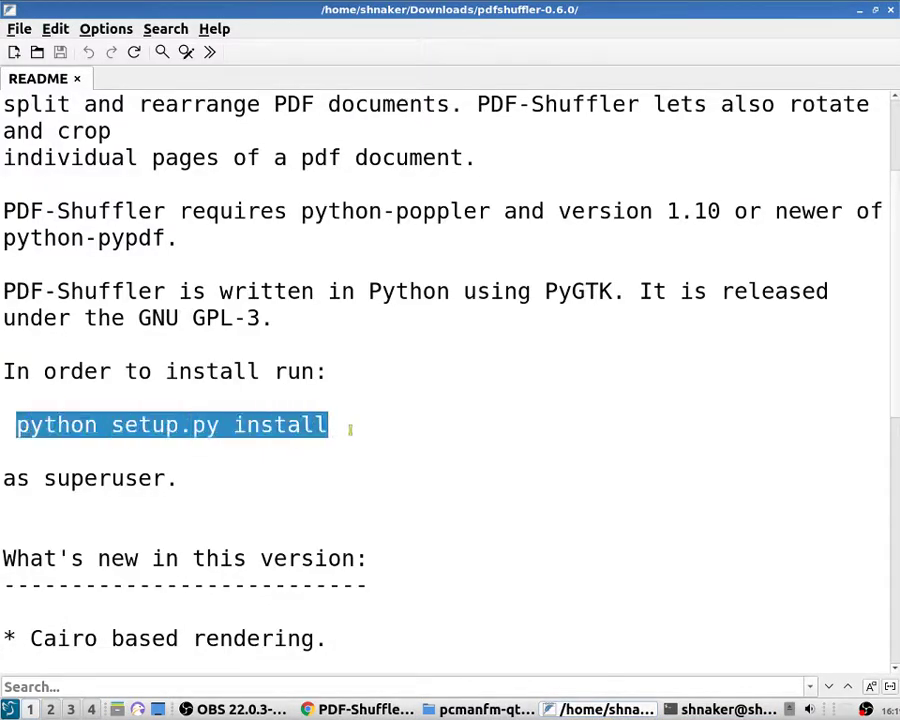
{"action": "right_click", "coordinate": [298, 428]}
{"action": "left_click", "coordinate": [372, 506]}
Return to the terminal, paste the command "python setup.py install" and run it.
{"action": "mouse_move", "coordinate": [487, 709]}
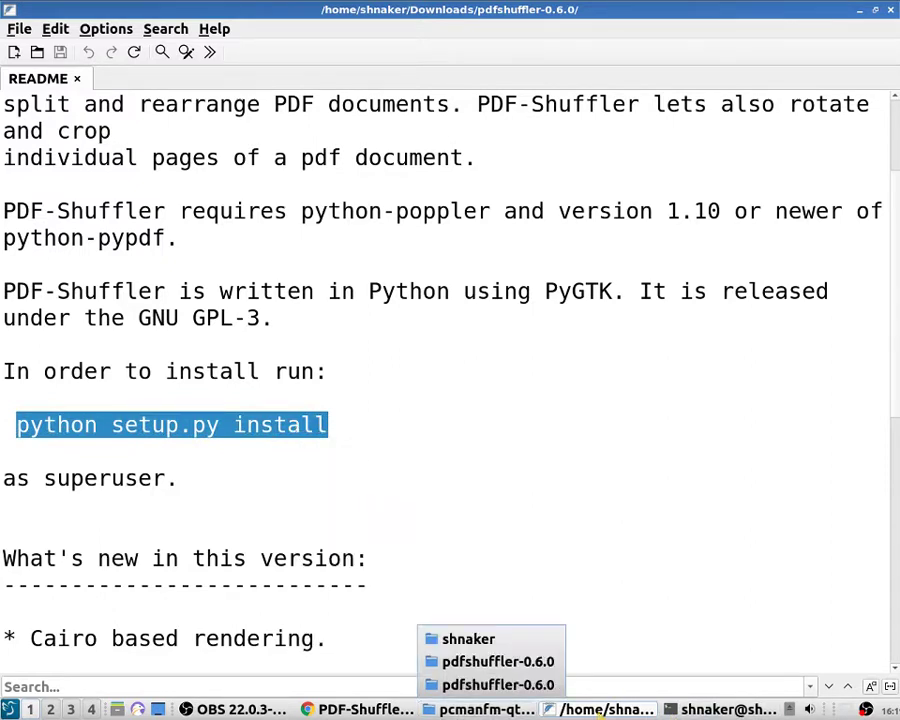
{"action": "left_click", "coordinate": [712, 709]}
{"action": "right_click", "coordinate": [838, 495]}
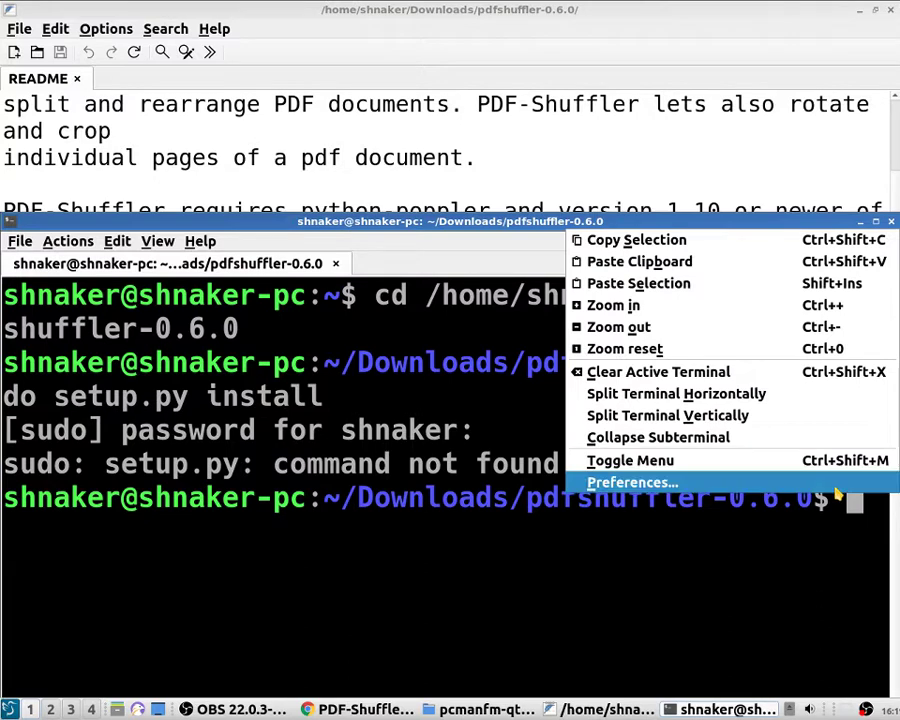
{"action": "left_click", "coordinate": [705, 285]}
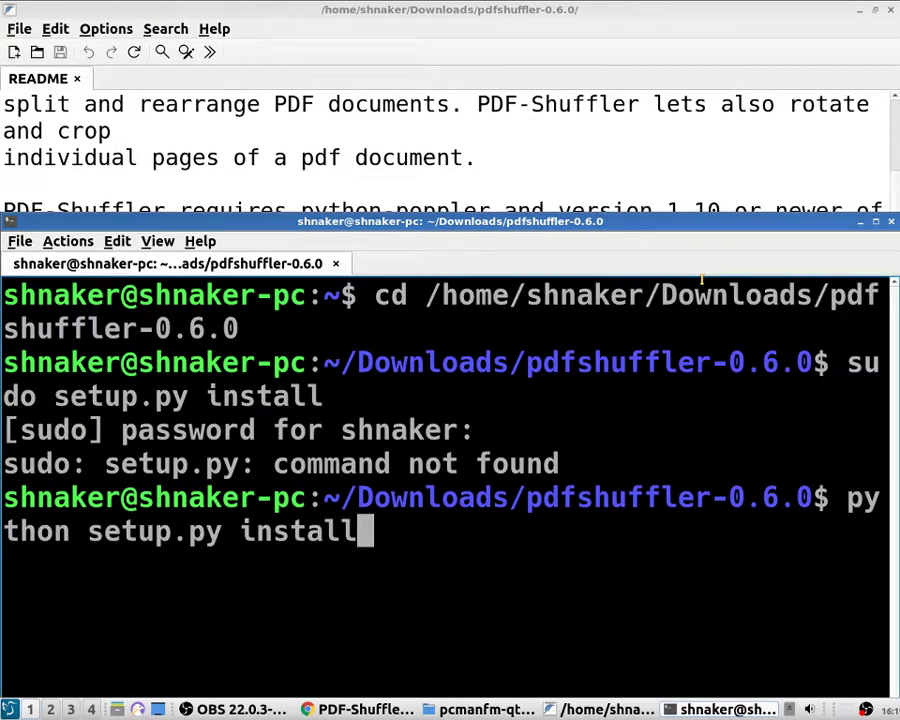
{"action": "key", "text": "Return"}
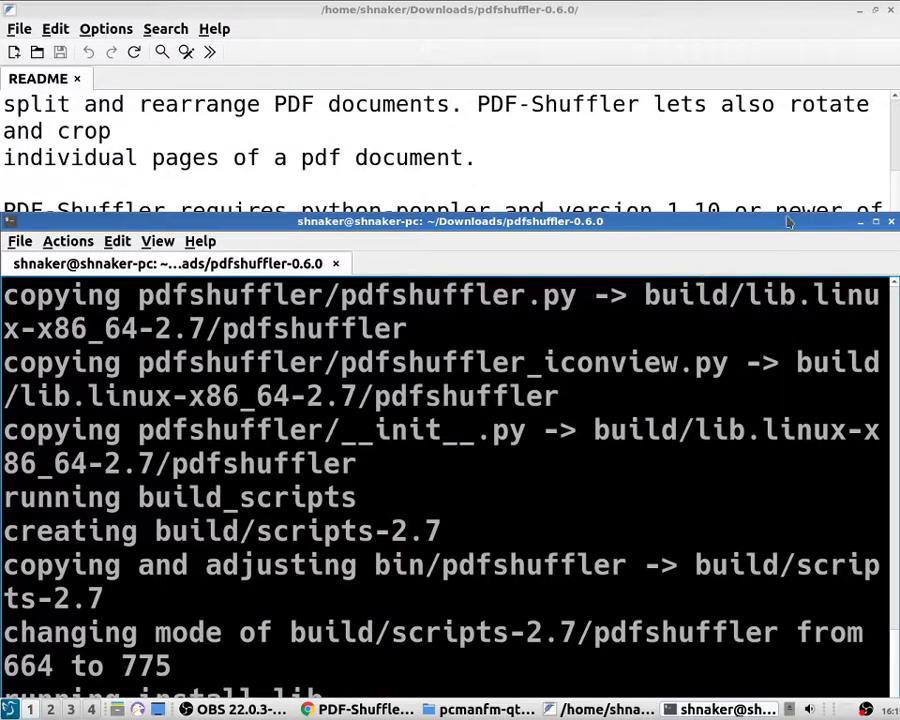
Move the terminal window up so the end of the install command's output can be read.
{"action": "left_click_drag", "start_coordinate": [772, 222], "coordinate": [777, 114]}
{"action": "left_click", "coordinate": [787, 66]}
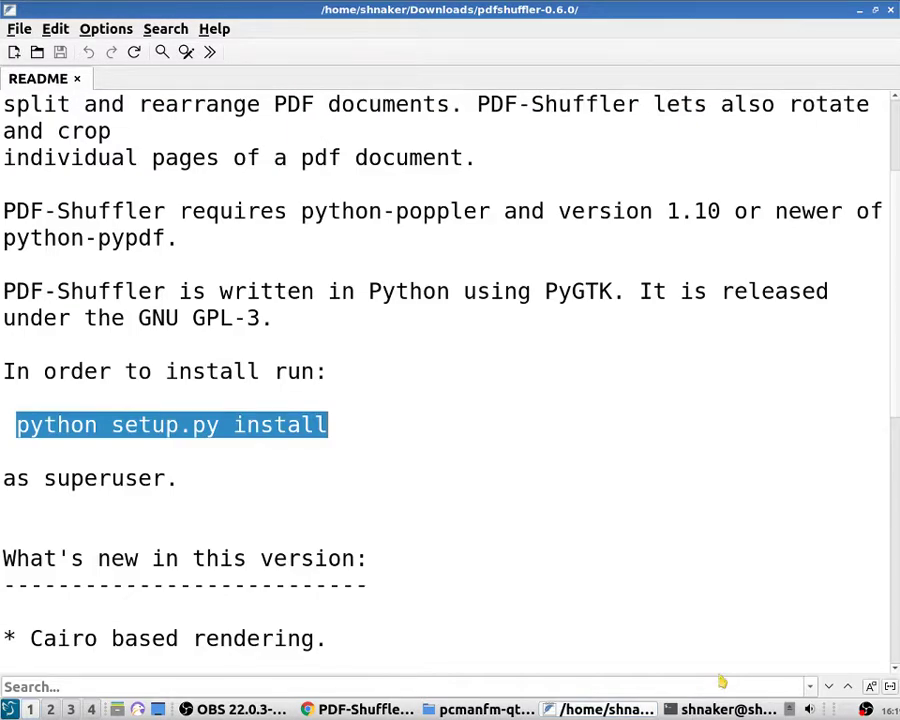
{"action": "left_click", "coordinate": [735, 708]}
{"action": "left_click_drag", "start_coordinate": [565, 114], "coordinate": [562, 4]}
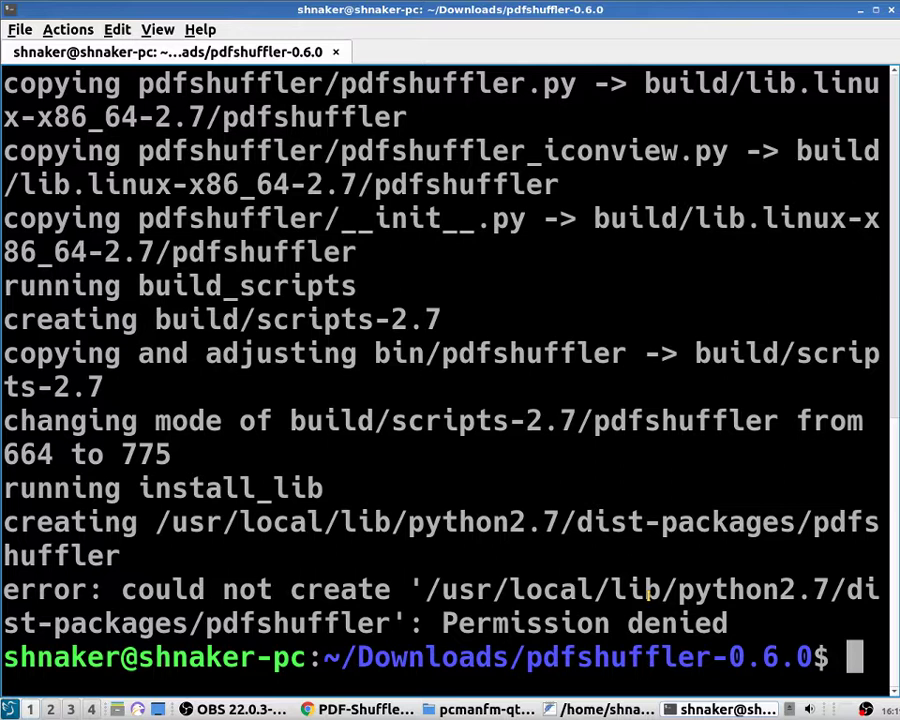
Run the copied install command with superuser rights as "sudo python setup.py install".
{"action": "type", "text": "sudo"}
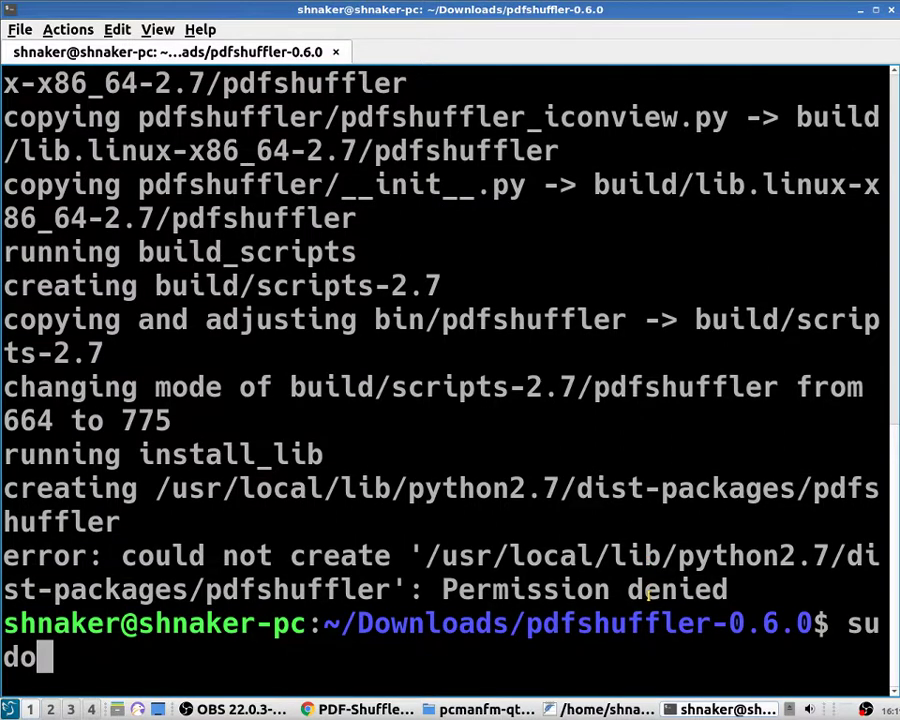
{"action": "right_click", "coordinate": [321, 665]}
{"action": "right_click", "coordinate": [112, 659]}
{"action": "right_click", "coordinate": [114, 662]}
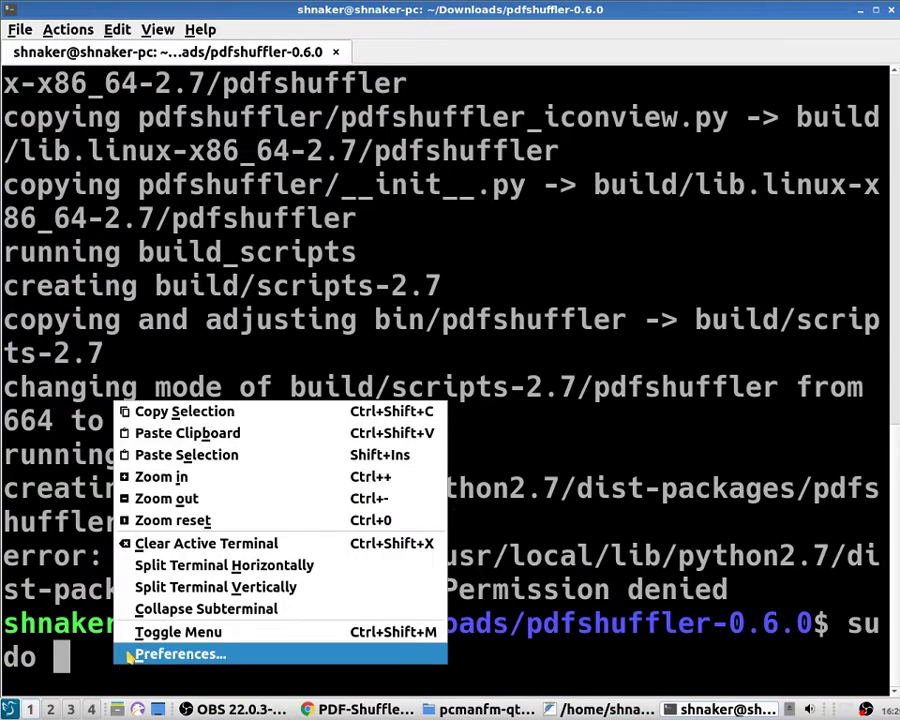
{"action": "left_click", "coordinate": [218, 409]}
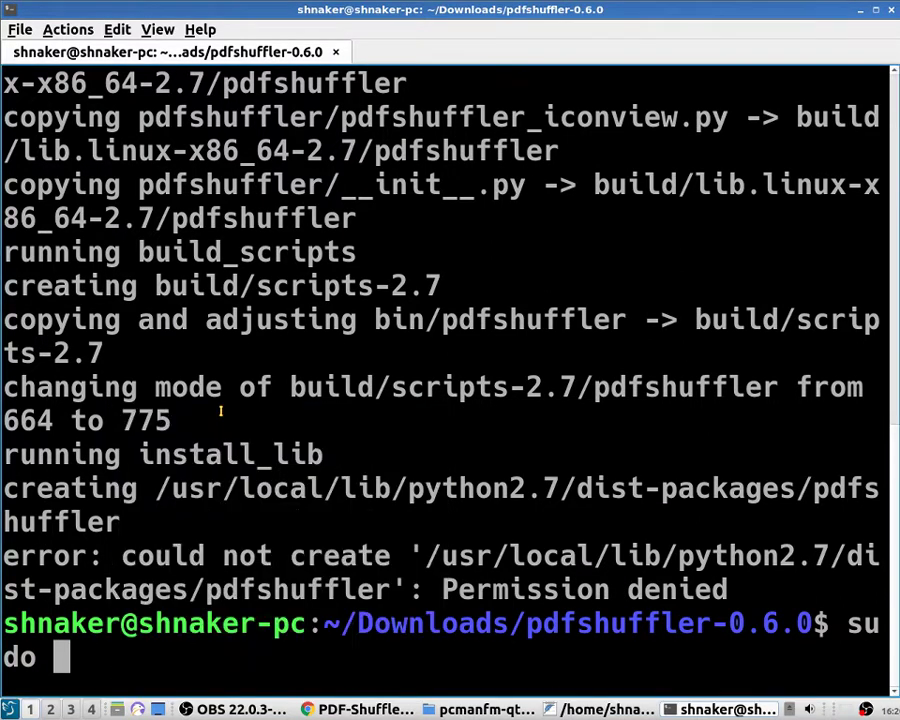
{"action": "right_click", "coordinate": [82, 677]}
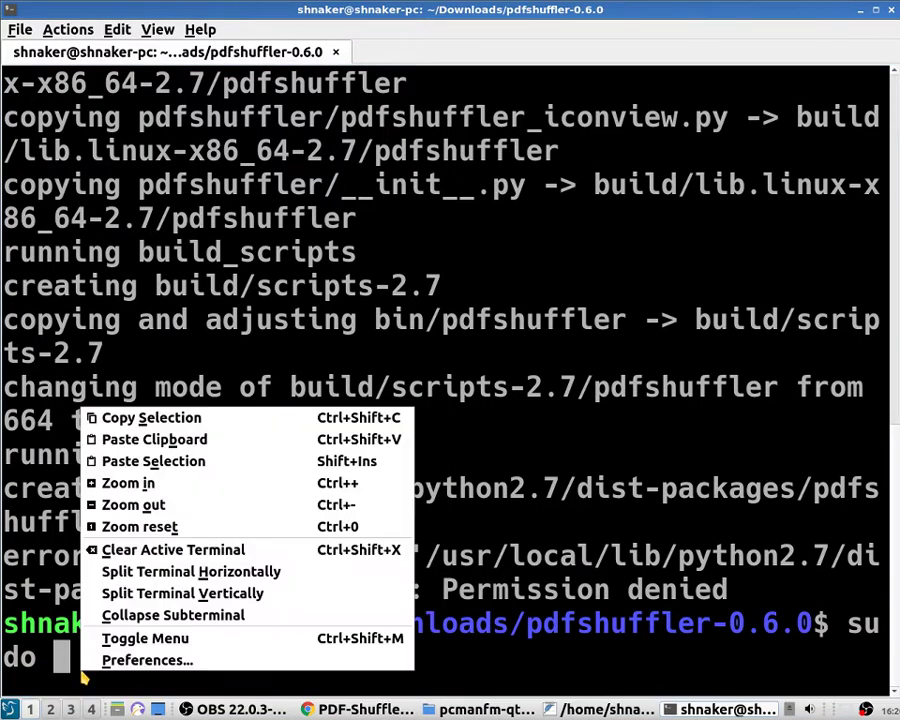
{"action": "left_click", "coordinate": [250, 418]}
{"action": "right_click", "coordinate": [120, 657]}
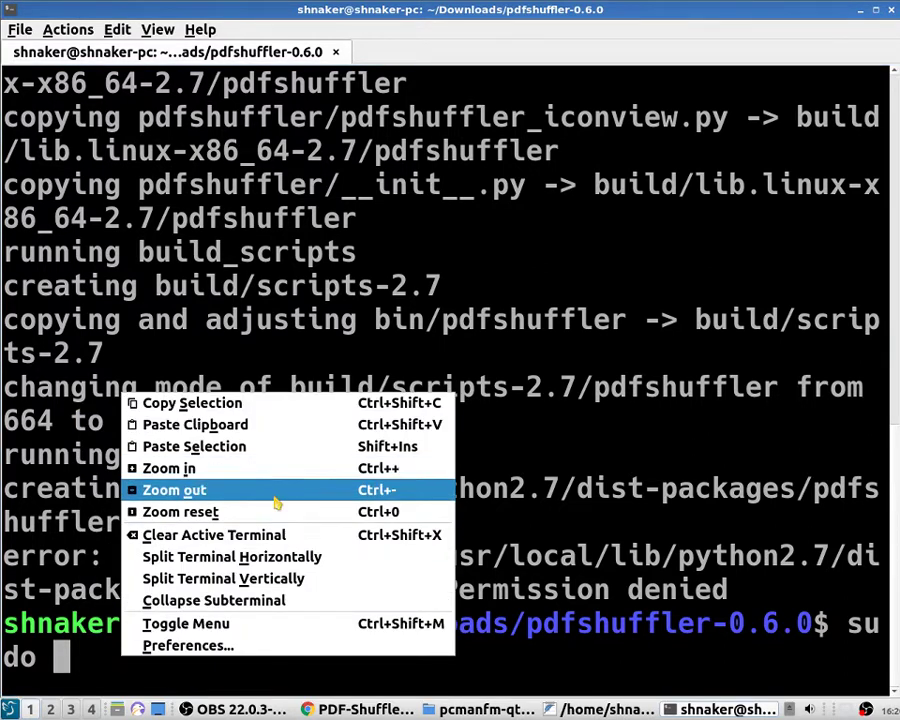
{"action": "left_click", "coordinate": [230, 458]}
{"action": "key", "text": "Return"}
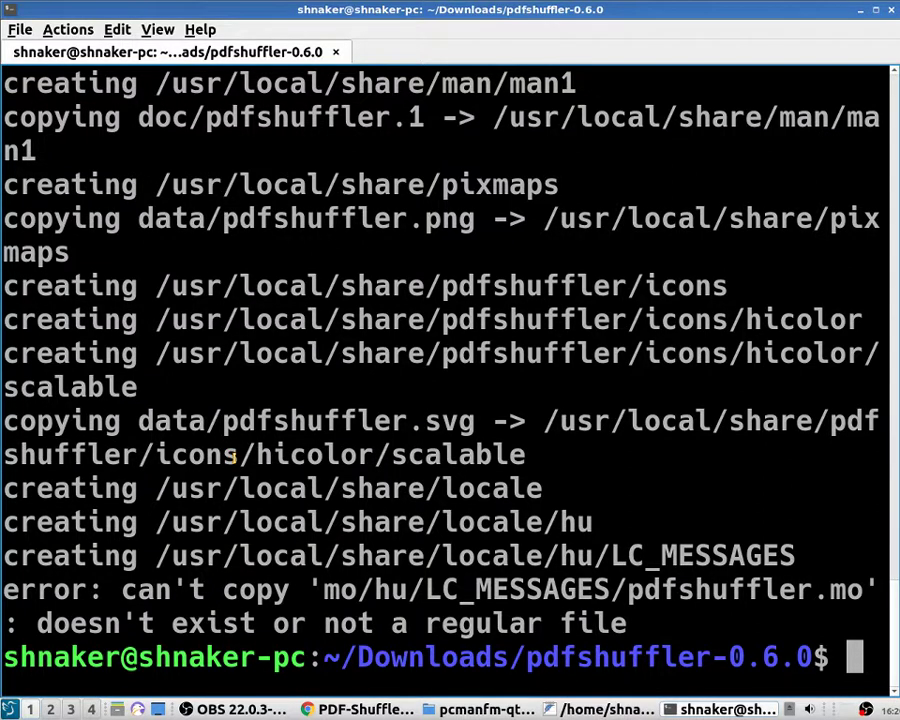
Try to build the package by running "sudo make" in the pdfshuffler-0.6.0 folder.
{"action": "type", "text": "sudo "}
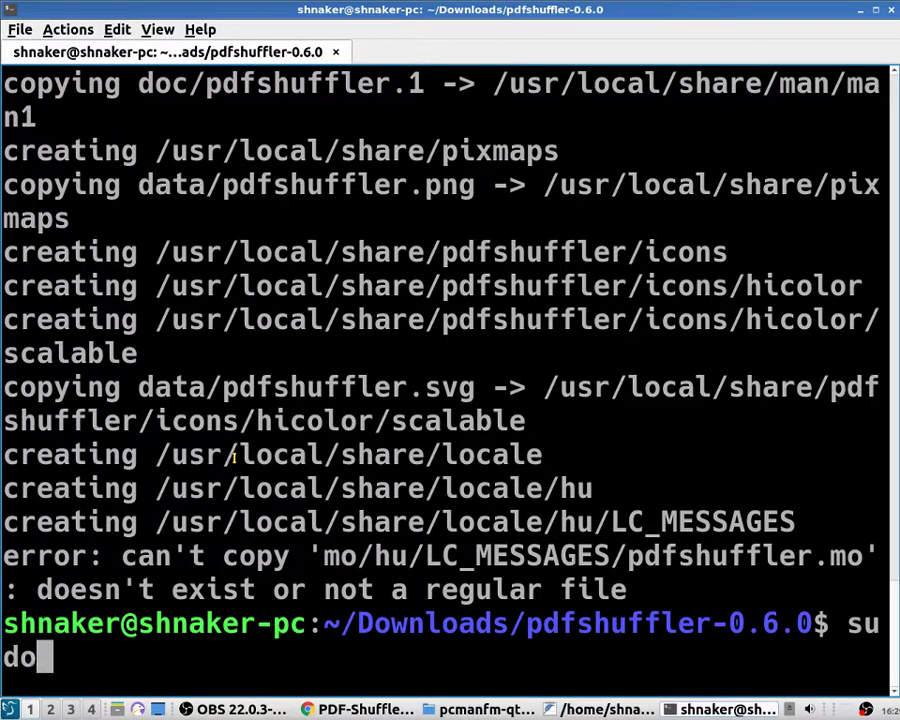
{"action": "type", "text": "make"}
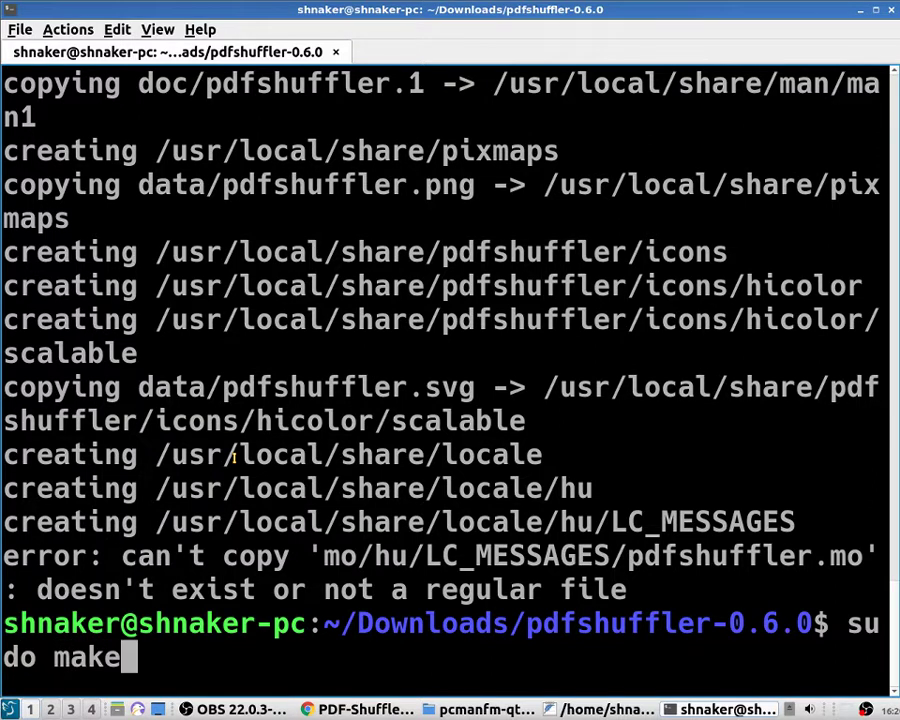
{"action": "key", "text": "Return"}
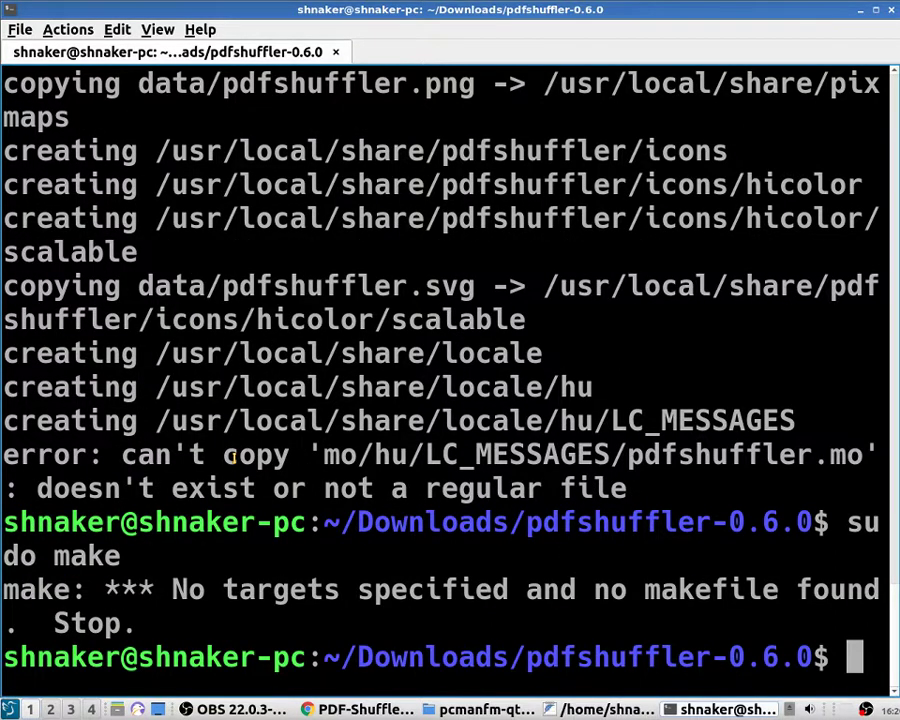
{"action": "type", "text": "si"}
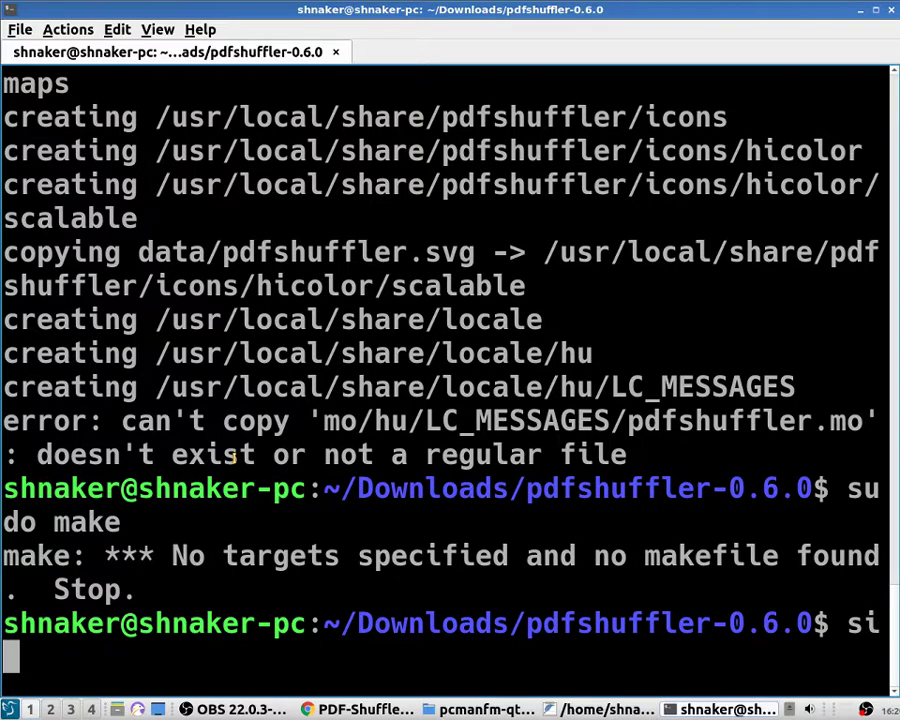
{"action": "type", "text": "do "}
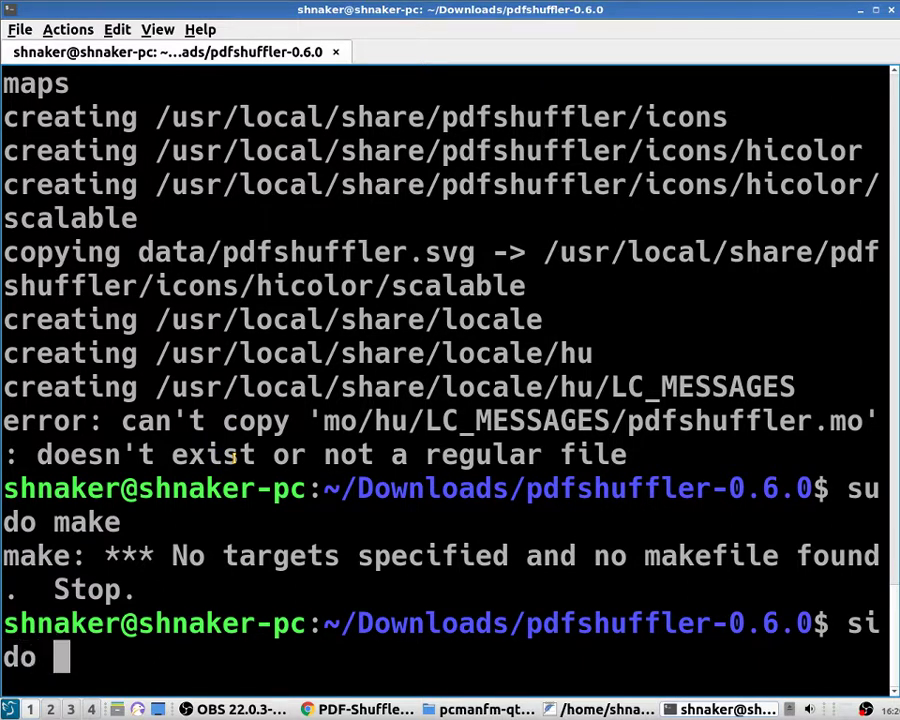
{"action": "type", "text": "inr"}
{"action": "key", "text": "BackSpace"}
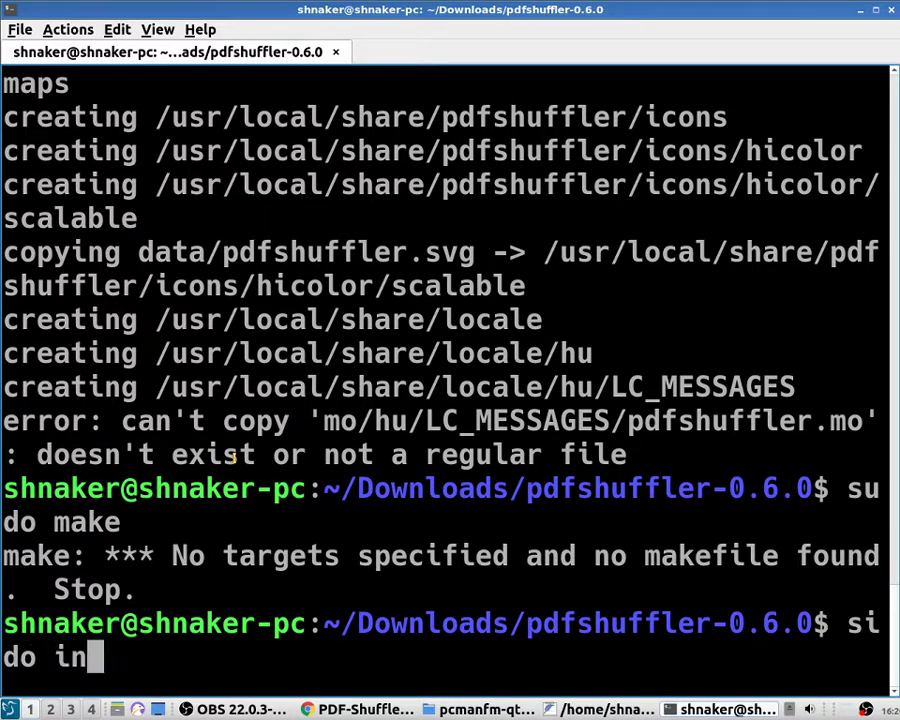
{"action": "type", "text": "x"}
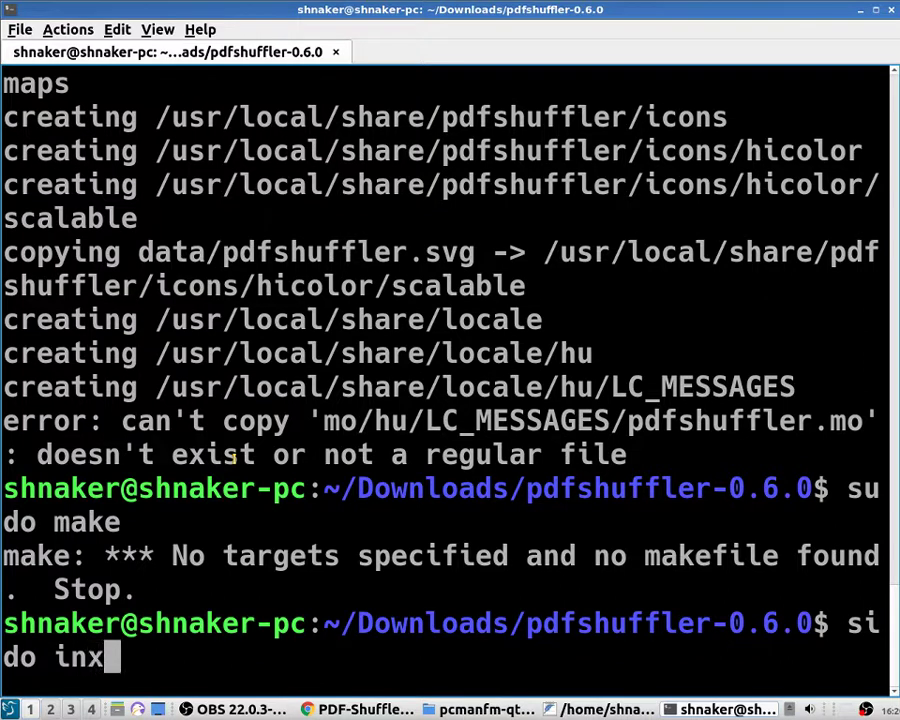
{"action": "key", "text": "BackSpace"}
{"action": "type", "text": "c"}
{"action": "key", "text": "BackSpace"}
{"action": "type", "text": "s"}
{"action": "key", "text": "BackSpace"}
{"action": "key", "text": "BackSpace"}
{"action": "key", "text": "BackSpace"}
{"action": "key", "text": "BackSpace"}
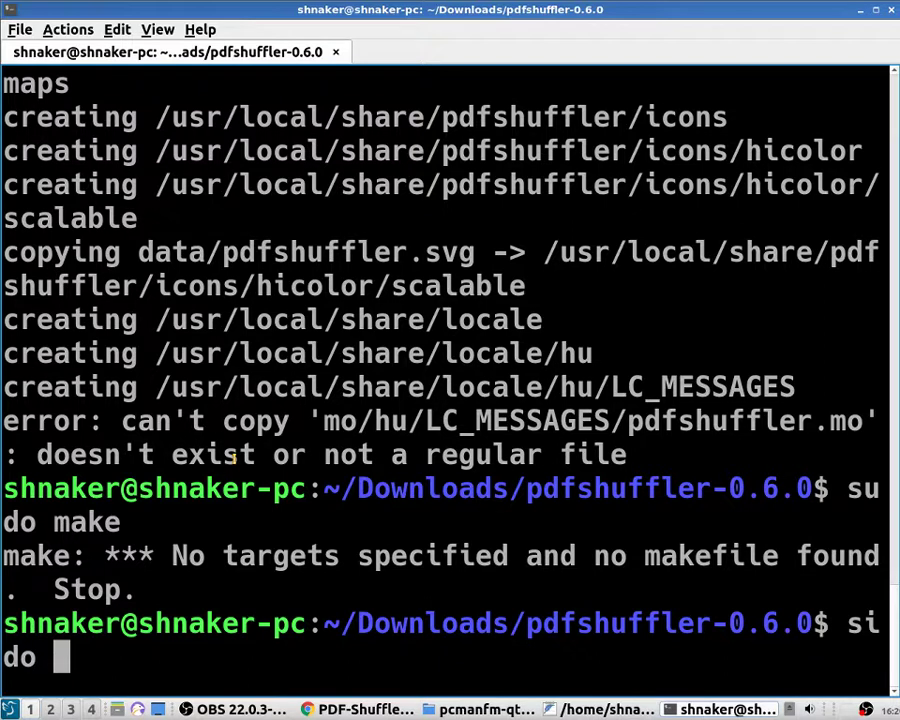
{"action": "type", "text": "rum"}
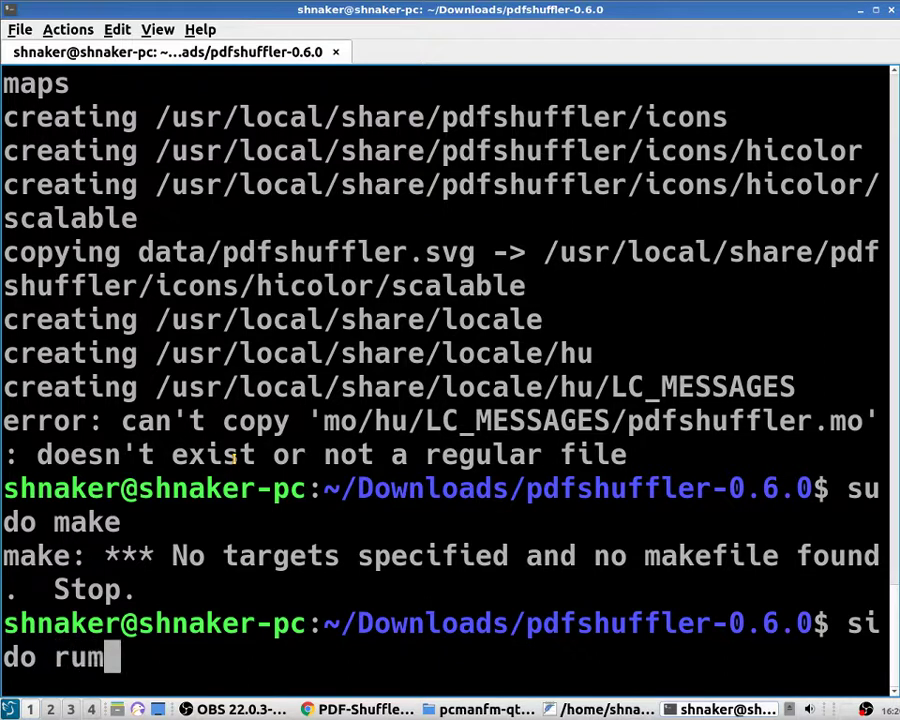
{"action": "key", "text": "BackSpace"}
{"action": "type", "text": "n:"}
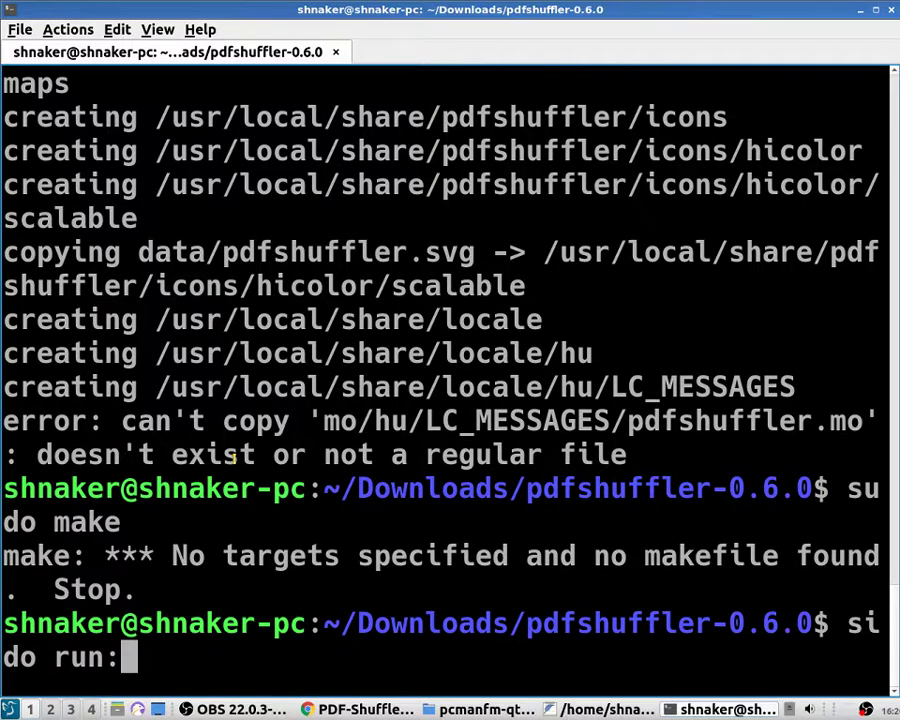
Switch to the file manager and open the README file in the pdfshuffler-0.6.0 folder.
{"action": "mouse_move", "coordinate": [578, 708]}
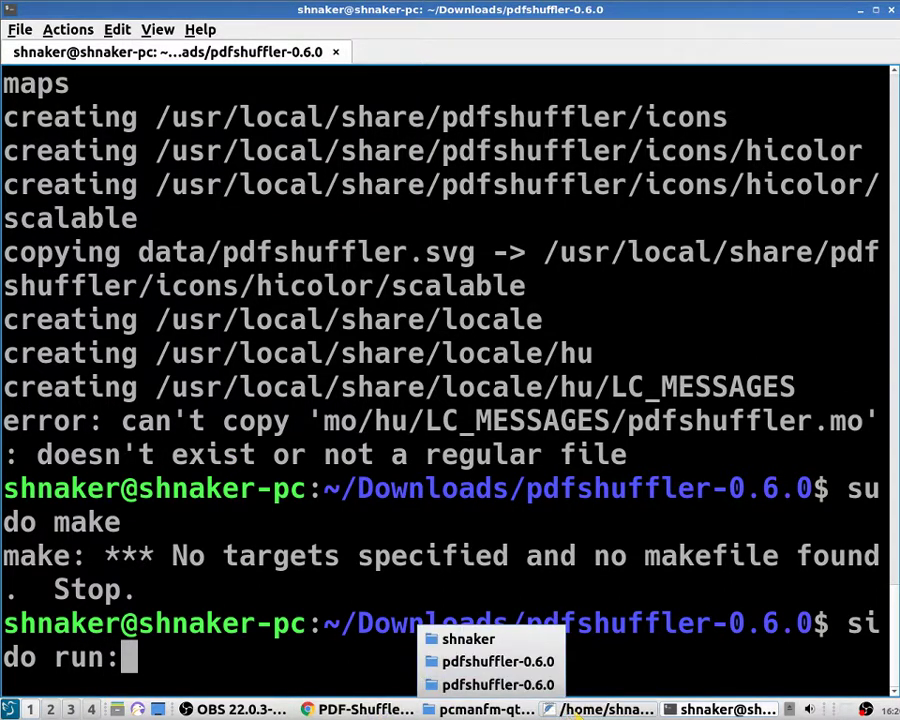
{"action": "left_click", "coordinate": [468, 638]}
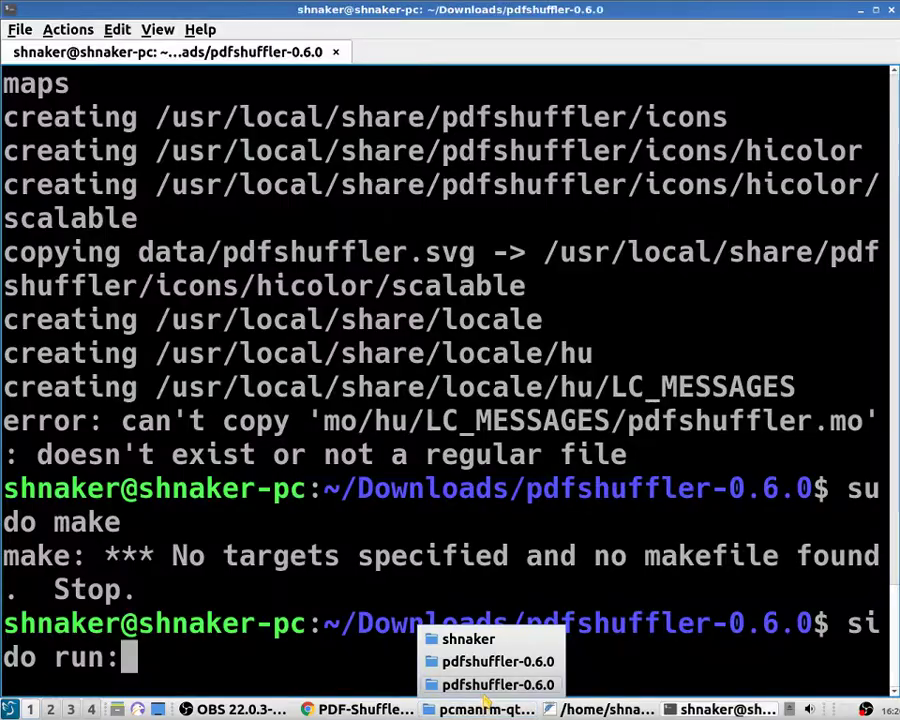
{"action": "left_click", "coordinate": [486, 702]}
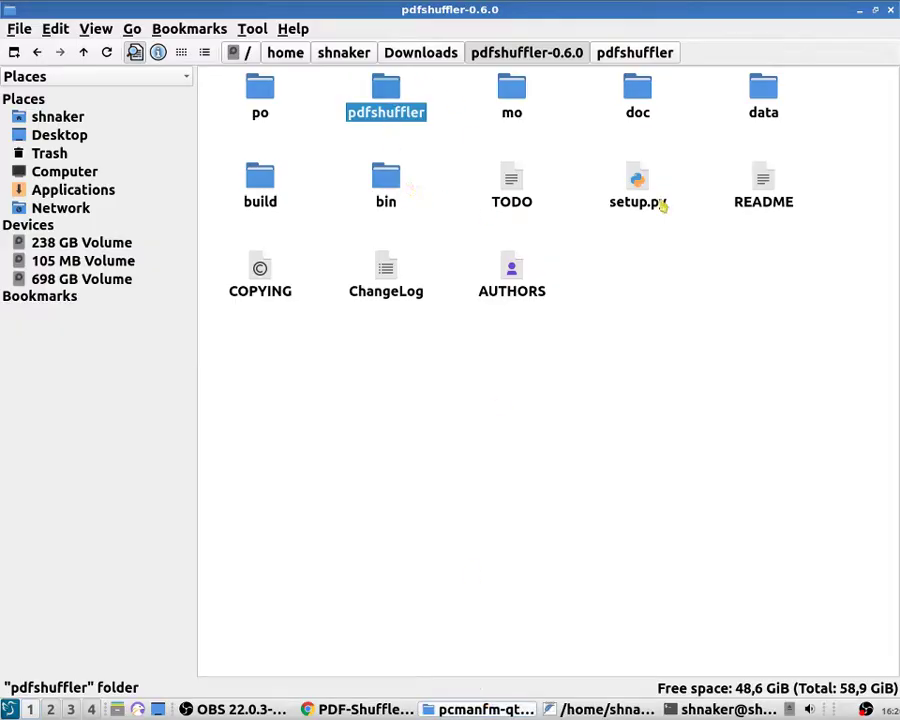
{"action": "left_click", "coordinate": [733, 204]}
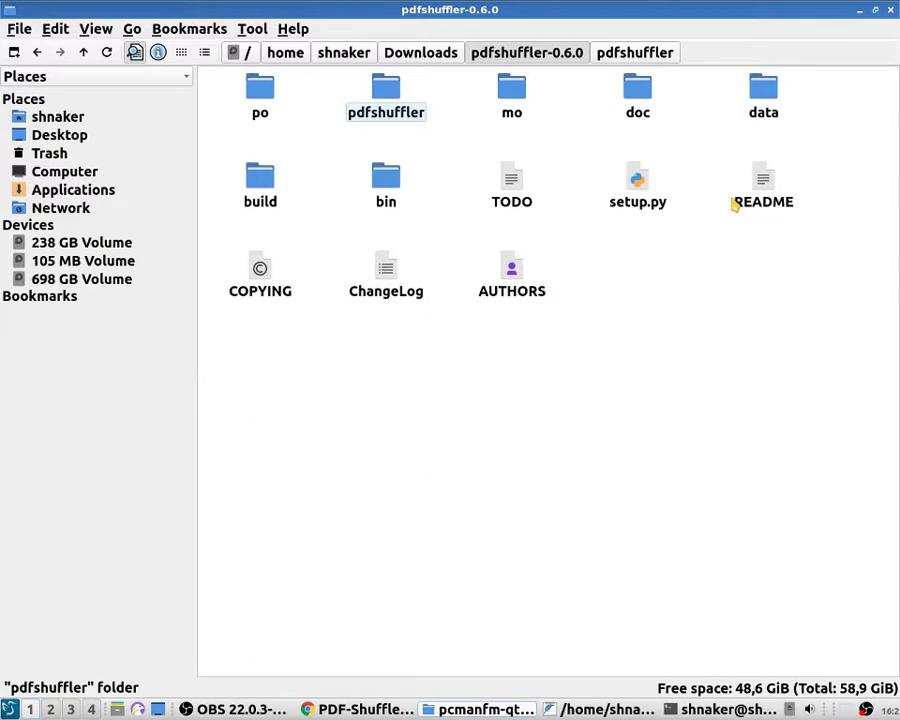
{"action": "double_click", "coordinate": [751, 202]}
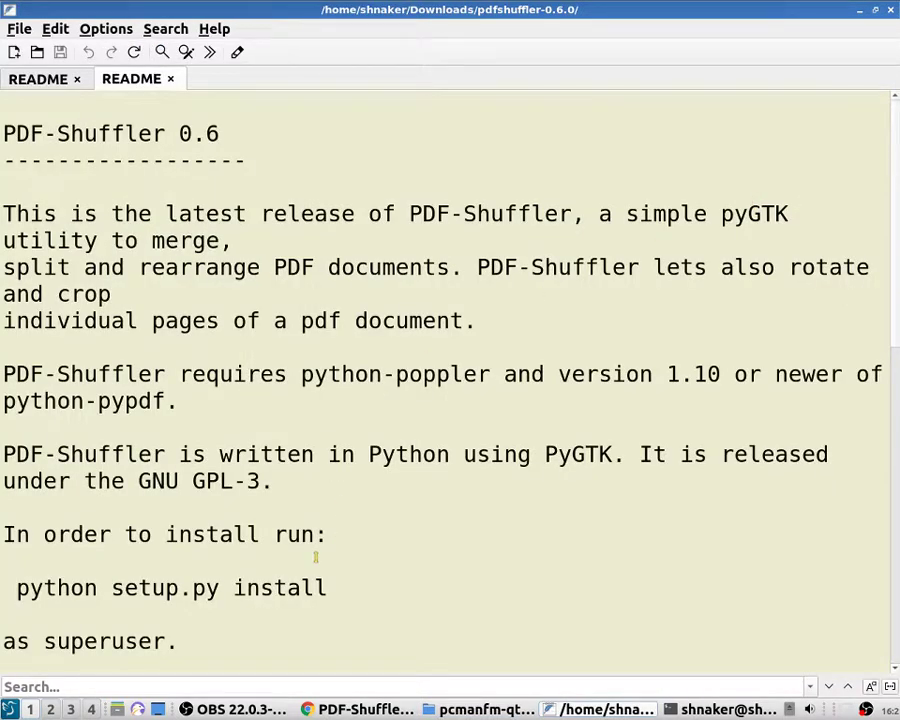
Copy the install command "python setup.py install" from the README.
{"action": "left_click_drag", "start_coordinate": [333, 589], "coordinate": [15, 588]}
{"action": "right_click", "coordinate": [20, 588]}
{"action": "left_click", "coordinate": [44, 598]}
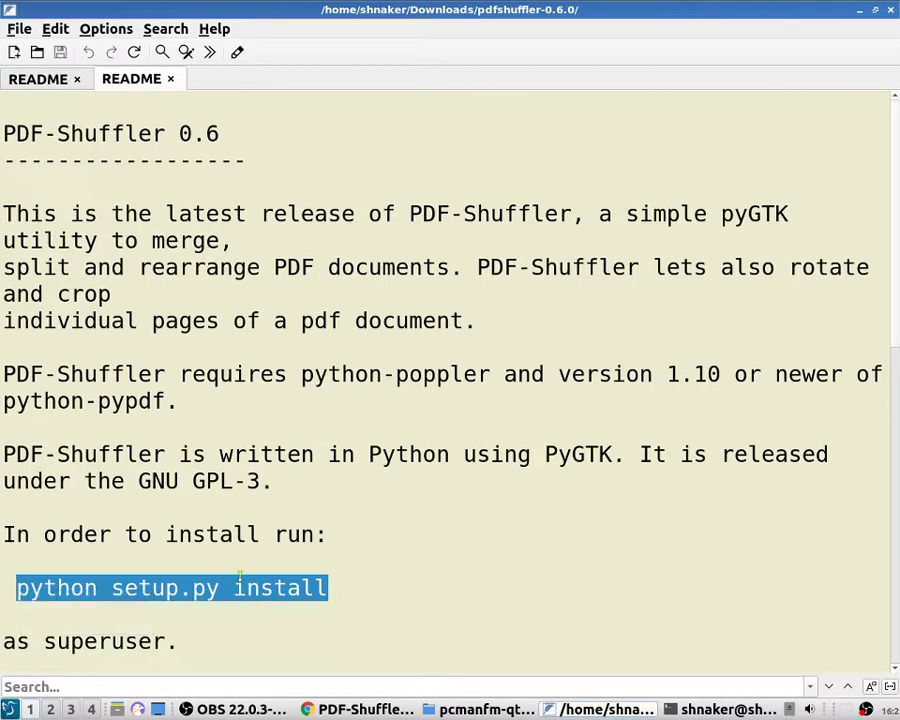
Look through the README and copy the required package name "python-poppler" from its requirements line.
{"action": "scroll", "coordinate": [250, 575], "scroll_direction": "down", "scroll_amount": 10}
{"action": "scroll", "coordinate": [255, 575], "scroll_direction": "up", "scroll_amount": 1}
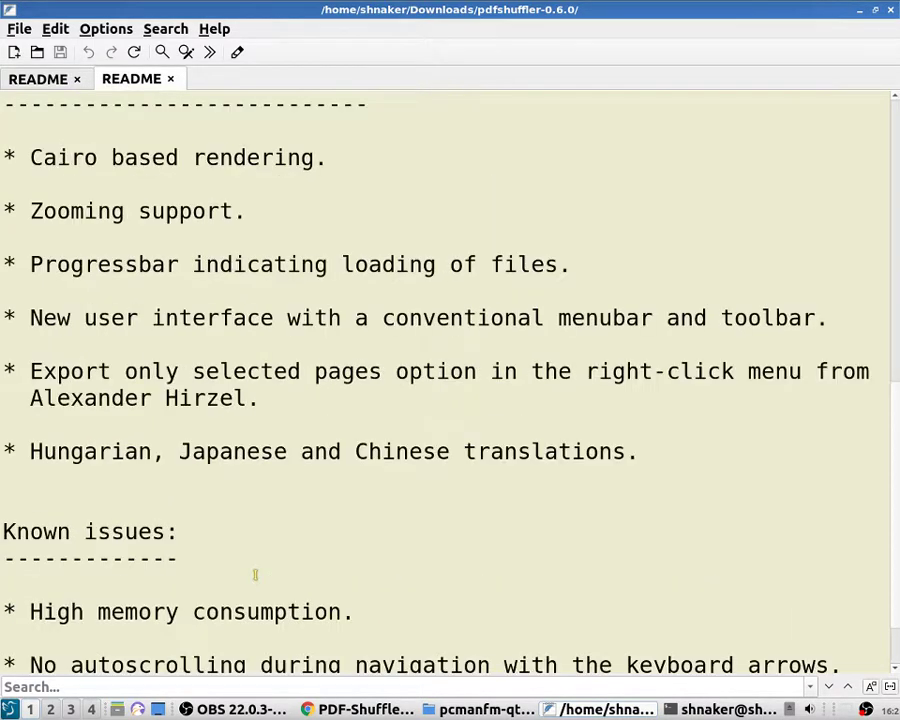
{"action": "scroll", "coordinate": [255, 574], "scroll_direction": "up", "scroll_amount": 8}
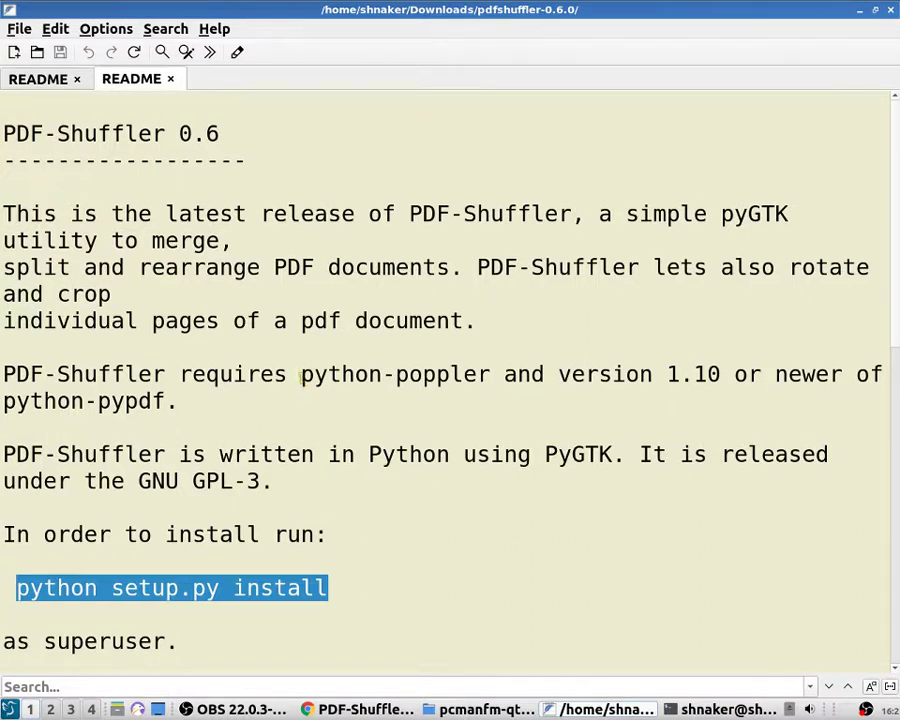
{"action": "left_click_drag", "start_coordinate": [301, 378], "coordinate": [485, 372]}
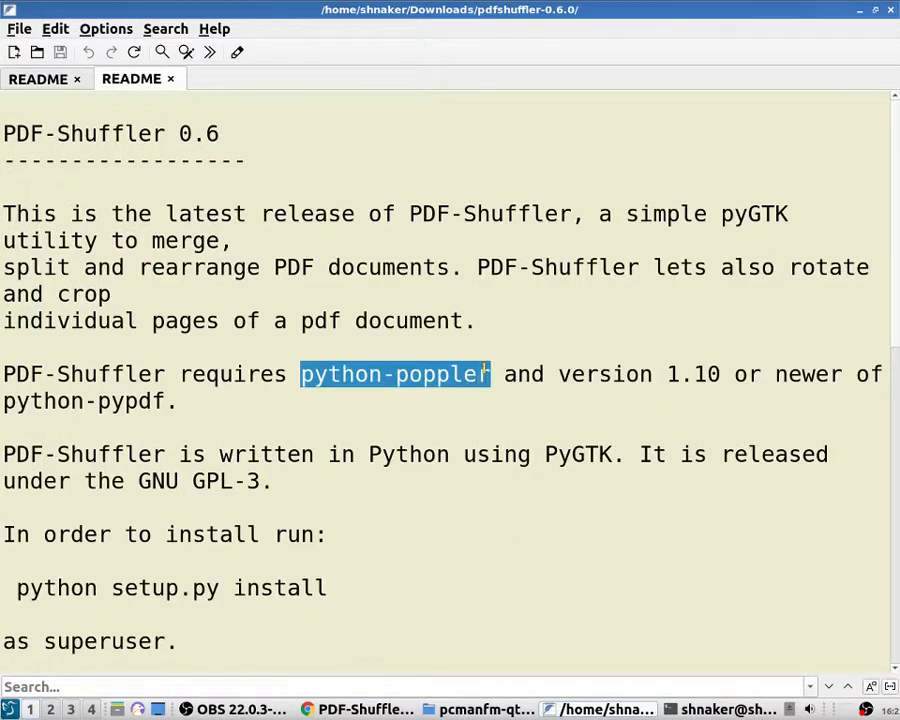
{"action": "right_click", "coordinate": [486, 373]}
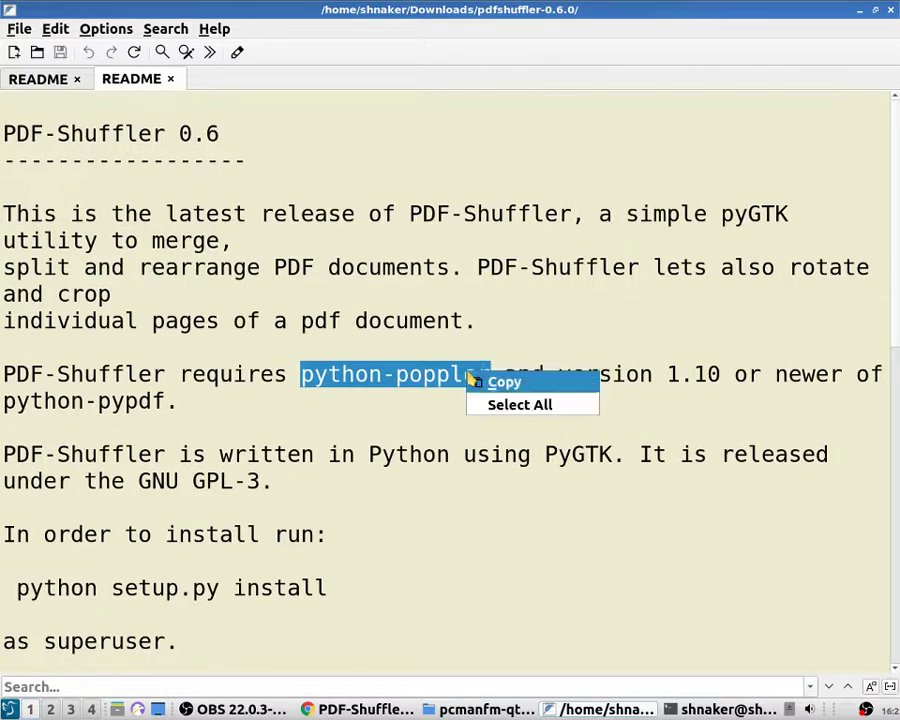
{"action": "left_click", "coordinate": [500, 379]}
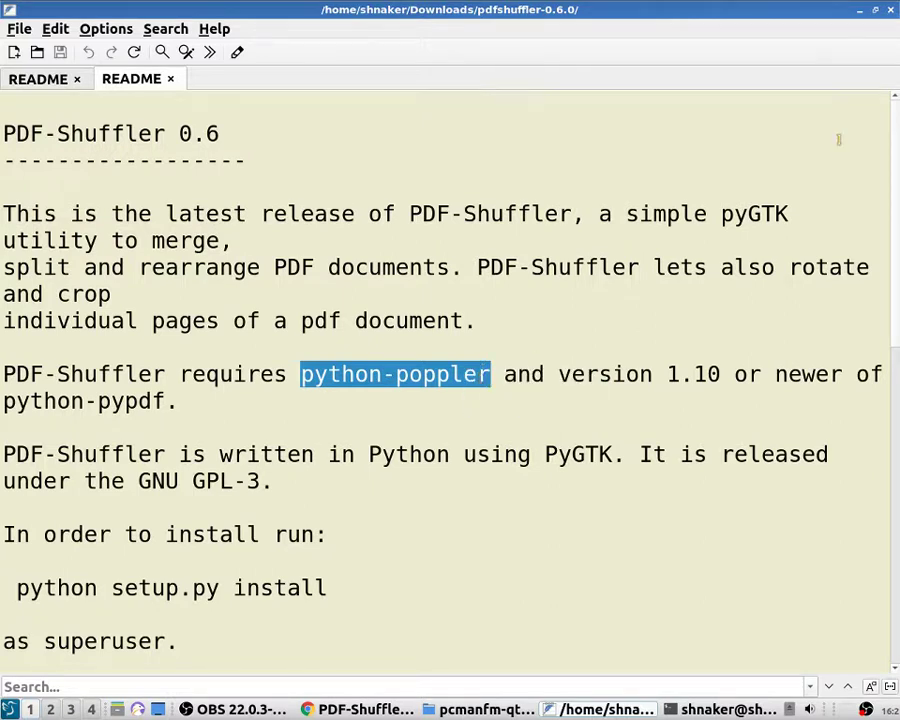
Minimize the README, return to the terminal and open a new terminal window.
{"action": "left_click", "coordinate": [859, 10]}
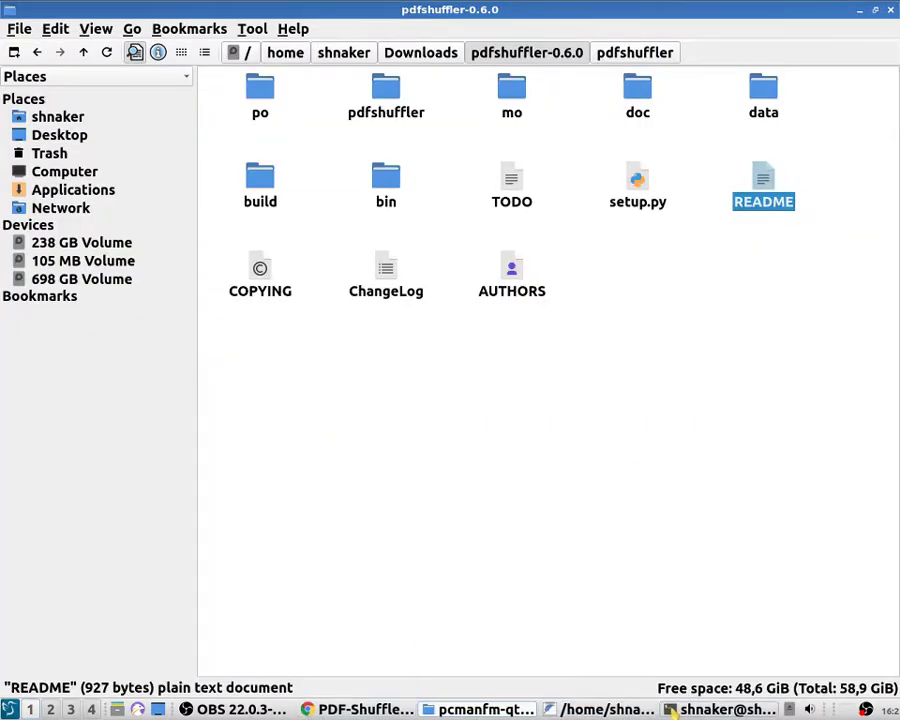
{"action": "left_click", "coordinate": [678, 709]}
{"action": "left_click", "coordinate": [24, 27]}
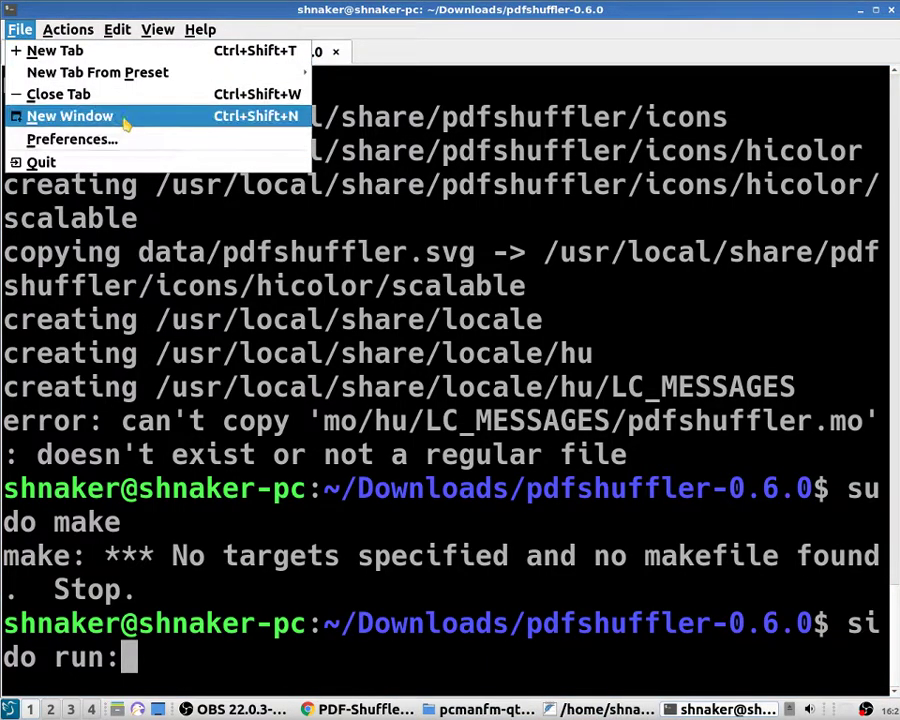
{"action": "left_click", "coordinate": [70, 116]}
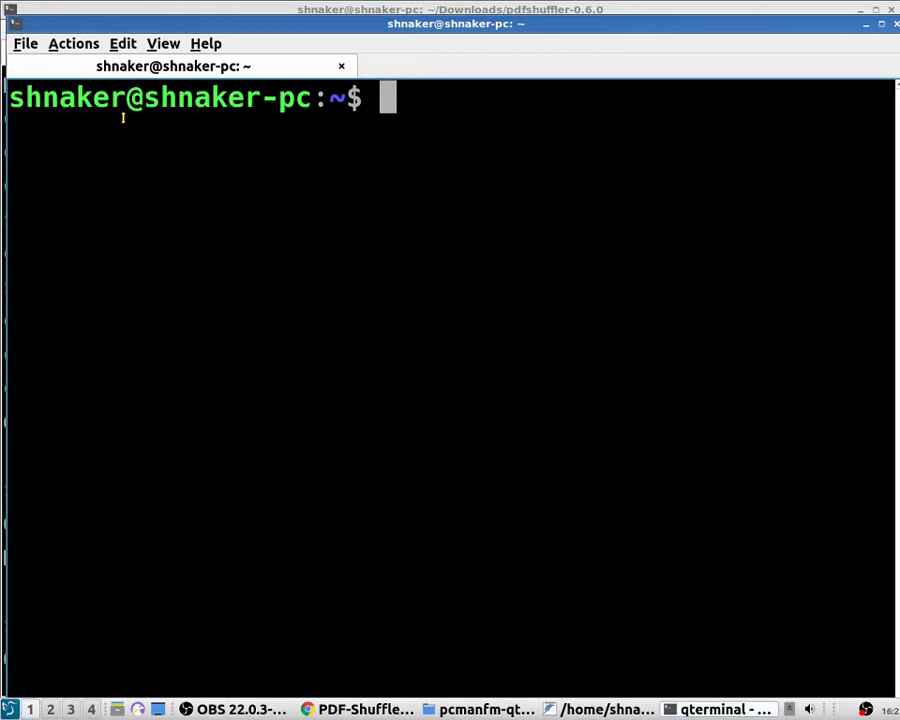
Try to run "sudo python-poppler" with the copied package name, entering the account password when asked.
{"action": "type", "text": "sudo"}
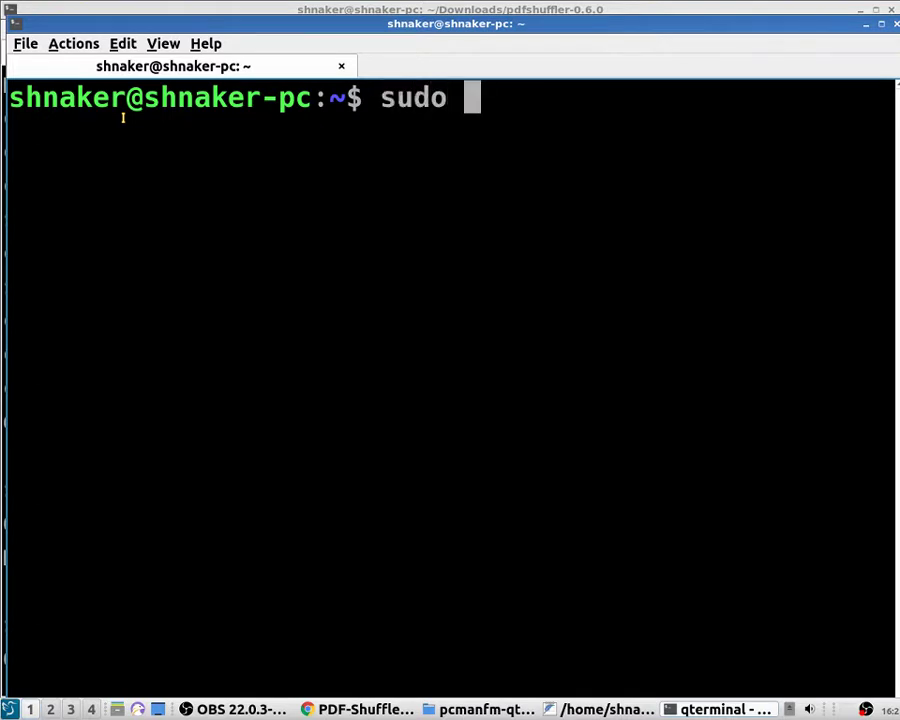
{"action": "right_click", "coordinate": [513, 108]}
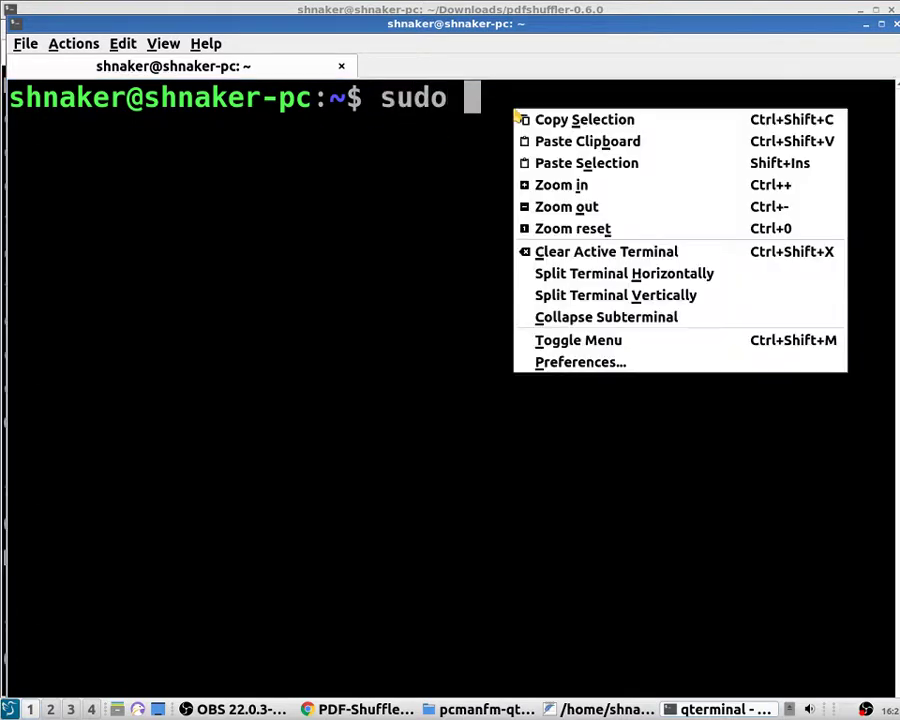
{"action": "left_click", "coordinate": [654, 162]}
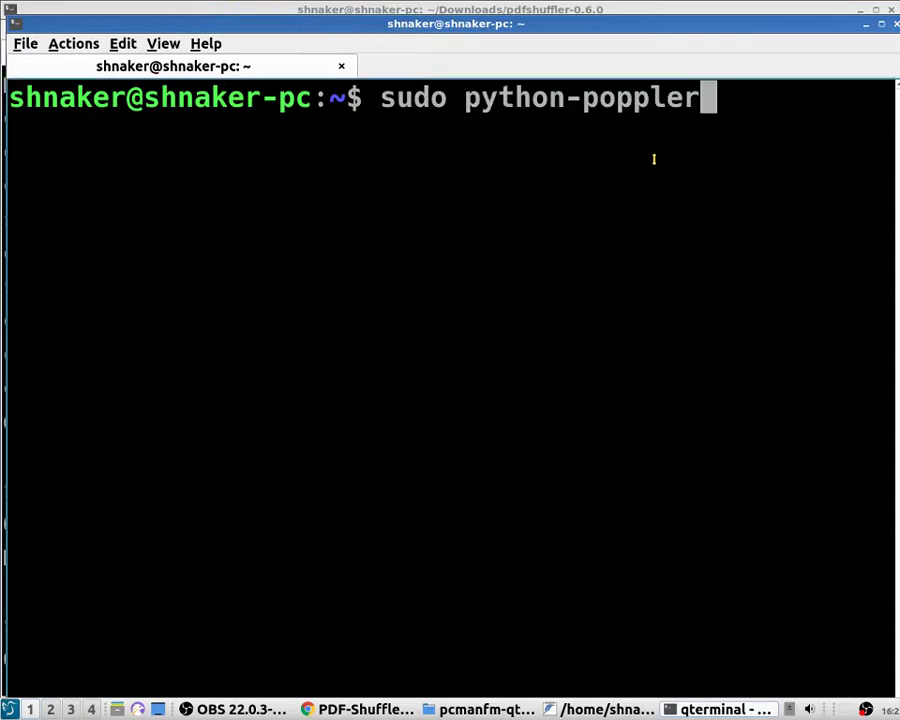
{"action": "key", "text": "Return"}
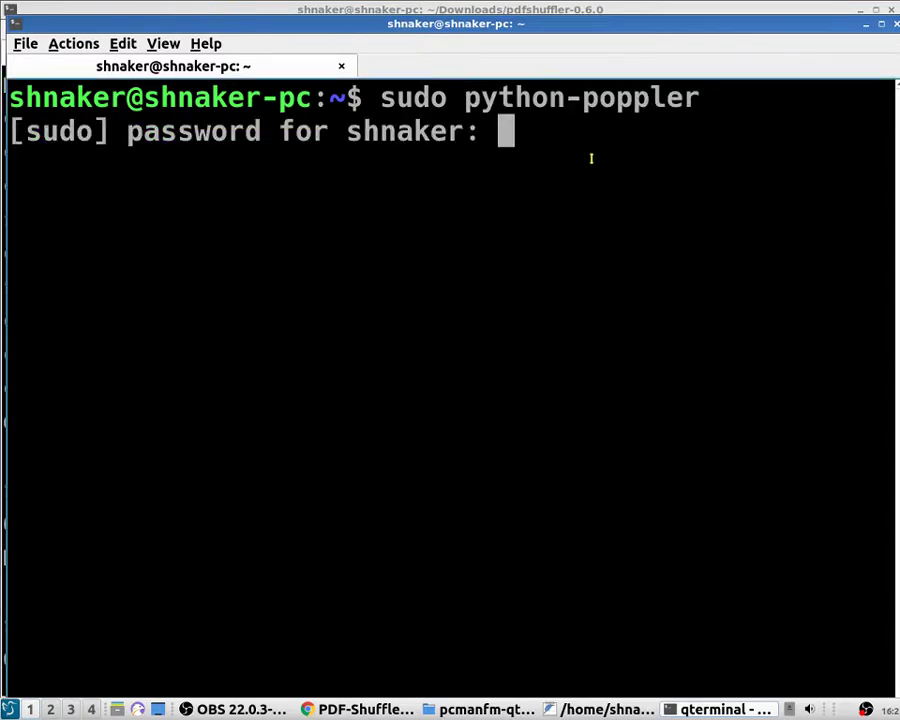
{"action": "key", "text": "Return"}
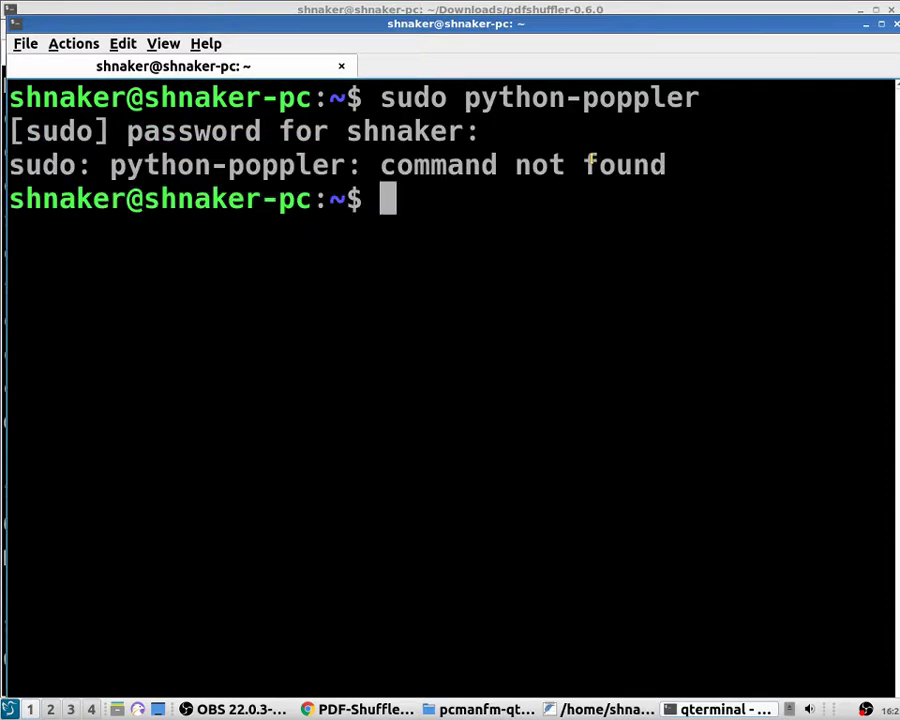
Paste the copied package name at the terminal prompt, trim it to "python" and run it.
{"action": "left_click", "coordinate": [500, 708]}
{"action": "right_click", "coordinate": [438, 211]}
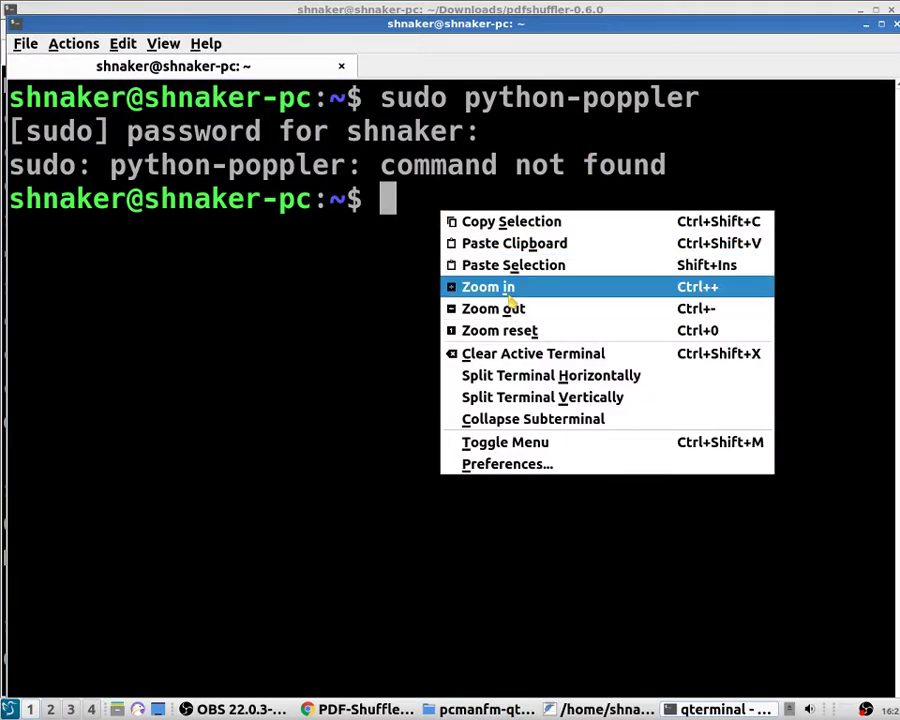
{"action": "left_click", "coordinate": [548, 266]}
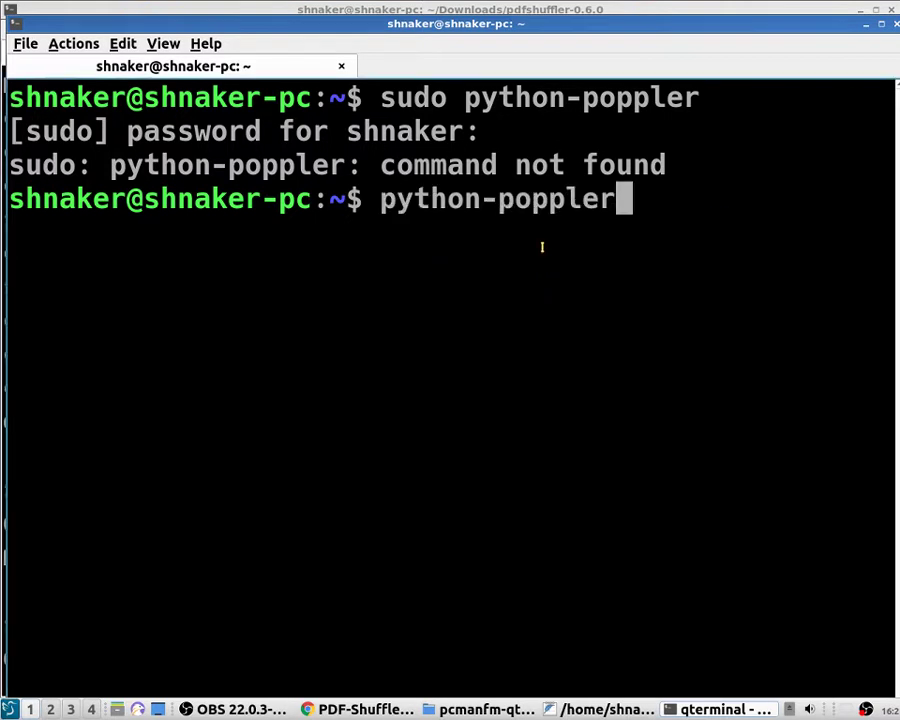
{"action": "key", "text": "BackSpace"}
{"action": "key", "text": "BackSpace"}
{"action": "key", "text": "BackSpace"}
{"action": "key", "text": "BackSpace"}
{"action": "key", "text": "BackSpace"}
{"action": "key", "text": "BackSpace"}
{"action": "key", "text": "BackSpace"}
{"action": "key", "text": "BackSpace"}
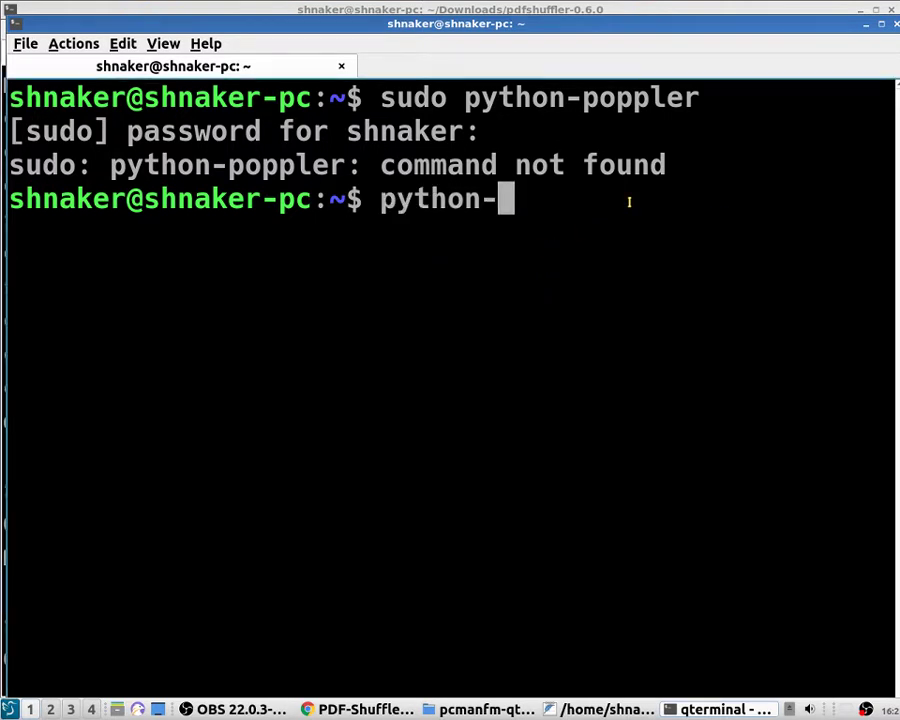
{"action": "key", "text": "Return"}
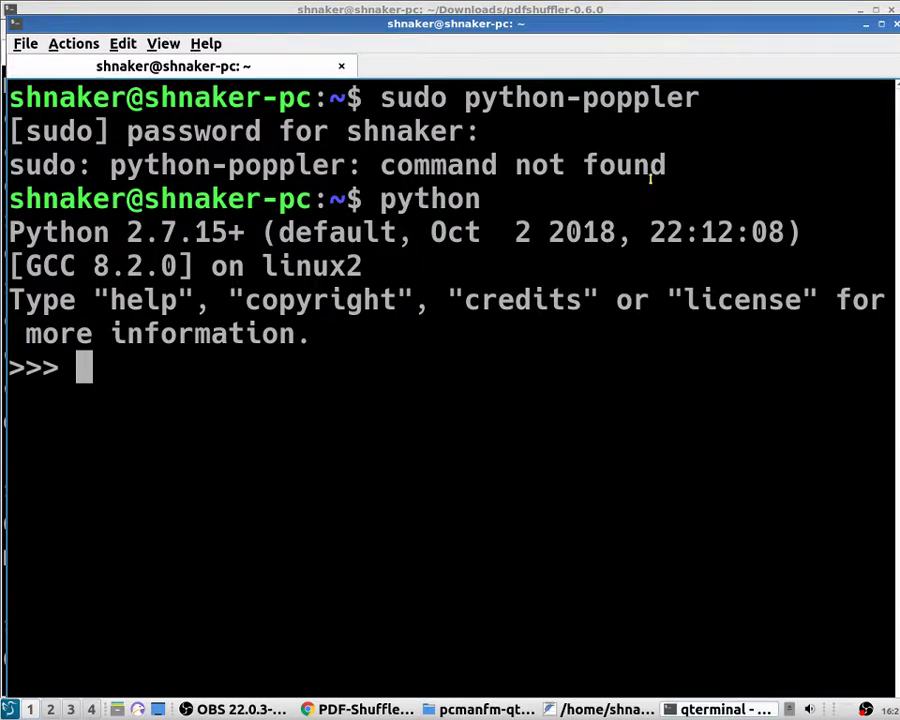
Close both terminal windows and the file manager window showing the pdfshuffler-0.6.0 folder.
{"action": "left_click", "coordinate": [887, 30]}
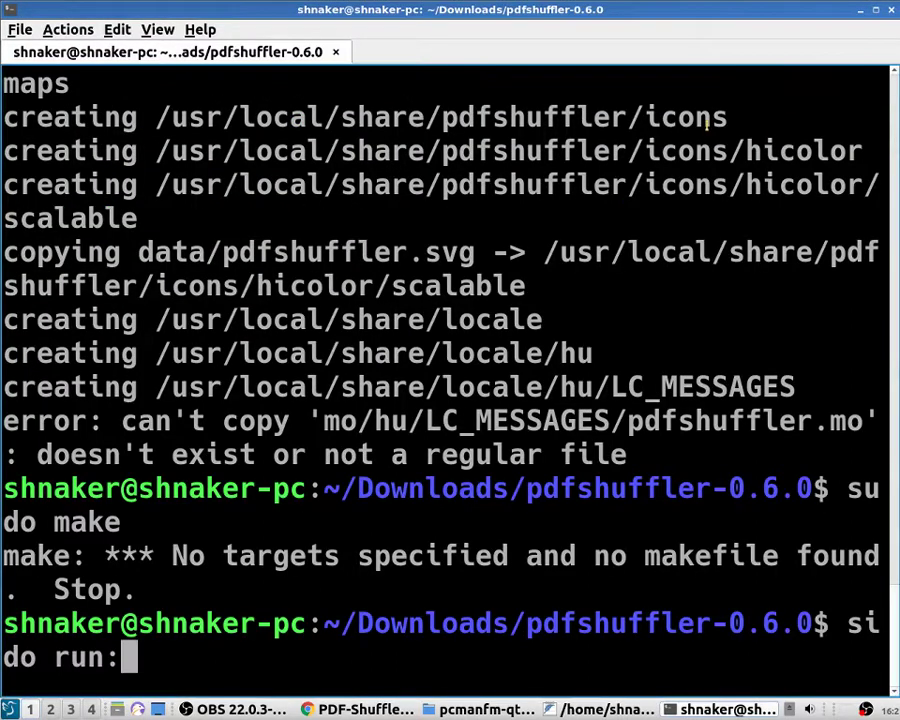
{"action": "left_click", "coordinate": [889, 10]}
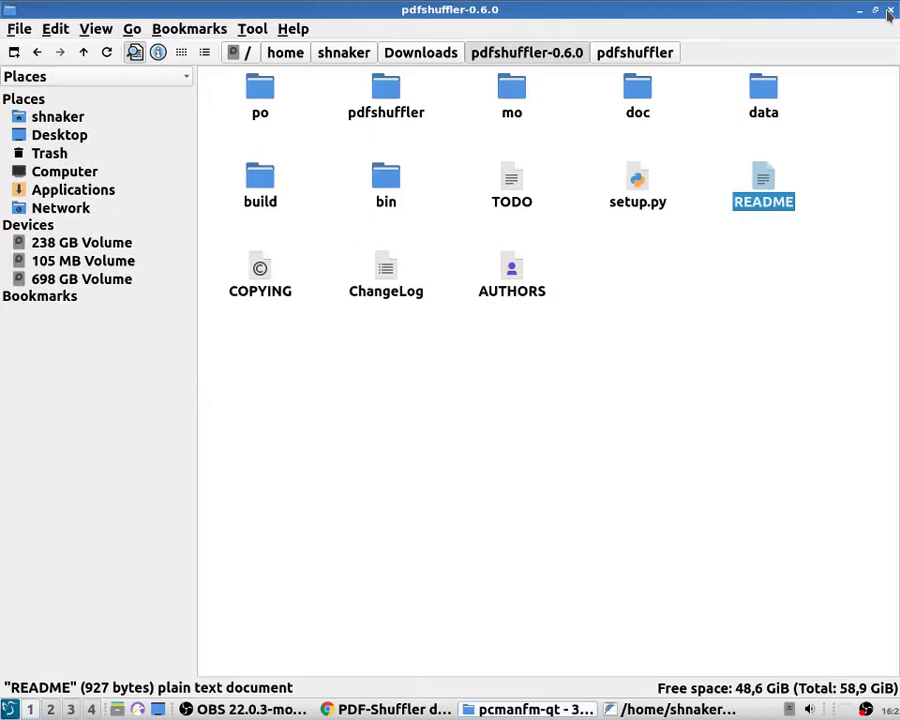
{"action": "left_click", "coordinate": [889, 10]}
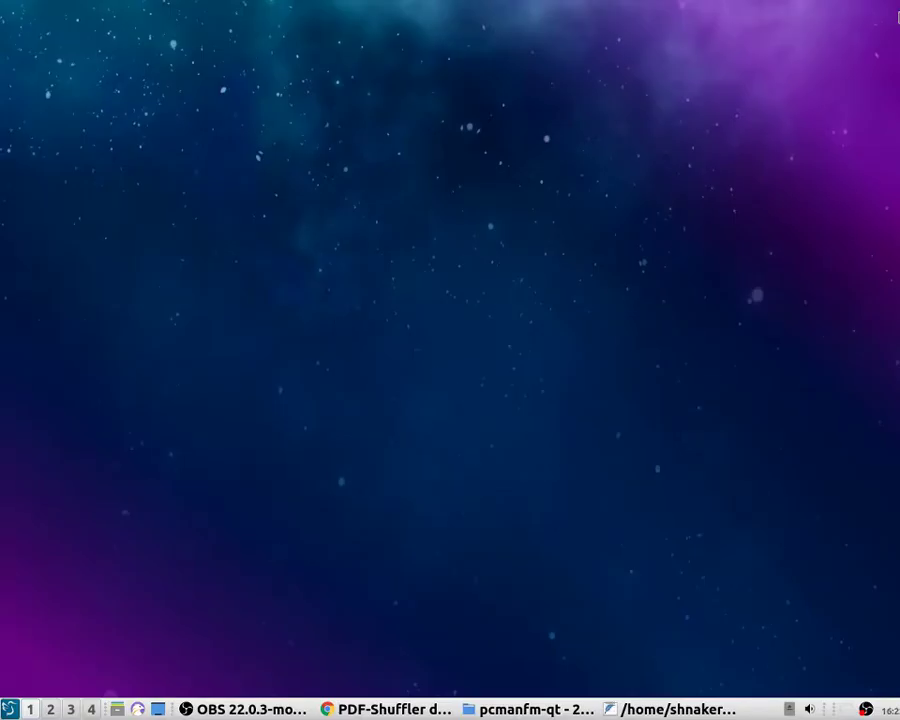
Look through the application menu's categories, including Graphics and System Tools, for the installed program and close the menu.
{"action": "key", "text": "alt+F1"}
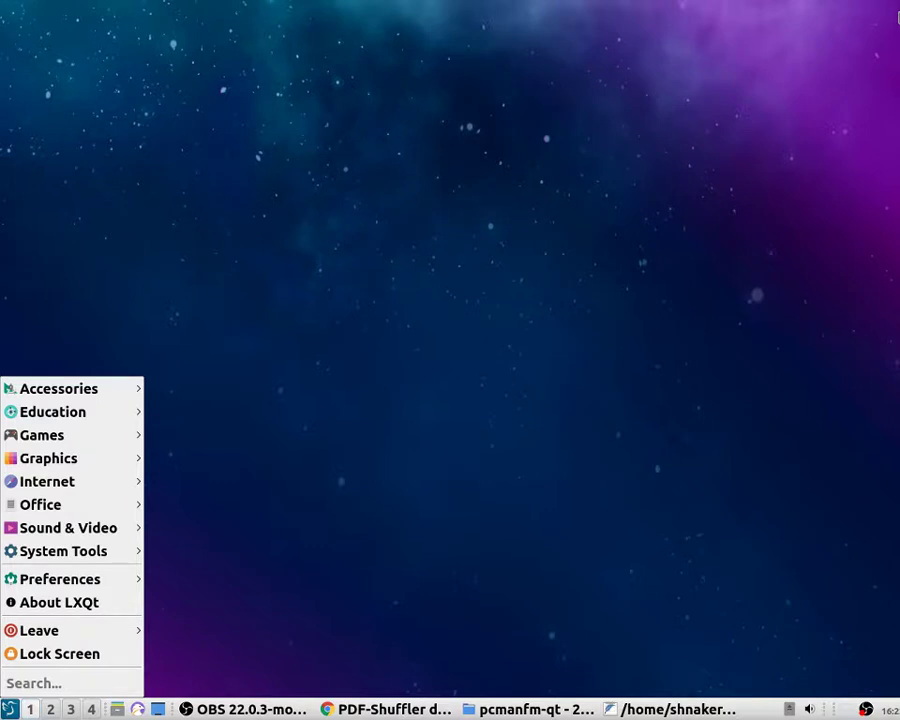
{"action": "key", "text": "Down"}
{"action": "key", "text": "Down"}
{"action": "key", "text": "Down"}
{"action": "key", "text": "Down"}
{"action": "key", "text": "Down"}
{"action": "key", "text": "Down"}
{"action": "key", "text": "Down"}
{"action": "key", "text": "Up"}
{"action": "key", "text": "Up"}
{"action": "key", "text": "Up"}
{"action": "key", "text": "Right"}
{"action": "key", "text": "Down"}
{"action": "key", "text": "Down"}
{"action": "key", "text": "Down"}
{"action": "key", "text": "Down"}
{"action": "key", "text": "Down"}
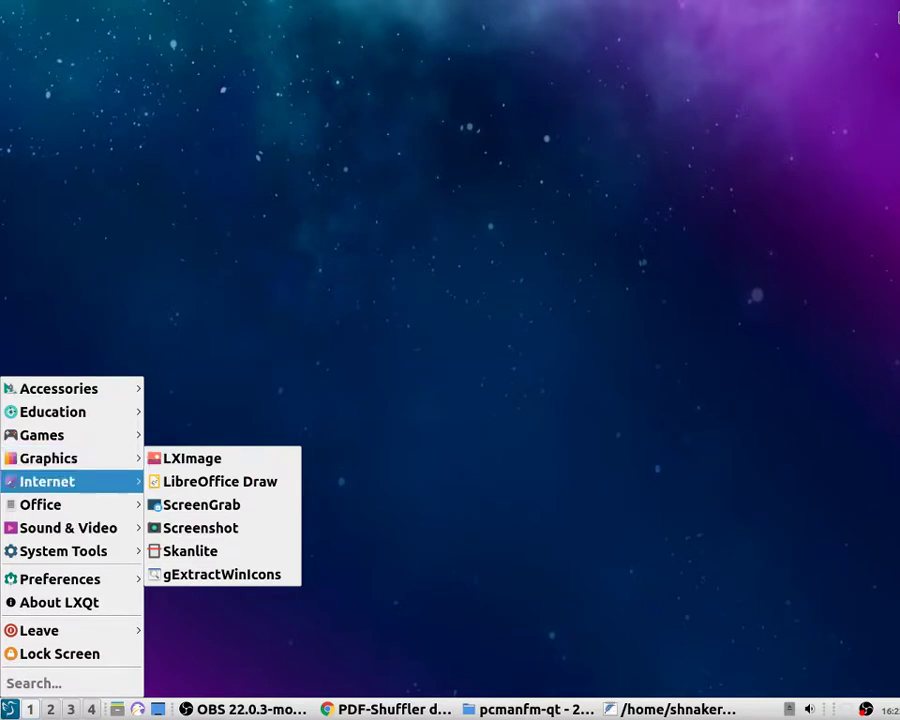
{"action": "key", "text": "Up"}
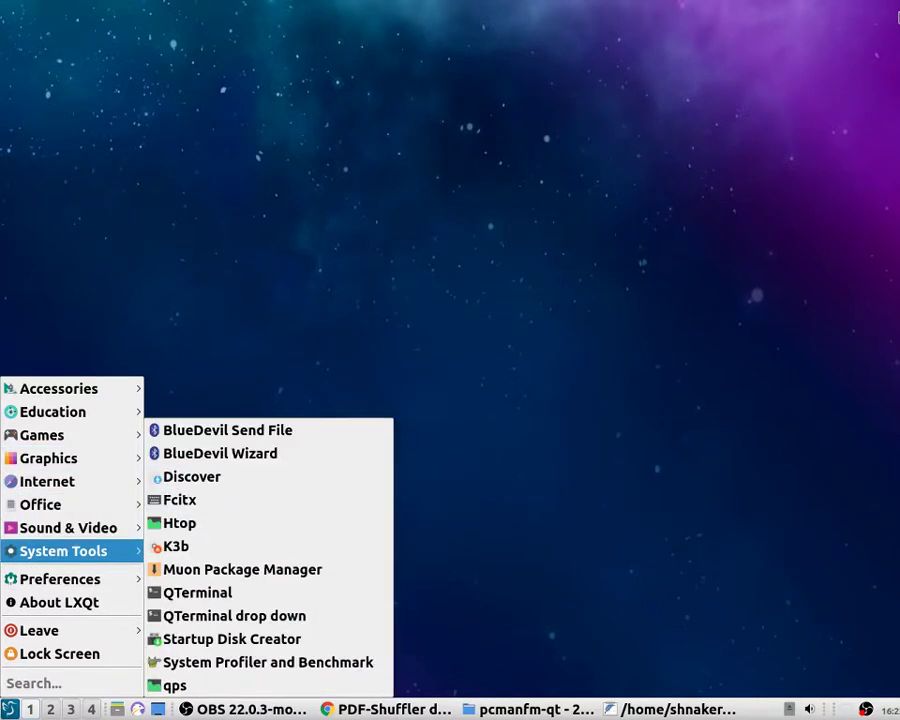
{"action": "key", "text": "Escape"}
{"action": "key", "text": "Escape"}
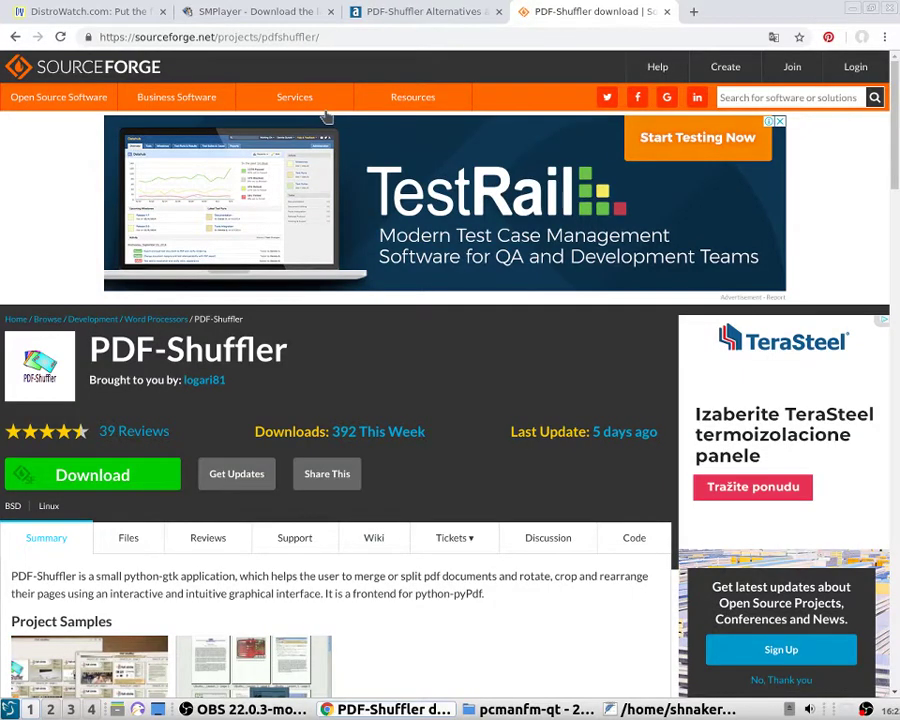
Switch to the Chrome browser and search the web for "pdf chain" in a new tab.
{"action": "left_click_drag", "start_coordinate": [289, 350], "coordinate": [108, 350]}
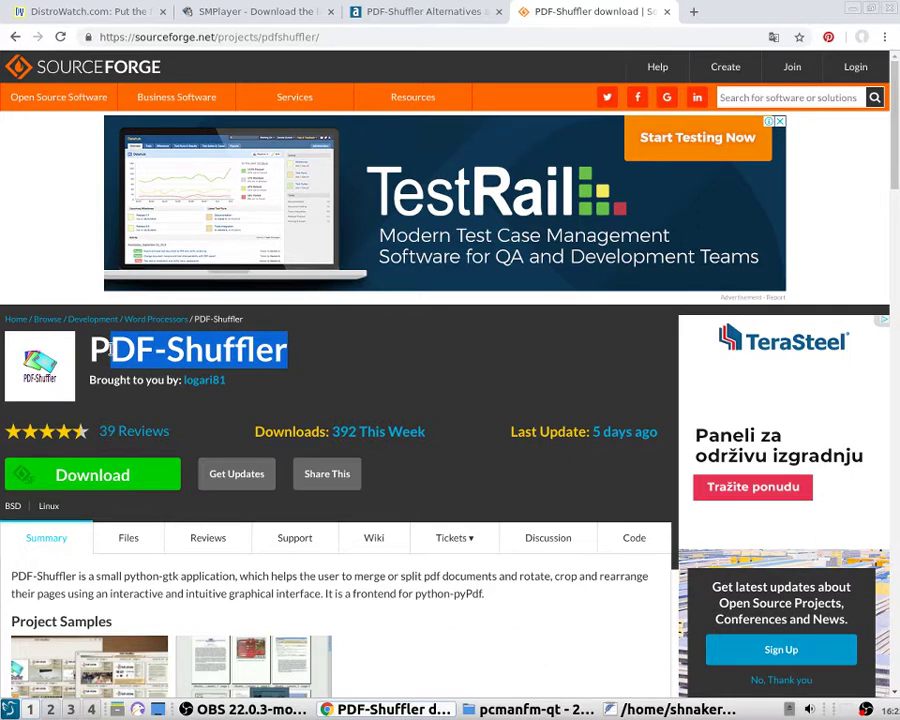
{"action": "key", "text": "ctrl+t"}
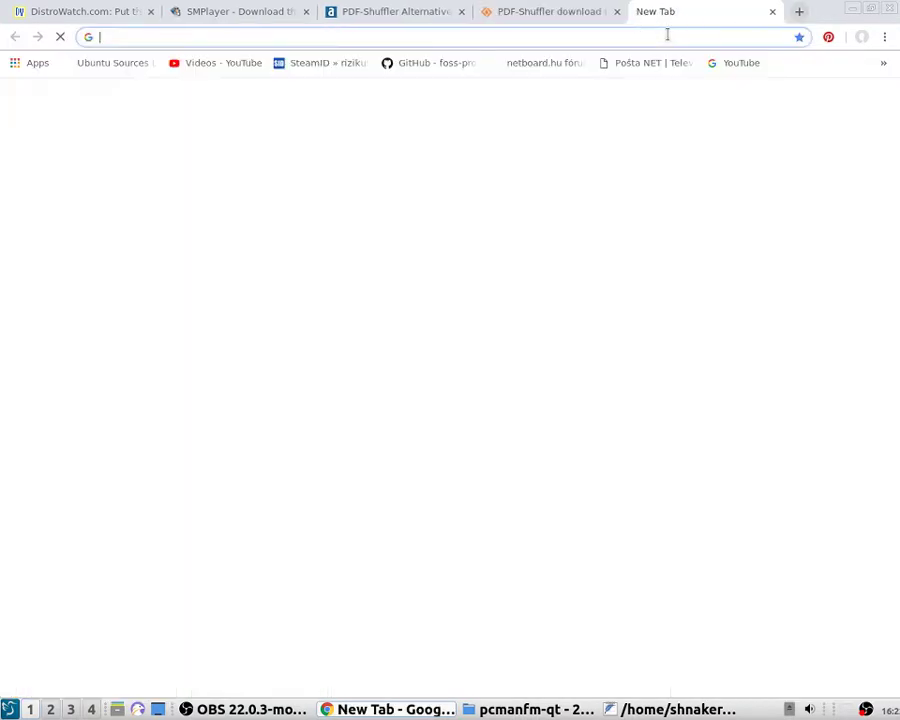
{"action": "type", "text": "pdf c"}
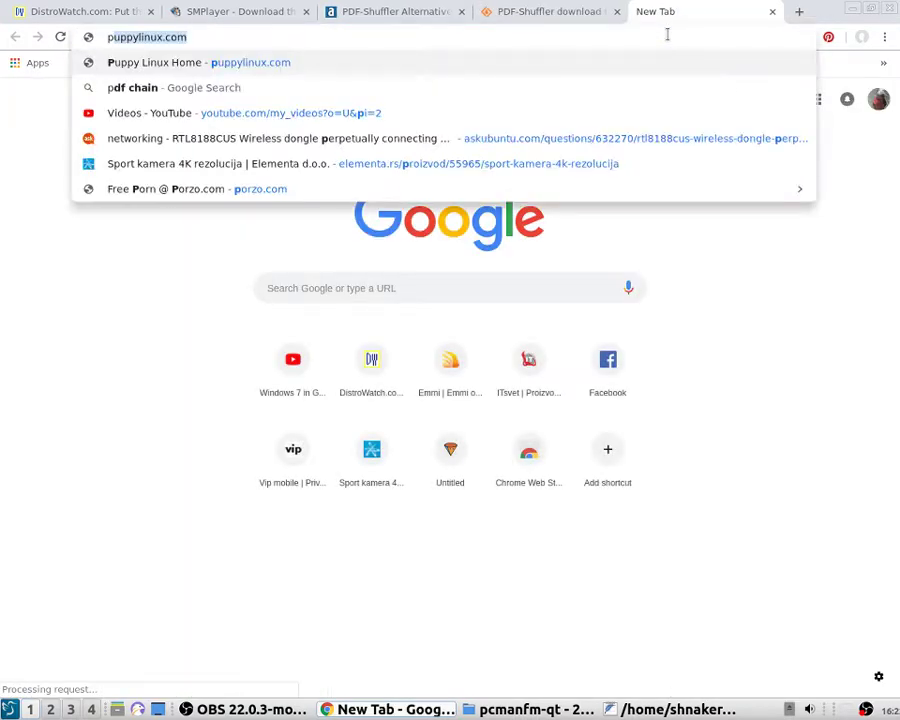
{"action": "type", "text": "hain"}
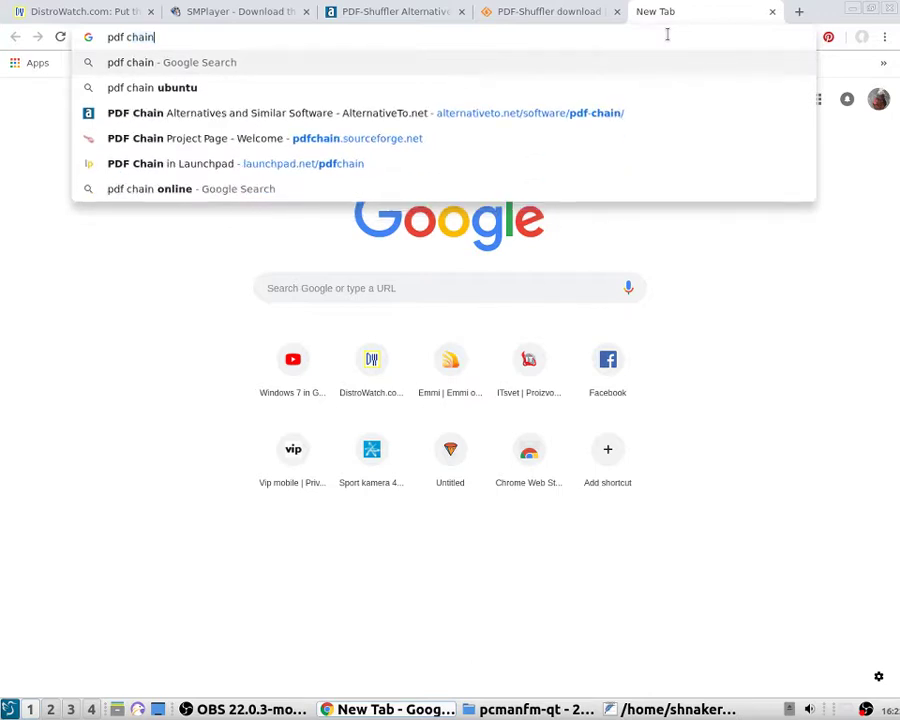
{"action": "key", "text": "Return"}
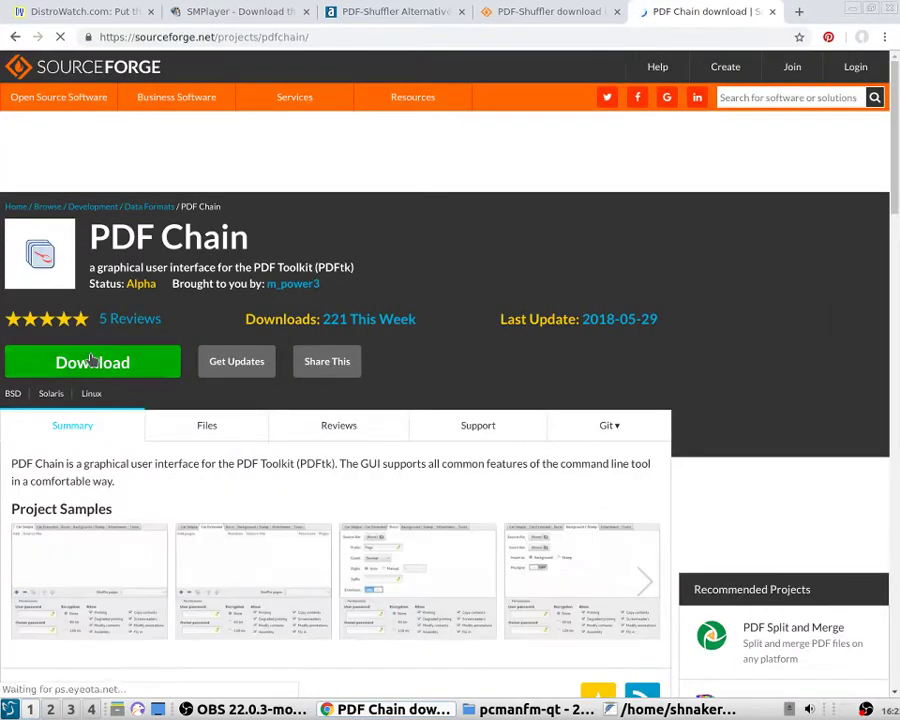
Start the PDF Chain download from its SourceForge page and cancel saving the archive.
{"action": "left_click", "coordinate": [92, 361]}
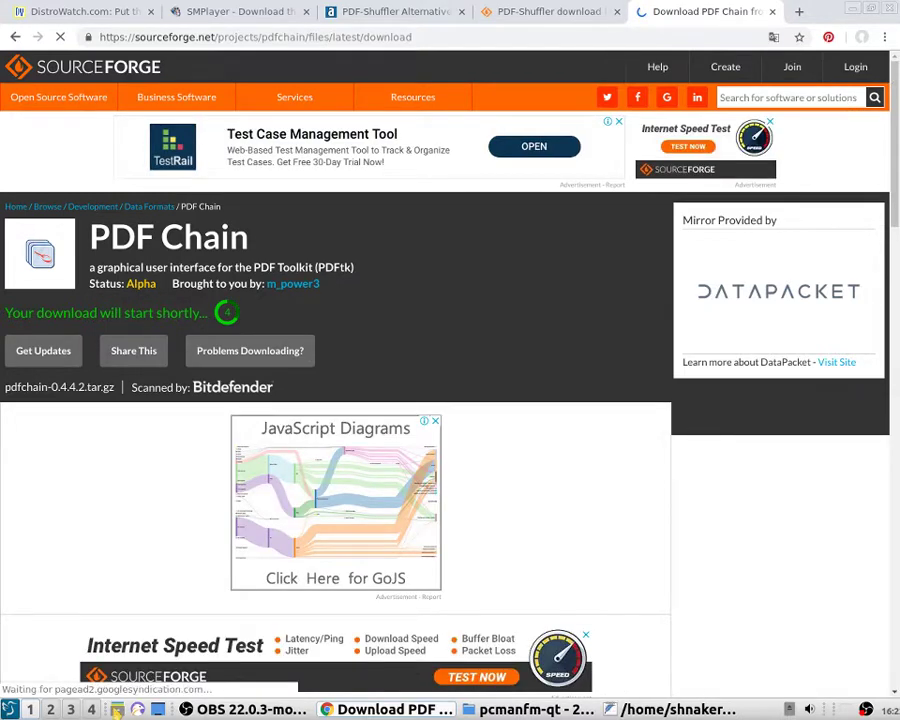
{"action": "left_click", "coordinate": [117, 709]}
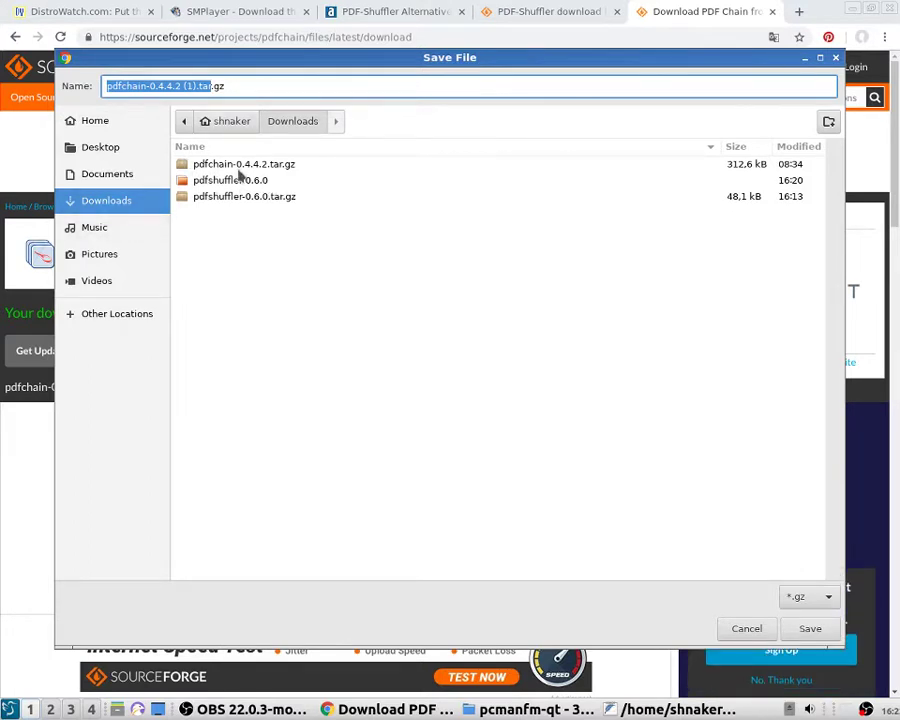
{"action": "left_click", "coordinate": [240, 168]}
{"action": "right_click", "coordinate": [241, 170]}
{"action": "key", "text": "Escape"}
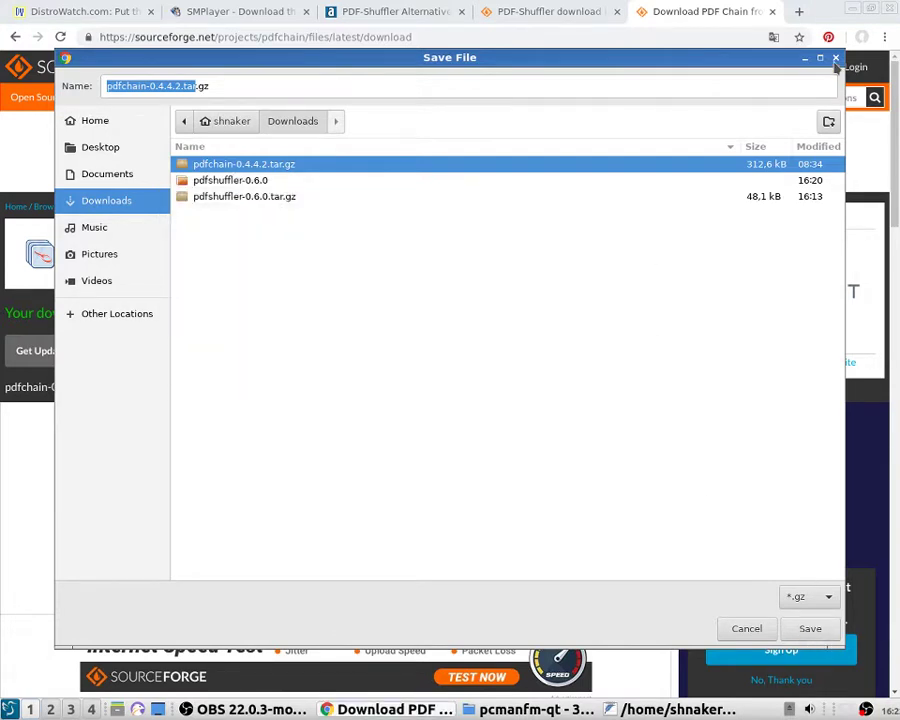
{"action": "left_click", "coordinate": [836, 58]}
Switch to a file manager window on the home folder and open the Downloads folder.
{"action": "key", "text": "alt+Tab"}
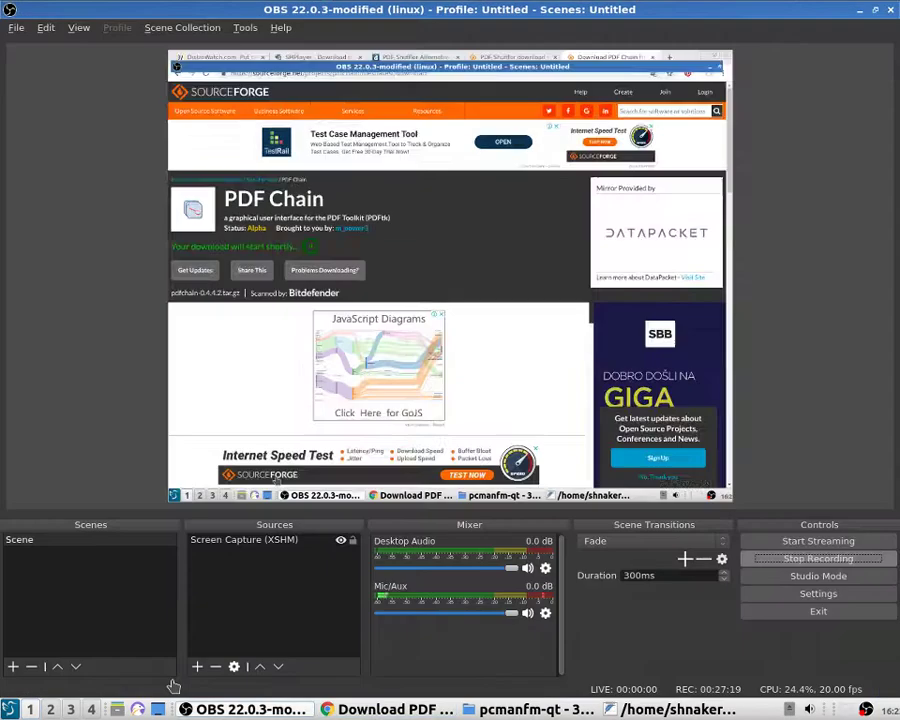
{"action": "key", "text": "alt+Tab"}
{"action": "key", "text": "alt+Tab"}
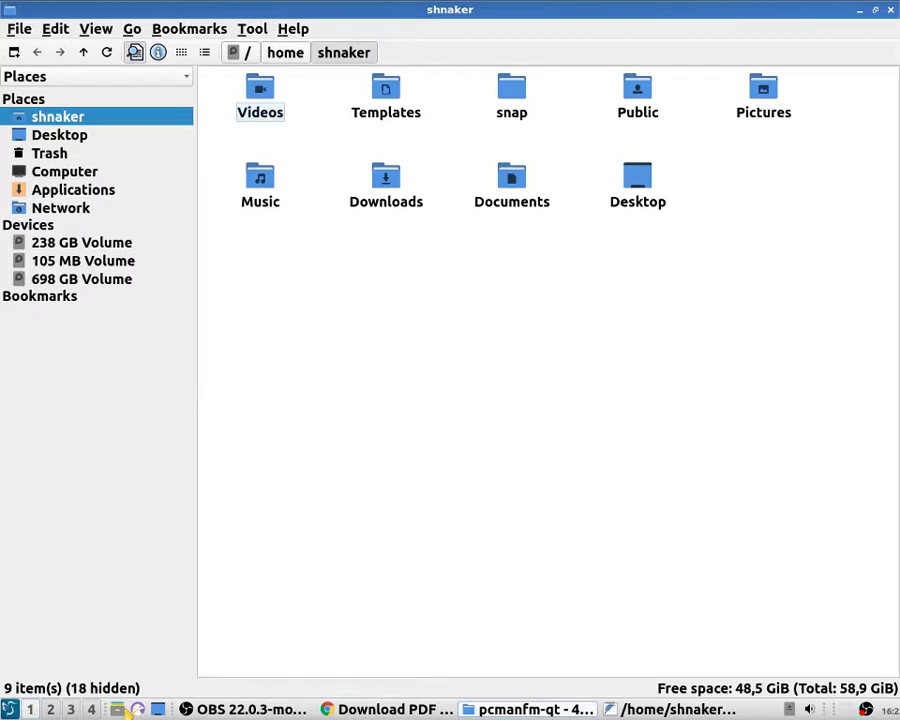
{"action": "key", "text": "Down"}
{"action": "key", "text": "Right"}
{"action": "key", "text": "Return"}
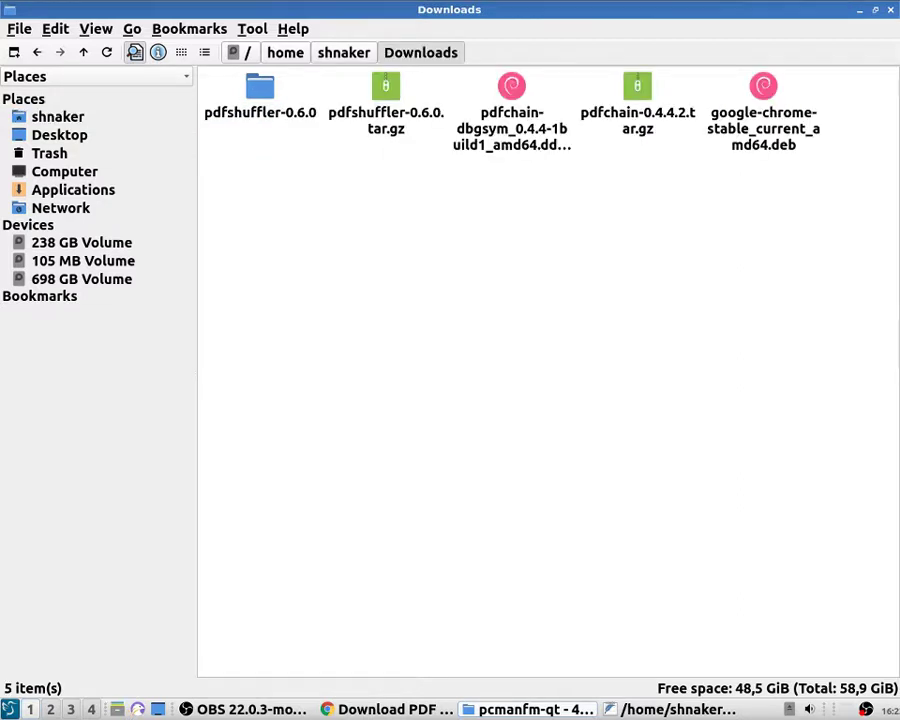
Open the pdfchain-0.4.4.2.tar.gz archive in Ark, extract it into the Downloads folder and close Ark.
{"action": "right_click", "coordinate": [640, 122]}
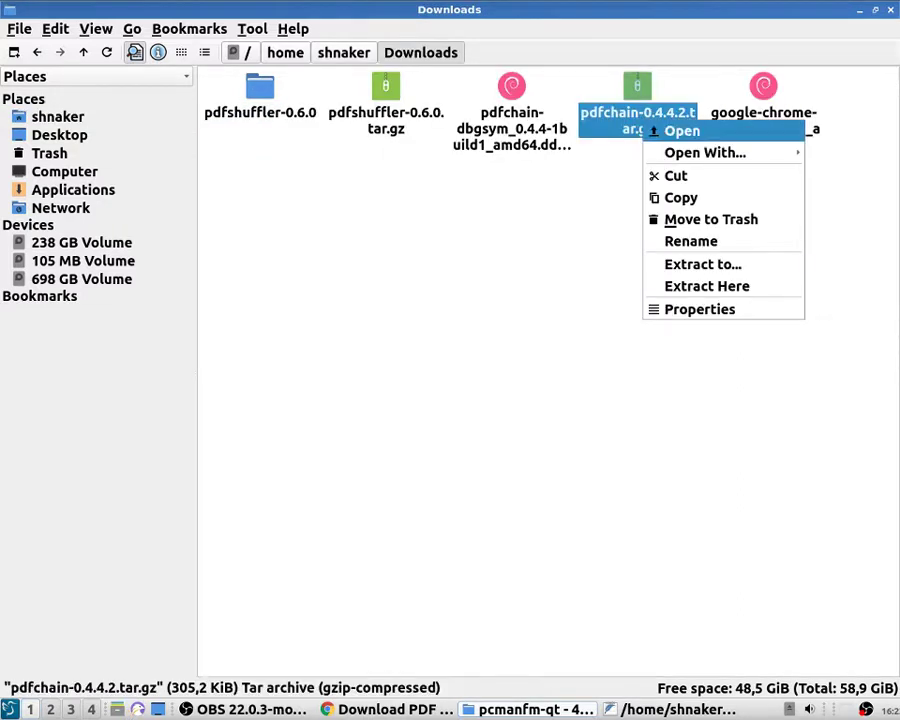
{"action": "left_click", "coordinate": [693, 133]}
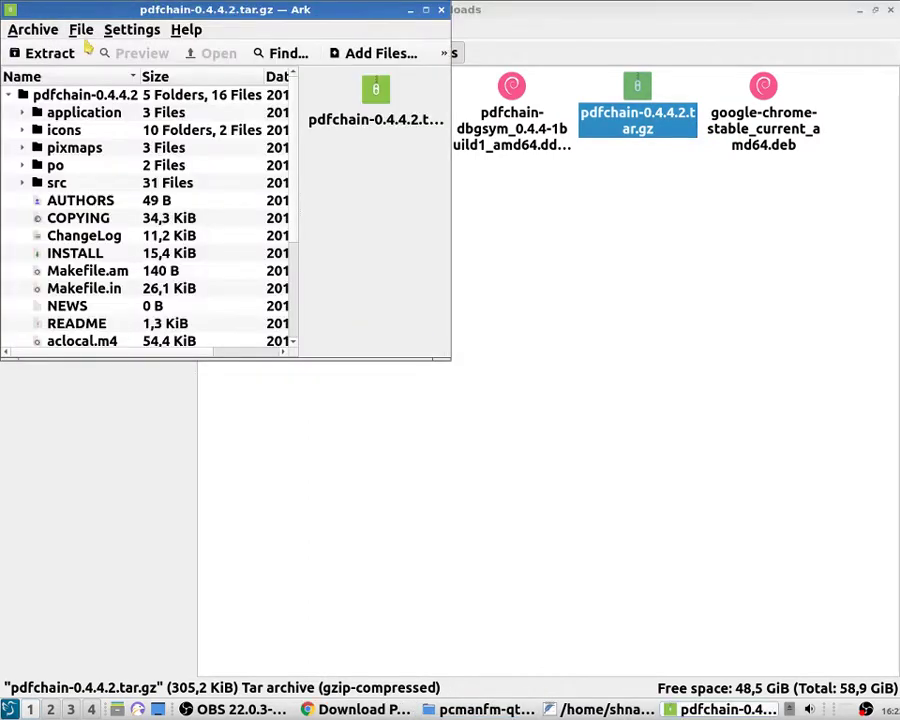
{"action": "left_click", "coordinate": [44, 58]}
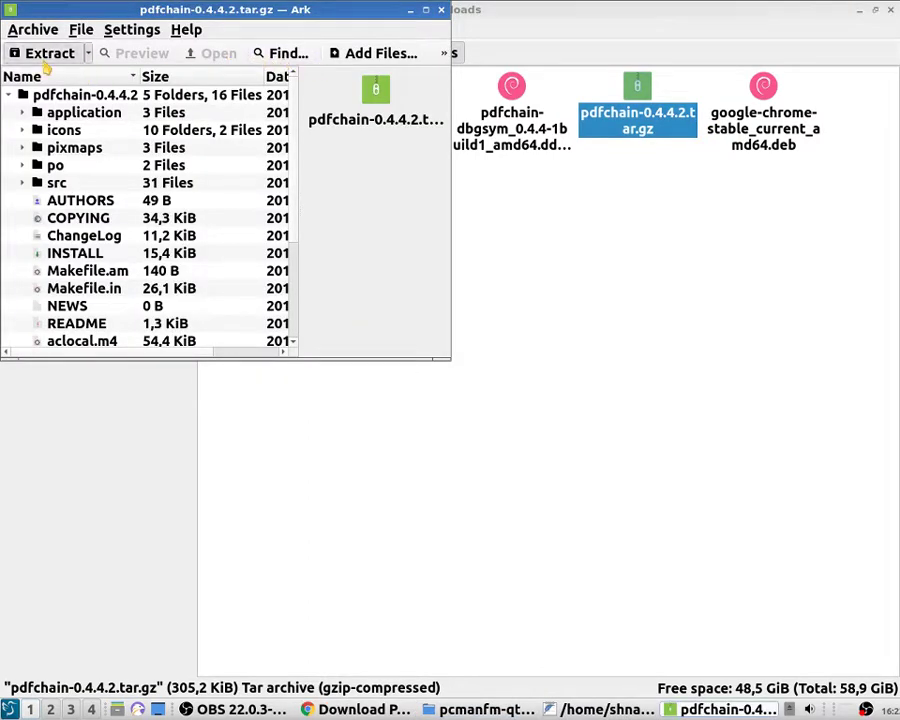
{"action": "left_click", "coordinate": [256, 456]}
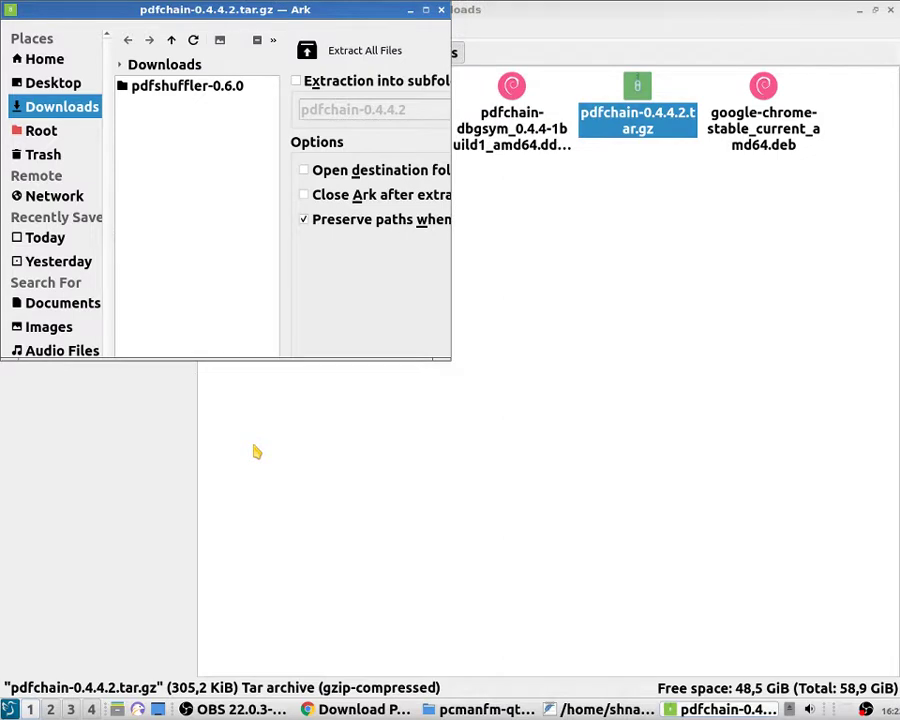
{"action": "left_click", "coordinate": [441, 12]}
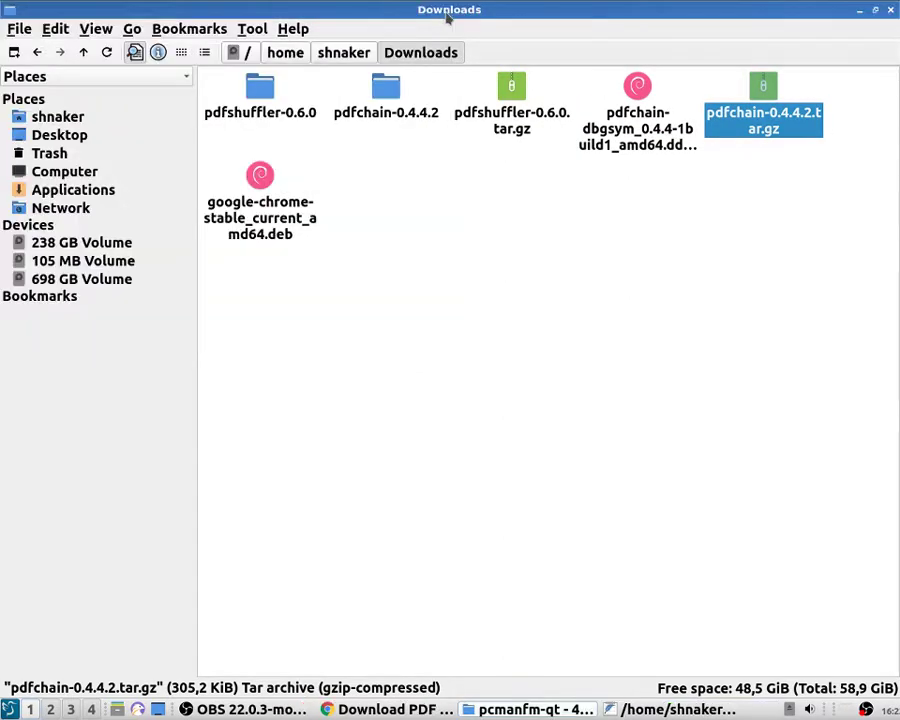
Open the README in the extracted pdfchain-0.4.4.2 folder and read its compilation and installation commands.
{"action": "double_click", "coordinate": [386, 95]}
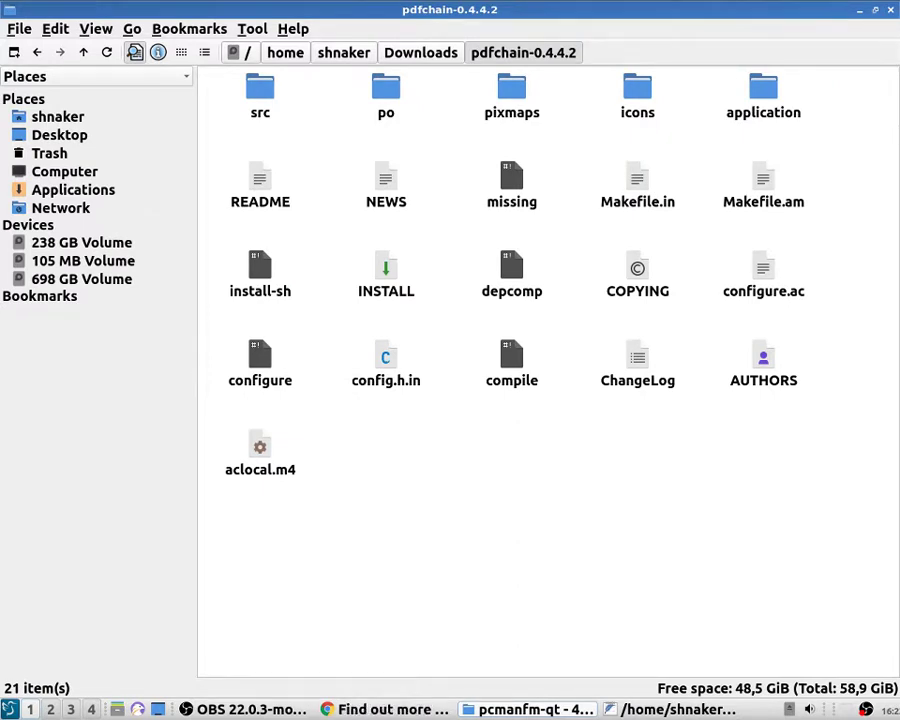
{"action": "double_click", "coordinate": [272, 190]}
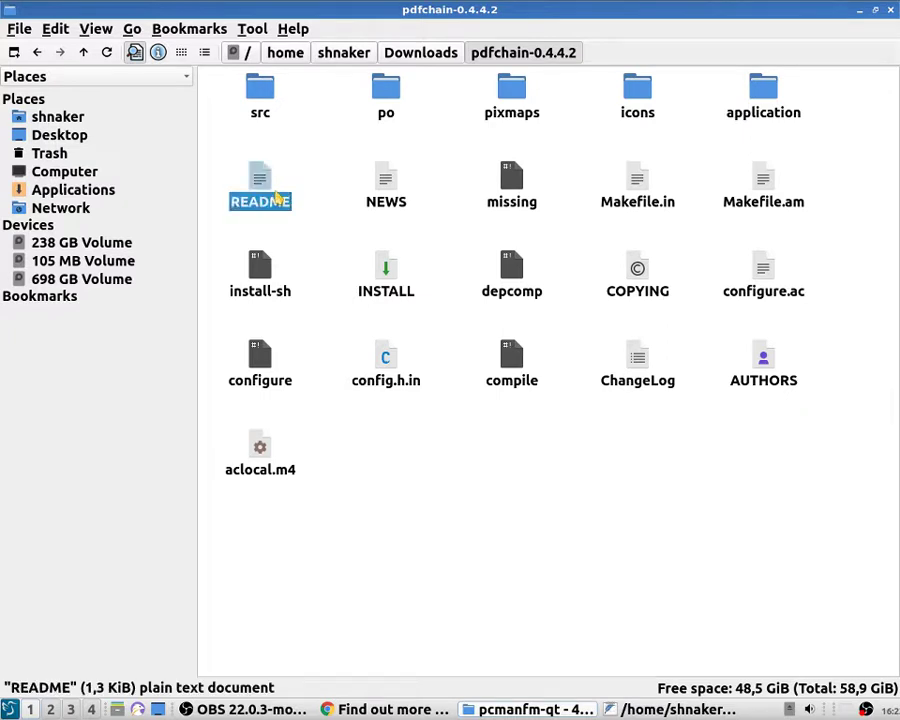
{"action": "scroll", "coordinate": [318, 254], "scroll_direction": "down", "scroll_amount": 5}
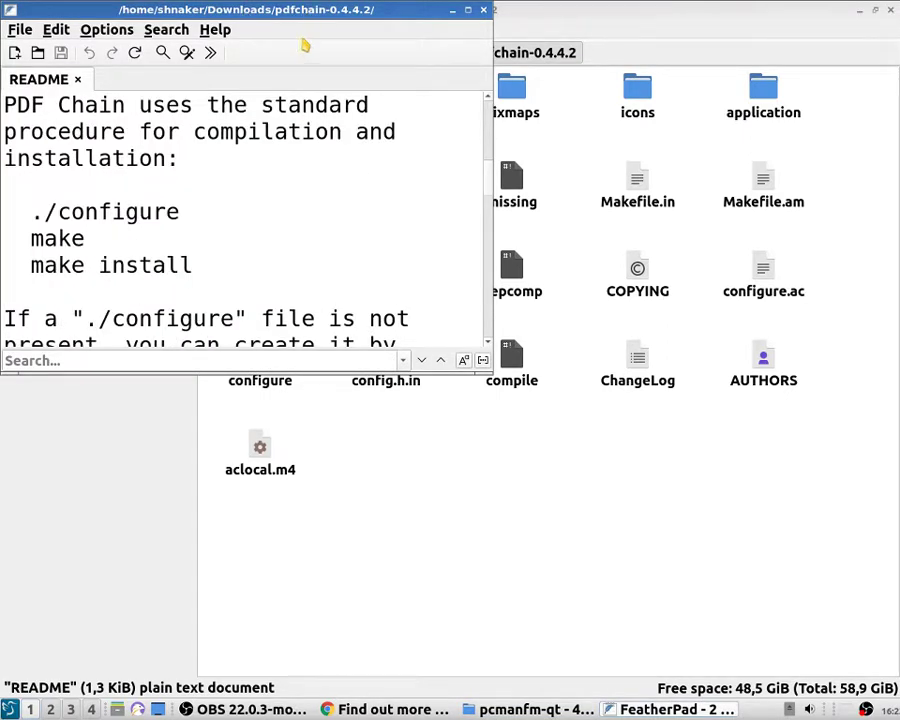
{"action": "left_click_drag", "start_coordinate": [310, 20], "coordinate": [519, 382]}
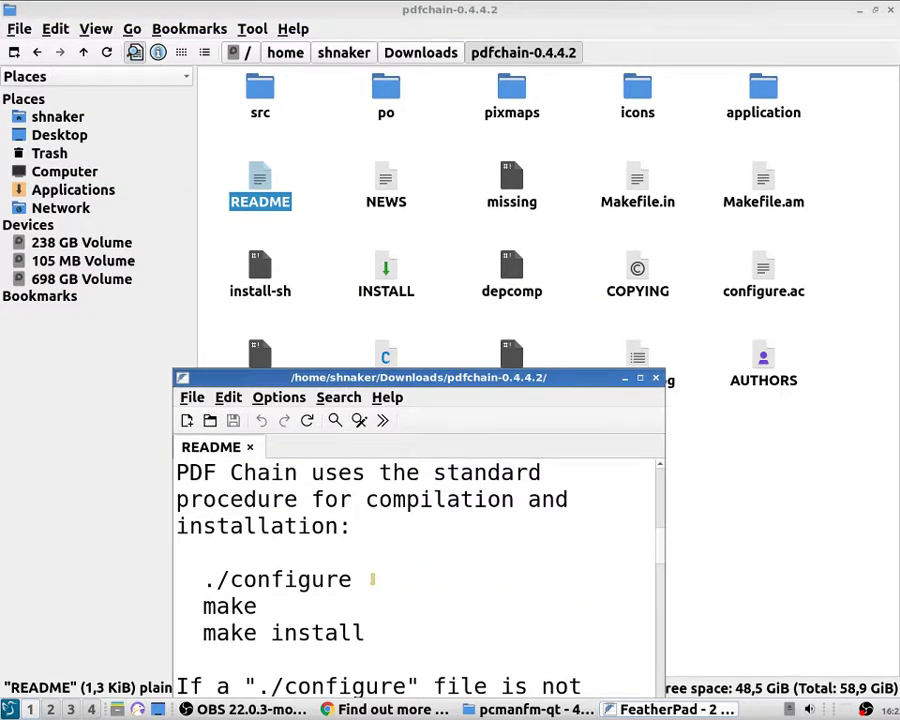
{"action": "scroll", "coordinate": [372, 578], "scroll_direction": "down", "scroll_amount": 3}
{"action": "scroll", "coordinate": [372, 578], "scroll_direction": "up", "scroll_amount": 3}
{"action": "left_click_drag", "start_coordinate": [557, 379], "coordinate": [477, 280]}
{"action": "left_click", "coordinate": [576, 278]}
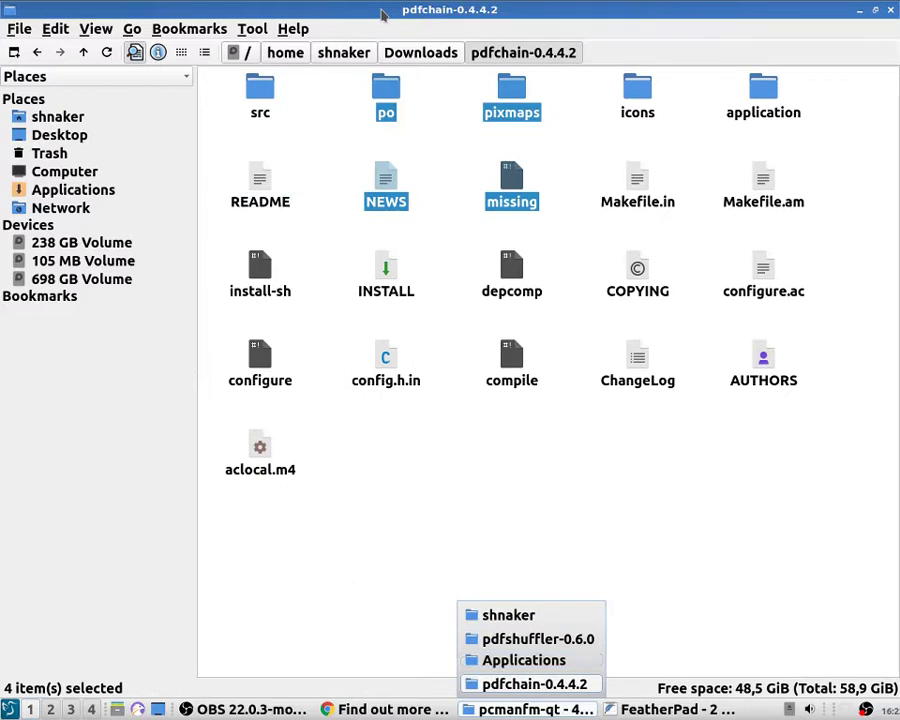
Copy the full path of the pdfchain-0.4.4.2 folder from the file manager.
{"action": "left_click", "coordinate": [598, 53]}
{"action": "key", "text": "super+c"}
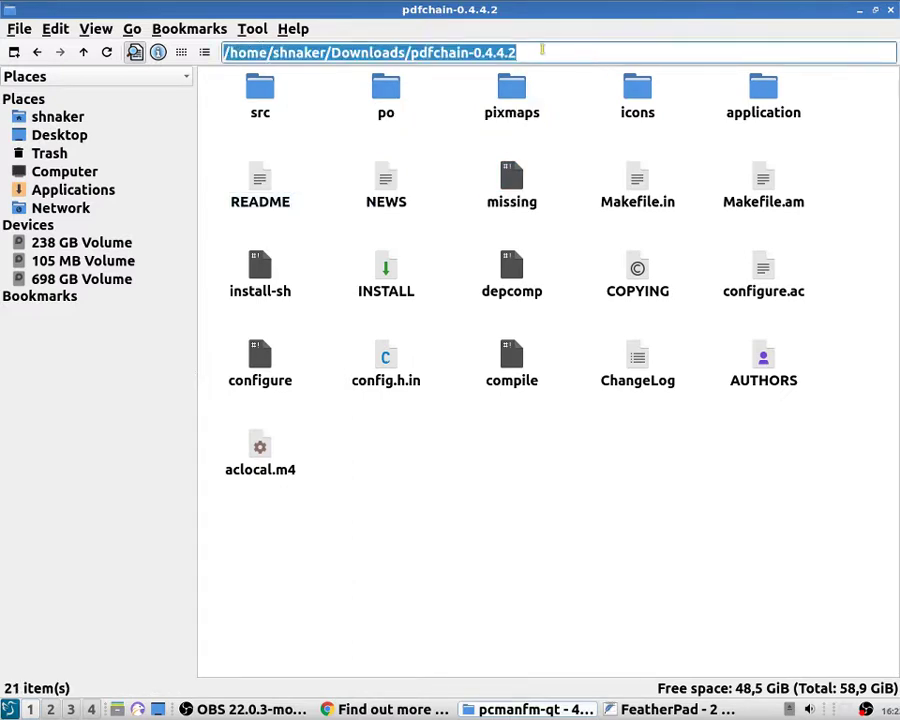
{"action": "right_click", "coordinate": [488, 50]}
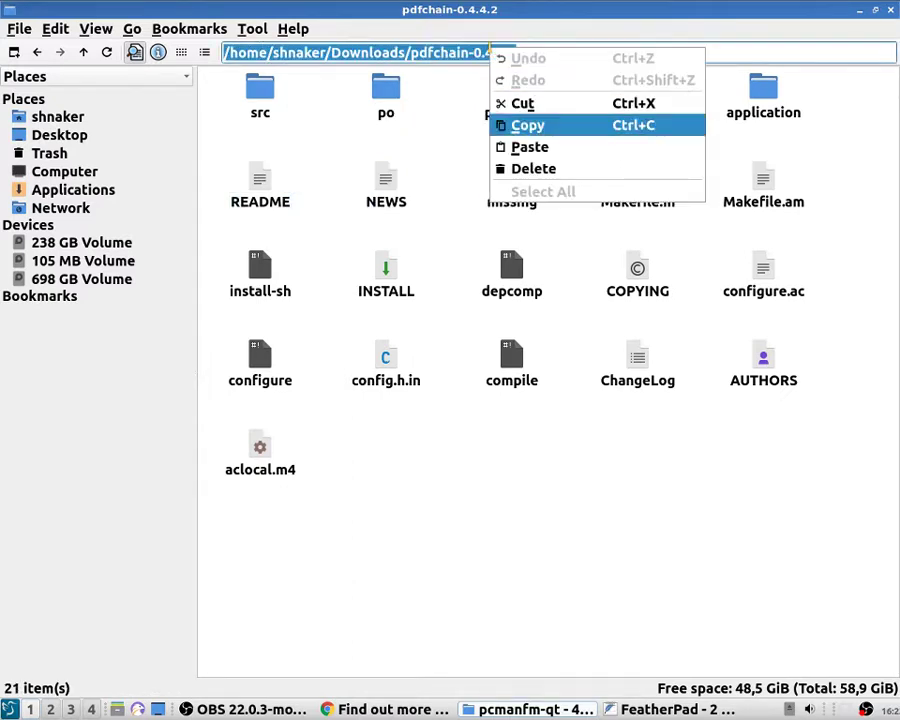
{"action": "left_click", "coordinate": [520, 124]}
{"action": "left_click", "coordinate": [545, 227]}
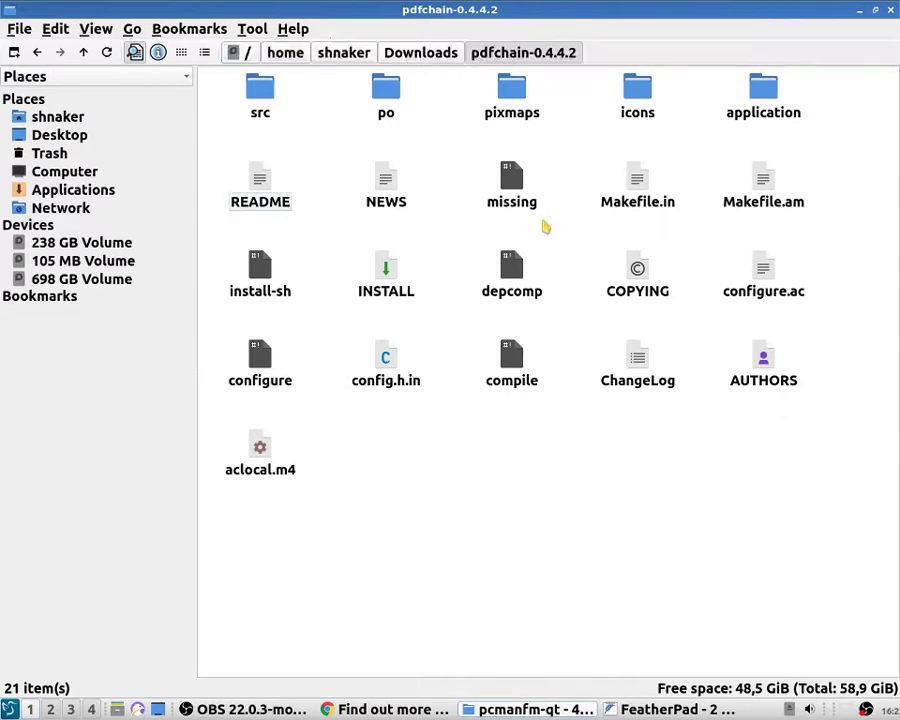
Open a terminal and change its working directory to the copied path of the pdfchain-0.4.4.2 folder.
{"action": "key", "text": "ctrl+alt+t"}
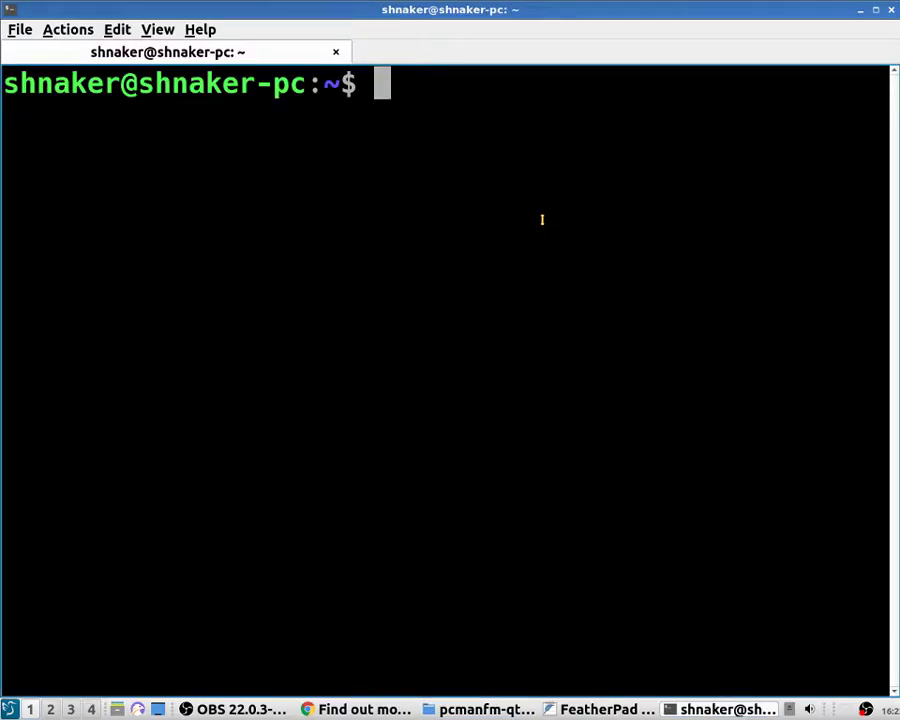
{"action": "type", "text": "cd"}
{"action": "right_click", "coordinate": [543, 224]}
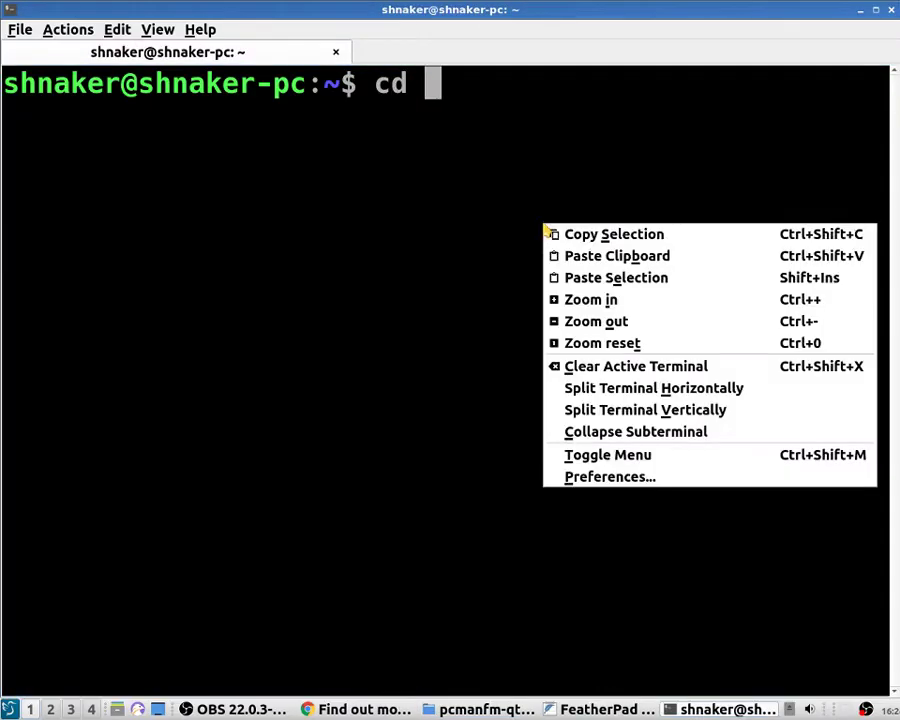
{"action": "left_click", "coordinate": [670, 278]}
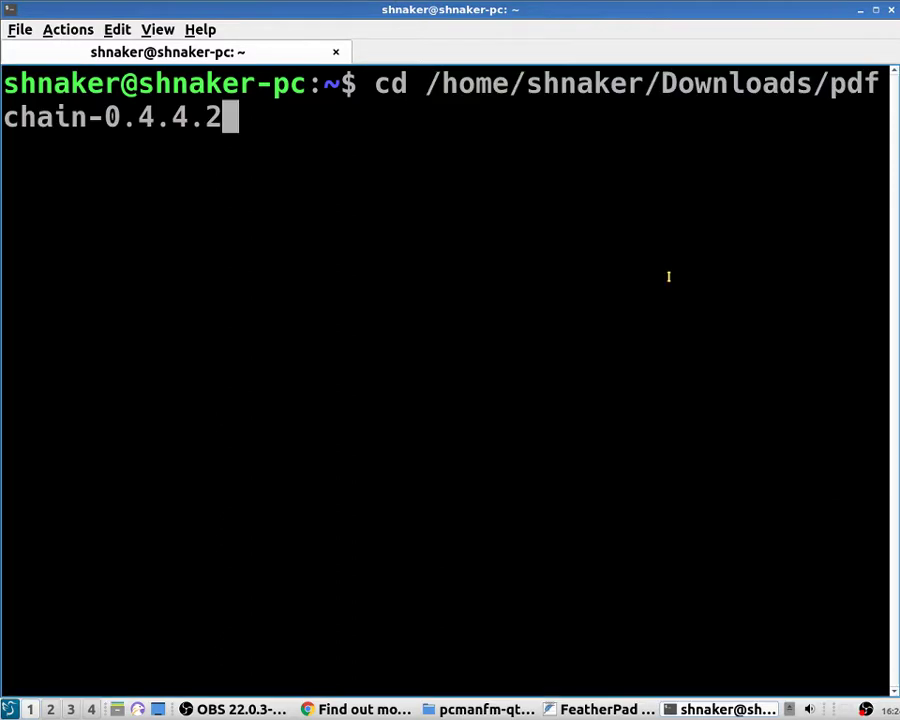
{"action": "key", "text": "Return"}
Close the text editor window holding the pdfshuffler-0.6.0 file, leaving the pdfchain-0.4.4.2 README window open.
{"action": "mouse_move", "coordinate": [600, 709]}
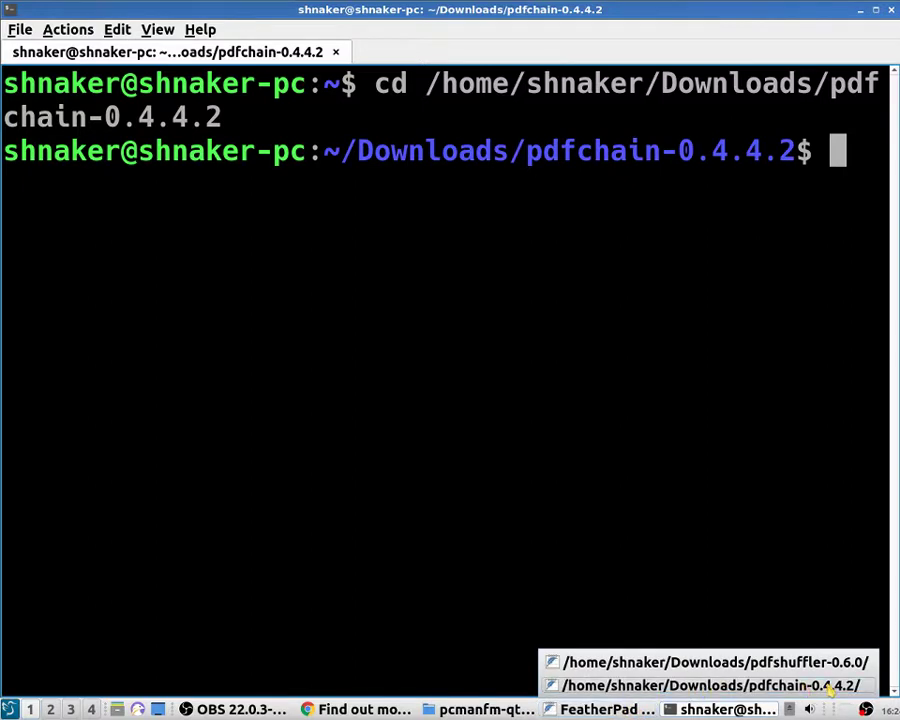
{"action": "left_click", "coordinate": [800, 662]}
{"action": "left_click", "coordinate": [890, 9]}
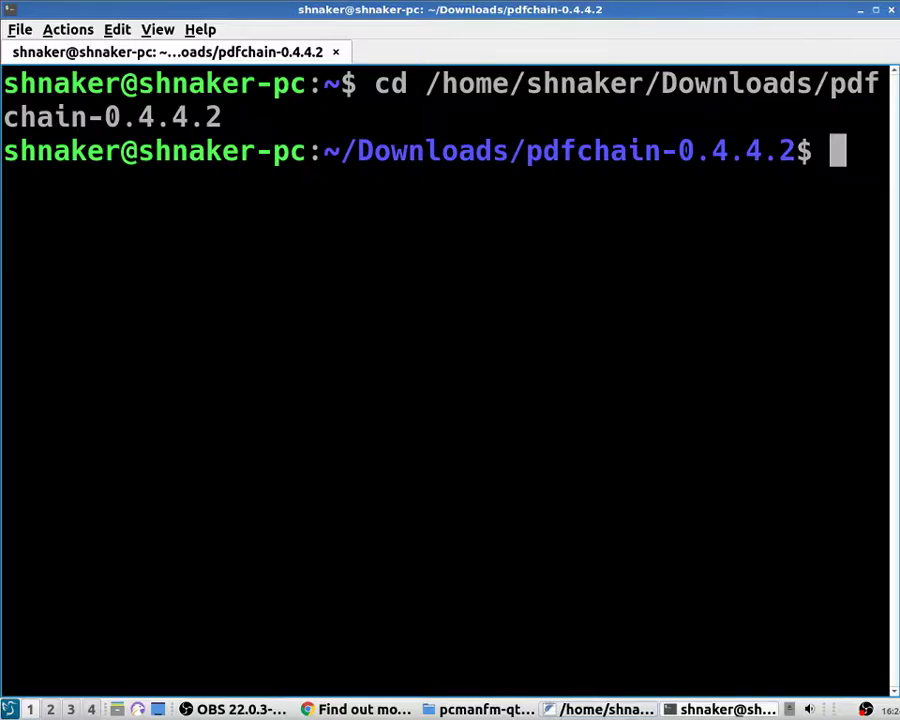
Copy the ./configure command from the PDF Chain README and run it in the terminal.
{"action": "left_click", "coordinate": [605, 709]}
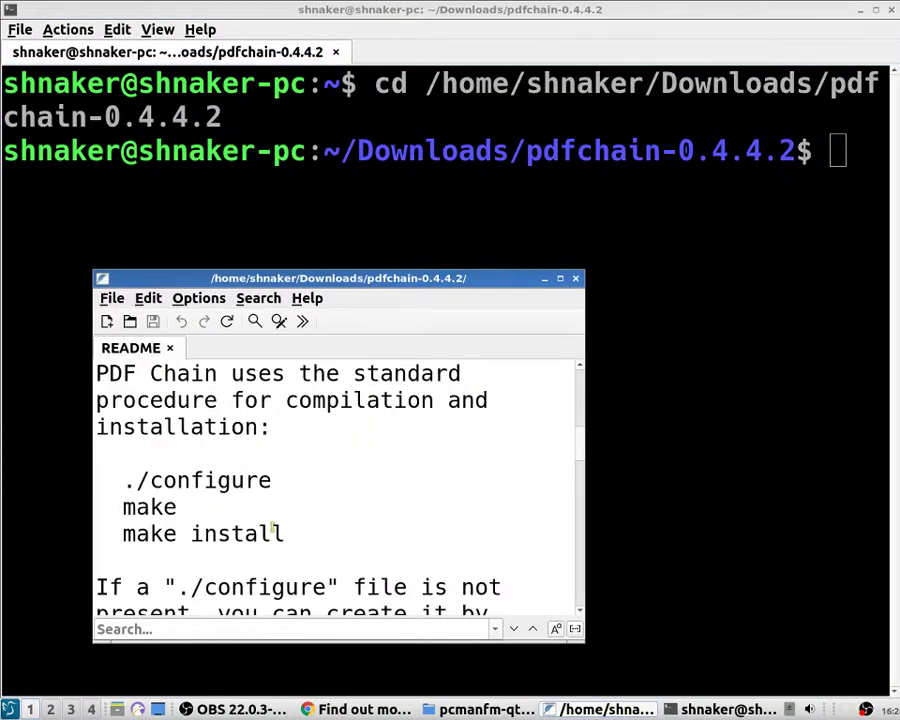
{"action": "left_click_drag", "start_coordinate": [271, 480], "coordinate": [122, 479]}
{"action": "right_click", "coordinate": [158, 478]}
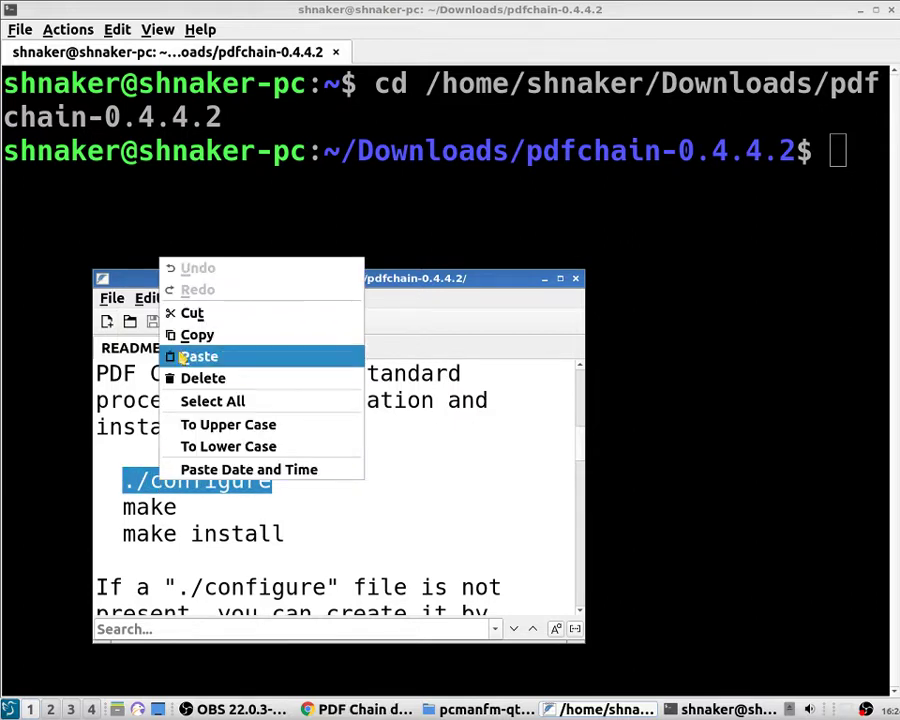
{"action": "left_click", "coordinate": [205, 333]}
{"action": "left_click", "coordinate": [795, 203]}
{"action": "right_click", "coordinate": [795, 205]}
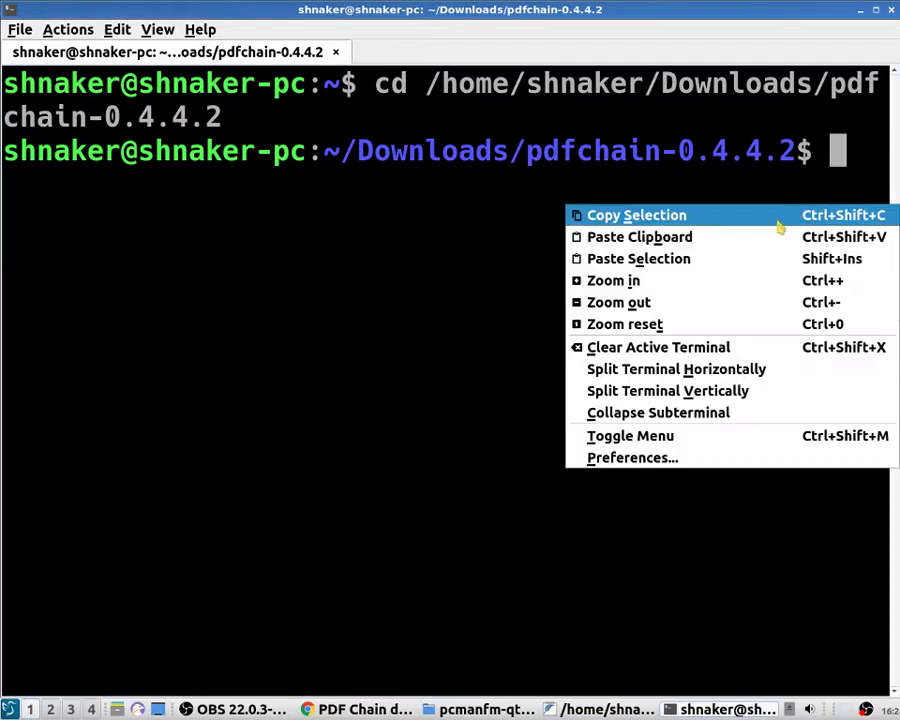
{"action": "left_click", "coordinate": [675, 258]}
{"action": "key", "text": "Return"}
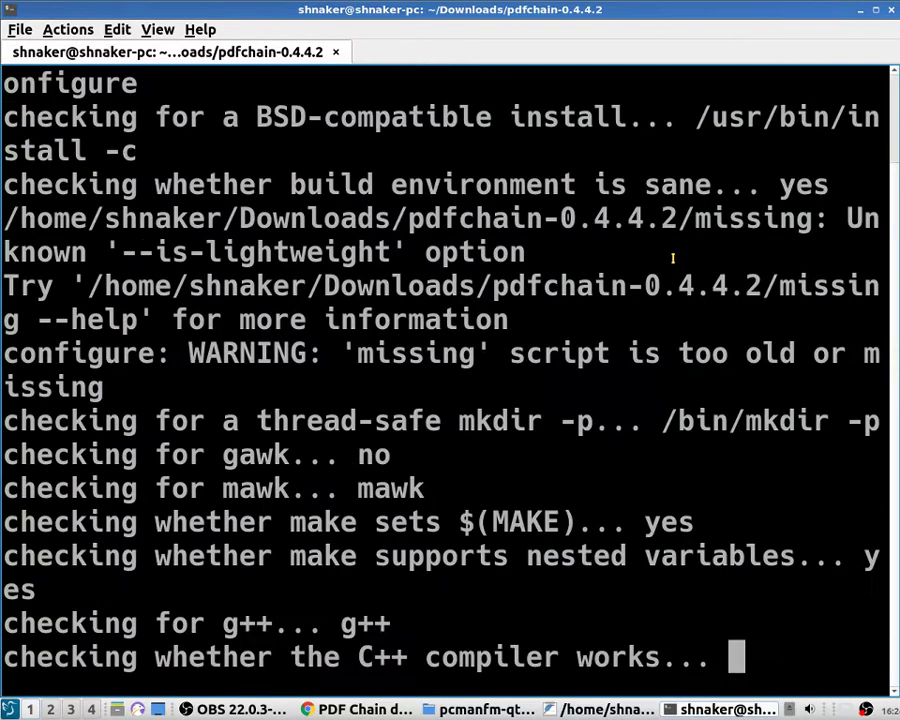
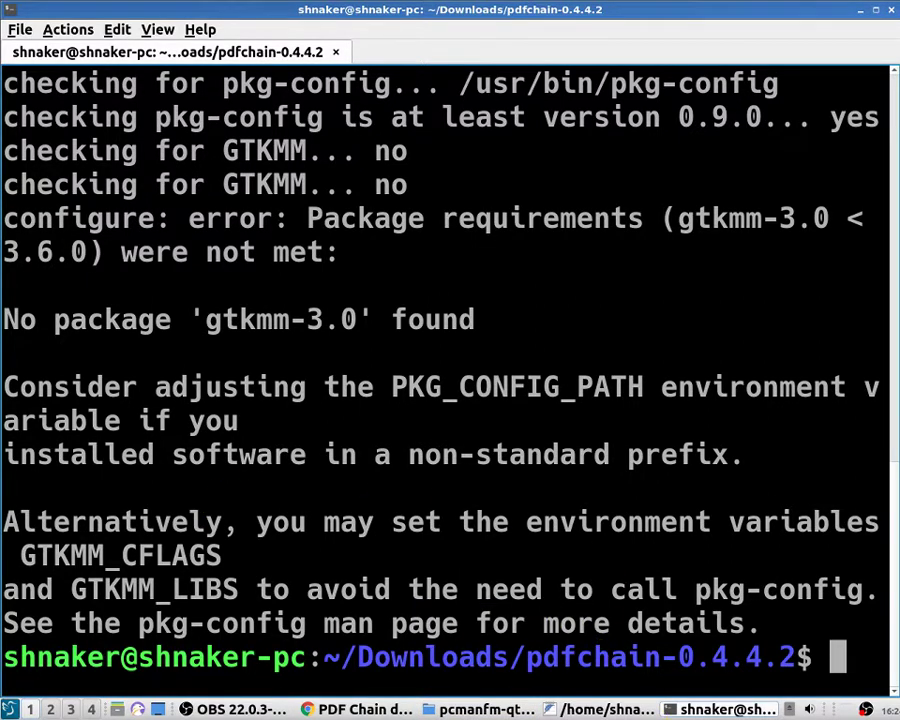
Try to compile PDF Chain with sudo make, entering the account password, and again with plain make.
{"action": "left_click", "coordinate": [607, 709]}
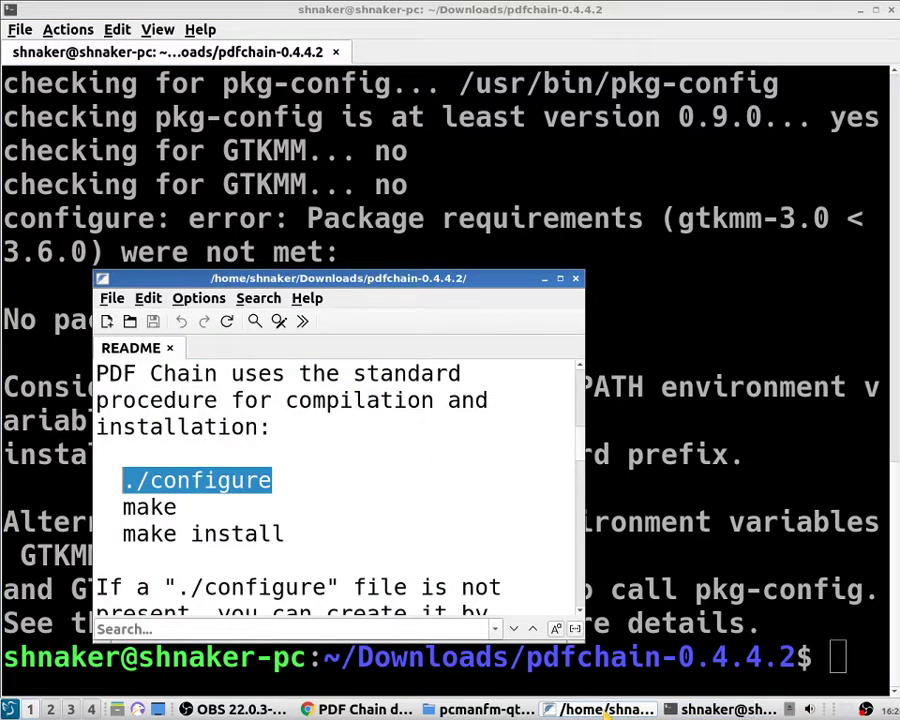
{"action": "left_click_drag", "start_coordinate": [180, 508], "coordinate": [116, 508]}
{"action": "right_click", "coordinate": [118, 508]}
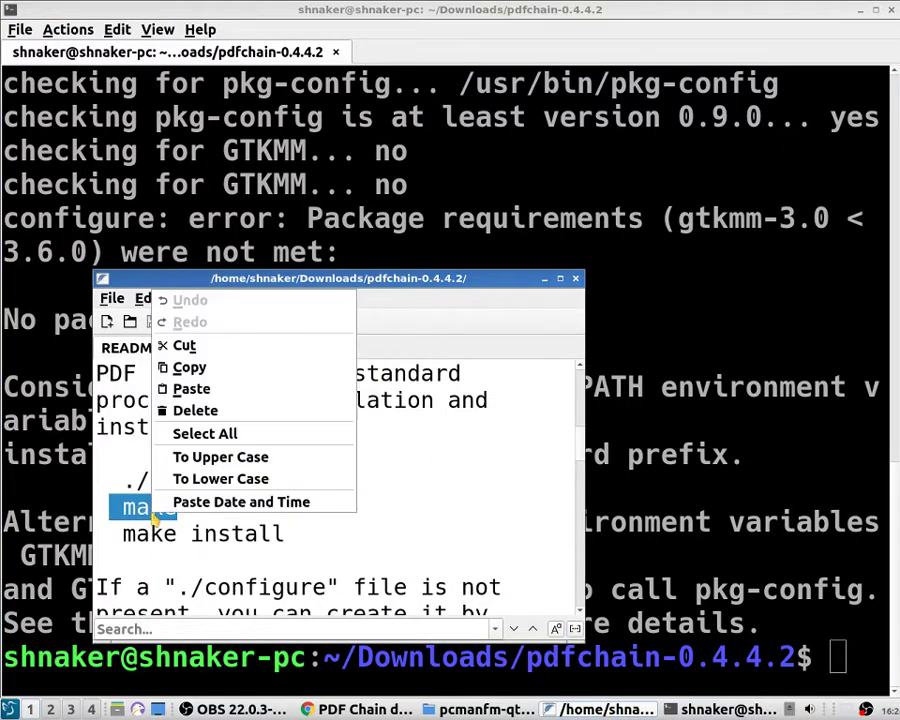
{"action": "left_click", "coordinate": [200, 365]}
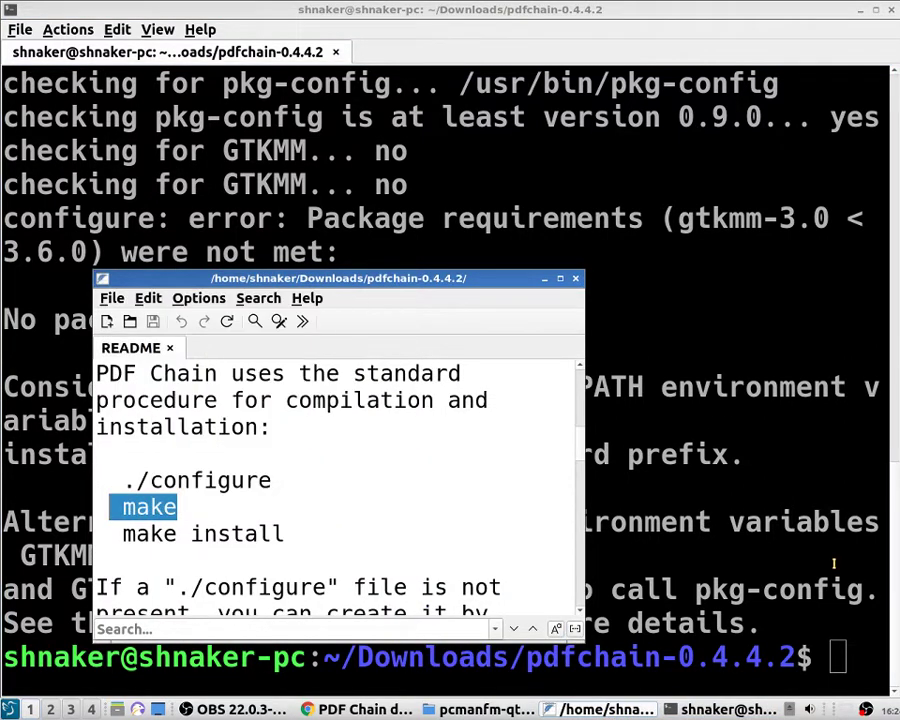
{"action": "left_click", "coordinate": [848, 667]}
{"action": "type", "text": "sud"}
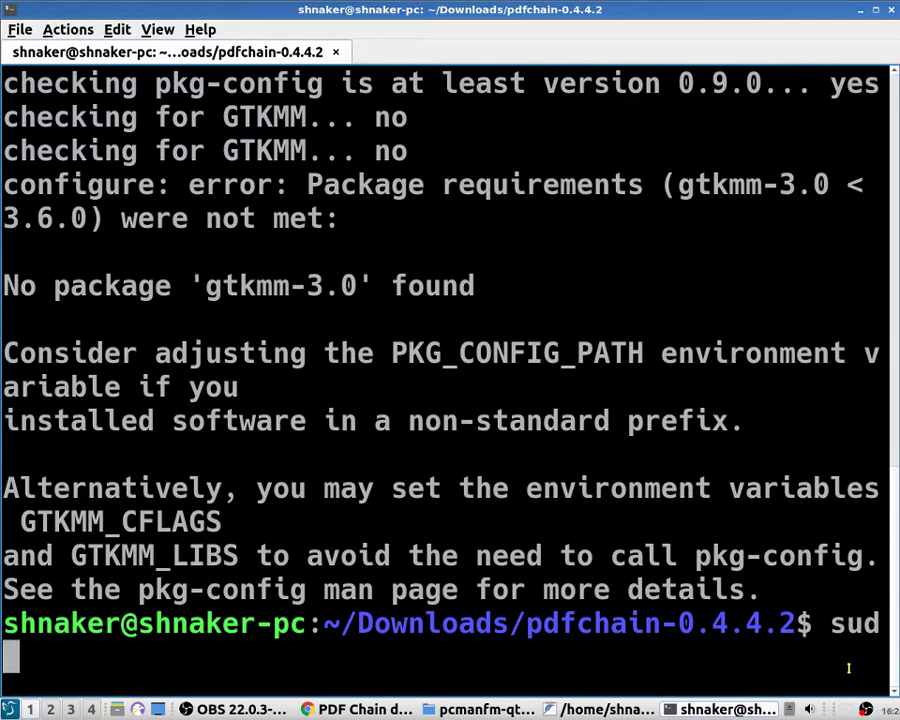
{"action": "type", "text": "o make"}
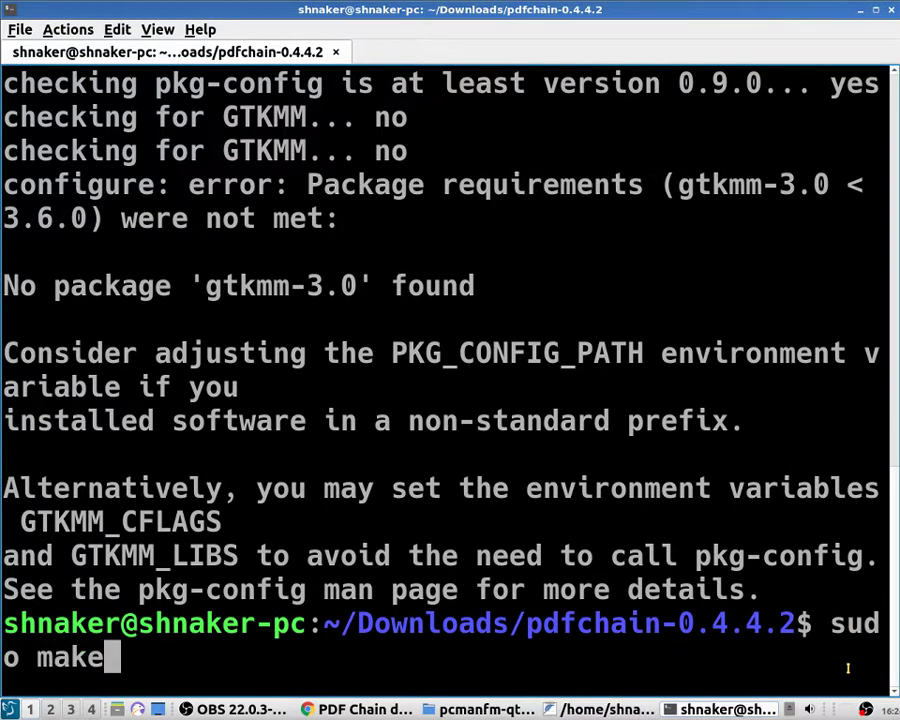
{"action": "key", "text": "Return"}
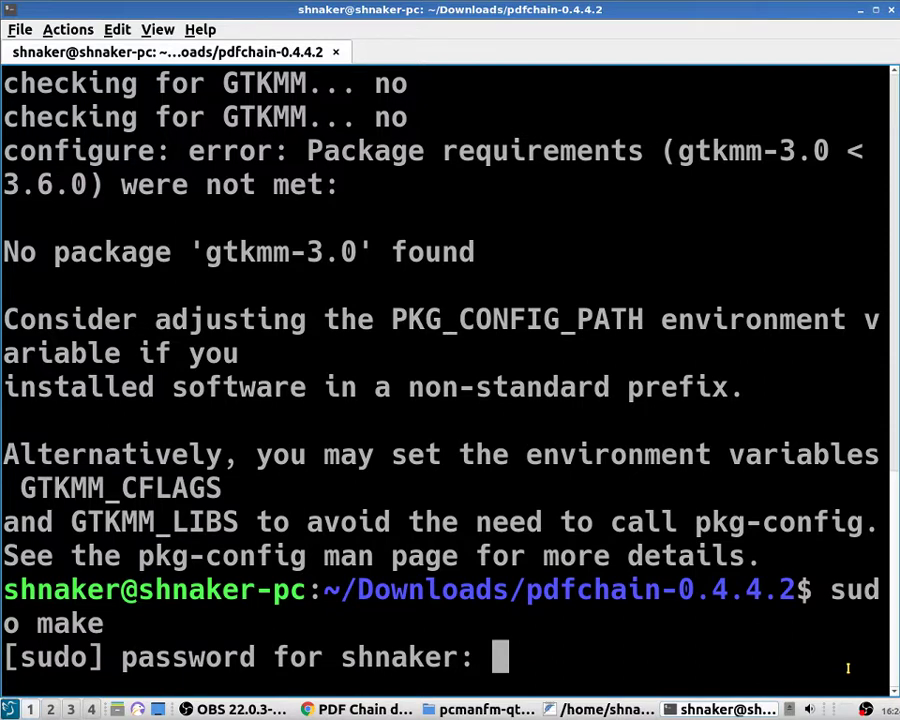
{"action": "key", "text": "Return"}
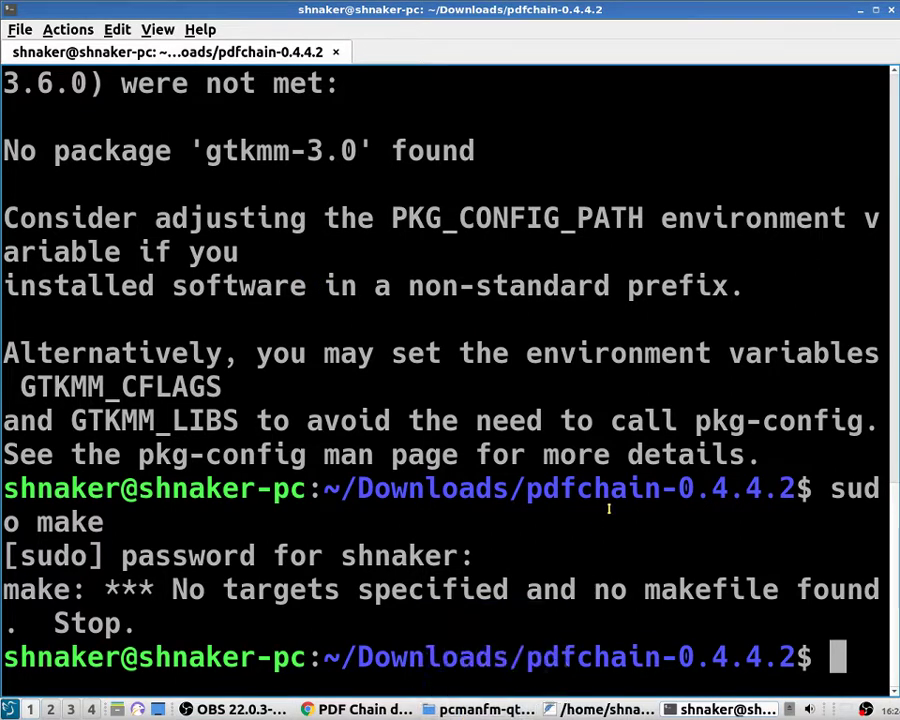
{"action": "type", "text": "make"}
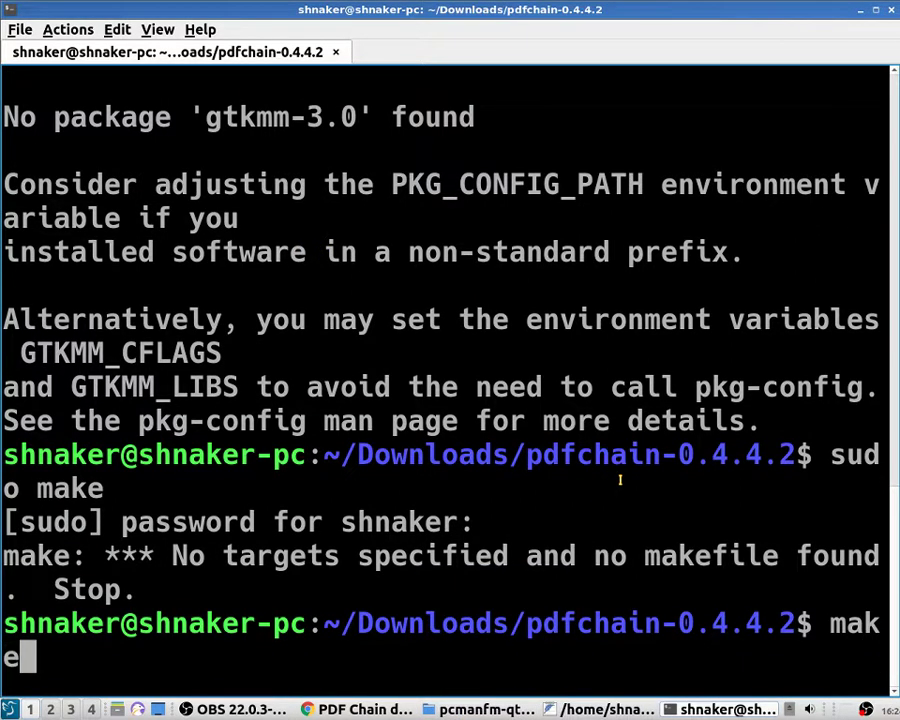
{"action": "key", "text": "Return"}
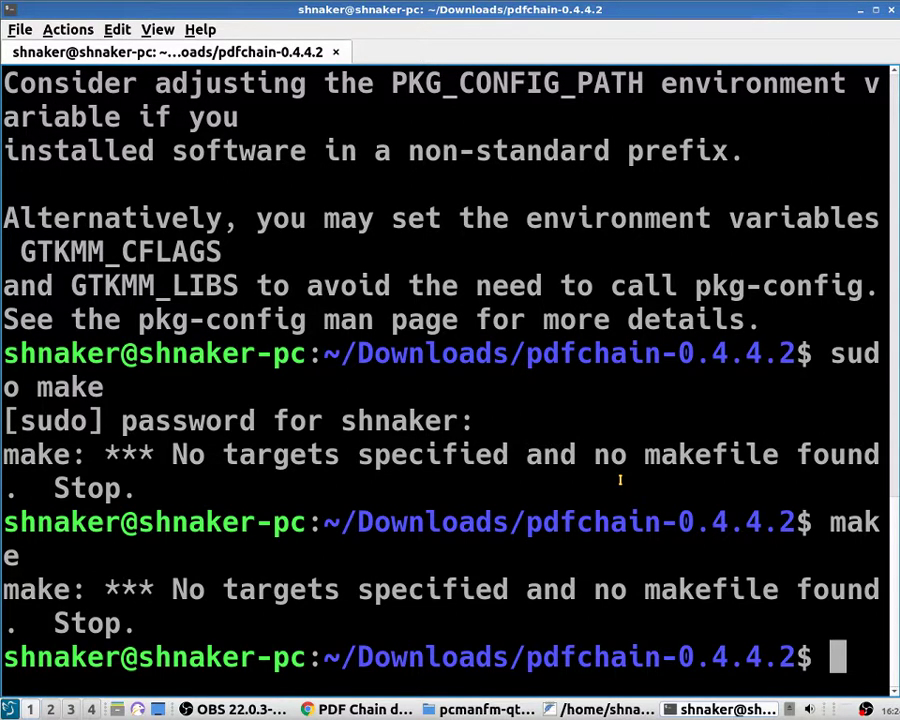
Copy pkg-config from the configure output and run it as a command in the terminal.
{"action": "left_click_drag", "start_coordinate": [140, 319], "coordinate": [308, 321]}
{"action": "right_click", "coordinate": [304, 322]}
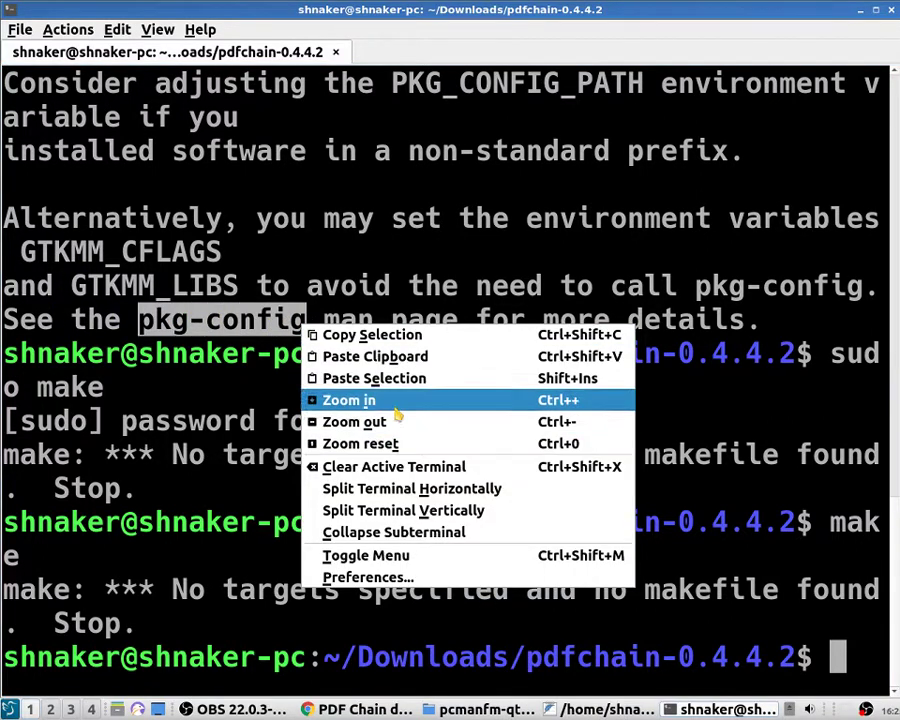
{"action": "left_click", "coordinate": [392, 336]}
{"action": "right_click", "coordinate": [566, 392]}
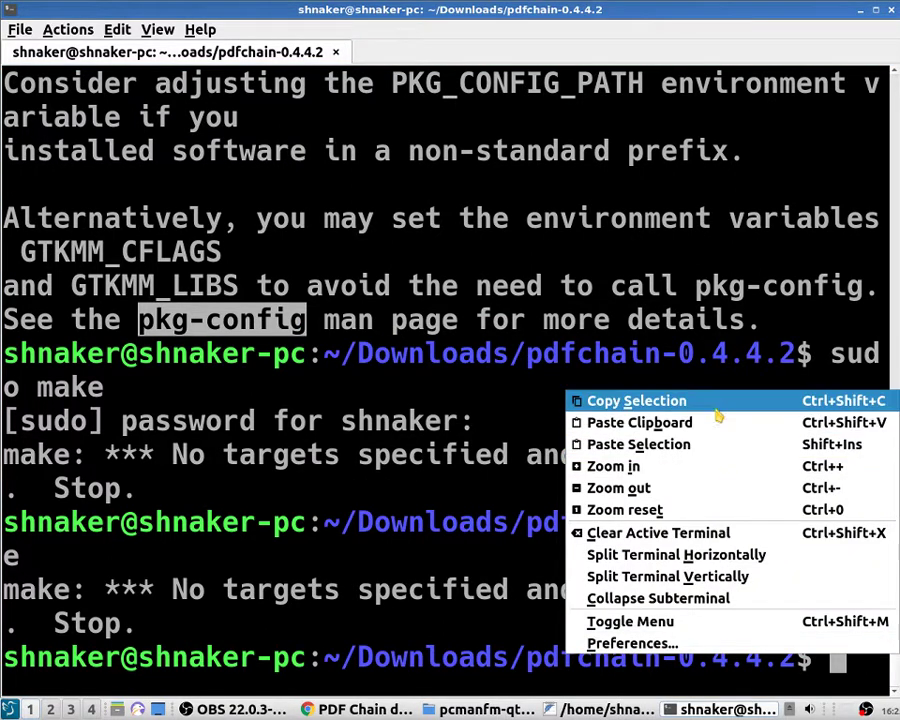
{"action": "left_click", "coordinate": [703, 443]}
{"action": "key", "text": "Return"}
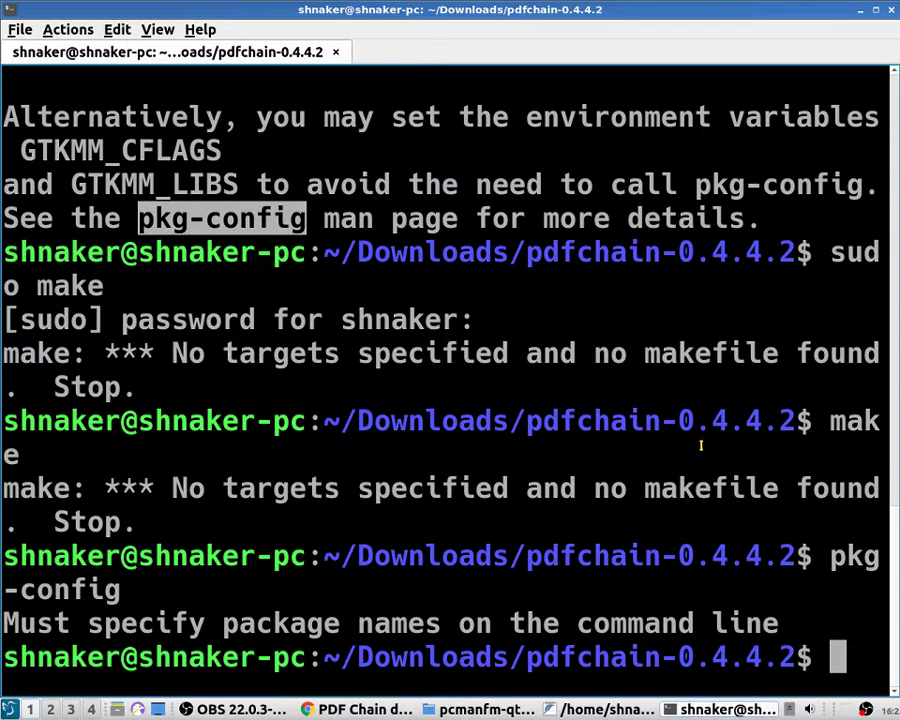
Return to the PDF Chain README and examine its installation notes, required dependencies and external dependencies.
{"action": "left_click", "coordinate": [707, 710]}
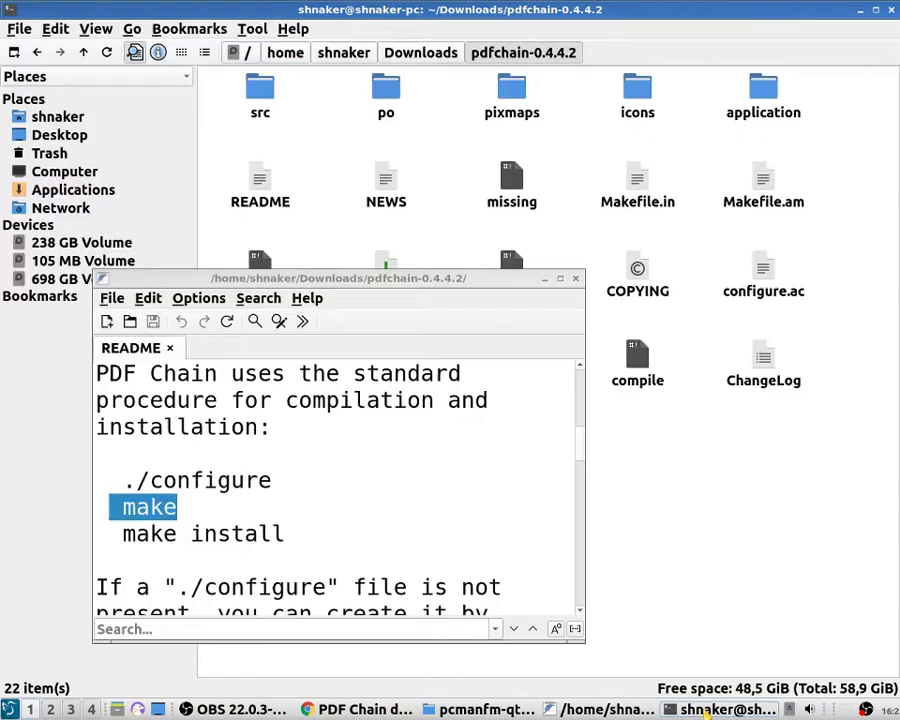
{"action": "left_click", "coordinate": [296, 487]}
{"action": "scroll", "coordinate": [300, 485], "scroll_direction": "down", "scroll_amount": 3}
{"action": "scroll", "coordinate": [311, 482], "scroll_direction": "up", "scroll_amount": 1}
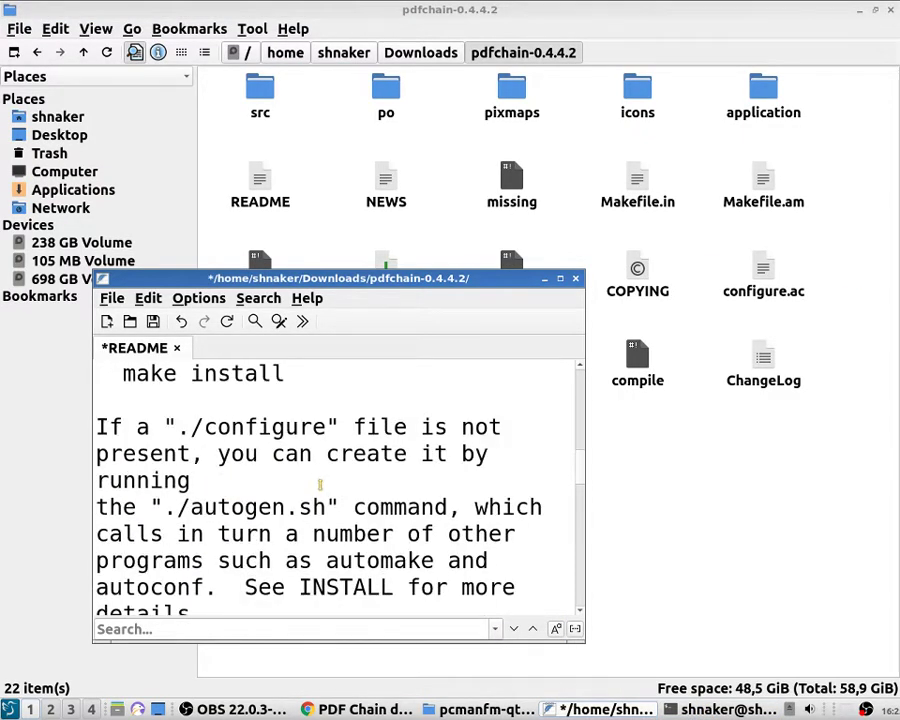
{"action": "scroll", "coordinate": [318, 484], "scroll_direction": "down", "scroll_amount": 1}
{"action": "scroll", "coordinate": [318, 486], "scroll_direction": "up", "scroll_amount": 2}
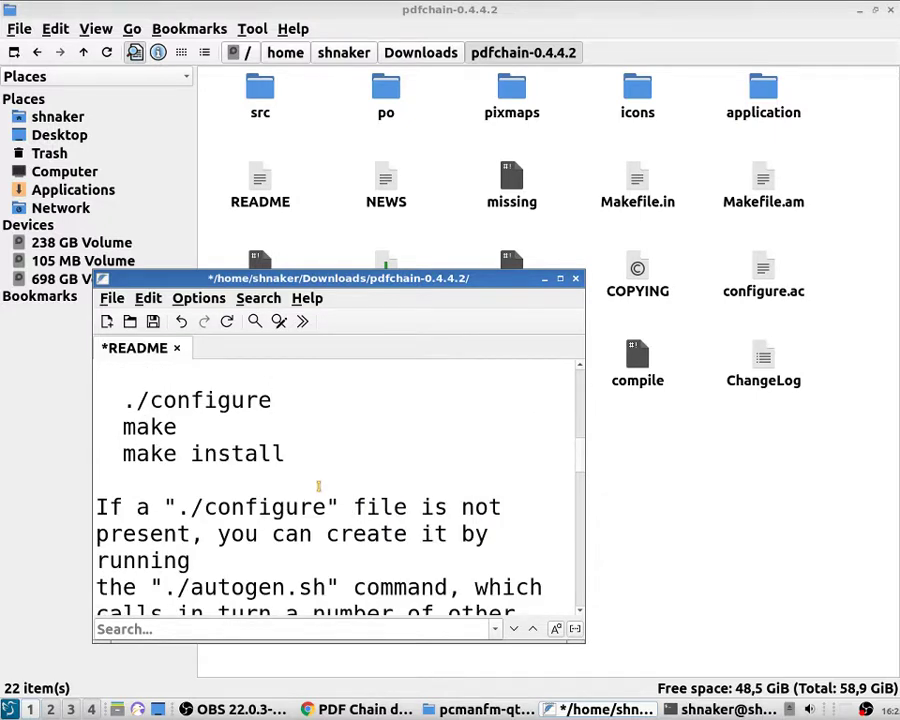
{"action": "scroll", "coordinate": [332, 503], "scroll_direction": "down", "scroll_amount": 1}
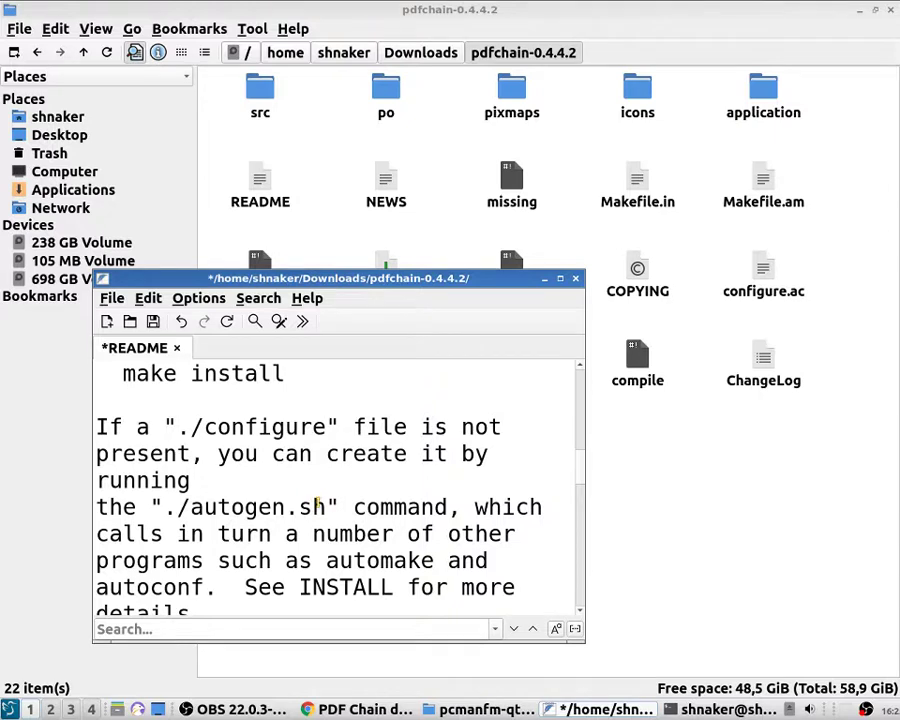
{"action": "scroll", "coordinate": [318, 505], "scroll_direction": "down", "scroll_amount": 8}
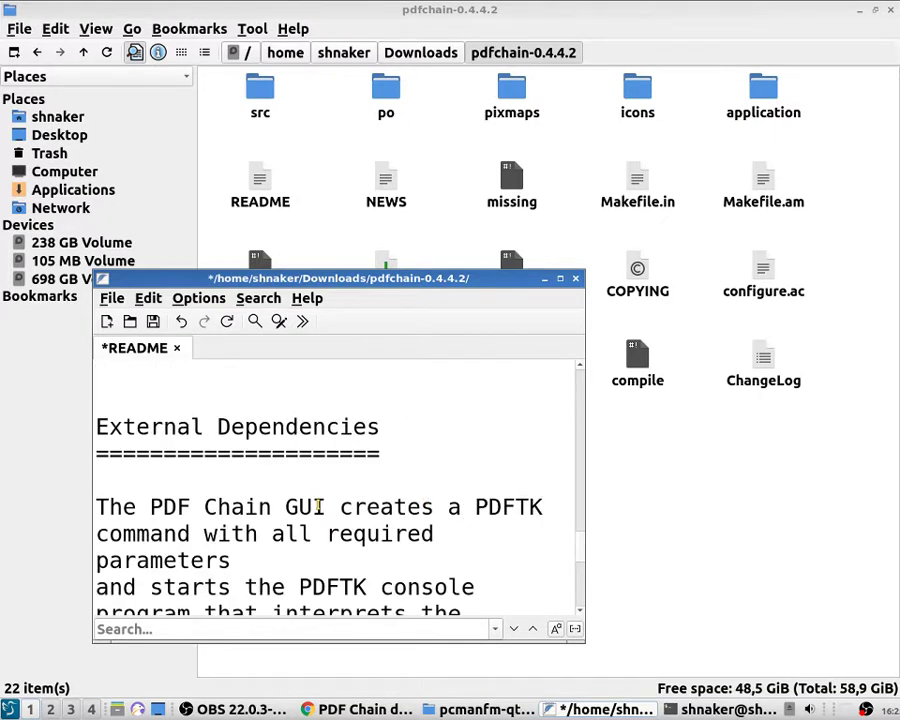
{"action": "scroll", "coordinate": [318, 505], "scroll_direction": "down", "scroll_amount": 3}
{"action": "scroll", "coordinate": [318, 505], "scroll_direction": "down", "scroll_amount": 2}
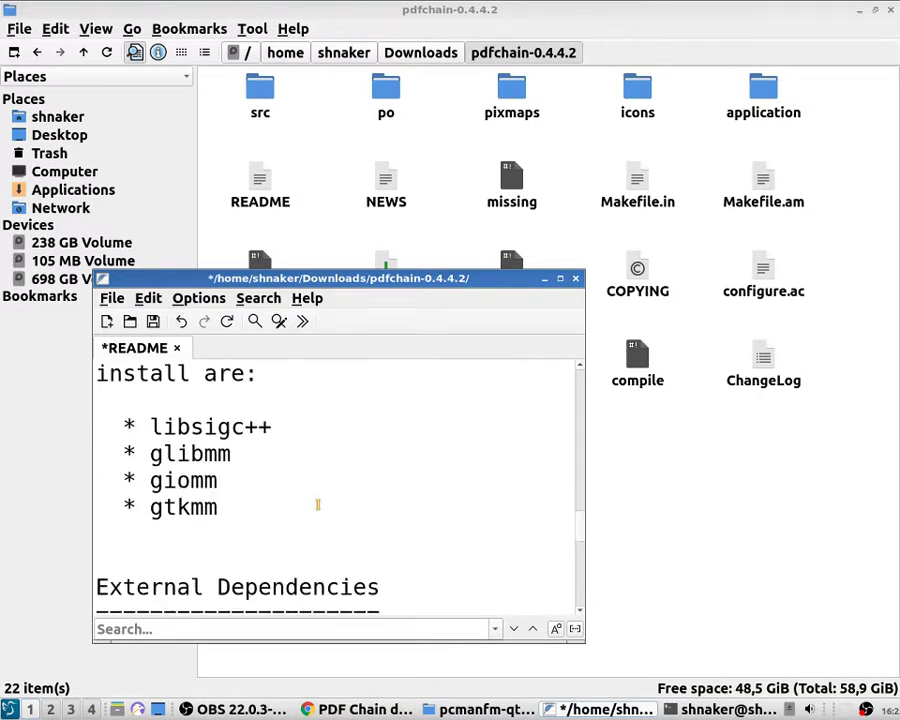
{"action": "scroll", "coordinate": [174, 410], "scroll_direction": "up", "scroll_amount": 1}
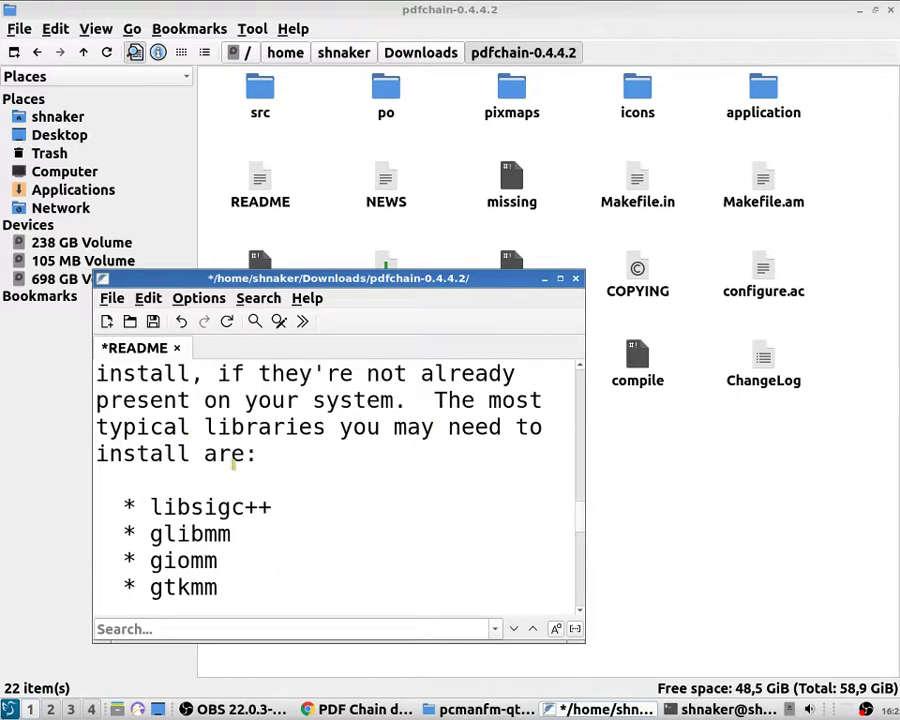
{"action": "scroll", "coordinate": [236, 462], "scroll_direction": "up", "scroll_amount": 2}
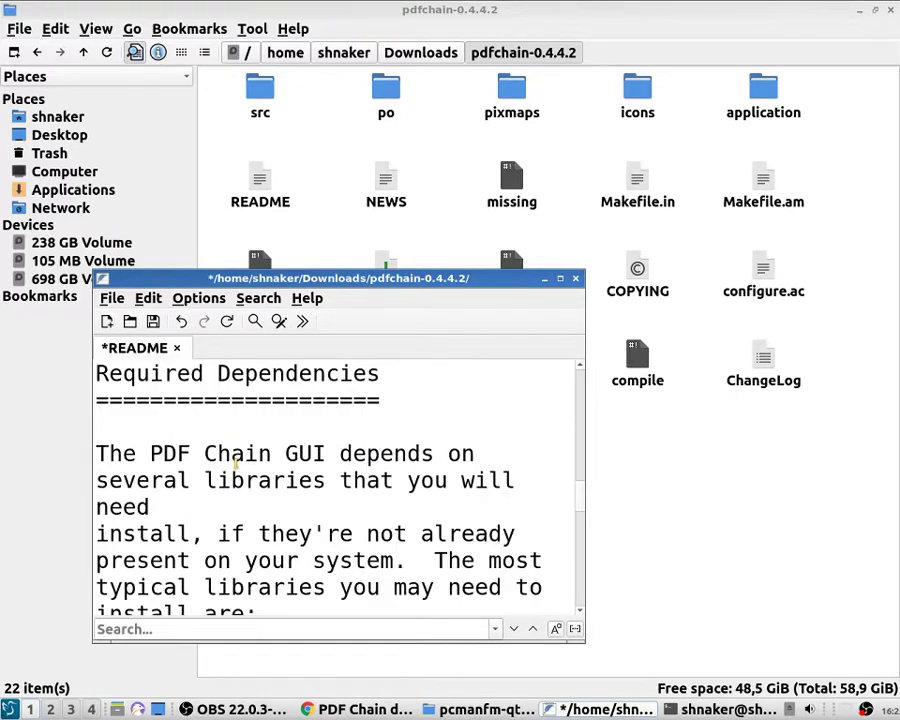
{"action": "scroll", "coordinate": [267, 511], "scroll_direction": "up", "scroll_amount": 1}
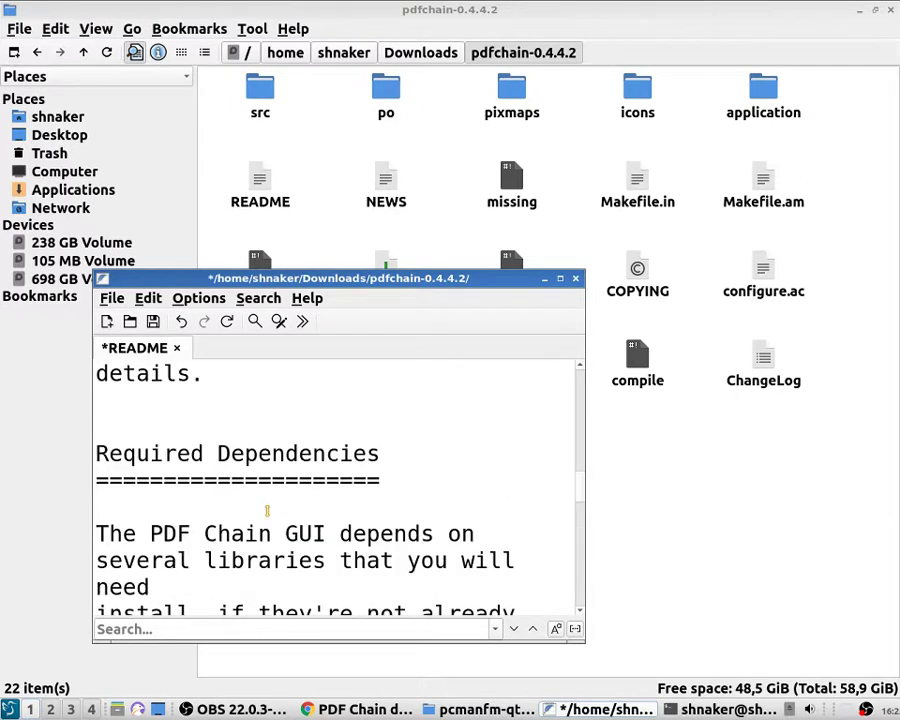
{"action": "scroll", "coordinate": [267, 511], "scroll_direction": "up", "scroll_amount": 6}
{"action": "scroll", "coordinate": [267, 509], "scroll_direction": "down", "scroll_amount": 1}
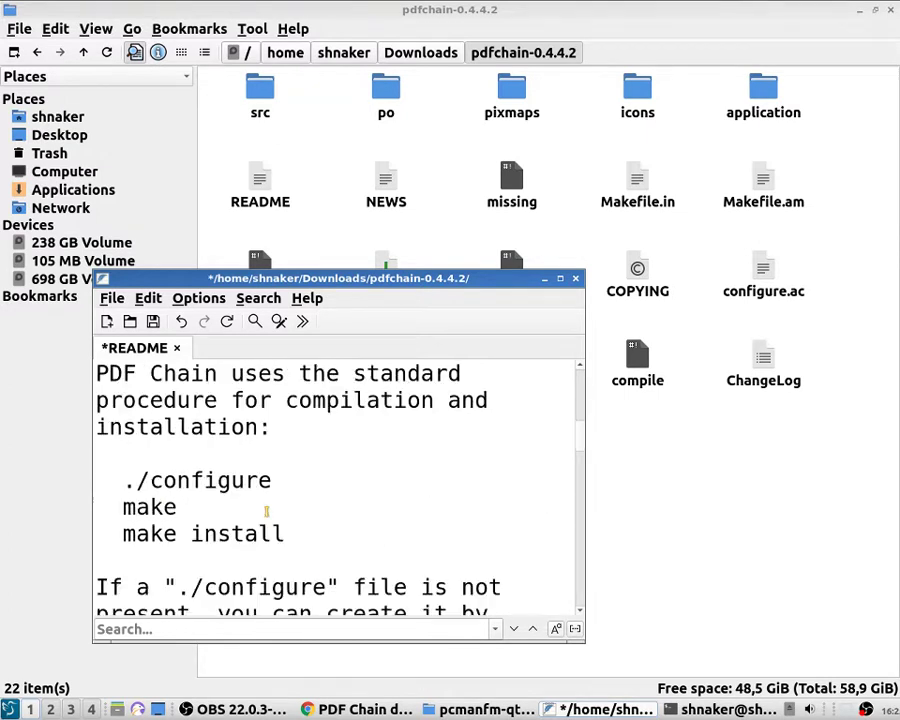
Copy the ./configure command from the README and run it in the terminal with sudo.
{"action": "left_click_drag", "start_coordinate": [275, 480], "coordinate": [124, 481]}
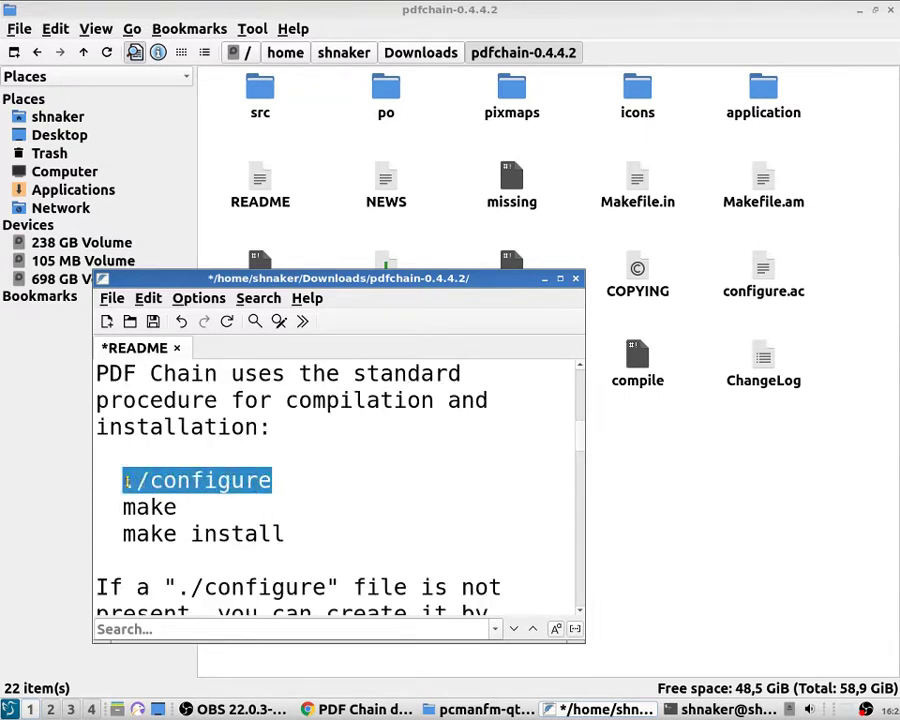
{"action": "right_click", "coordinate": [124, 481]}
{"action": "left_click", "coordinate": [160, 336]}
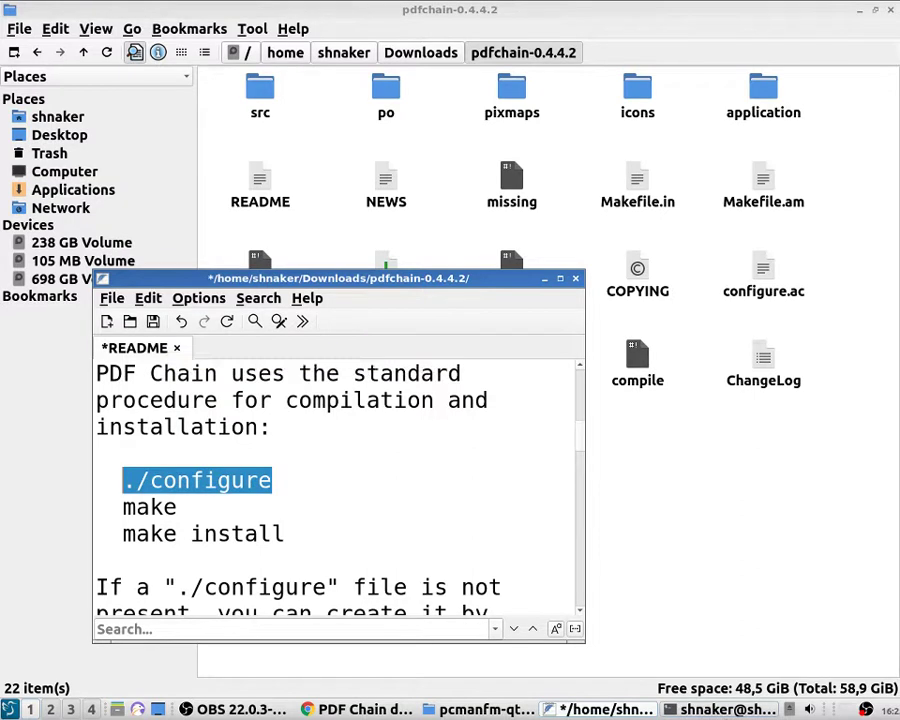
{"action": "left_click", "coordinate": [748, 709]}
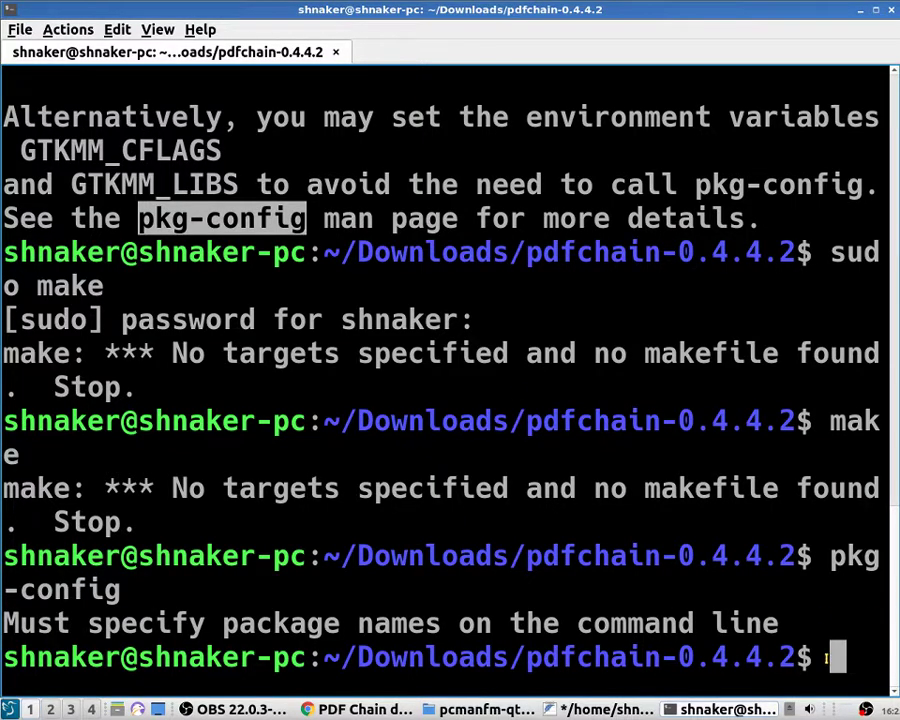
{"action": "type", "text": "sudo"}
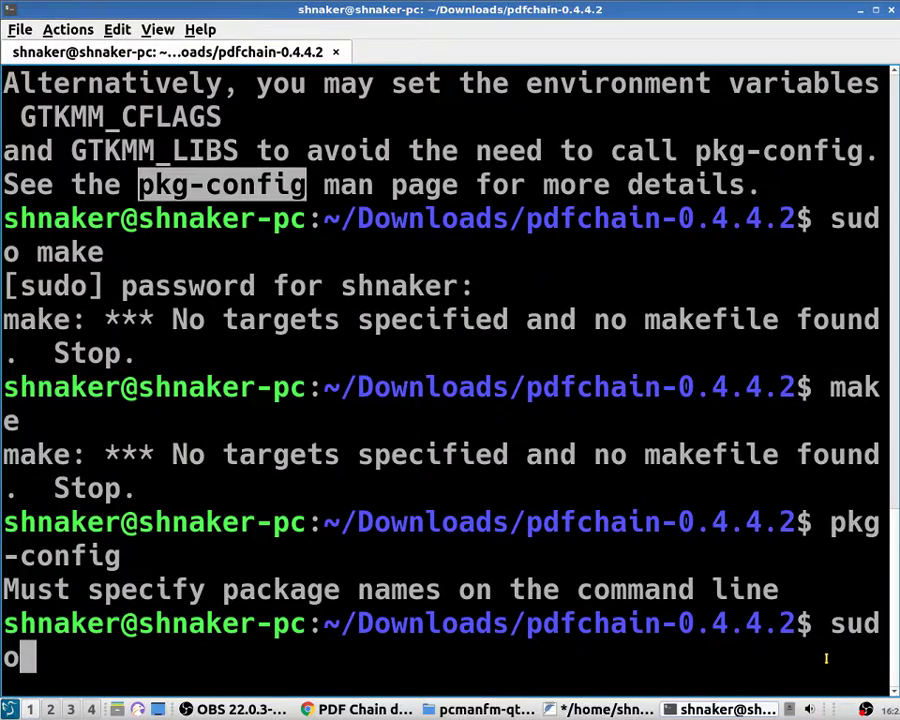
{"action": "right_click", "coordinate": [737, 686]}
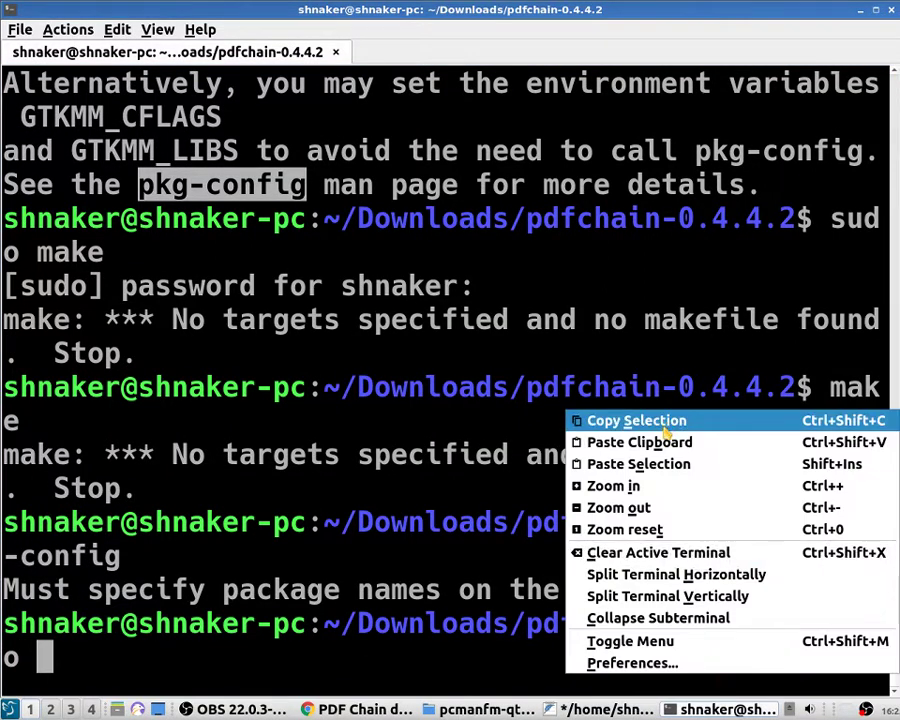
{"action": "key", "text": "Escape"}
{"action": "type", "text": "./configure"}
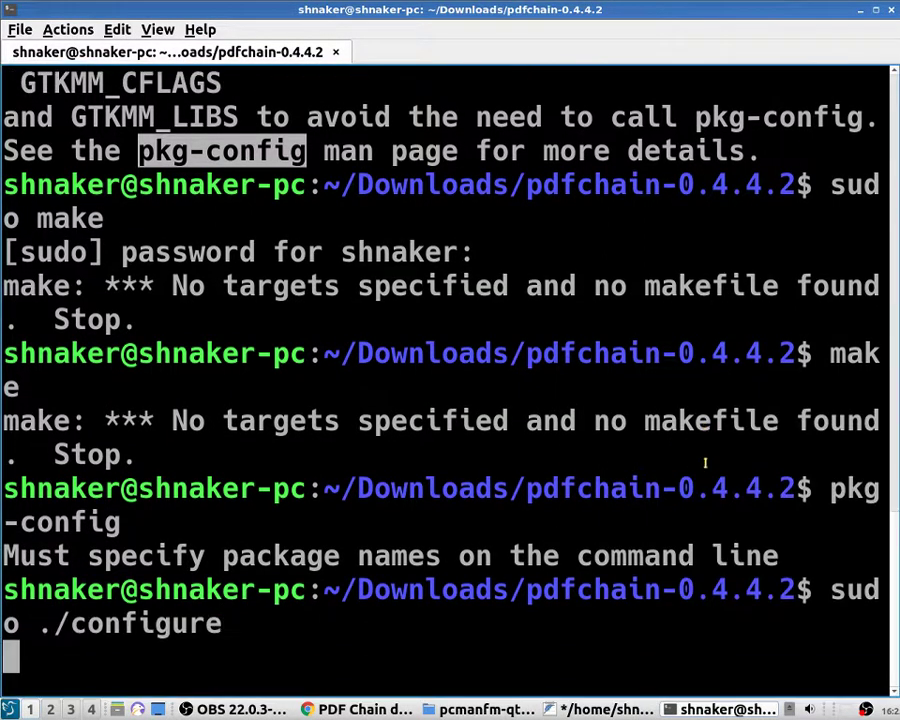
{"action": "key", "text": "Return"}
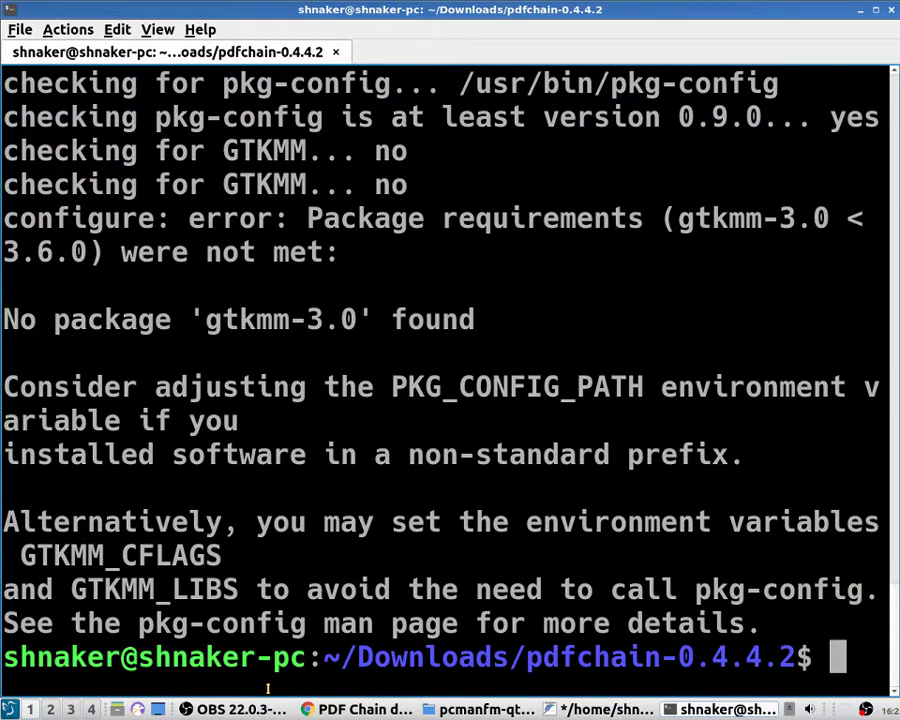
Try to compile and install PDF Chain by running sudo make and sudo make install in the terminal.
{"action": "type", "text": "s"}
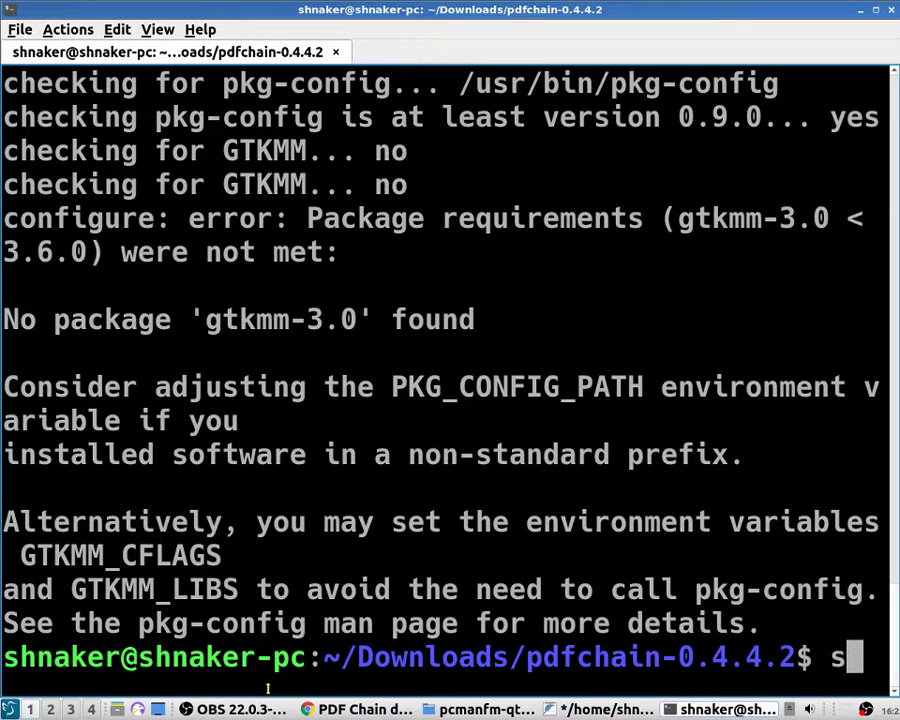
{"action": "type", "text": "udo make"}
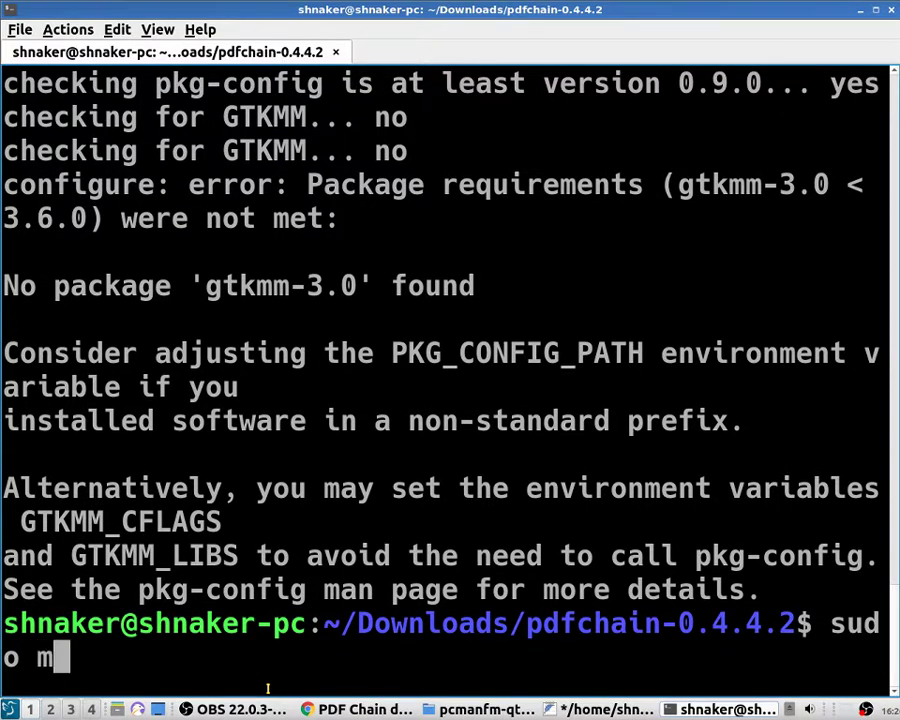
{"action": "key", "text": "Return"}
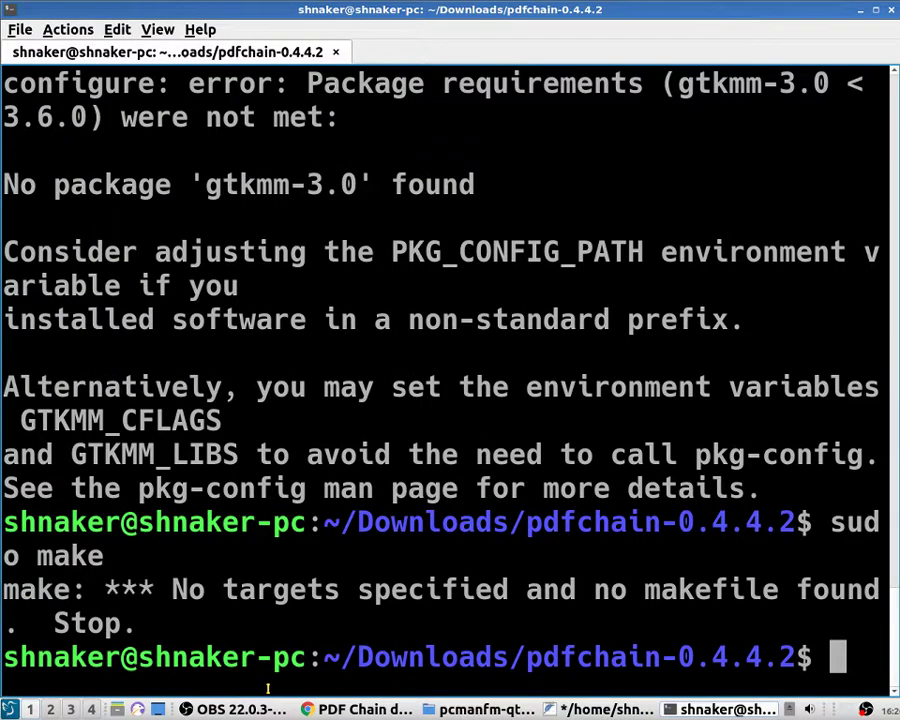
{"action": "type", "text": "sudo"}
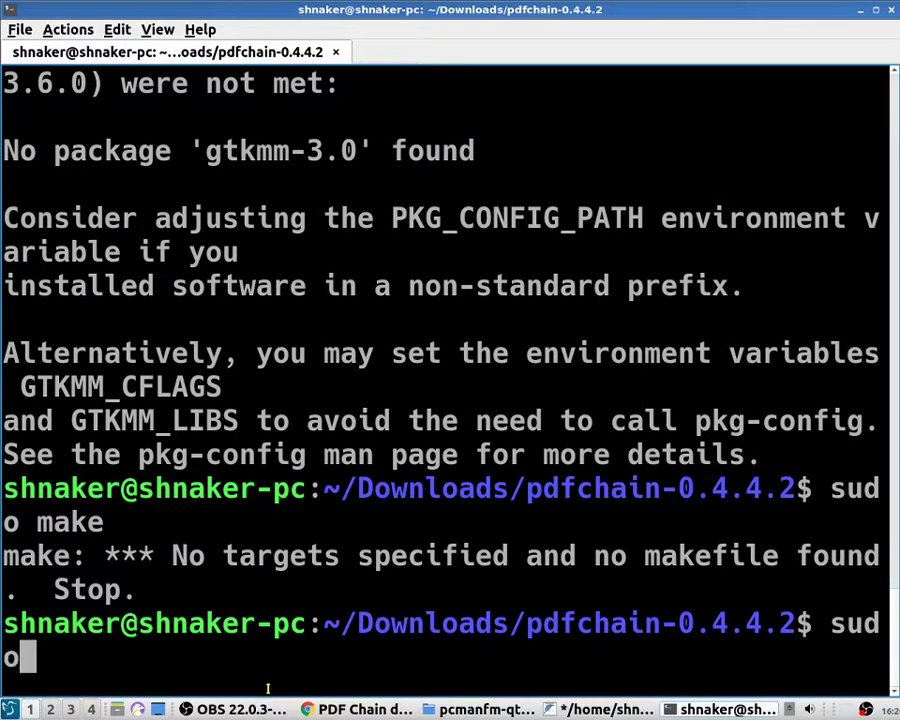
{"action": "type", "text": " make ins"}
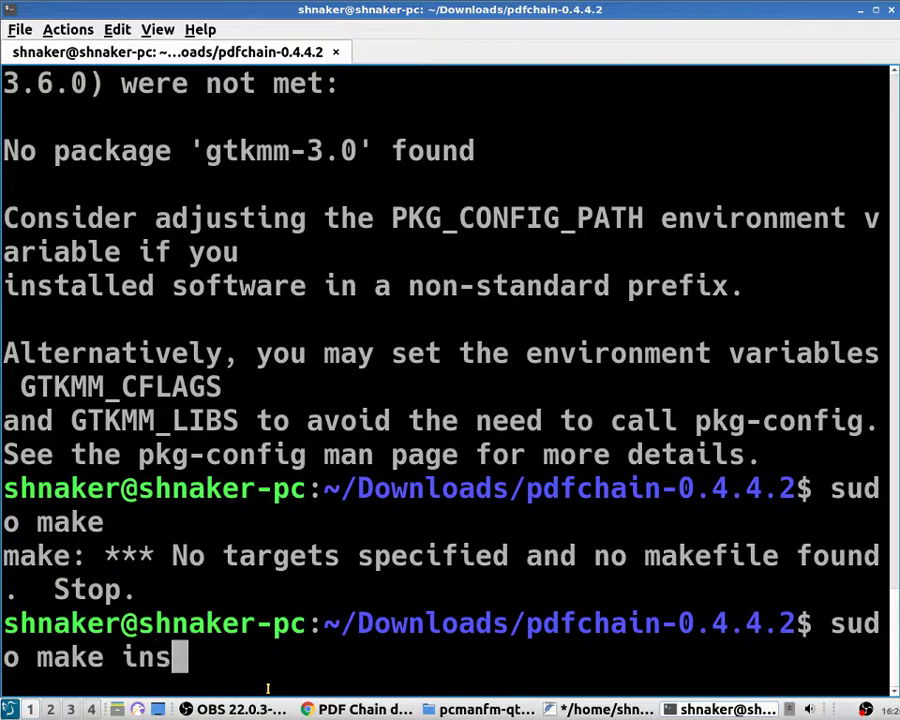
{"action": "type", "text": "tall"}
{"action": "key", "text": "Return"}
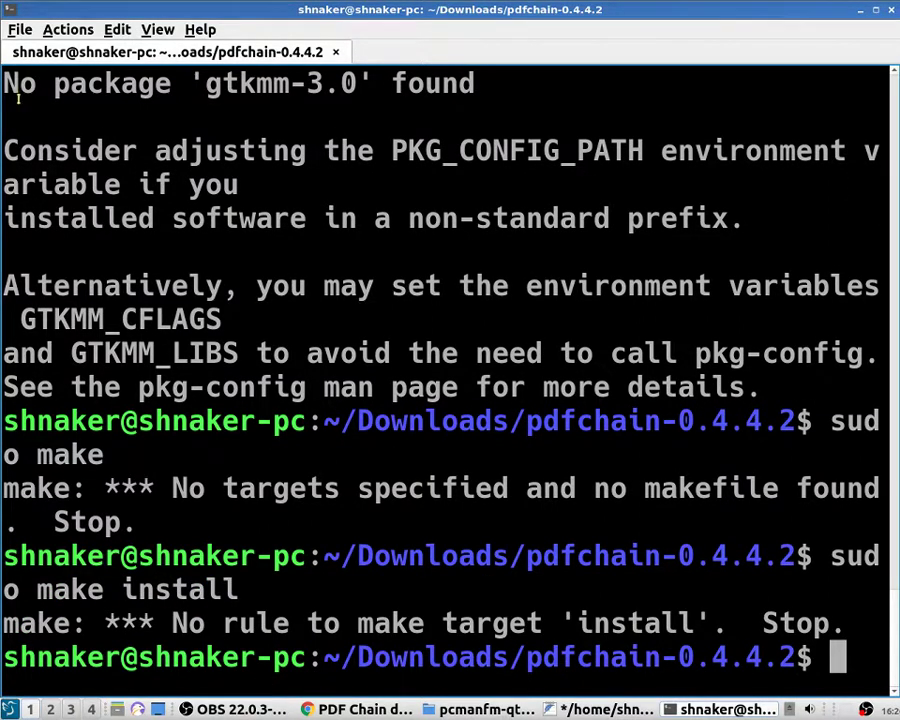
Copy the ./autogen.sh command from the README and run it in the terminal.
{"action": "key", "text": "alt+Tab"}
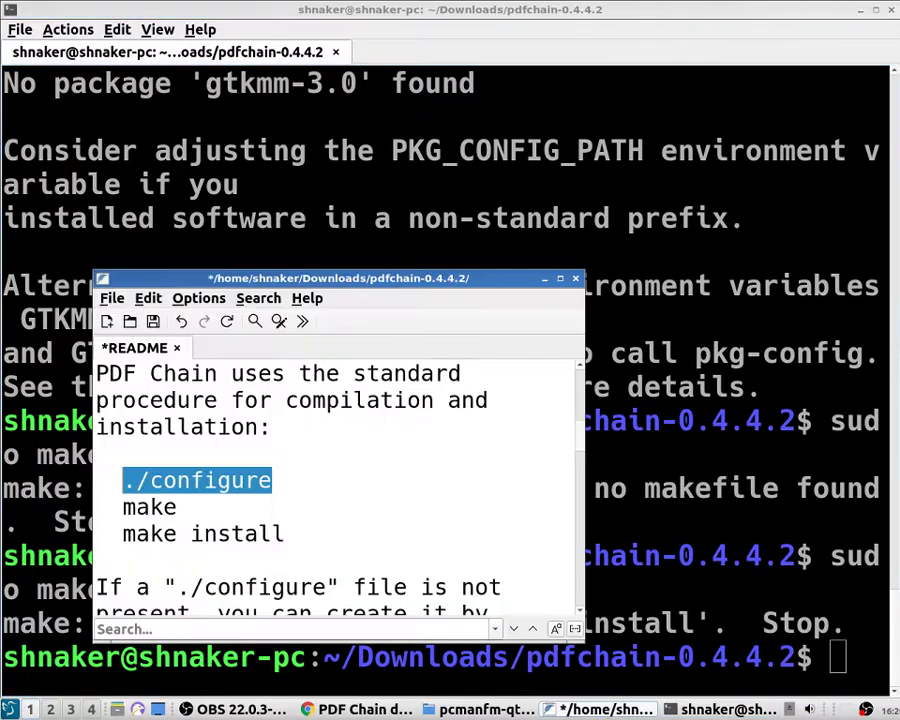
{"action": "scroll", "coordinate": [238, 487], "scroll_direction": "down", "scroll_amount": 1}
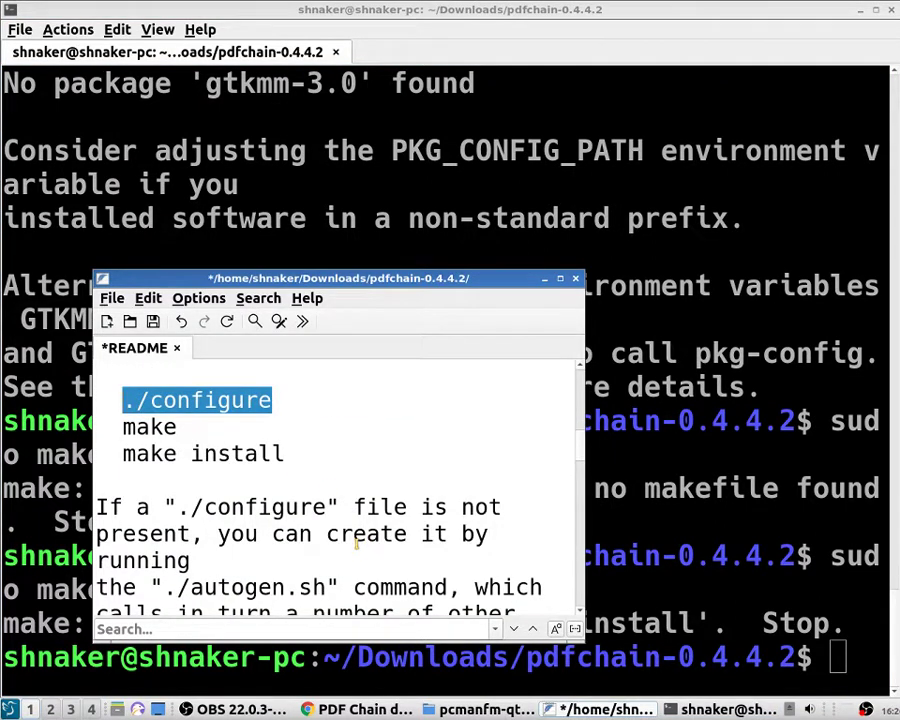
{"action": "scroll", "coordinate": [355, 543], "scroll_direction": "down", "scroll_amount": 1}
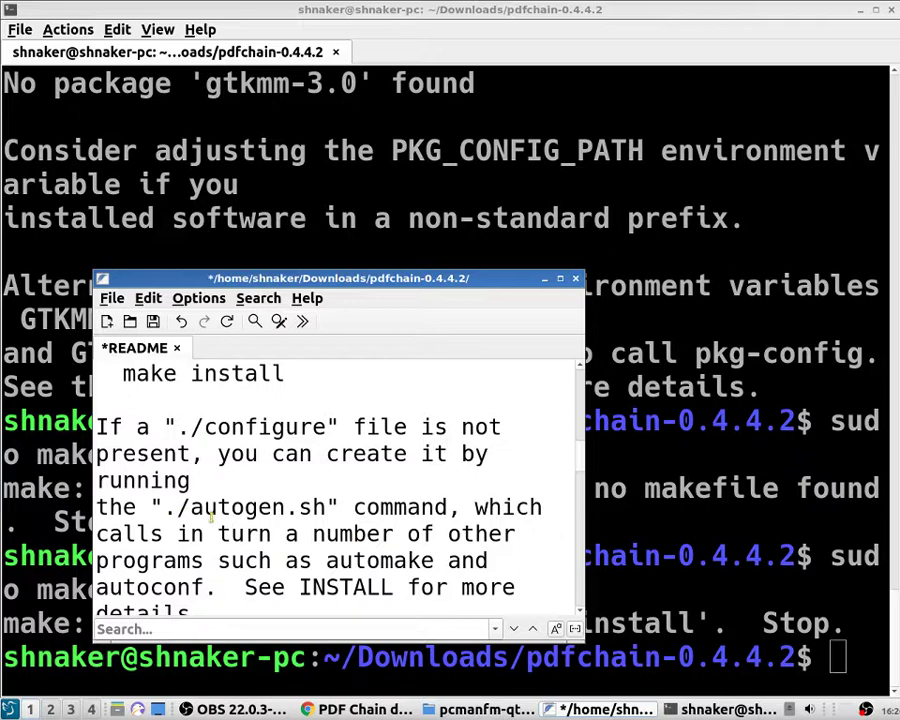
{"action": "left_click_drag", "start_coordinate": [163, 507], "coordinate": [325, 508]}
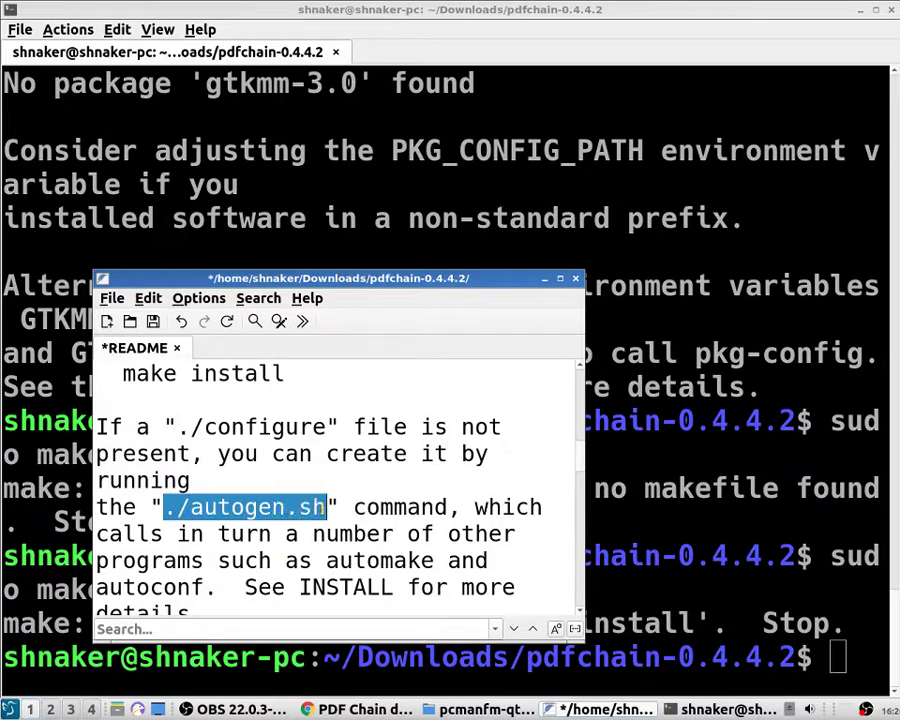
{"action": "right_click", "coordinate": [324, 507]}
{"action": "left_click", "coordinate": [333, 364]}
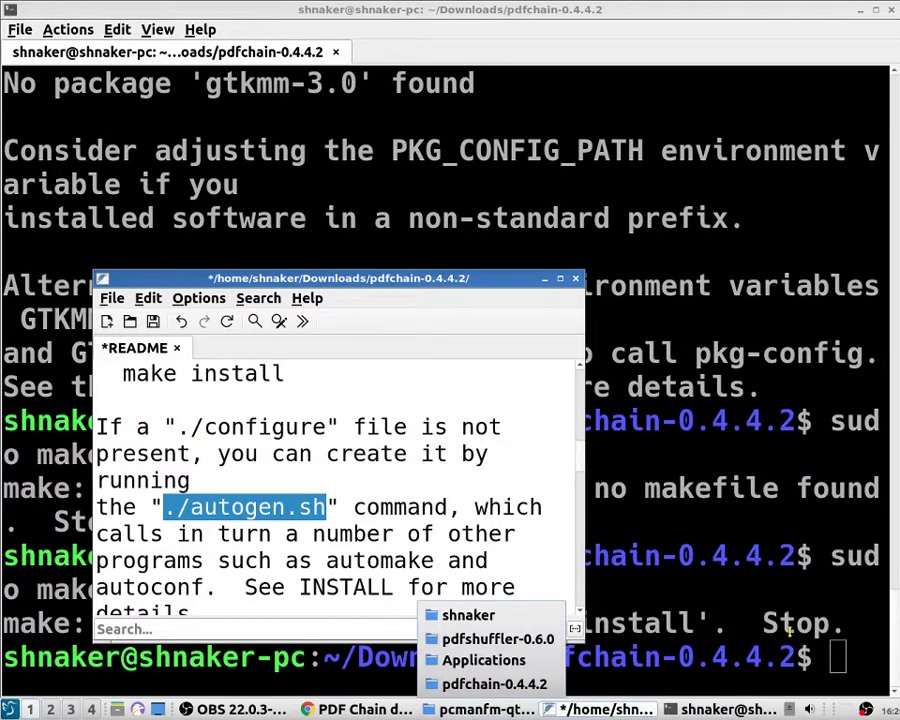
{"action": "left_click", "coordinate": [845, 660]}
{"action": "right_click", "coordinate": [855, 665]}
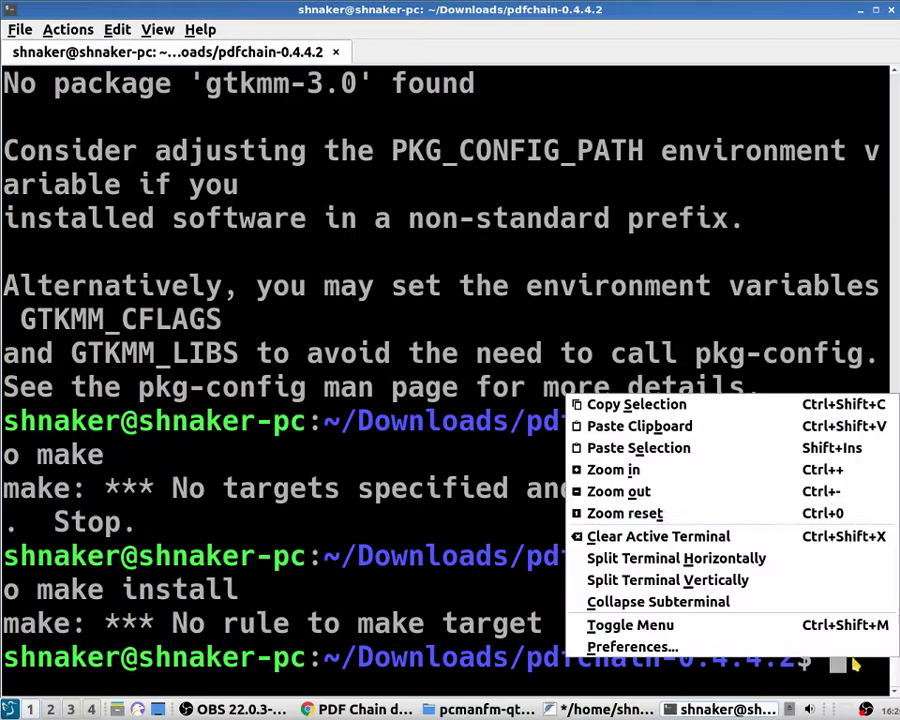
{"action": "left_click", "coordinate": [692, 452]}
{"action": "key", "text": "Return"}
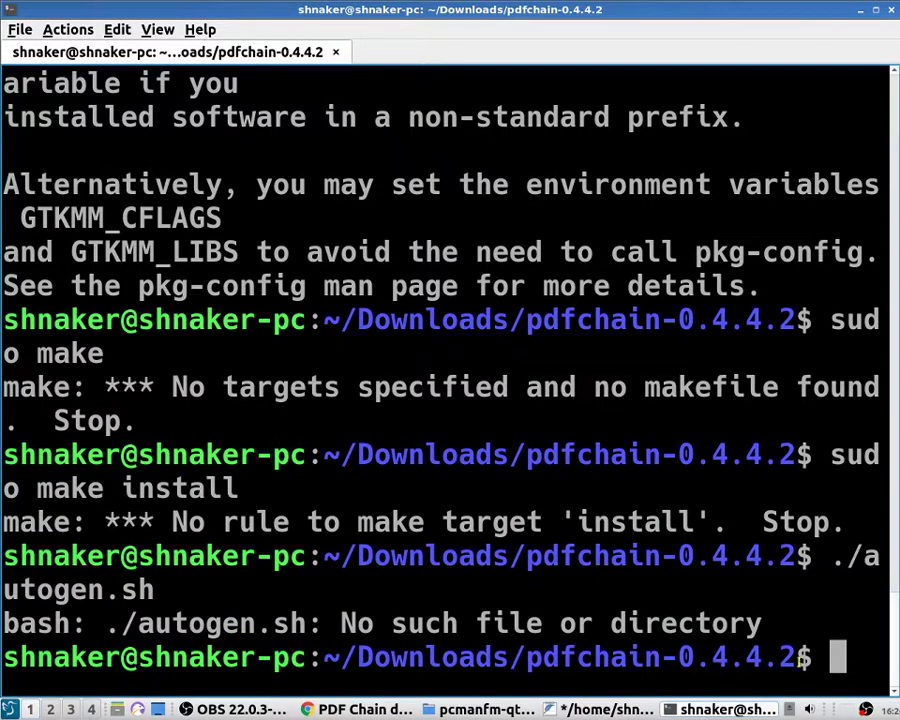
Try to execute the install-sh script in a terminal from the pdfchain-0.4.4.2 folder, repeating the attempt once.
{"action": "left_click", "coordinate": [689, 708]}
{"action": "left_click_drag", "start_coordinate": [410, 270], "coordinate": [344, 312]}
{"action": "scroll", "coordinate": [274, 525], "scroll_direction": "down", "scroll_amount": 1}
{"action": "scroll", "coordinate": [274, 525], "scroll_direction": "up", "scroll_amount": 2}
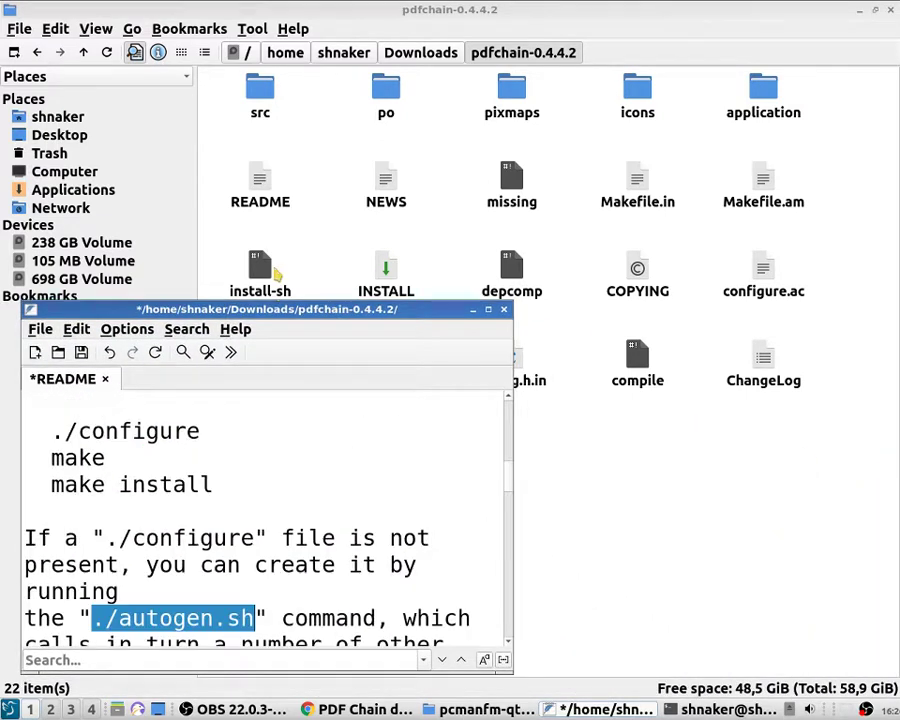
{"action": "double_click", "coordinate": [268, 291]}
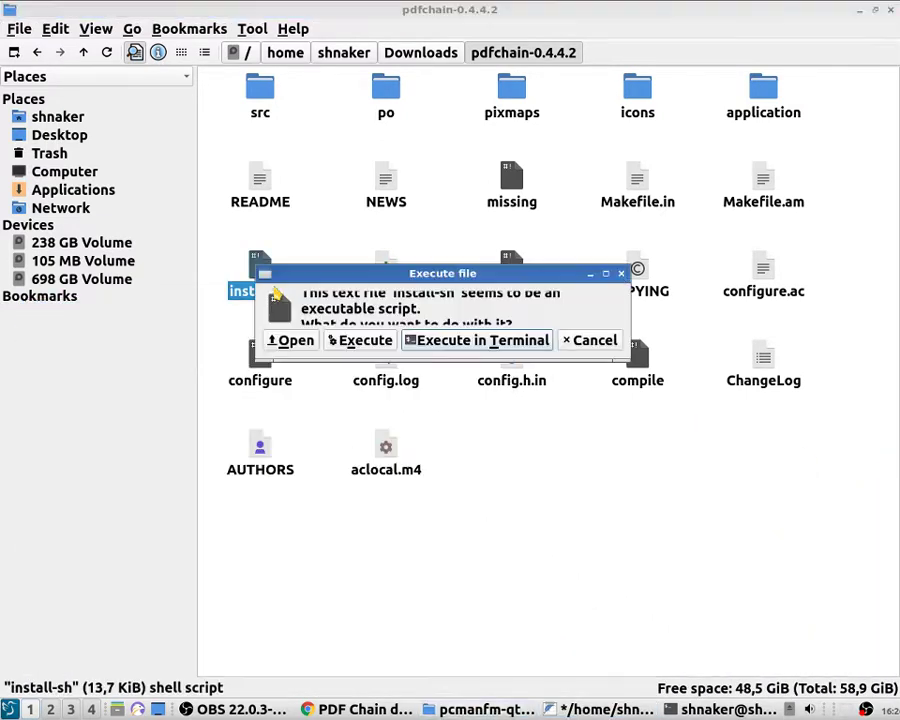
{"action": "left_click", "coordinate": [432, 341]}
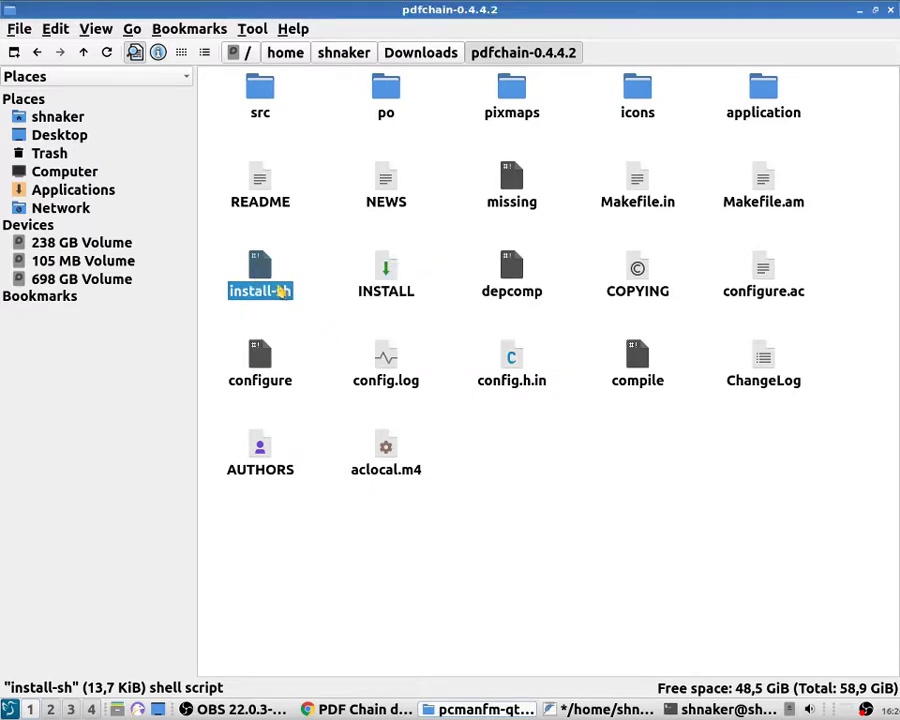
{"action": "right_click", "coordinate": [280, 286]}
{"action": "left_click", "coordinate": [315, 298]}
{"action": "double_click", "coordinate": [267, 302]}
{"action": "left_click", "coordinate": [437, 345]}
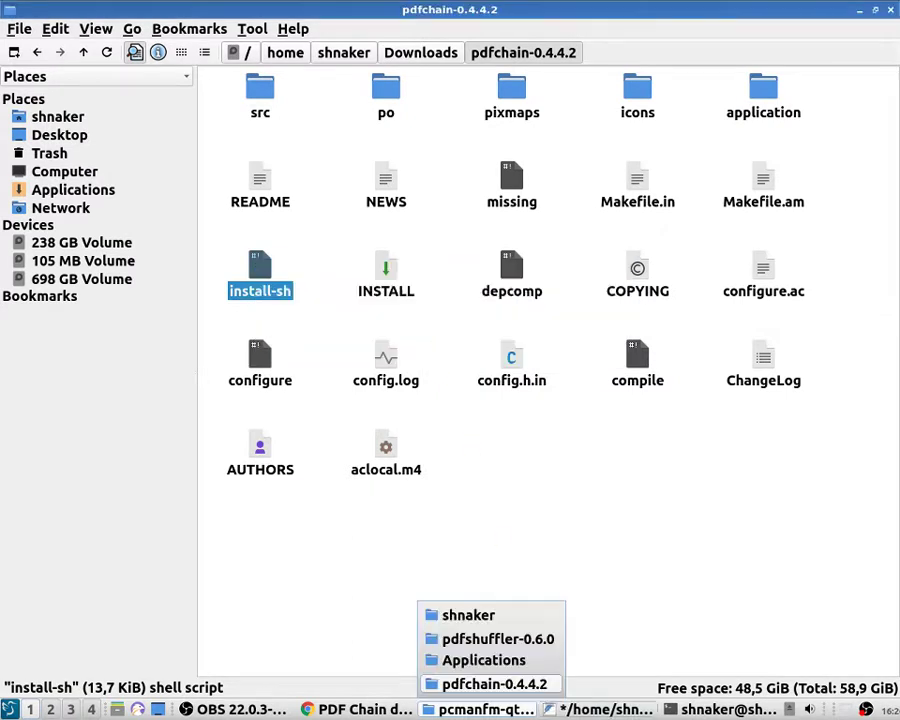
{"action": "mouse_move", "coordinate": [507, 709]}
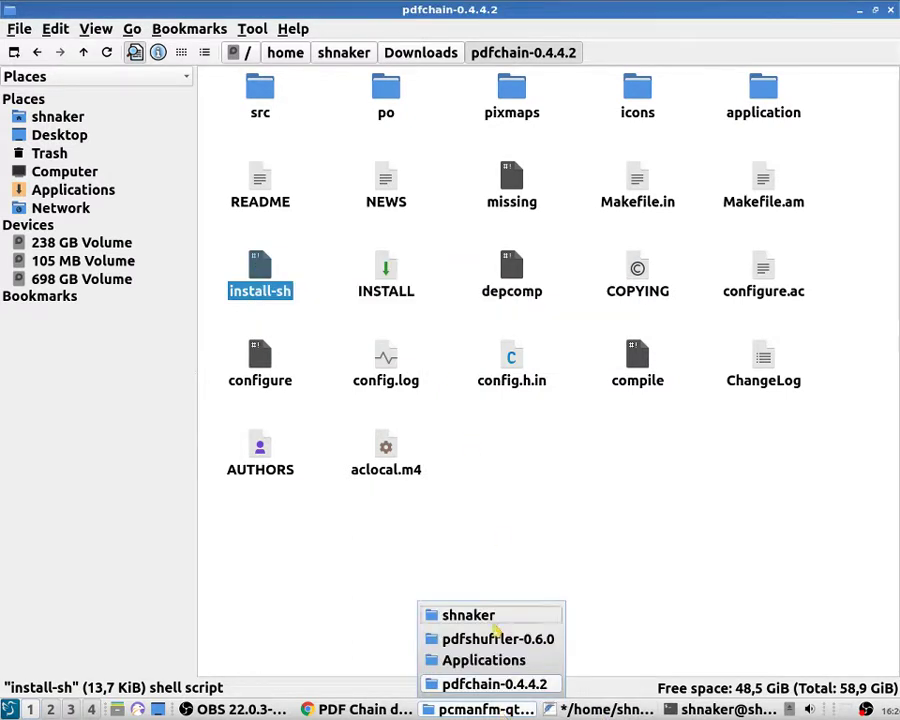
{"action": "left_click", "coordinate": [722, 708]}
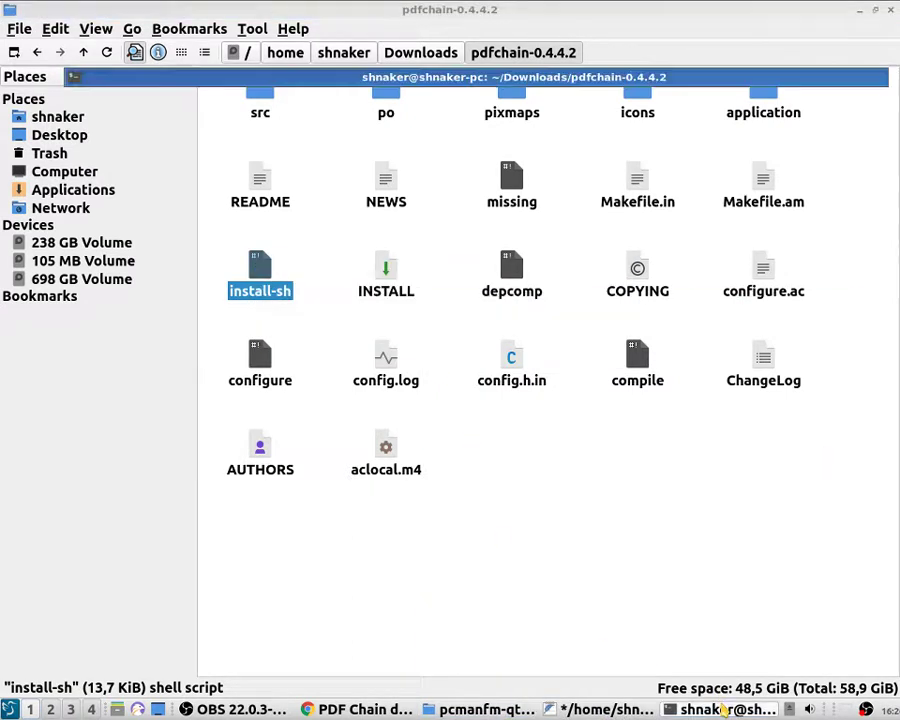
{"action": "left_click_drag", "start_coordinate": [542, 13], "coordinate": [615, 350]}
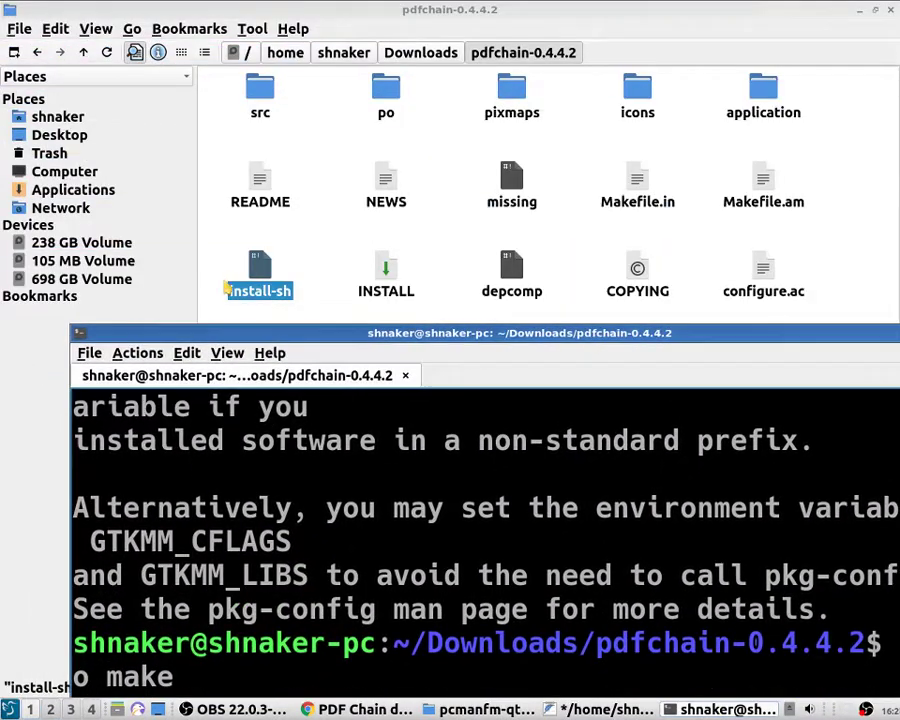
{"action": "left_click_drag", "start_coordinate": [260, 268], "coordinate": [530, 489]}
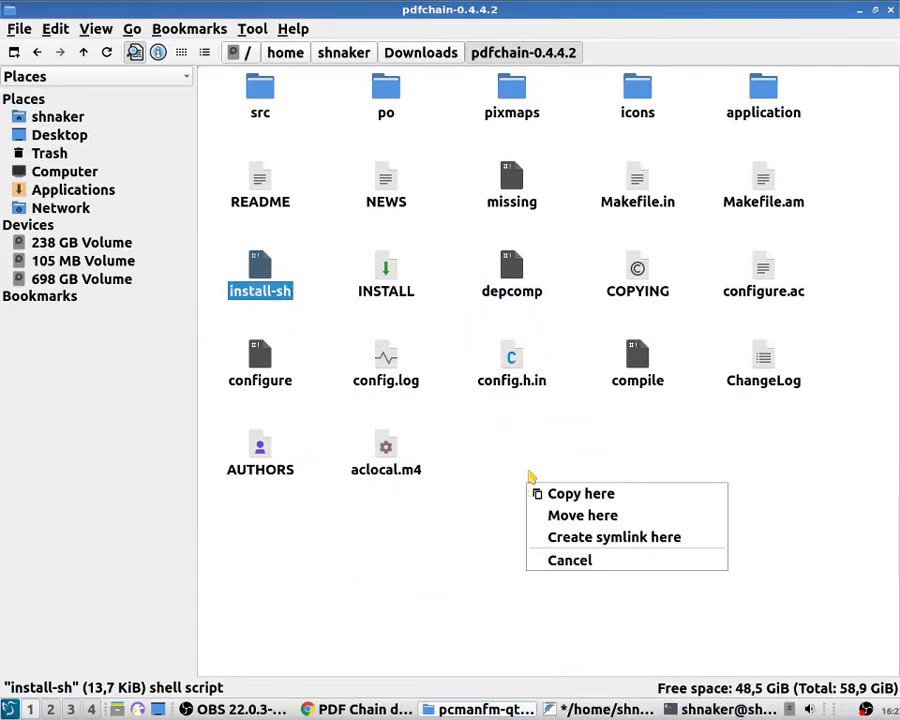
{"action": "left_click", "coordinate": [528, 469]}
Return to the terminal and run the command install sh in the pdfchain-0.4.4.2 folder.
{"action": "left_click", "coordinate": [689, 711]}
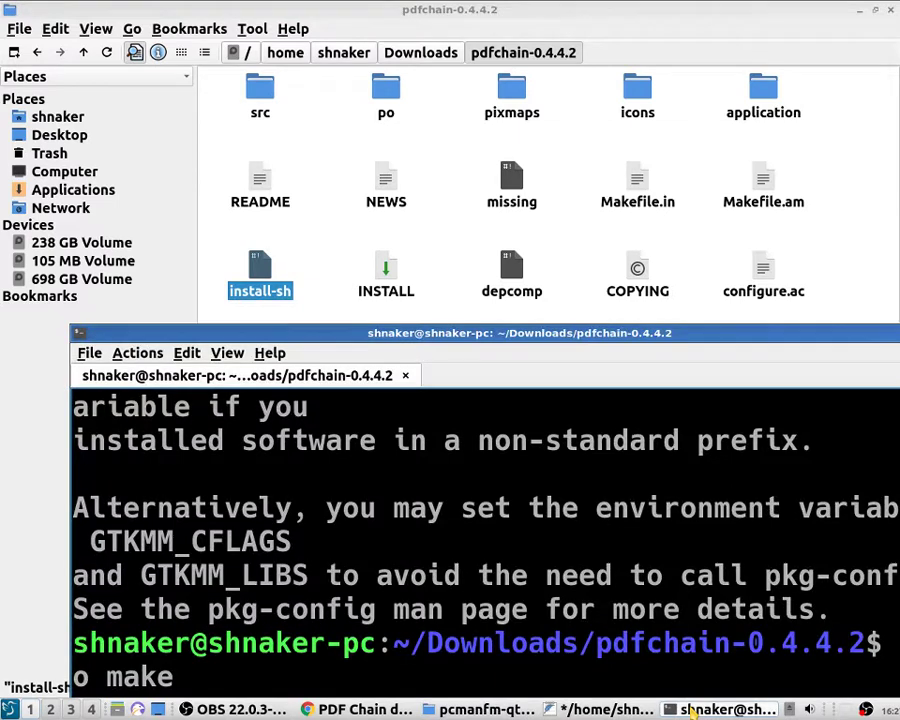
{"action": "left_click_drag", "start_coordinate": [425, 336], "coordinate": [274, 12]}
{"action": "type", "text": "ins"}
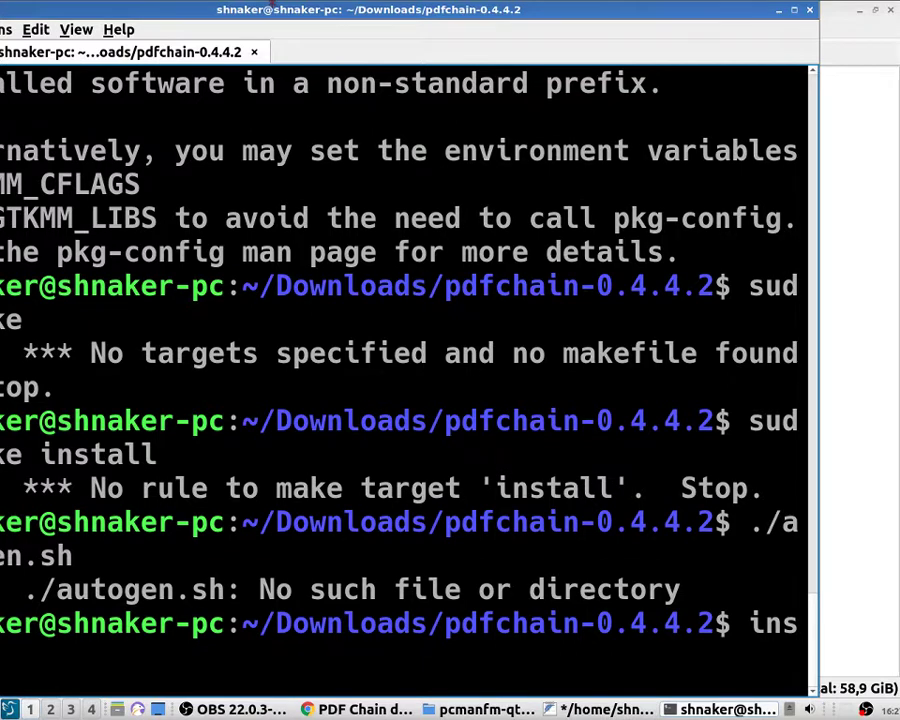
{"action": "type", "text": "tall sh"}
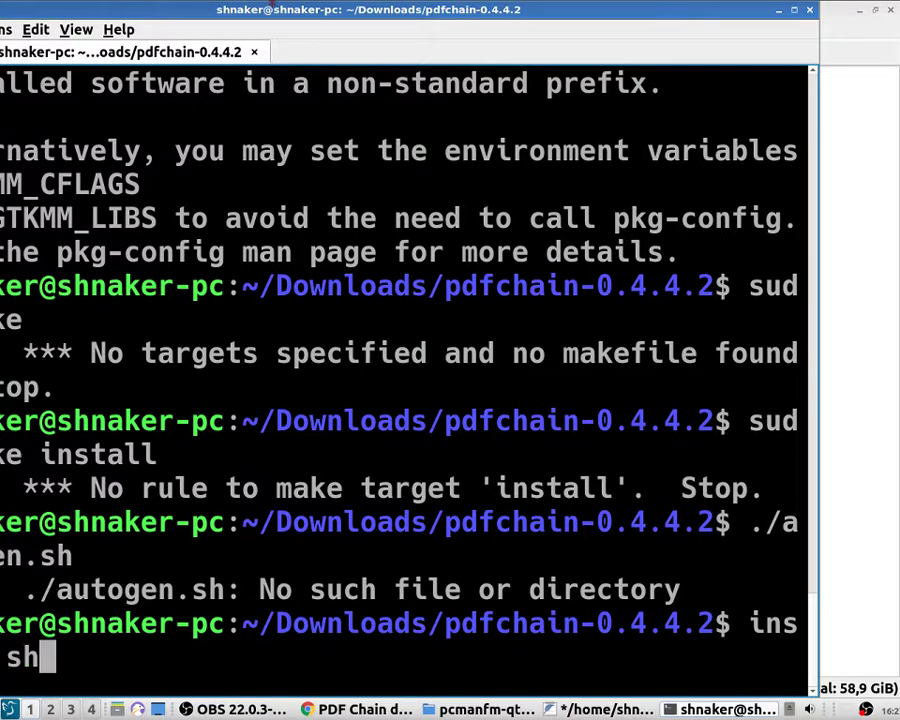
{"action": "key", "text": "Return"}
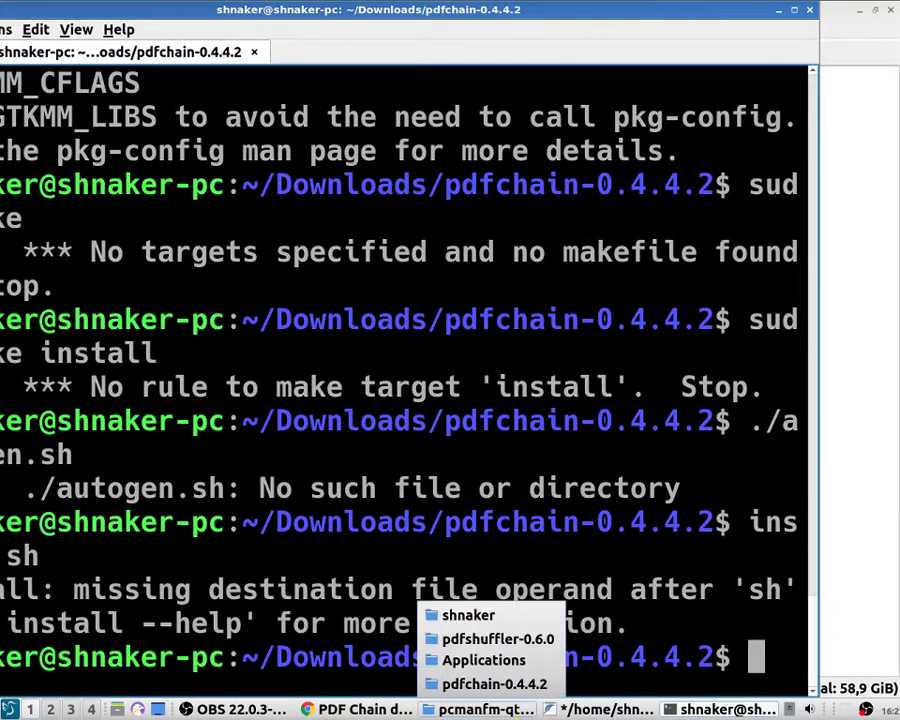
Open the README and examine its compile commands, the ./autogen.sh note and the list of required libraries.
{"action": "left_click", "coordinate": [605, 709]}
{"action": "scroll", "coordinate": [220, 513], "scroll_direction": "down", "scroll_amount": 2}
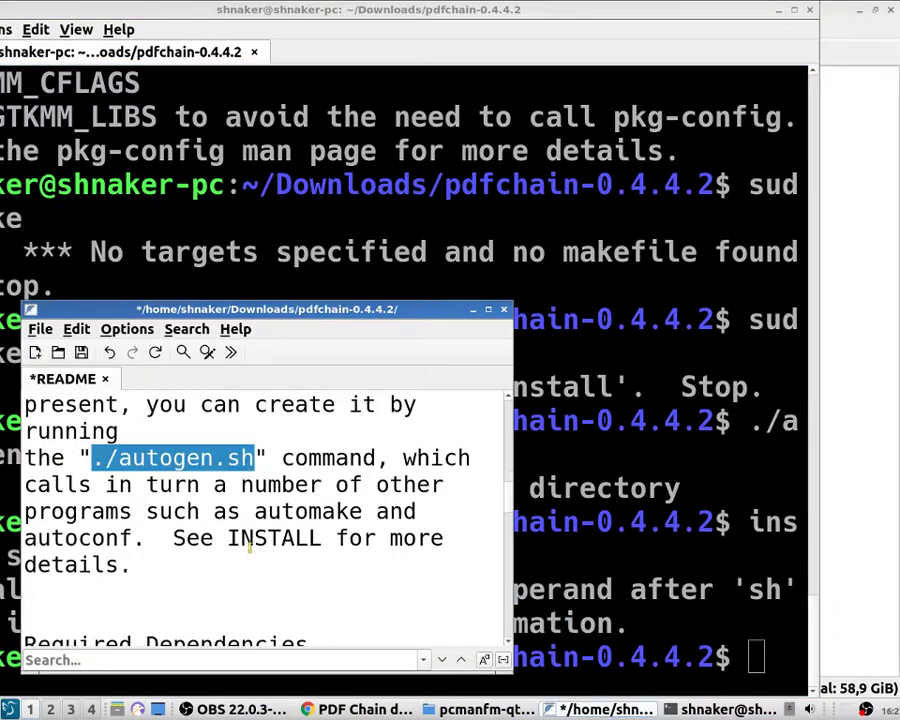
{"action": "scroll", "coordinate": [220, 513], "scroll_direction": "up", "scroll_amount": 3}
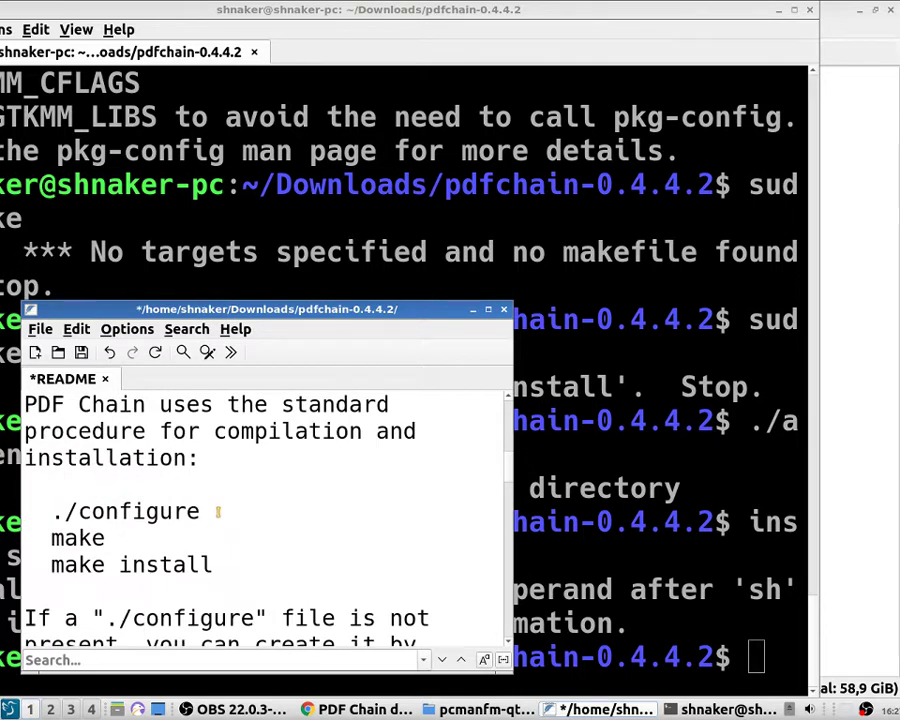
{"action": "scroll", "coordinate": [217, 511], "scroll_direction": "down", "scroll_amount": 2}
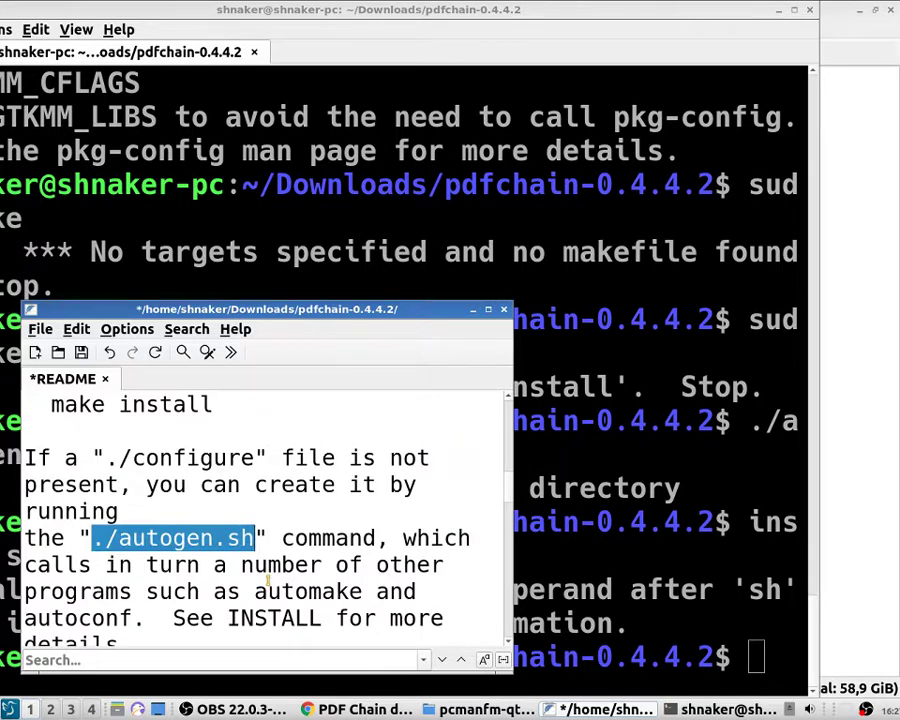
{"action": "scroll", "coordinate": [268, 581], "scroll_direction": "down", "scroll_amount": 6}
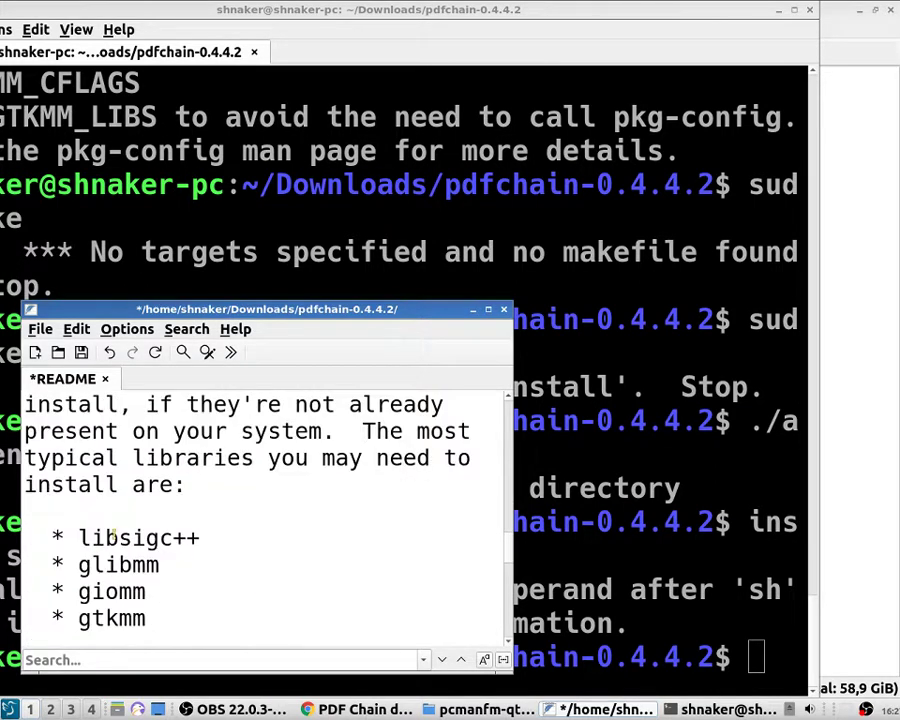
{"action": "scroll", "coordinate": [175, 464], "scroll_direction": "up", "scroll_amount": 1}
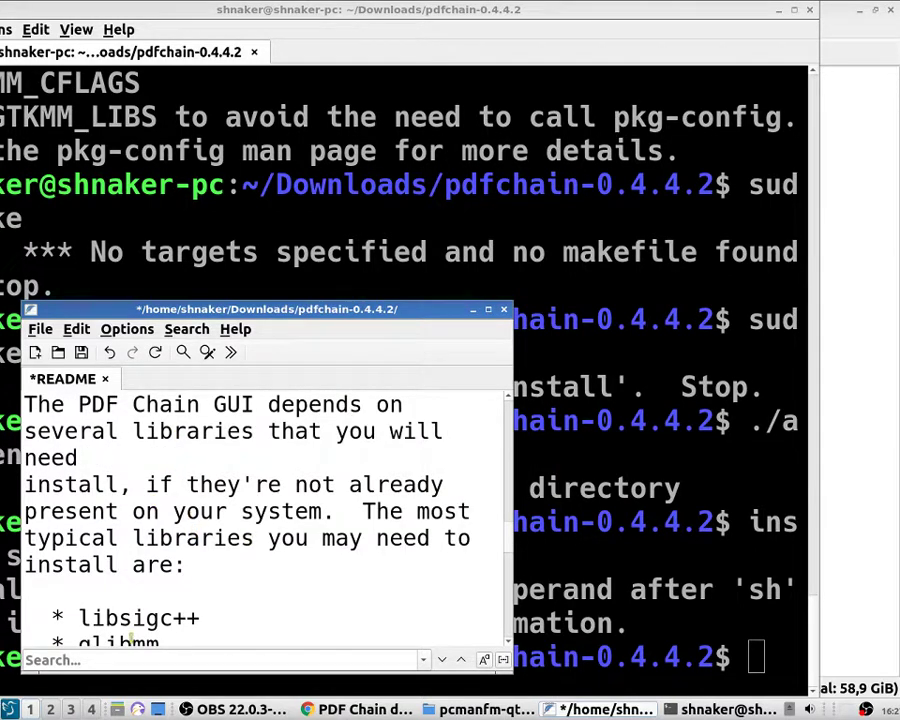
{"action": "scroll", "coordinate": [131, 634], "scroll_direction": "down", "scroll_amount": 2}
Undo the last README edit, then maximize the editor window and redo that edit.
{"action": "left_click_drag", "start_coordinate": [181, 538], "coordinate": [66, 455]}
{"action": "key", "text": "ctrl+z"}
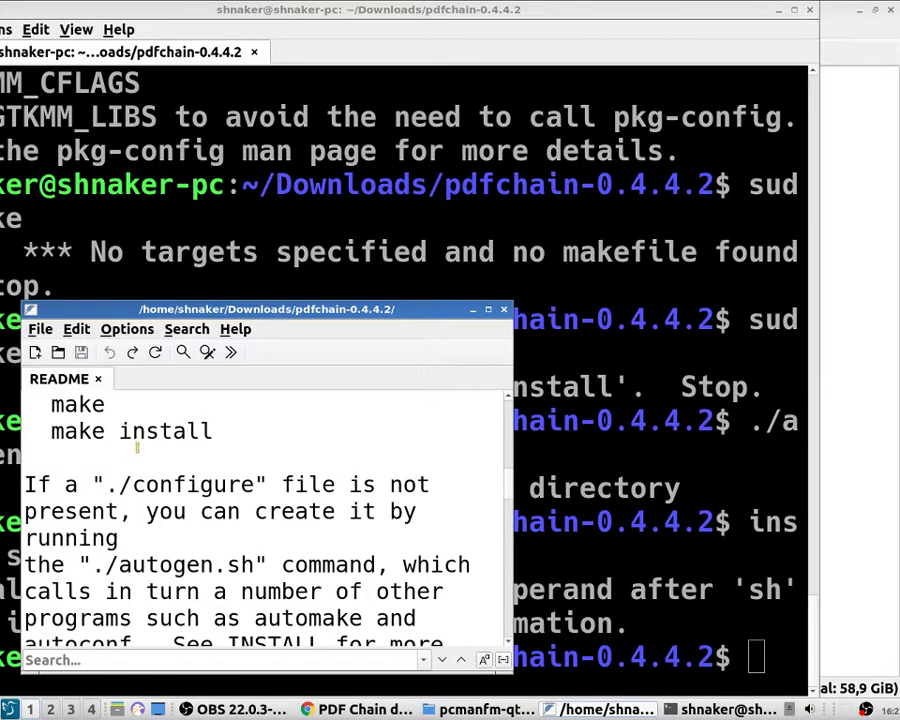
{"action": "scroll", "coordinate": [136, 444], "scroll_direction": "down", "scroll_amount": 6}
{"action": "scroll", "coordinate": [137, 455], "scroll_direction": "down", "scroll_amount": 4}
{"action": "scroll", "coordinate": [140, 470], "scroll_direction": "up", "scroll_amount": 3}
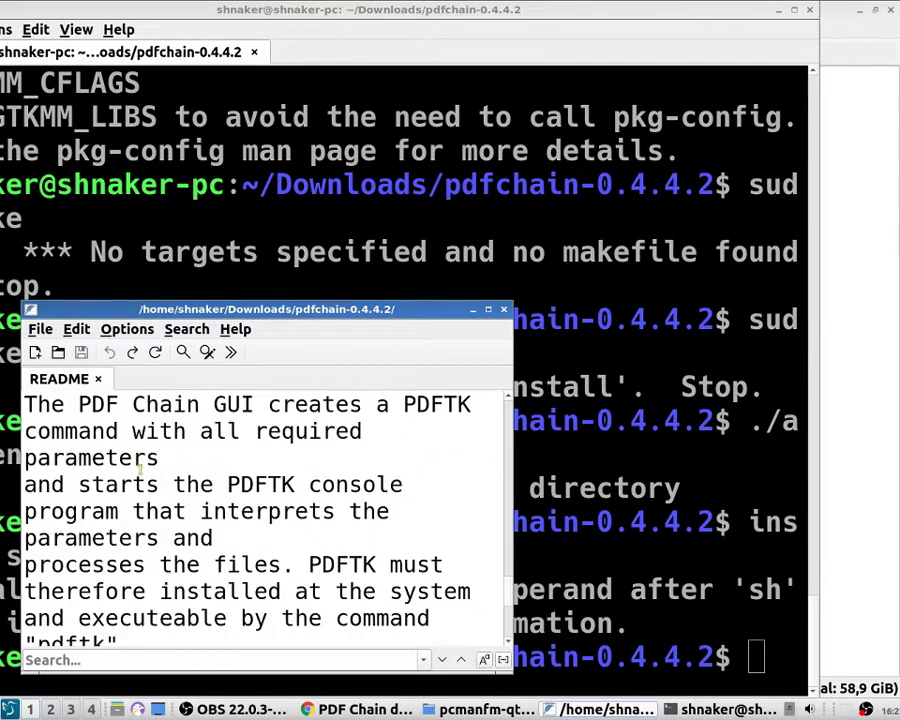
{"action": "scroll", "coordinate": [160, 490], "scroll_direction": "down", "scroll_amount": 2}
{"action": "left_click", "coordinate": [40, 328]}
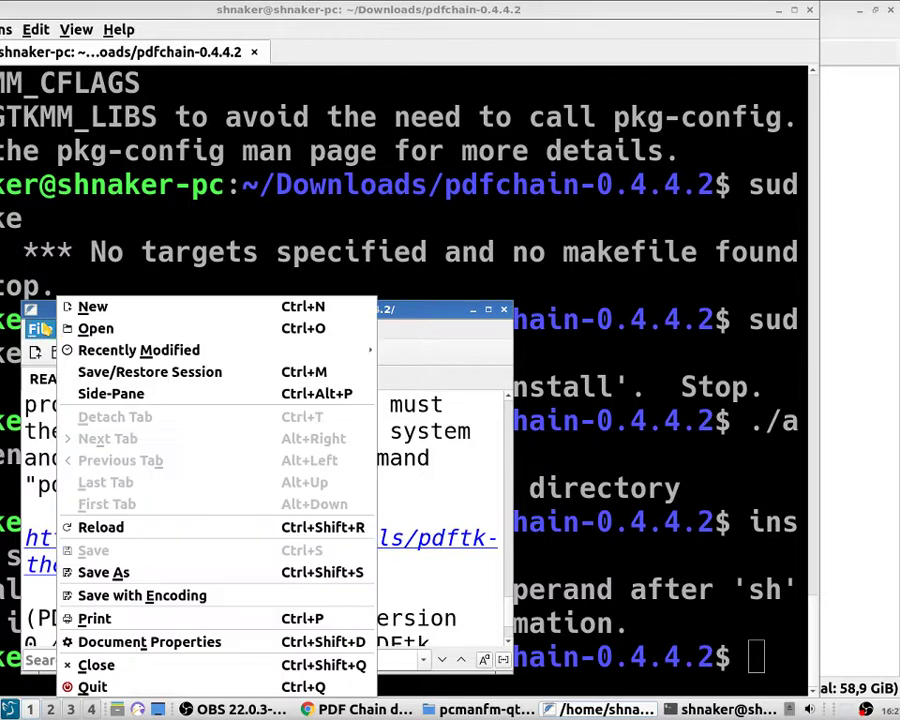
{"action": "left_click", "coordinate": [40, 328]}
{"action": "double_click", "coordinate": [47, 316]}
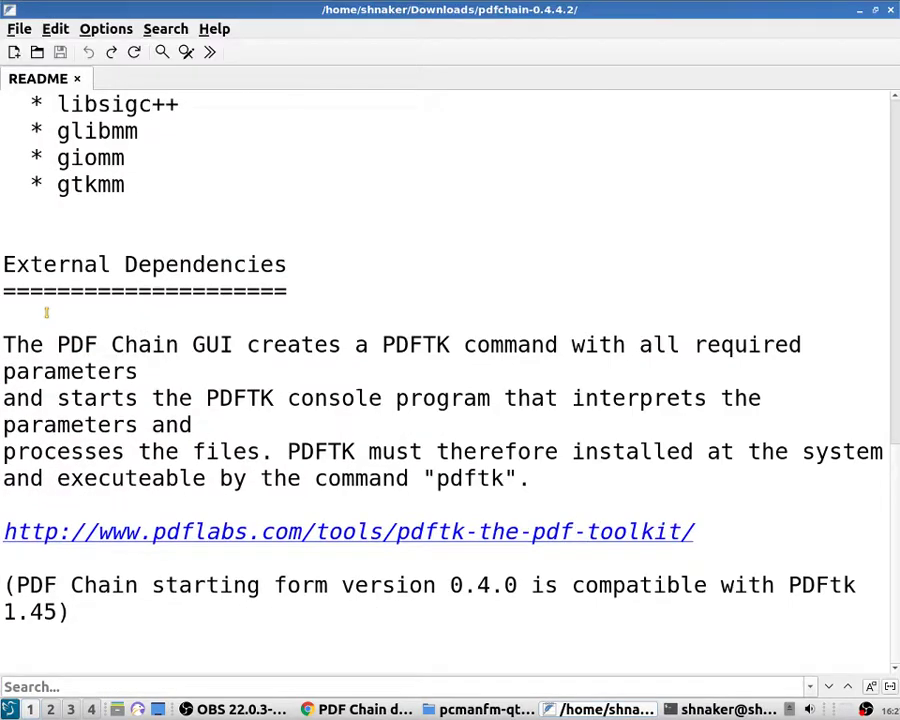
{"action": "left_click", "coordinate": [54, 29]}
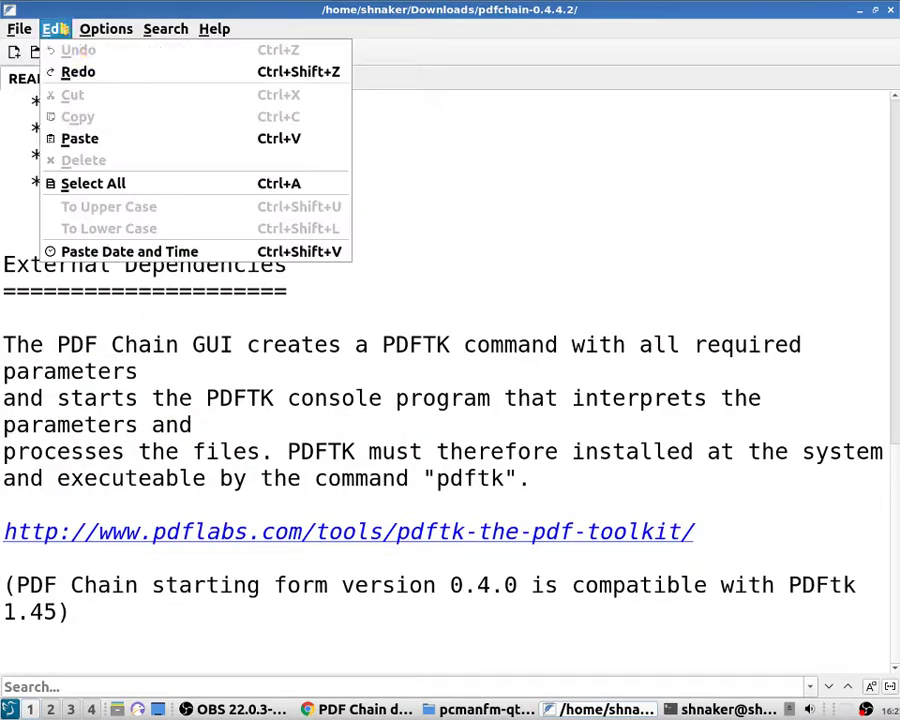
{"action": "left_click", "coordinate": [124, 74]}
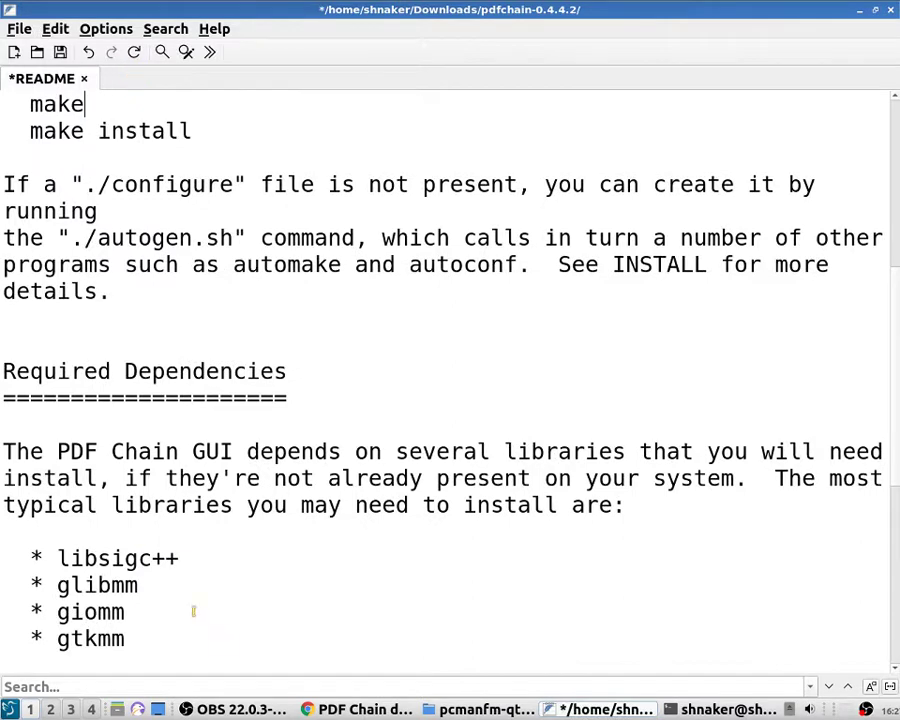
Copy the required library list from libsigc++ to gtkmm in the README.
{"action": "left_click_drag", "start_coordinate": [145, 655], "coordinate": [52, 553]}
{"action": "right_click", "coordinate": [78, 555]}
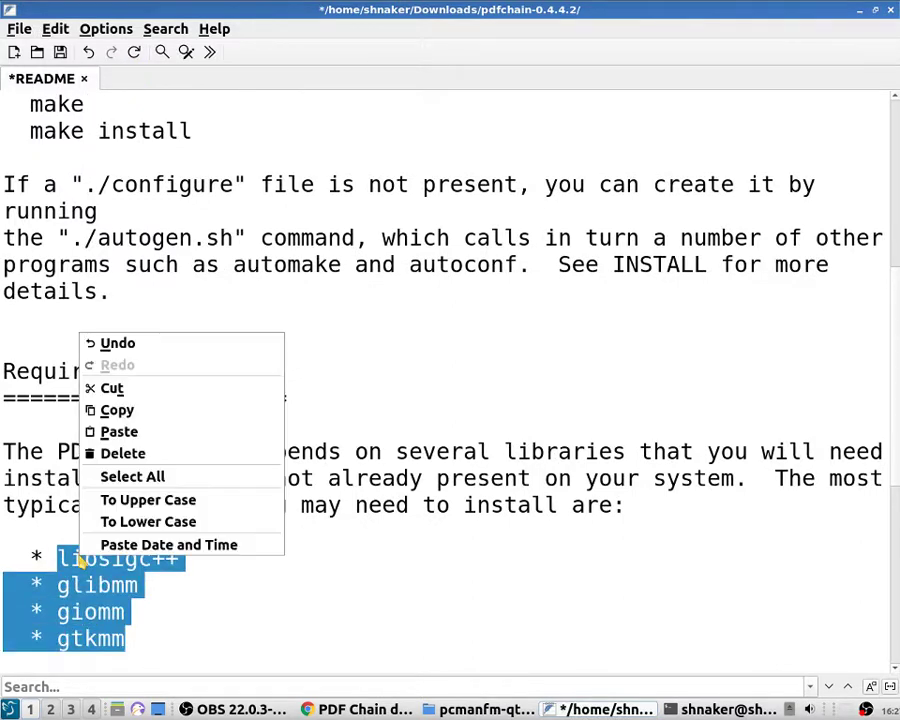
{"action": "left_click", "coordinate": [159, 410]}
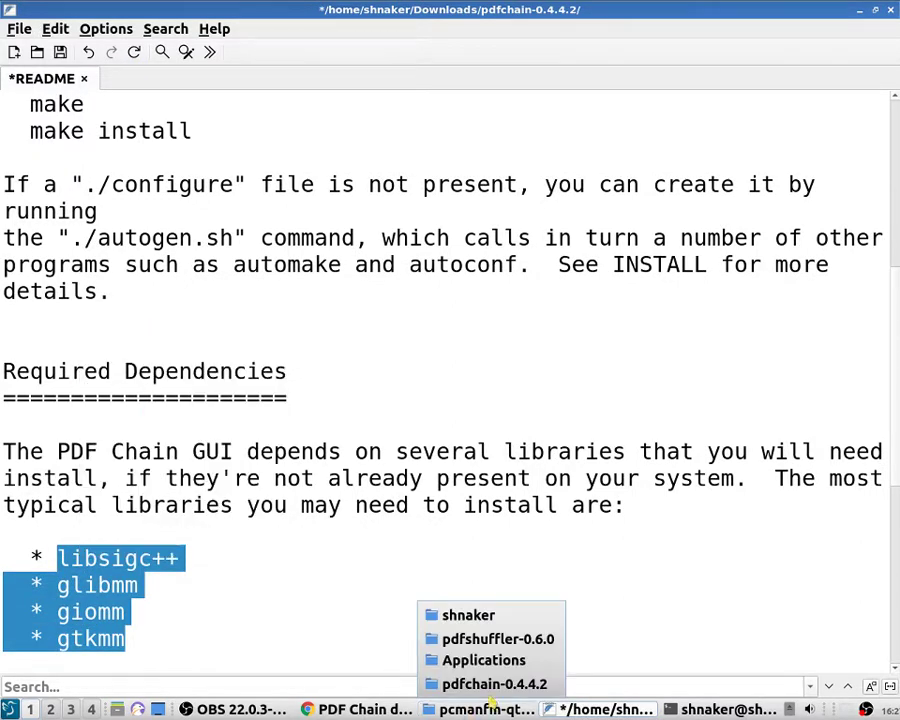
Switch to the terminal, move its window fully into view and open a new terminal tab.
{"action": "left_click", "coordinate": [725, 708]}
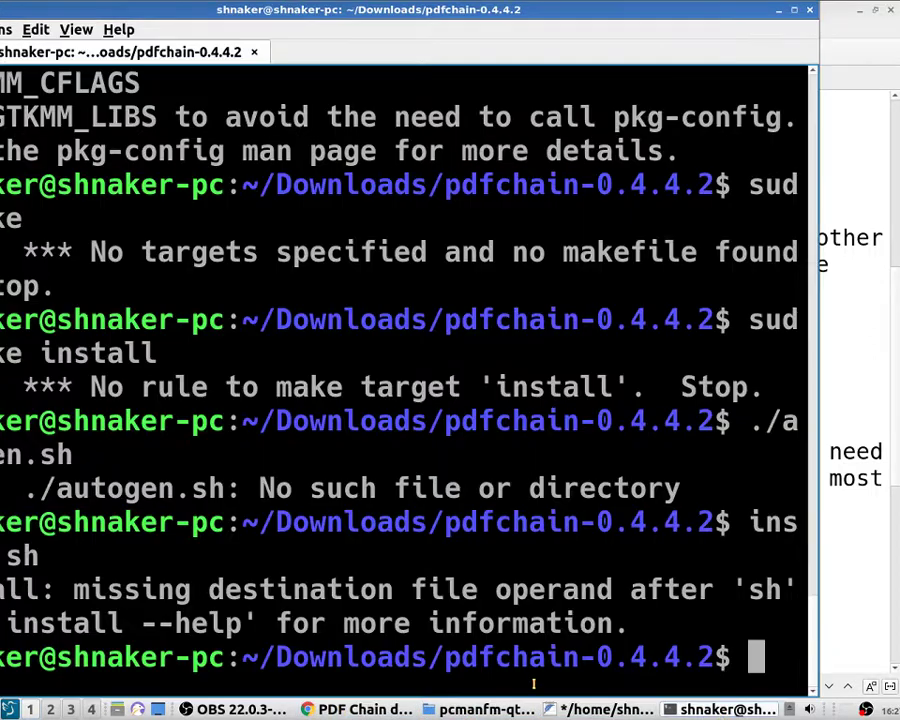
{"action": "left_click_drag", "start_coordinate": [86, 14], "coordinate": [244, 32]}
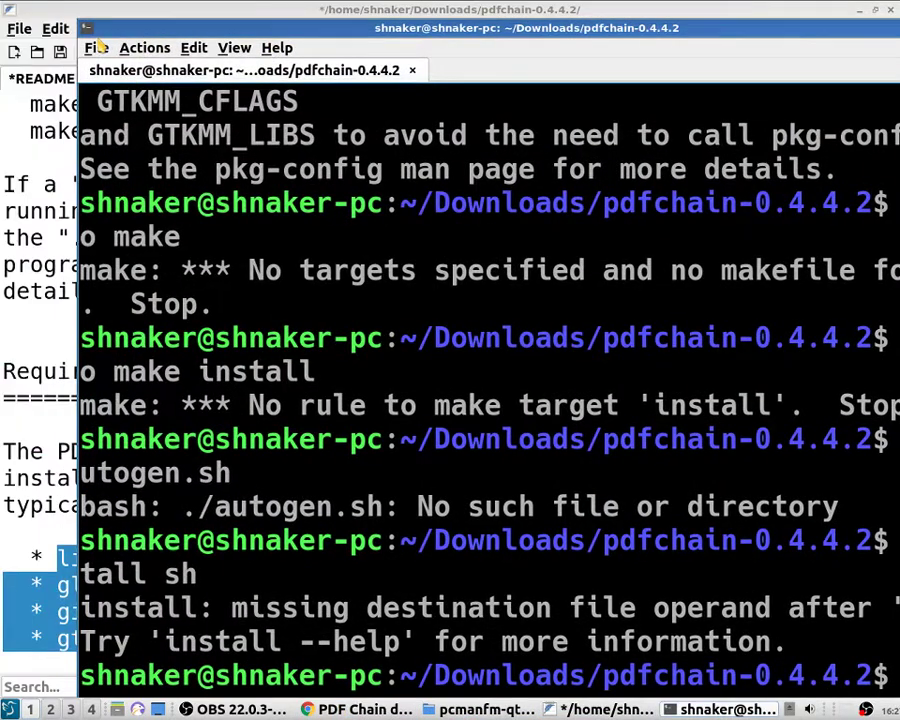
{"action": "left_click", "coordinate": [97, 48]}
{"action": "left_click", "coordinate": [122, 68]}
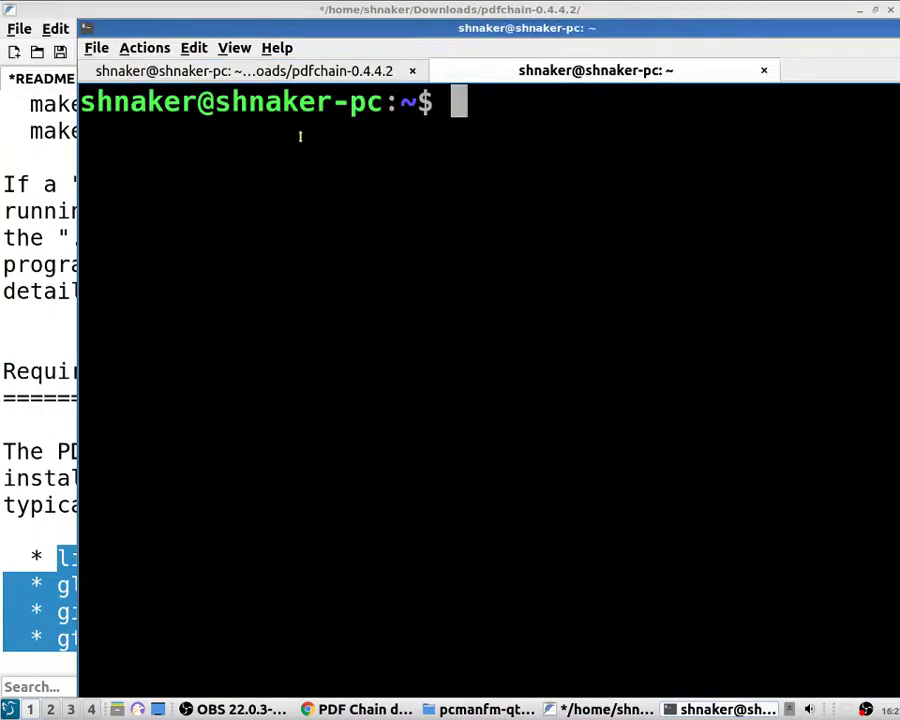
Run sudo apt install with the copied library list starting with libsigc++, confirming the multiline paste and entering the account password.
{"action": "type", "text": "sudo "}
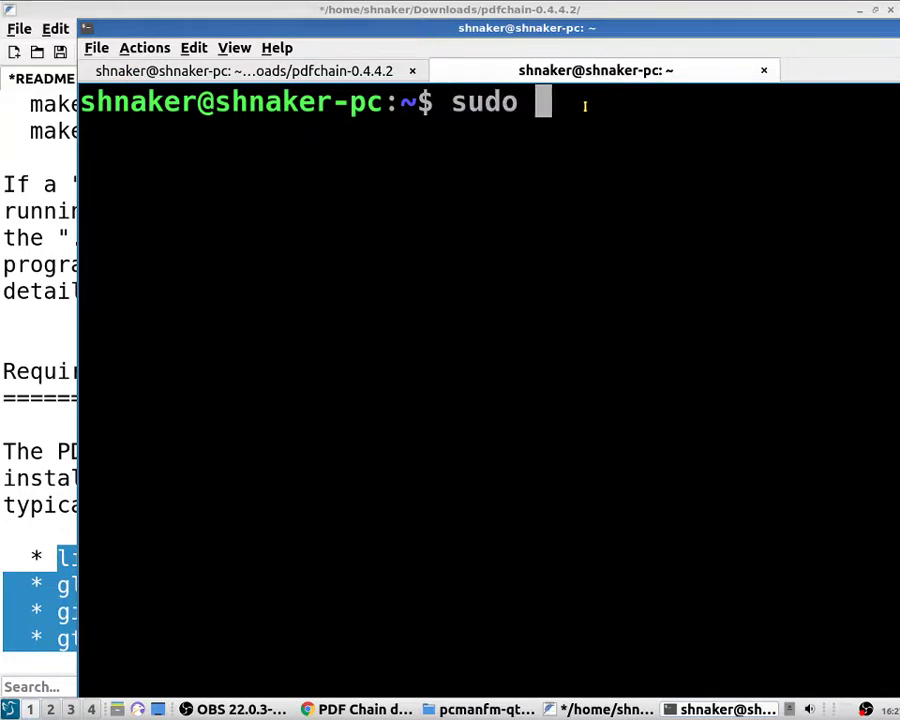
{"action": "type", "text": "apt i"}
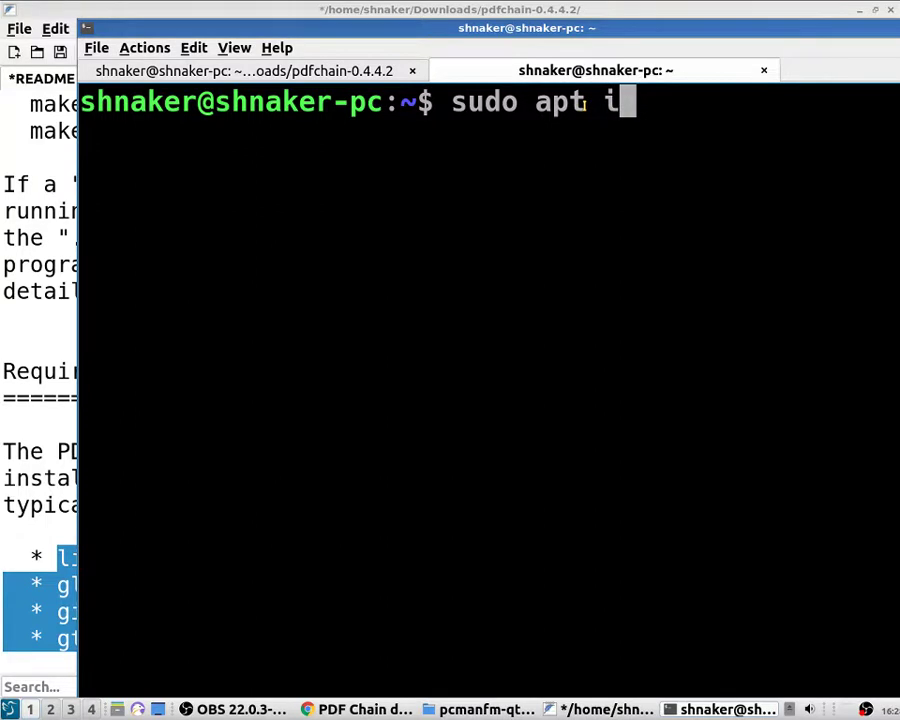
{"action": "type", "text": "nstall"}
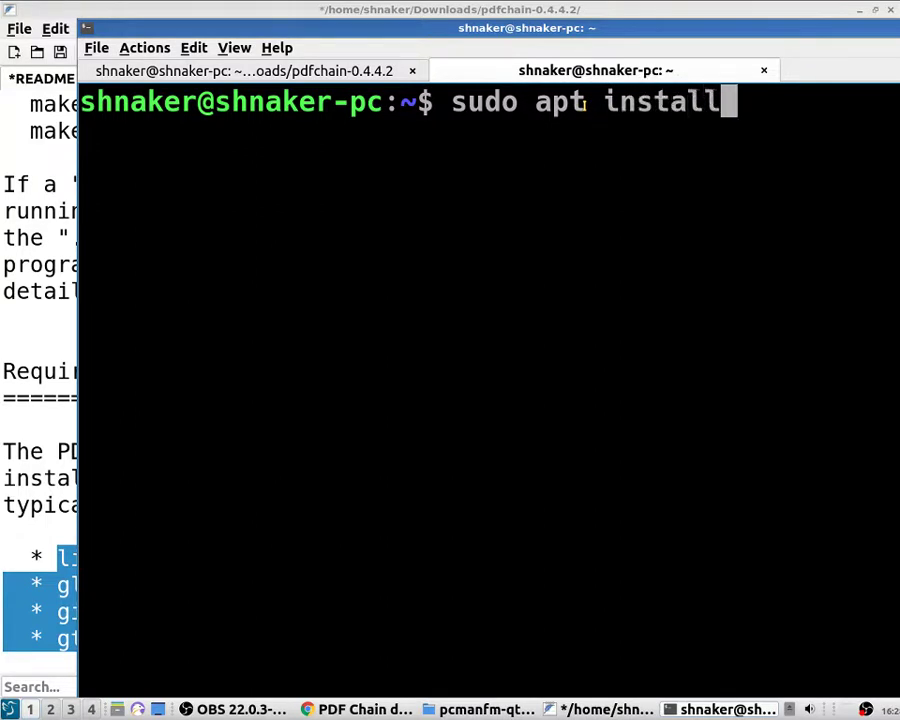
{"action": "right_click", "coordinate": [778, 121]}
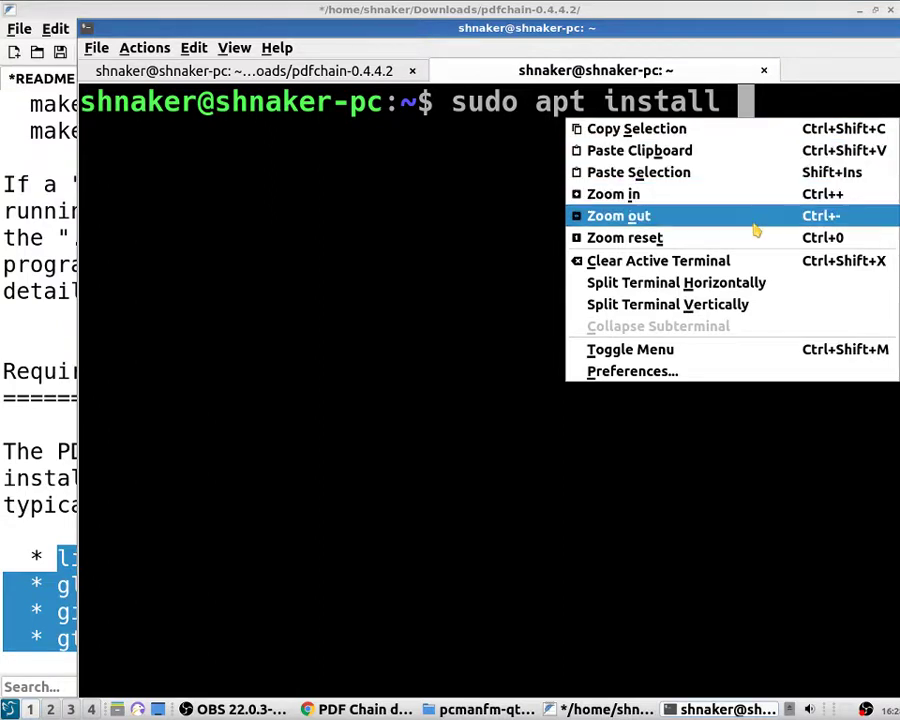
{"action": "left_click", "coordinate": [730, 180]}
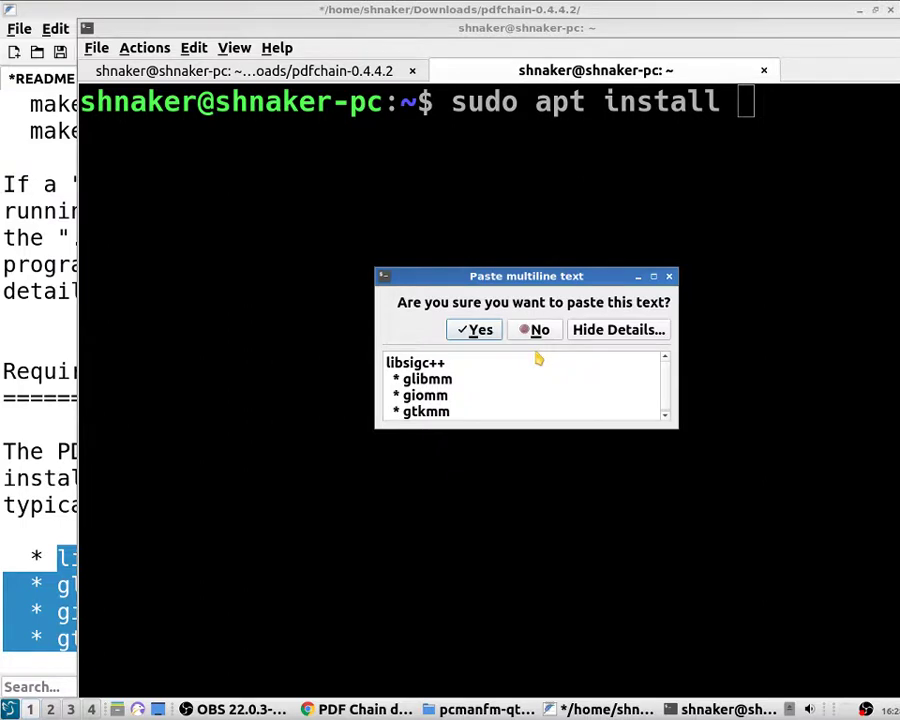
{"action": "left_click", "coordinate": [478, 331]}
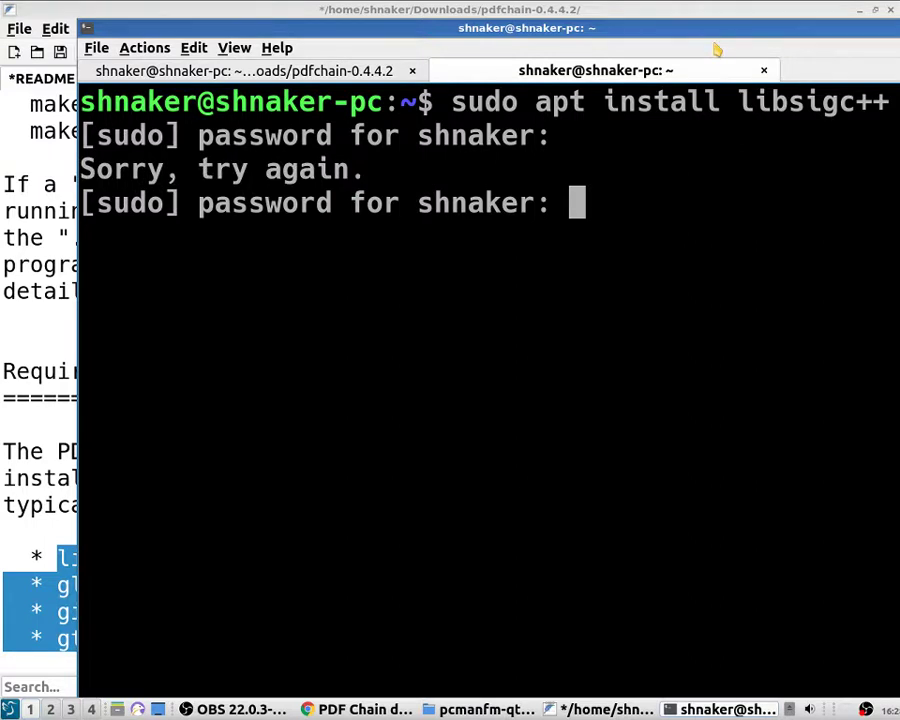
{"action": "key", "text": "Return"}
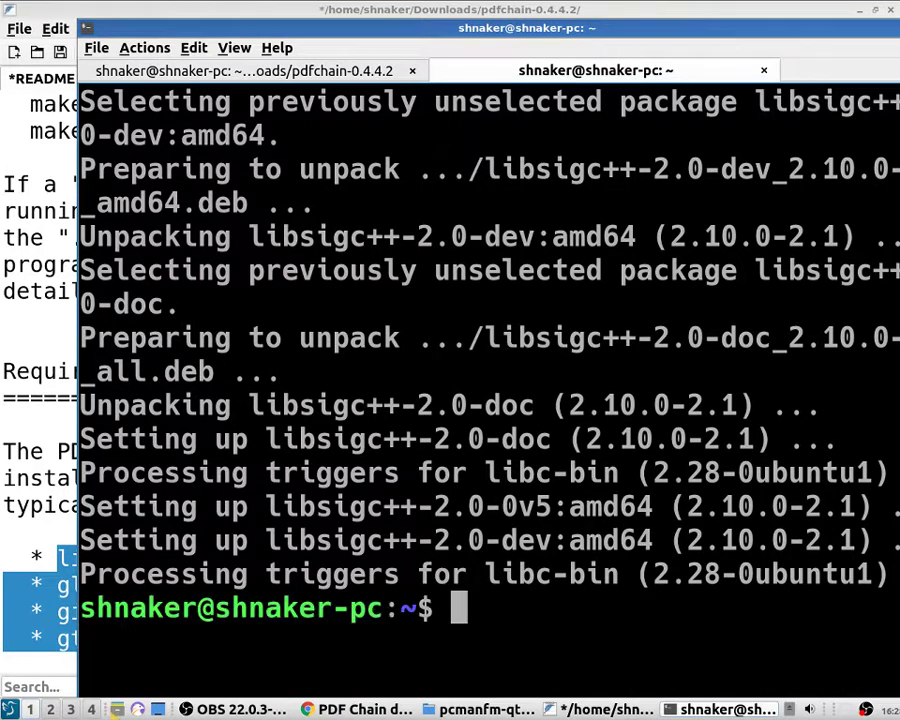
Return to the README and delete the asterisks in front of libsigc++, glibmm, giomm and gtkmm.
{"action": "mouse_move", "coordinate": [545, 705]}
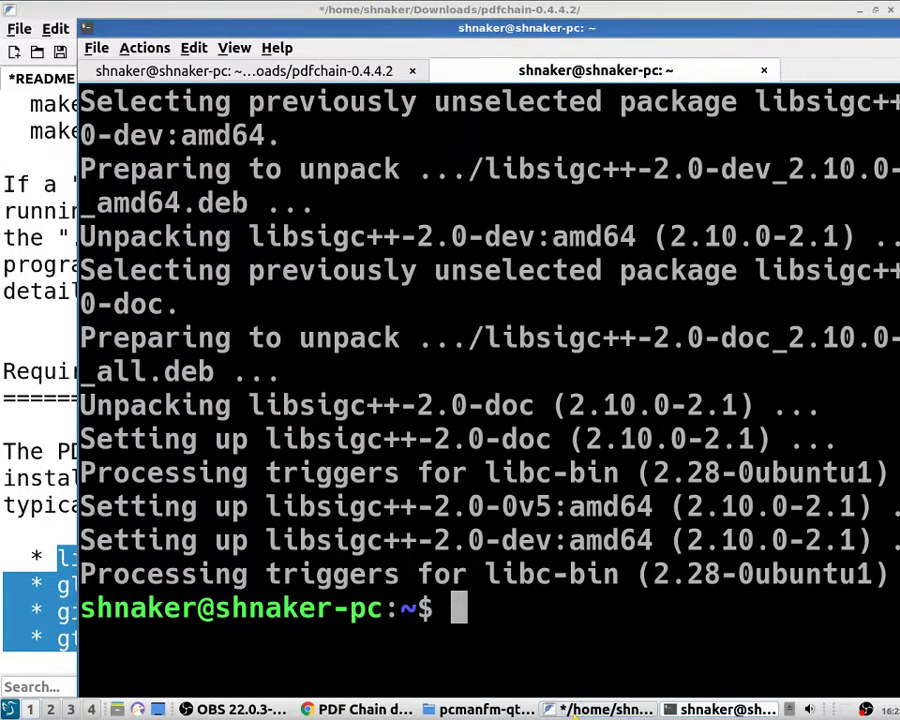
{"action": "left_click", "coordinate": [577, 706]}
{"action": "left_click", "coordinate": [157, 637]}
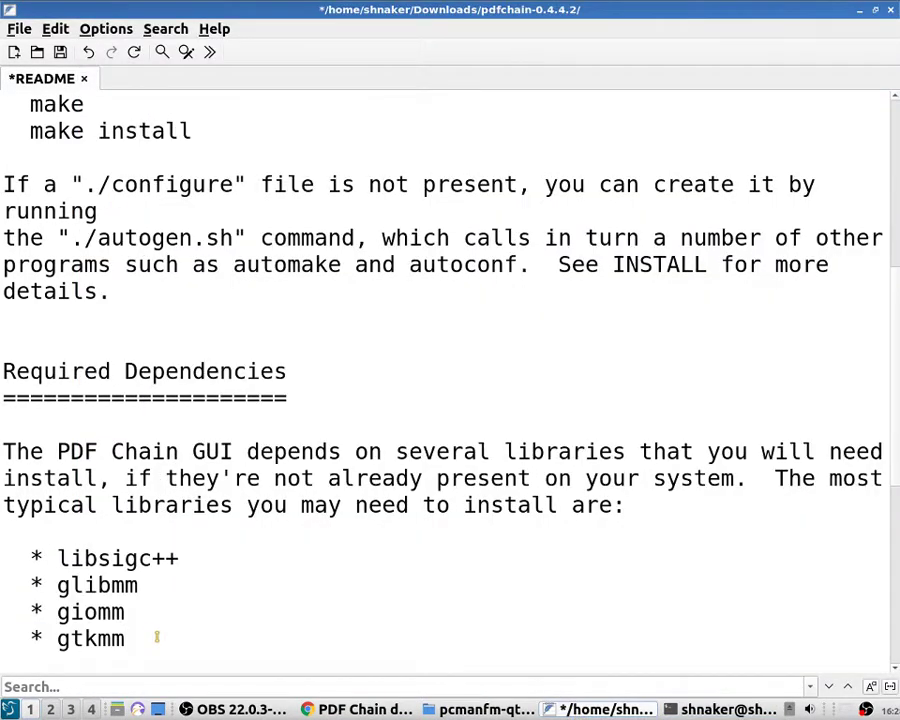
{"action": "left_click", "coordinate": [46, 632]}
{"action": "key", "text": "BackSpace"}
{"action": "left_click", "coordinate": [48, 610]}
{"action": "key", "text": "BackSpace"}
{"action": "key", "text": "BackSpace"}
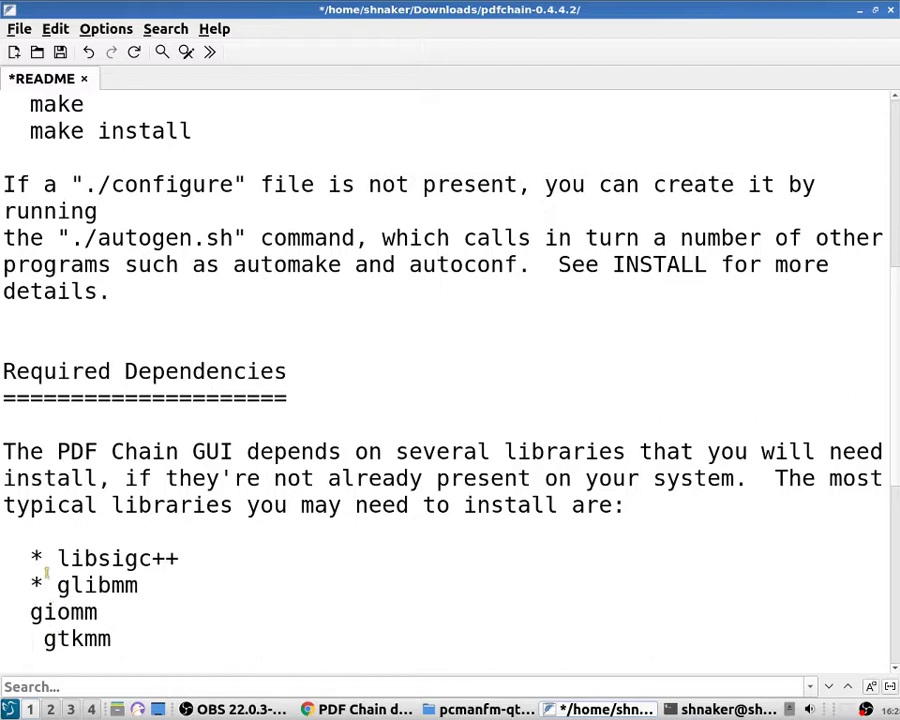
{"action": "left_click", "coordinate": [46, 578]}
{"action": "key", "text": "BackSpace"}
{"action": "left_click", "coordinate": [46, 558]}
{"action": "key", "text": "BackSpace"}
Copy the library list without asterisks from the README's Required Dependencies section.
{"action": "left_click_drag", "start_coordinate": [148, 636], "coordinate": [19, 512]}
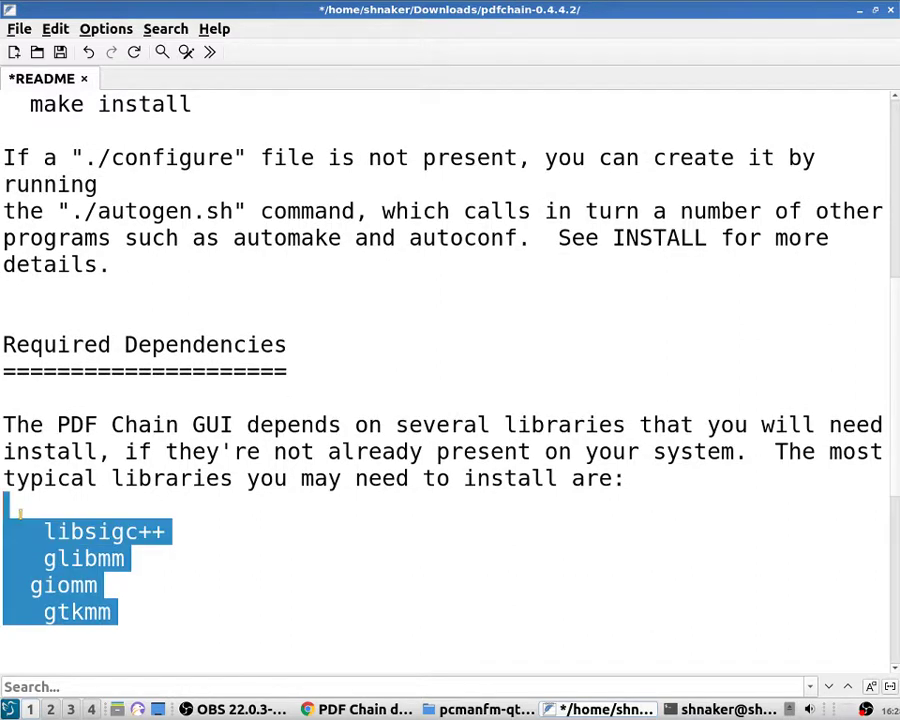
{"action": "right_click", "coordinate": [66, 537]}
{"action": "left_click", "coordinate": [104, 390]}
Enter sudo apt install in the terminal, try to paste the multiline library list but decline the paste, and return to the README.
{"action": "key", "text": "alt+Tab"}
{"action": "type", "text": "s"}
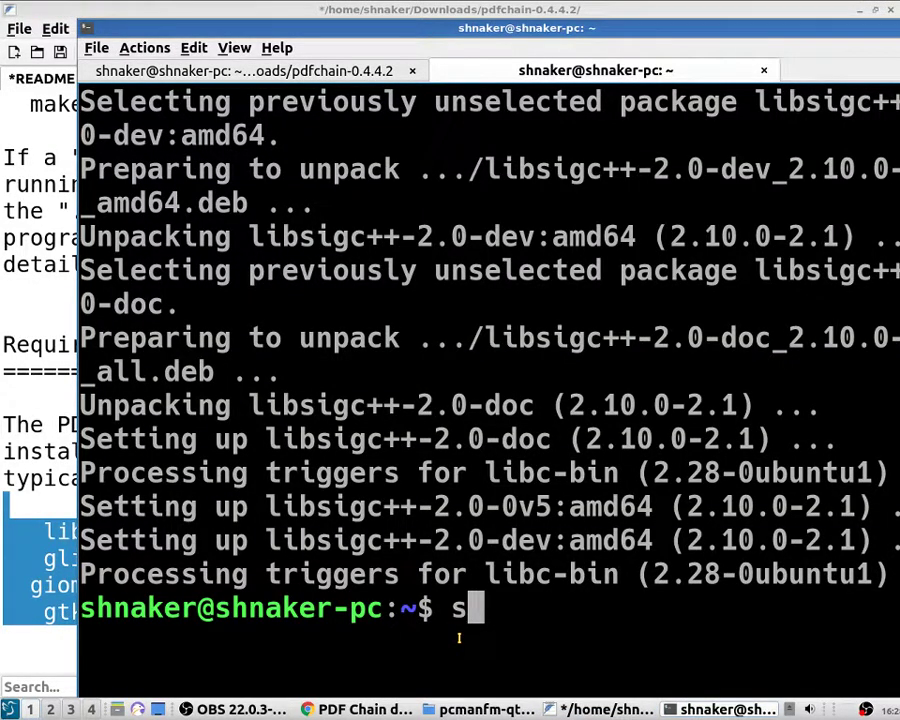
{"action": "type", "text": "udo ap"}
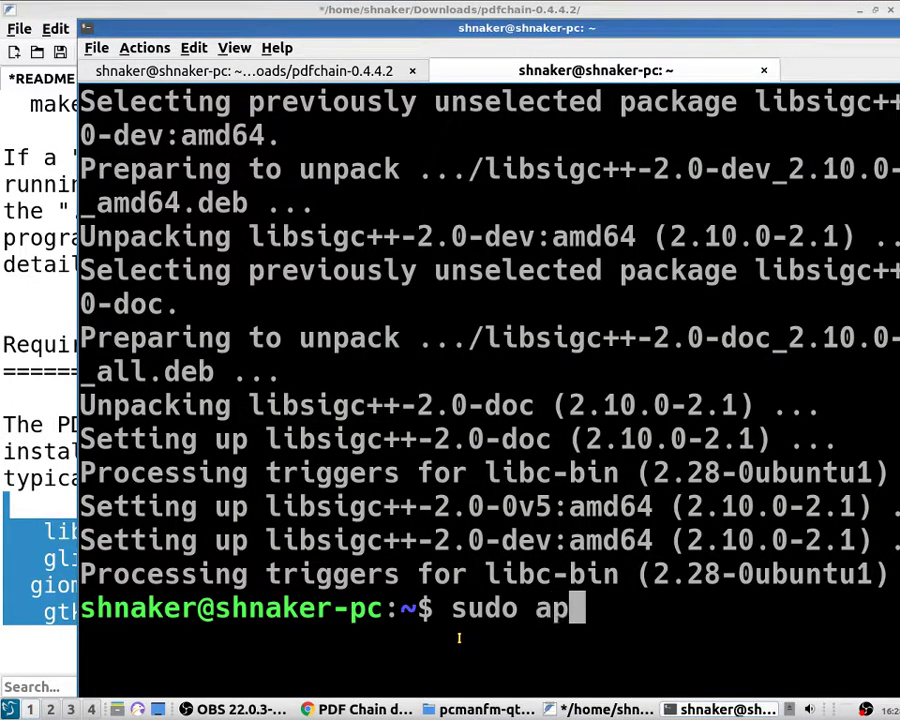
{"action": "type", "text": "t in"}
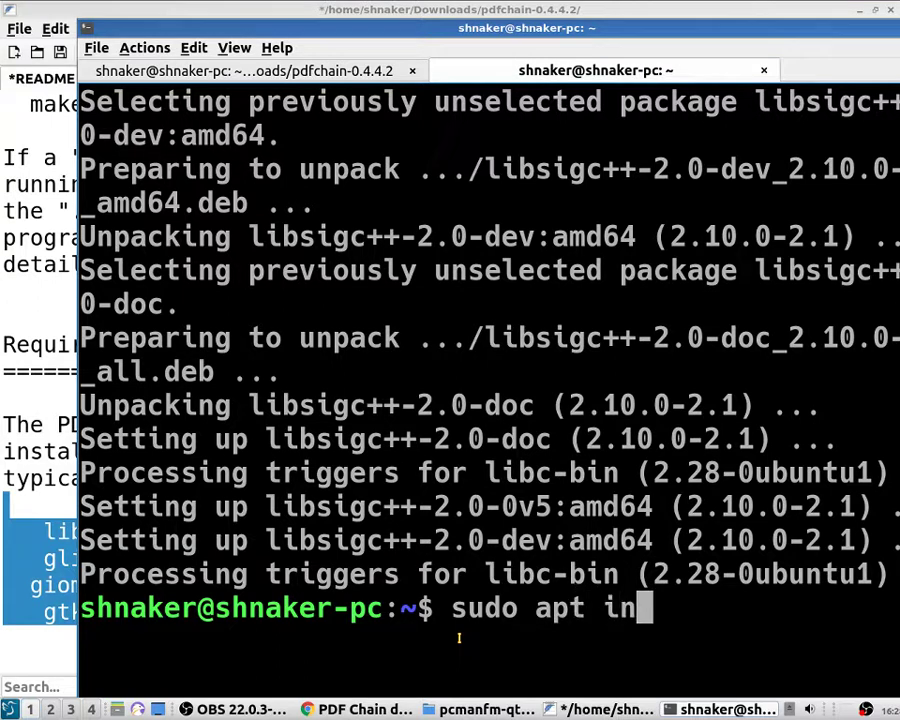
{"action": "type", "text": "stall"}
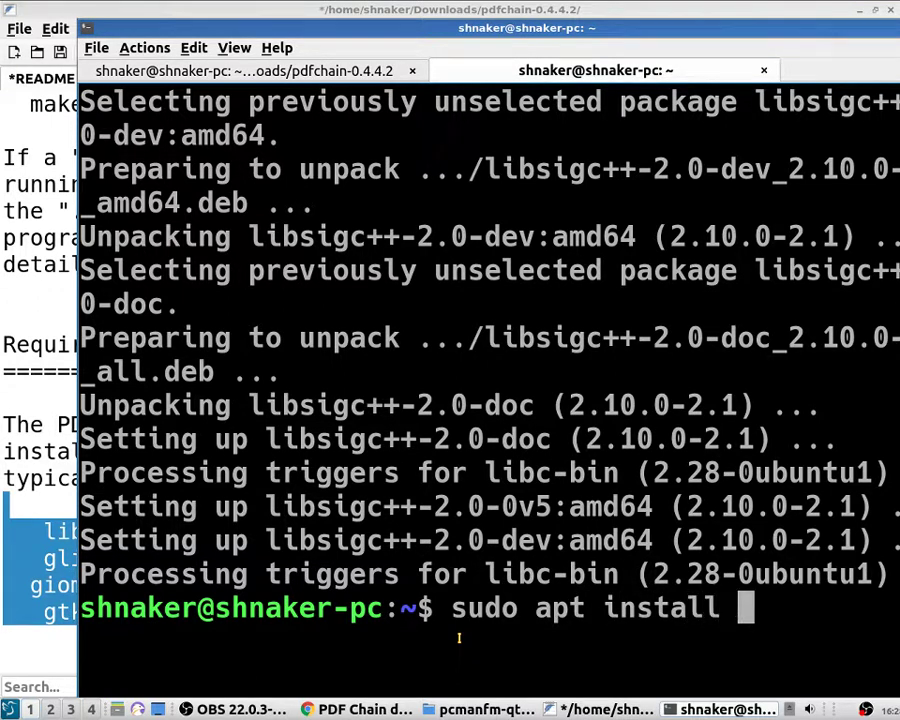
{"action": "right_click", "coordinate": [572, 634]}
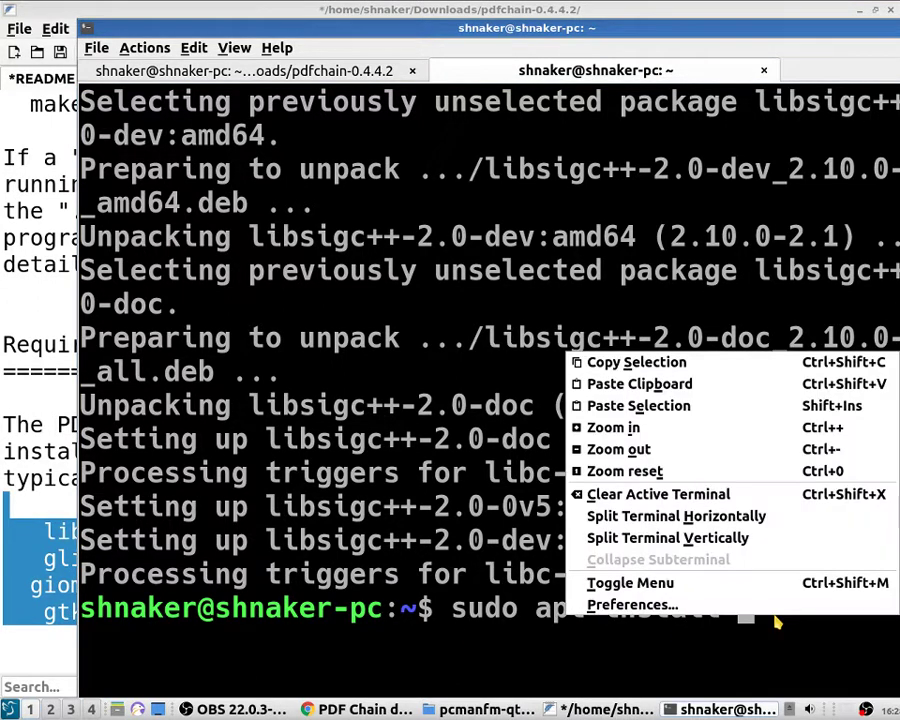
{"action": "left_click", "coordinate": [693, 408]}
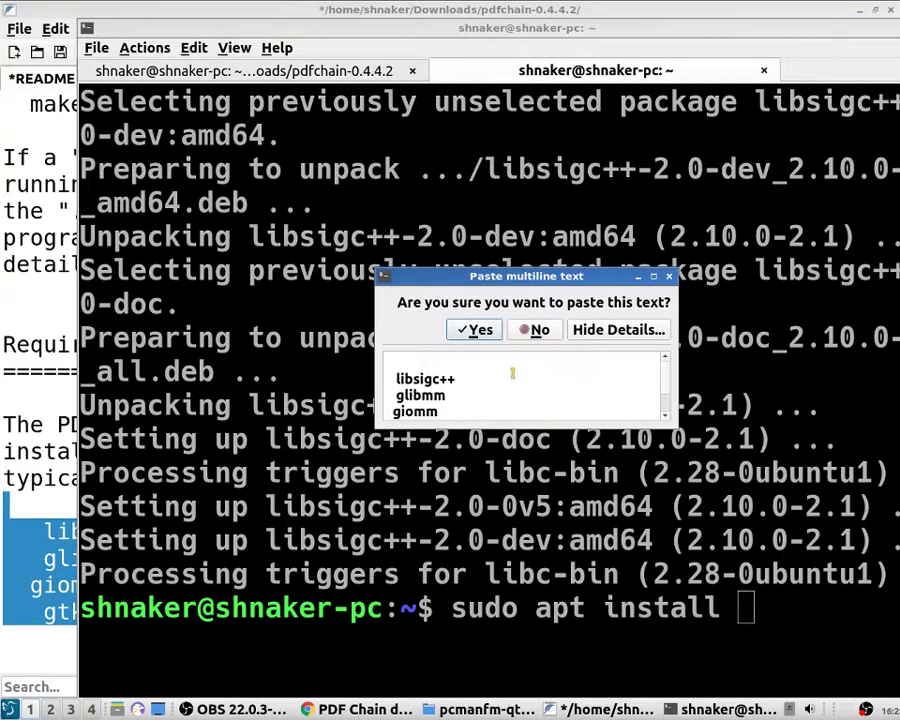
{"action": "scroll", "coordinate": [512, 373], "scroll_direction": "down", "scroll_amount": 1}
{"action": "scroll", "coordinate": [511, 376], "scroll_direction": "up", "scroll_amount": 1}
{"action": "left_click", "coordinate": [535, 330]}
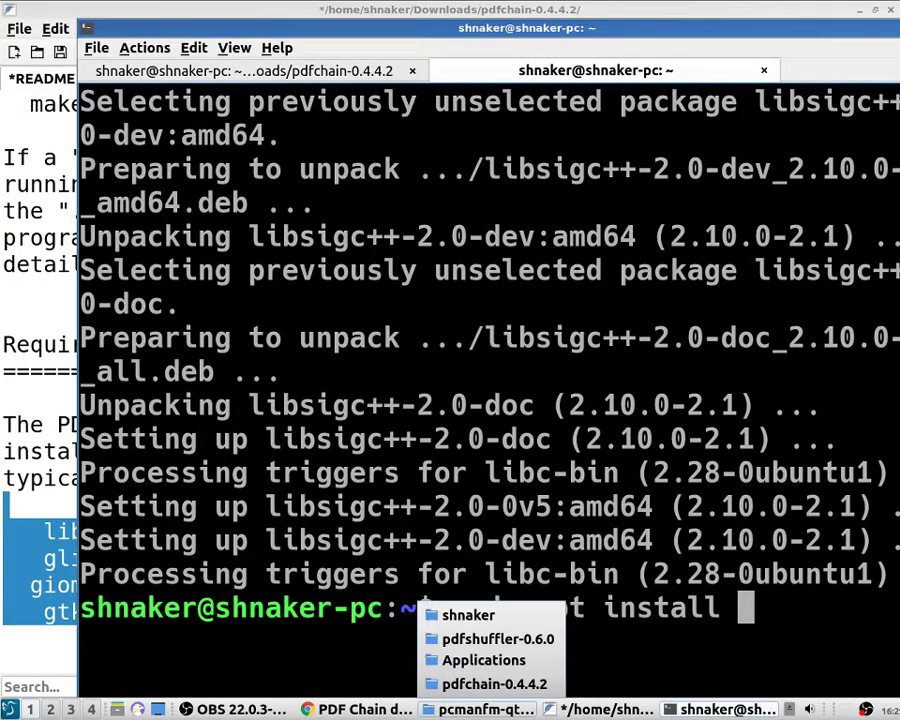
{"action": "left_click", "coordinate": [590, 709]}
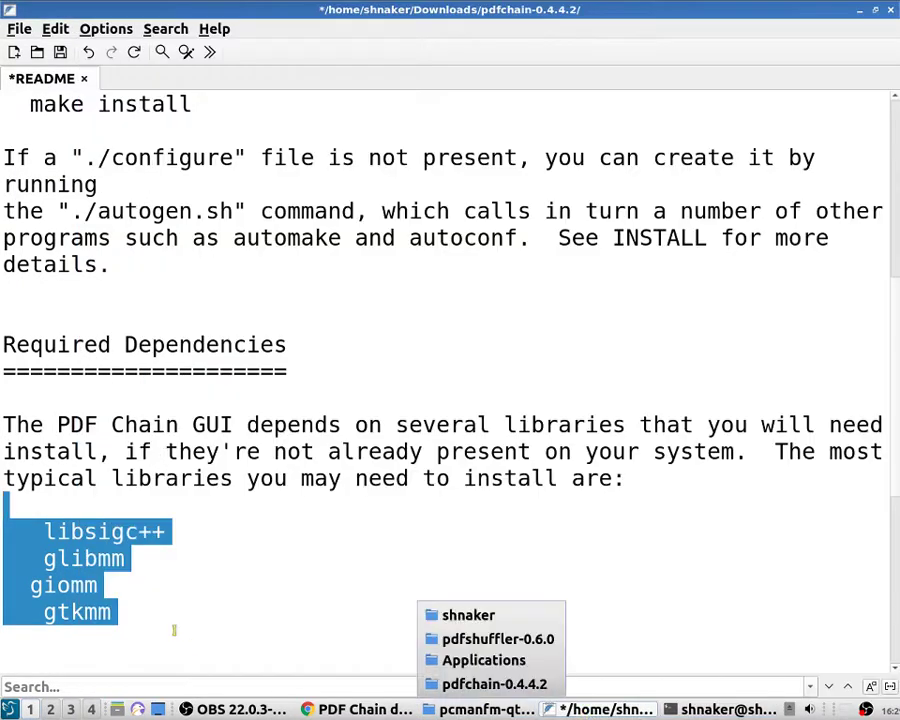
Put libsigc++ on a new line in the README's library list and remove the indentation in front of it.
{"action": "left_click", "coordinate": [46, 522]}
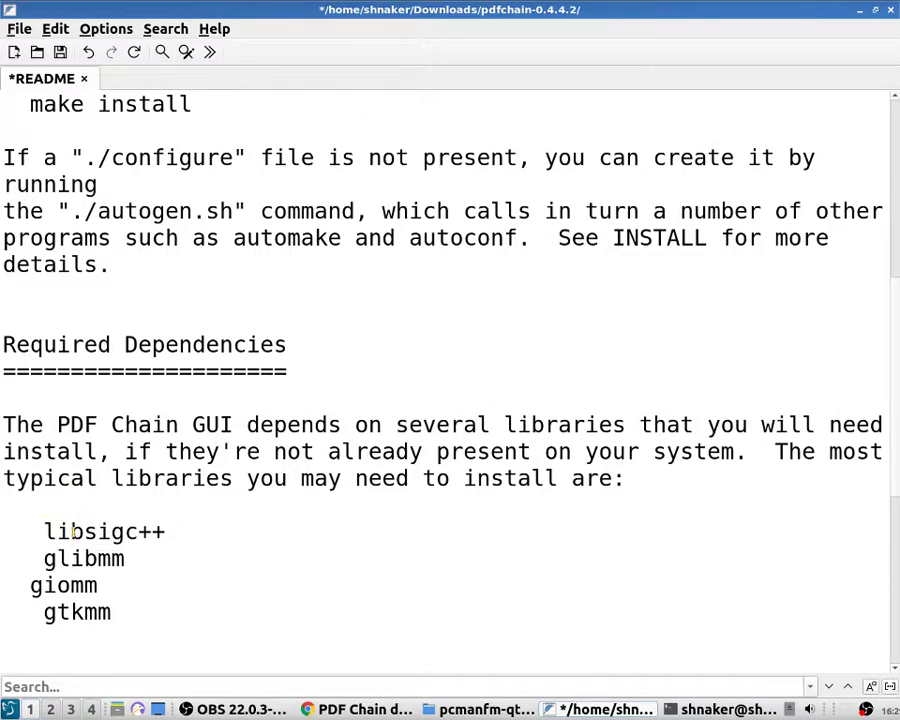
{"action": "key", "text": "Return"}
{"action": "key", "text": "BackSpace"}
{"action": "key", "text": "BackSpace"}
{"action": "key", "text": "BackSpace"}
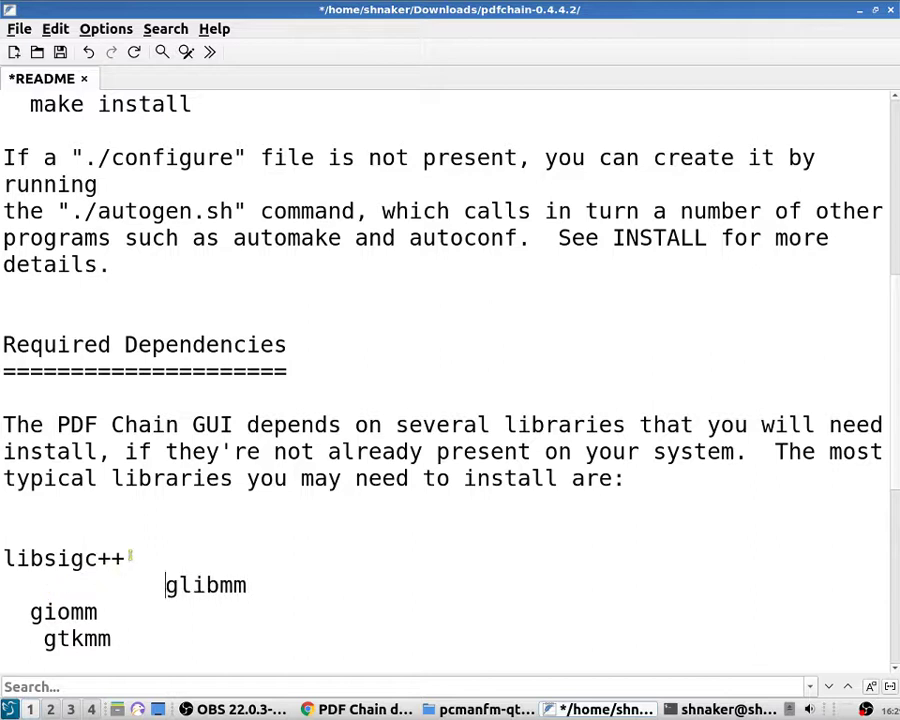
{"action": "left_click", "coordinate": [6, 560]}
Copy gtkmm from the README's library list and try to install it in the terminal with sudo apt install gtkmm.
{"action": "left_click", "coordinate": [130, 655]}
{"action": "left_click_drag", "start_coordinate": [130, 646], "coordinate": [43, 612]}
{"action": "right_click", "coordinate": [44, 610]}
{"action": "left_click", "coordinate": [85, 466]}
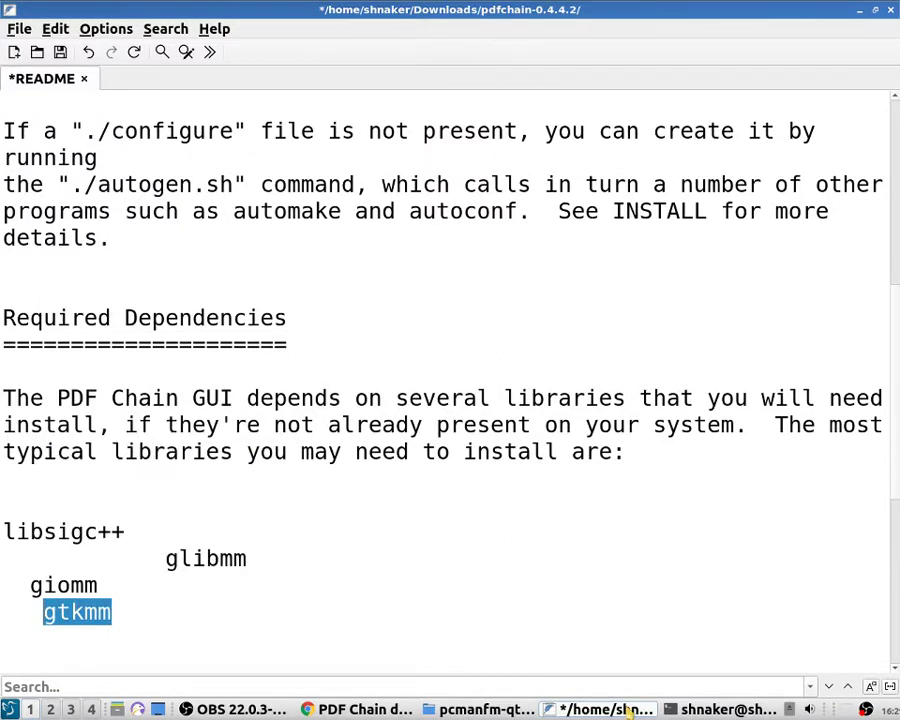
{"action": "left_click", "coordinate": [728, 709]}
{"action": "right_click", "coordinate": [569, 342]}
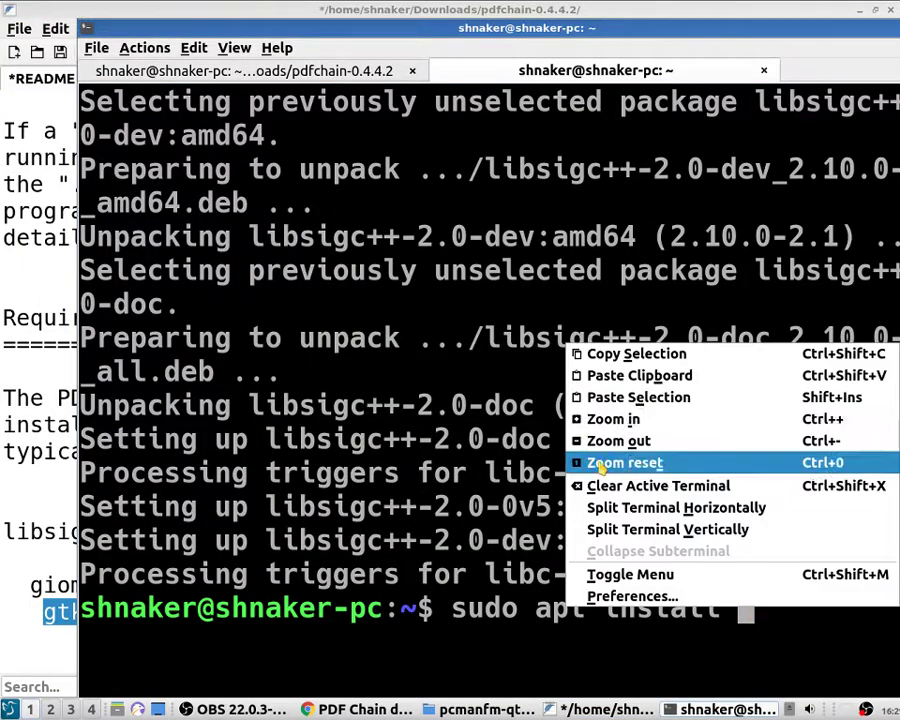
{"action": "left_click", "coordinate": [640, 398]}
{"action": "key", "text": "Return"}
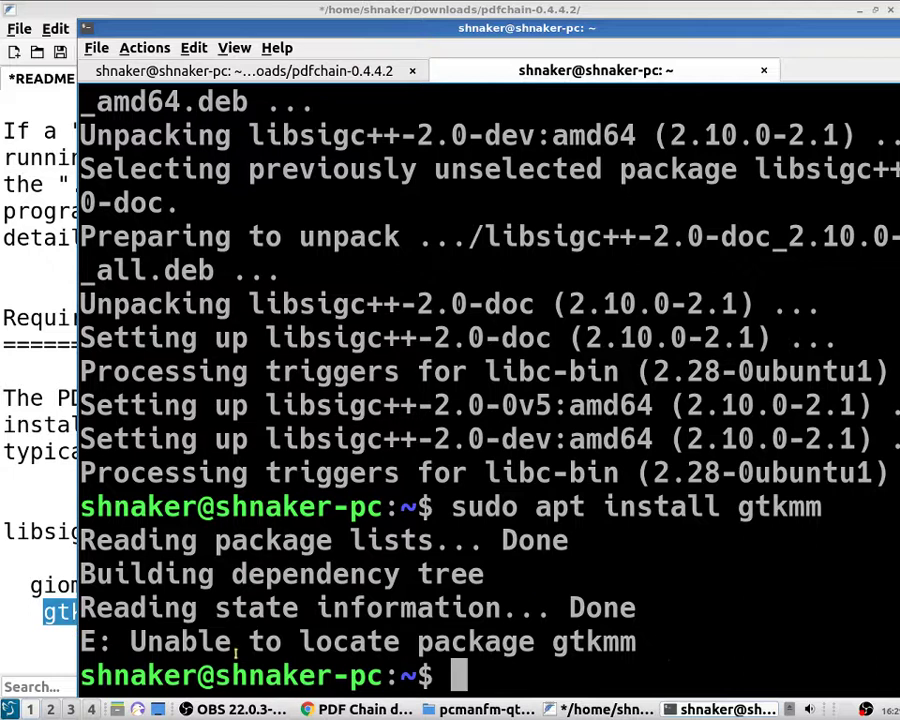
Copy giomm from the README's library list and run it on its own in the terminal.
{"action": "left_click", "coordinate": [30, 600]}
{"action": "left_click_drag", "start_coordinate": [30, 585], "coordinate": [92, 586]}
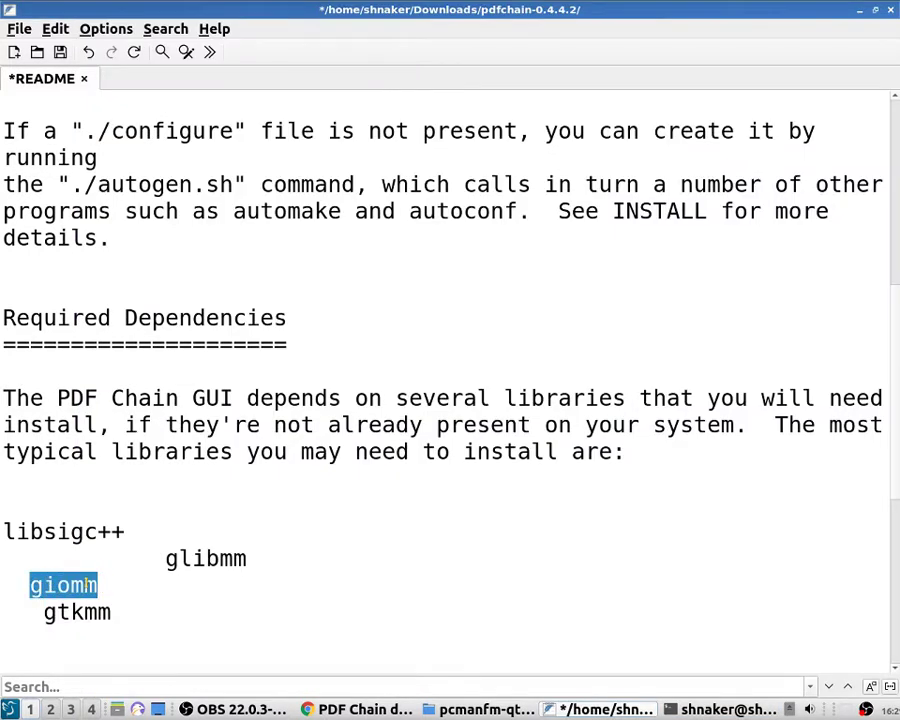
{"action": "right_click", "coordinate": [82, 584]}
{"action": "left_click", "coordinate": [145, 438]}
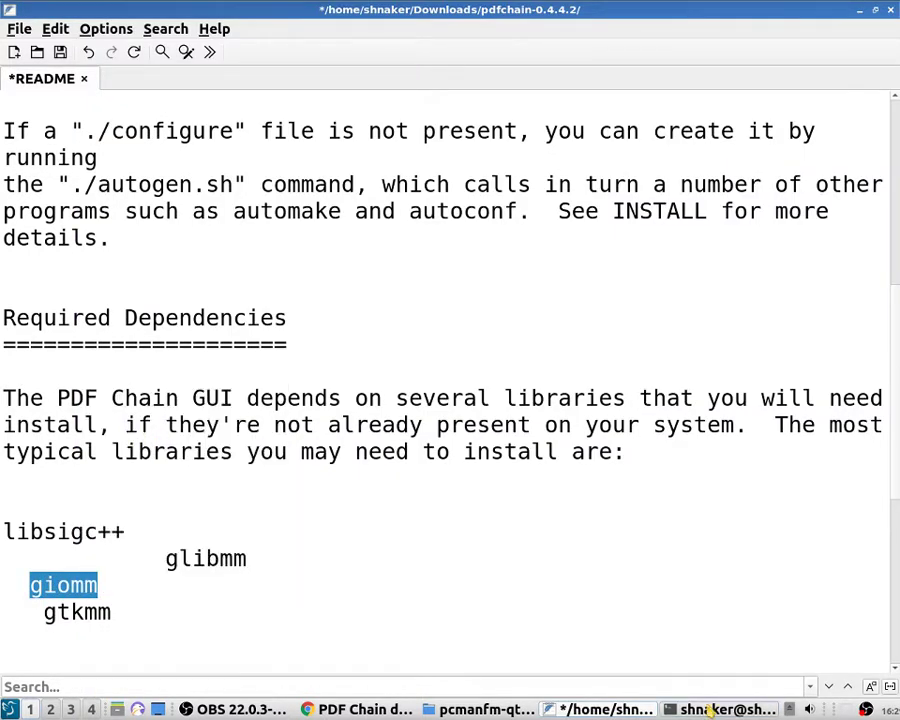
{"action": "left_click", "coordinate": [708, 709]}
{"action": "right_click", "coordinate": [738, 420]}
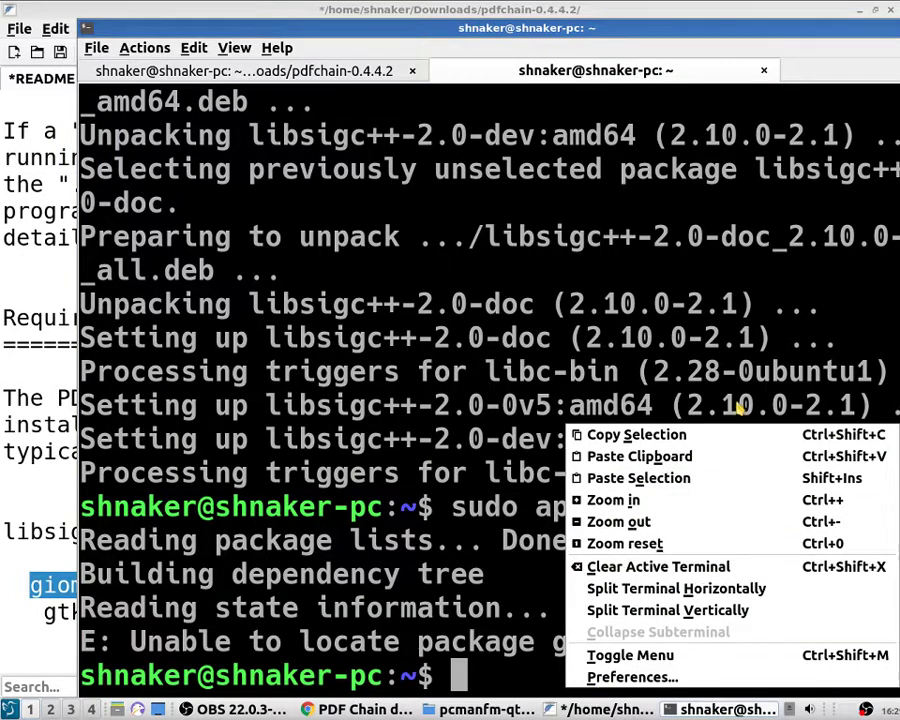
{"action": "left_click", "coordinate": [695, 478]}
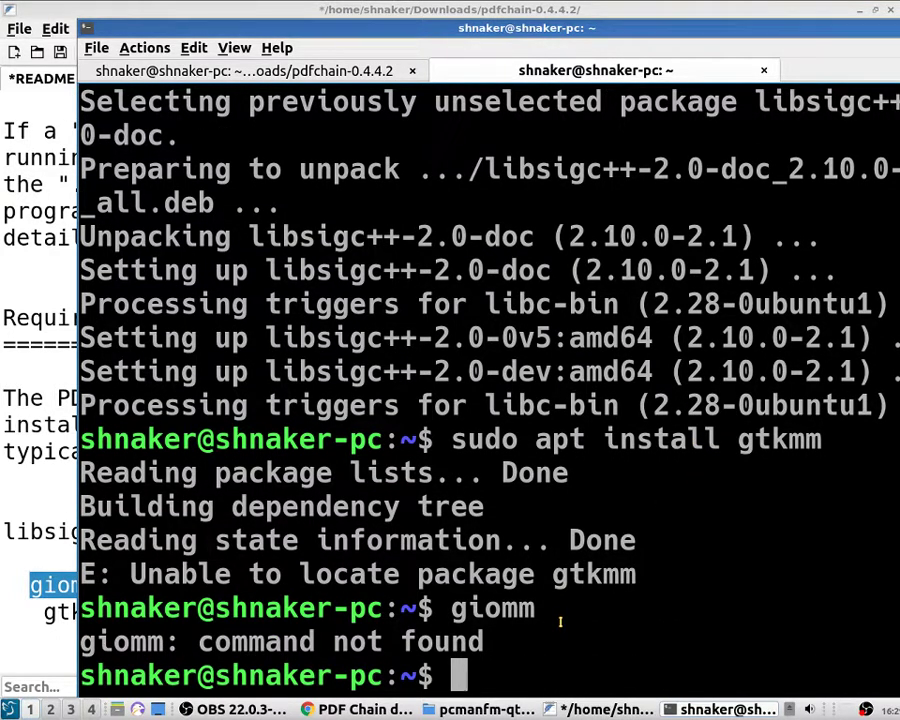
Try to install both libraries in the terminal with sudo apt install giom gtkmm.
{"action": "type", "text": "sud"}
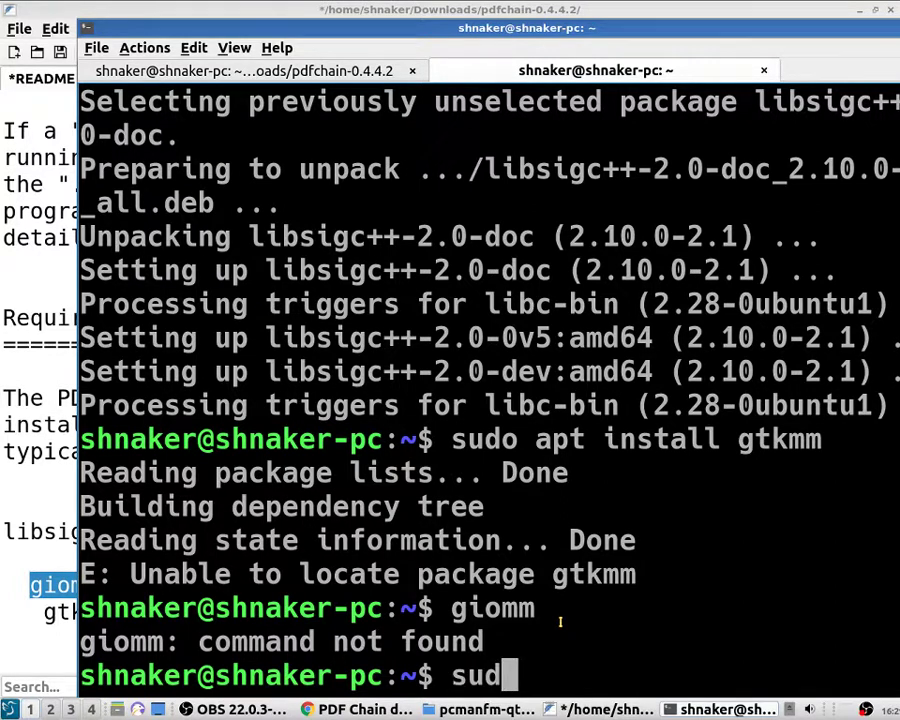
{"action": "type", "text": "o apt "}
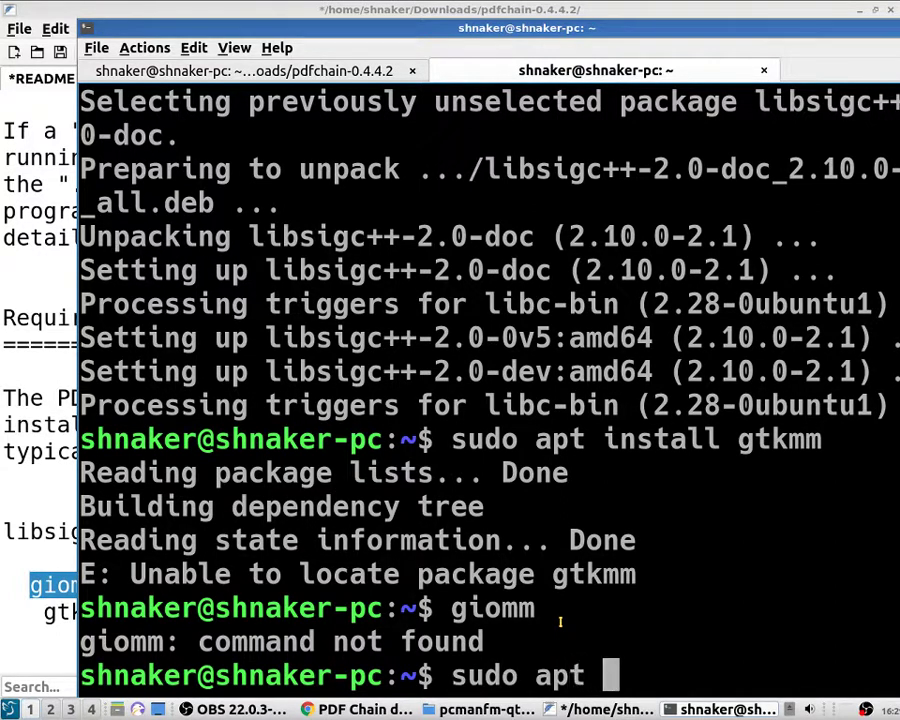
{"action": "type", "text": "install "}
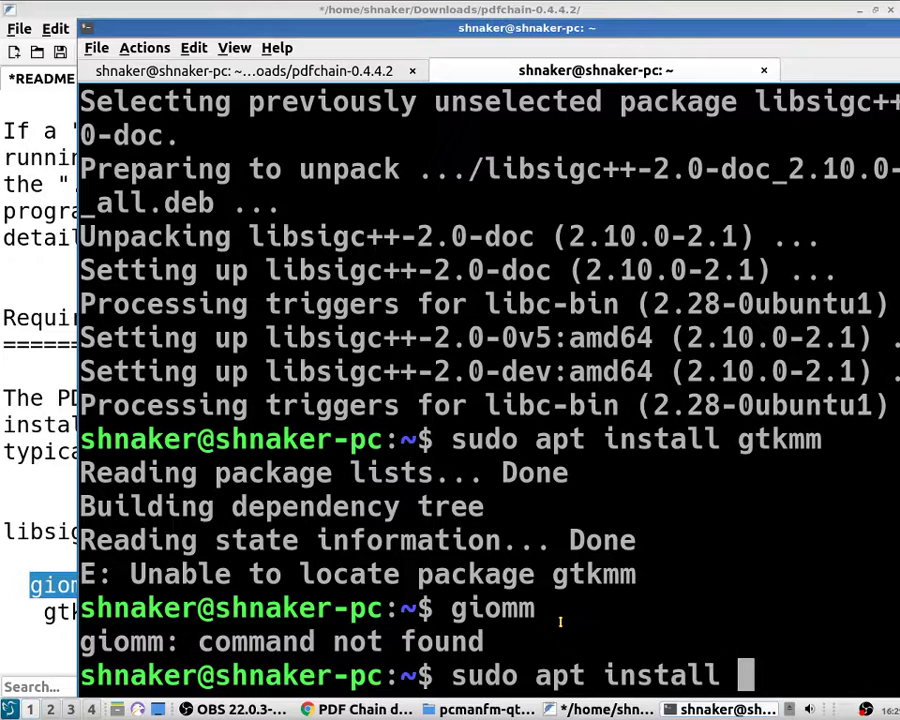
{"action": "type", "text": "gi"}
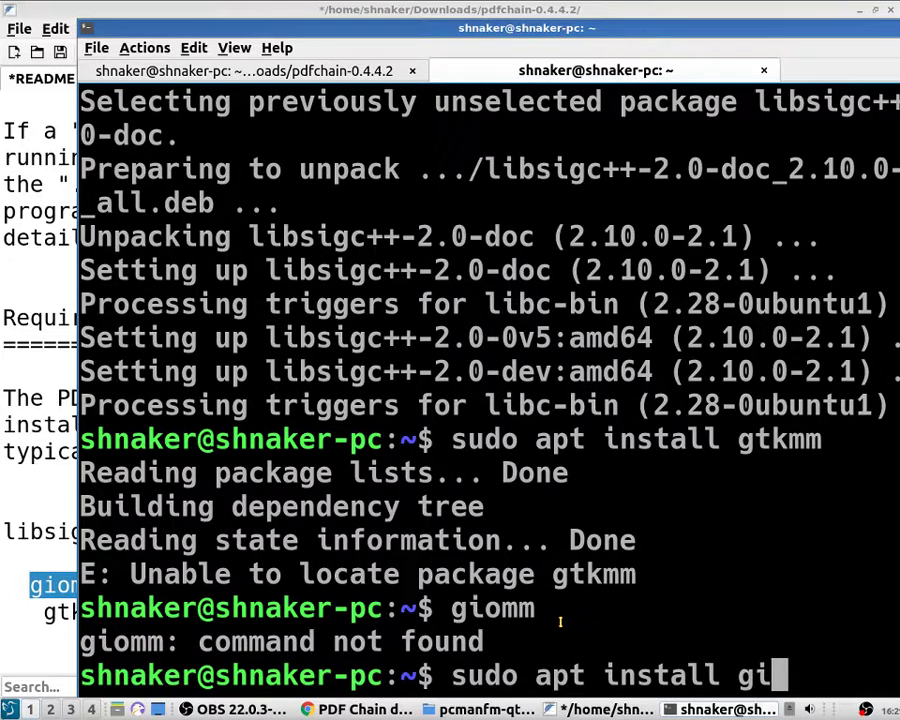
{"action": "type", "text": "om "}
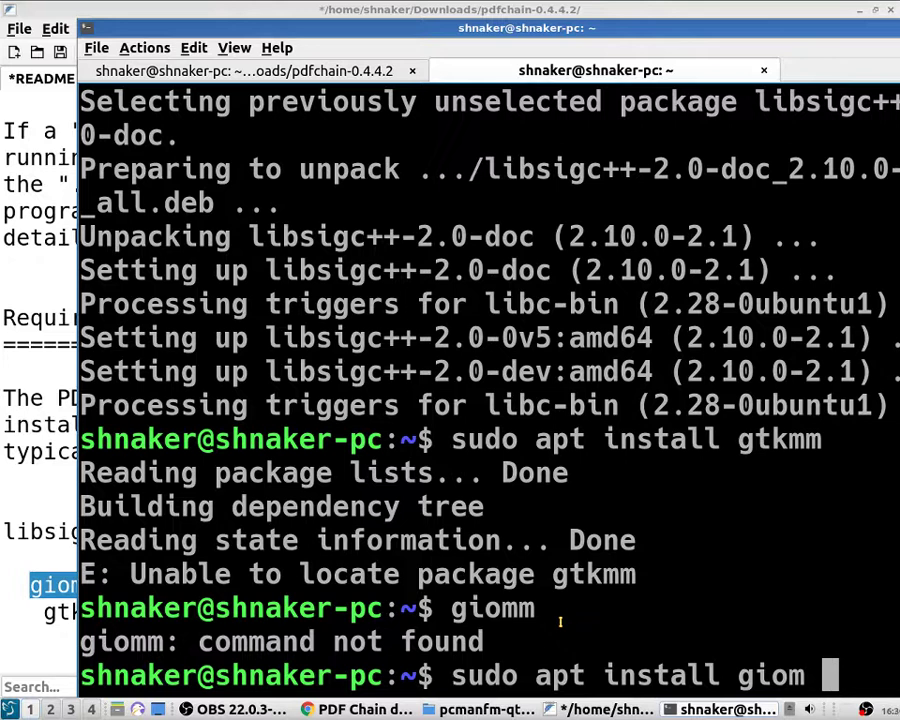
{"action": "type", "text": "gtkm"}
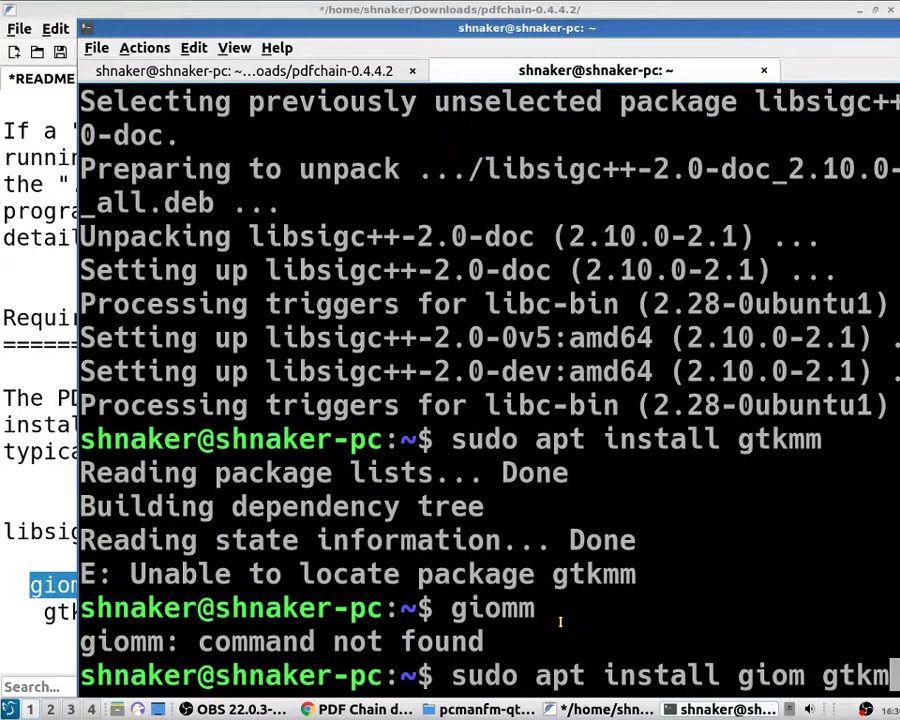
{"action": "type", "text": "m"}
{"action": "key", "text": "Return"}
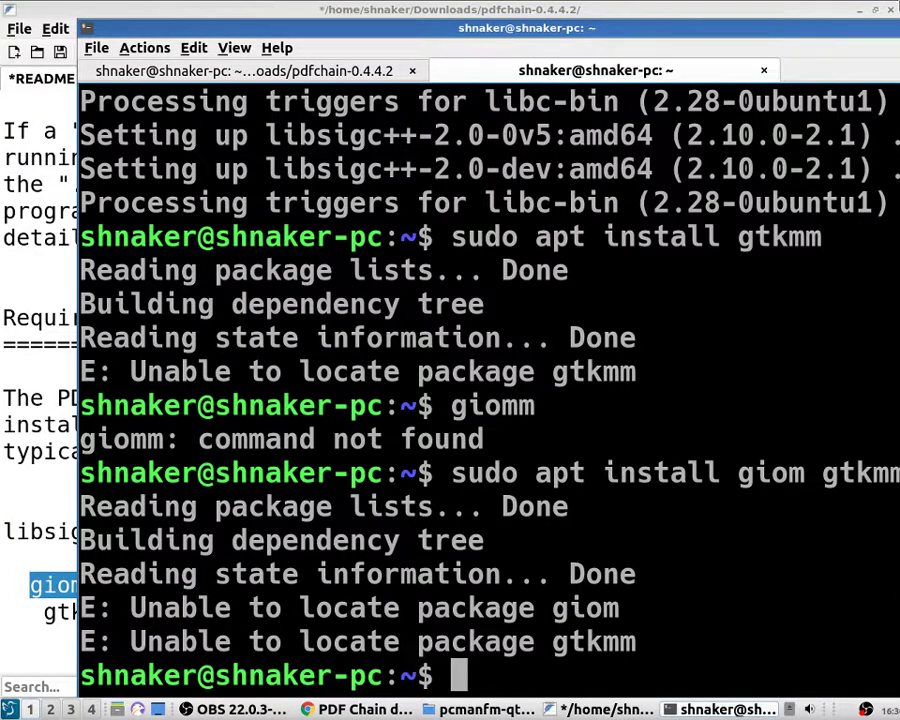
Return to the README, copy giomm again and close the terminal window.
{"action": "left_click_drag", "start_coordinate": [850, 28], "coordinate": [734, 120]}
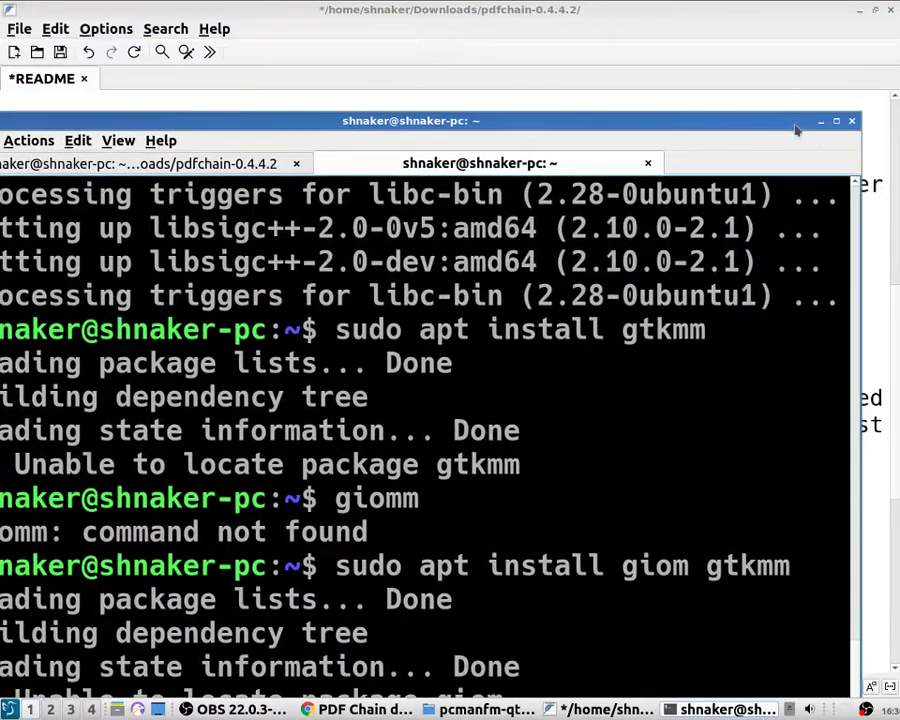
{"action": "left_click", "coordinate": [820, 121]}
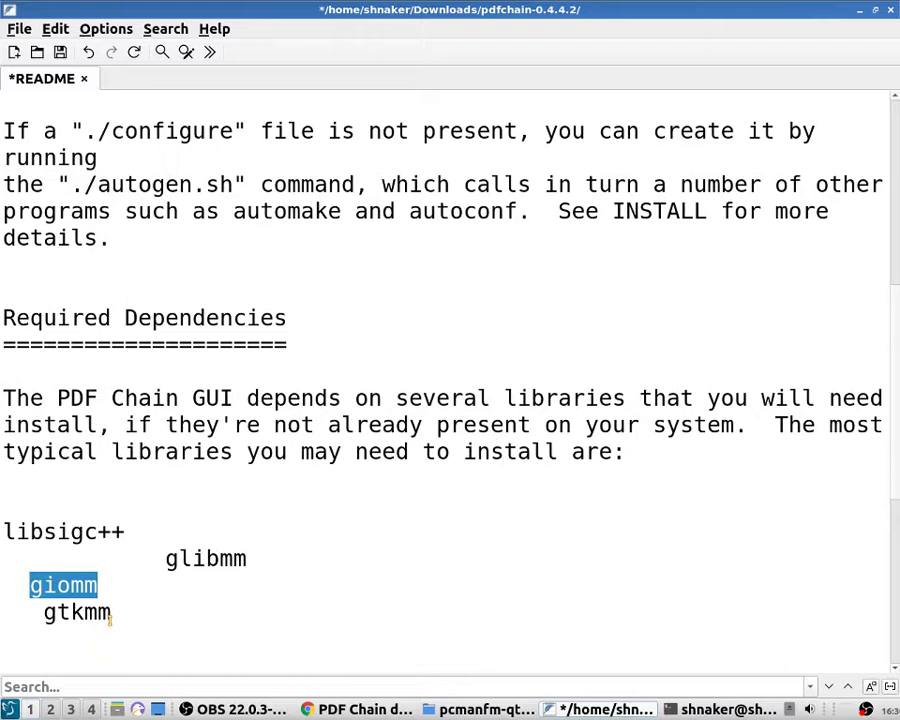
{"action": "right_click", "coordinate": [106, 580]}
{"action": "left_click", "coordinate": [128, 431]}
{"action": "left_click", "coordinate": [730, 706]}
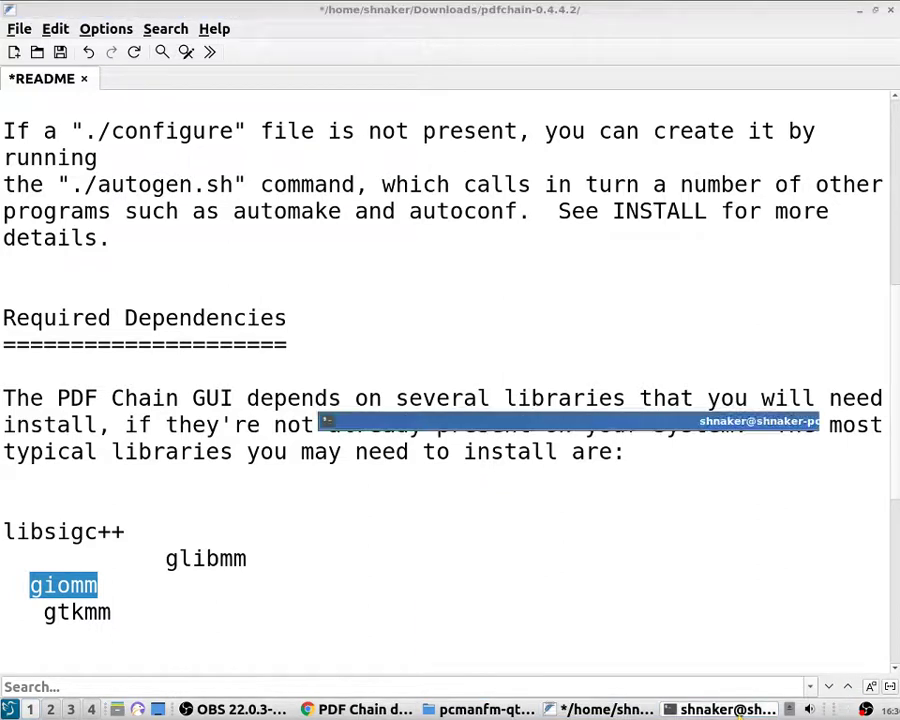
{"action": "right_click", "coordinate": [730, 706]}
{"action": "left_click", "coordinate": [758, 681]}
Launch Muon Package Manager from the system tools.
{"action": "key", "text": "super"}
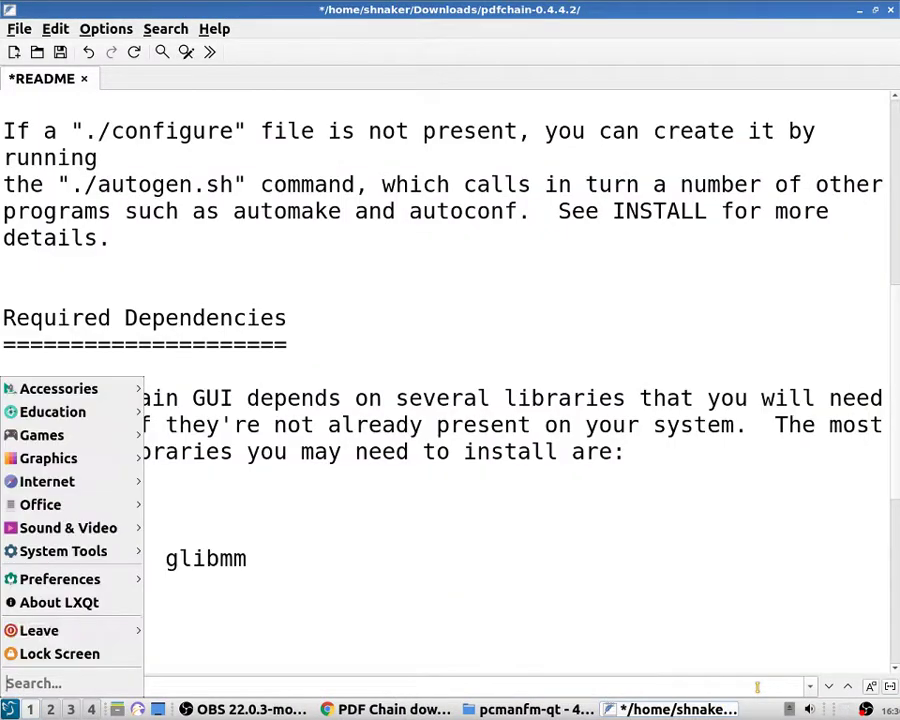
{"action": "key", "text": "Up"}
{"action": "key", "text": "Up"}
{"action": "key", "text": "Up"}
{"action": "key", "text": "Up"}
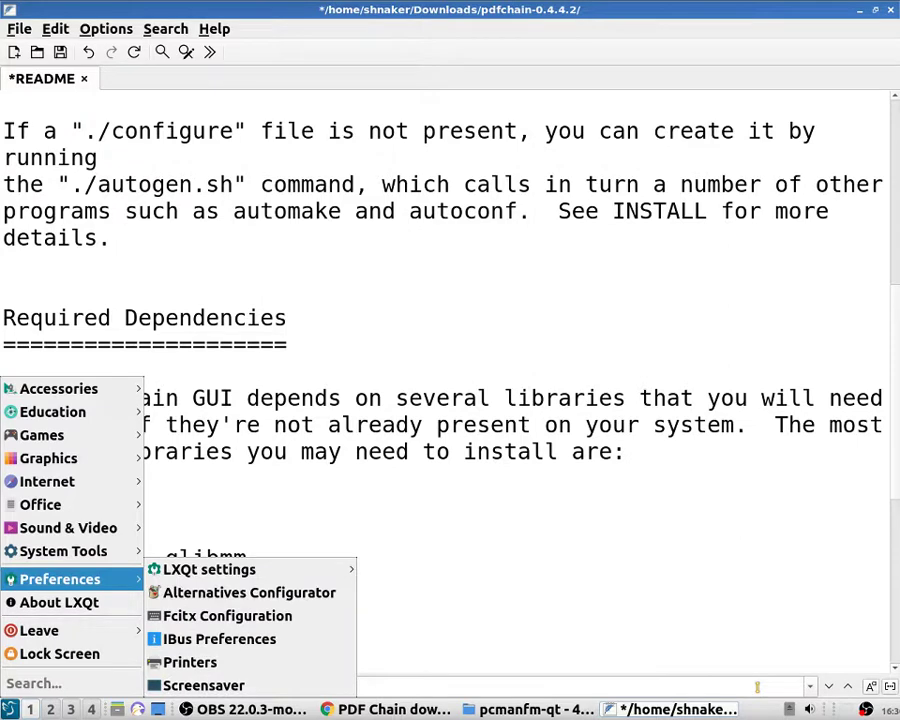
{"action": "key", "text": "Up"}
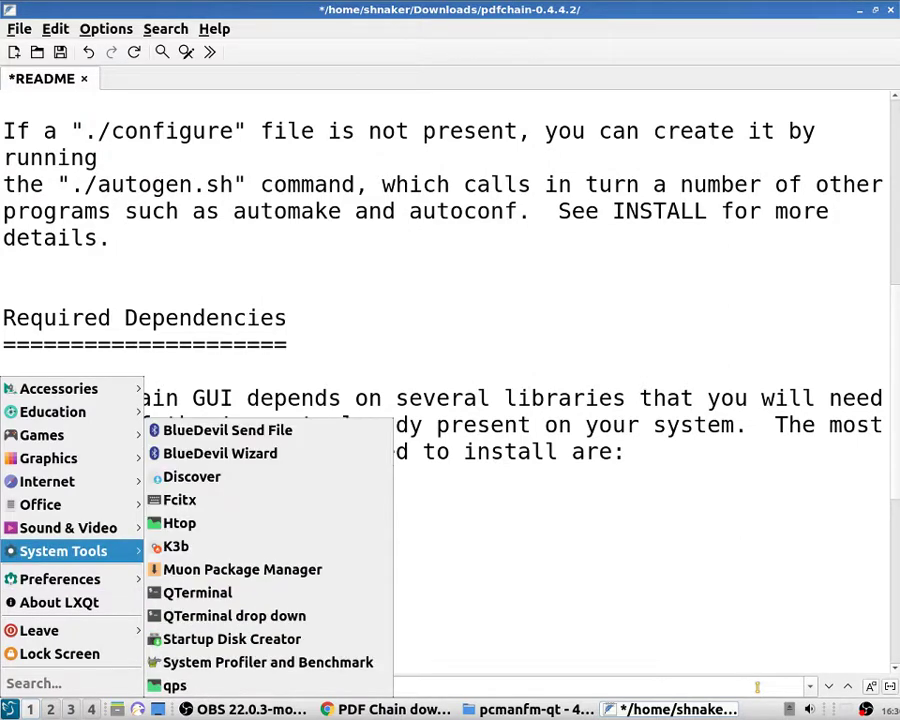
{"action": "key", "text": "Right"}
{"action": "key", "text": "Down"}
{"action": "key", "text": "Down"}
{"action": "key", "text": "Down"}
{"action": "key", "text": "Down"}
{"action": "key", "text": "Down"}
{"action": "key", "text": "Down"}
{"action": "key", "text": "Return"}
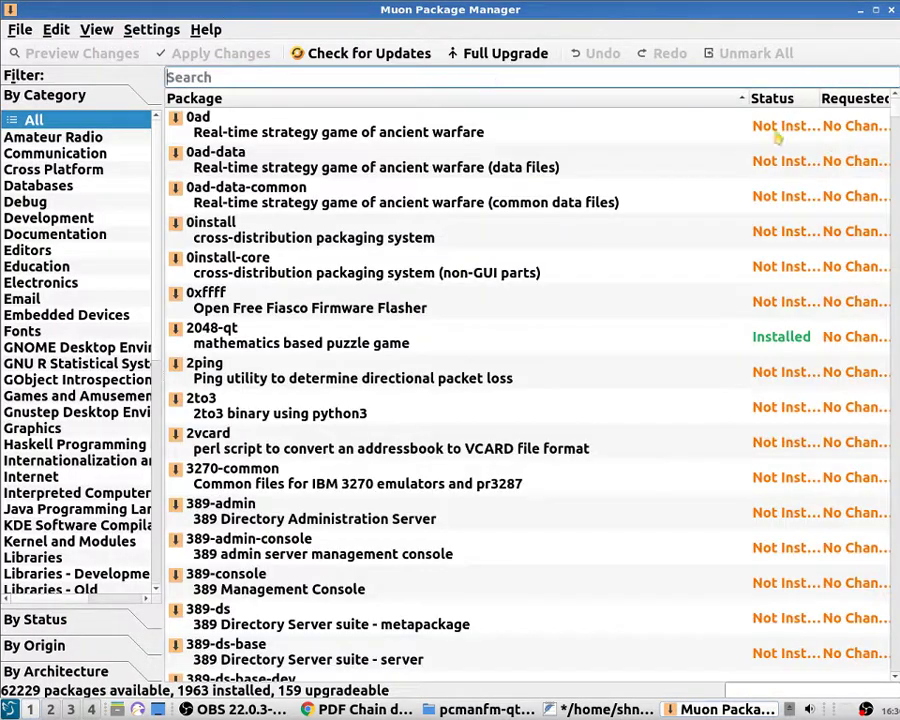
Search the package list for giom, check the matching packages and minimize the package manager.
{"action": "type", "text": "g"}
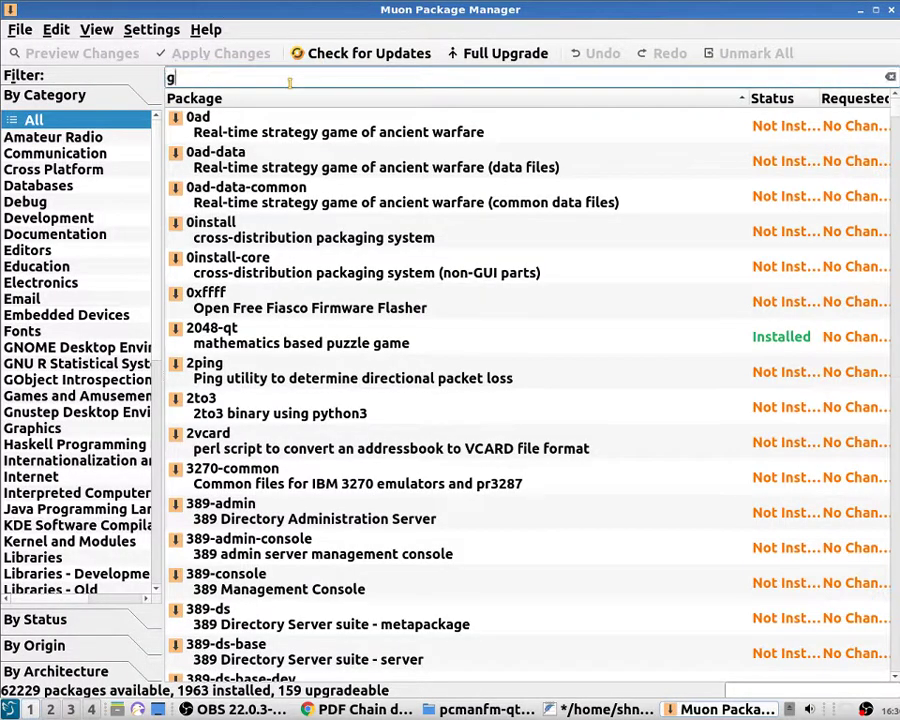
{"action": "type", "text": "iom"}
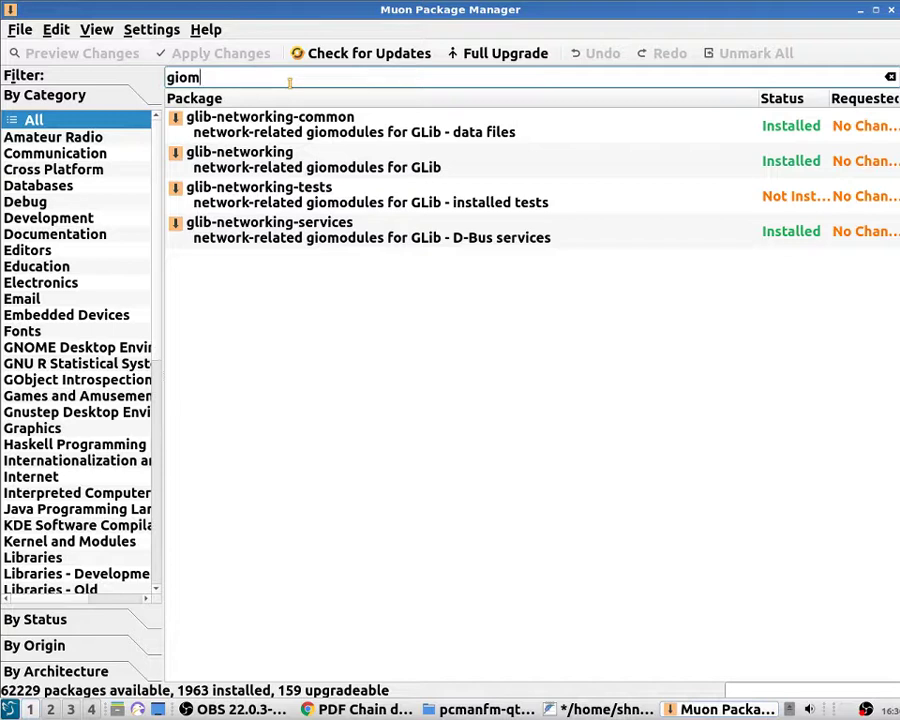
{"action": "left_click_drag", "start_coordinate": [201, 78], "coordinate": [193, 78]}
{"action": "left_click", "coordinate": [380, 592]}
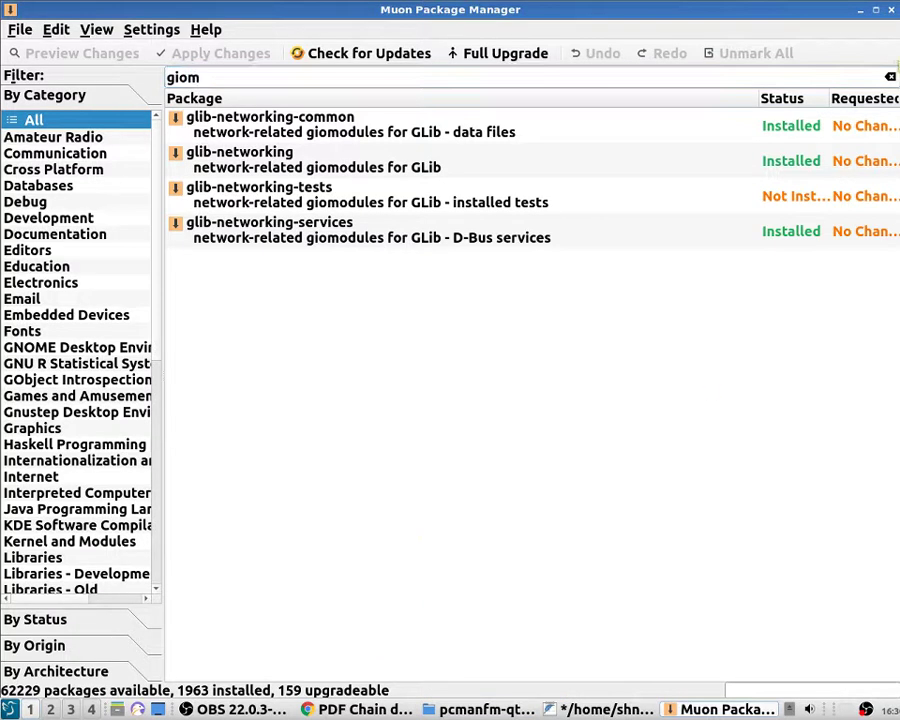
{"action": "left_click", "coordinate": [860, 9]}
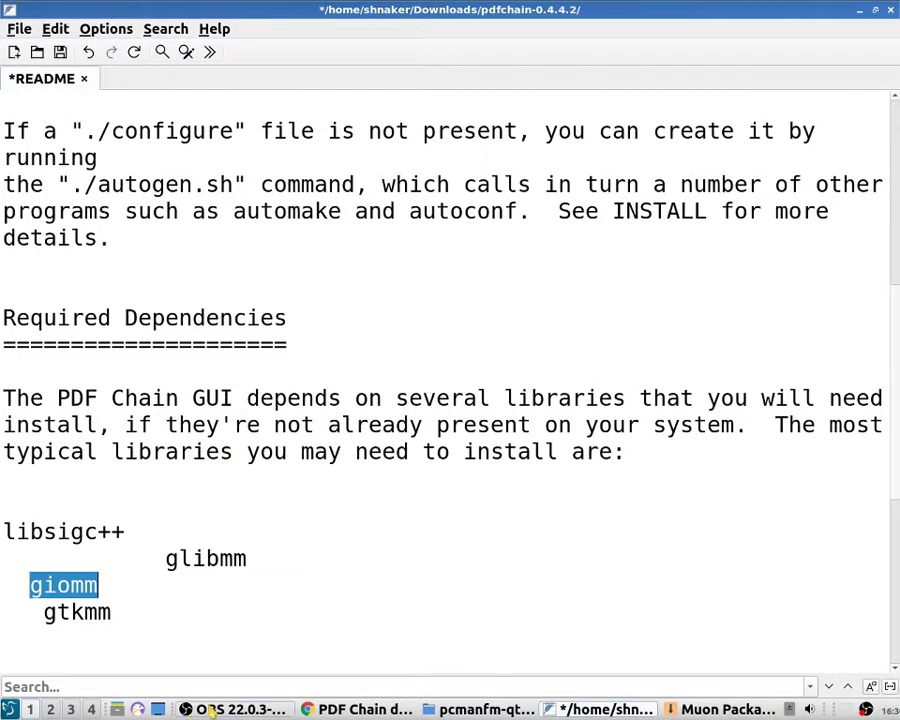
Switch to Chrome, search Google for "giom ubuntu" in a new tab and look through the results.
{"action": "left_click", "coordinate": [362, 709]}
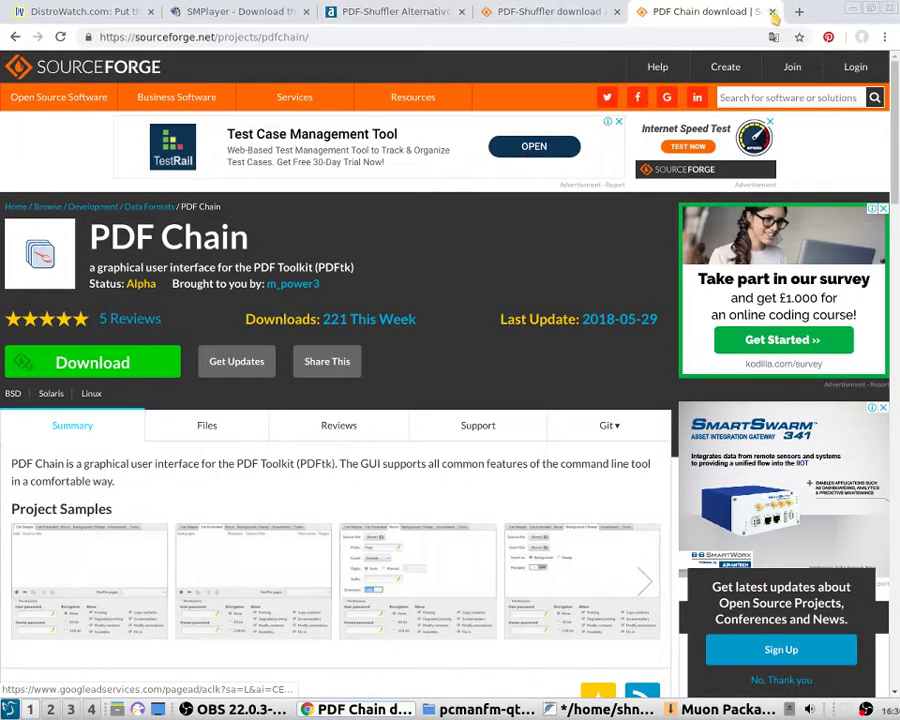
{"action": "key", "text": "ctrl+t"}
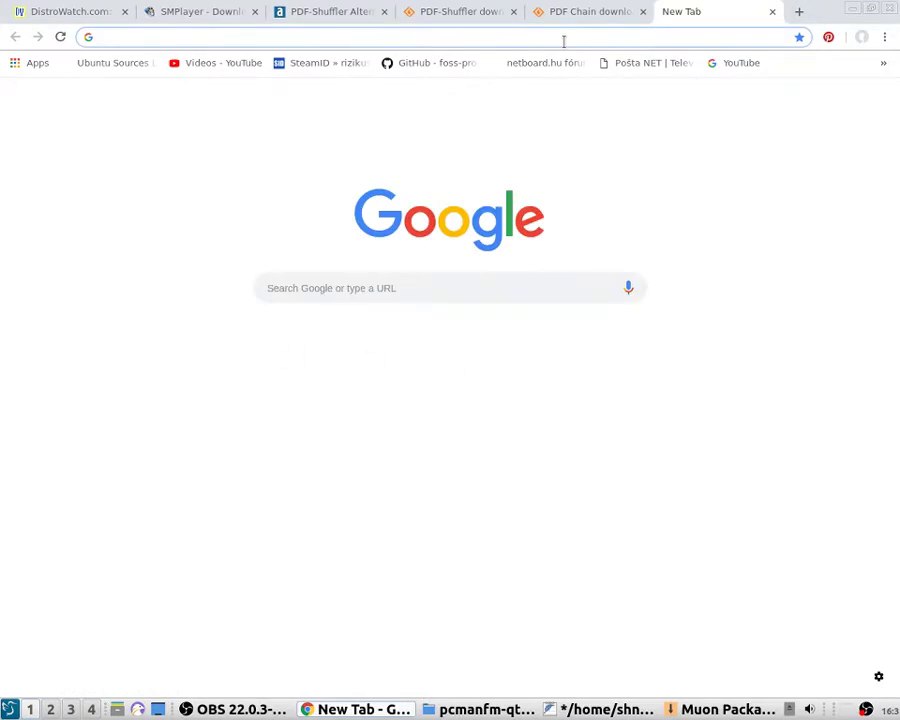
{"action": "type", "text": "gio"}
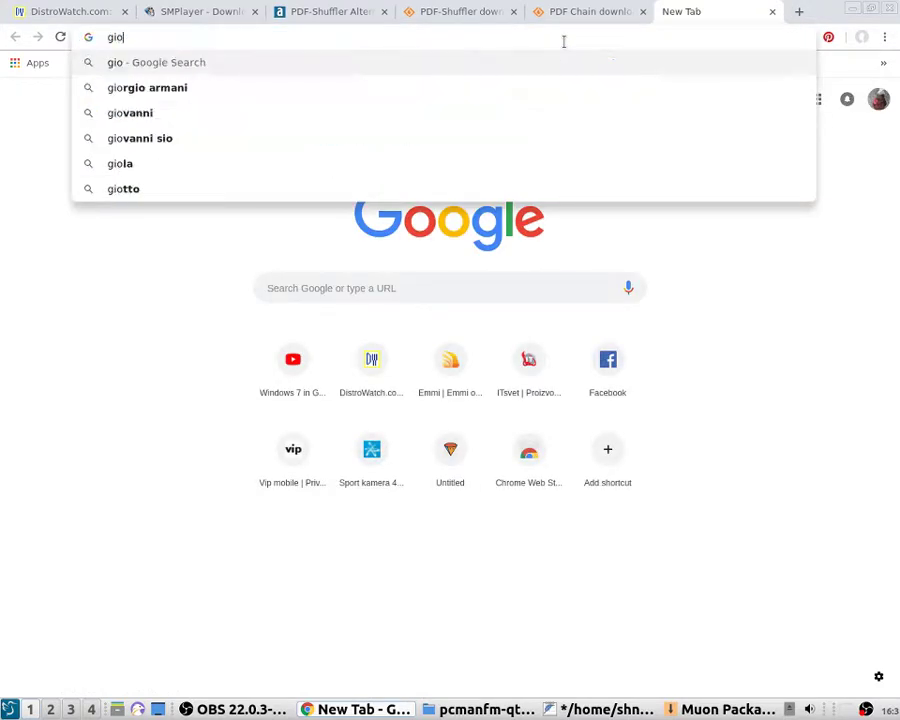
{"action": "type", "text": "m"}
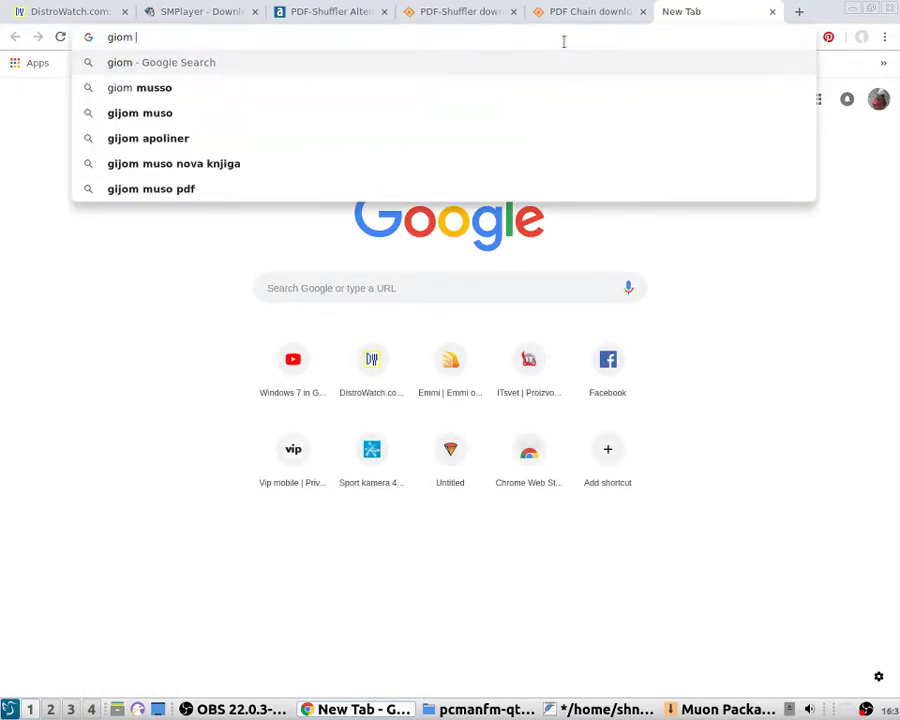
{"action": "type", "text": " ubuntu"}
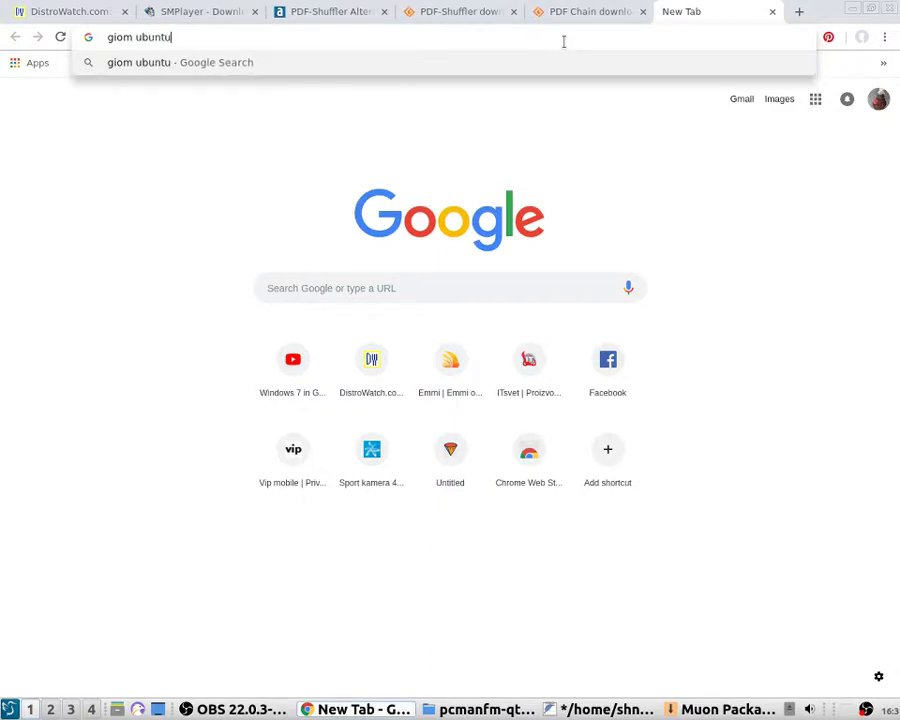
{"action": "key", "text": "Return"}
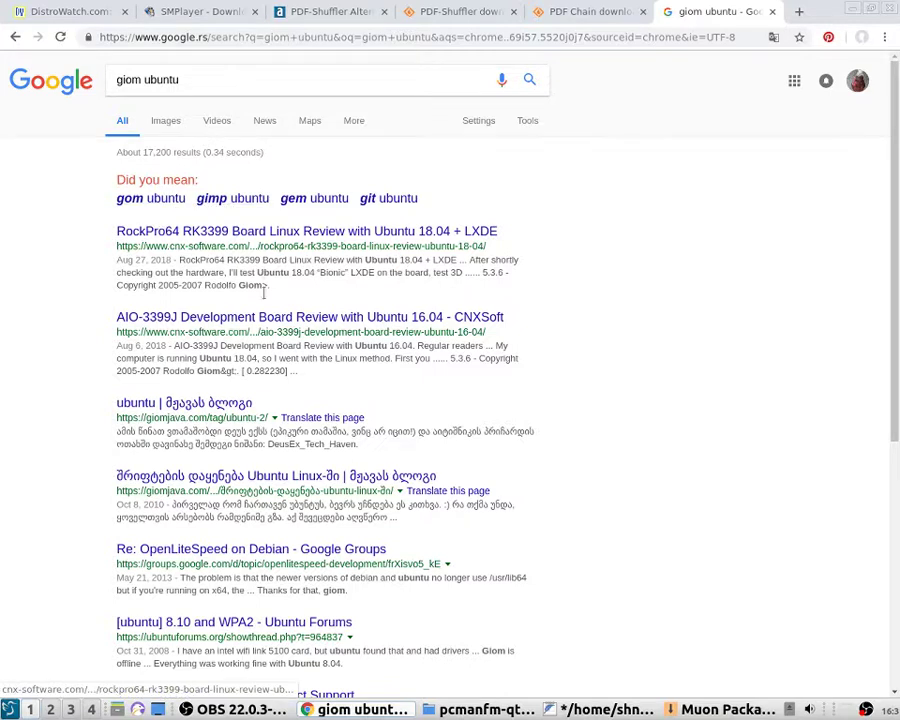
{"action": "scroll", "coordinate": [220, 395], "scroll_direction": "down", "scroll_amount": 3}
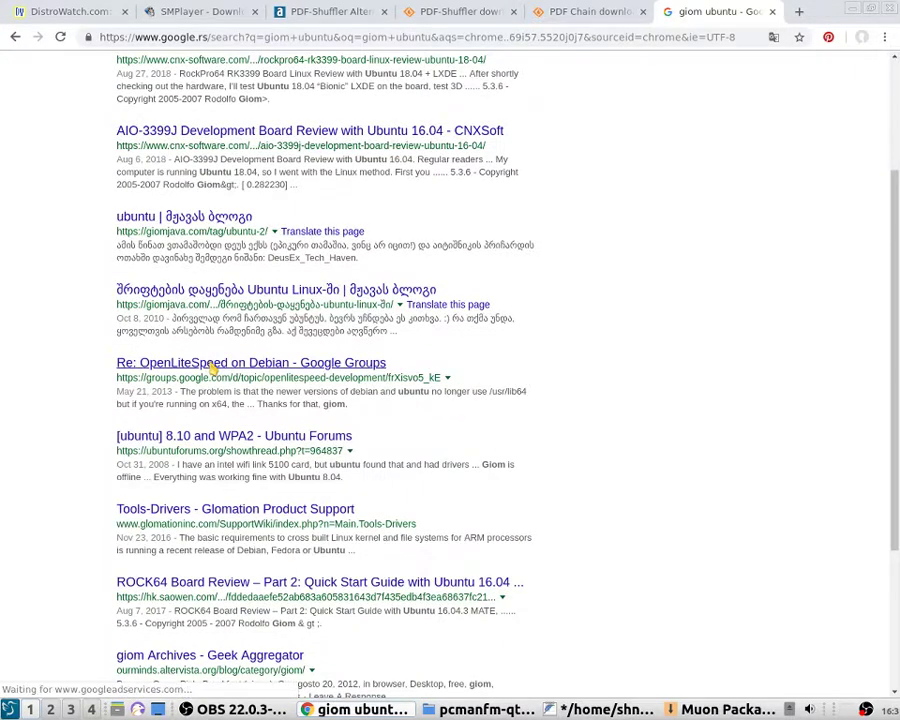
{"action": "scroll", "coordinate": [211, 368], "scroll_direction": "down", "scroll_amount": 3}
{"action": "scroll", "coordinate": [212, 368], "scroll_direction": "up", "scroll_amount": 4}
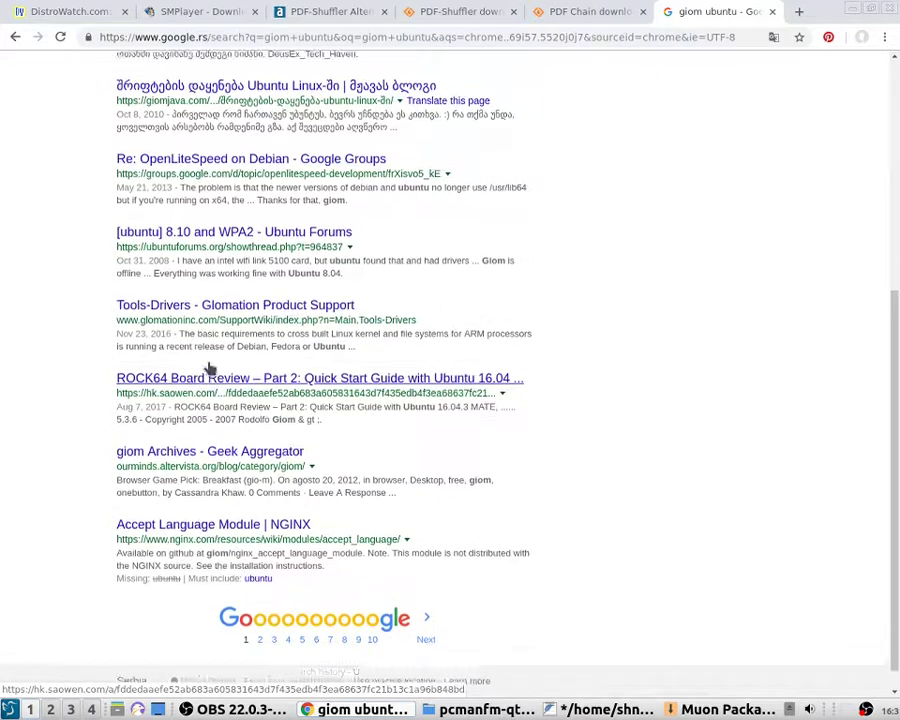
Switch to the README in FeatherPad and close it, discarding the changes.
{"action": "scroll", "coordinate": [213, 369], "scroll_direction": "up", "scroll_amount": 2}
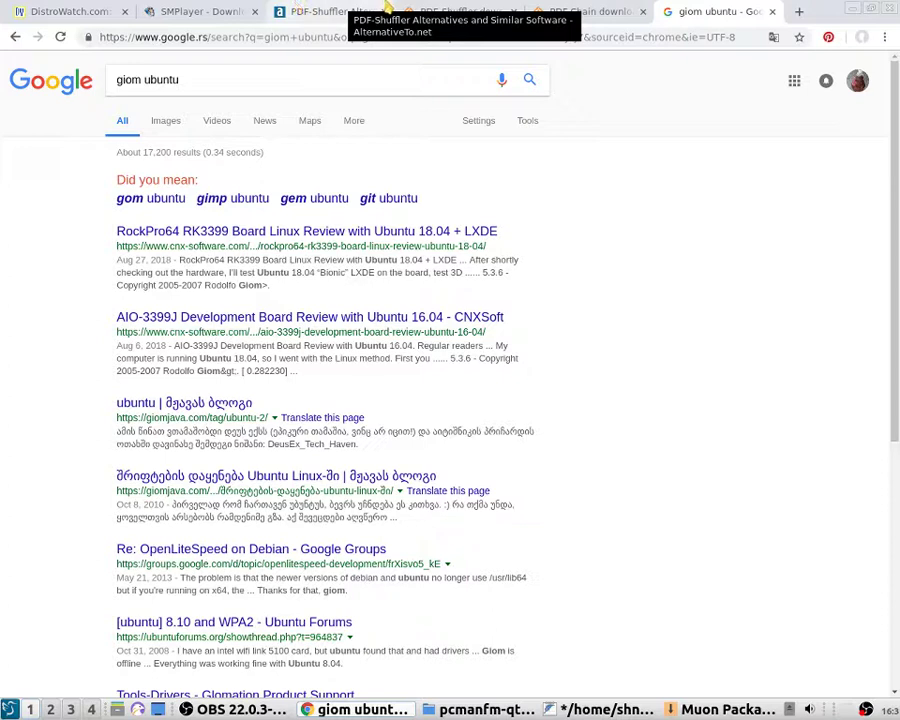
{"action": "left_click", "coordinate": [480, 709]}
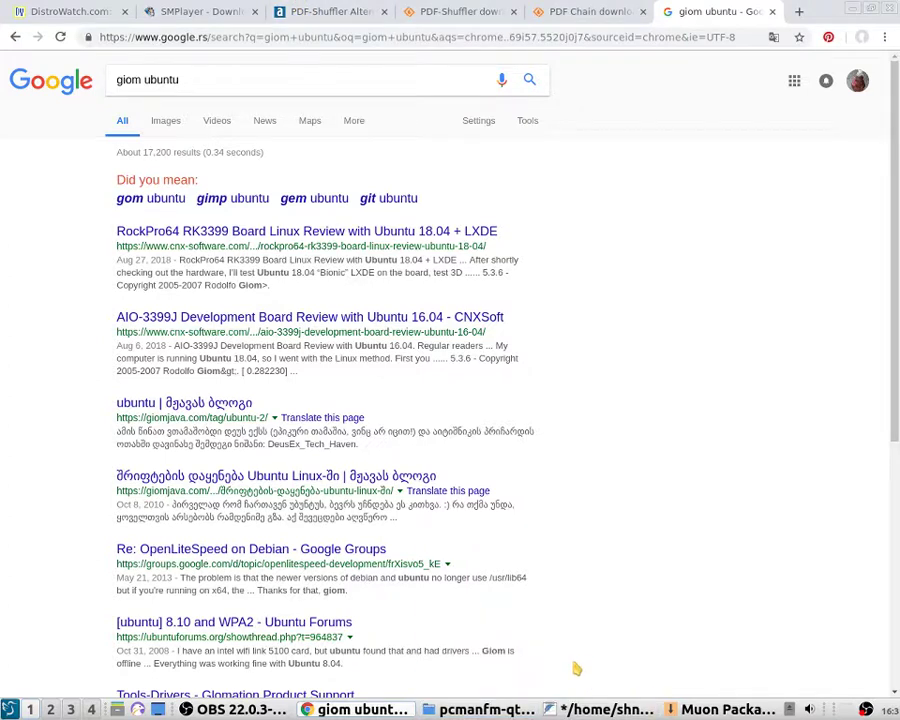
{"action": "left_click", "coordinate": [600, 709]}
{"action": "left_click", "coordinate": [890, 9]}
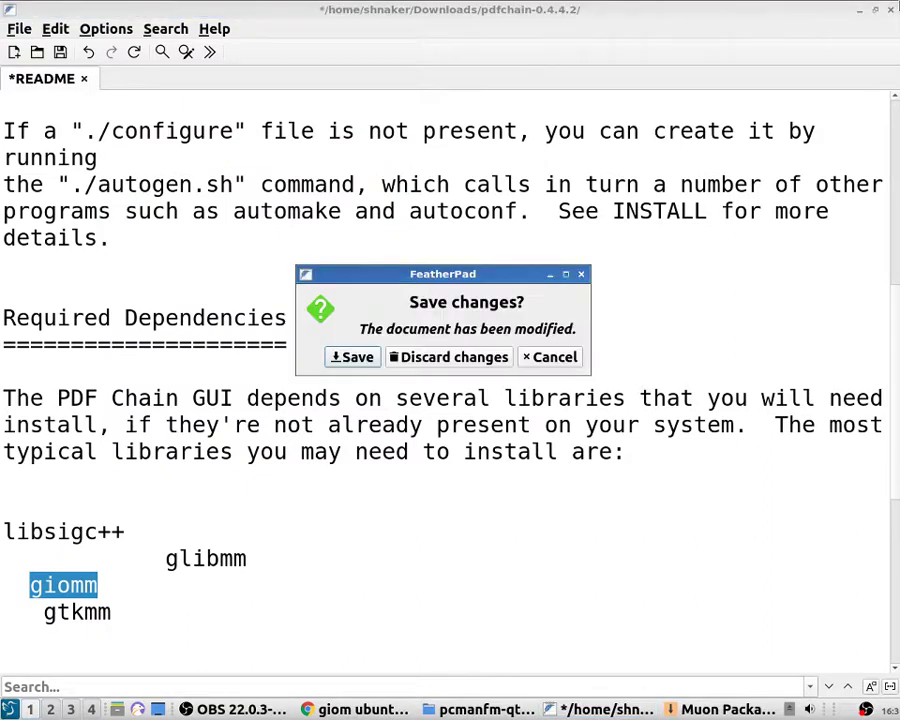
{"action": "left_click", "coordinate": [575, 357]}
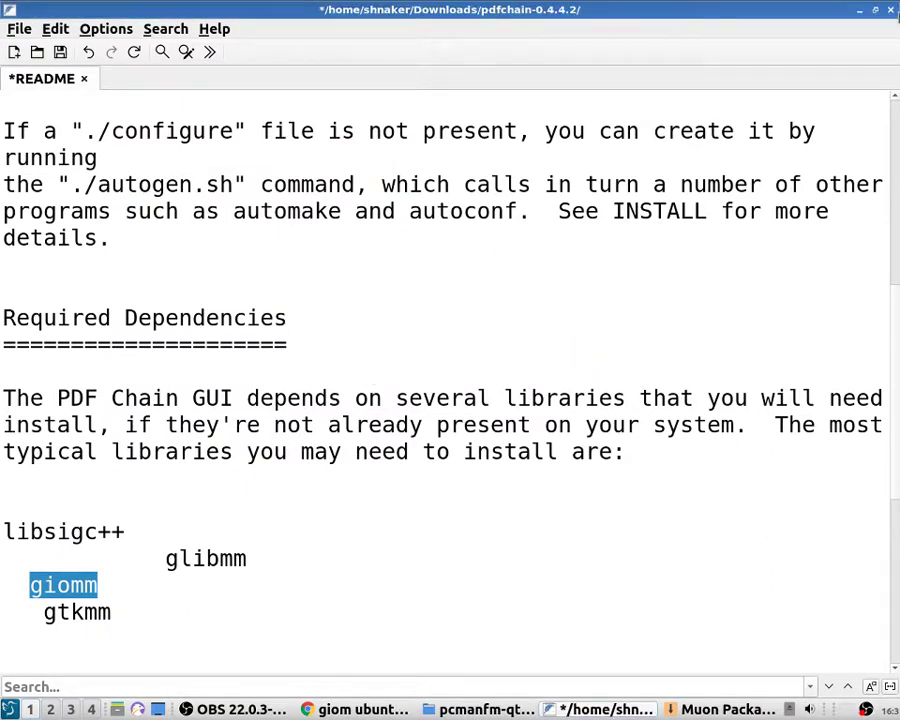
{"action": "left_click", "coordinate": [891, 10]}
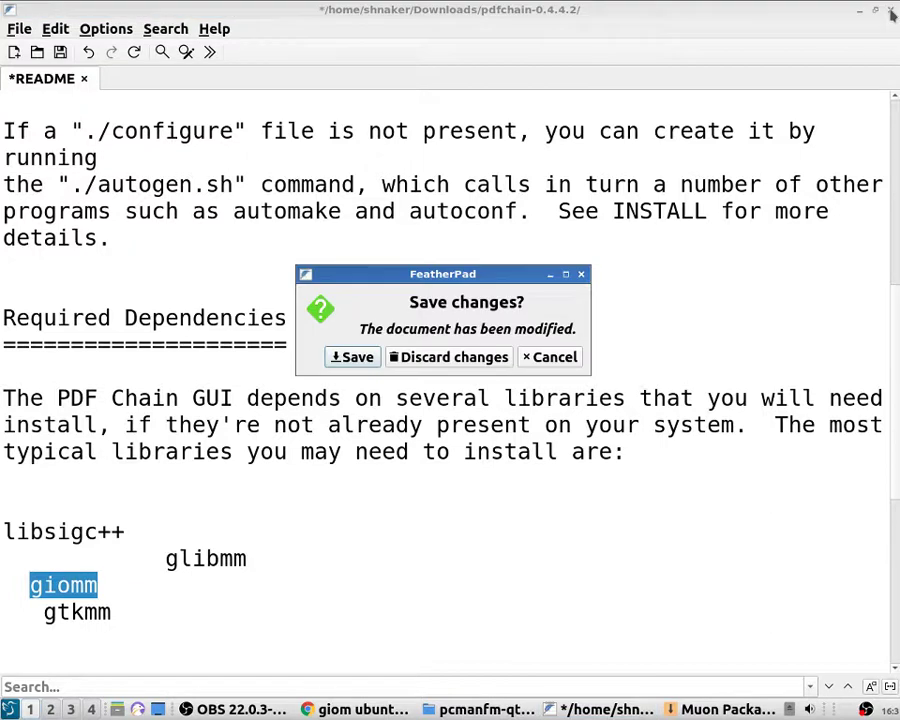
{"action": "left_click", "coordinate": [503, 356]}
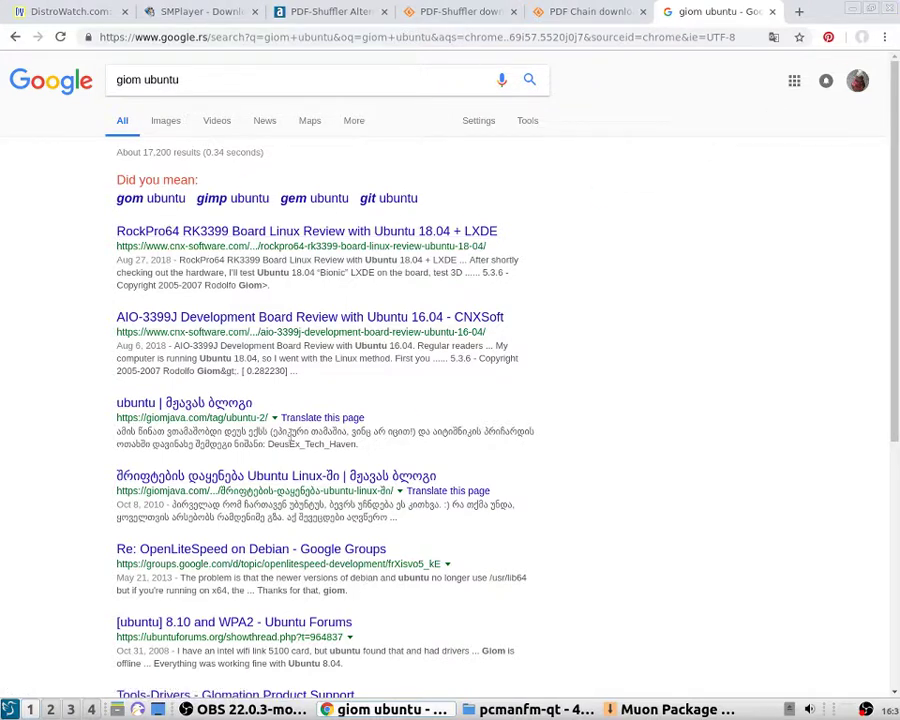
Skim the remaining "giom ubuntu" search results and close the Chrome window.
{"action": "scroll", "coordinate": [188, 570], "scroll_direction": "down", "scroll_amount": 3}
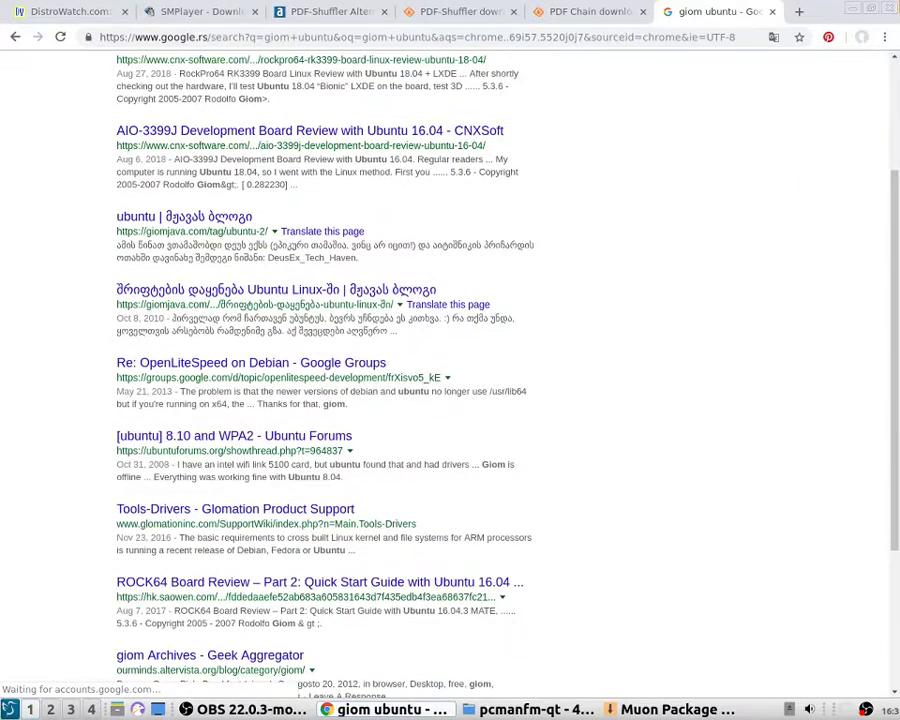
{"action": "left_click", "coordinate": [886, 14]}
{"action": "left_click", "coordinate": [886, 14]}
{"action": "left_click", "coordinate": [886, 14]}
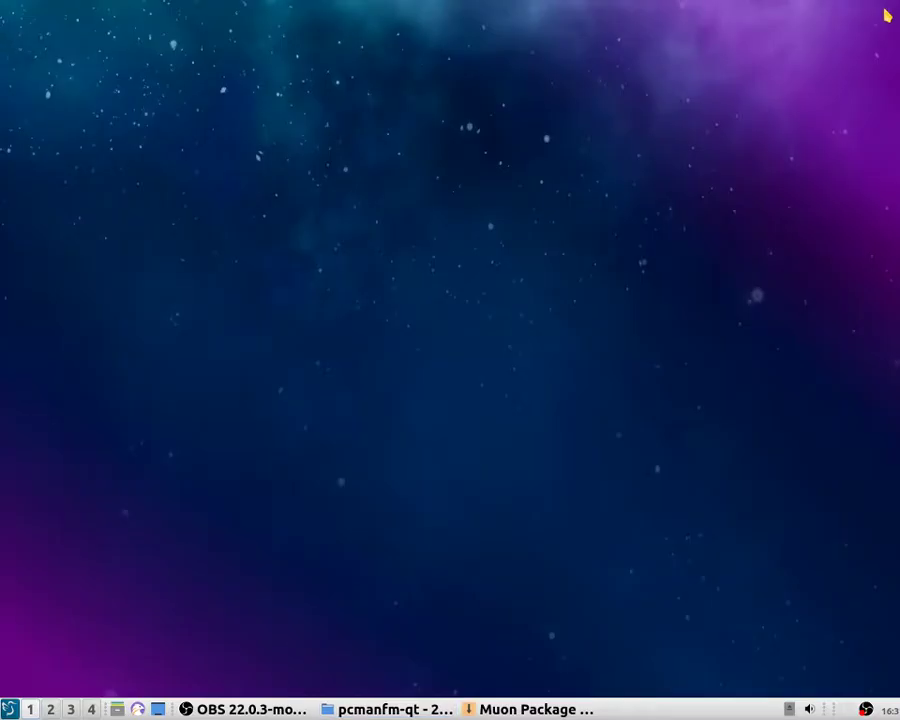
{"action": "left_click", "coordinate": [9, 709]}
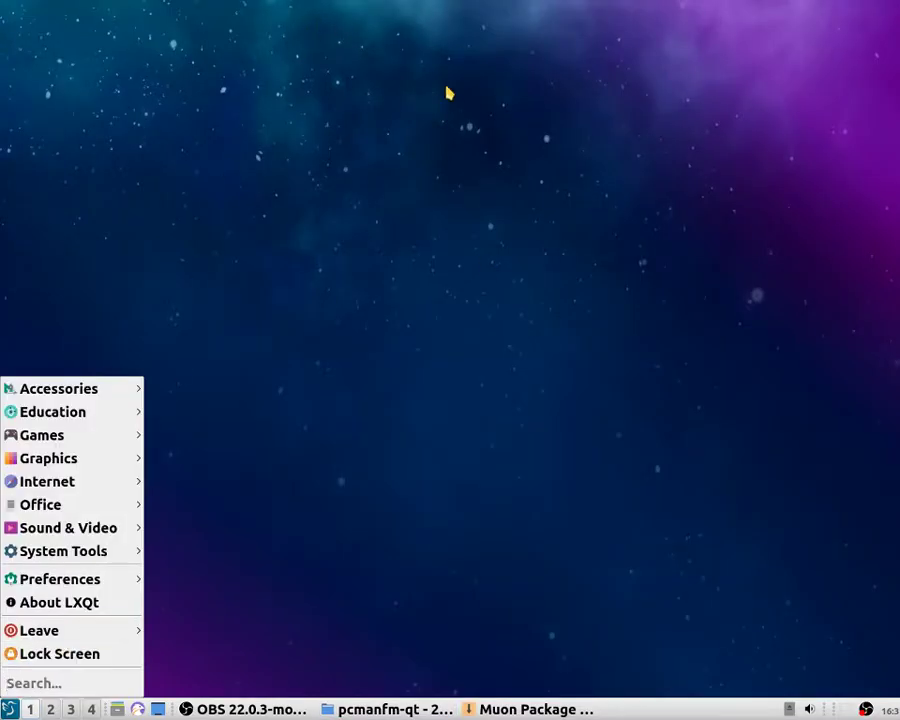
{"action": "left_click", "coordinate": [448, 92]}
{"action": "right_click", "coordinate": [250, 347]}
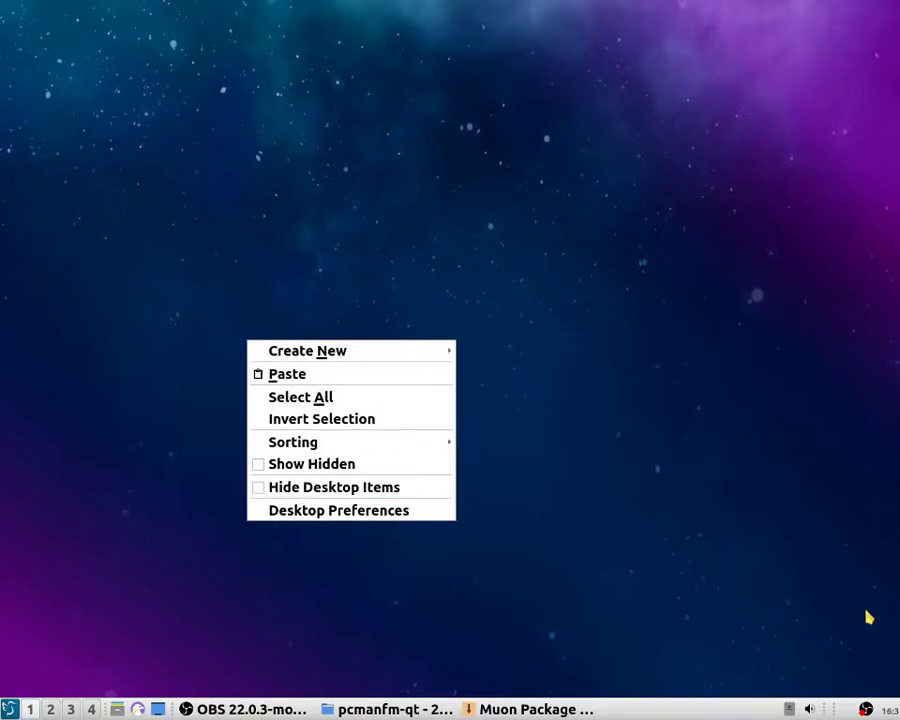
{"action": "left_click", "coordinate": [512, 667]}
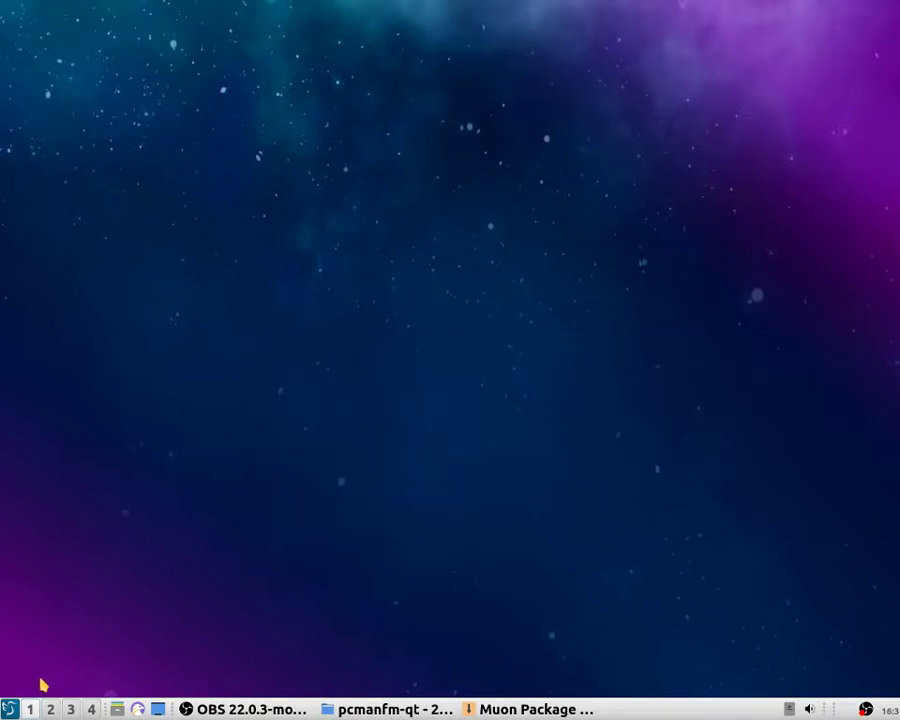
Open the file manager's thumbnail preferences and disable both showing thumbnails of files and the local-files-only thumbnail option.
{"action": "left_click", "coordinate": [116, 709]}
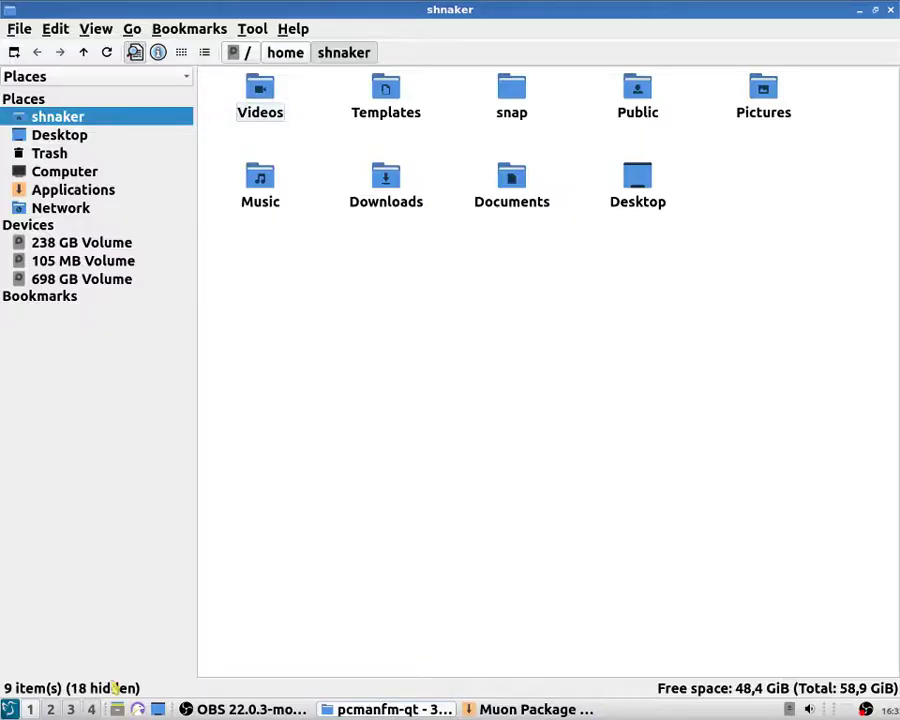
{"action": "left_click", "coordinate": [252, 30]}
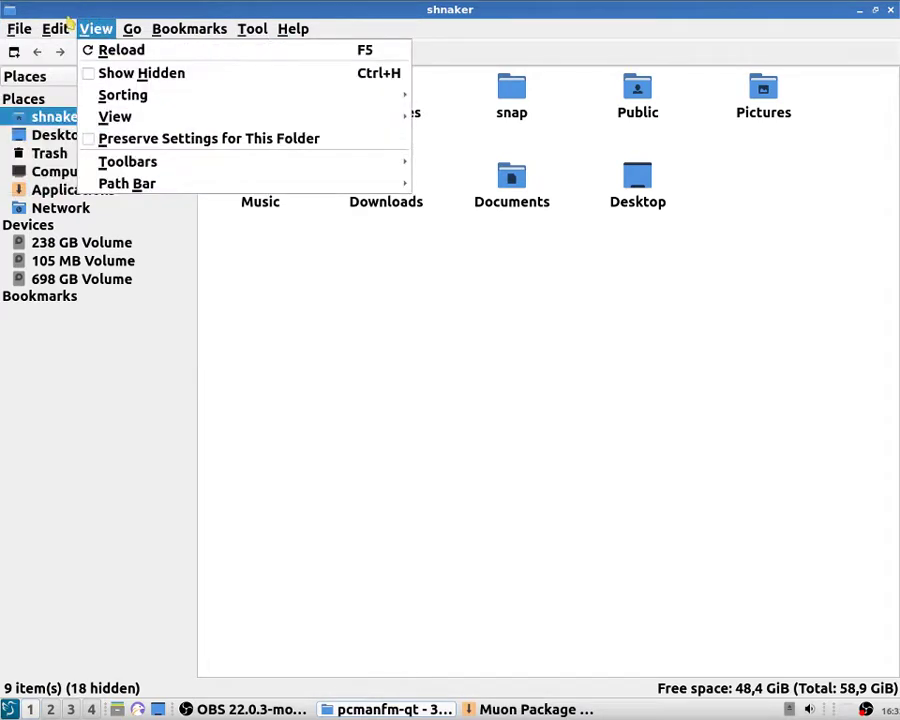
{"action": "left_click", "coordinate": [120, 228]}
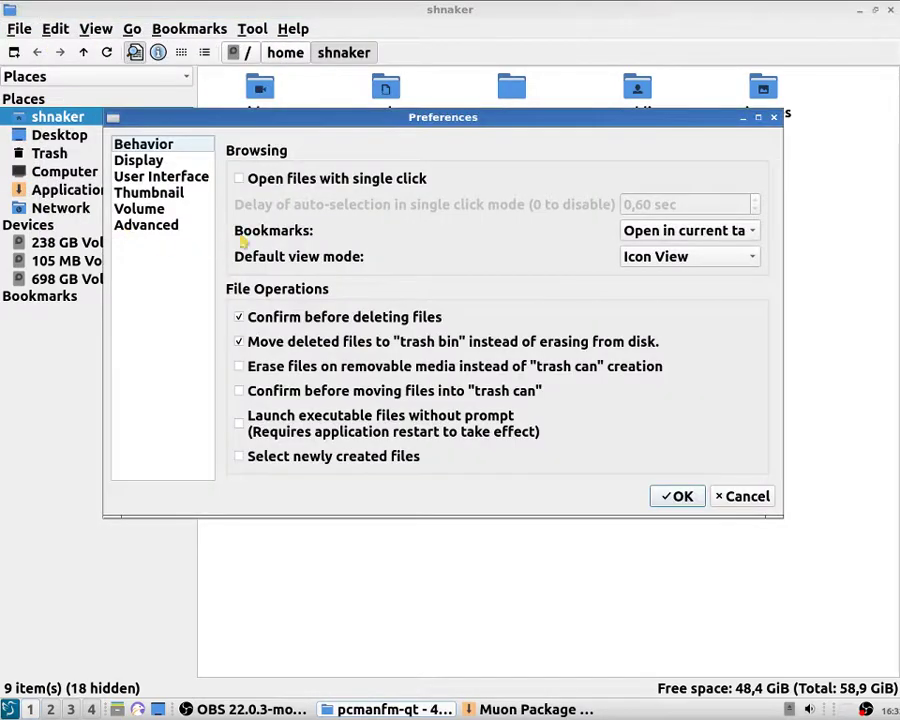
{"action": "left_click", "coordinate": [152, 177]}
{"action": "left_click", "coordinate": [152, 193]}
{"action": "left_click", "coordinate": [239, 178]}
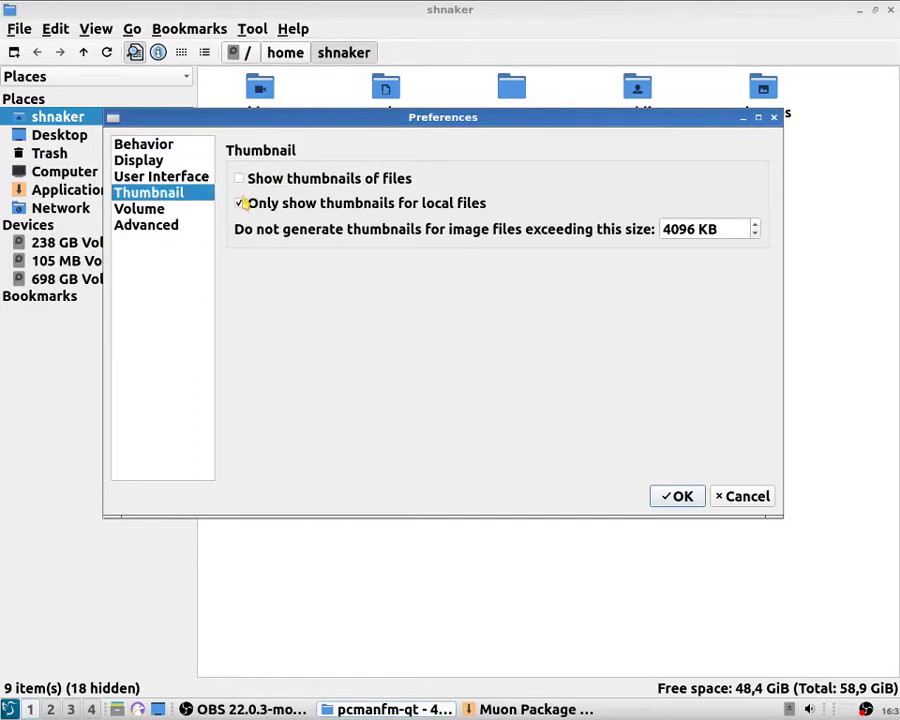
{"action": "left_click", "coordinate": [242, 203]}
Set the maximum image file size for thumbnails to 1 KB, accept the preferences and close the file manager window.
{"action": "left_click", "coordinate": [727, 231]}
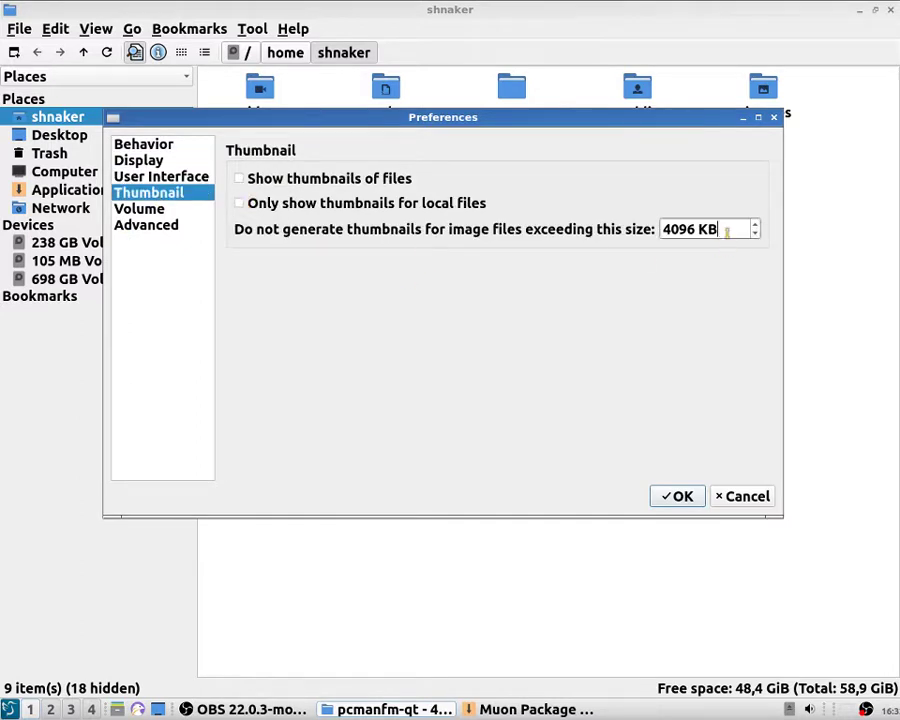
{"action": "left_click_drag", "start_coordinate": [727, 231], "coordinate": [582, 238]}
{"action": "key", "text": "BackSpace"}
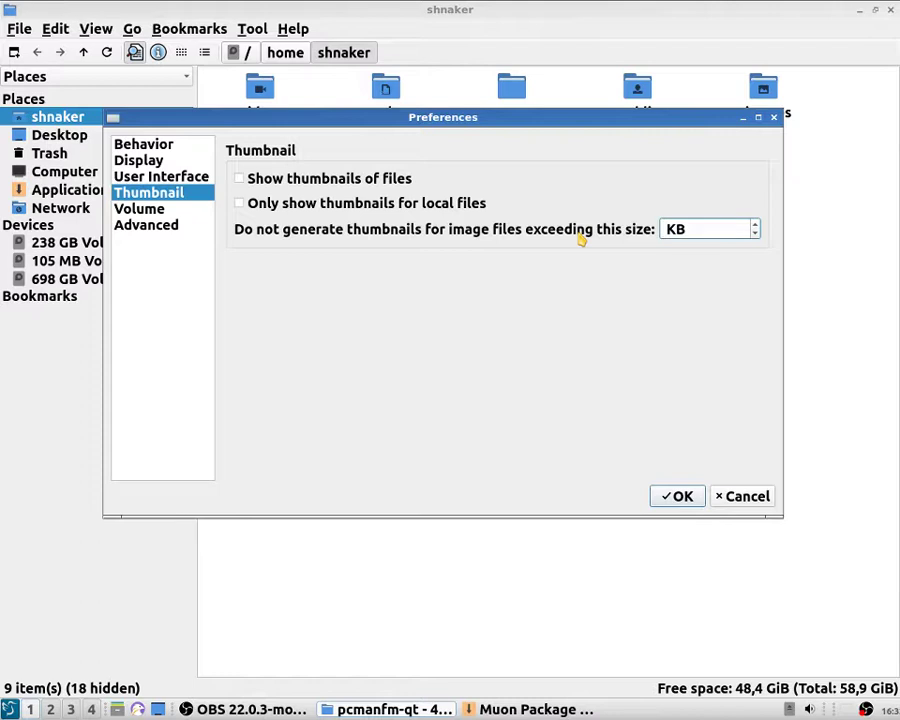
{"action": "type", "text": "1"}
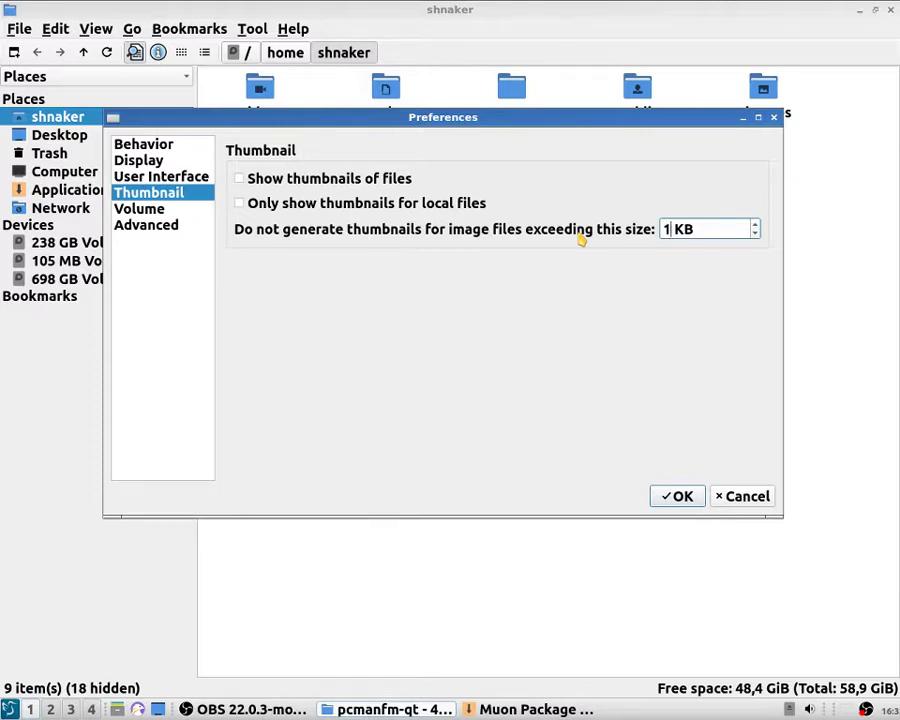
{"action": "left_click", "coordinate": [681, 497]}
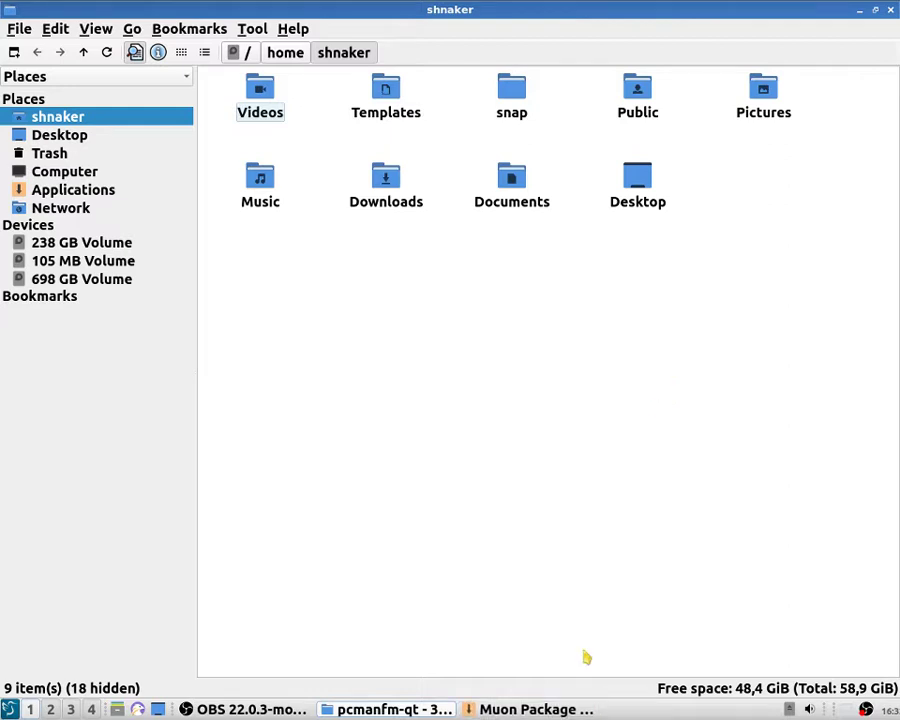
{"action": "left_click", "coordinate": [890, 11]}
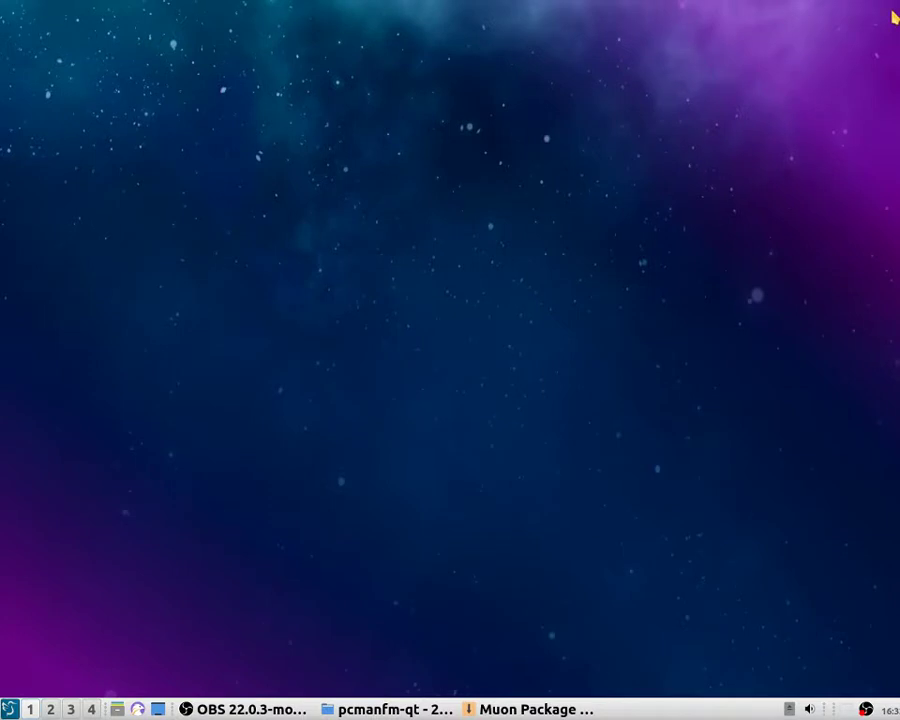